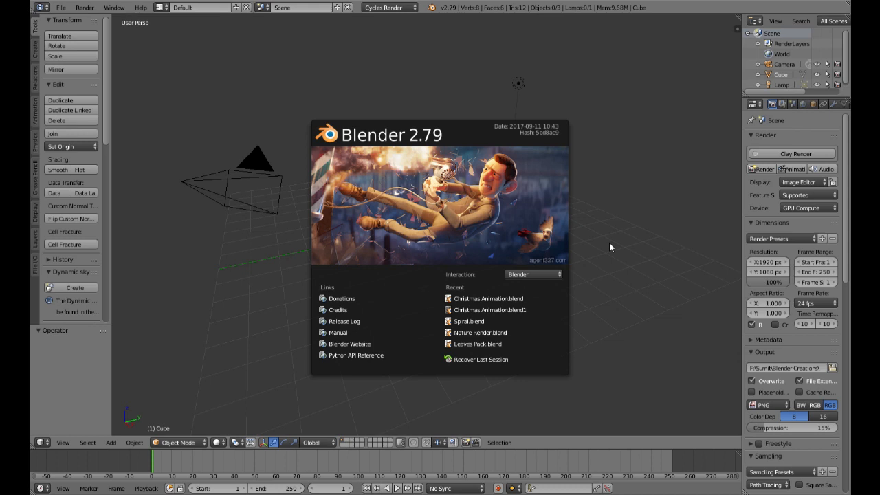
Step: Dismiss the splash screen and start the Screencast Keys display
{"action": "left_click", "coordinate": [620, 227]}
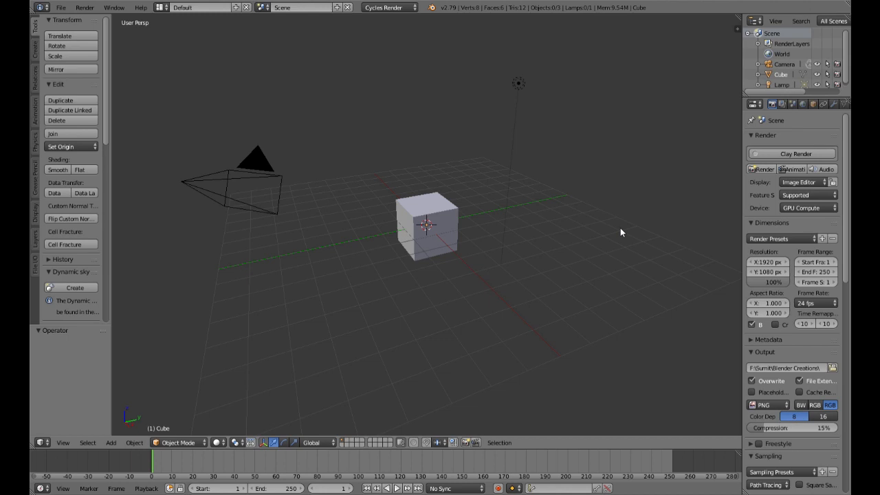
{"action": "key", "text": "n"}
{"action": "scroll", "coordinate": [677, 271], "scroll_direction": "down", "scroll_amount": 5}
{"action": "scroll", "coordinate": [677, 271], "scroll_direction": "down", "scroll_amount": 5}
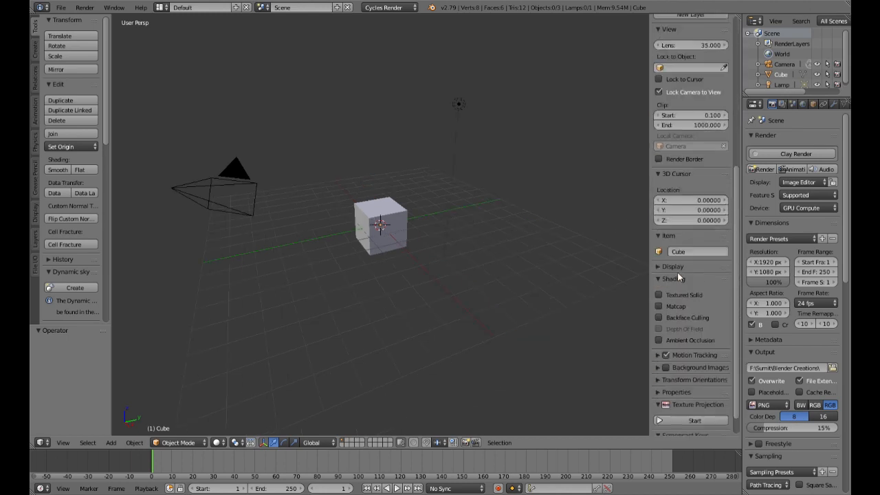
{"action": "left_click", "coordinate": [693, 427]}
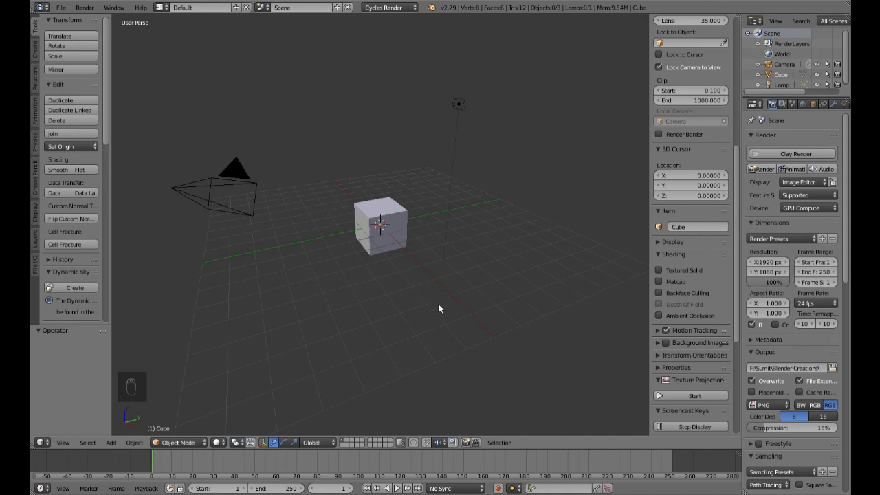
{"action": "key", "text": "n"}
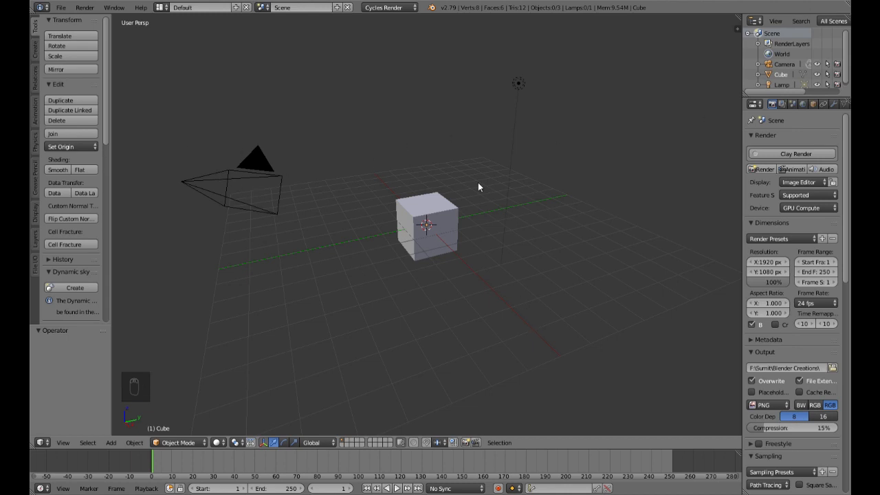
Step: Delete all default objects from the scene and switch to the front orthographic view
{"action": "middle_click_drag", "start_coordinate": [489, 186], "coordinate": [490, 207]}
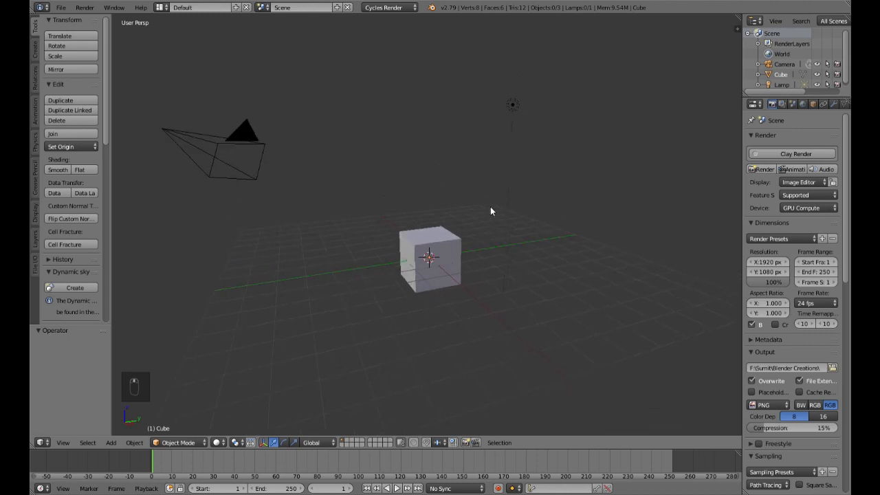
{"action": "key", "text": "a"}
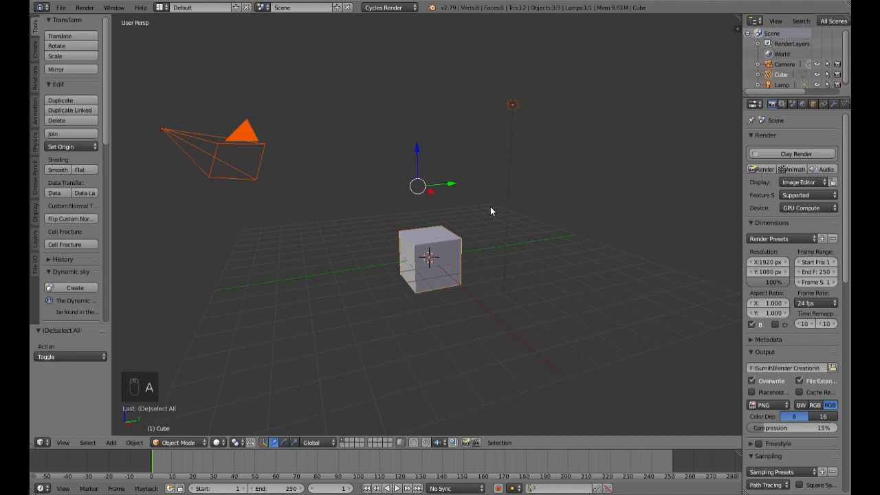
{"action": "key", "text": "Delete"}
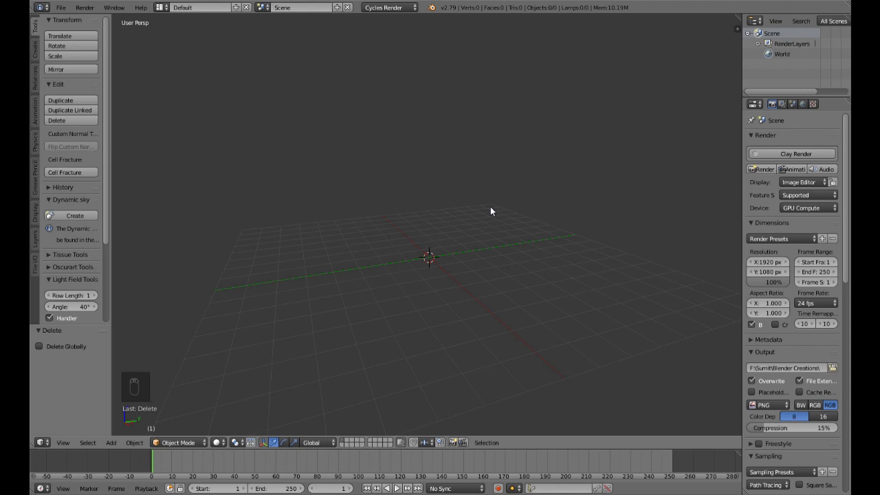
{"action": "key", "text": "KP_5"}
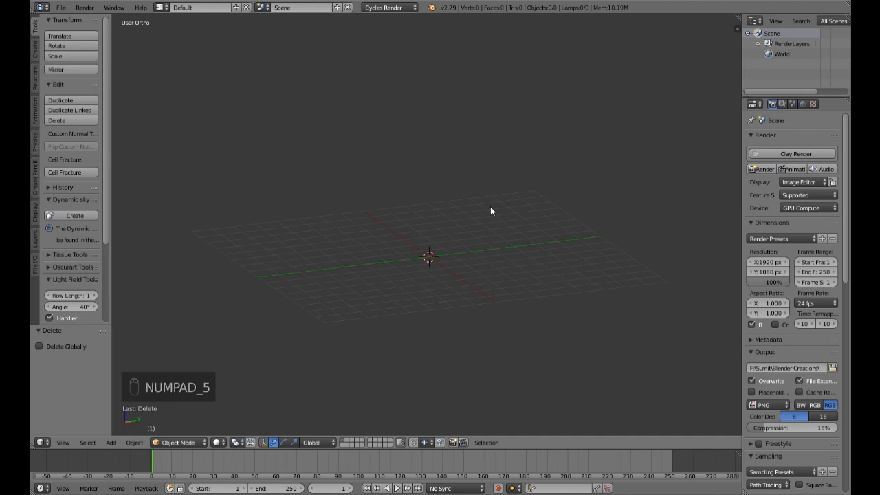
{"action": "key", "text": "KP_1"}
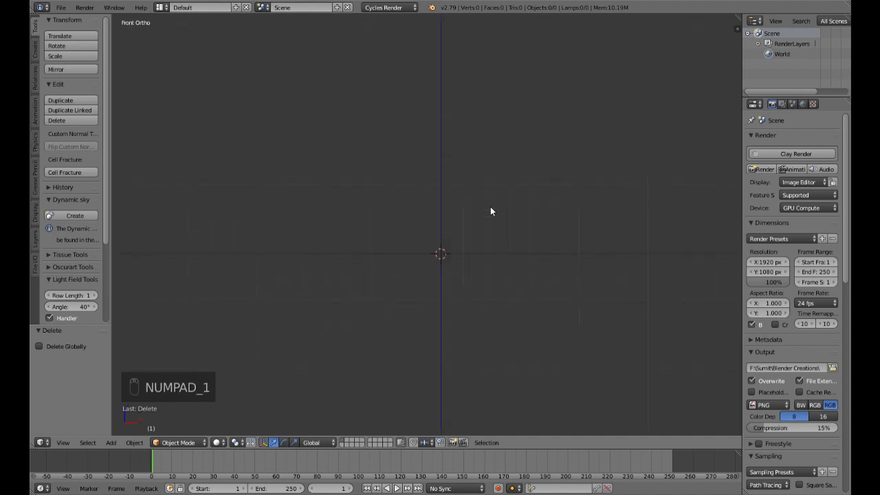
{"action": "middle_click_drag", "start_coordinate": [486, 210], "coordinate": [463, 265], "text": "shift"}
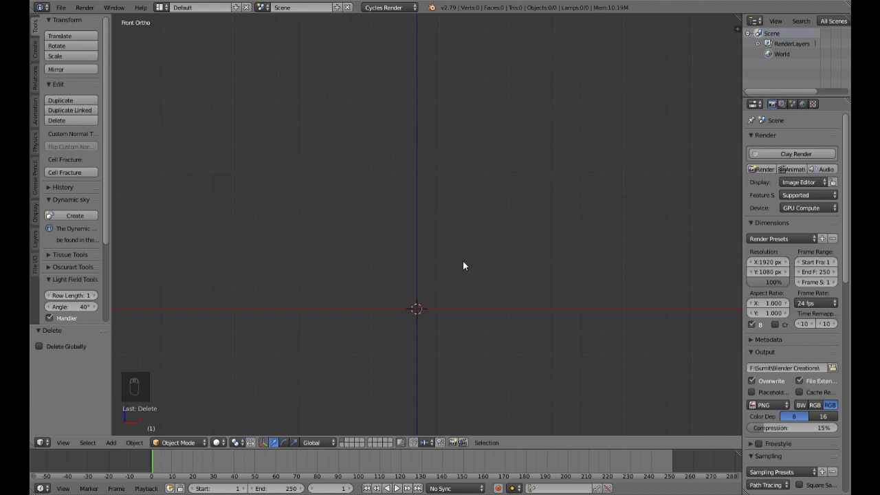
Step: Add a mesh circle at the origin with 8 vertices and a Triangle Fan fill
{"action": "key", "text": "shift+a"}
{"action": "mouse_move", "coordinate": [464, 264]}
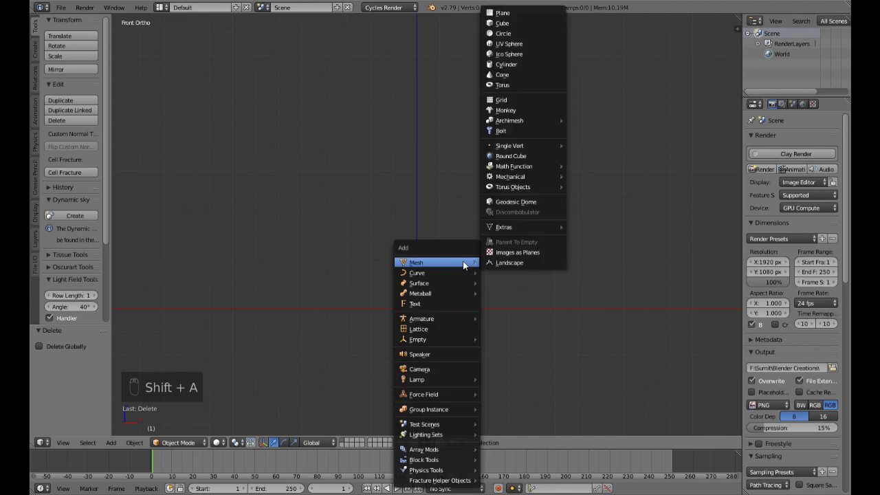
{"action": "left_click", "coordinate": [505, 33]}
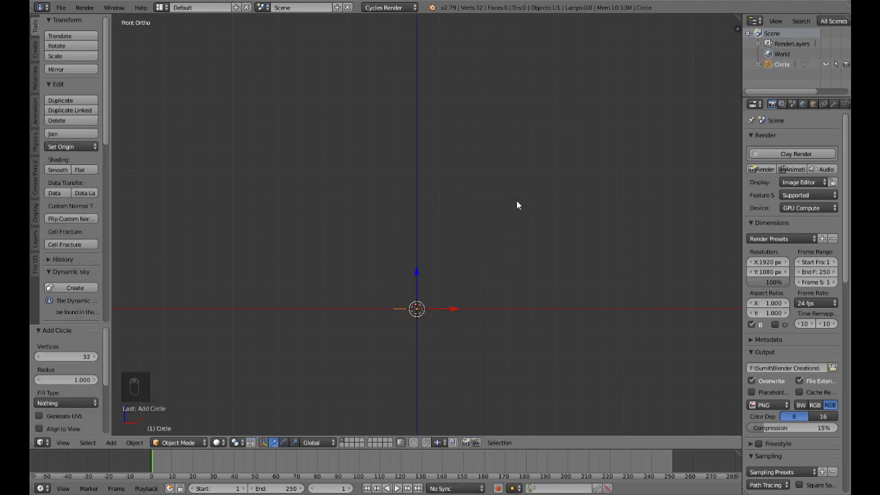
{"action": "left_click", "coordinate": [66, 358]}
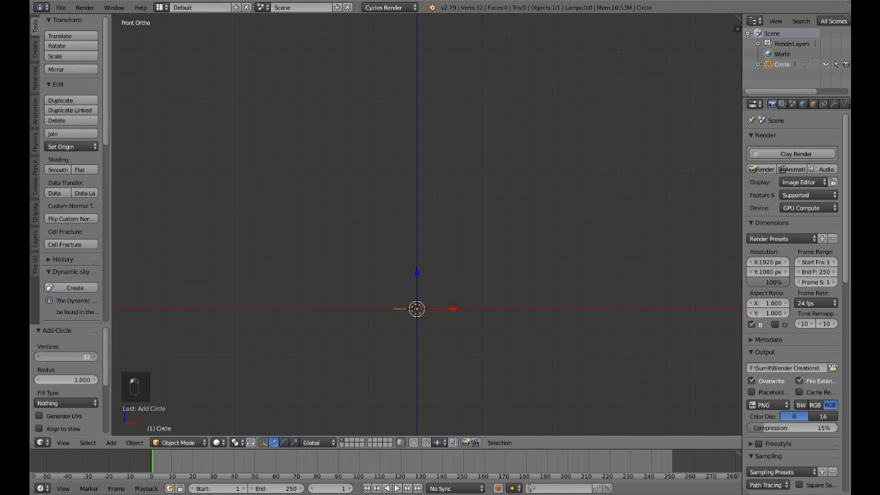
{"action": "type", "text": "8"}
{"action": "key", "text": "Return"}
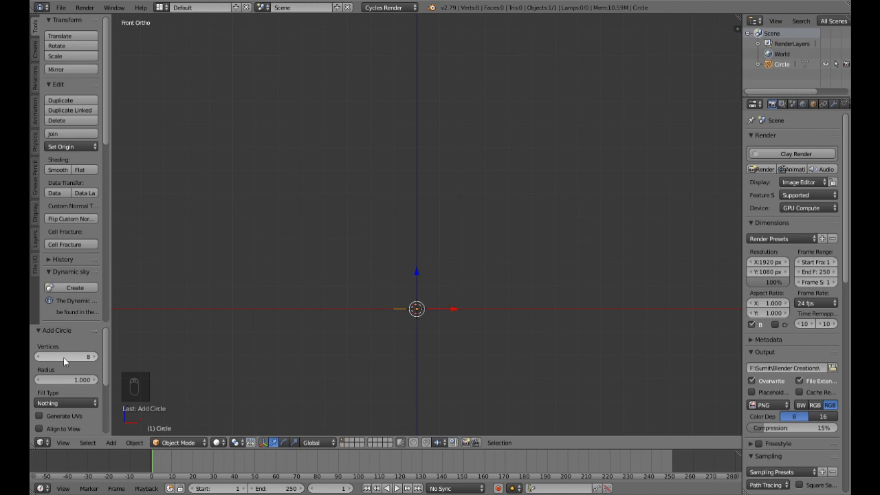
{"action": "scroll", "coordinate": [60, 379], "scroll_direction": "down", "scroll_amount": 4}
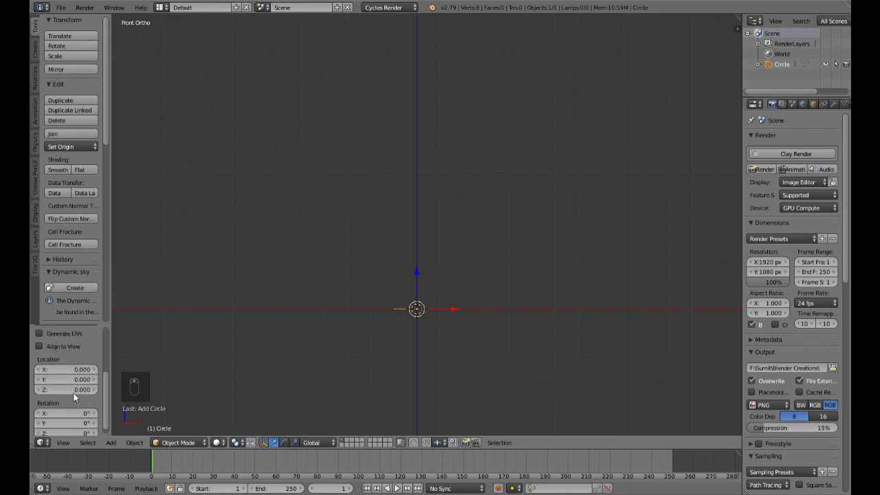
{"action": "scroll", "coordinate": [58, 384], "scroll_direction": "up", "scroll_amount": 3}
{"action": "left_click", "coordinate": [68, 362]}
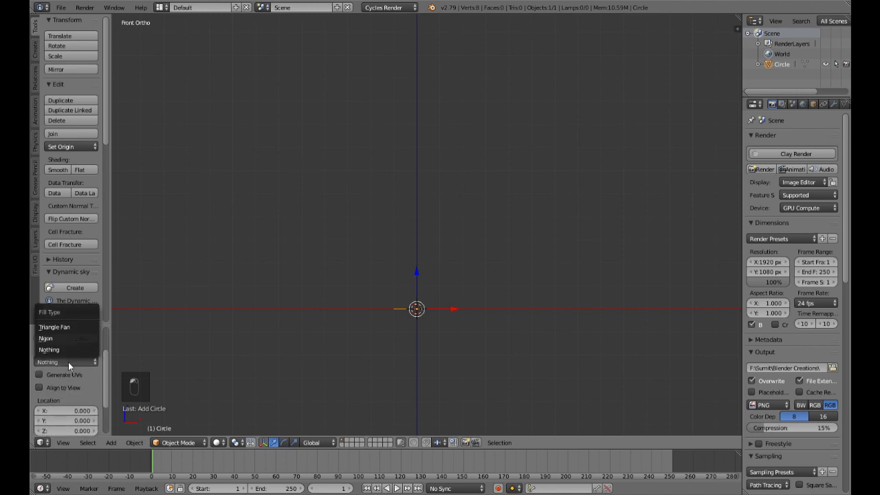
{"action": "left_click", "coordinate": [65, 328]}
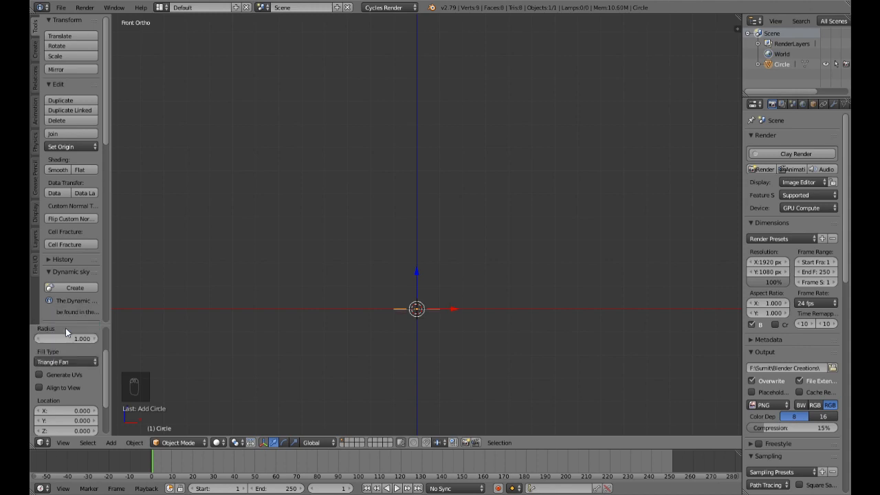
{"action": "scroll", "coordinate": [429, 374], "scroll_direction": "up", "scroll_amount": 3}
Step: In Edit Mode, extrude the filled circle upward by about 0.465 to form the bottom tier
{"action": "middle_click_drag", "start_coordinate": [463, 389], "coordinate": [463, 313], "text": "shift"}
{"action": "key", "text": "Tab"}
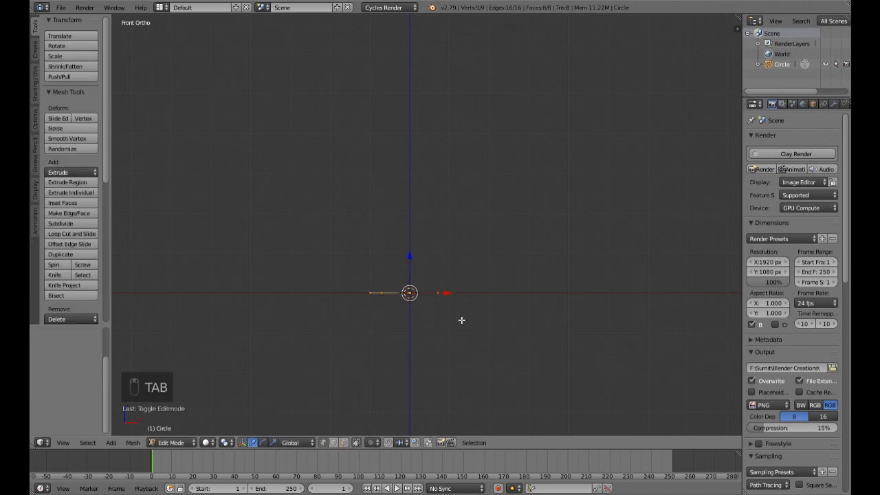
{"action": "key", "text": "e"}
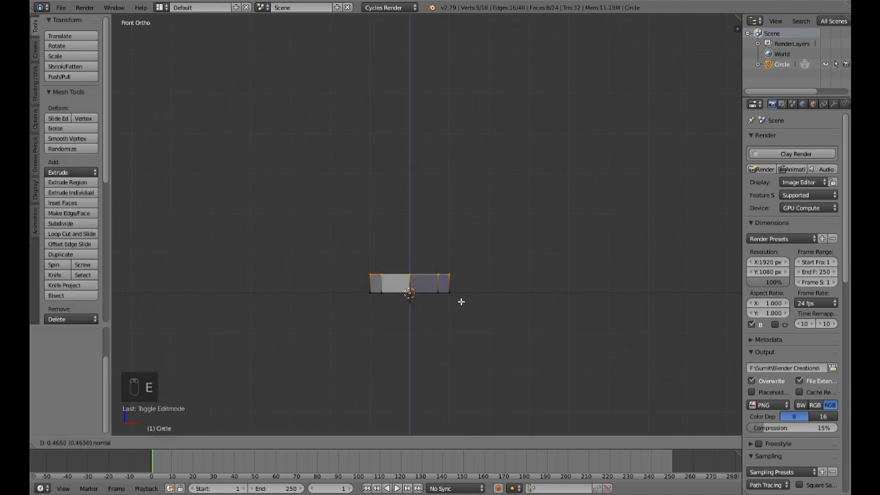
{"action": "left_click", "coordinate": [460, 301]}
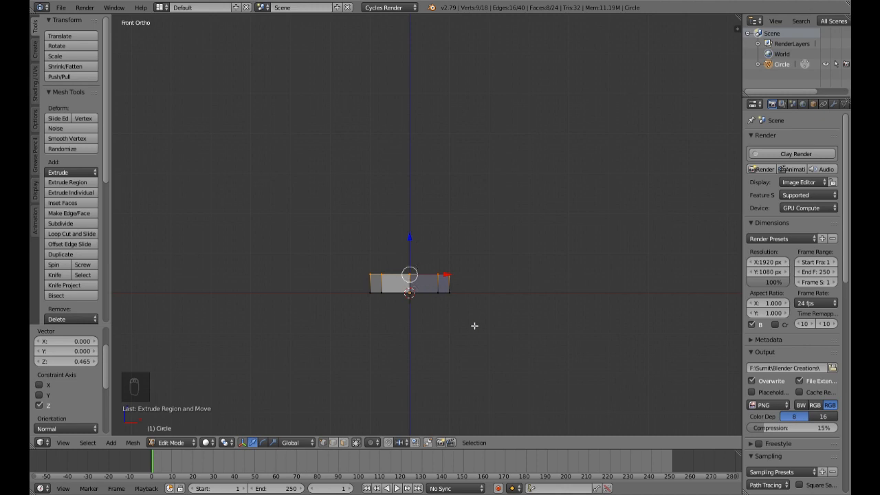
Step: Extrude the top face in place scaled to 0.8, and extrude it upward by about 0.31 as a second tier
{"action": "key", "text": "e"}
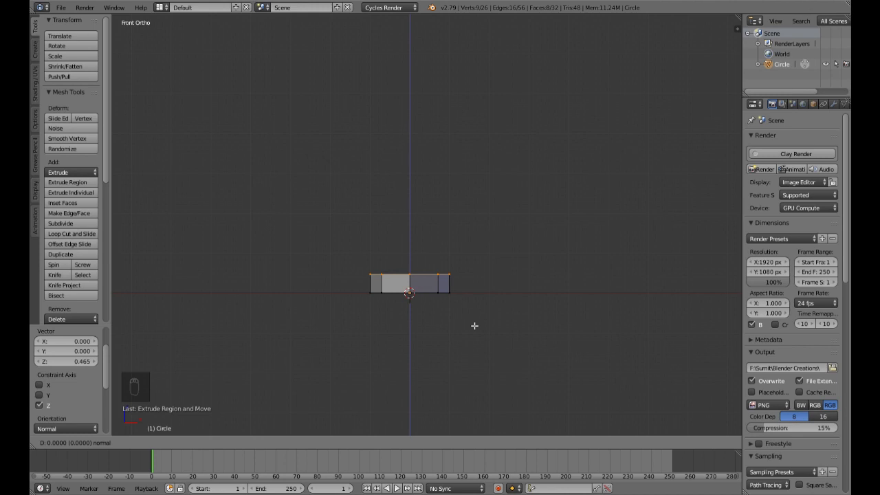
{"action": "key", "text": "s"}
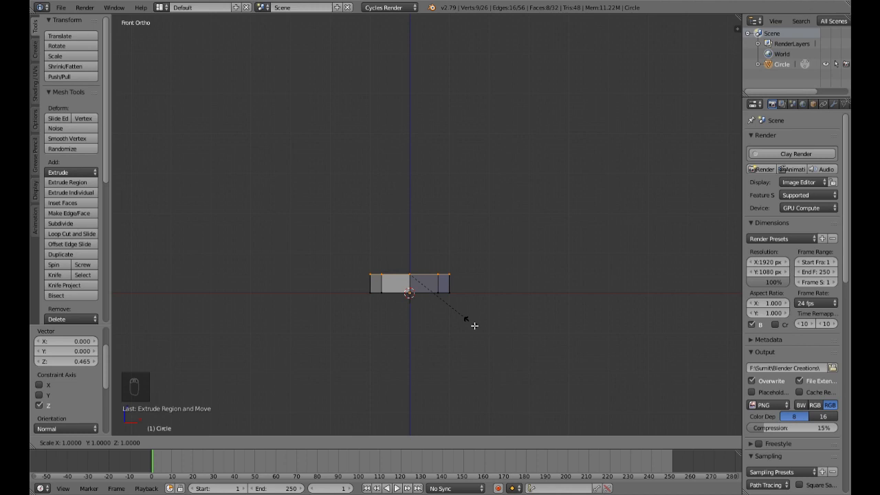
{"action": "type", "text": ".8"}
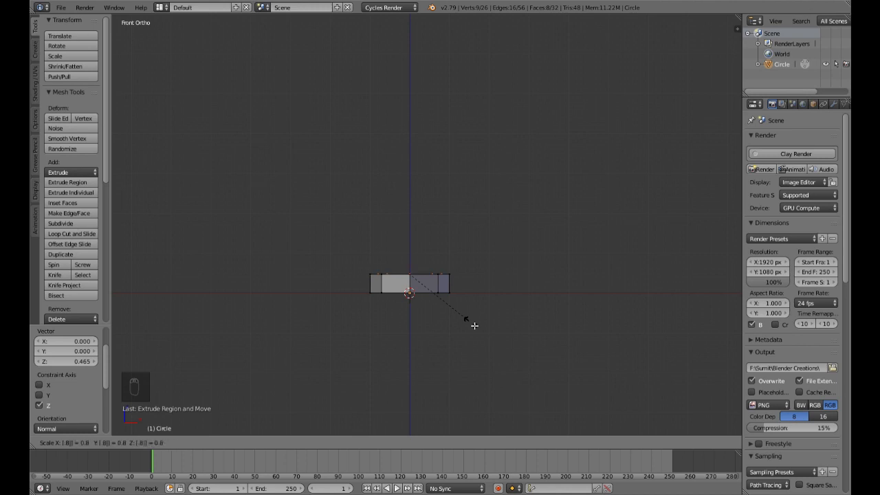
{"action": "key", "text": "Return"}
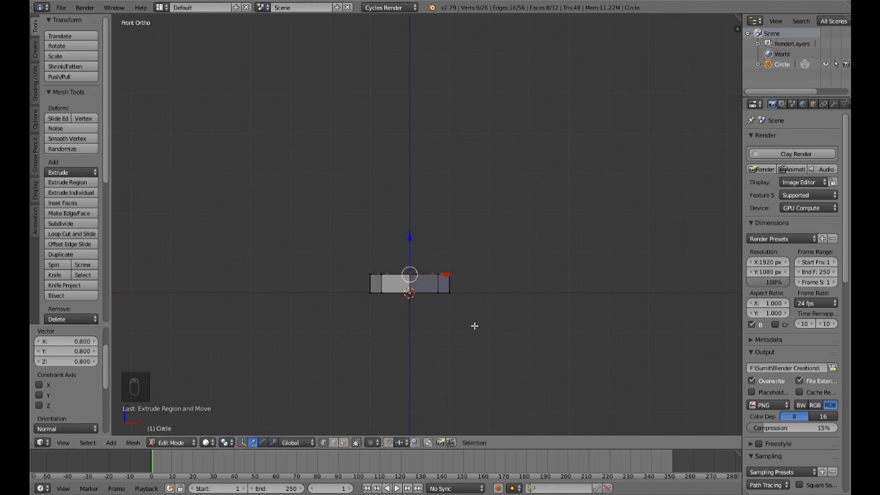
{"action": "key", "text": "e"}
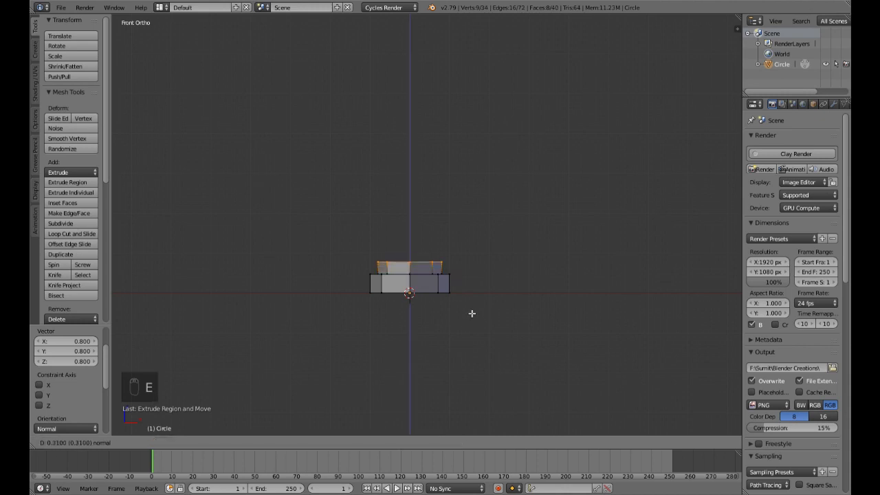
{"action": "left_click", "coordinate": [471, 314]}
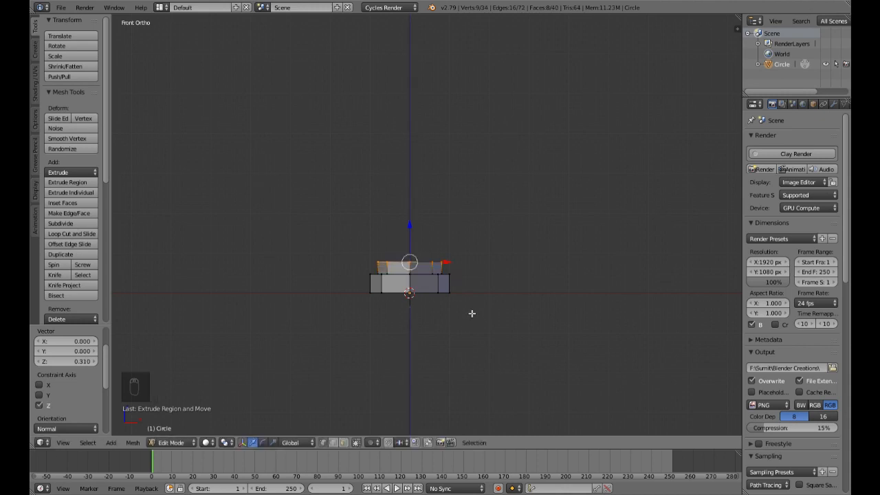
Step: Extrude the second tier's top in place scaled to 0.8, and extrude it upward by about 0.23 as a third tier
{"action": "type", "text": "e"}
{"action": "type", "text": "s.8"}
{"action": "key", "text": "Return"}
{"action": "key", "text": "e"}
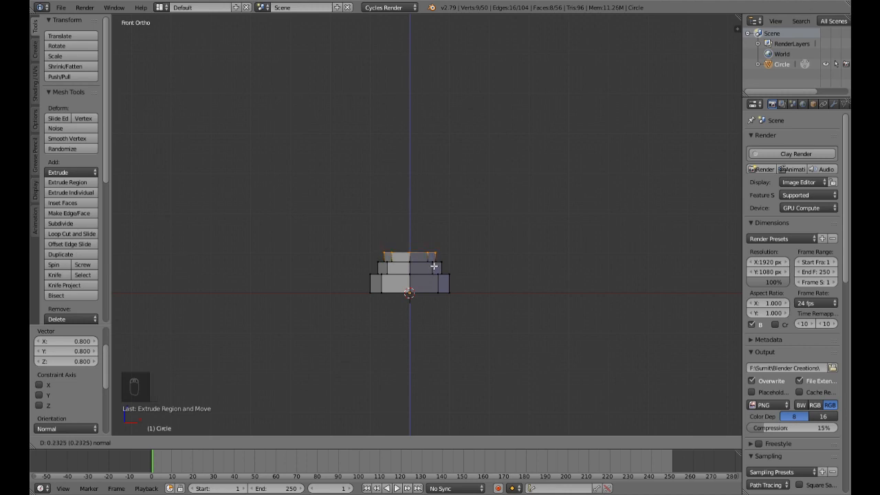
{"action": "left_click", "coordinate": [434, 266]}
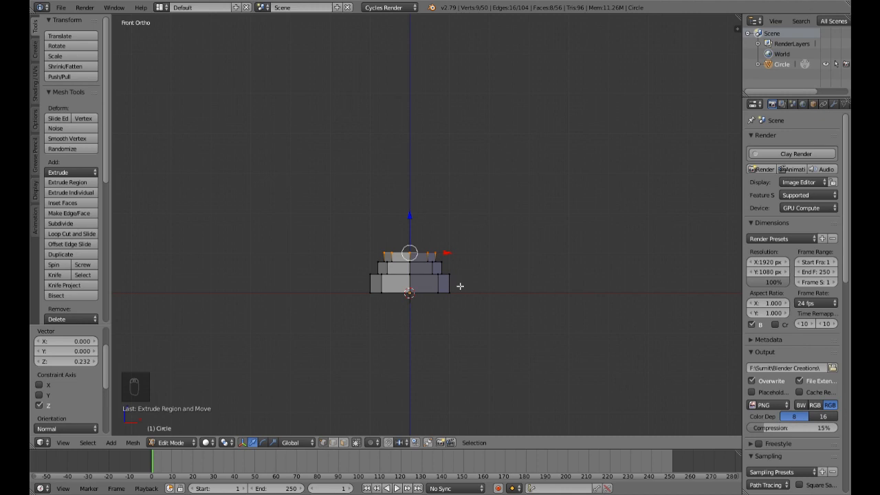
Step: Raise the third tier's top face along Z by about 0.03
{"action": "scroll", "coordinate": [458, 285], "scroll_direction": "up", "scroll_amount": 4}
{"action": "left_click_drag", "start_coordinate": [397, 257], "coordinate": [396, 250]}
{"action": "scroll", "coordinate": [501, 328], "scroll_direction": "down", "scroll_amount": 4}
Step: Add two horizontal loop cuts to the bottom tier, one slid close to its lower edge and one close to its upper edge
{"action": "middle_click_drag", "start_coordinate": [504, 309], "coordinate": [512, 347]}
{"action": "key", "text": "KP_1"}
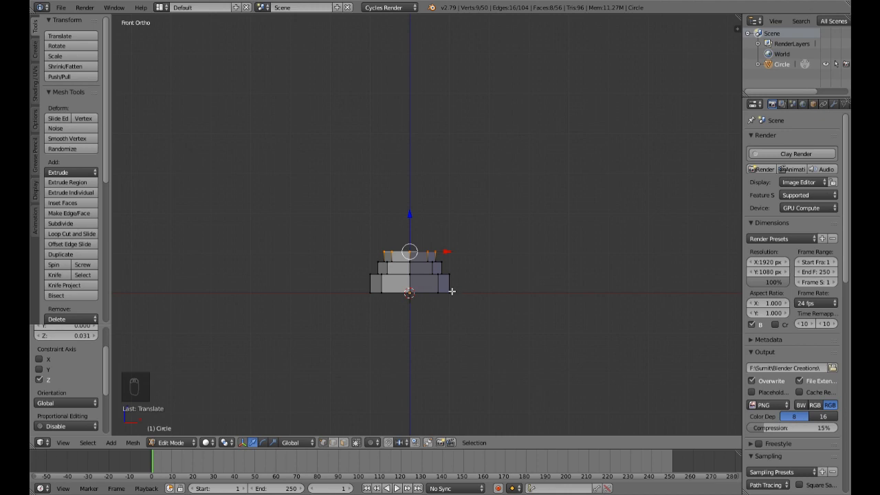
{"action": "key", "text": "ctrl+r"}
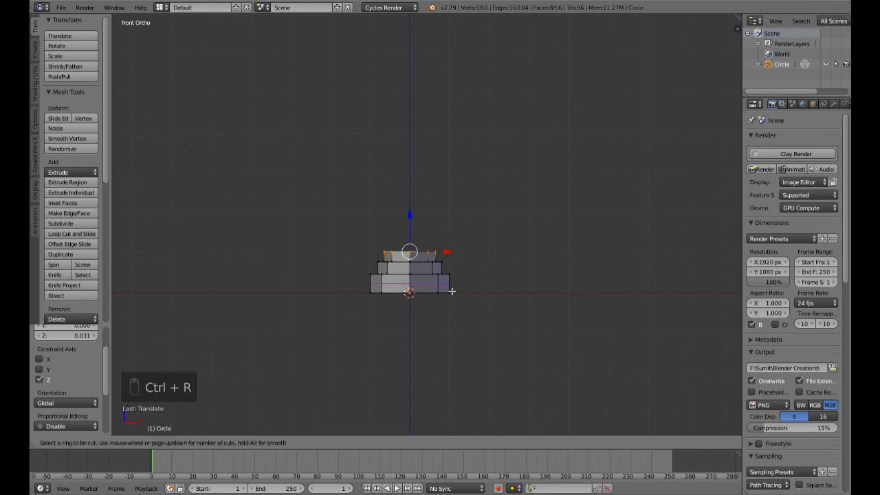
{"action": "left_click", "coordinate": [451, 290]}
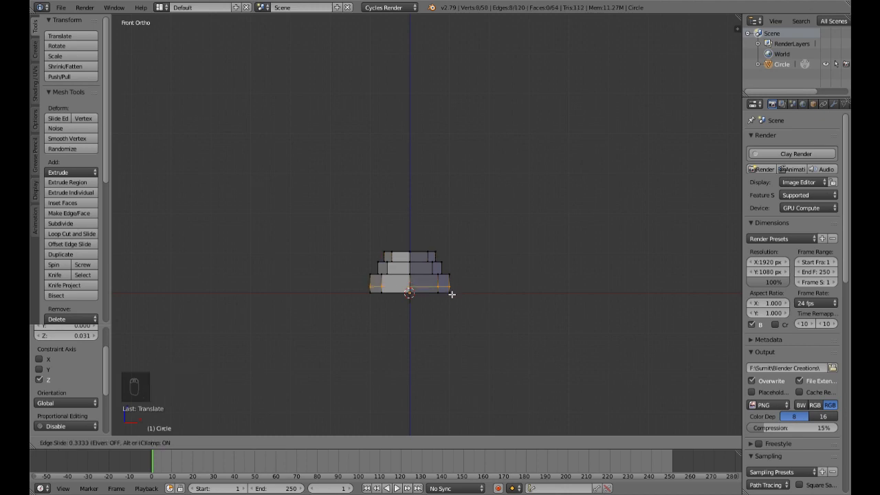
{"action": "left_click", "coordinate": [452, 298]}
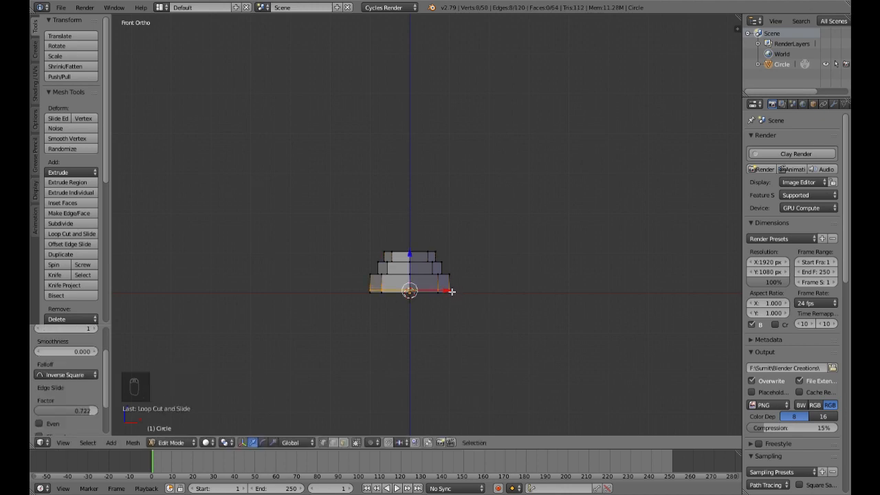
{"action": "key", "text": "ctrl+r"}
{"action": "left_click", "coordinate": [451, 286]}
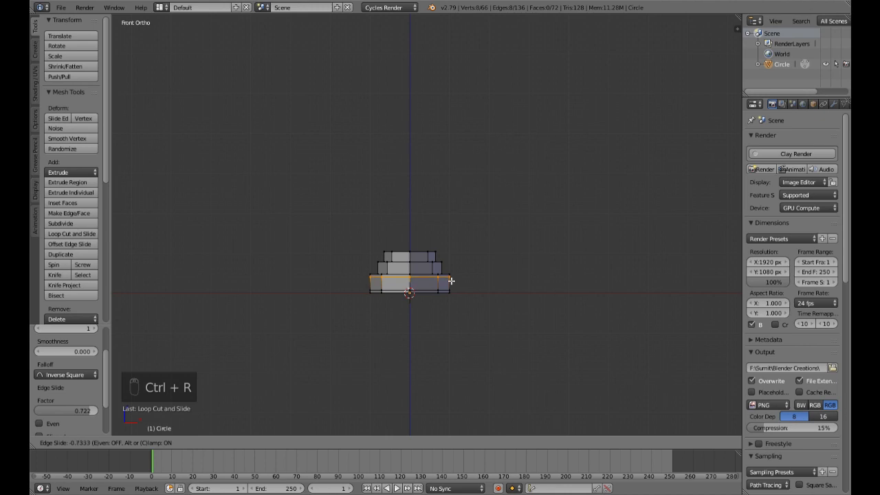
{"action": "left_click", "coordinate": [451, 281]}
Step: Add a horizontal loop cut to the middle tier, slid toward its lower edge with a factor of about 0.75
{"action": "key", "text": "ctrl+r"}
{"action": "left_click", "coordinate": [443, 272]}
{"action": "left_click", "coordinate": [443, 273]}
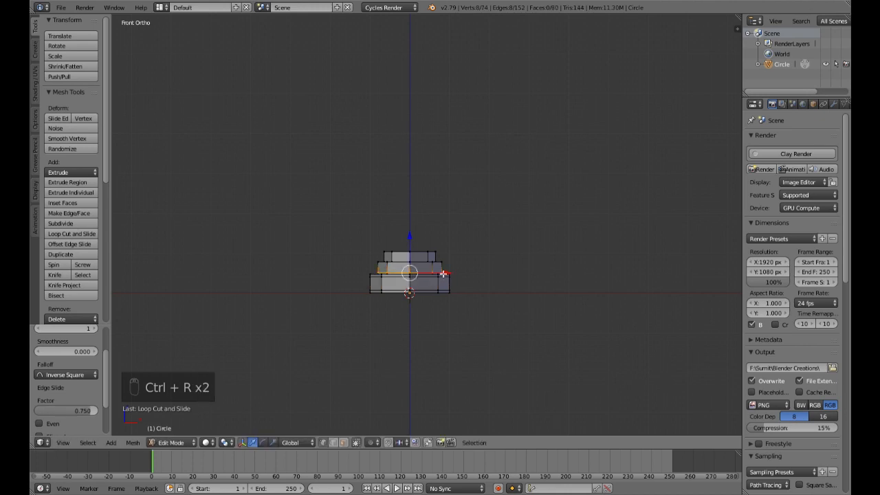
{"action": "key", "text": "ctrl+r"}
{"action": "left_click", "coordinate": [443, 273]}
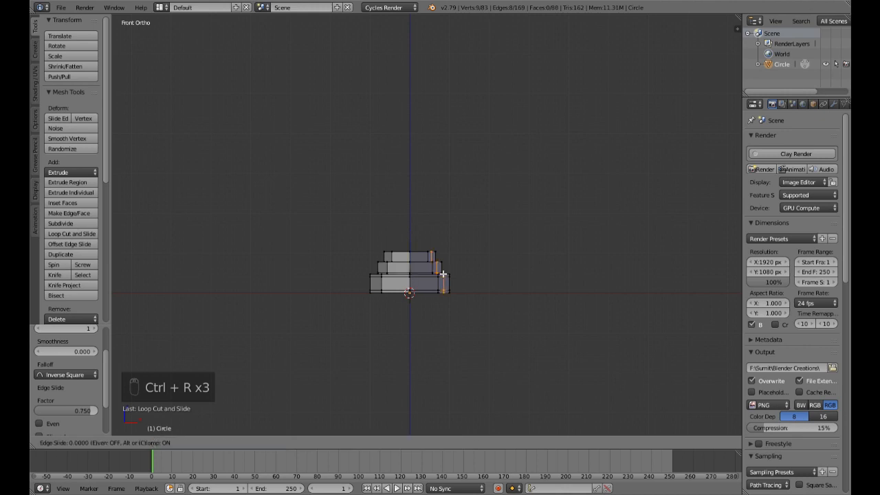
{"action": "key", "text": "ctrl+z"}
Step: Add another horizontal loop cut to the middle tier, slid toward its upper edge with a factor of about -0.7
{"action": "key", "text": "ctrl+r"}
{"action": "left_click", "coordinate": [444, 273]}
{"action": "left_click", "coordinate": [443, 267]}
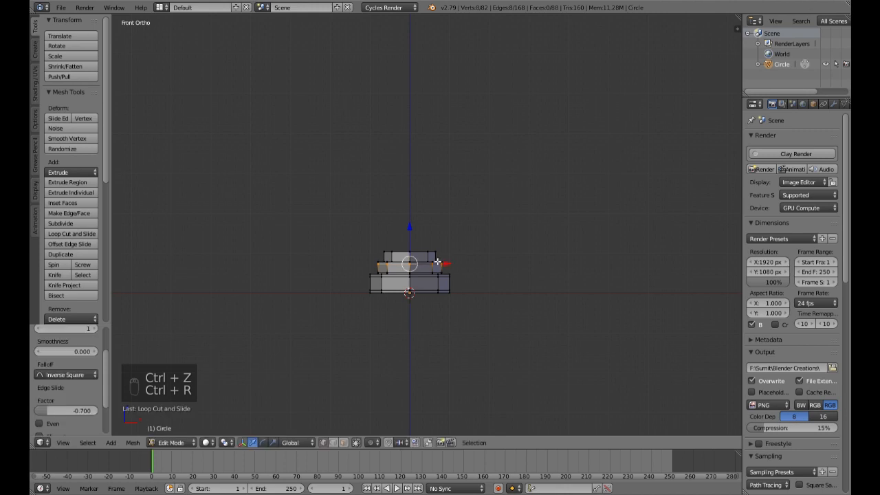
Step: Add two horizontal loop cuts to the top tier, one near its lower edge and one near its upper edge with a factor of about -0.625
{"action": "key", "text": "ctrl+r"}
{"action": "left_click", "coordinate": [437, 261]}
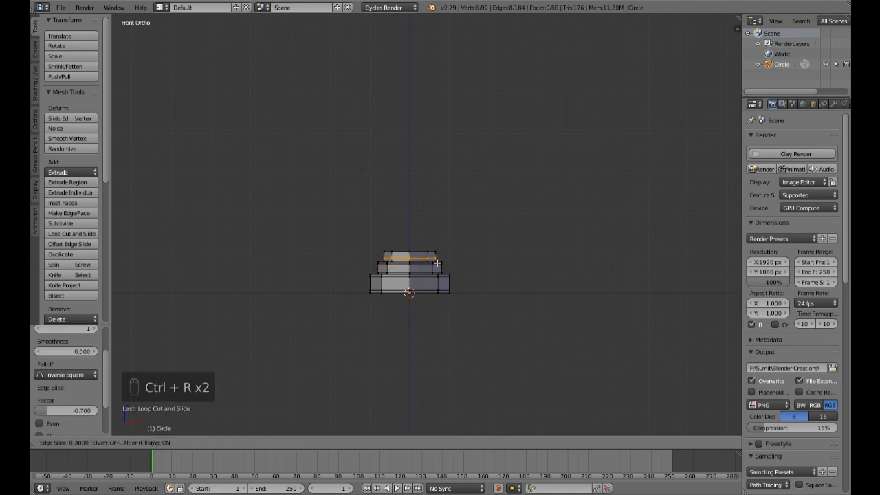
{"action": "left_click", "coordinate": [439, 263]}
{"action": "key", "text": "ctrl+r"}
{"action": "left_click", "coordinate": [441, 257]}
{"action": "left_click", "coordinate": [440, 254]}
{"action": "scroll", "coordinate": [470, 280], "scroll_direction": "up", "scroll_amount": 5}
{"action": "middle_click_drag", "start_coordinate": [481, 285], "coordinate": [498, 220], "text": "shift"}
Step: Leave mesh editing and add a Subdivision Surface modifier to the tiered object with 2 view subdivisions
{"action": "left_click", "coordinate": [833, 105]}
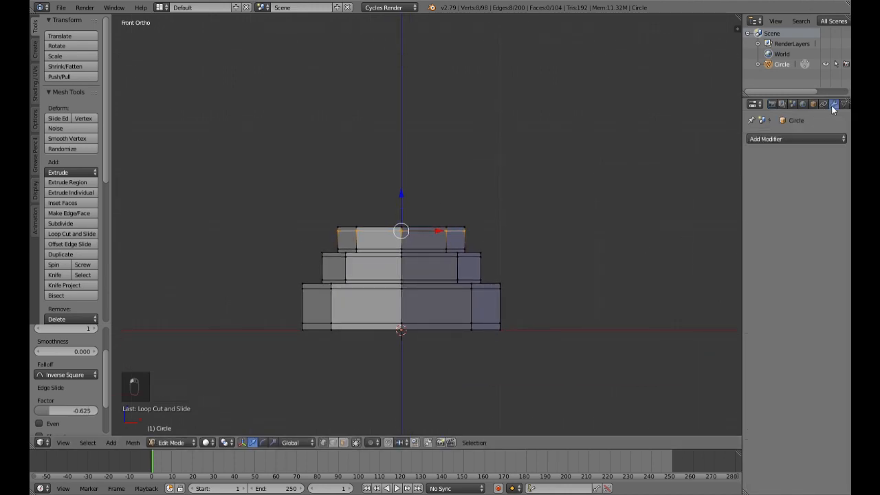
{"action": "key", "text": "Tab"}
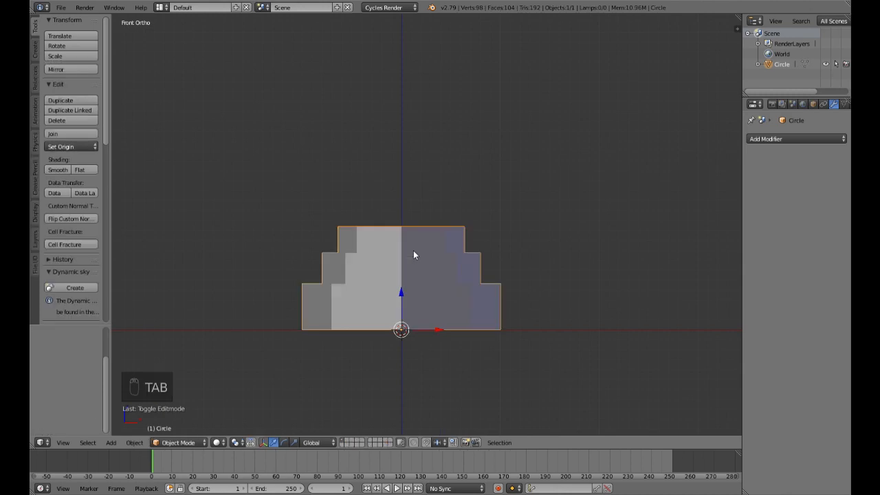
{"action": "left_click", "coordinate": [811, 139]}
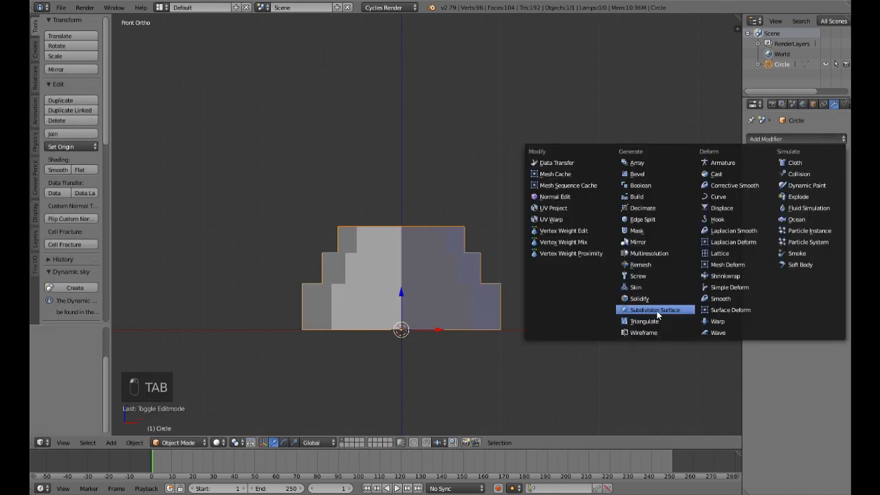
{"action": "left_click", "coordinate": [656, 310]}
{"action": "left_click", "coordinate": [789, 230]}
{"action": "middle_click_drag", "start_coordinate": [522, 292], "coordinate": [482, 328]}
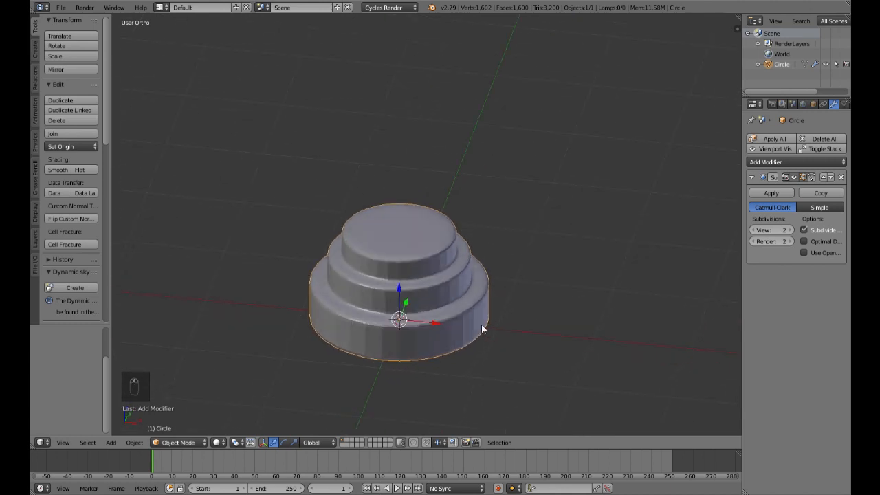
Step: Apply smooth shading to the tiered object and check its surface from a low angle
{"action": "left_click", "coordinate": [55, 170]}
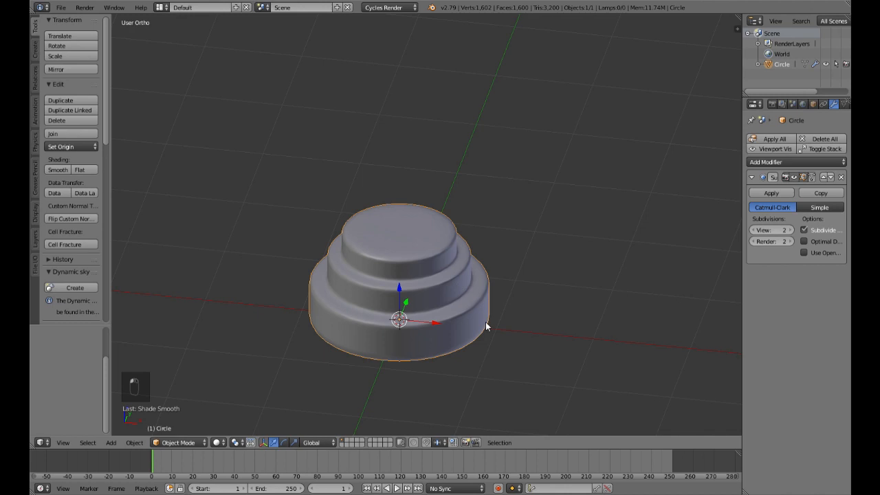
{"action": "middle_click_drag", "start_coordinate": [511, 314], "coordinate": [524, 271]}
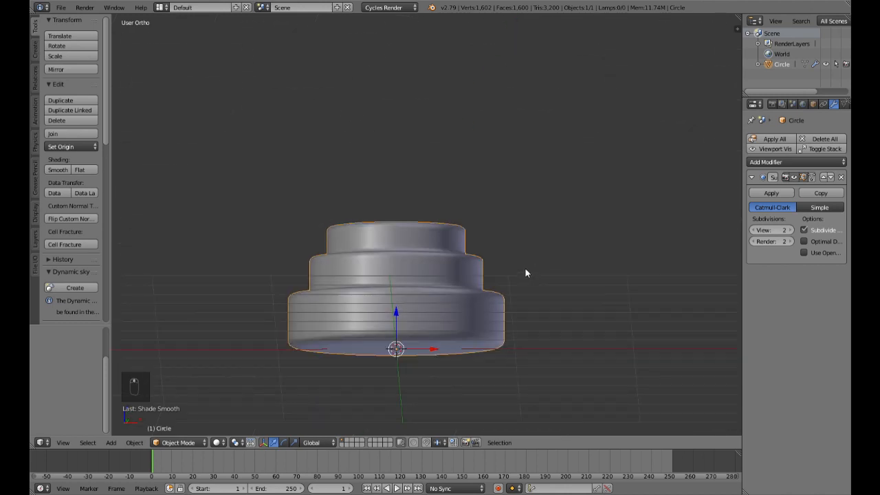
{"action": "middle_click_drag", "start_coordinate": [496, 362], "coordinate": [514, 369]}
Step: Rename the tiered object to Base
{"action": "left_click", "coordinate": [813, 104]}
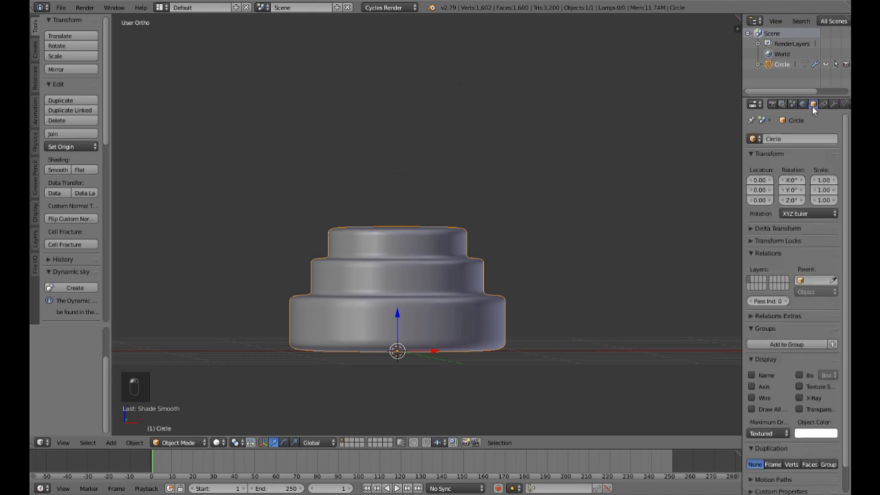
{"action": "left_click", "coordinate": [800, 140]}
{"action": "type", "text": "Base"}
{"action": "key", "text": "Return"}
Step: Duplicate the top cap of Base in place, separate the copy into its own object, and return to Object Mode
{"action": "middle_click_drag", "start_coordinate": [477, 285], "coordinate": [449, 280]}
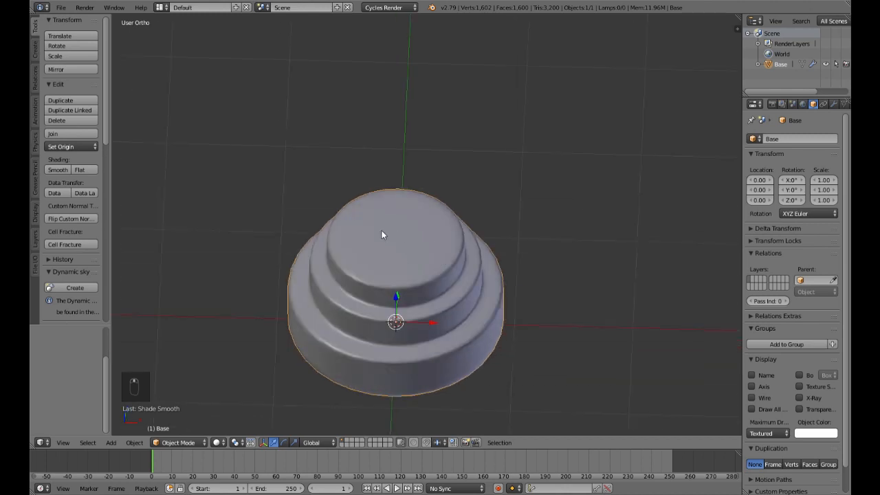
{"action": "key", "text": "Tab"}
{"action": "scroll", "coordinate": [390, 280], "scroll_direction": "up", "scroll_amount": 3}
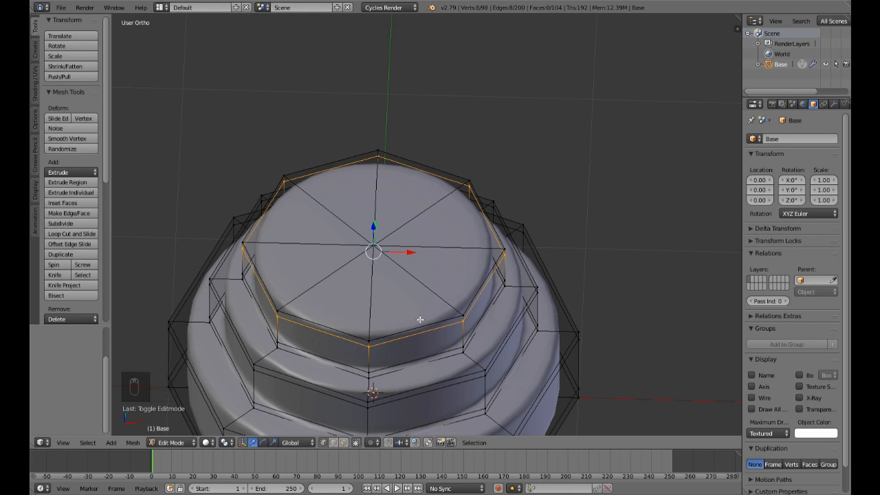
{"action": "middle_click_drag", "start_coordinate": [462, 311], "coordinate": [405, 320]}
{"action": "right_click", "coordinate": [380, 245], "text": "shift"}
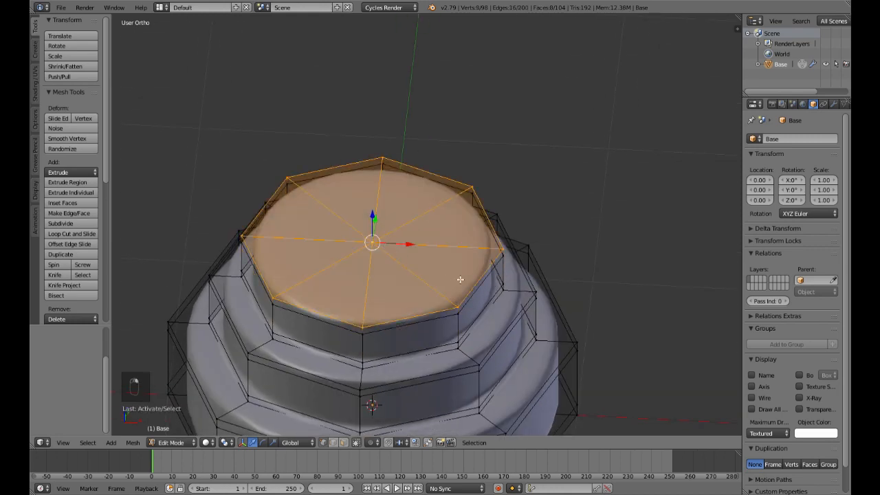
{"action": "key", "text": "shift+d"}
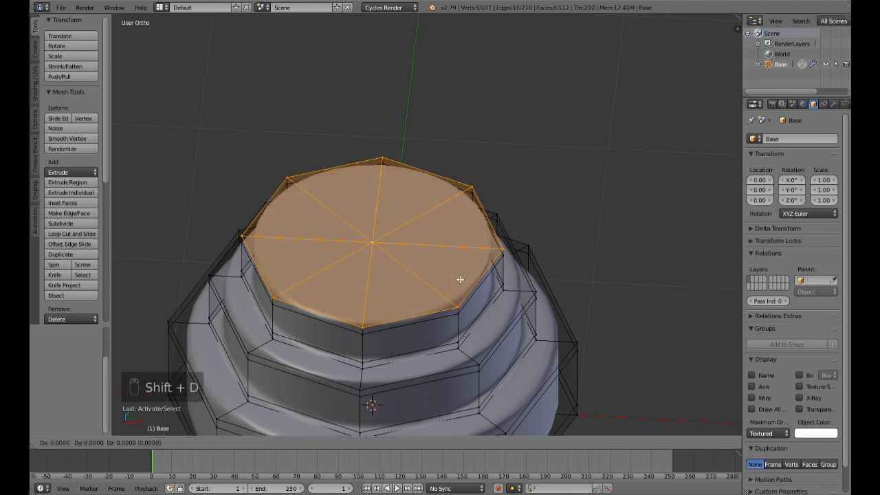
{"action": "right_click", "coordinate": [460, 279]}
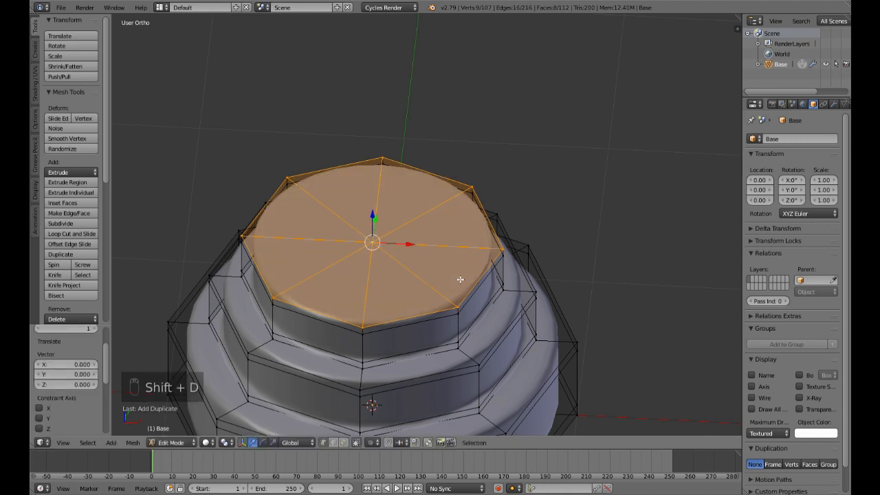
{"action": "key", "text": "p"}
{"action": "left_click", "coordinate": [431, 277]}
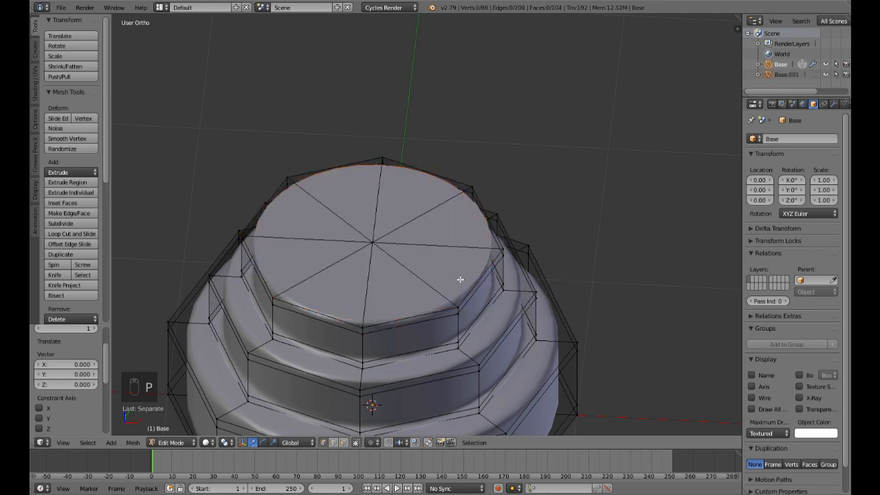
{"action": "key", "text": "Tab"}
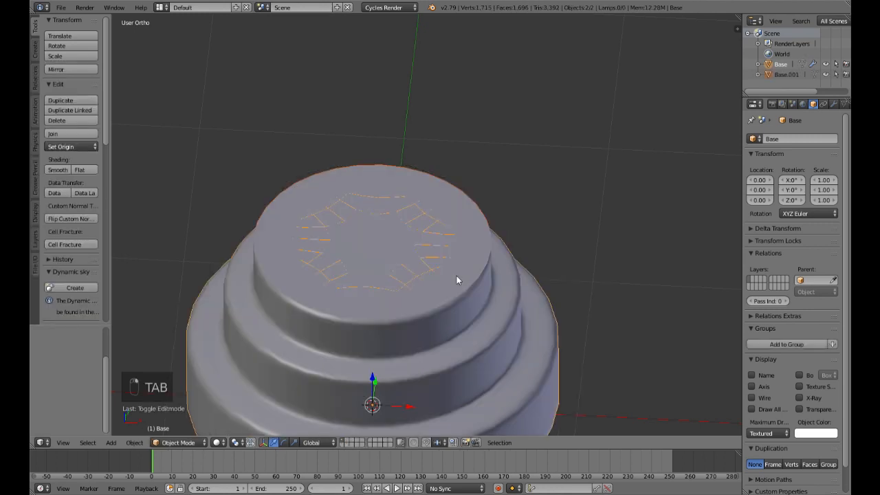
{"action": "right_click", "coordinate": [450, 267]}
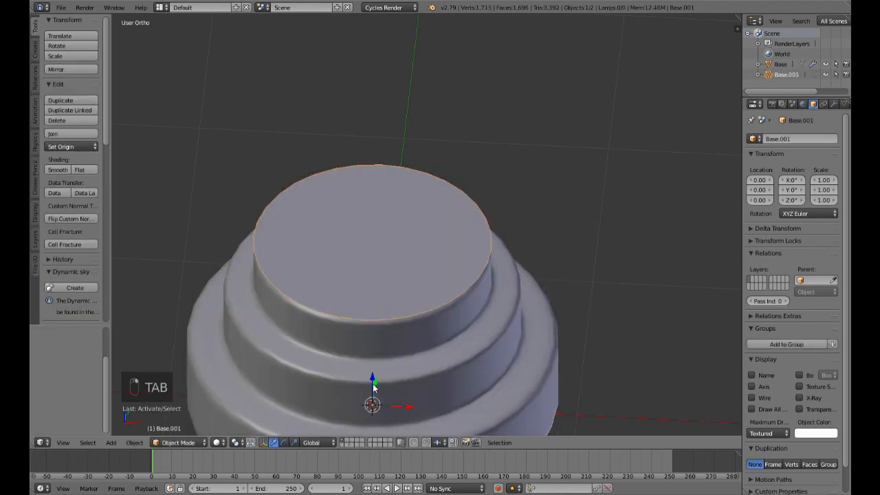
{"action": "key", "text": "g"}
{"action": "key", "text": "z"}
{"action": "right_click", "coordinate": [377, 319]}
{"action": "right_click", "coordinate": [445, 361]}
Step: Select the separated top disc and rename it to Terrain
{"action": "right_click", "coordinate": [418, 274]}
{"action": "left_click", "coordinate": [796, 141]}
{"action": "type", "text": "Tier"}
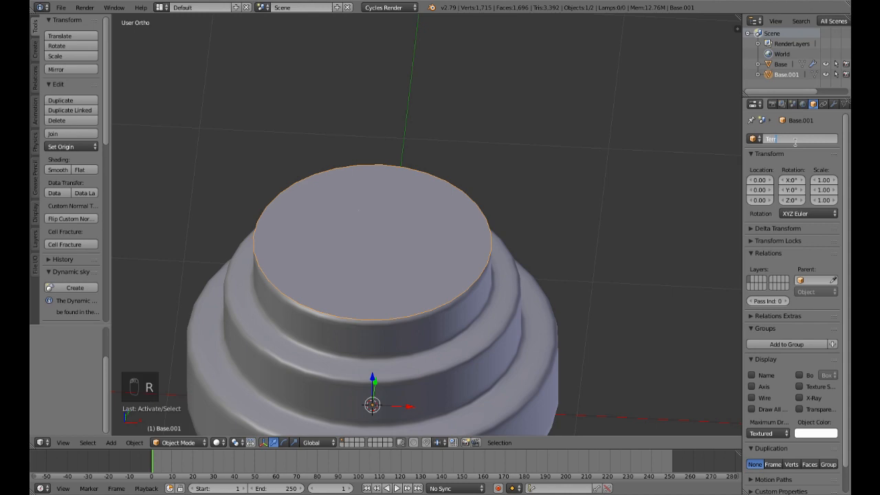
{"action": "key", "text": "Return"}
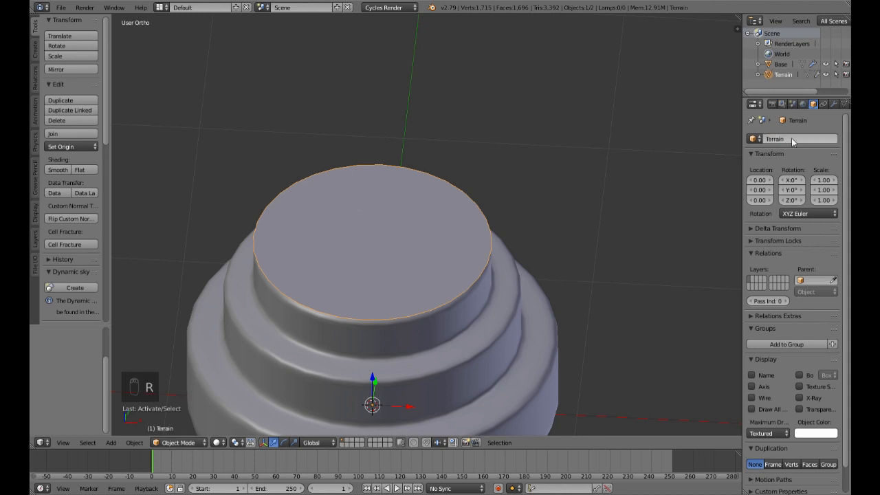
Step: Examine the Terrain disc's mesh and the position of its origin point from several angles
{"action": "middle_click_drag", "start_coordinate": [457, 282], "coordinate": [449, 308]}
{"action": "scroll", "coordinate": [501, 318], "scroll_direction": "down", "scroll_amount": 2}
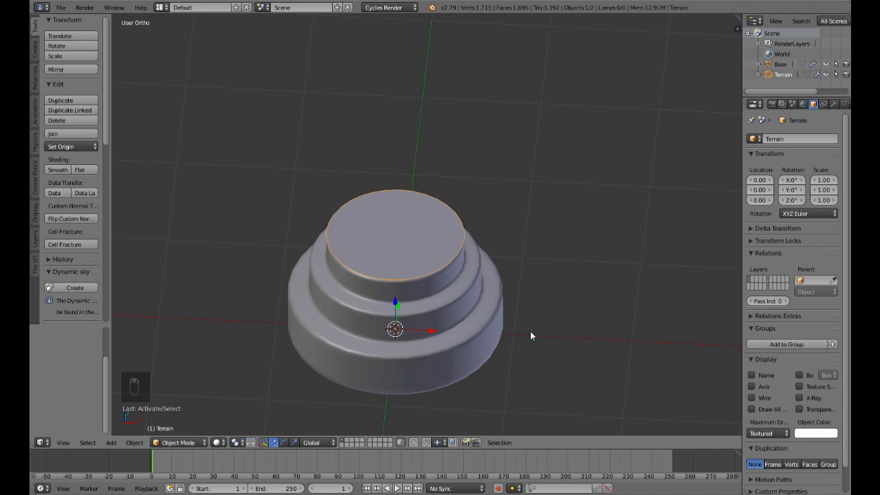
{"action": "middle_click_drag", "start_coordinate": [530, 337], "coordinate": [536, 317]}
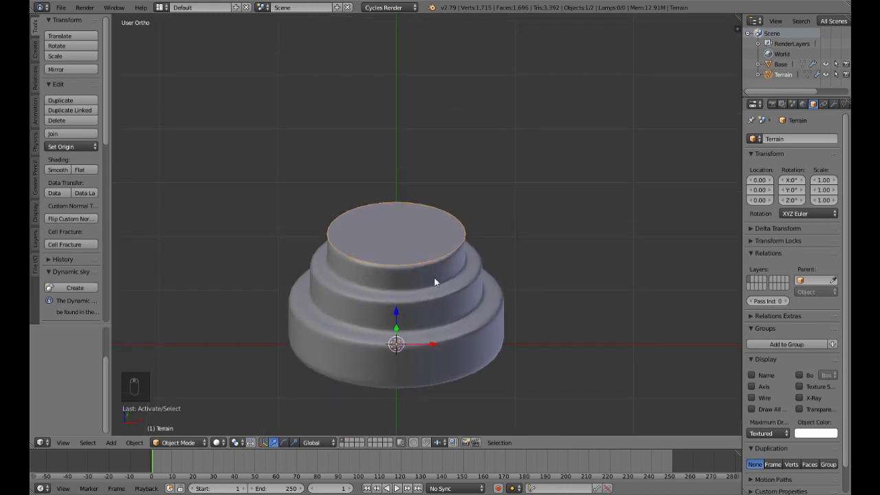
{"action": "middle_click_drag", "start_coordinate": [428, 278], "coordinate": [424, 298]}
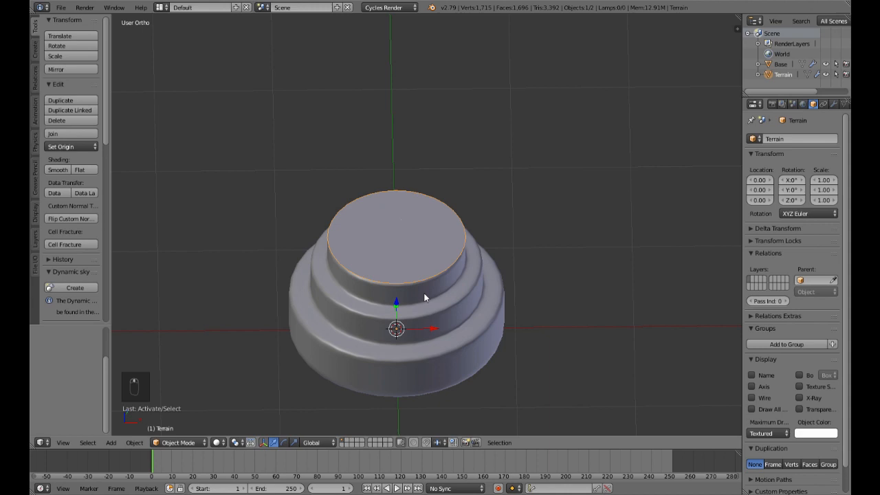
{"action": "scroll", "coordinate": [438, 295], "scroll_direction": "up", "scroll_amount": 2}
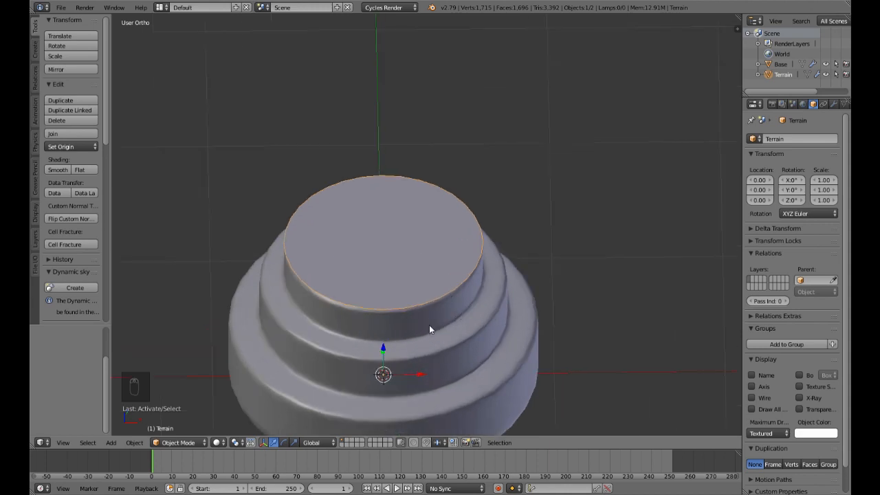
{"action": "key", "text": "Tab"}
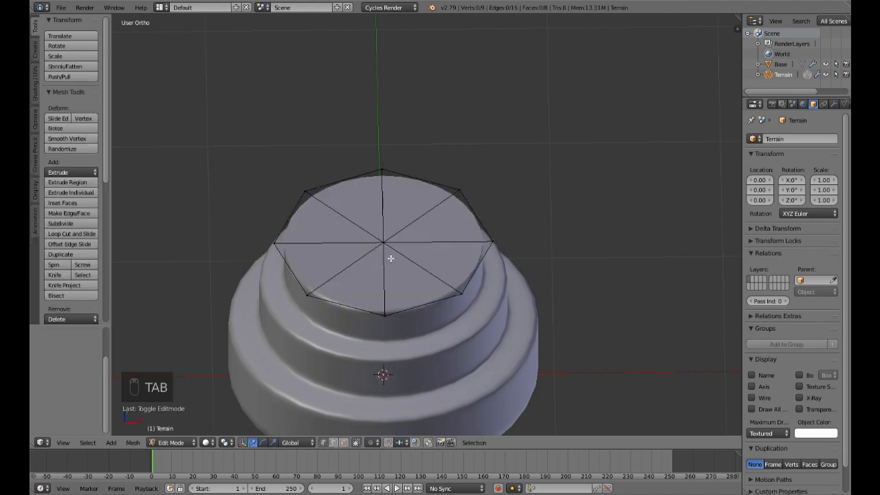
{"action": "key", "text": "Tab"}
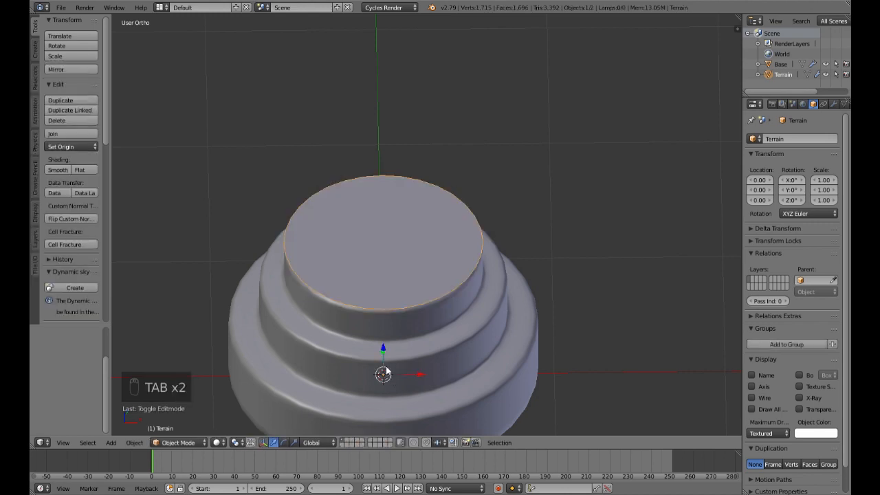
{"action": "middle_click_drag", "start_coordinate": [403, 319], "coordinate": [419, 250]}
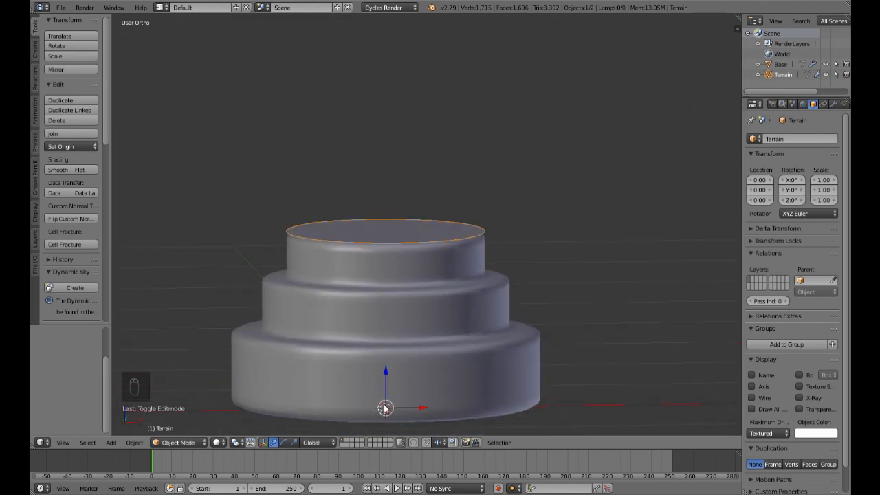
{"action": "middle_click_drag", "start_coordinate": [407, 229], "coordinate": [404, 272]}
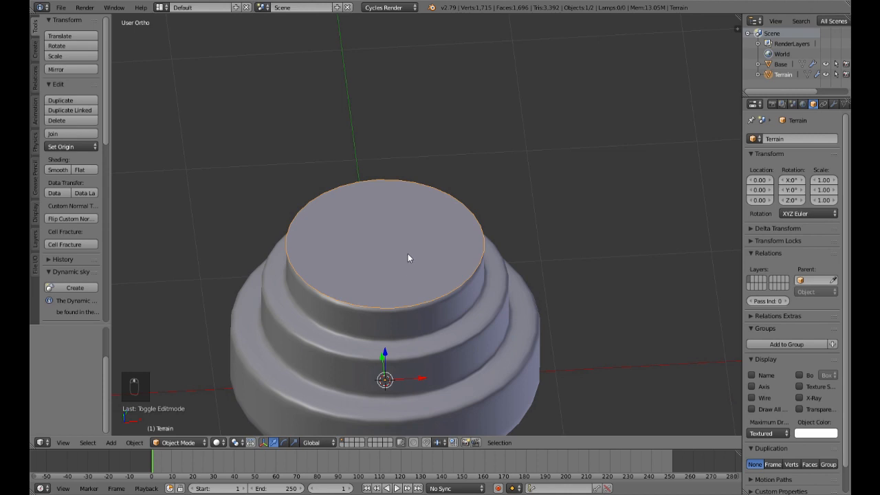
Step: Snap the 3D cursor to the centre vertex of the Terrain mesh
{"action": "key", "text": "Tab"}
{"action": "right_click", "coordinate": [387, 245]}
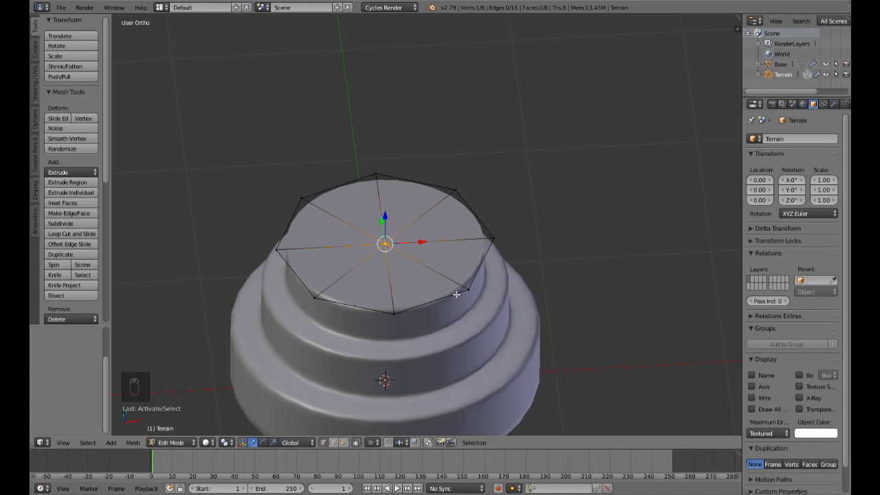
{"action": "key", "text": "shift+s"}
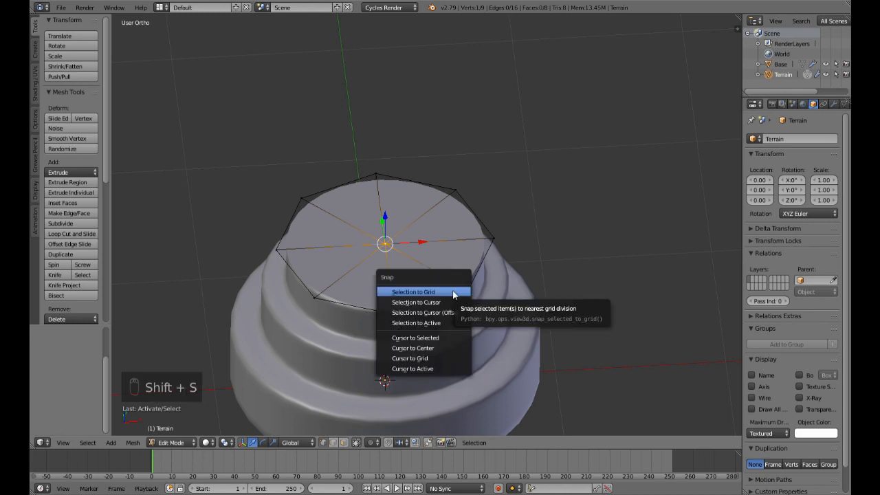
{"action": "left_click", "coordinate": [440, 337]}
{"action": "middle_click_drag", "start_coordinate": [445, 337], "coordinate": [452, 280]}
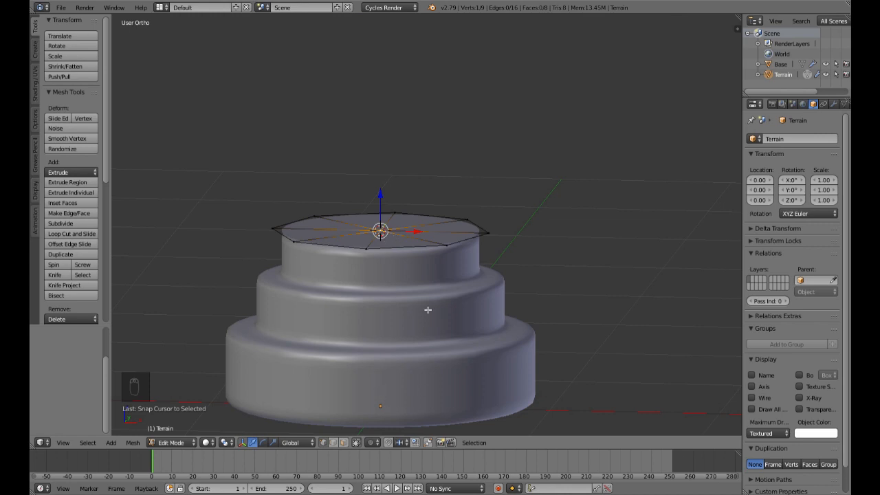
Step: Set the Terrain object's origin to the 3D cursor in Object Mode
{"action": "key", "text": "Tab"}
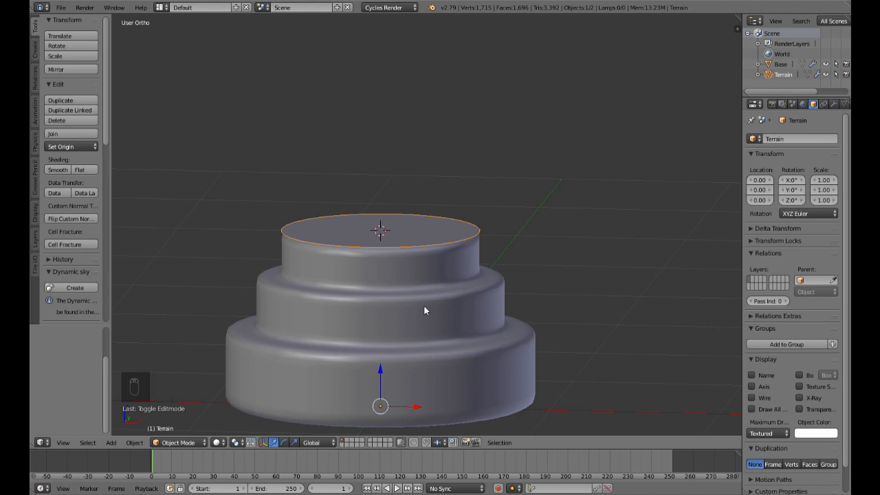
{"action": "key", "text": "ctrl+alt+shift+c"}
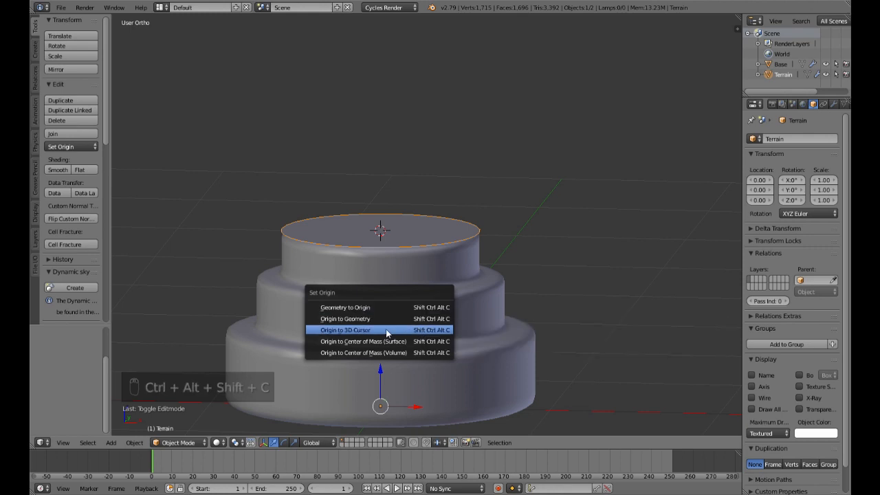
{"action": "left_click", "coordinate": [377, 331]}
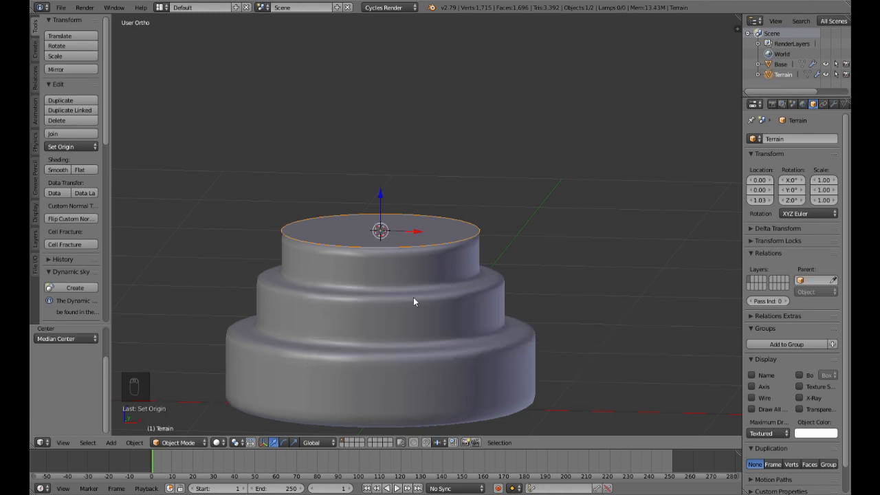
{"action": "middle_click_drag", "start_coordinate": [427, 236], "coordinate": [437, 276]}
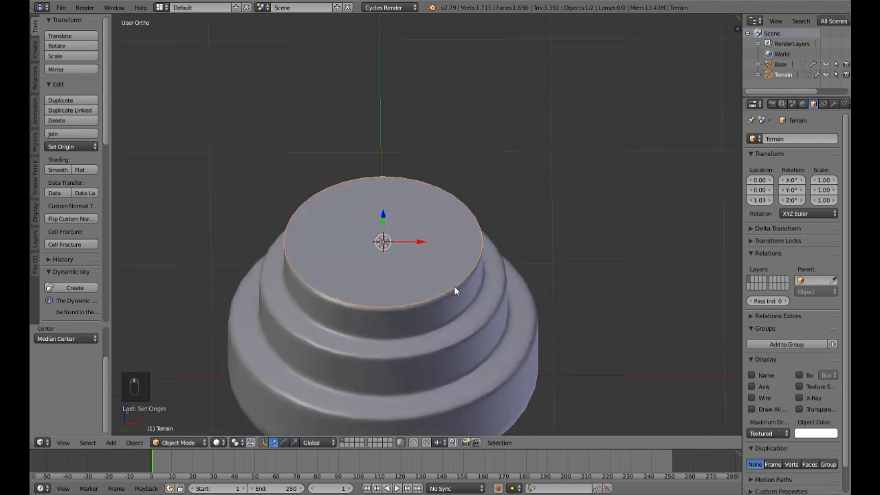
{"action": "key", "text": "s"}
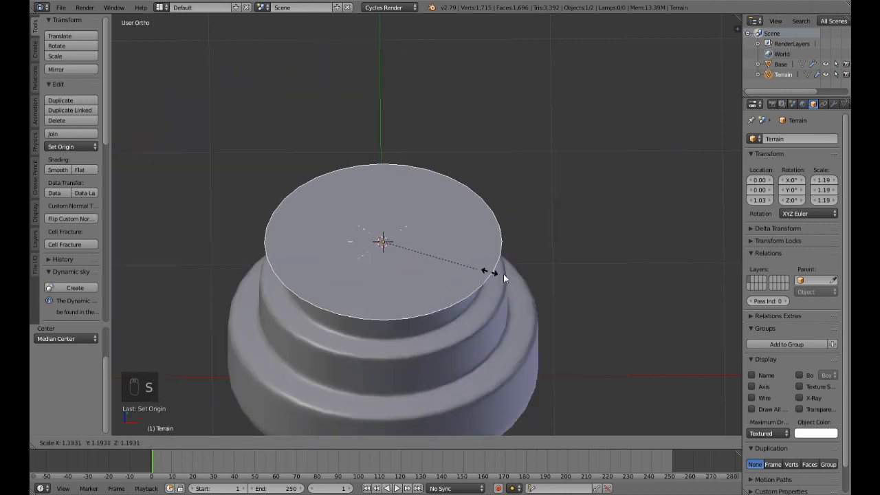
{"action": "right_click", "coordinate": [504, 283]}
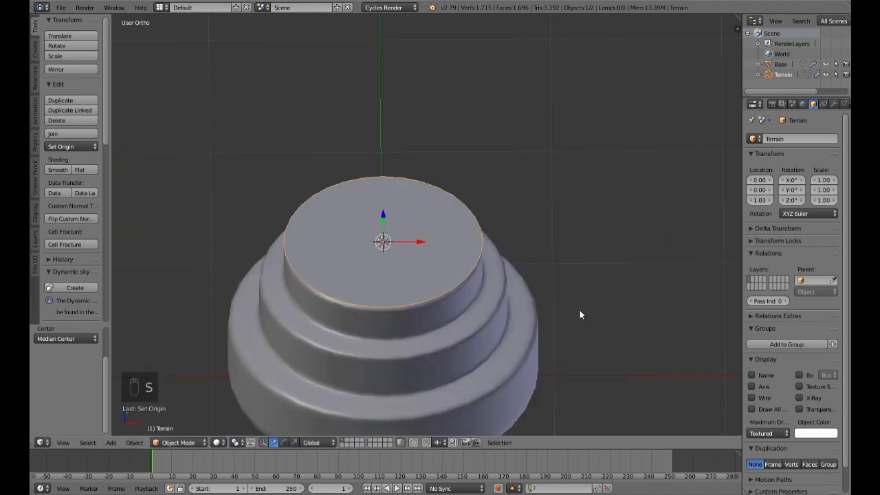
Step: Scale the Terrain disc to 0.8 of its size in Object Mode
{"action": "type", "text": "s."}
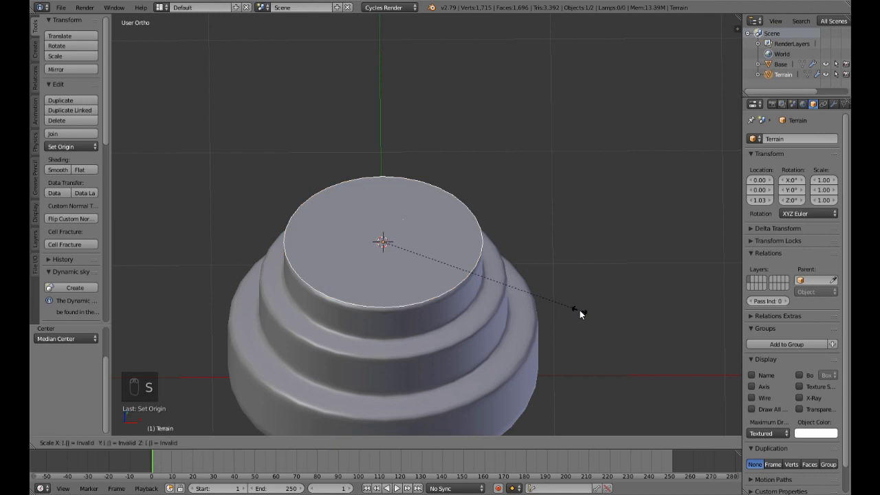
{"action": "type", "text": "8"}
{"action": "key", "text": "Return"}
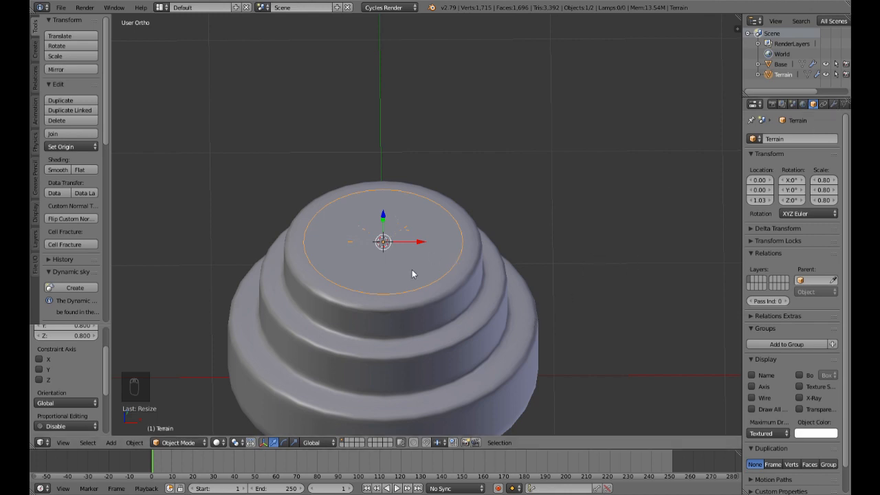
Step: Apply the Terrain disc's Subdivision Surface modifier and check the resulting mesh in Edit Mode
{"action": "left_click", "coordinate": [834, 104]}
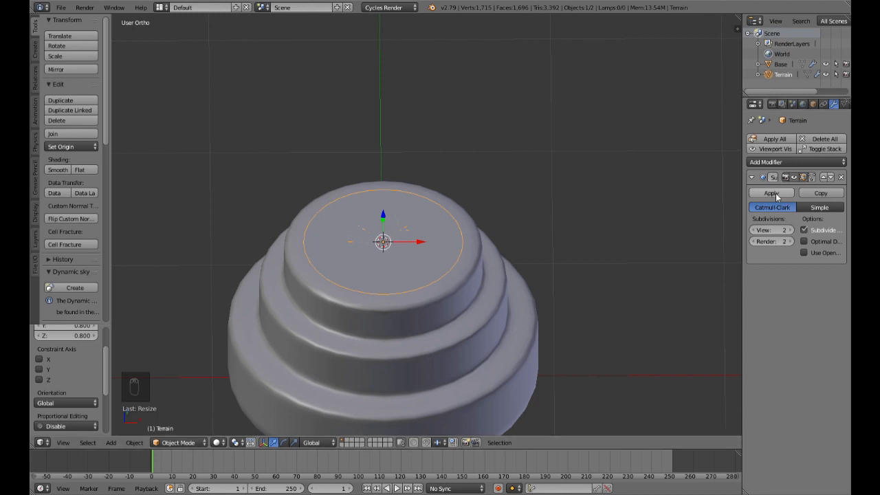
{"action": "left_click", "coordinate": [773, 194]}
{"action": "key", "text": "Tab"}
{"action": "scroll", "coordinate": [466, 289], "scroll_direction": "up", "scroll_amount": 5}
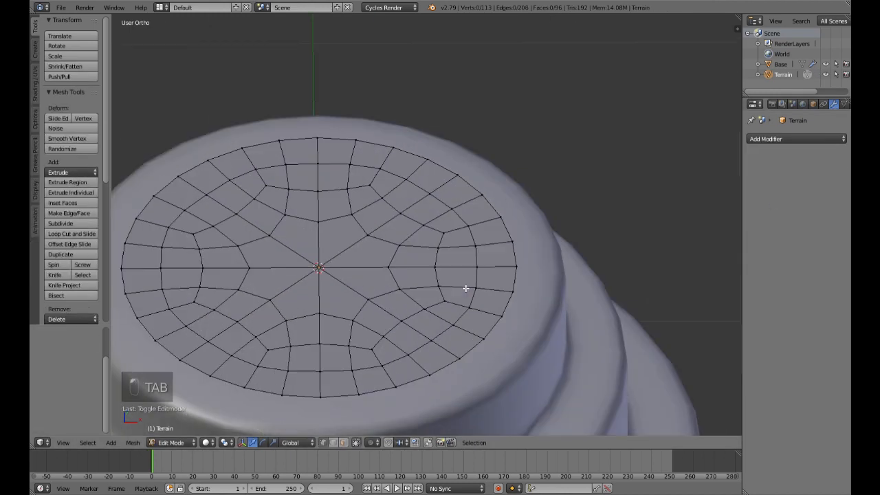
{"action": "scroll", "coordinate": [466, 289], "scroll_direction": "down", "scroll_amount": 4}
{"action": "key", "text": "Tab"}
{"action": "scroll", "coordinate": [466, 289], "scroll_direction": "up", "scroll_amount": 4}
{"action": "key", "text": "Tab"}
{"action": "scroll", "coordinate": [465, 288], "scroll_direction": "down", "scroll_amount": 4}
{"action": "key", "text": "Tab"}
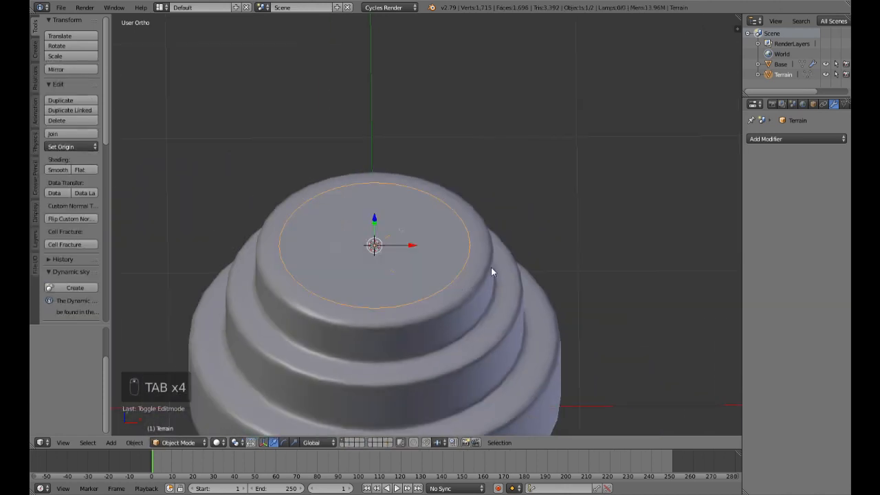
Step: Extrude the entire Terrain mesh upward by about 0.088 in the front view
{"action": "key", "text": "KP_1"}
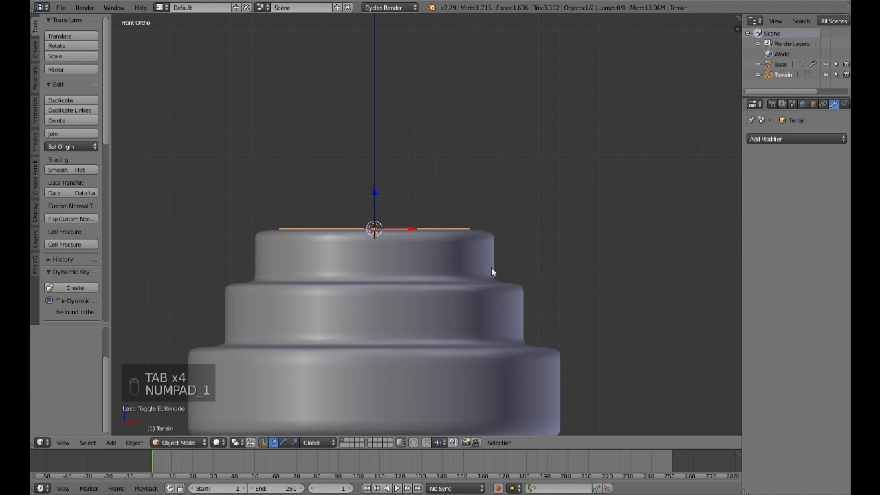
{"action": "key", "text": "e"}
{"action": "key", "text": "Tab"}
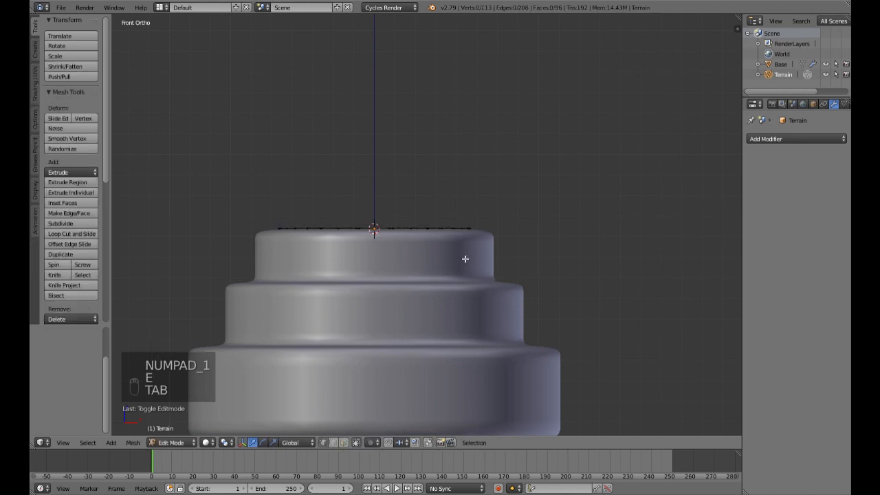
{"action": "key", "text": "e"}
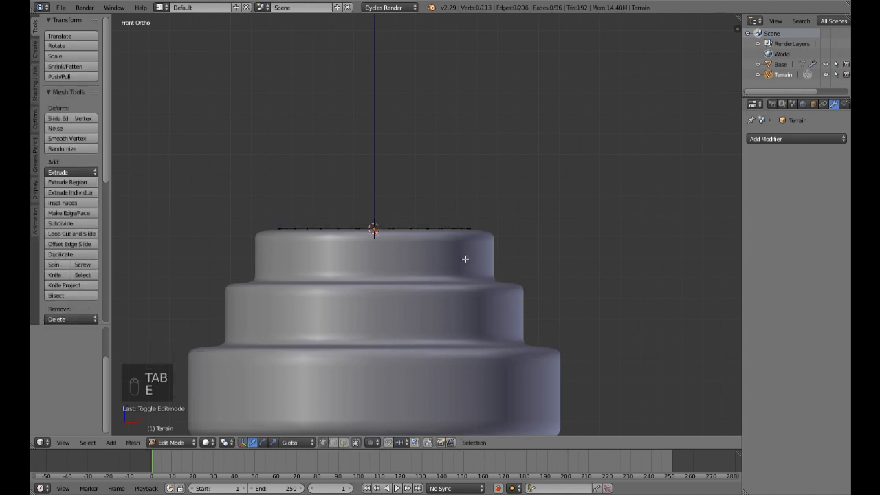
{"action": "key", "text": "a"}
{"action": "key", "text": "a"}
{"action": "key", "text": "a"}
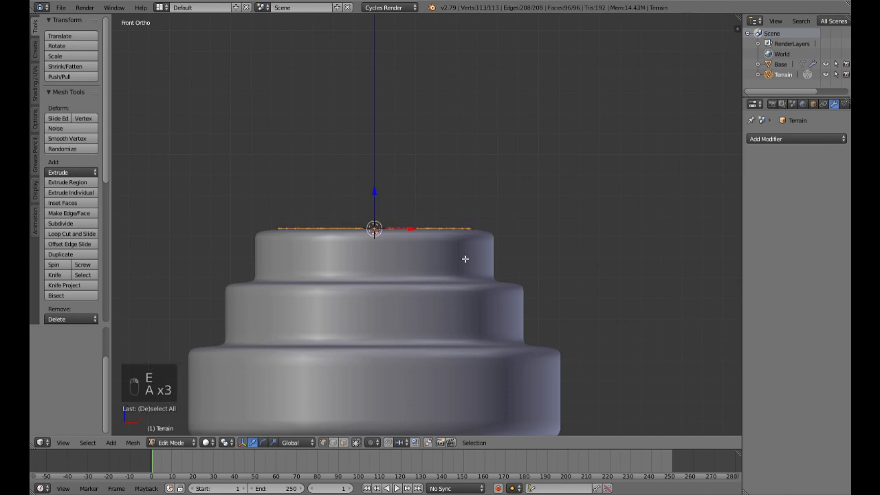
{"action": "key", "text": "e"}
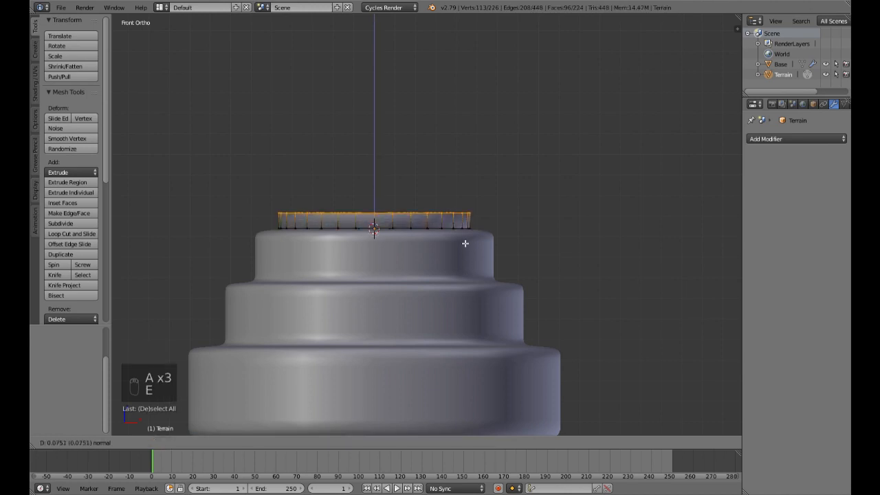
{"action": "left_click", "coordinate": [466, 240]}
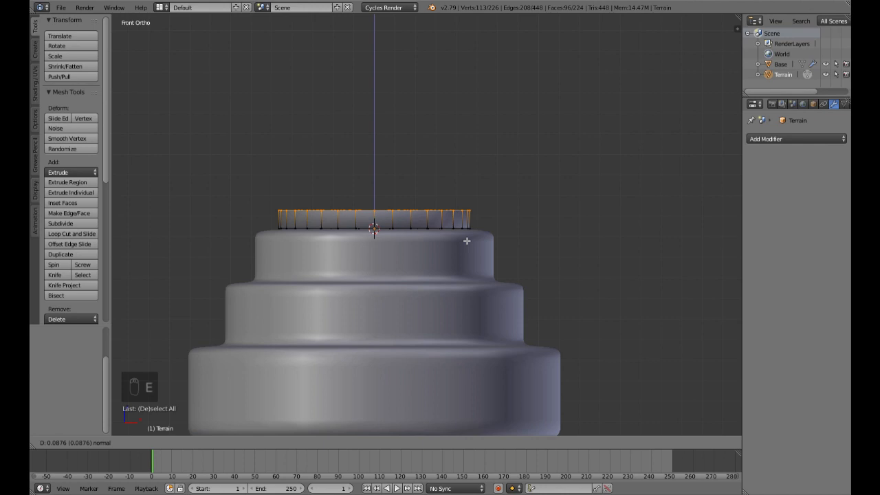
Step: Examine the extruded Terrain disc's thickness and rim from the front and several angles
{"action": "middle_click_drag", "start_coordinate": [548, 216], "coordinate": [540, 255]}
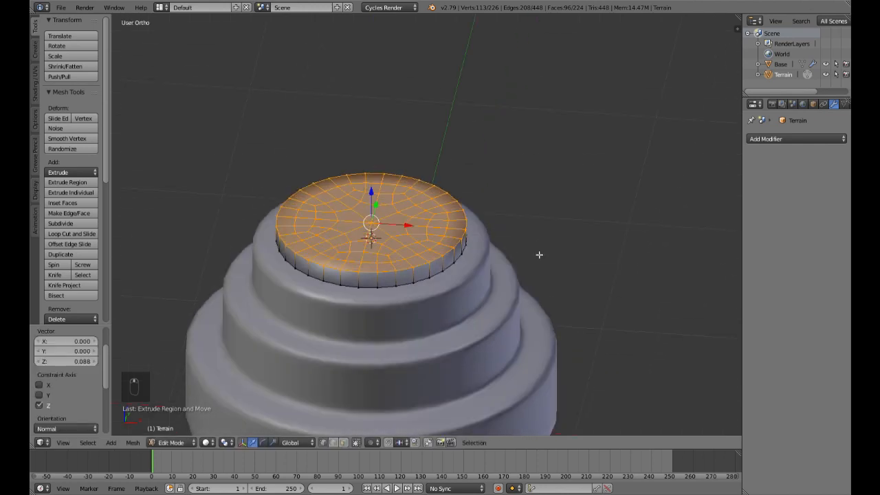
{"action": "key", "text": "KP_1"}
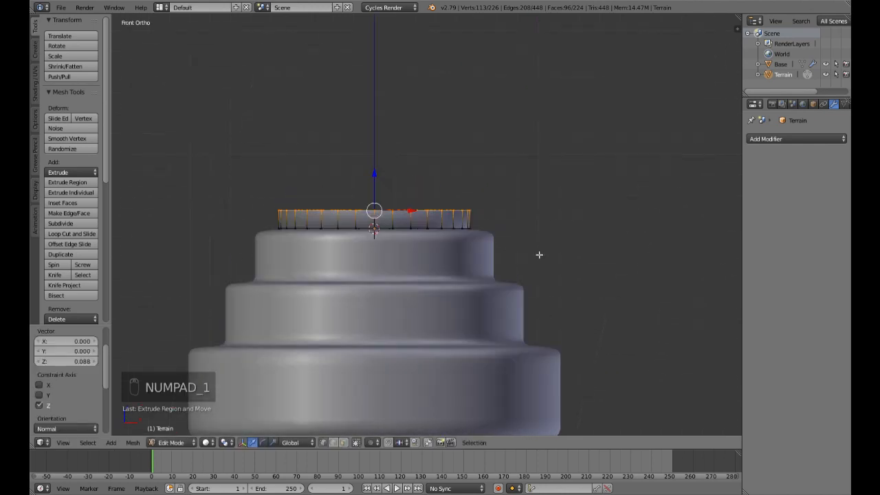
{"action": "key", "text": "Tab"}
{"action": "middle_click_drag", "start_coordinate": [544, 238], "coordinate": [534, 308]}
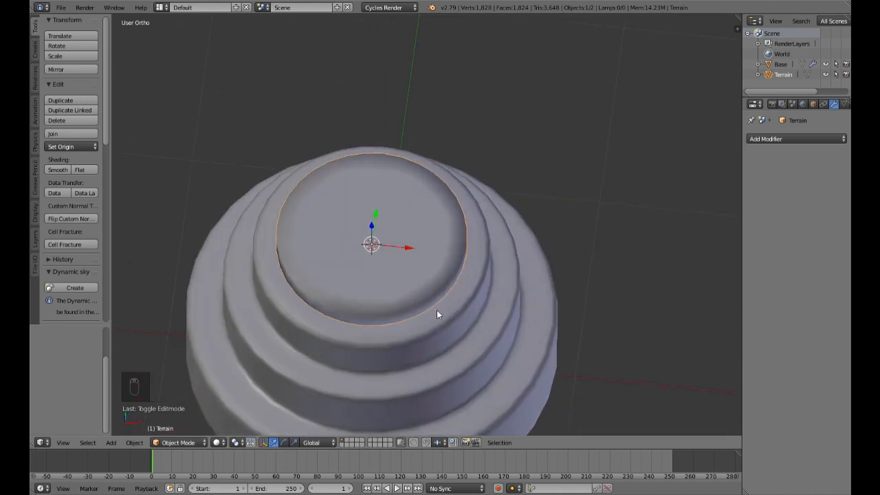
{"action": "middle_click_drag", "start_coordinate": [434, 301], "coordinate": [521, 261]}
{"action": "scroll", "coordinate": [435, 299], "scroll_direction": "up", "scroll_amount": 2}
{"action": "scroll", "coordinate": [454, 270], "scroll_direction": "down", "scroll_amount": 5}
{"action": "middle_click_drag", "start_coordinate": [454, 270], "coordinate": [472, 251]}
{"action": "key", "text": "KP_1"}
{"action": "scroll", "coordinate": [474, 217], "scroll_direction": "up", "scroll_amount": 5}
Step: Select the whole Terrain mesh and subdivide it with 5 cuts
{"action": "key", "text": "Tab"}
{"action": "key", "text": "a"}
{"action": "key", "text": "a"}
{"action": "key", "text": "a"}
{"action": "scroll", "coordinate": [452, 264], "scroll_direction": "down", "scroll_amount": 4}
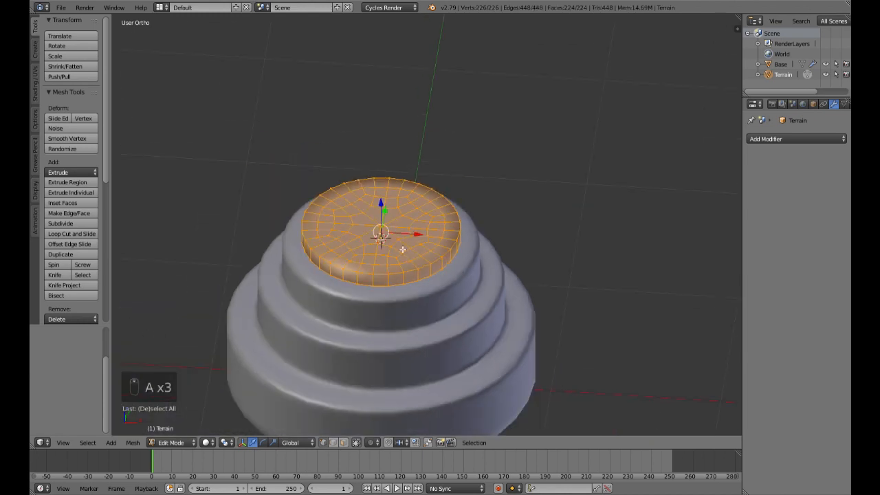
{"action": "key", "text": "w"}
{"action": "left_click", "coordinate": [363, 239]}
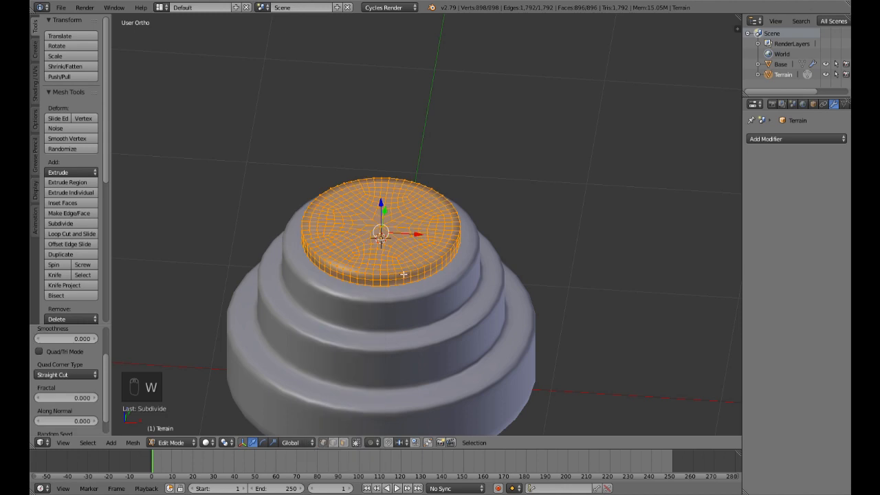
{"action": "scroll", "coordinate": [96, 387], "scroll_direction": "up", "scroll_amount": 2}
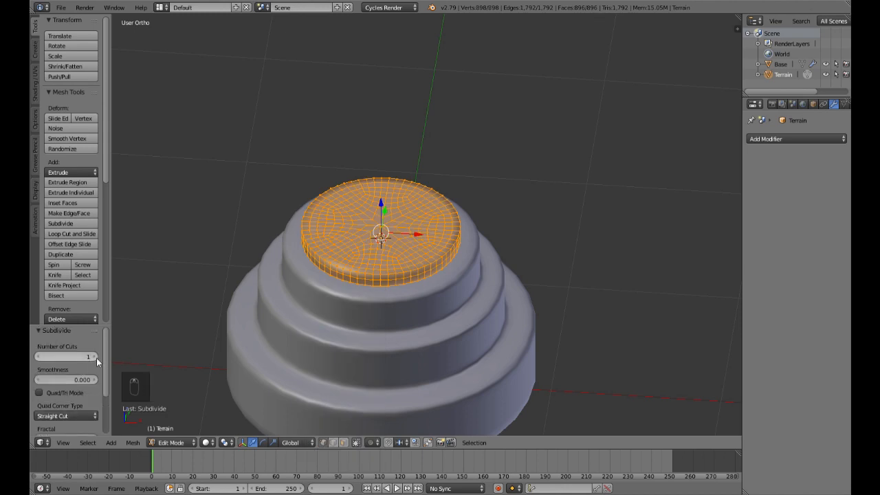
{"action": "left_click", "coordinate": [77, 356]}
{"action": "type", "text": "5"}
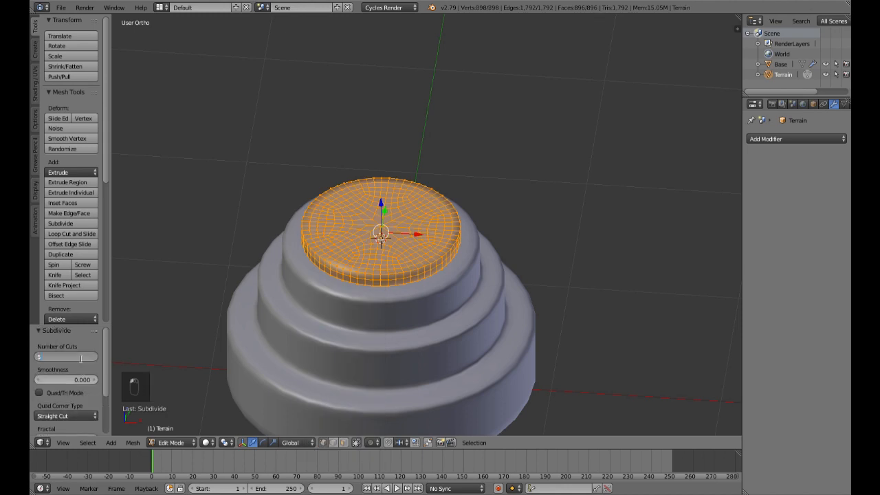
{"action": "key", "text": "Return"}
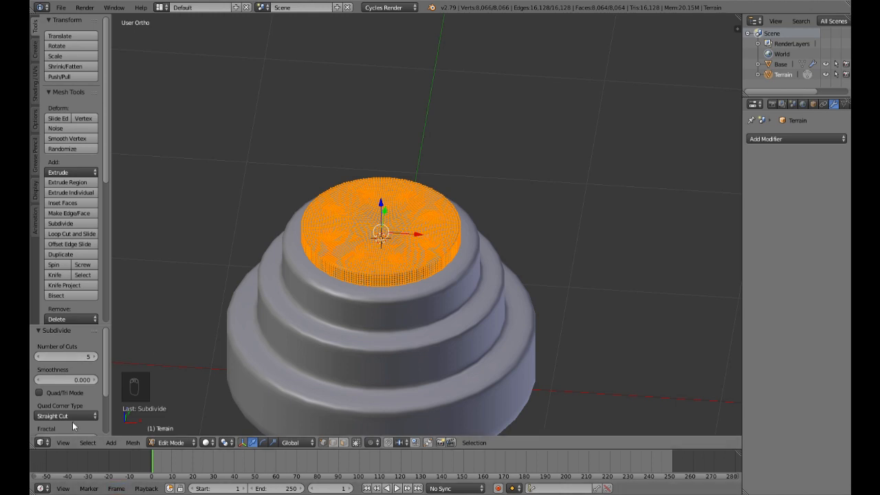
Step: Set the subdivision's Fractal value to 0.05 for the Terrain mesh
{"action": "scroll", "coordinate": [72, 413], "scroll_direction": "down", "scroll_amount": 2}
{"action": "left_click", "coordinate": [72, 380]}
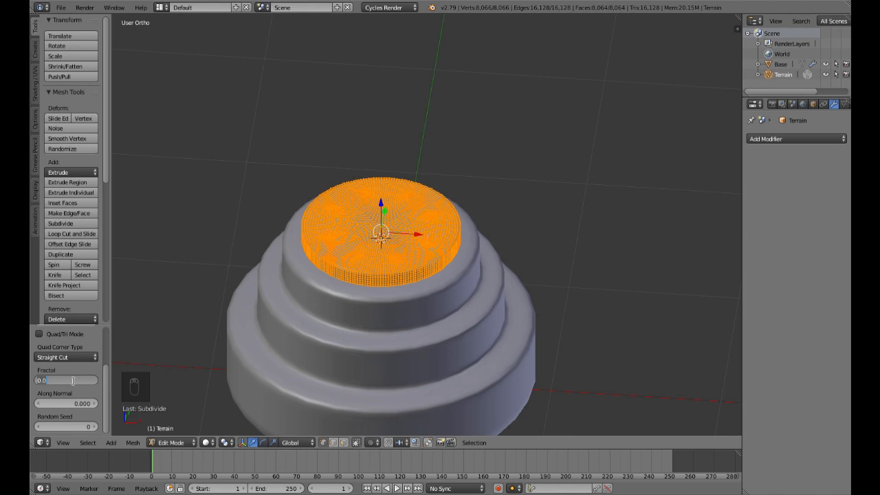
{"action": "type", "text": "0.05"}
{"action": "key", "text": "Return"}
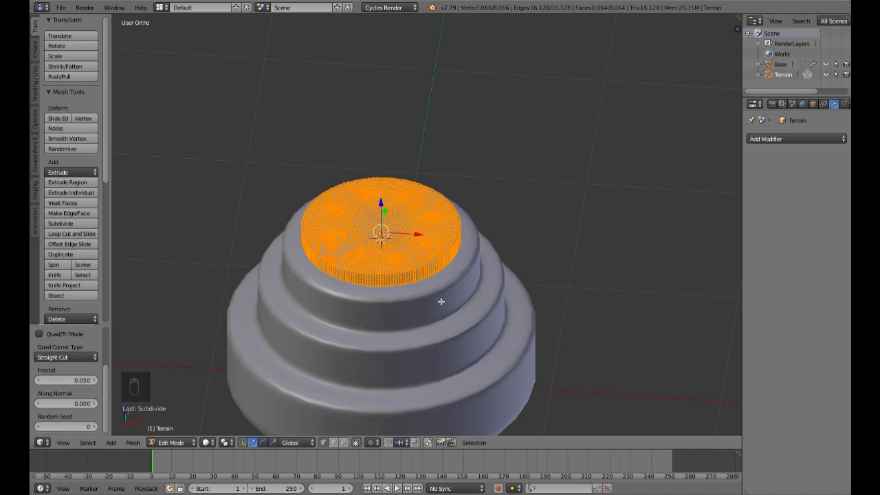
Step: Examine the subdivided Terrain disc's surface and edges in Object Mode, close up and from several angles
{"action": "key", "text": "Tab"}
{"action": "scroll", "coordinate": [437, 302], "scroll_direction": "up", "scroll_amount": 5}
{"action": "middle_click_drag", "start_coordinate": [437, 301], "coordinate": [599, 251]}
{"action": "scroll", "coordinate": [462, 271], "scroll_direction": "down", "scroll_amount": 3}
{"action": "scroll", "coordinate": [570, 237], "scroll_direction": "down", "scroll_amount": 3}
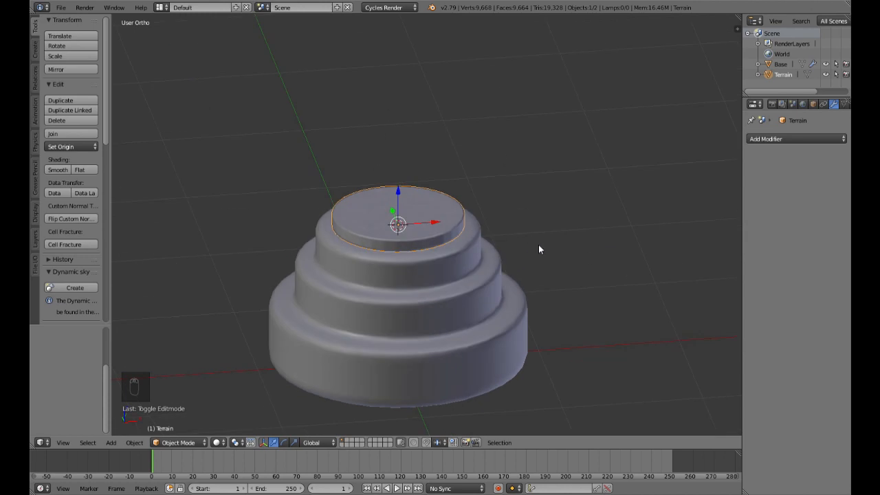
{"action": "scroll", "coordinate": [538, 245], "scroll_direction": "down", "scroll_amount": 3}
{"action": "middle_click_drag", "start_coordinate": [538, 245], "coordinate": [546, 216]}
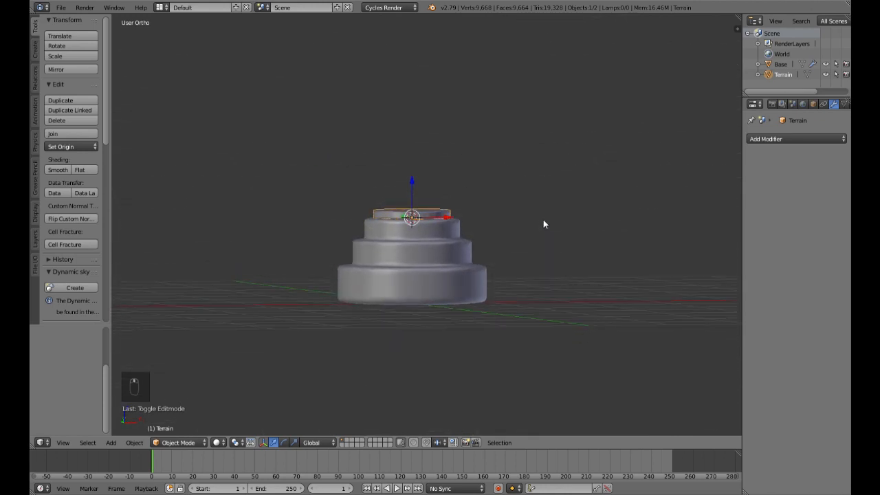
{"action": "scroll", "coordinate": [543, 220], "scroll_direction": "up", "scroll_amount": 4}
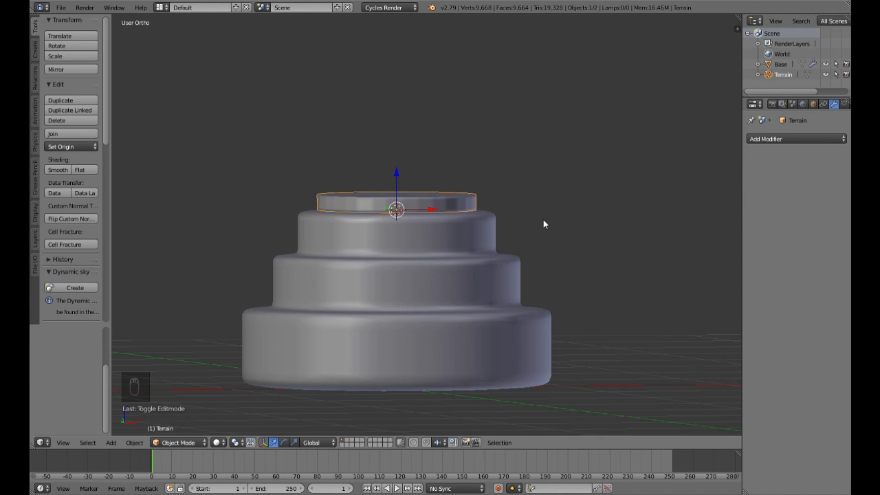
{"action": "middle_click_drag", "start_coordinate": [545, 226], "coordinate": [491, 266]}
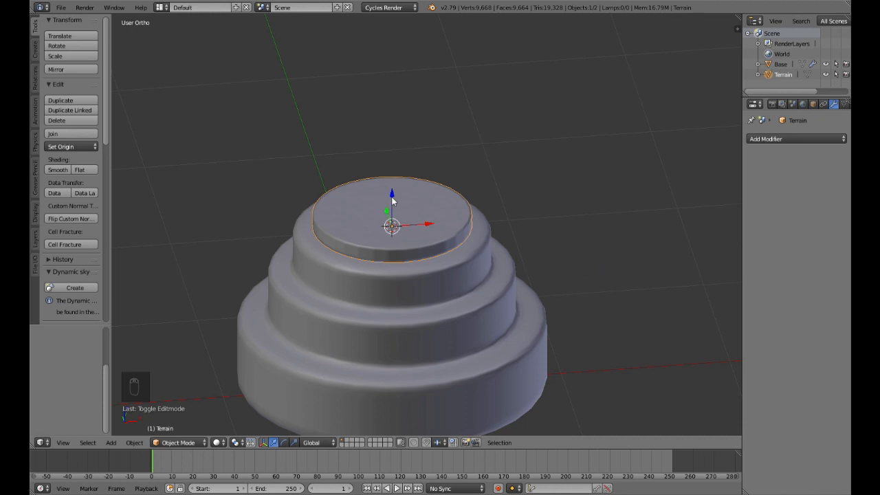
{"action": "middle_click_drag", "start_coordinate": [585, 253], "coordinate": [717, 215]}
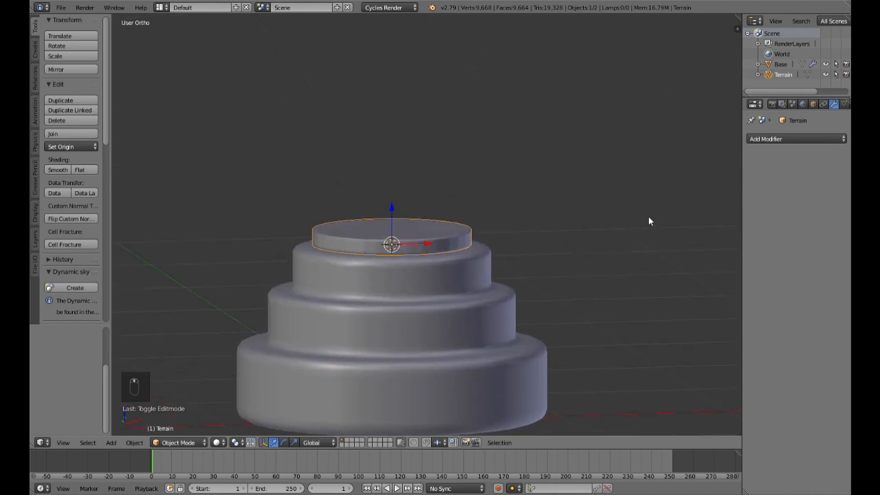
Step: Add a Subdivision Surface modifier to the Terrain object
{"action": "left_click", "coordinate": [785, 140]}
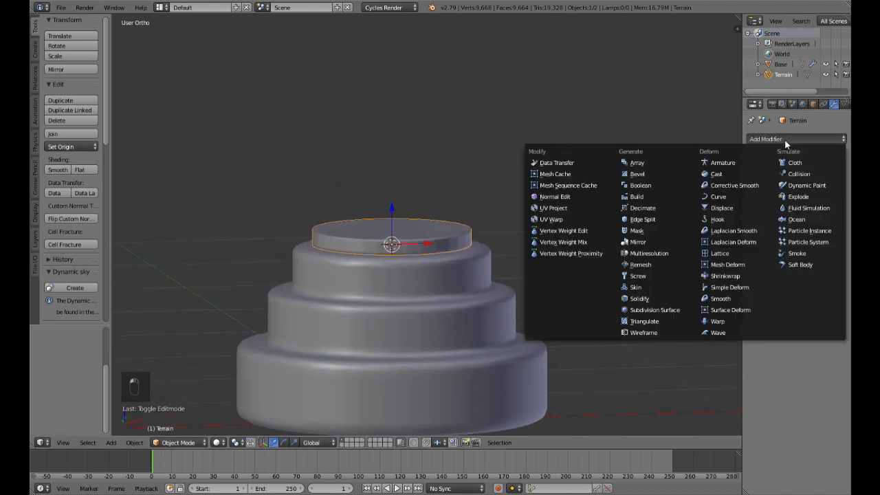
{"action": "left_click", "coordinate": [655, 310]}
{"action": "middle_click_drag", "start_coordinate": [576, 236], "coordinate": [573, 296]}
{"action": "scroll", "coordinate": [570, 296], "scroll_direction": "up", "scroll_amount": 3}
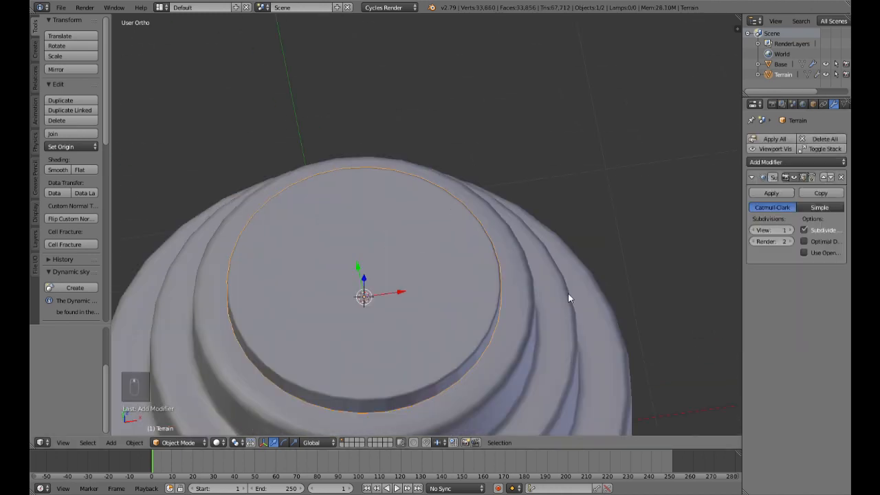
Step: Select 11 scattered vertices across the top face of the Terrain mesh in Edit Mode
{"action": "key", "text": "Tab"}
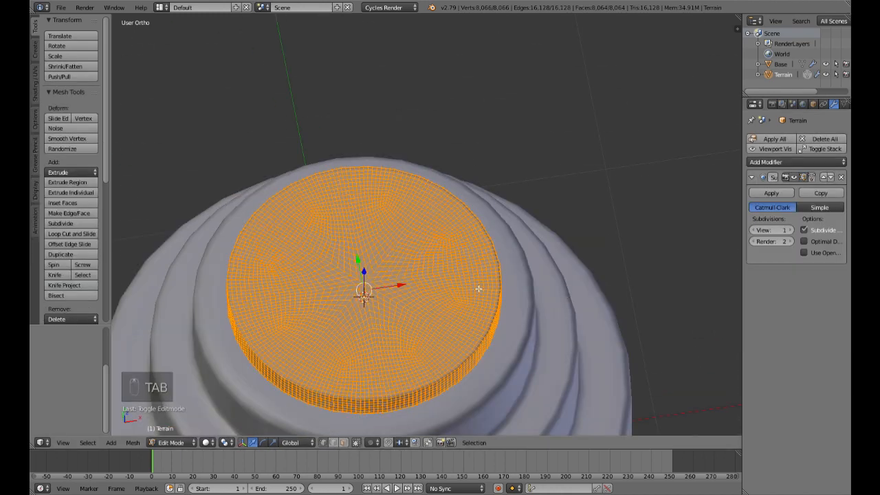
{"action": "right_click", "coordinate": [396, 247]}
{"action": "right_click", "coordinate": [334, 227], "text": "shift"}
{"action": "right_click", "coordinate": [324, 251], "text": "shift"}
{"action": "right_click", "coordinate": [290, 300], "text": "shift"}
{"action": "right_click", "coordinate": [334, 335], "text": "shift"}
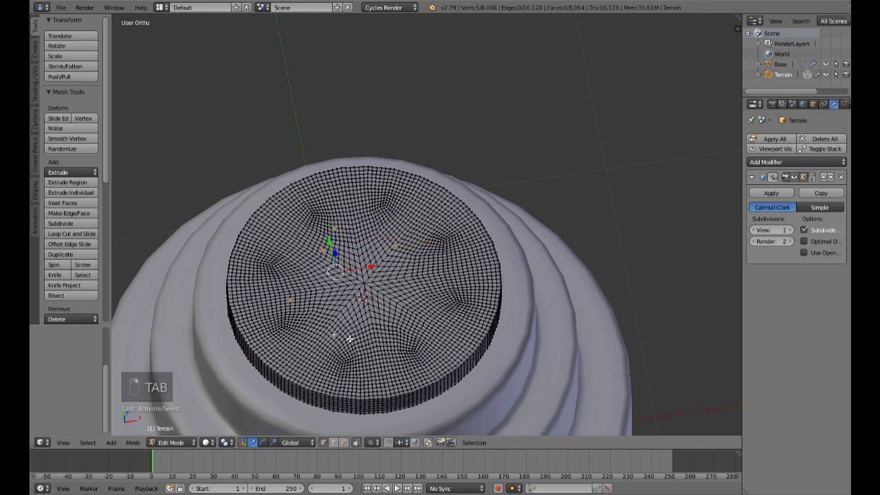
{"action": "right_click", "coordinate": [406, 335], "text": "shift"}
{"action": "right_click", "coordinate": [436, 300], "text": "shift"}
{"action": "right_click", "coordinate": [455, 253], "text": "shift"}
{"action": "right_click", "coordinate": [411, 218], "text": "shift"}
{"action": "right_click", "coordinate": [371, 207], "text": "shift"}
{"action": "right_click", "coordinate": [296, 228], "text": "shift"}
Step: Raise the selected Terrain vertices along Z using proportional editing with Random falloff and a proportional size of 0.42
{"action": "middle_click_drag", "start_coordinate": [448, 293], "coordinate": [448, 232]}
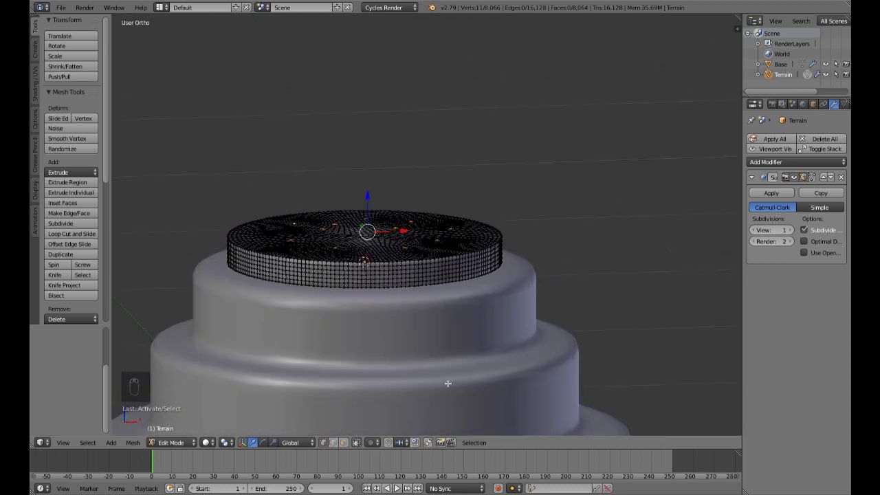
{"action": "key", "text": "o"}
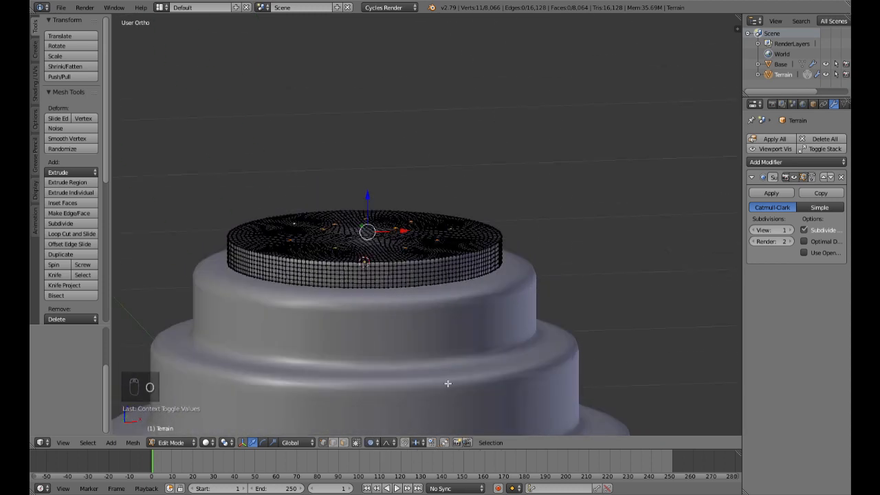
{"action": "left_click", "coordinate": [387, 442]}
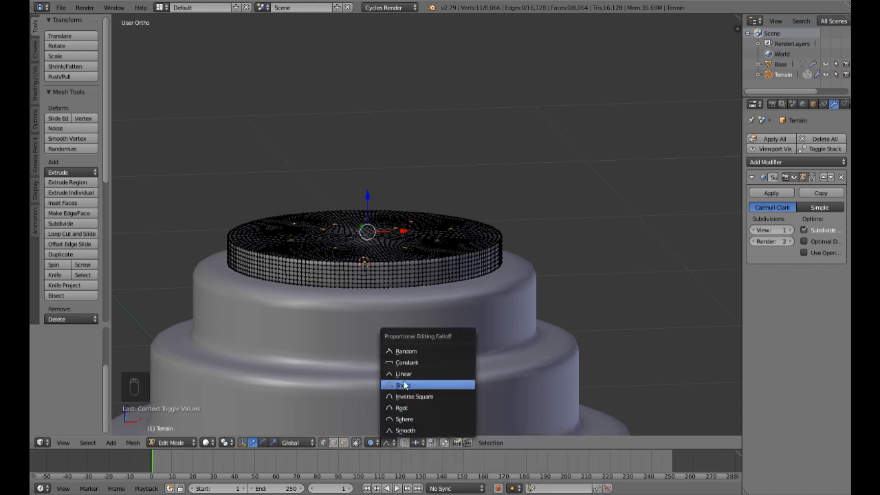
{"action": "left_click", "coordinate": [407, 353]}
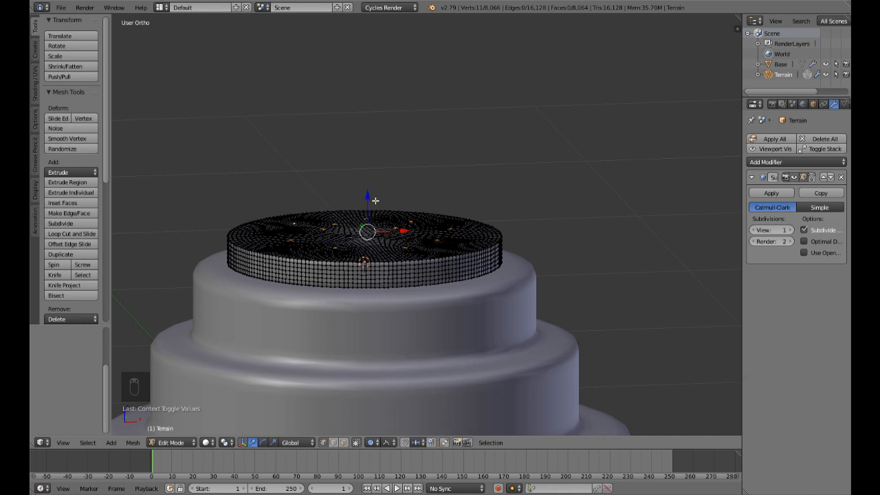
{"action": "key", "text": "g"}
{"action": "key", "text": "z"}
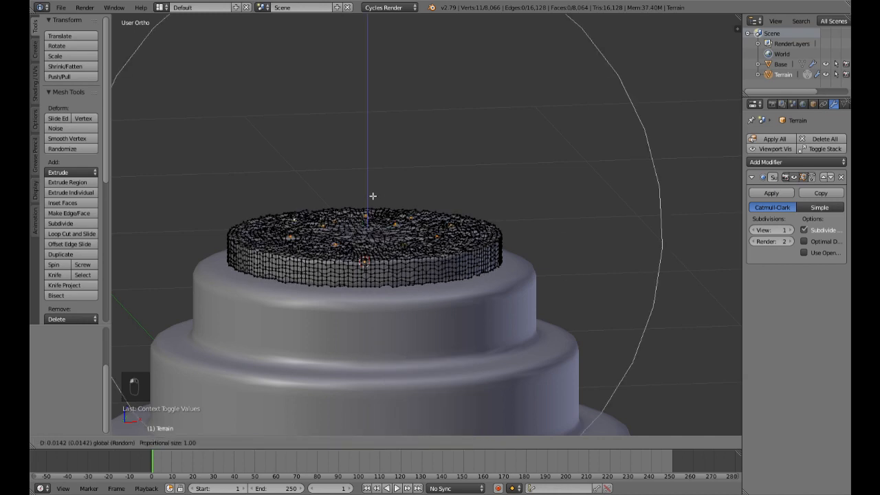
{"action": "scroll", "coordinate": [372, 196], "scroll_direction": "up", "scroll_amount": 8}
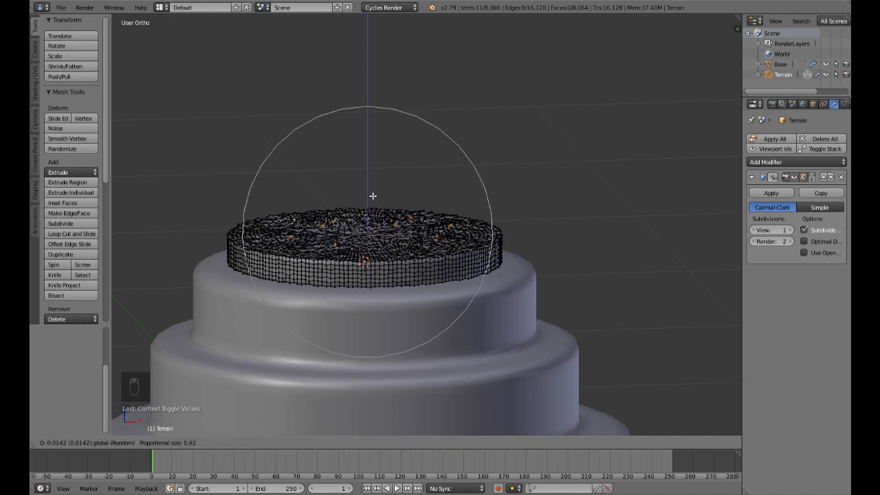
{"action": "left_click", "coordinate": [374, 194]}
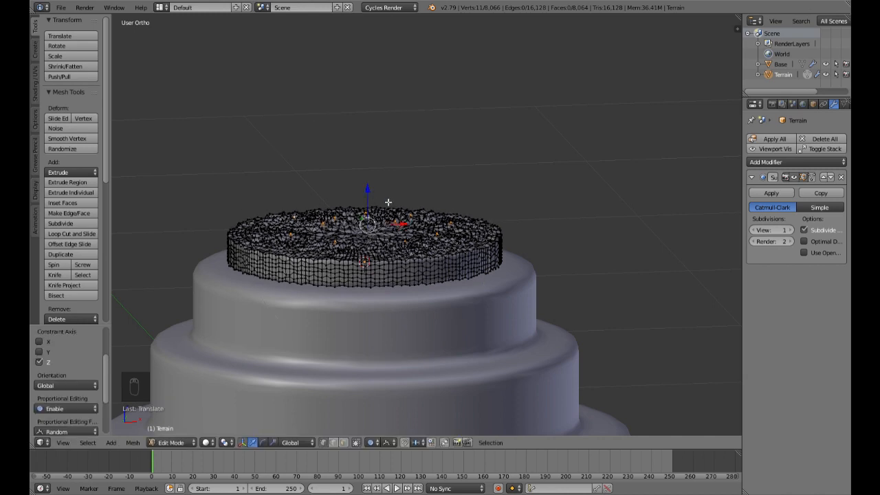
Step: Raise the centre vertex of the Terrain's top about 0.02 along Z, reducing the proportional size to 0.35
{"action": "key", "text": "Tab"}
{"action": "middle_click_drag", "start_coordinate": [474, 235], "coordinate": [432, 277]}
{"action": "scroll", "coordinate": [469, 274], "scroll_direction": "up", "scroll_amount": 3}
{"action": "scroll", "coordinate": [432, 277], "scroll_direction": "down", "scroll_amount": 1}
{"action": "key", "text": "Tab"}
{"action": "right_click", "coordinate": [279, 248]}
{"action": "middle_click_drag", "start_coordinate": [279, 248], "coordinate": [300, 219]}
{"action": "key", "text": "g"}
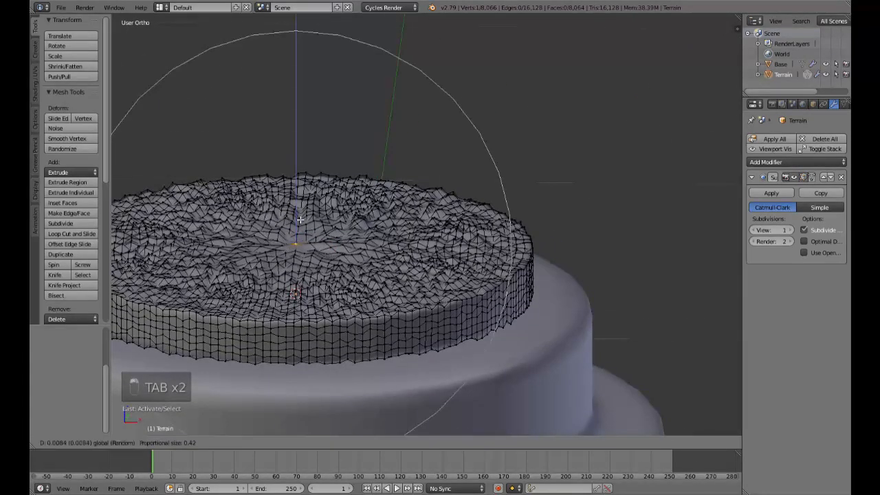
{"action": "scroll", "coordinate": [302, 213], "scroll_direction": "up", "scroll_amount": 2}
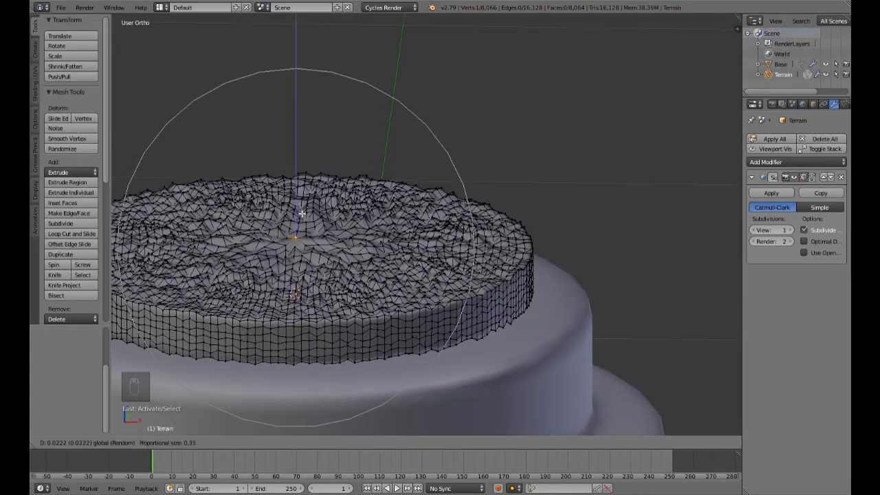
{"action": "left_click", "coordinate": [301, 213]}
Step: Apply smooth shading to the Terrain object in Object Mode
{"action": "key", "text": "Tab"}
{"action": "middle_click_drag", "start_coordinate": [383, 234], "coordinate": [365, 279]}
{"action": "scroll", "coordinate": [365, 280], "scroll_direction": "down", "scroll_amount": 4}
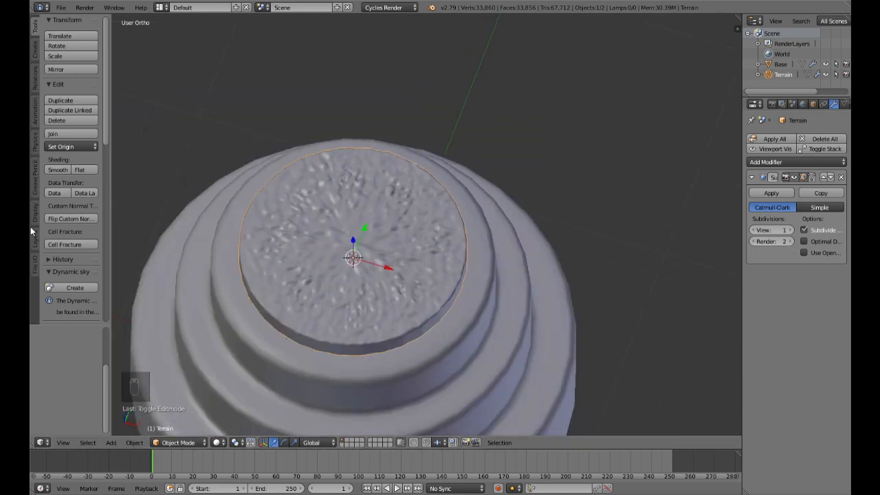
{"action": "left_click", "coordinate": [55, 171]}
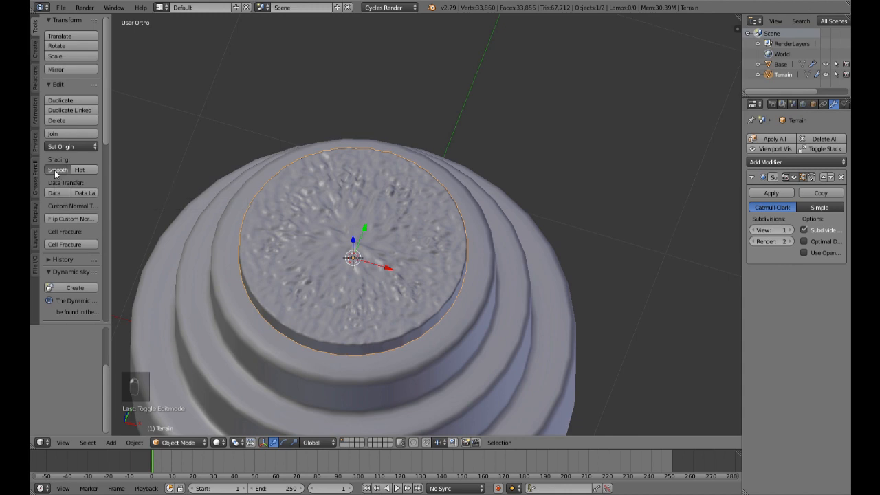
Step: Examine the smooth-shaded Terrain surface close up and from several angles
{"action": "middle_click_drag", "start_coordinate": [437, 286], "coordinate": [447, 242]}
{"action": "scroll", "coordinate": [447, 245], "scroll_direction": "up", "scroll_amount": 3}
{"action": "middle_click_drag", "start_coordinate": [438, 272], "coordinate": [440, 294]}
{"action": "scroll", "coordinate": [468, 289], "scroll_direction": "down", "scroll_amount": 4}
{"action": "scroll", "coordinate": [445, 300], "scroll_direction": "up", "scroll_amount": 3}
{"action": "scroll", "coordinate": [449, 266], "scroll_direction": "down", "scroll_amount": 3}
{"action": "scroll", "coordinate": [449, 265], "scroll_direction": "down", "scroll_amount": 3}
{"action": "scroll", "coordinate": [454, 247], "scroll_direction": "up", "scroll_amount": 3}
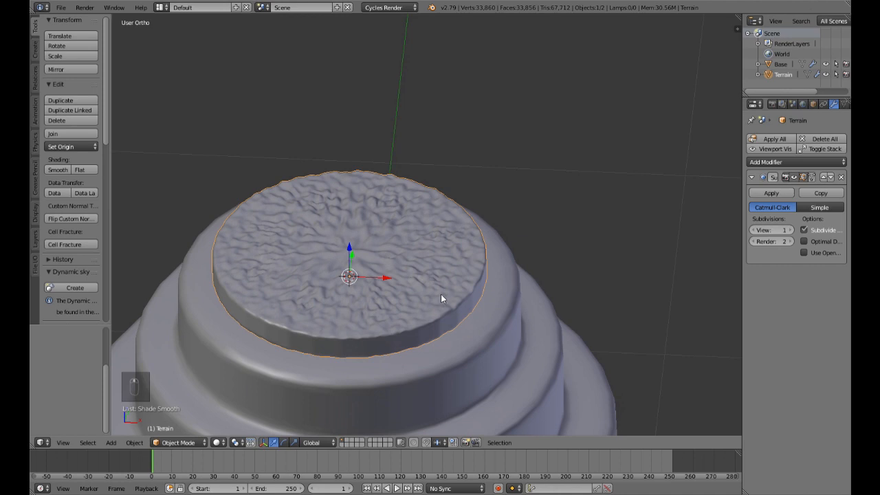
Step: Lower the Terrain slightly along Z in front view so that it sits on the Base's top tier
{"action": "key", "text": "KP_1"}
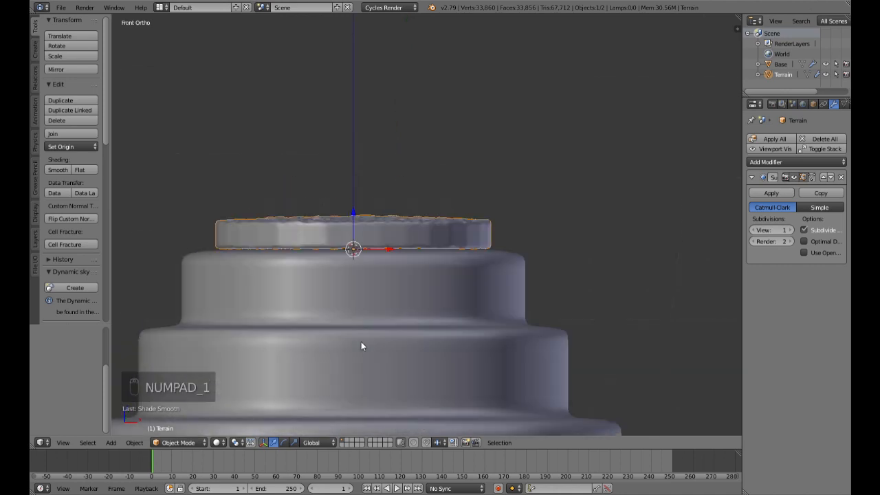
{"action": "middle_click_drag", "start_coordinate": [377, 271], "coordinate": [375, 343], "text": "shift"}
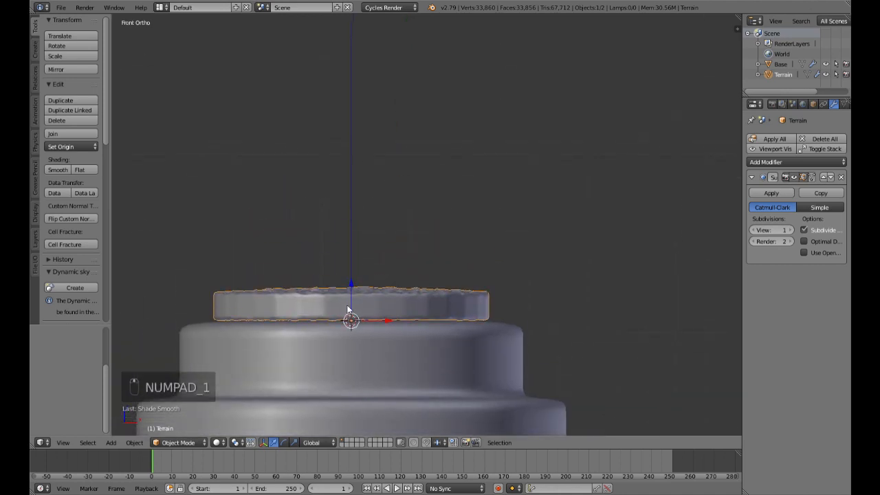
{"action": "left_click_drag", "start_coordinate": [350, 282], "coordinate": [352, 285]}
{"action": "middle_click_drag", "start_coordinate": [431, 273], "coordinate": [419, 308]}
{"action": "scroll", "coordinate": [424, 304], "scroll_direction": "down", "scroll_amount": 4}
Step: Add a cylinder with 8 vertices and the Triangle Fan cap fill type
{"action": "key", "text": "KP_1"}
{"action": "scroll", "coordinate": [486, 297], "scroll_direction": "down", "scroll_amount": 5}
{"action": "scroll", "coordinate": [475, 299], "scroll_direction": "up", "scroll_amount": 5}
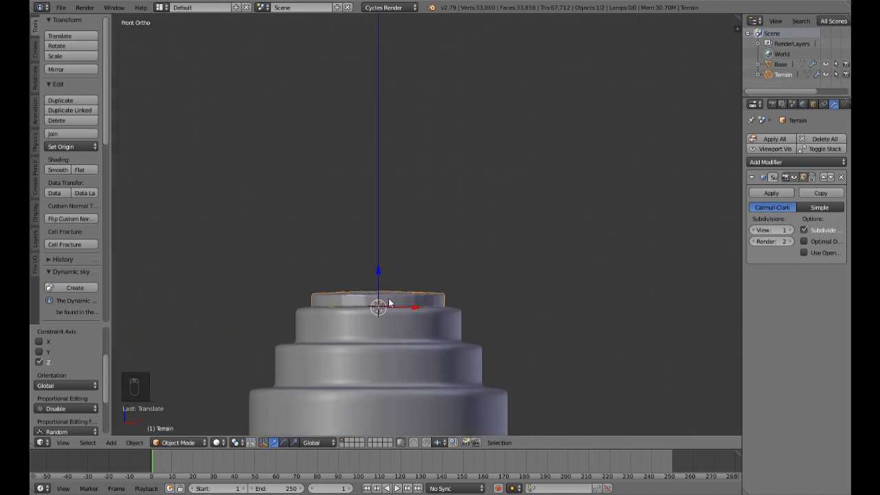
{"action": "key", "text": "shift+a"}
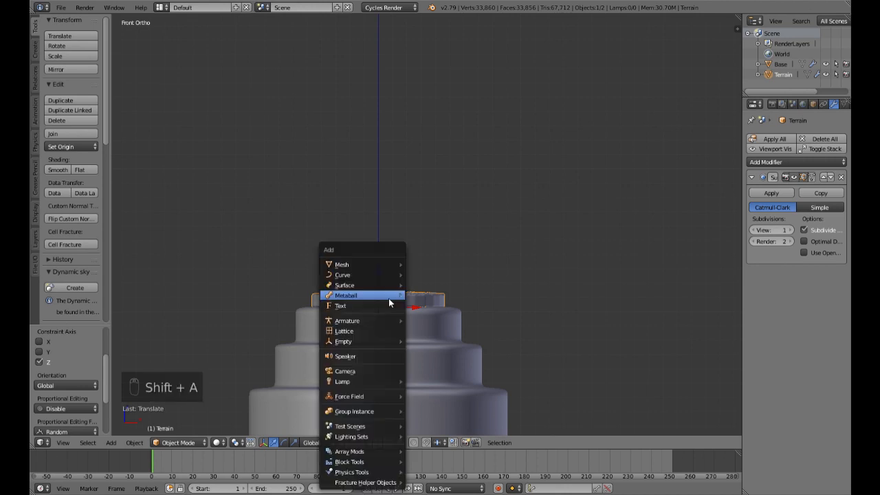
{"action": "mouse_move", "coordinate": [359, 265]}
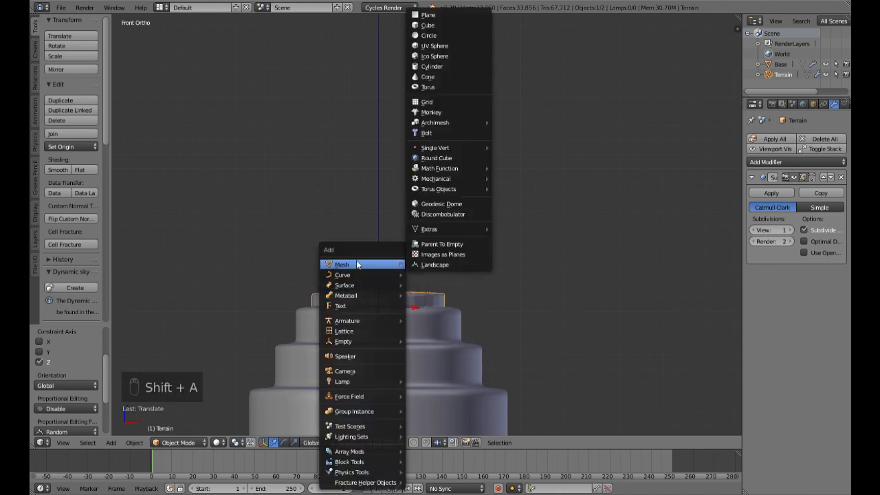
{"action": "left_click", "coordinate": [460, 66]}
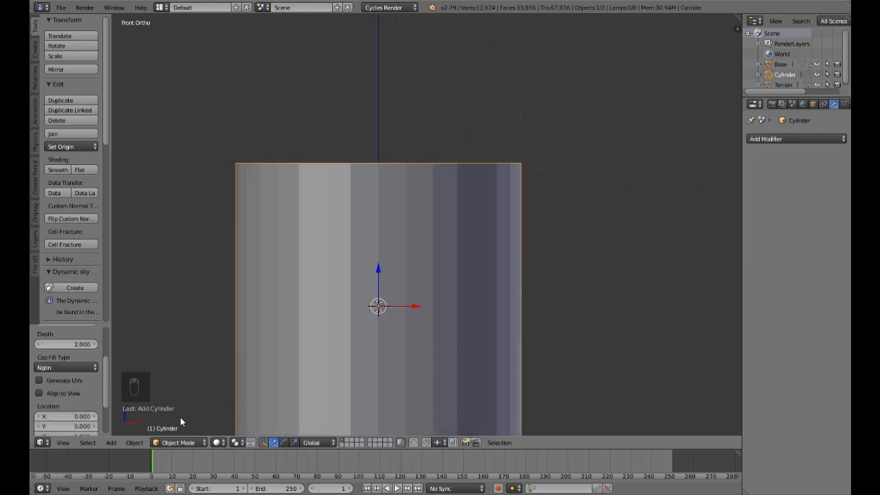
{"action": "scroll", "coordinate": [63, 377], "scroll_direction": "up", "scroll_amount": 3}
{"action": "left_click", "coordinate": [75, 357]}
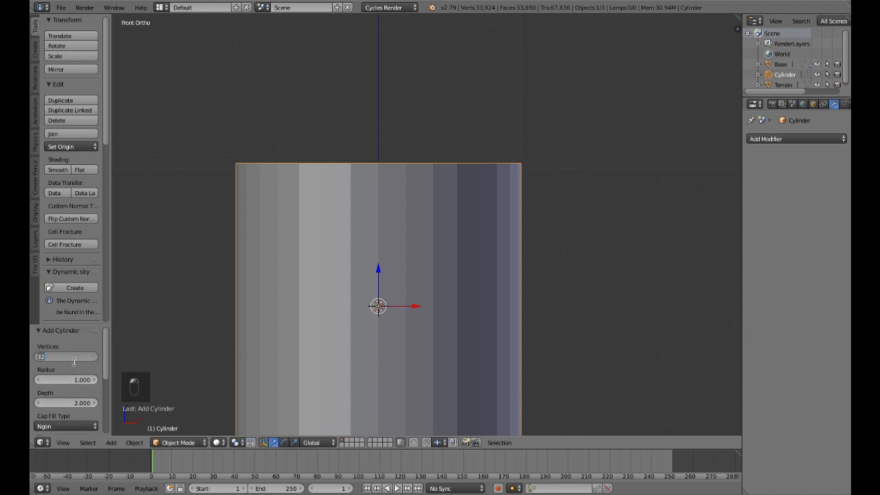
{"action": "key", "text": "Return"}
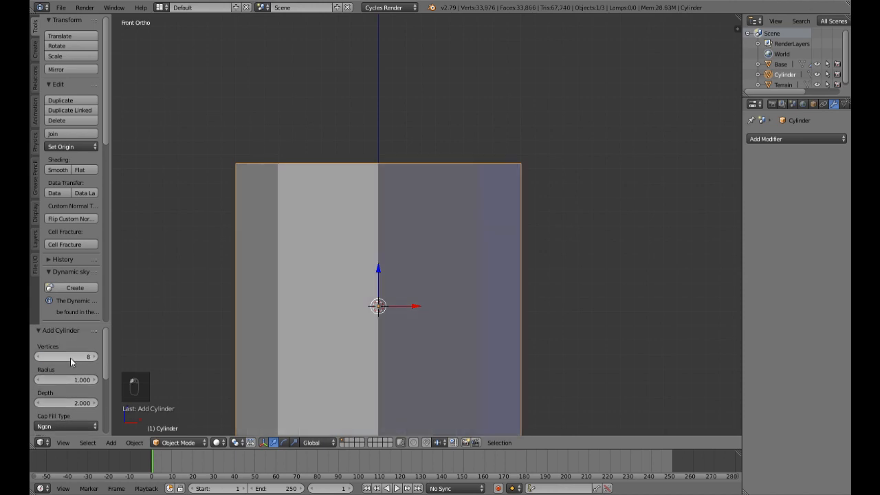
{"action": "scroll", "coordinate": [85, 405], "scroll_direction": "down", "scroll_amount": 1}
{"action": "left_click", "coordinate": [68, 406]}
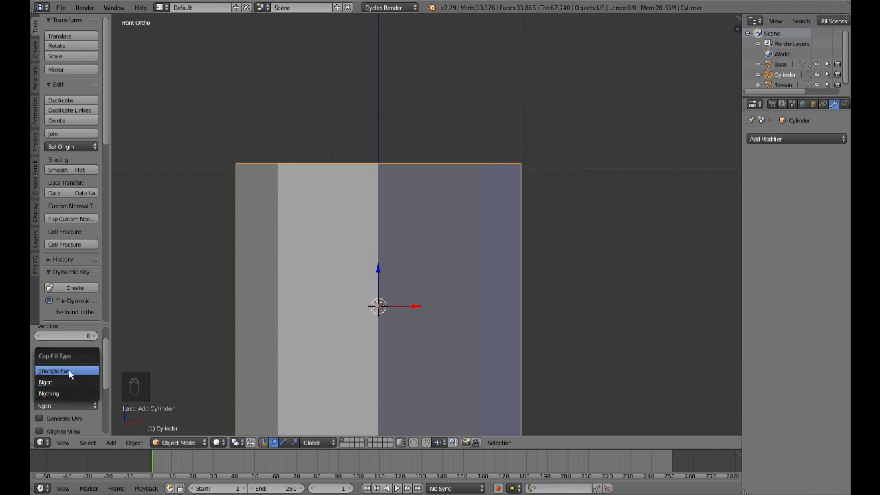
{"action": "left_click", "coordinate": [69, 371]}
Step: Scale the cylinder down to about a tenth of its size and raise it about 0.415 along Z above the Terrain
{"action": "key", "text": "s"}
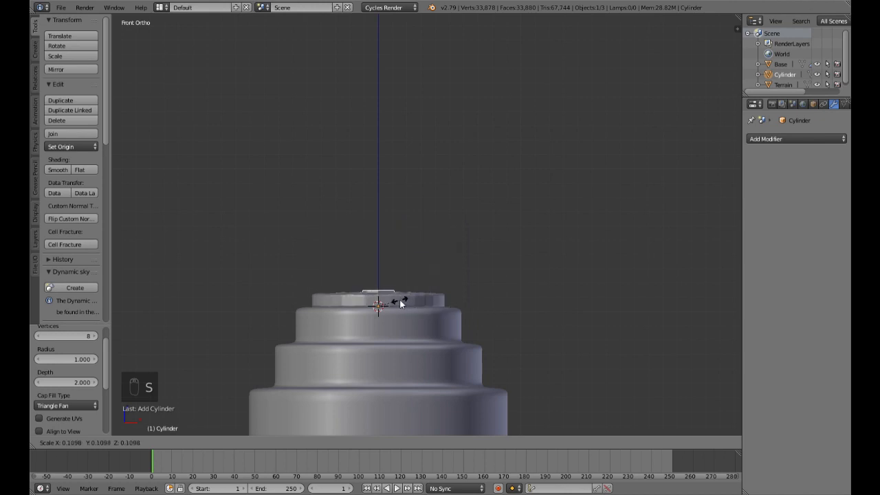
{"action": "left_click", "coordinate": [398, 301]}
{"action": "left_click_drag", "start_coordinate": [378, 273], "coordinate": [379, 213]}
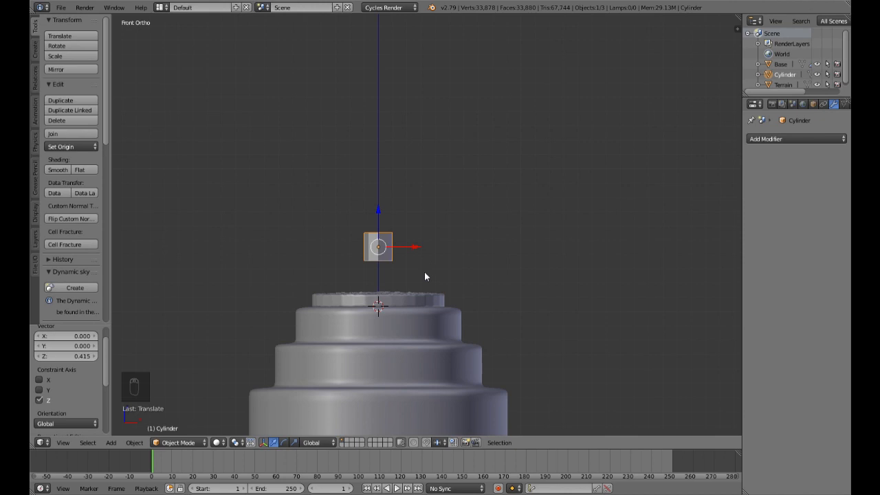
Step: Select only the top ring and cap vertices of the cylinder in Edit Mode from the front view
{"action": "key", "text": "Tab"}
{"action": "scroll", "coordinate": [418, 258], "scroll_direction": "up", "scroll_amount": 4}
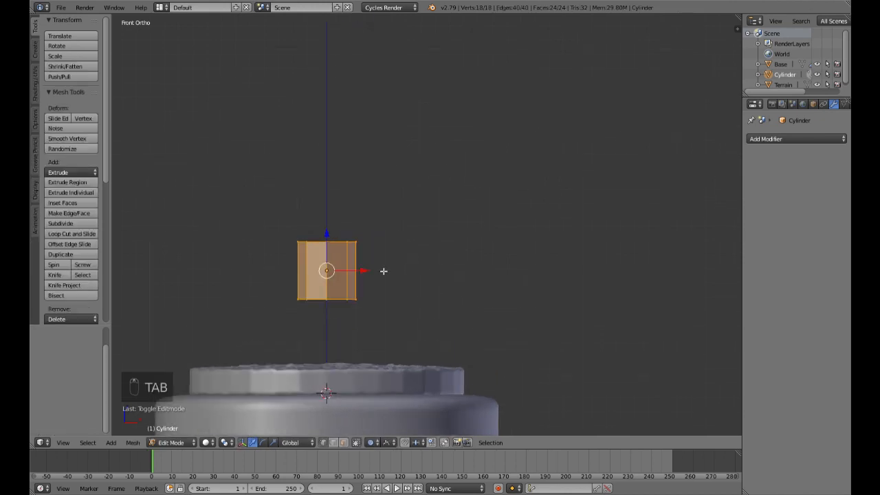
{"action": "key", "text": "a"}
{"action": "key", "text": "a"}
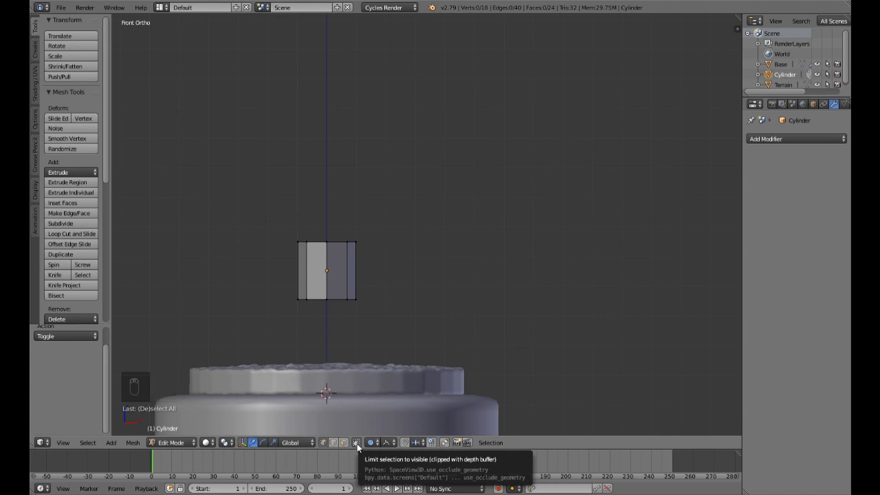
{"action": "mouse_move", "coordinate": [426, 278]}
{"action": "middle_mouse_down"}
{"action": "mouse_move", "coordinate": [427, 323]}
{"action": "mouse_move", "coordinate": [426, 287]}
{"action": "middle_mouse_up"}
{"action": "key", "text": "KP_1"}
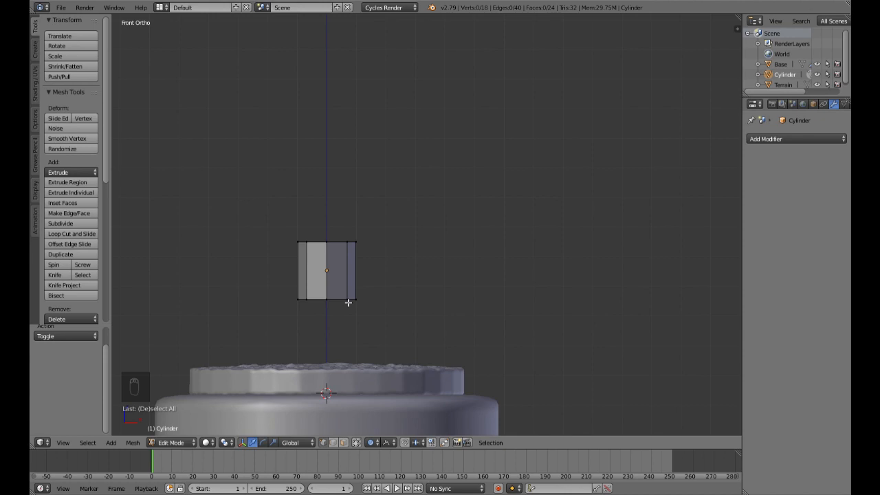
{"action": "key", "text": "b"}
{"action": "left_click_drag", "start_coordinate": [271, 222], "coordinate": [383, 260]}
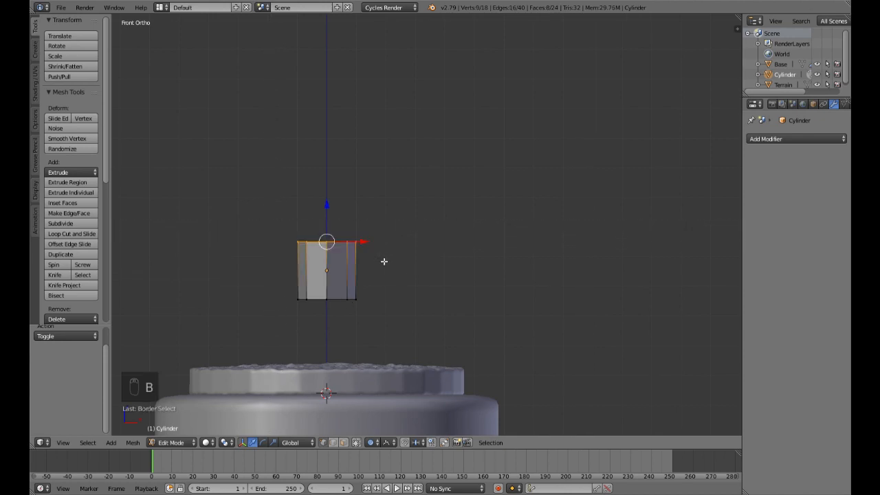
{"action": "scroll", "coordinate": [383, 261], "scroll_direction": "down", "scroll_amount": 3}
{"action": "left_click_drag", "start_coordinate": [373, 205], "coordinate": [373, 141]}
{"action": "right_click", "coordinate": [373, 141]}
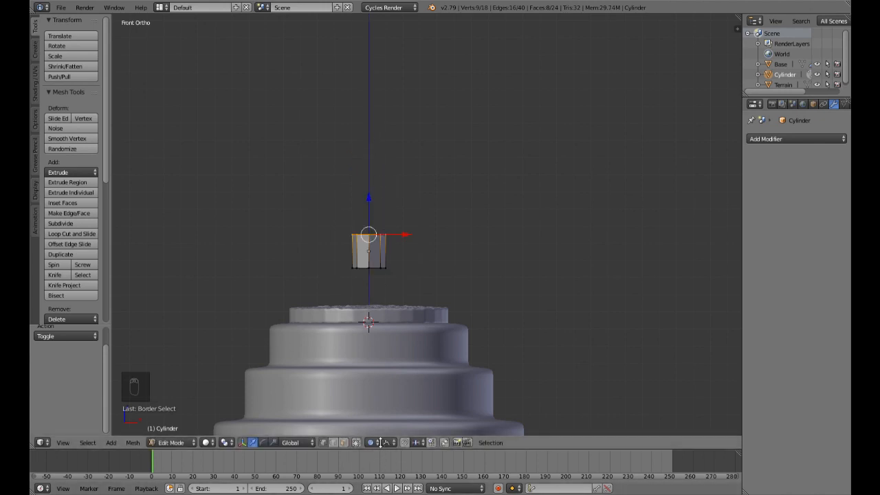
Step: Turn off proportional editing, raise the cylinder's top vertices about 0.276 along Z and scale them to about 0.17
{"action": "key", "text": "o"}
{"action": "left_click_drag", "start_coordinate": [374, 206], "coordinate": [376, 158]}
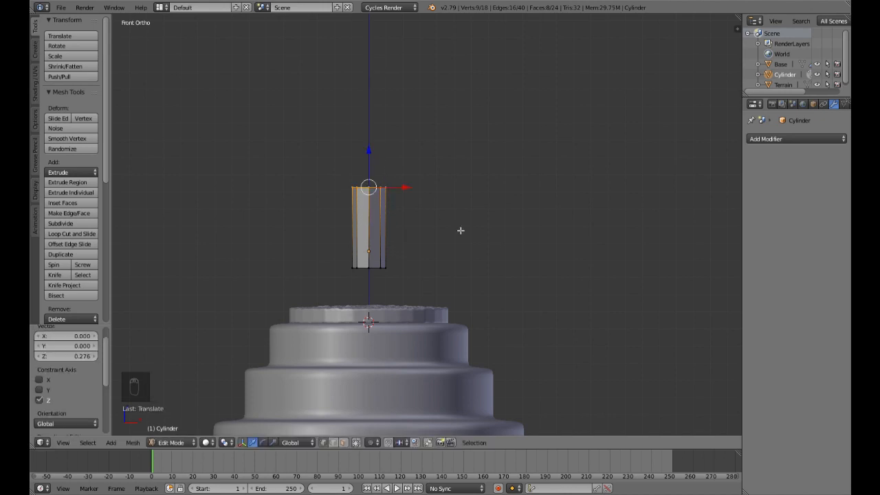
{"action": "key", "text": "s"}
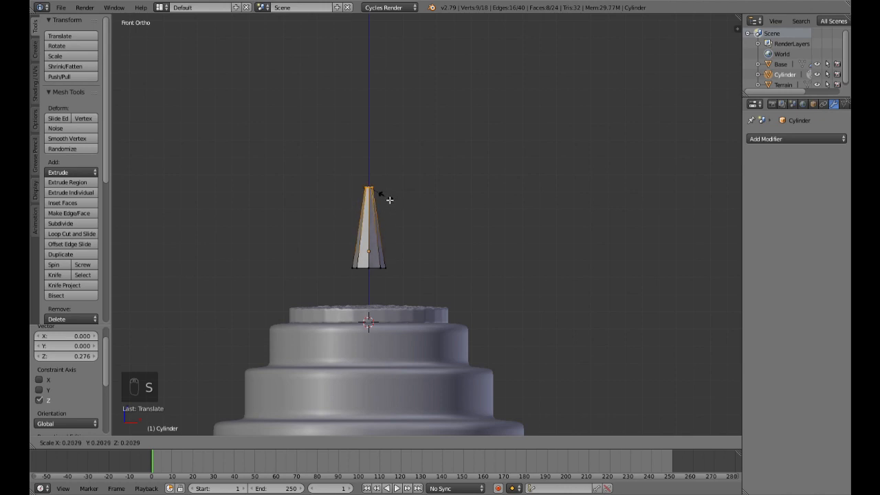
{"action": "left_click", "coordinate": [389, 199]}
Step: Lower the tapered cylinder about 0.071 along Z in Object Mode
{"action": "scroll", "coordinate": [401, 246], "scroll_direction": "up", "scroll_amount": 3}
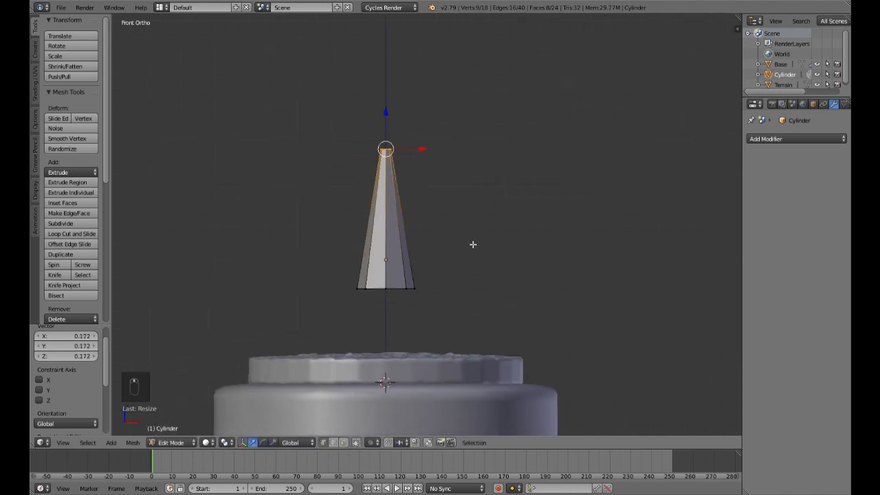
{"action": "middle_click_drag", "start_coordinate": [473, 245], "coordinate": [512, 232], "text": "shift"}
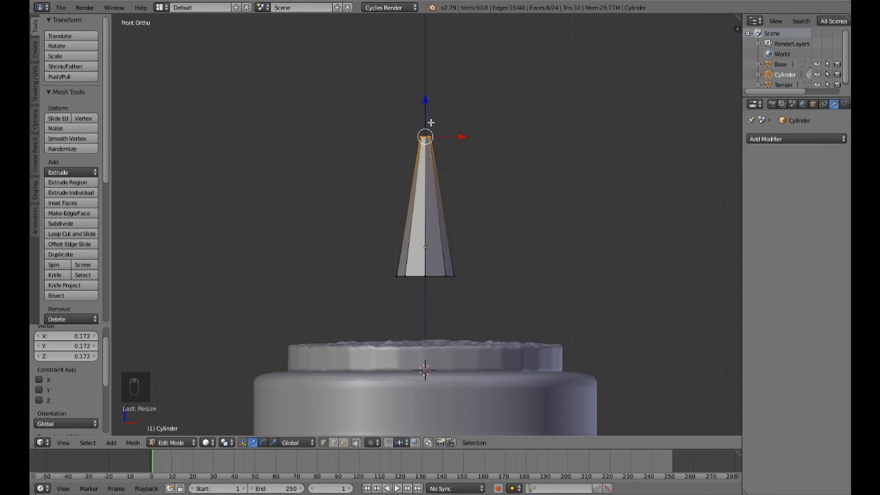
{"action": "key", "text": "Tab"}
{"action": "left_click_drag", "start_coordinate": [425, 211], "coordinate": [424, 230]}
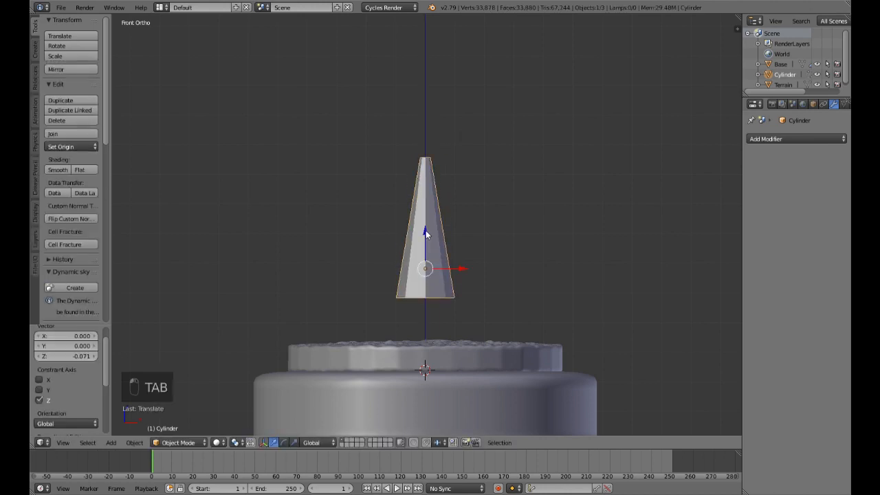
Step: Add two evenly spaced loop cuts around the tapered cylinder in Edit Mode, dividing it into three sections
{"action": "key", "text": "Tab"}
{"action": "key", "text": "ctrl+r"}
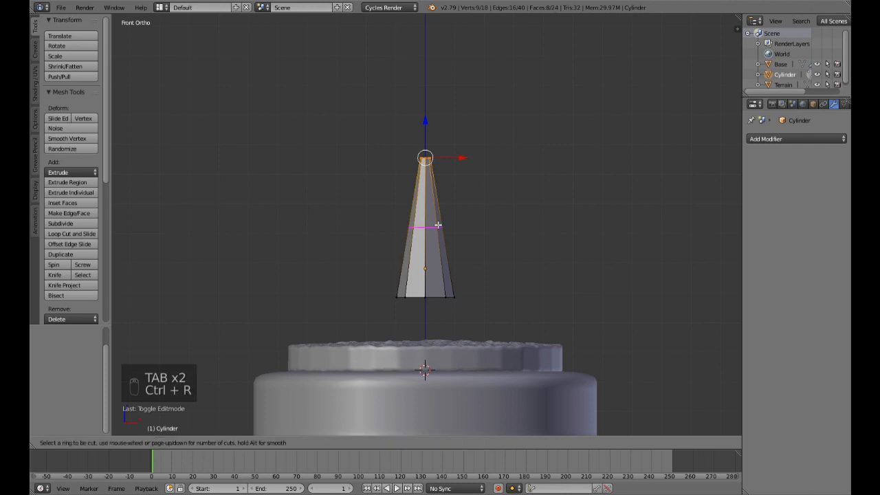
{"action": "scroll", "coordinate": [438, 225], "scroll_direction": "up", "scroll_amount": 1}
{"action": "left_click", "coordinate": [437, 225]}
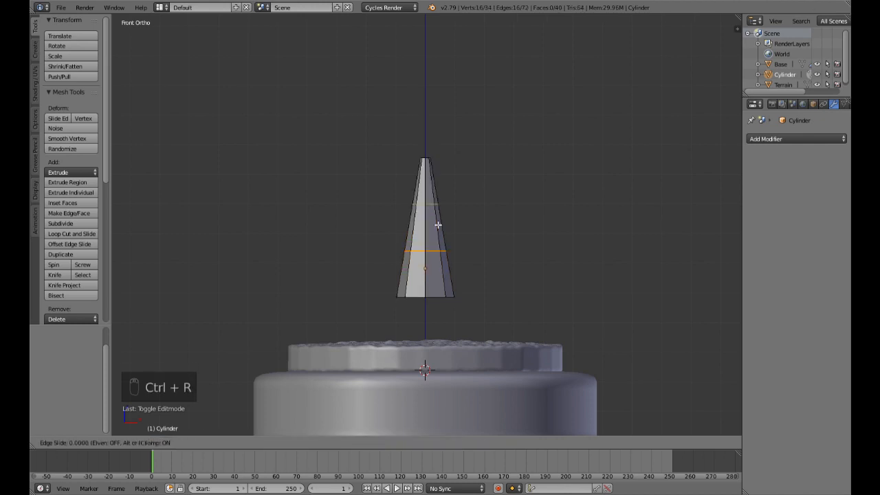
{"action": "right_click", "coordinate": [438, 224]}
{"action": "scroll", "coordinate": [440, 213], "scroll_direction": "up", "scroll_amount": 2}
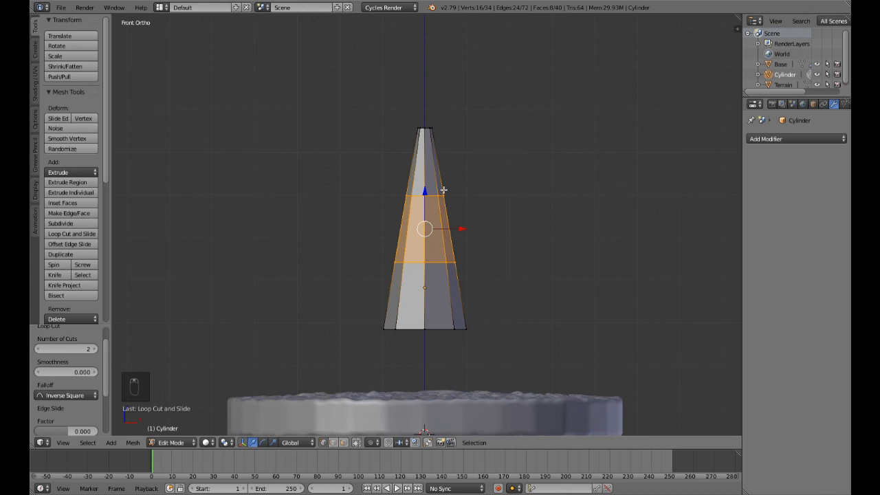
Step: Add a loop cut near the bottom of the top section, scale it to about 1.525 and lower it about 0.021 along Z
{"action": "key", "text": "ctrl+r"}
{"action": "left_click", "coordinate": [442, 189]}
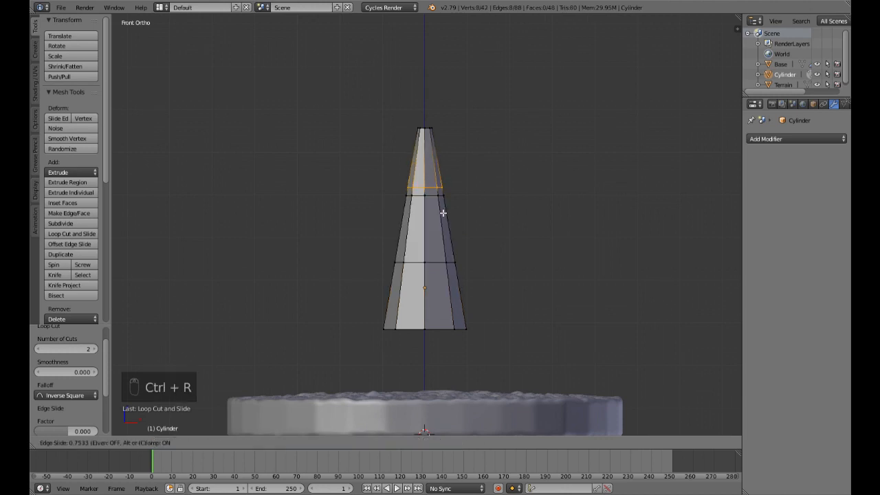
{"action": "left_click", "coordinate": [443, 216]}
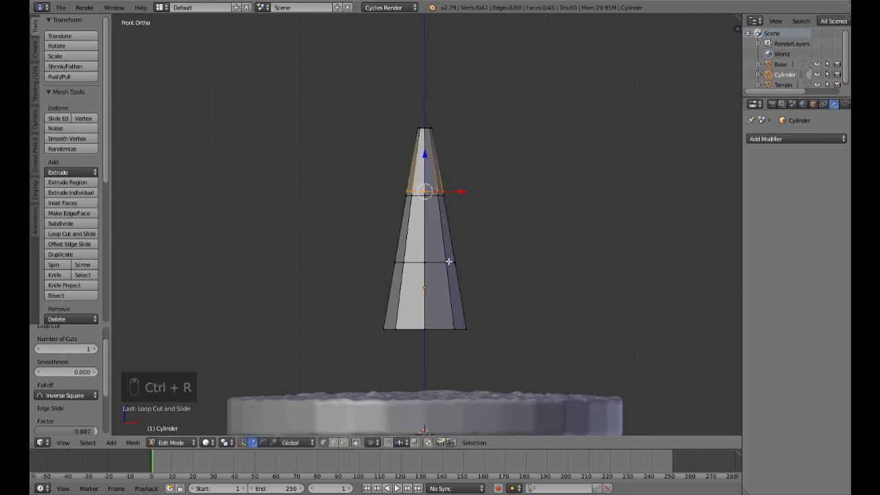
{"action": "key", "text": "s"}
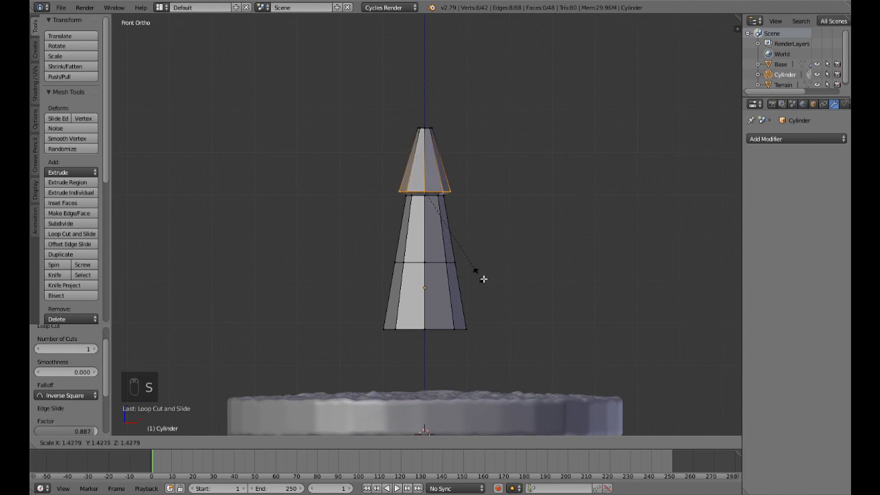
{"action": "left_click", "coordinate": [488, 282]}
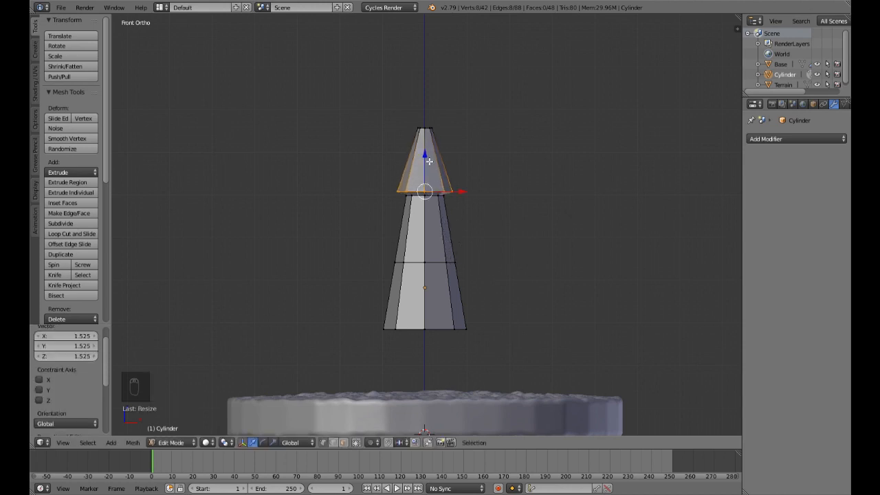
{"action": "left_click_drag", "start_coordinate": [428, 160], "coordinate": [435, 181]}
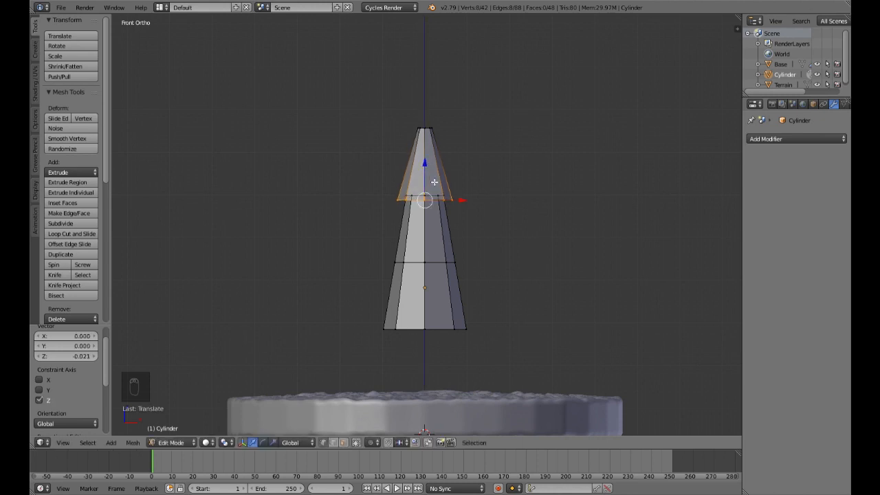
Step: Add a loop cut near the bottom of the middle section, widen it and lower it about 0.027 along Z
{"action": "key", "text": "ctrl+r"}
{"action": "left_click", "coordinate": [454, 255]}
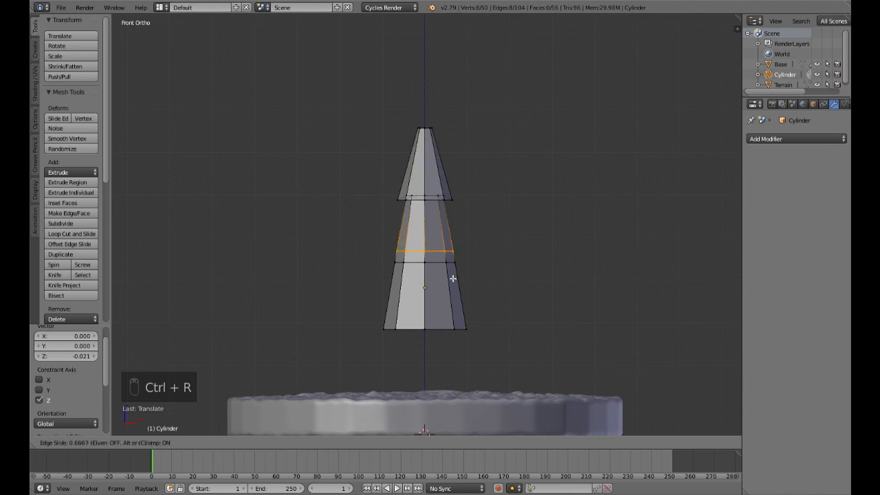
{"action": "left_click", "coordinate": [453, 284]}
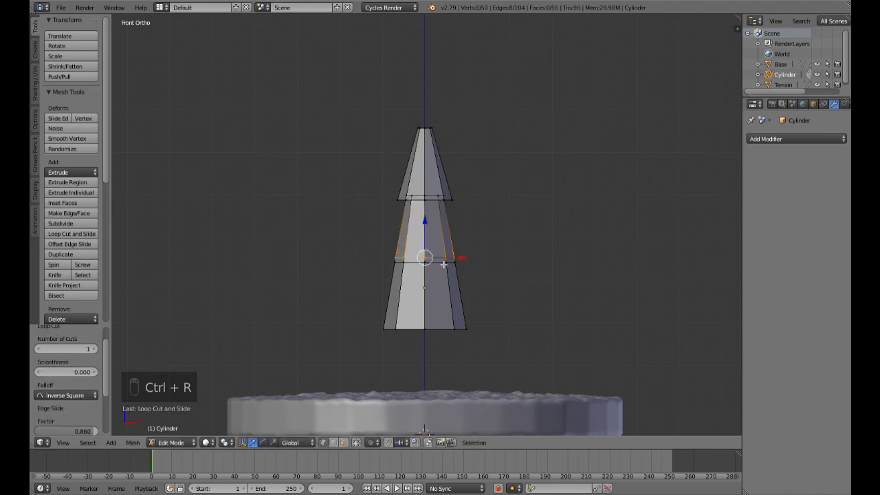
{"action": "key", "text": "s"}
{"action": "left_click", "coordinate": [448, 266]}
{"action": "left_click_drag", "start_coordinate": [425, 223], "coordinate": [427, 231]}
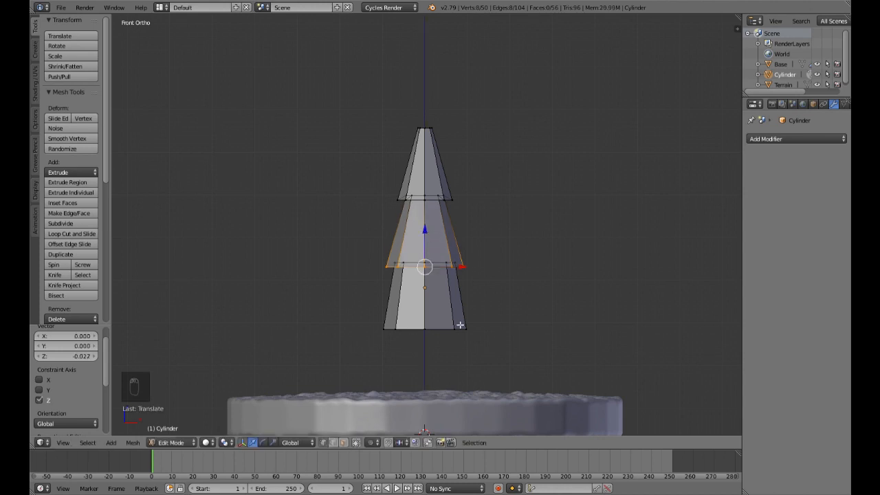
Step: Add a loop cut near the bottom of the lowest section, widen it and lower it about 0.033 along Z
{"action": "key", "text": "ctrl+r"}
{"action": "left_click", "coordinate": [460, 326]}
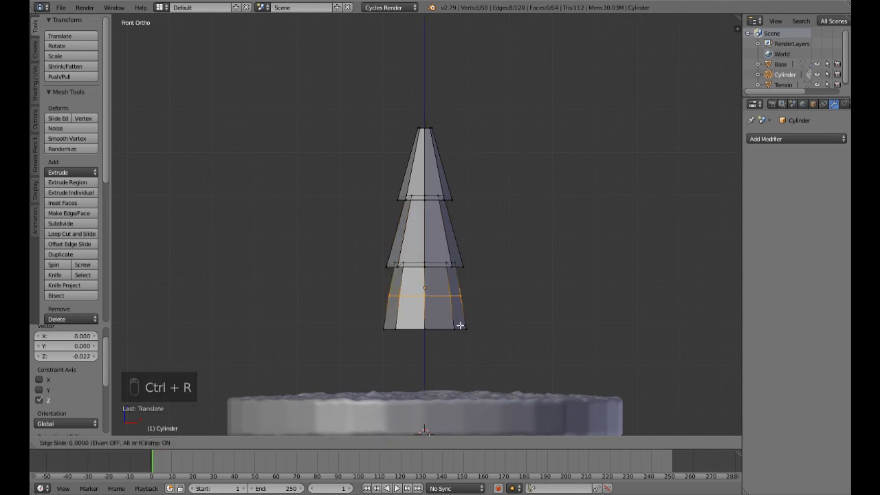
{"action": "left_click", "coordinate": [461, 352]}
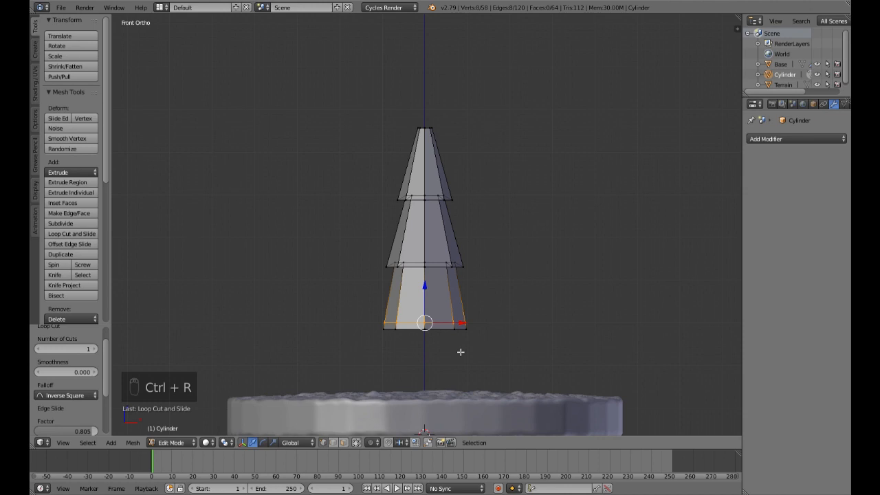
{"action": "key", "text": "s"}
{"action": "left_click", "coordinate": [471, 354]}
{"action": "left_click_drag", "start_coordinate": [429, 293], "coordinate": [432, 308]}
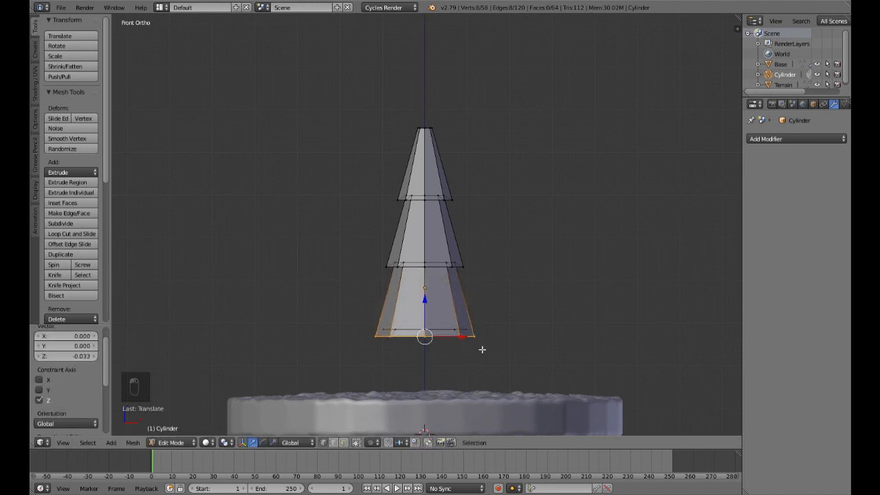
Step: Select the tree's bottom cap faces and extrude them inward, scaled to about 0.413
{"action": "key", "text": "Tab"}
{"action": "middle_click_drag", "start_coordinate": [398, 332], "coordinate": [421, 296]}
{"action": "key", "text": "KP_1"}
{"action": "key", "text": "Tab"}
{"action": "right_click", "coordinate": [416, 296]}
{"action": "right_click", "coordinate": [402, 290], "text": "alt"}
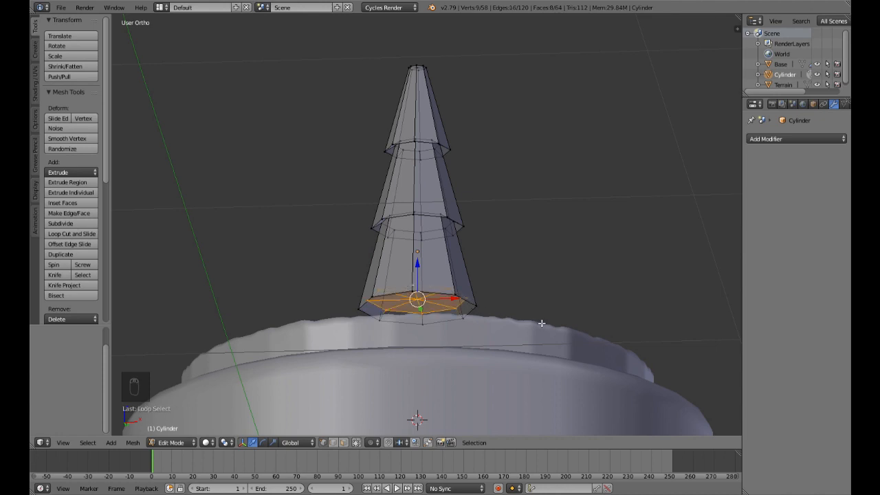
{"action": "key", "text": "e"}
{"action": "key", "text": "s"}
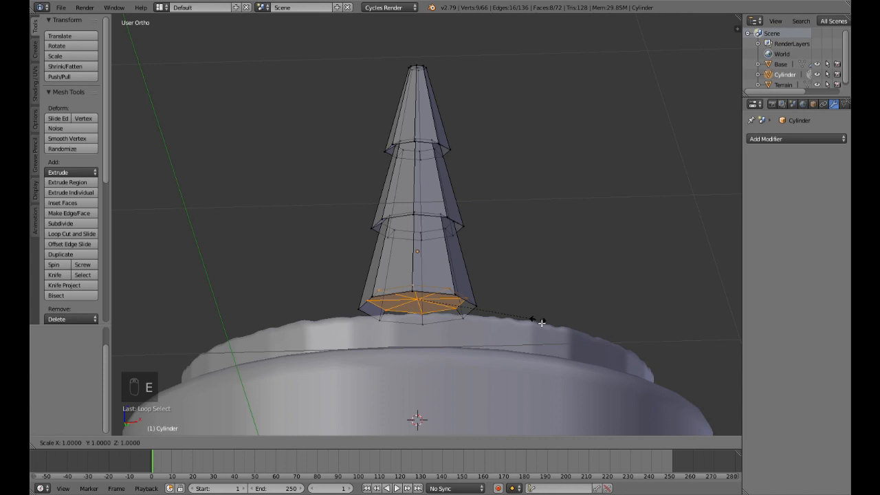
{"action": "left_click", "coordinate": [471, 309]}
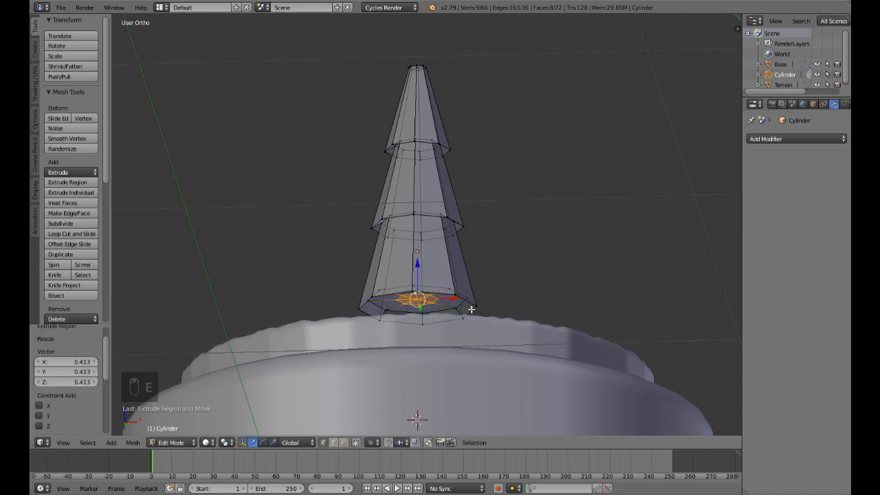
Step: Extrude the small bottom faces about 0.172 down to the Terrain as a trunk and return to Object Mode
{"action": "key", "text": "KP_1"}
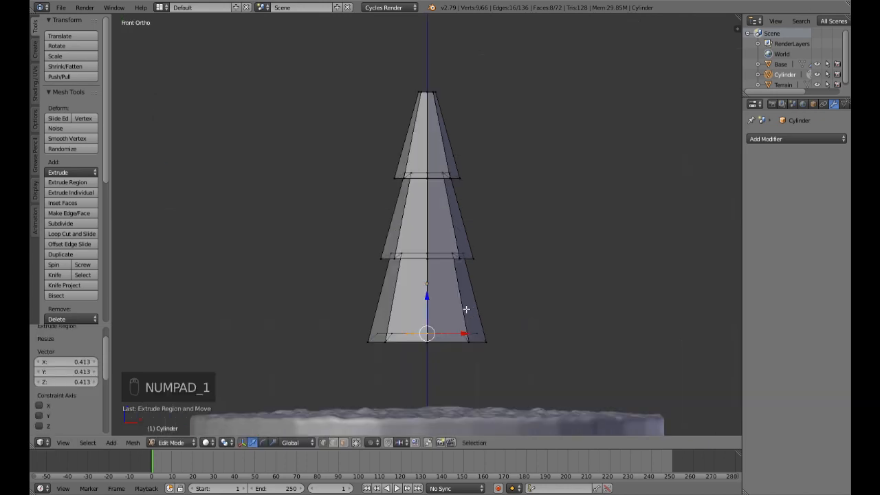
{"action": "key", "text": "e"}
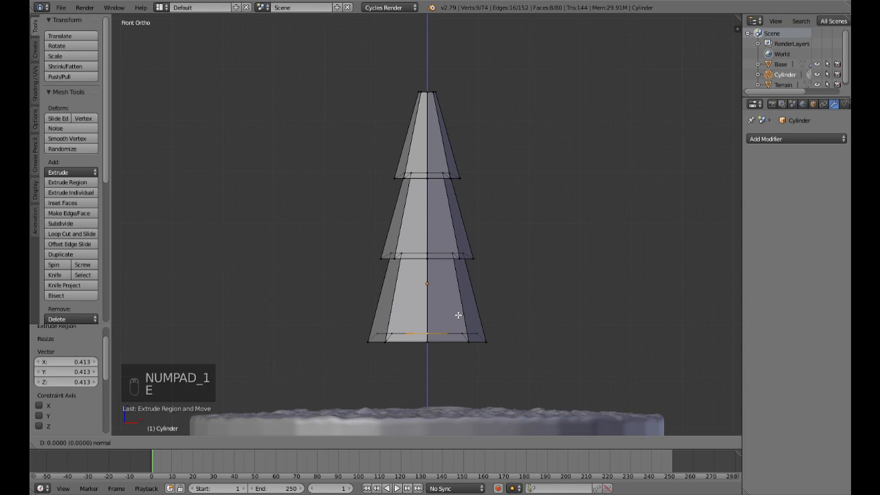
{"action": "left_click", "coordinate": [458, 403]}
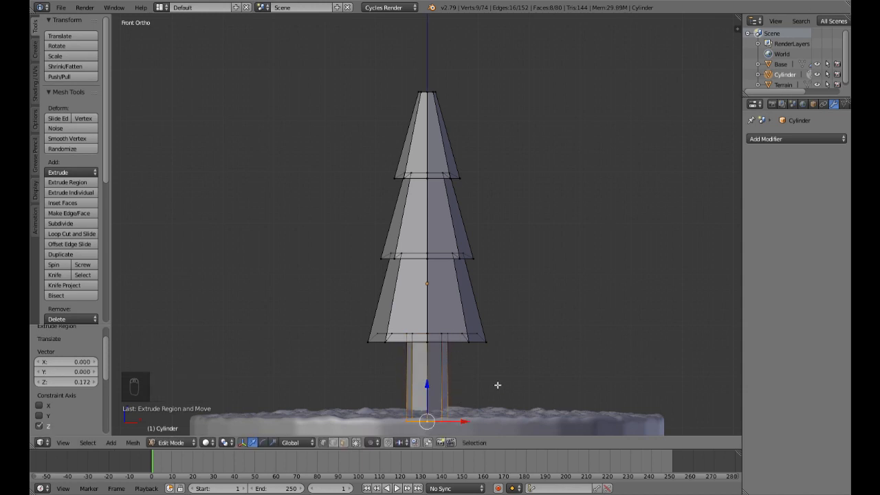
{"action": "key", "text": "Tab"}
{"action": "scroll", "coordinate": [494, 380], "scroll_direction": "down", "scroll_amount": 3}
{"action": "middle_click_drag", "start_coordinate": [493, 380], "coordinate": [516, 342]}
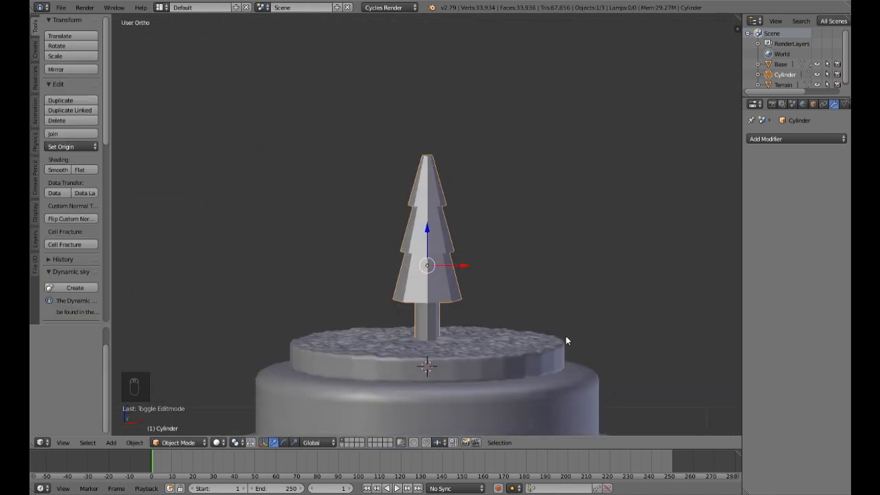
Step: Scale the tree to a little over half its size and lower it along Z onto the Terrain
{"action": "key", "text": "KP_1"}
{"action": "key", "text": "s"}
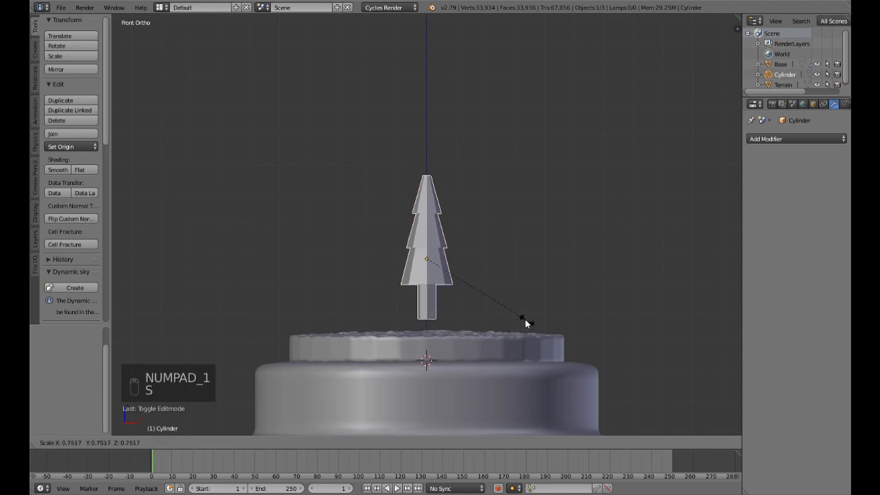
{"action": "left_click", "coordinate": [504, 308]}
{"action": "left_click_drag", "start_coordinate": [430, 225], "coordinate": [430, 249]}
Step: Move the tree about 0.257 along Y toward the back of the Terrain
{"action": "middle_click_drag", "start_coordinate": [430, 250], "coordinate": [444, 299]}
{"action": "left_click_drag", "start_coordinate": [416, 289], "coordinate": [470, 253]}
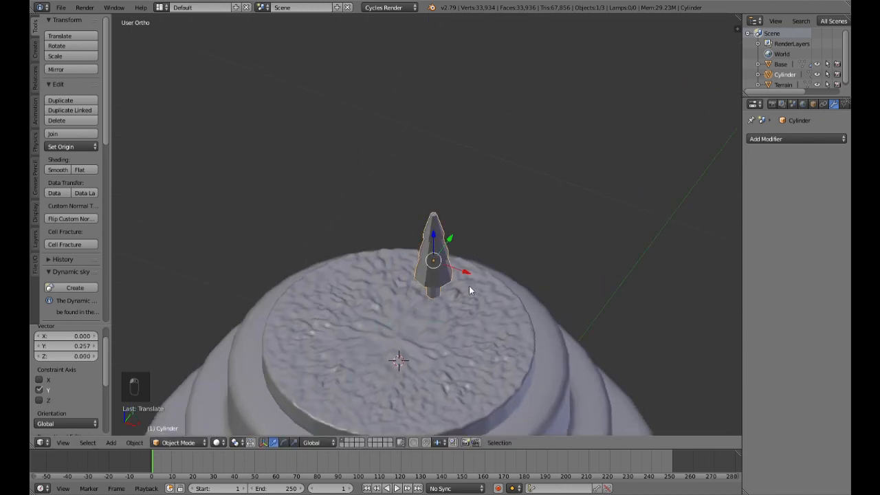
{"action": "key", "text": "shift+d"}
{"action": "right_click", "coordinate": [469, 286]}
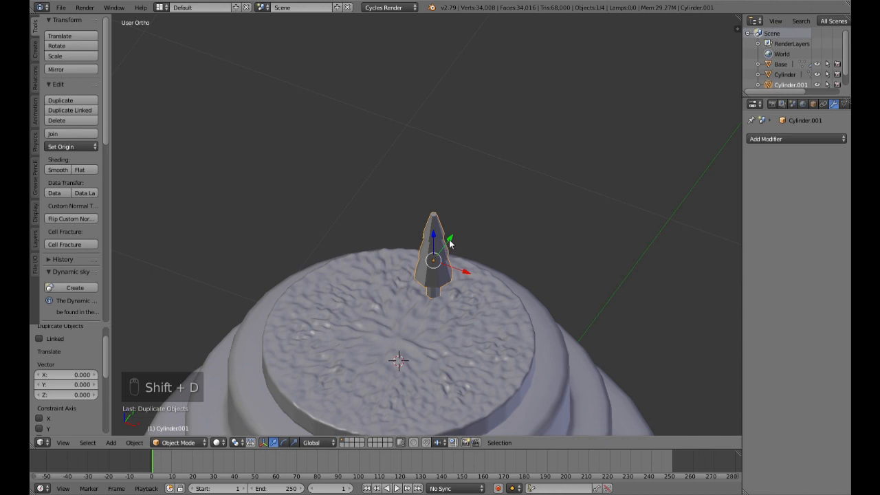
{"action": "right_click", "coordinate": [431, 285]}
{"action": "key", "text": "Delete"}
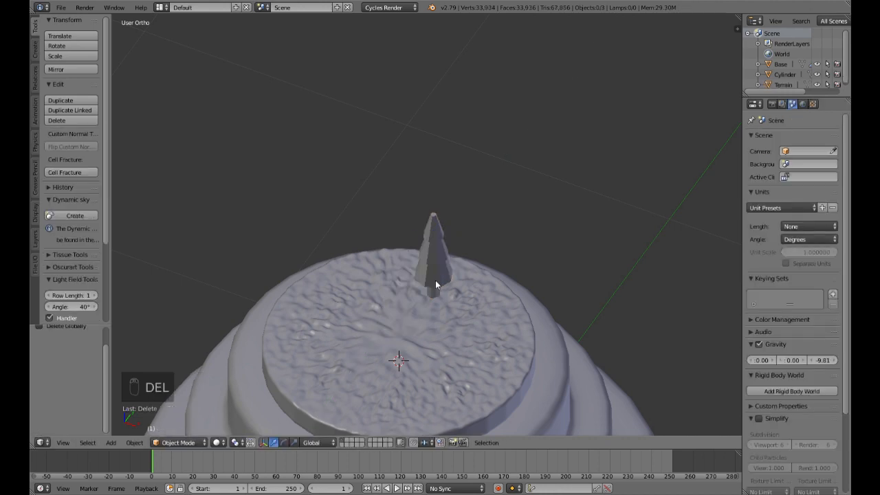
{"action": "right_click", "coordinate": [435, 280]}
Step: Add a UV sphere and raise it about 0.807 along Z so that it sits on top of the tiered Base
{"action": "middle_click_drag", "start_coordinate": [477, 352], "coordinate": [503, 299]}
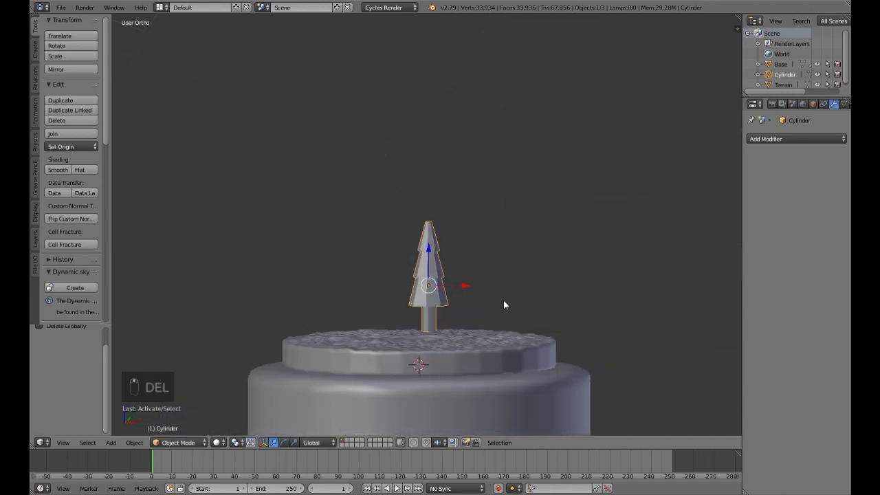
{"action": "key", "text": "KP_1"}
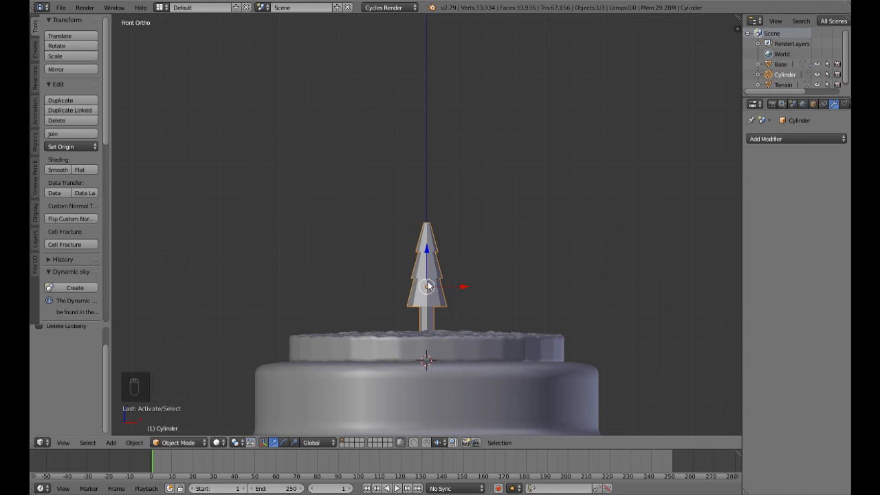
{"action": "scroll", "coordinate": [464, 276], "scroll_direction": "down", "scroll_amount": 3}
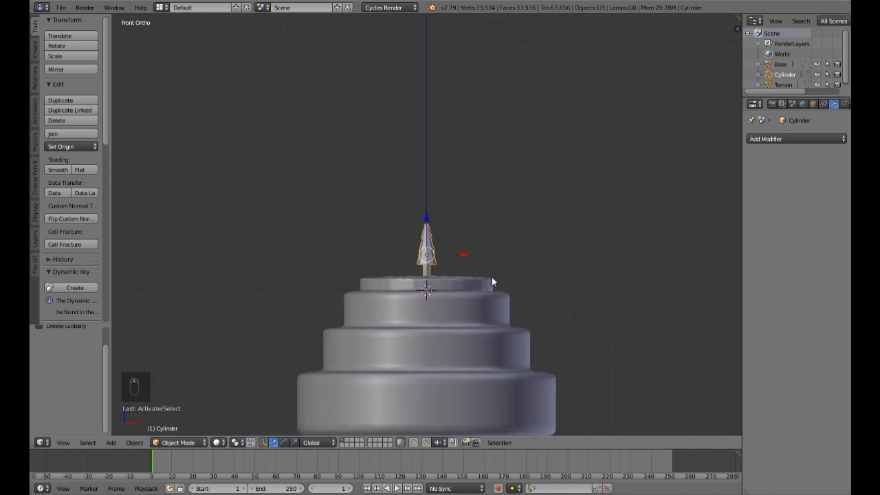
{"action": "middle_click_drag", "start_coordinate": [440, 270], "coordinate": [470, 316]}
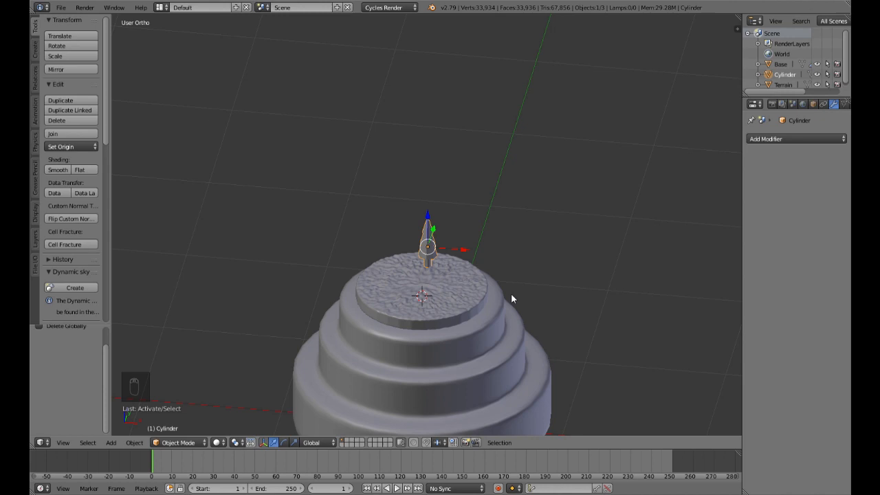
{"action": "key", "text": "KP_1"}
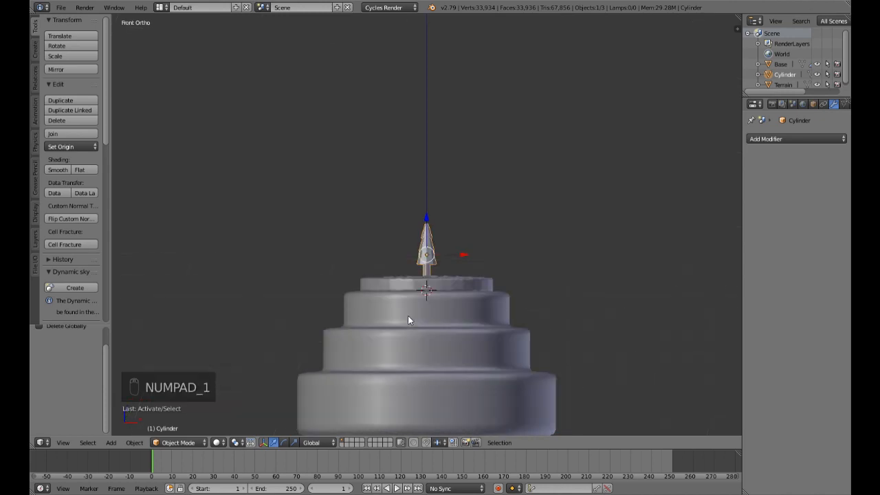
{"action": "middle_click_drag", "start_coordinate": [467, 243], "coordinate": [460, 293], "text": "shift"}
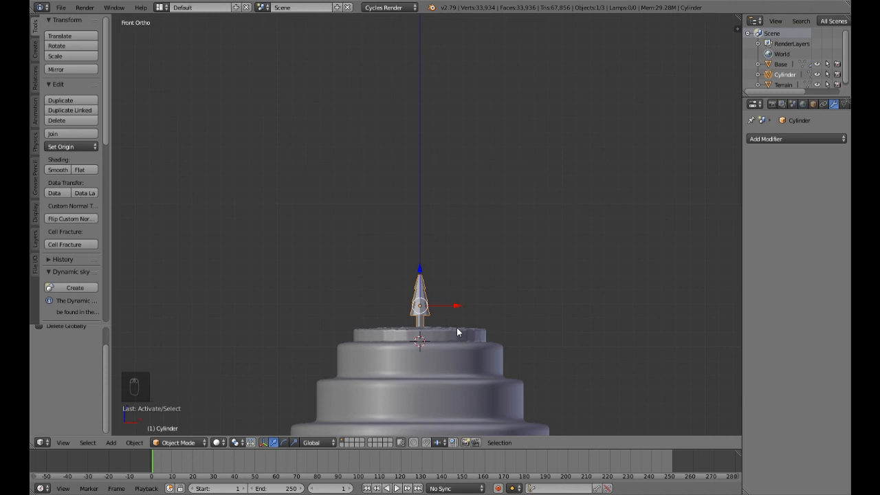
{"action": "key", "text": "shift+a"}
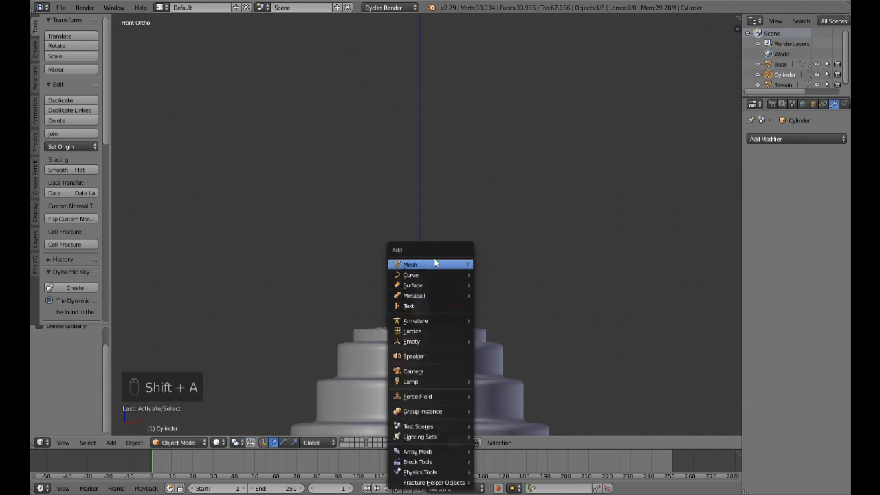
{"action": "mouse_move", "coordinate": [413, 267]}
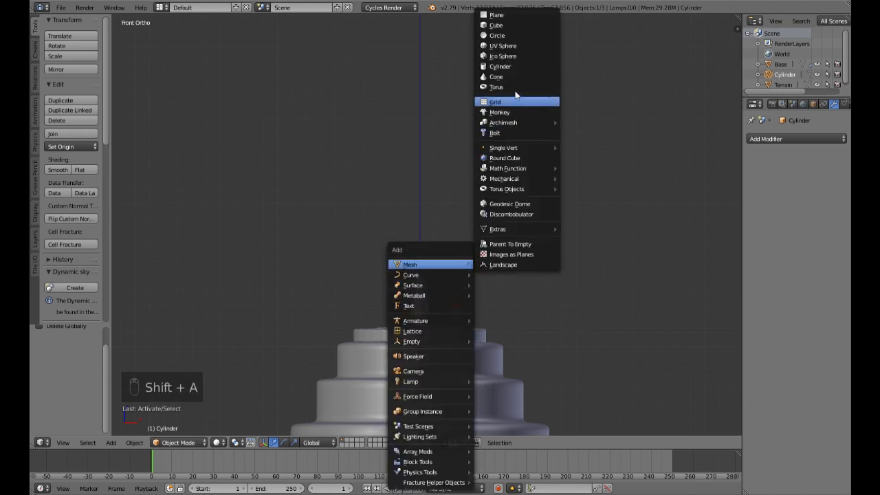
{"action": "left_click", "coordinate": [523, 47]}
{"action": "scroll", "coordinate": [456, 246], "scroll_direction": "down", "scroll_amount": 4}
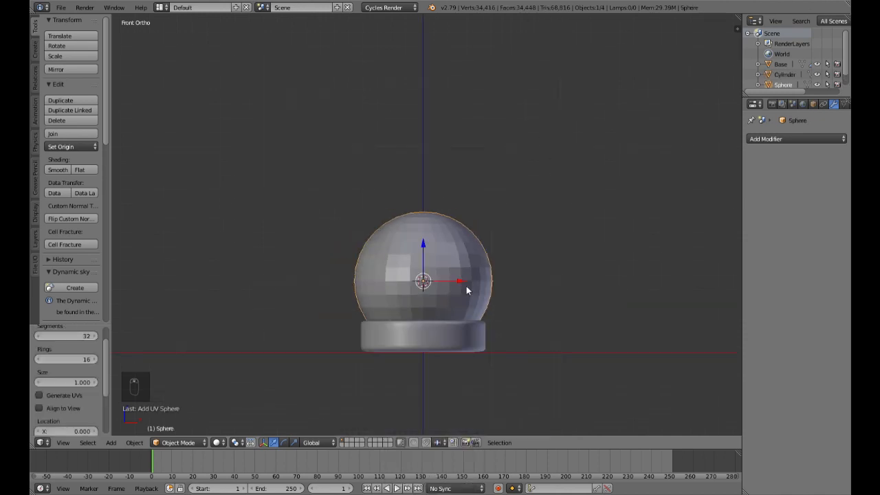
{"action": "left_click_drag", "start_coordinate": [418, 245], "coordinate": [434, 188]}
{"action": "middle_click_drag", "start_coordinate": [435, 188], "coordinate": [499, 277]}
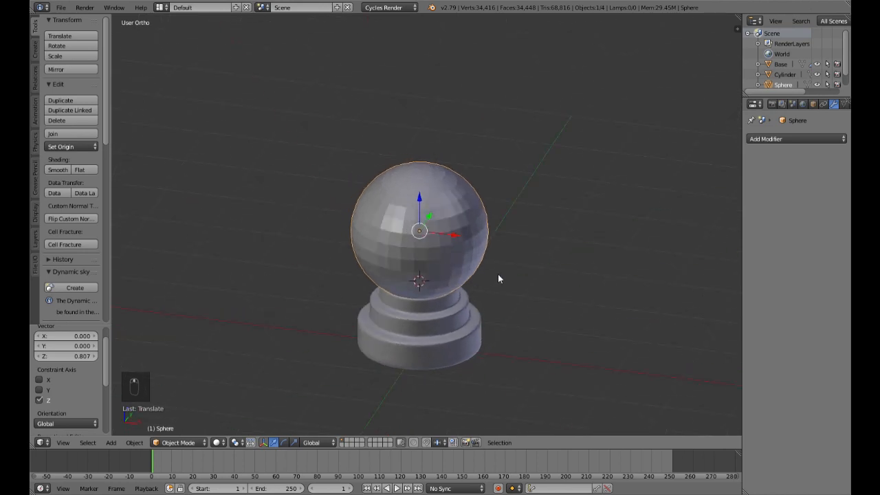
Step: Delete the lowest vertices of the sphere where it overlaps the Base, leaving an open bottom, and return to Object Mode
{"action": "key", "text": "KP_1"}
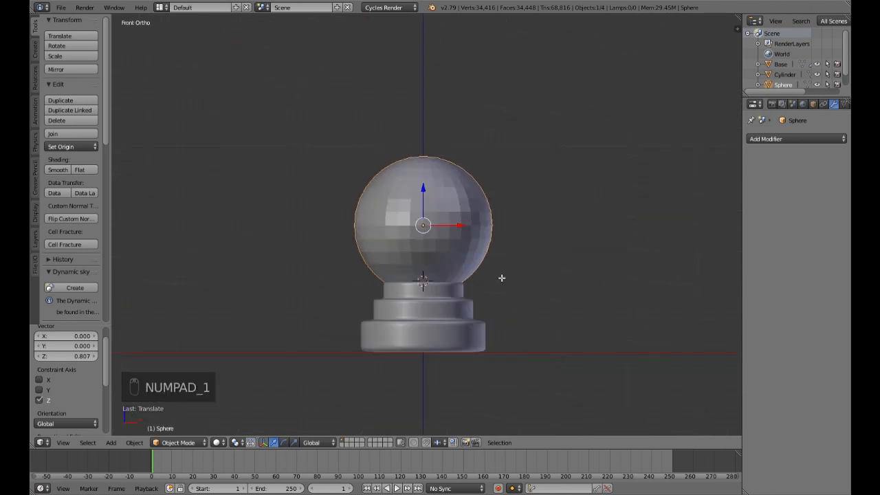
{"action": "key", "text": "Tab"}
{"action": "scroll", "coordinate": [500, 277], "scroll_direction": "up", "scroll_amount": 2}
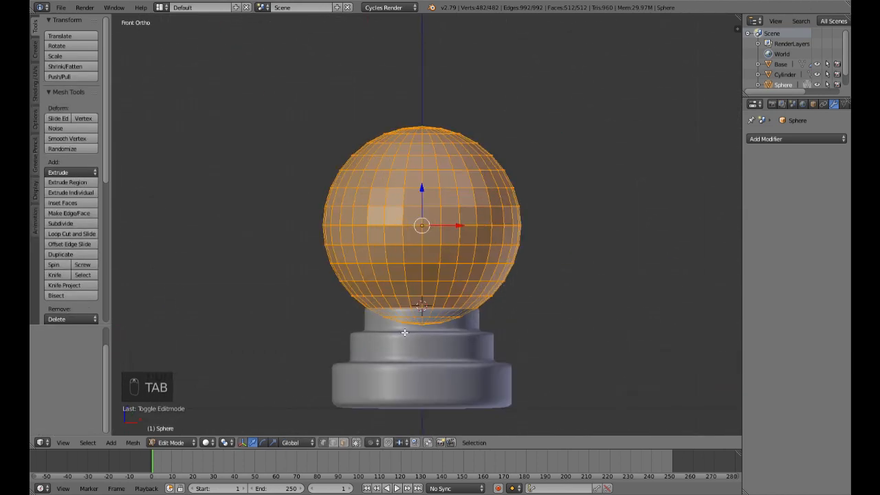
{"action": "key", "text": "a"}
{"action": "key", "text": "a"}
{"action": "key", "text": "b"}
{"action": "left_click_drag", "start_coordinate": [380, 315], "coordinate": [490, 339]}
{"action": "key", "text": "Delete"}
{"action": "left_click", "coordinate": [489, 337]}
{"action": "key", "text": "Tab"}
Step: Add a Subdivision Surface modifier with 2 view subdivisions to the sphere and shade it smooth
{"action": "mouse_move", "coordinate": [522, 337]}
{"action": "middle_mouse_down"}
{"action": "mouse_move", "coordinate": [467, 371]}
{"action": "mouse_move", "coordinate": [519, 342]}
{"action": "middle_mouse_up"}
{"action": "left_click", "coordinate": [790, 138]}
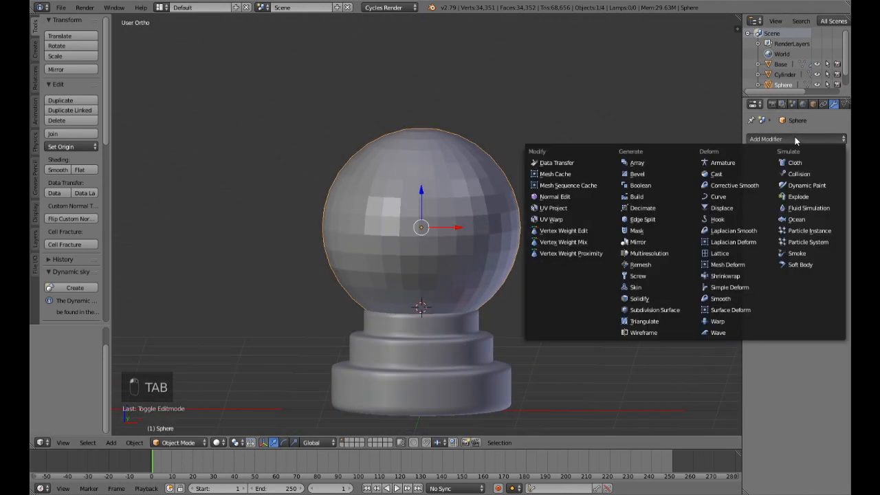
{"action": "left_click", "coordinate": [678, 310]}
{"action": "left_click", "coordinate": [790, 231]}
{"action": "left_click", "coordinate": [50, 169]}
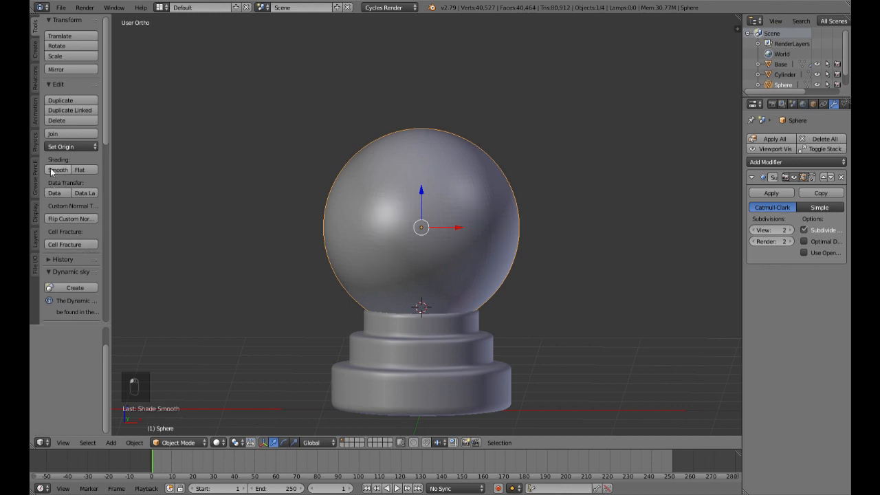
Step: Add a Solidify modifier to the sphere and place it above the Subdivision Surface modifier in the stack
{"action": "key", "text": "KP_1"}
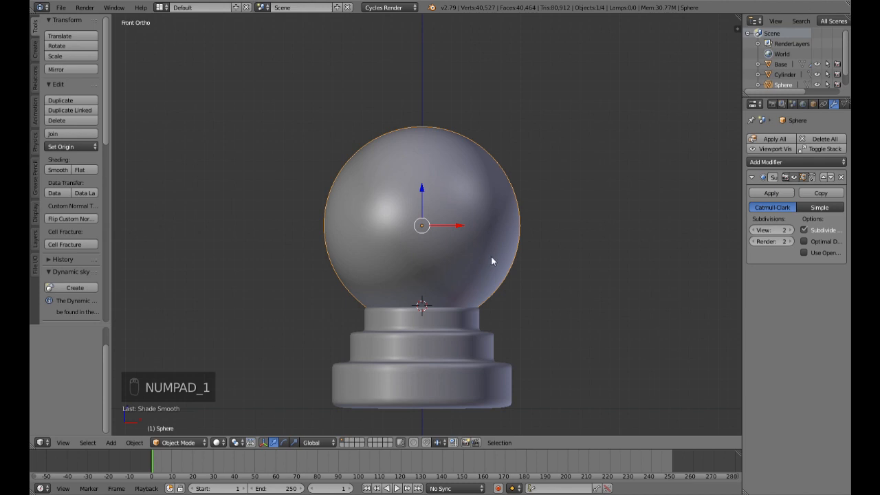
{"action": "left_click", "coordinate": [811, 164]}
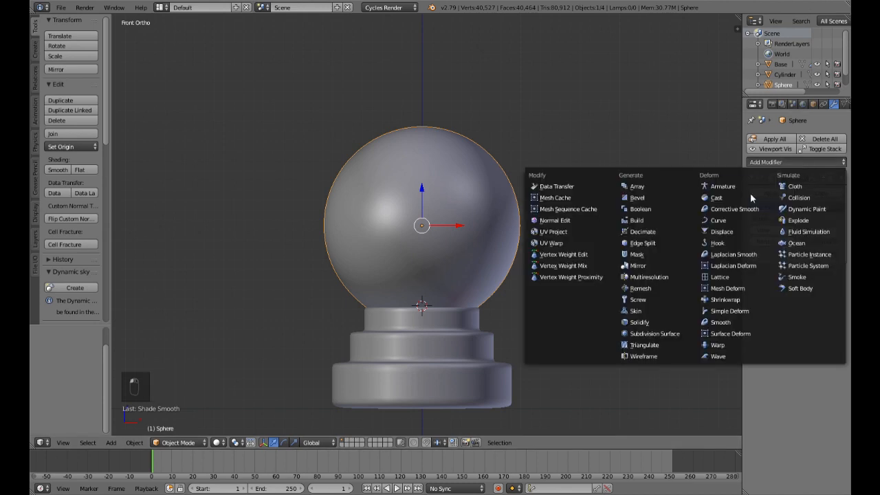
{"action": "left_click", "coordinate": [662, 324]}
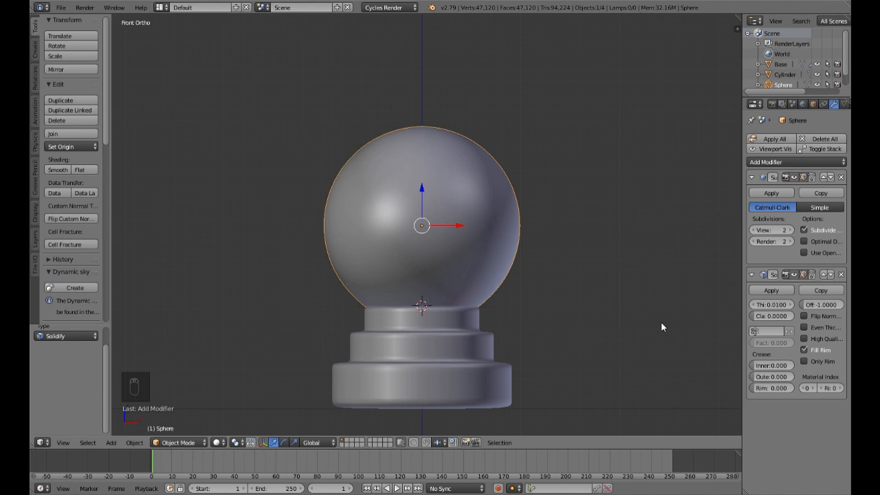
{"action": "left_click", "coordinate": [823, 274]}
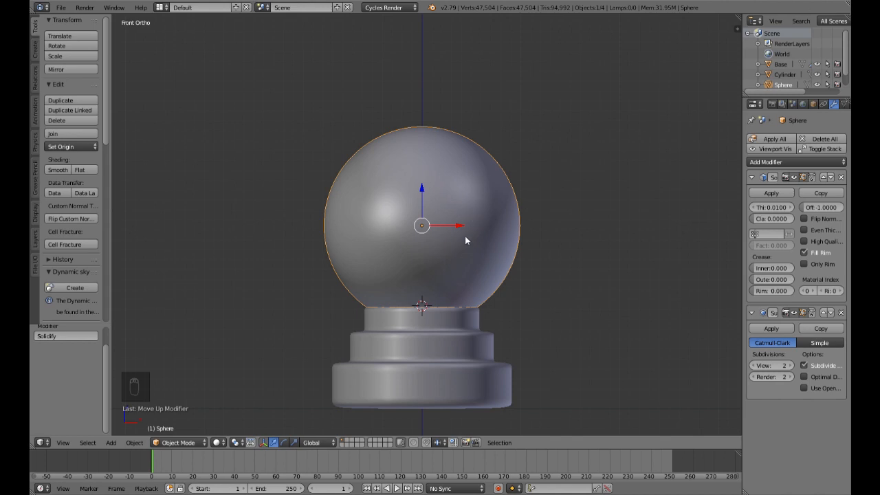
{"action": "middle_click_drag", "start_coordinate": [415, 336], "coordinate": [427, 353]}
{"action": "key", "text": "KP_1"}
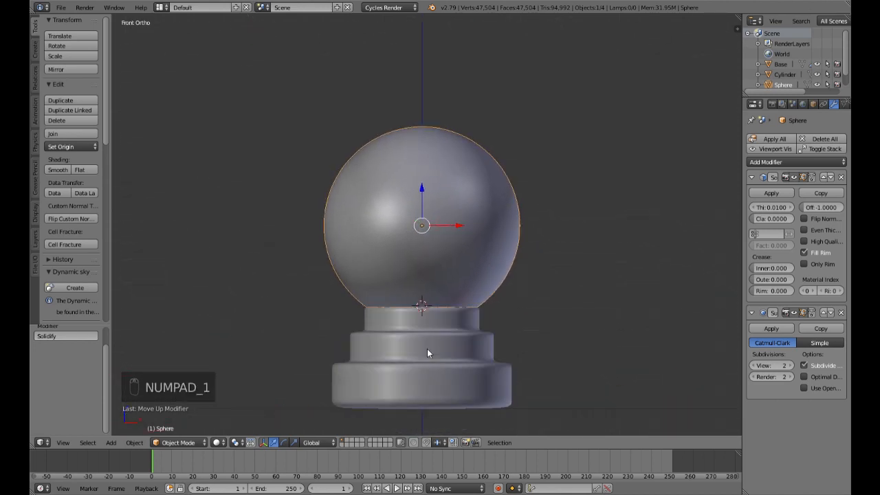
Step: Hide every object except the sphere to expose its open underside
{"action": "key", "text": "shift+h"}
{"action": "middle_click_drag", "start_coordinate": [438, 345], "coordinate": [365, 325]}
{"action": "scroll", "coordinate": [467, 288], "scroll_direction": "up", "scroll_amount": 4}
{"action": "middle_click_drag", "start_coordinate": [430, 356], "coordinate": [462, 265], "text": "shift"}
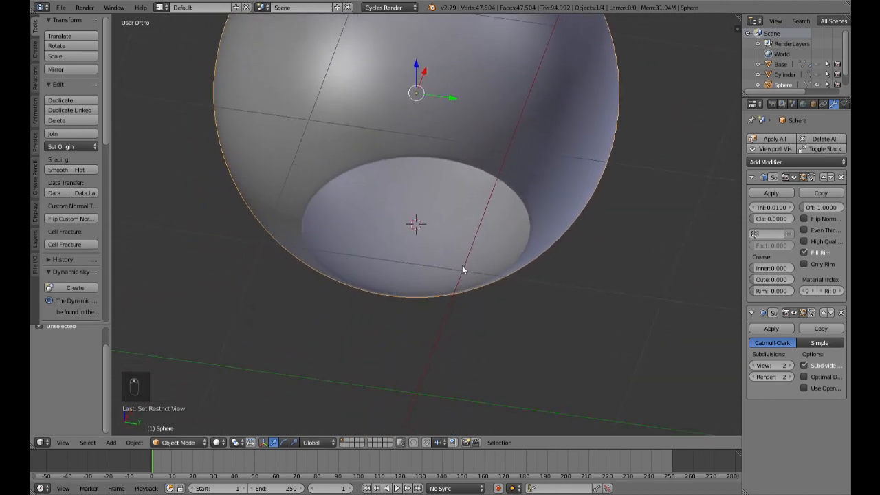
{"action": "scroll", "coordinate": [462, 265], "scroll_direction": "up", "scroll_amount": 4}
{"action": "scroll", "coordinate": [513, 294], "scroll_direction": "down", "scroll_amount": 3}
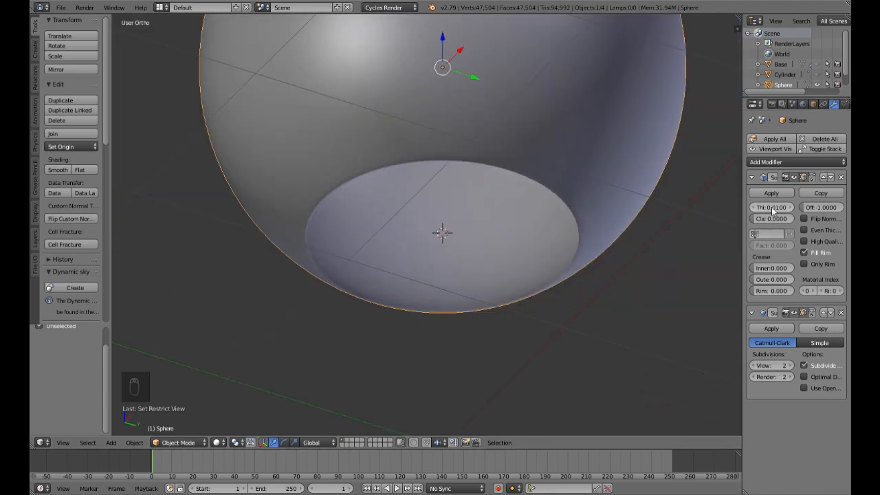
Step: Set the sphere's Solidify thickness to 0.035
{"action": "left_click_drag", "start_coordinate": [771, 207], "coordinate": [796, 207]}
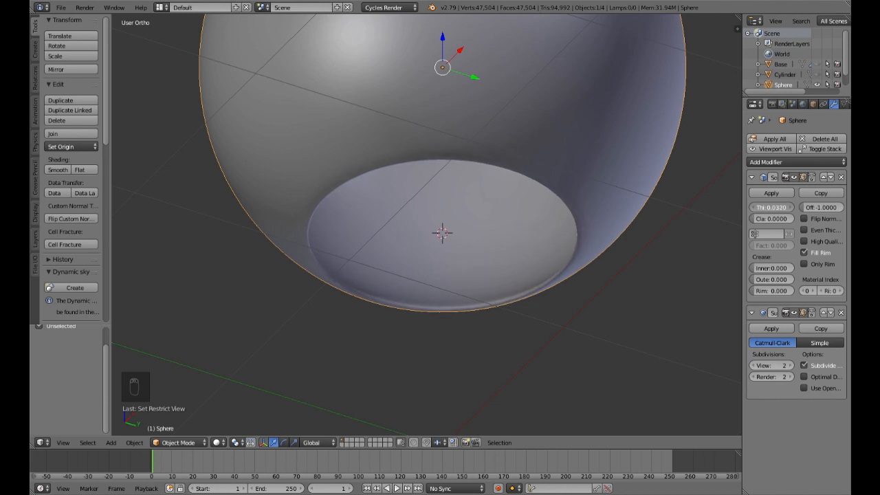
{"action": "left_click", "coordinate": [779, 208]}
{"action": "key", "text": "BackSpace"}
{"action": "type", "text": ".035"}
{"action": "key", "text": "Return"}
{"action": "scroll", "coordinate": [477, 273], "scroll_direction": "down", "scroll_amount": 4}
{"action": "middle_click_drag", "start_coordinate": [504, 234], "coordinate": [513, 312]}
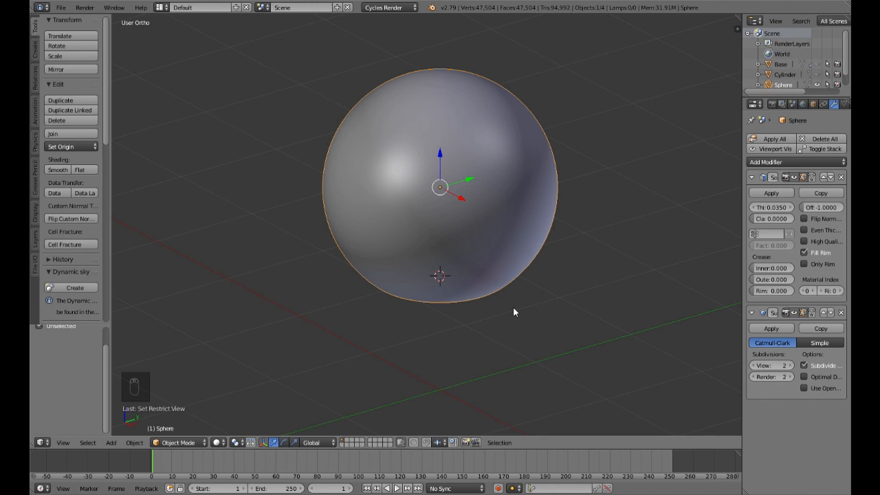
Step: Duplicate the upper cap of the sphere's mesh in place and separate the copy into its own object
{"action": "key", "text": "KP_1"}
{"action": "scroll", "coordinate": [512, 312], "scroll_direction": "down", "scroll_amount": 3}
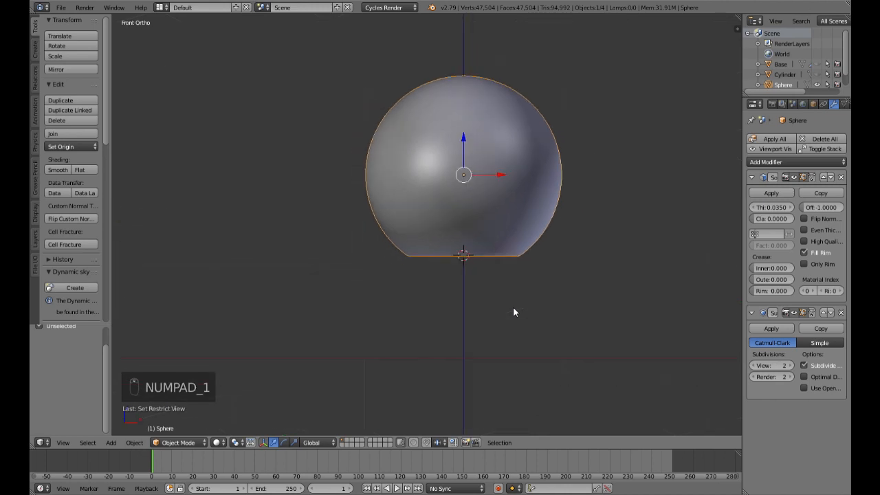
{"action": "middle_click_drag", "start_coordinate": [532, 305], "coordinate": [492, 355], "text": "shift"}
{"action": "key", "text": "Tab"}
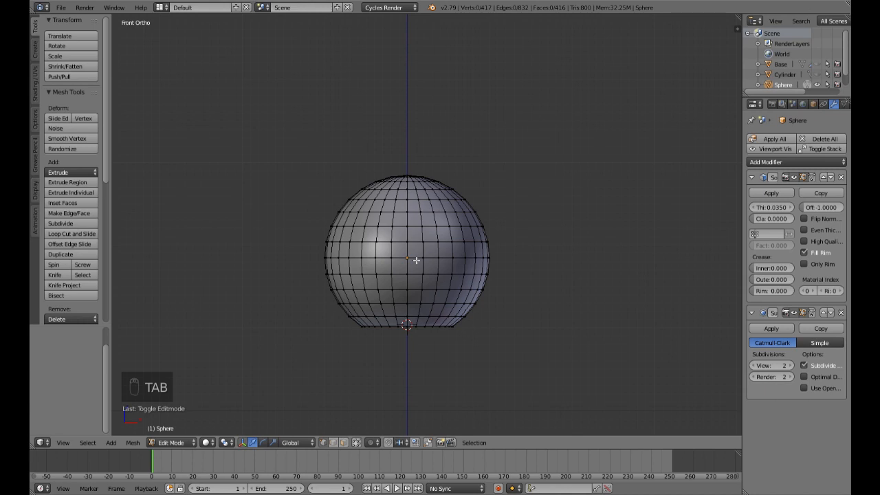
{"action": "key", "text": "b"}
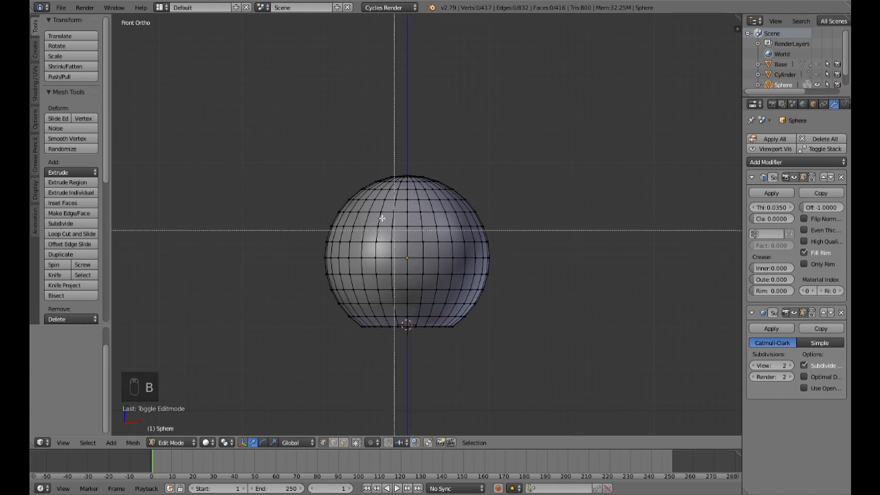
{"action": "left_click_drag", "start_coordinate": [318, 158], "coordinate": [506, 220]}
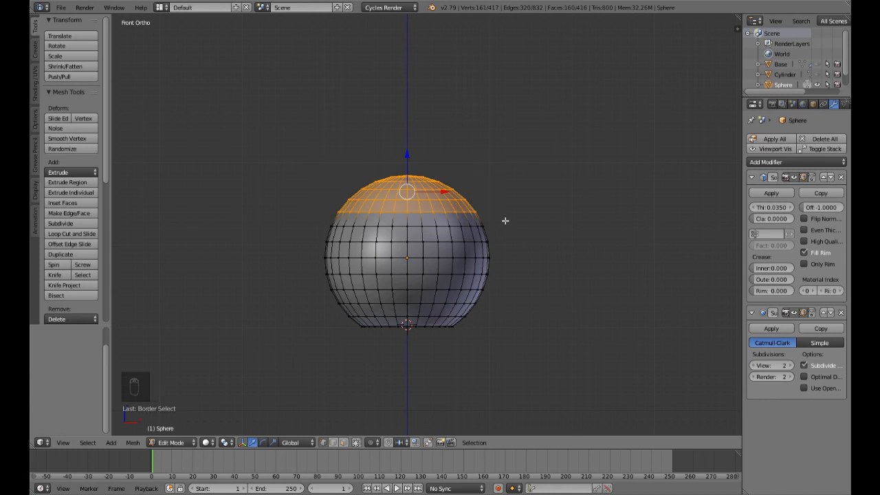
{"action": "key", "text": "shift+d"}
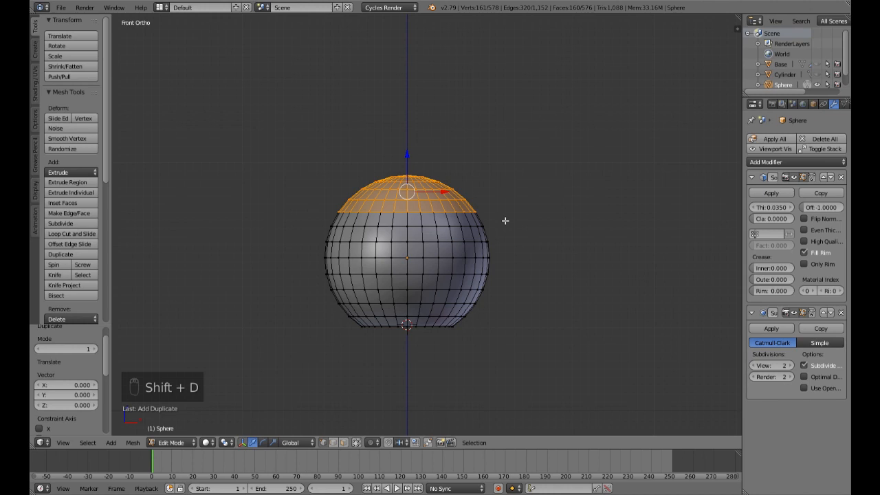
{"action": "key", "text": "p"}
{"action": "left_click", "coordinate": [506, 221]}
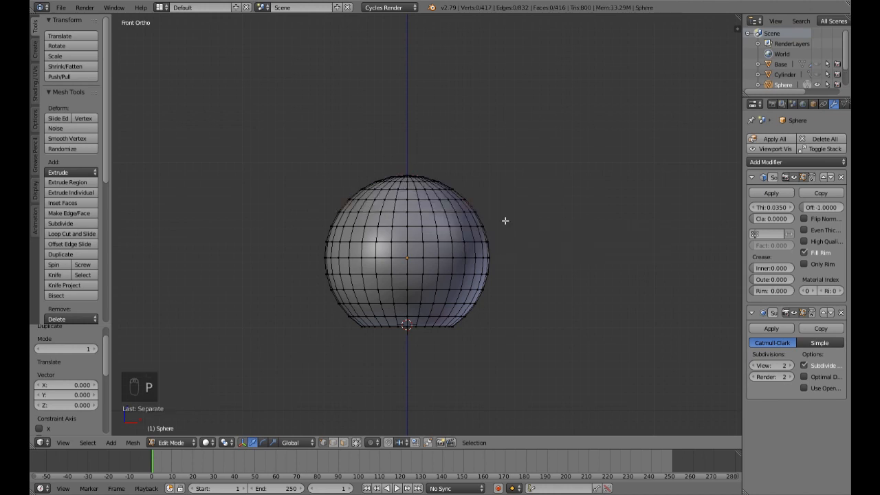
{"action": "key", "text": "Tab"}
Step: Scale the separated cap to about 0.979 so that it sits inside the sphere
{"action": "right_click", "coordinate": [429, 199]}
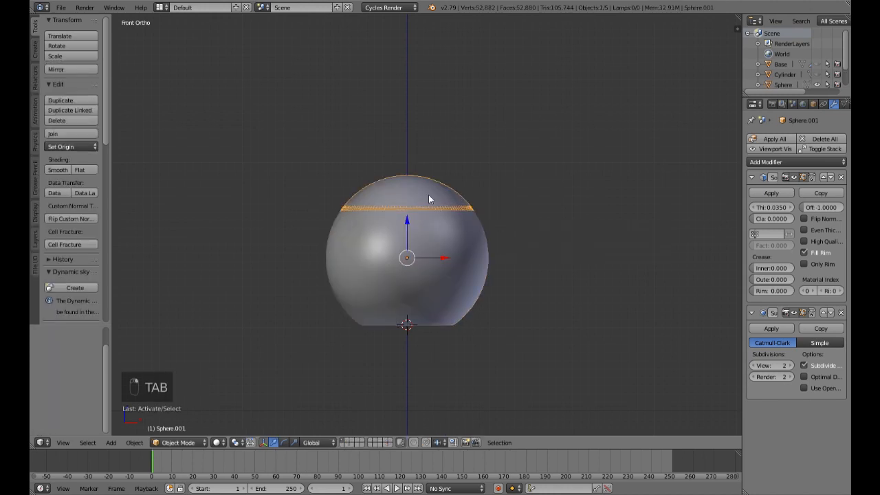
{"action": "key", "text": "s"}
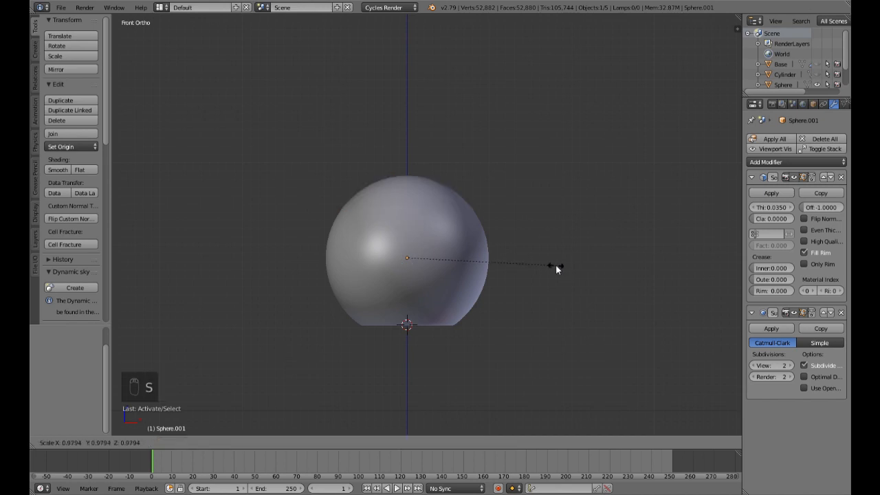
{"action": "left_click", "coordinate": [555, 264]}
{"action": "mouse_move", "coordinate": [556, 264]}
{"action": "middle_mouse_down"}
{"action": "mouse_move", "coordinate": [560, 161]}
{"action": "mouse_move", "coordinate": [562, 263]}
{"action": "middle_mouse_up"}
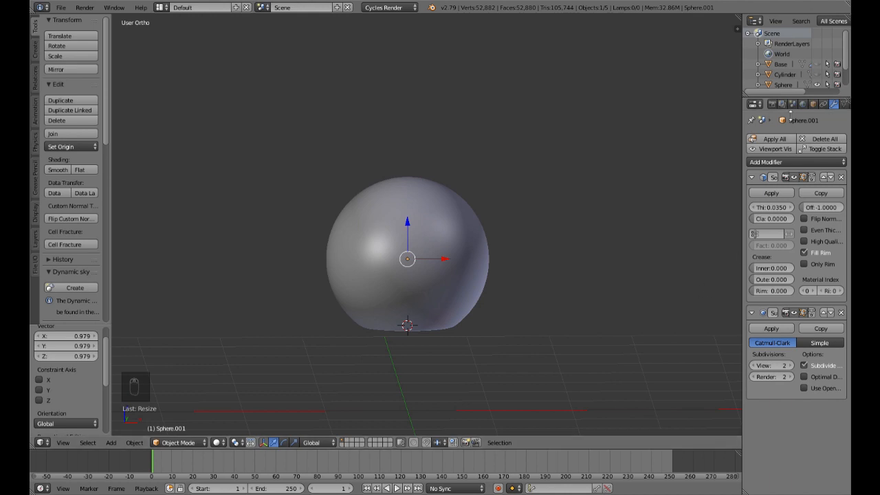
Step: Rename the separated cap object as Emitter
{"action": "left_click", "coordinate": [813, 104]}
{"action": "left_click", "coordinate": [797, 140]}
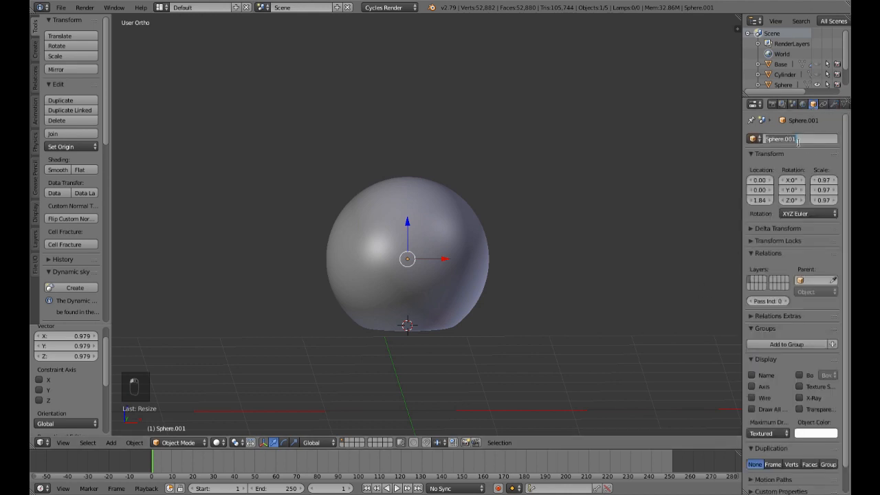
{"action": "type", "text": "Emitter"}
{"action": "key", "text": "Return"}
Step: Select the outer sphere and rename it as Globe
{"action": "right_click", "coordinate": [471, 303]}
{"action": "left_click", "coordinate": [797, 139]}
{"action": "type", "text": "Globe"}
{"action": "key", "text": "Return"}
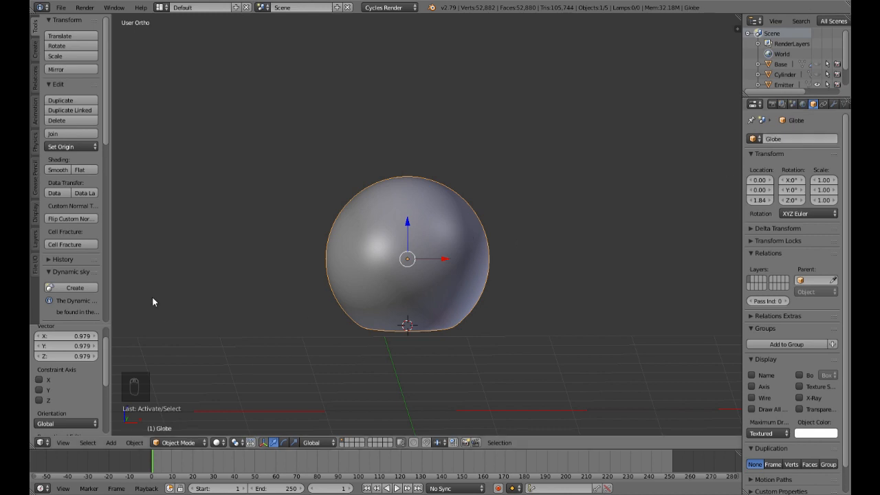
Step: Save the scene to the Desktop as a new file named Christmas Globe
{"action": "left_click", "coordinate": [62, 8]}
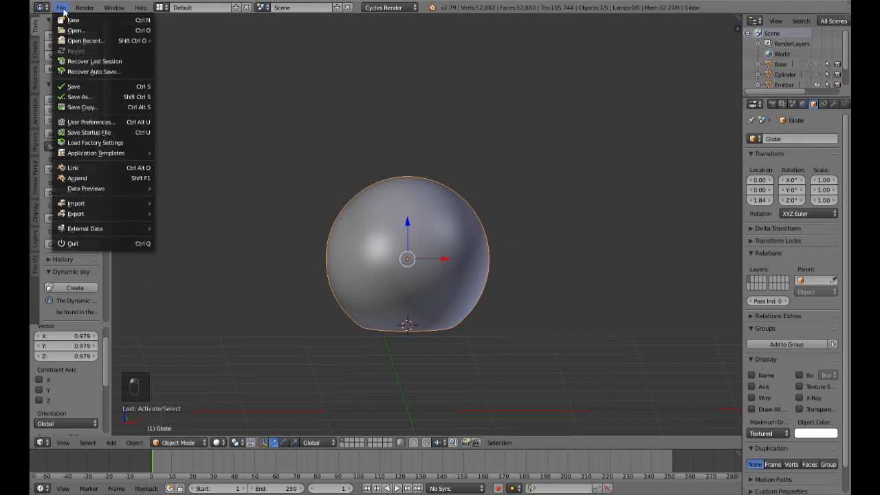
{"action": "left_click", "coordinate": [77, 97]}
{"action": "left_click", "coordinate": [182, 47]}
{"action": "type", "text": "Christ"}
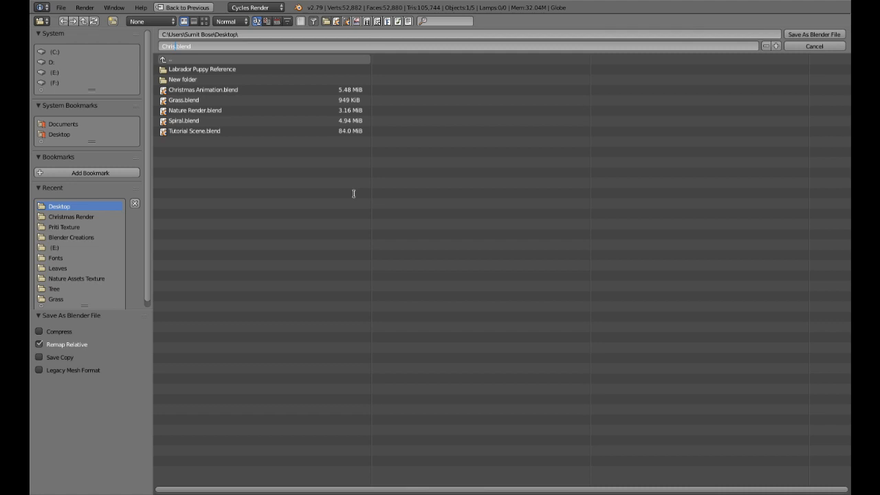
{"action": "type", "text": "mas Globe"}
{"action": "key", "text": "Return"}
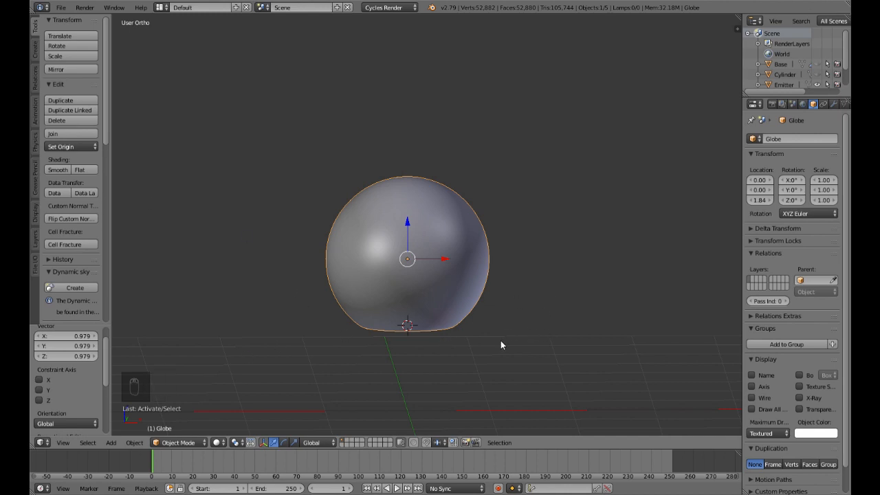
Step: Unhide all objects so that the Base, Terrain and tree are shown with the Globe
{"action": "key", "text": "KP_1"}
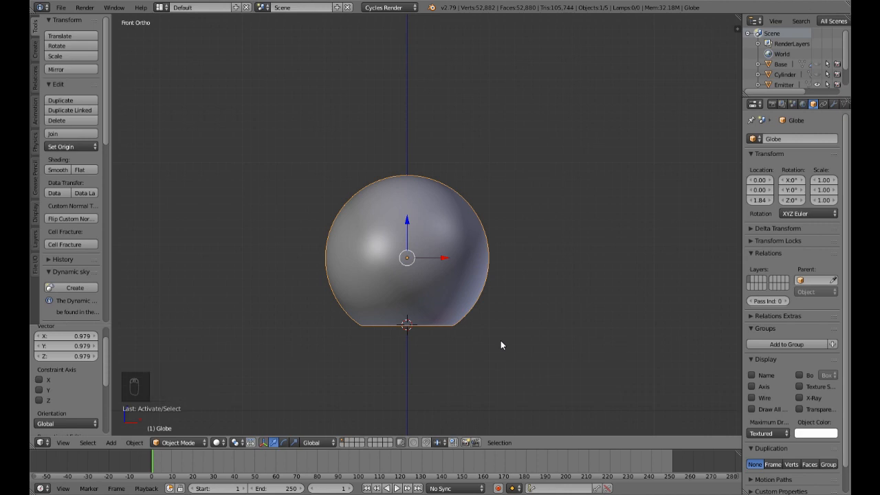
{"action": "key", "text": "alt+h"}
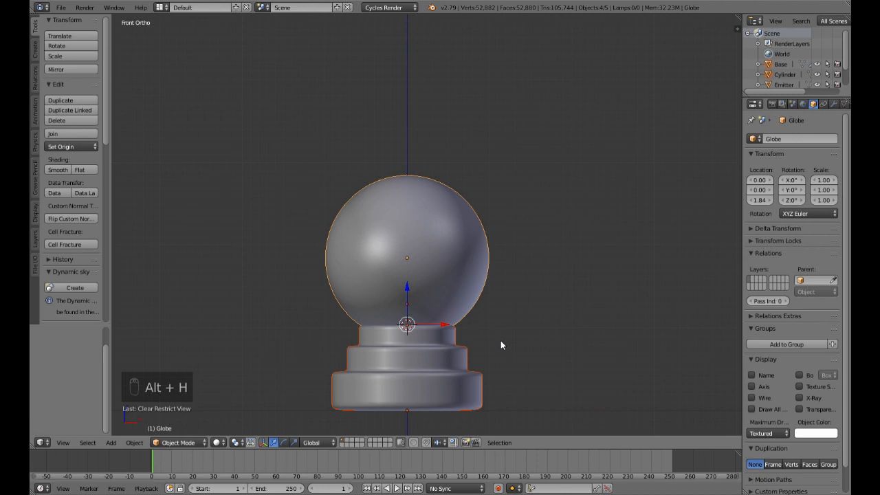
{"action": "scroll", "coordinate": [508, 337], "scroll_direction": "down", "scroll_amount": 5}
{"action": "middle_click_drag", "start_coordinate": [554, 294], "coordinate": [536, 330]}
{"action": "scroll", "coordinate": [536, 335], "scroll_direction": "up", "scroll_amount": 4}
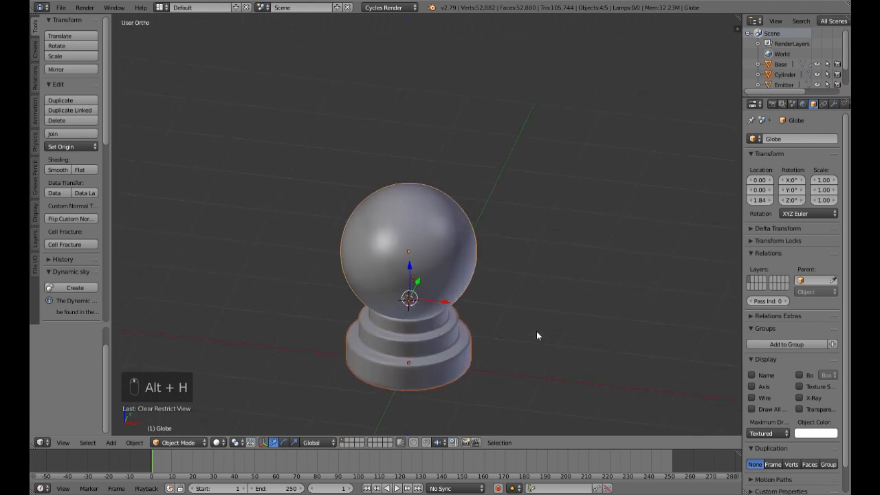
{"action": "key", "text": "KP_1"}
{"action": "scroll", "coordinate": [536, 332], "scroll_direction": "up", "scroll_amount": 4}
{"action": "scroll", "coordinate": [536, 331], "scroll_direction": "down", "scroll_amount": 4}
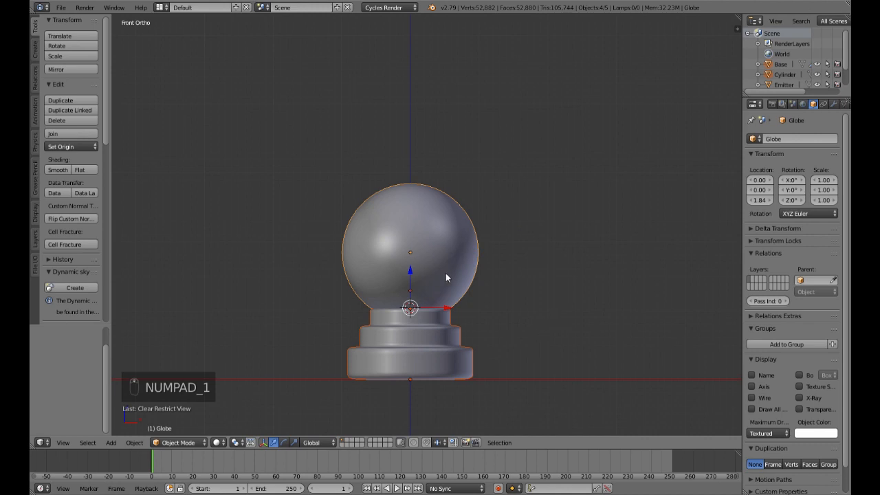
Step: Hide the Globe and the Emitter to expose the tree and Terrain on the Base
{"action": "right_click", "coordinate": [468, 276]}
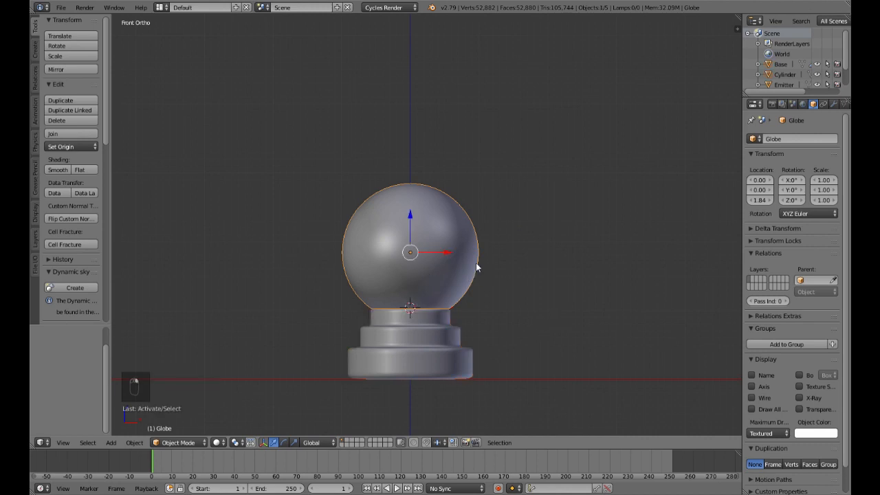
{"action": "key", "text": "h"}
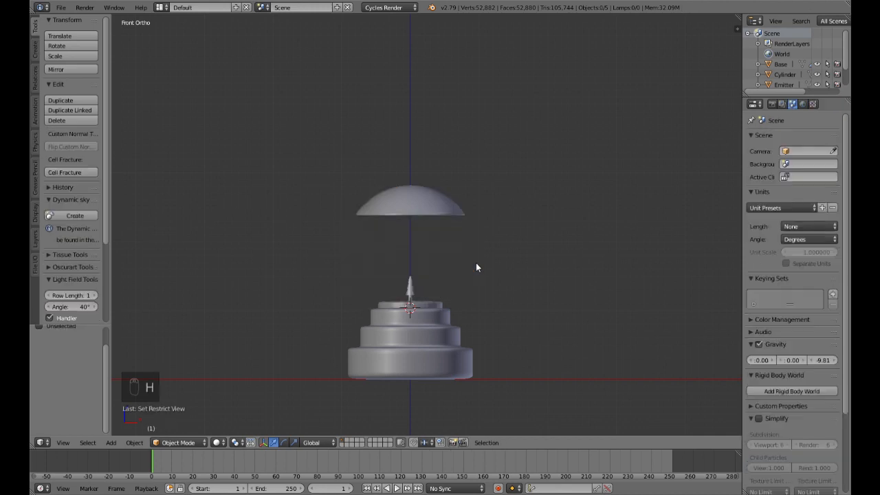
{"action": "right_click", "coordinate": [457, 211]}
{"action": "key", "text": "h"}
{"action": "middle_click_drag", "start_coordinate": [512, 309], "coordinate": [489, 342]}
{"action": "scroll", "coordinate": [489, 337], "scroll_direction": "up", "scroll_amount": 6}
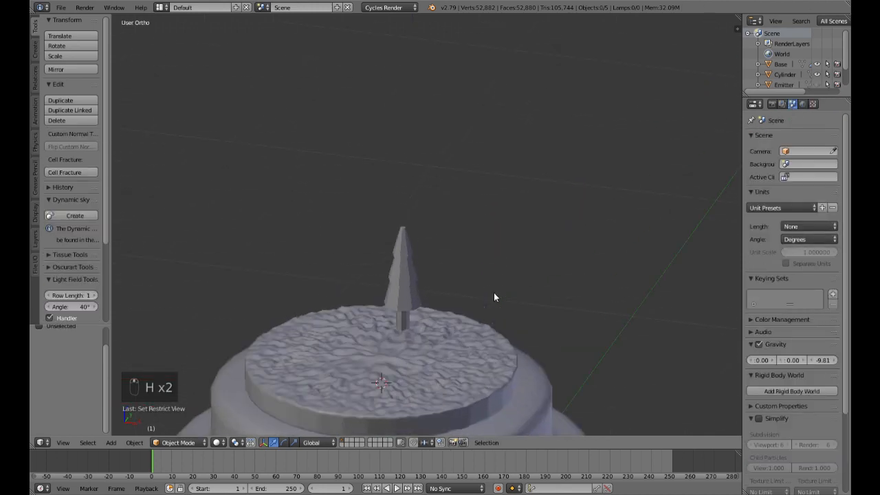
{"action": "scroll", "coordinate": [494, 297], "scroll_direction": "down", "scroll_amount": 6}
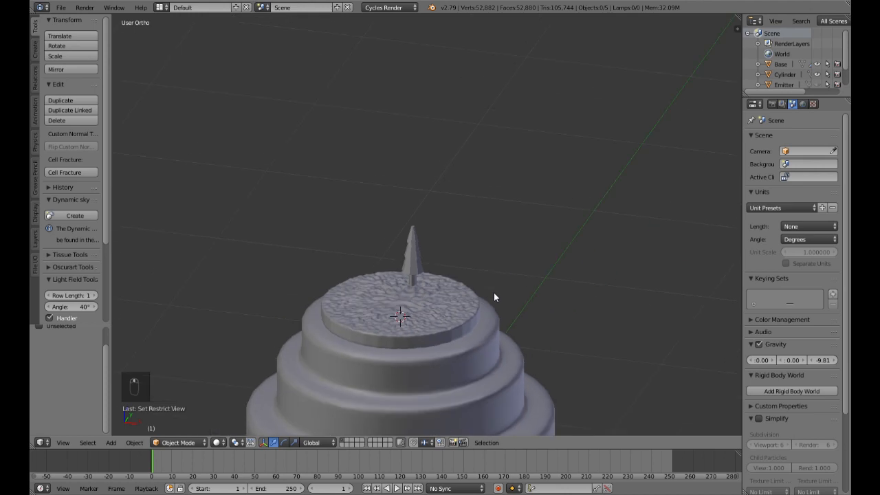
Step: Switch to an empty layer, add an Ico Sphere at the origin and scale it down to about 0.316
{"action": "left_click", "coordinate": [351, 445]}
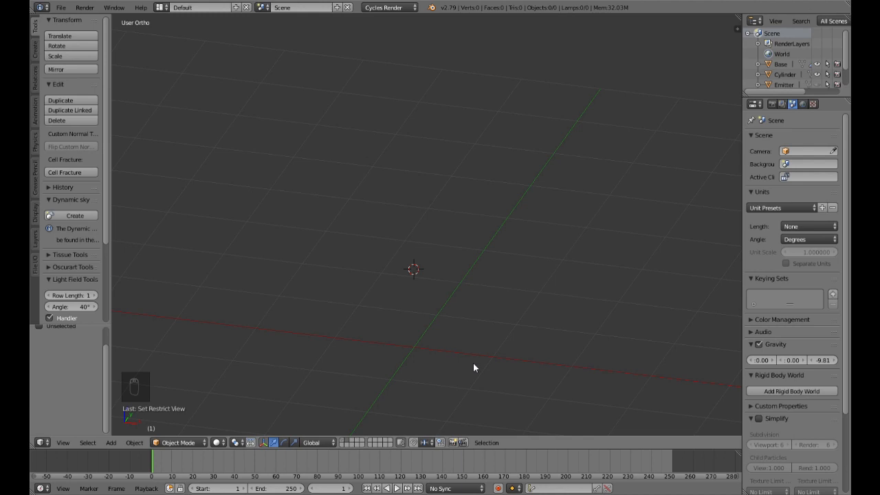
{"action": "key", "text": "shift+c"}
{"action": "middle_click_drag", "start_coordinate": [423, 355], "coordinate": [432, 292]}
{"action": "key", "text": "shift+a"}
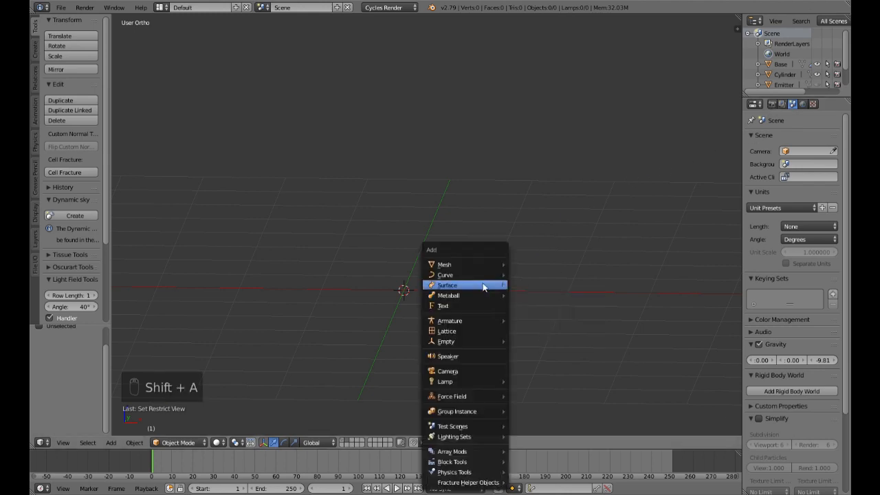
{"action": "mouse_move", "coordinate": [471, 264]}
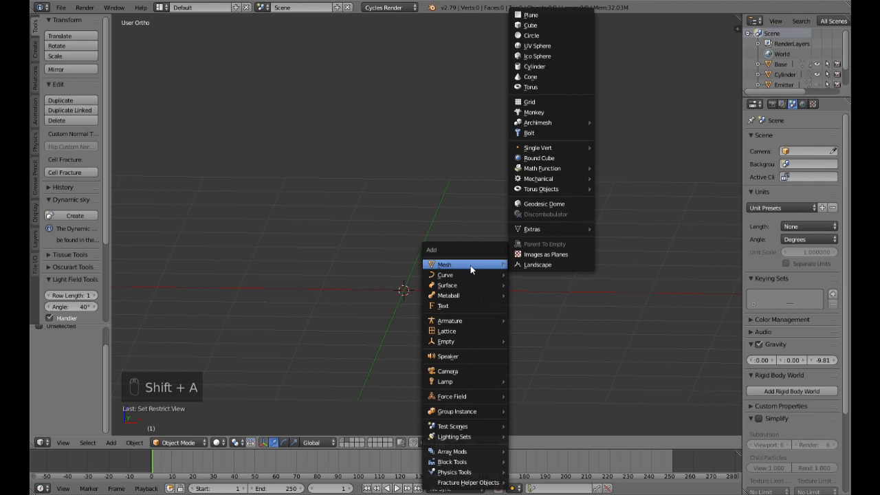
{"action": "left_click", "coordinate": [539, 56]}
{"action": "key", "text": "s"}
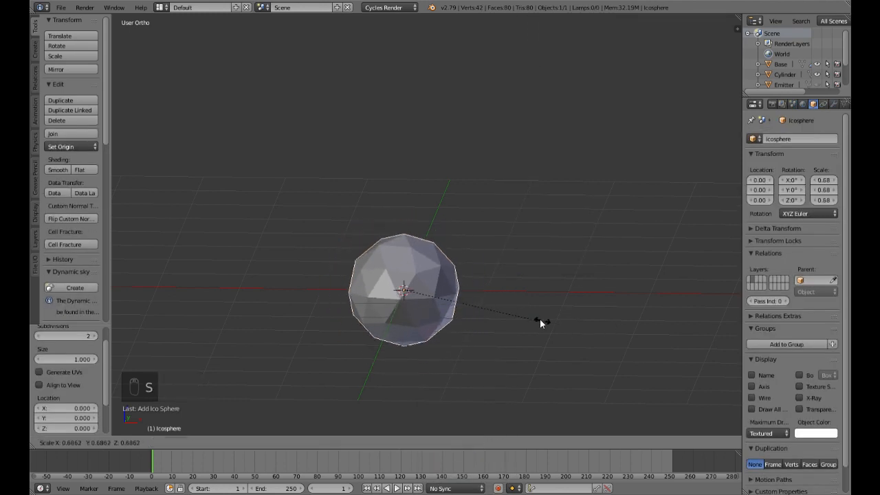
{"action": "left_click", "coordinate": [472, 294]}
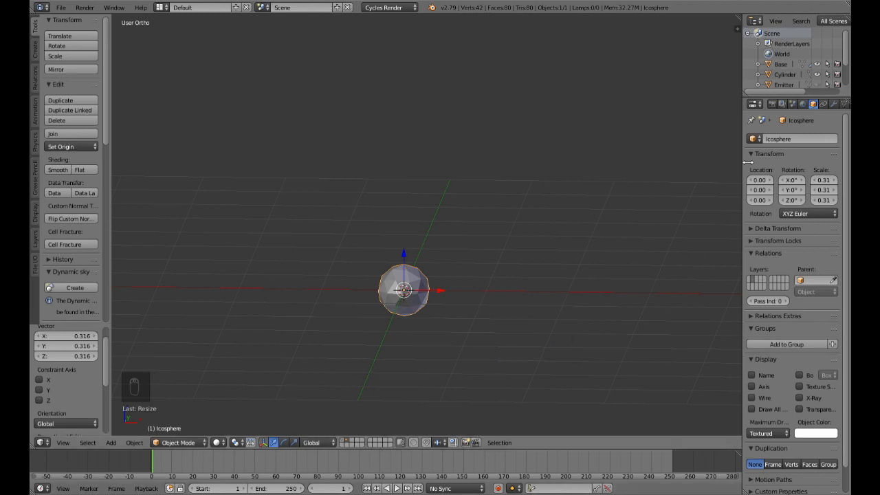
Step: Rename the ico sphere as Sparks 1
{"action": "left_click", "coordinate": [799, 140]}
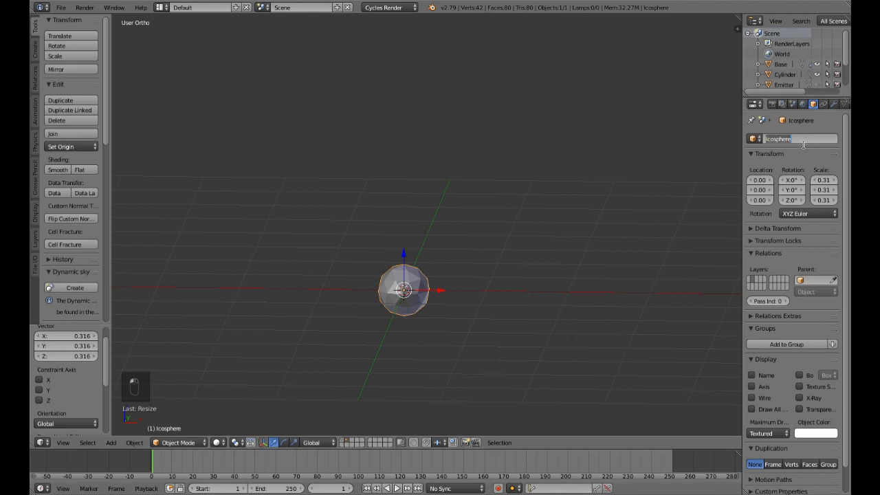
{"action": "type", "text": "Sph"}
{"action": "type", "text": "rks"}
{"action": "key", "text": "Return"}
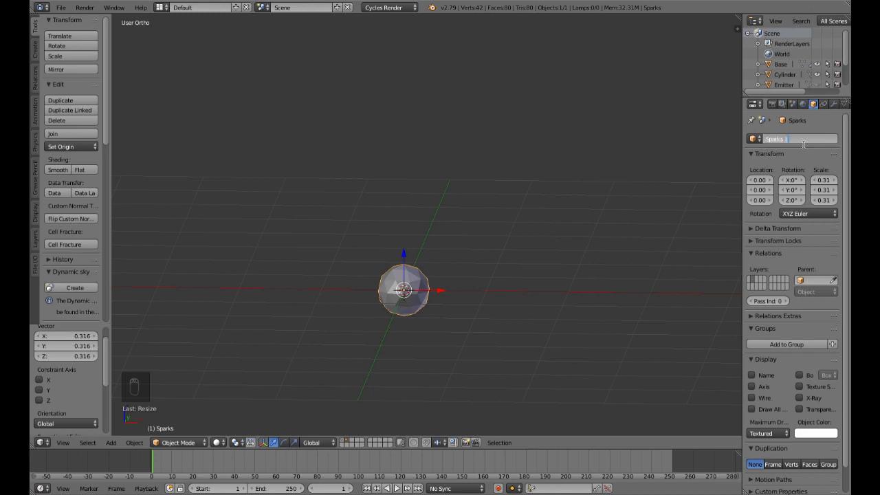
{"action": "key", "text": "Return"}
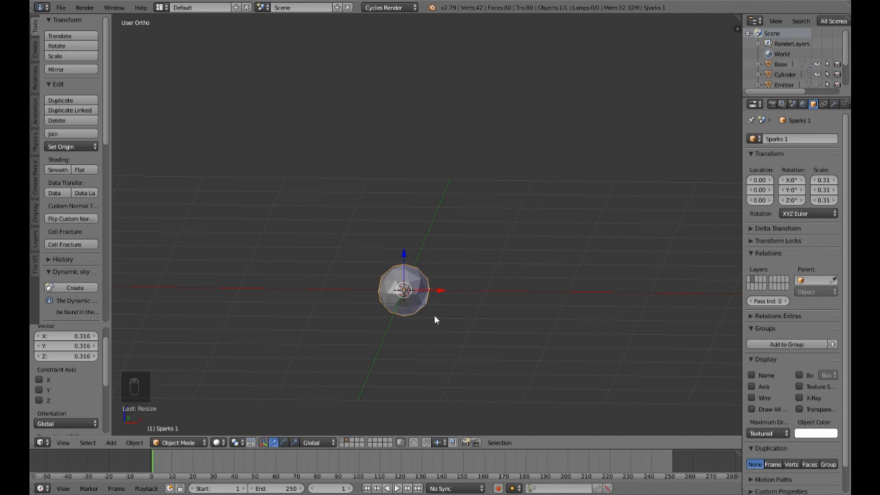
Step: Duplicate Sparks 1 about 1.144 units along X and rename the copy as Snow
{"action": "key", "text": "shift+d"}
{"action": "key", "text": "x"}
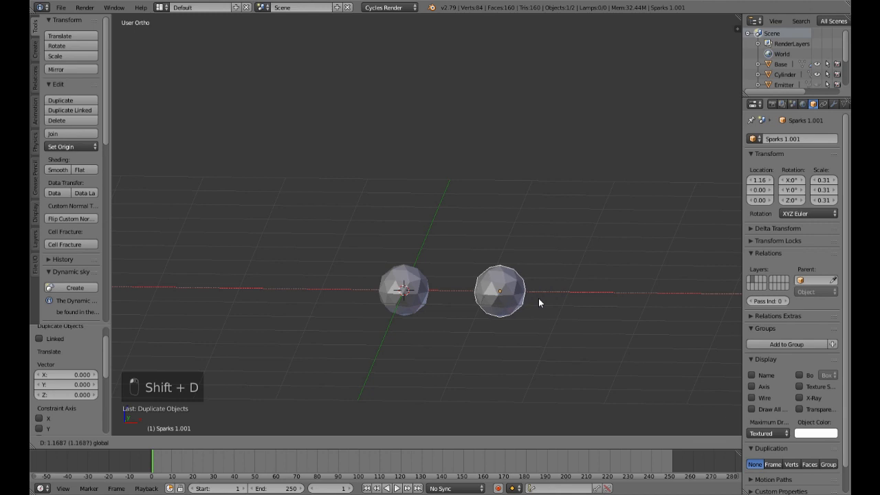
{"action": "left_click", "coordinate": [536, 298]}
{"action": "left_click", "coordinate": [806, 139]}
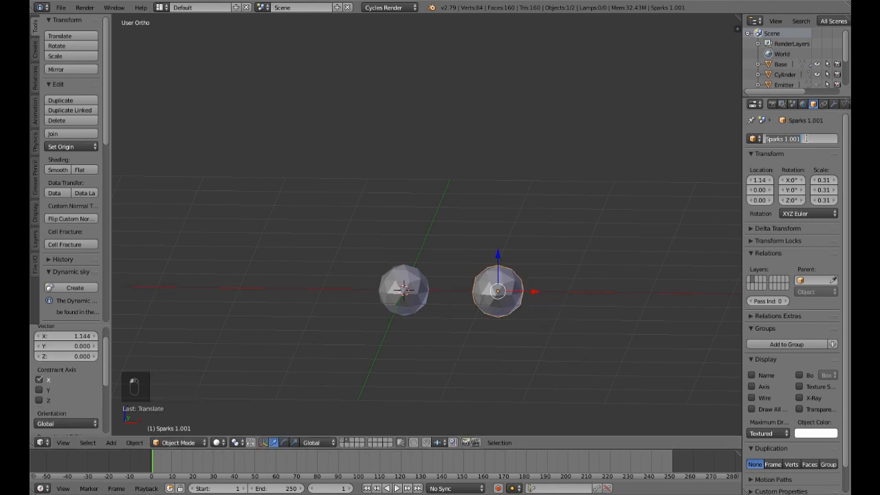
{"action": "type", "text": "Snow"}
{"action": "key", "text": "Return"}
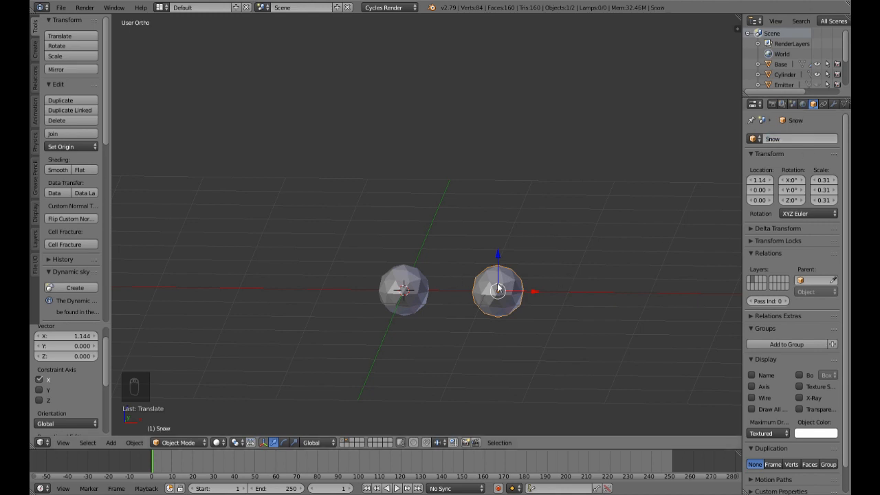
Step: Duplicate Snow about 1.249 units further along X and rename the copy as Sparks 2
{"action": "key", "text": "shift+d"}
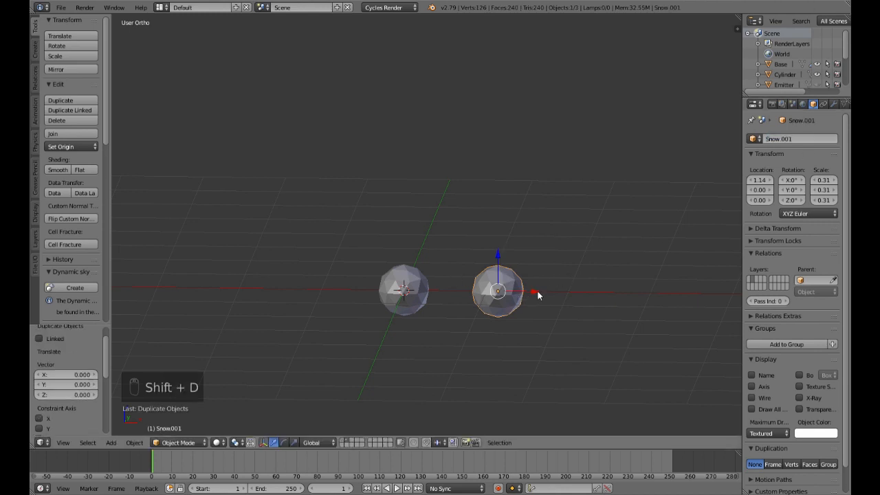
{"action": "key", "text": "x"}
{"action": "left_click", "coordinate": [636, 296]}
{"action": "left_click", "coordinate": [797, 141]}
{"action": "key", "text": "BackSpace"}
{"action": "type", "text": "Spar"}
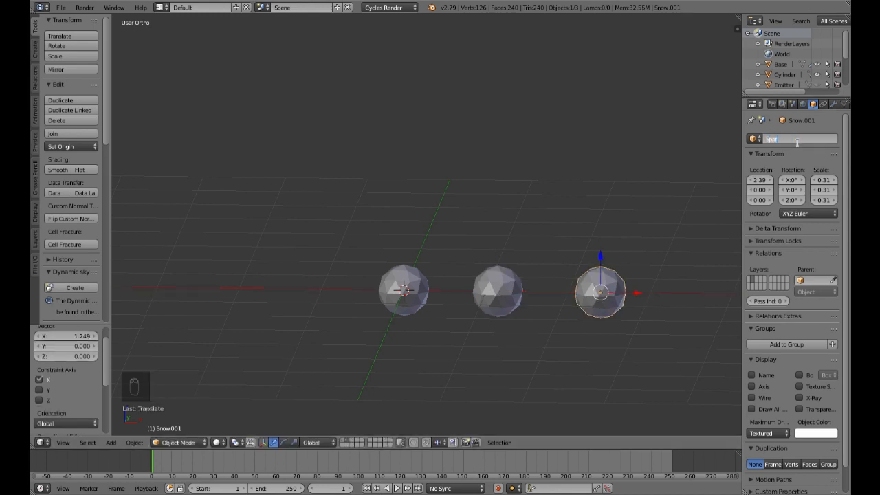
{"action": "type", "text": "kl"}
{"action": "type", "text": " 2"}
{"action": "key", "text": "Return"}
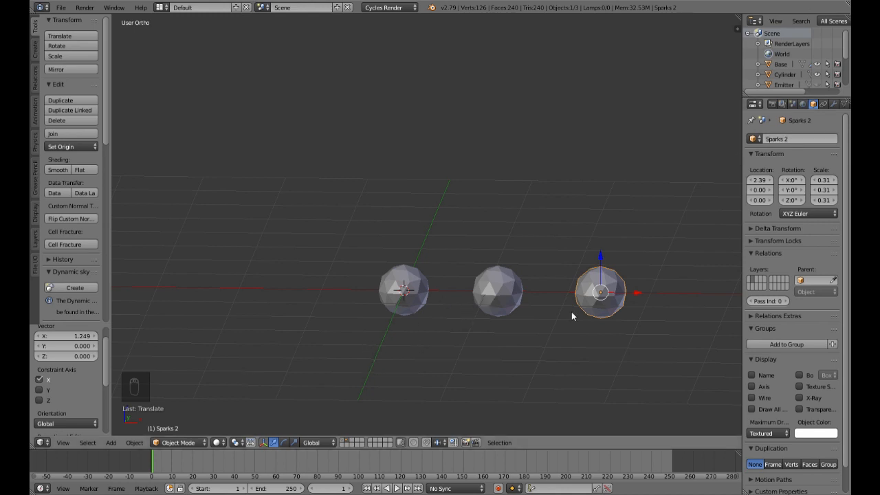
Step: Split the 3D view horizontally and turn the lower area into a Node Editor
{"action": "left_click_drag", "start_coordinate": [34, 450], "coordinate": [69, 264]}
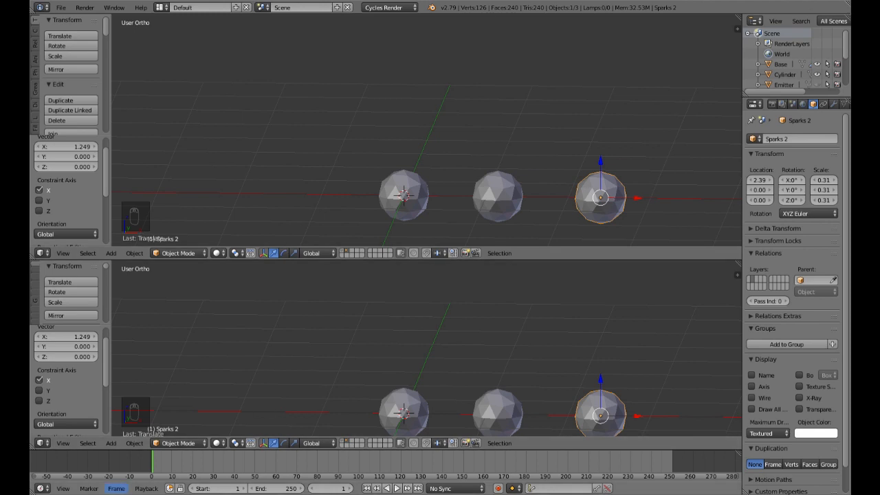
{"action": "left_click", "coordinate": [40, 444]}
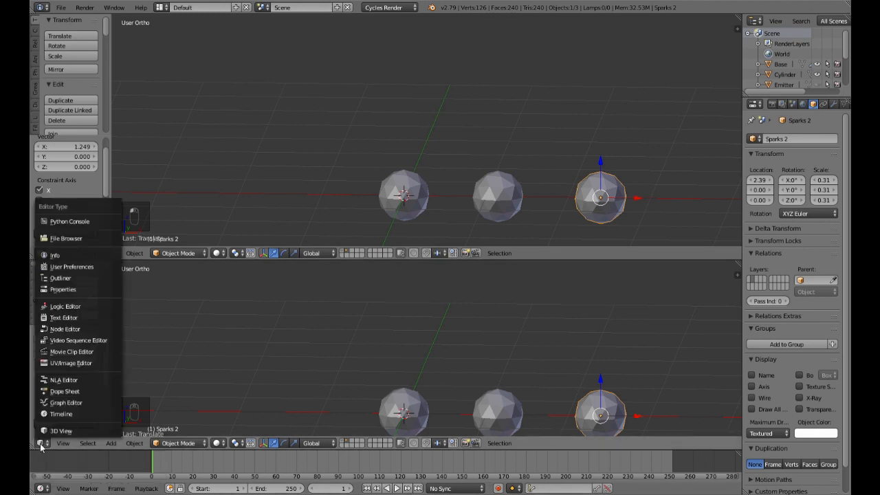
{"action": "left_click", "coordinate": [62, 329]}
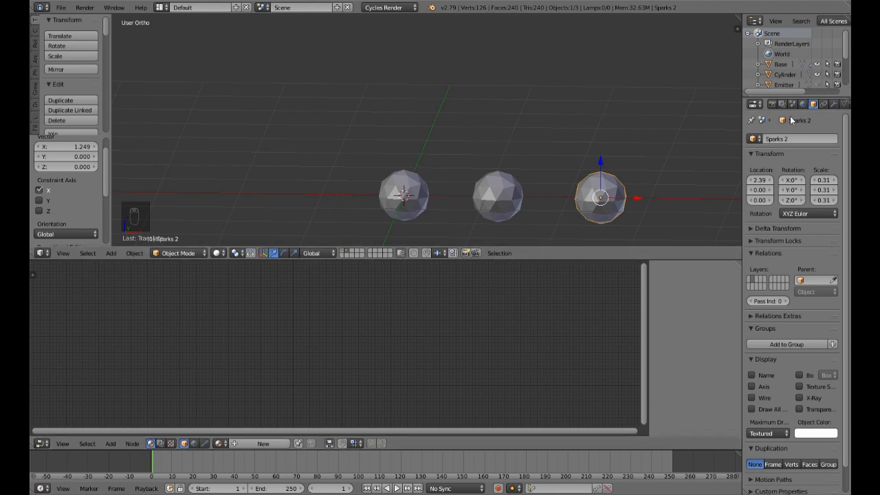
Step: Create a new node material for Sparks 1 and delete its default shader node, keeping only the Material Output
{"action": "right_click", "coordinate": [411, 195]}
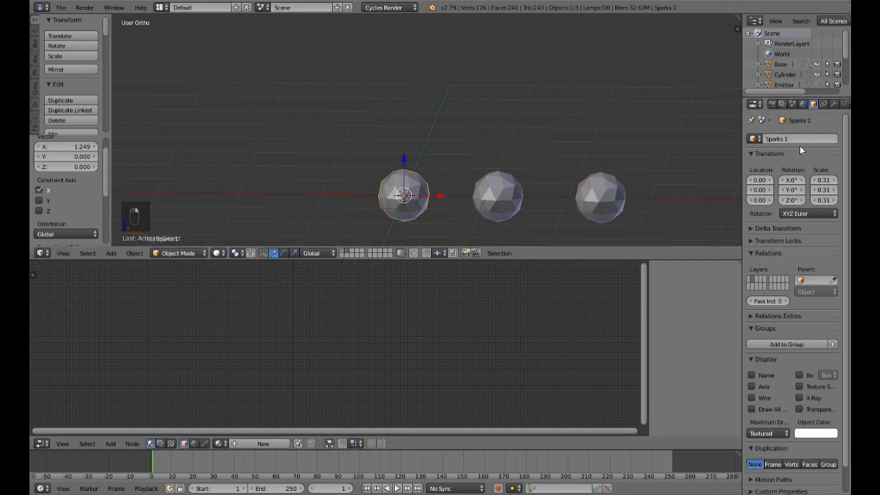
{"action": "left_click", "coordinate": [268, 446]}
{"action": "scroll", "coordinate": [391, 395], "scroll_direction": "up", "scroll_amount": 2}
{"action": "left_click_drag", "start_coordinate": [374, 352], "coordinate": [517, 327]}
{"action": "left_click_drag", "start_coordinate": [285, 344], "coordinate": [384, 327]}
{"action": "key", "text": "Delete"}
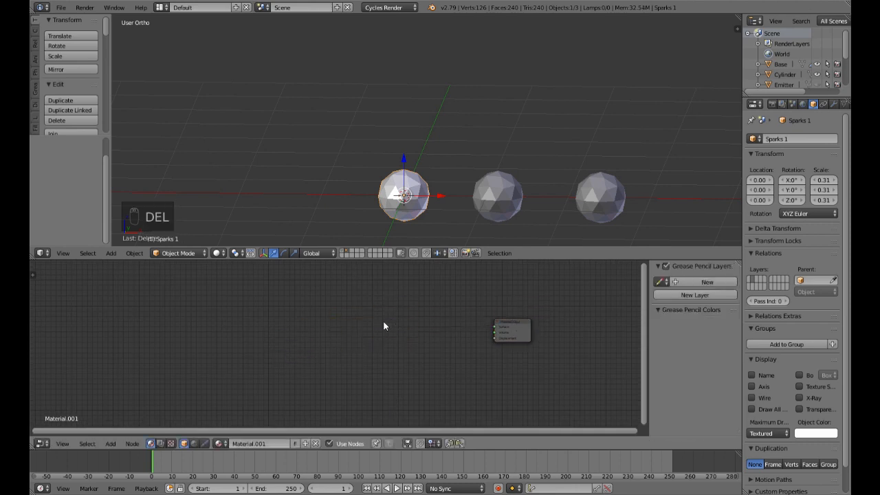
Step: Add an Emission shader and connect it to the Surface input of the Material Output
{"action": "key", "text": "shift+a"}
{"action": "mouse_move", "coordinate": [380, 353]}
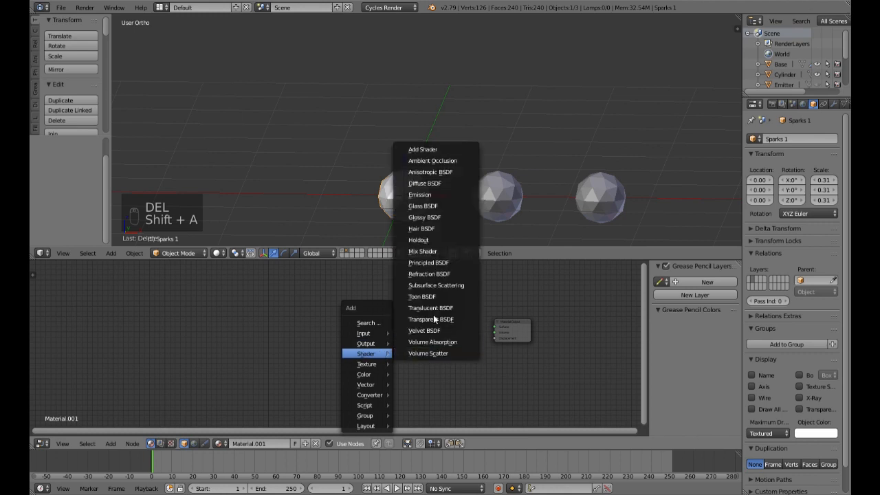
{"action": "left_click", "coordinate": [420, 195]}
{"action": "left_click", "coordinate": [397, 314]}
{"action": "left_click_drag", "start_coordinate": [431, 323], "coordinate": [495, 328]}
{"action": "scroll", "coordinate": [454, 358], "scroll_direction": "up", "scroll_amount": 2}
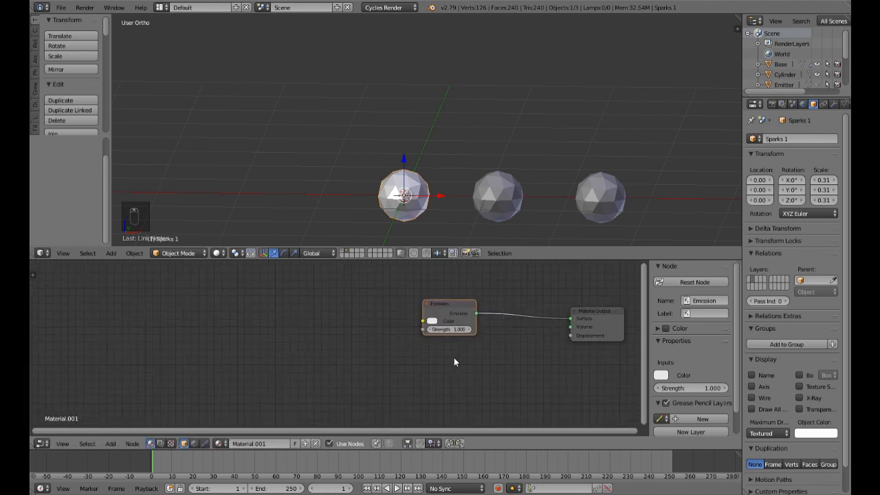
Step: Set the Emission colour to light blue (R 0.103, G 0.334, B 0.800) with strength 5, and preview it rendered
{"action": "left_click", "coordinate": [432, 322]}
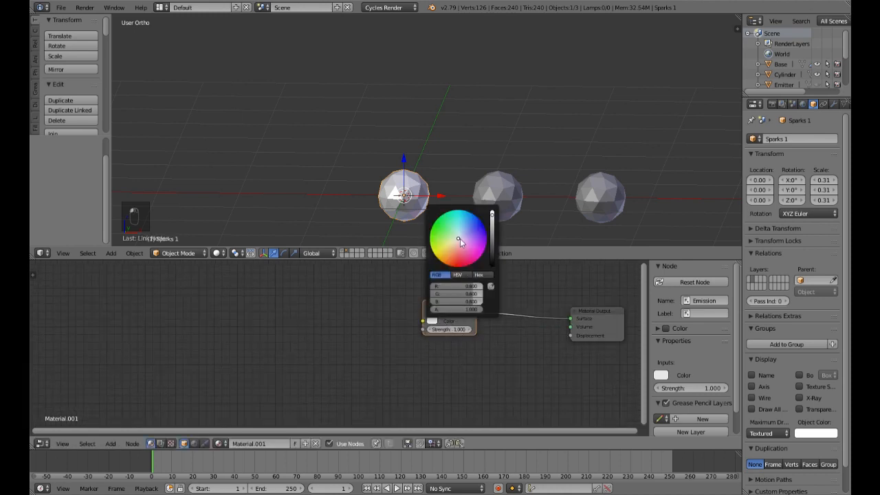
{"action": "left_click_drag", "start_coordinate": [458, 238], "coordinate": [468, 225]}
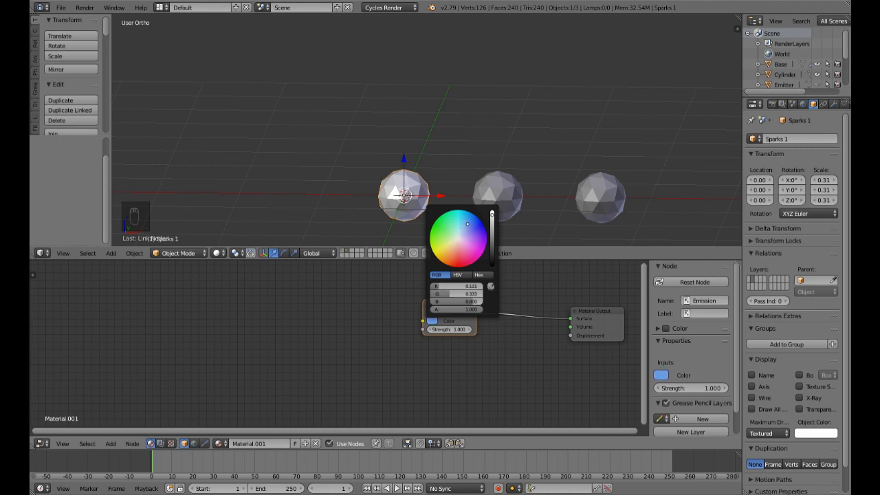
{"action": "left_click", "coordinate": [449, 332]}
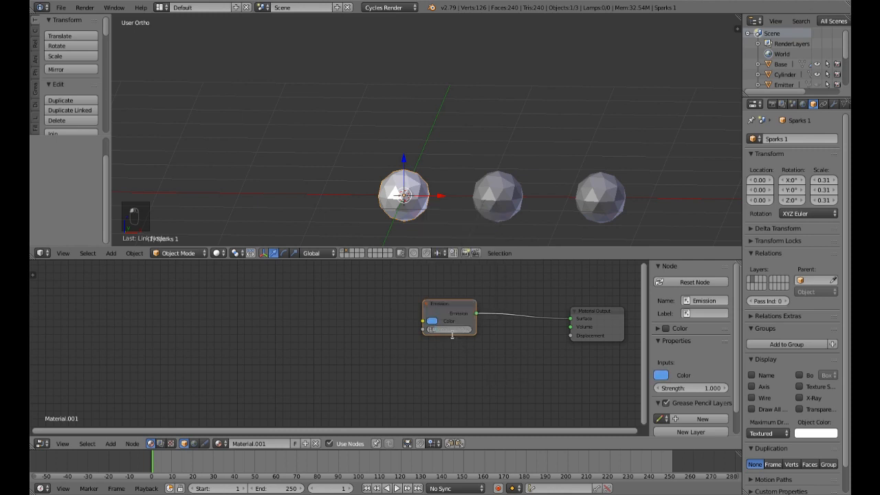
{"action": "type", "text": "5"}
{"action": "key", "text": "Return"}
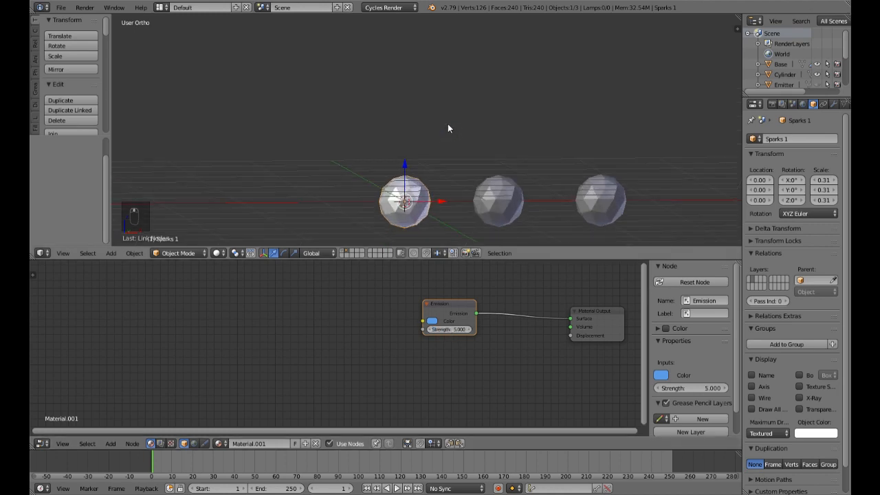
{"action": "key", "text": "shift+z"}
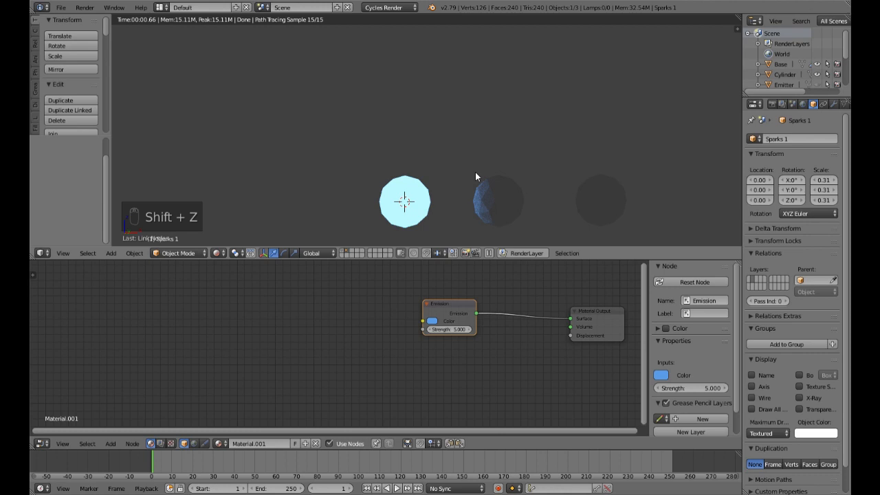
{"action": "key", "text": "shift+z"}
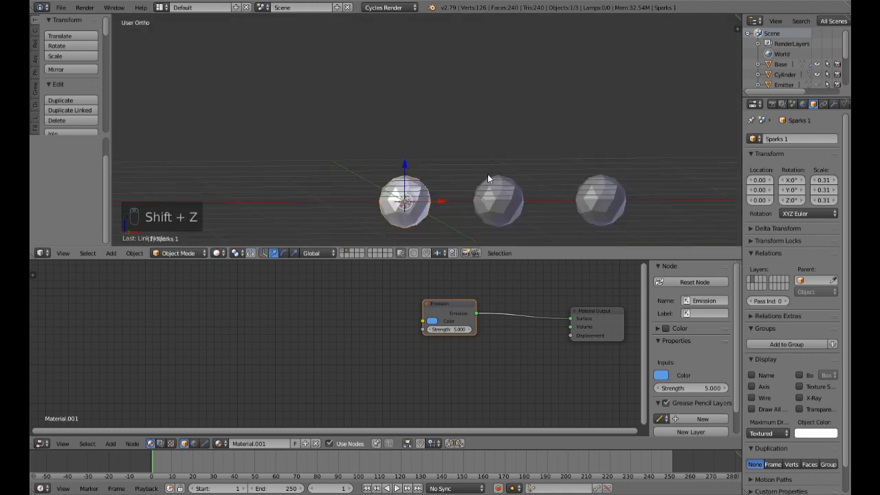
Step: Assign the existing Material.001 to Sparks 2
{"action": "right_click", "coordinate": [614, 201]}
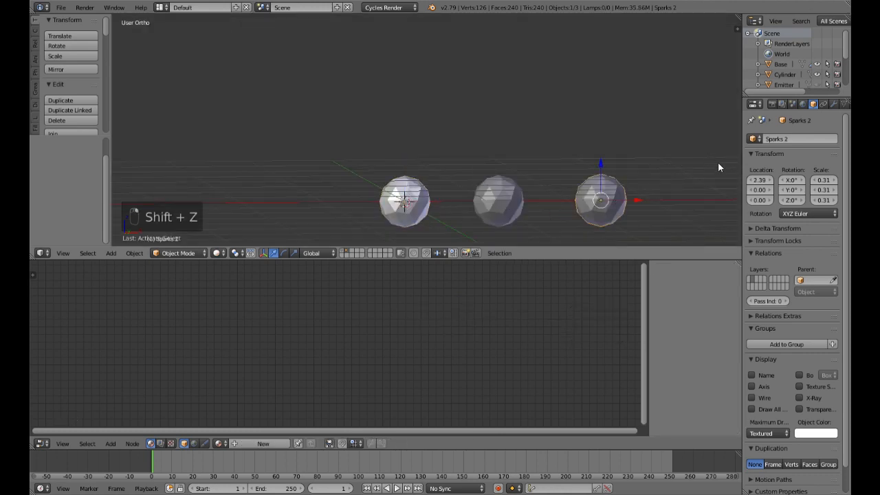
{"action": "left_click", "coordinate": [219, 444]}
{"action": "left_click", "coordinate": [247, 349]}
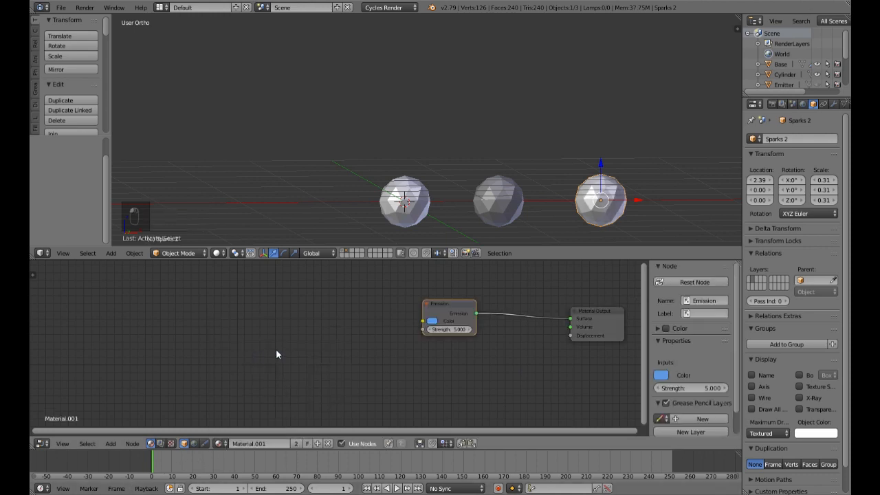
Step: Try a magenta Emission colour on Sparks 2's material, preview it rendered, and undo the colour change
{"action": "left_click", "coordinate": [433, 320]}
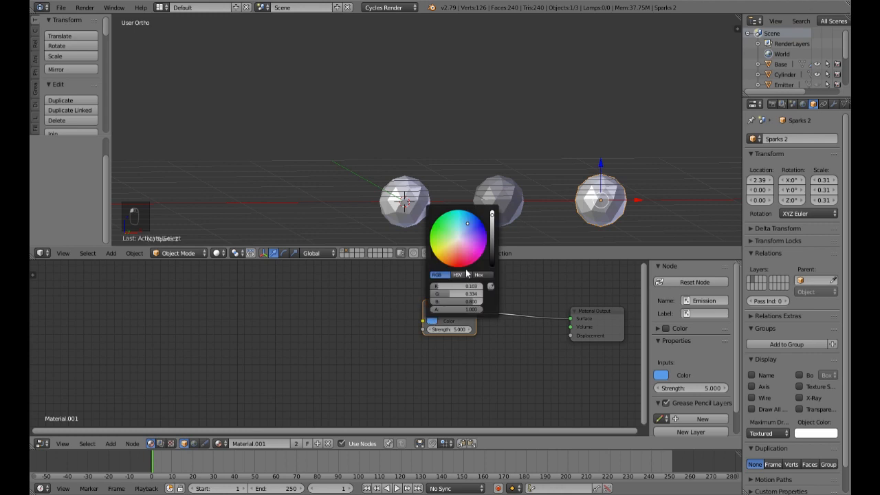
{"action": "left_click", "coordinate": [475, 250]}
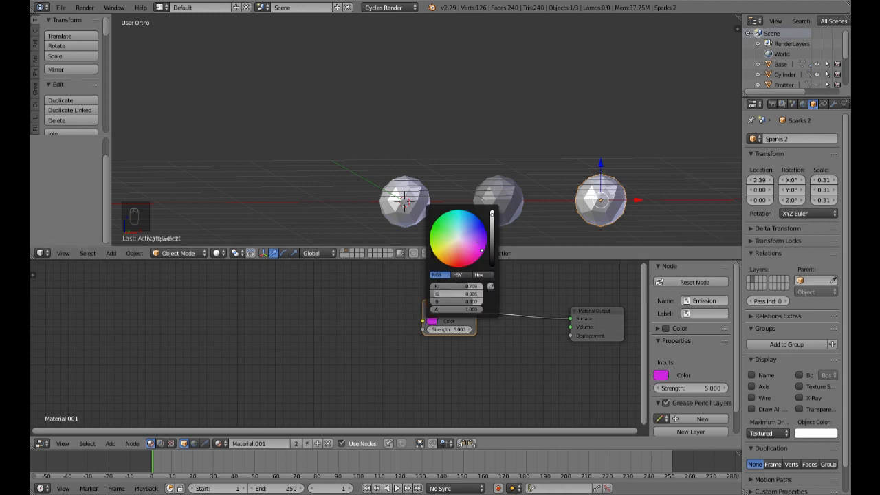
{"action": "key", "text": "shift+z"}
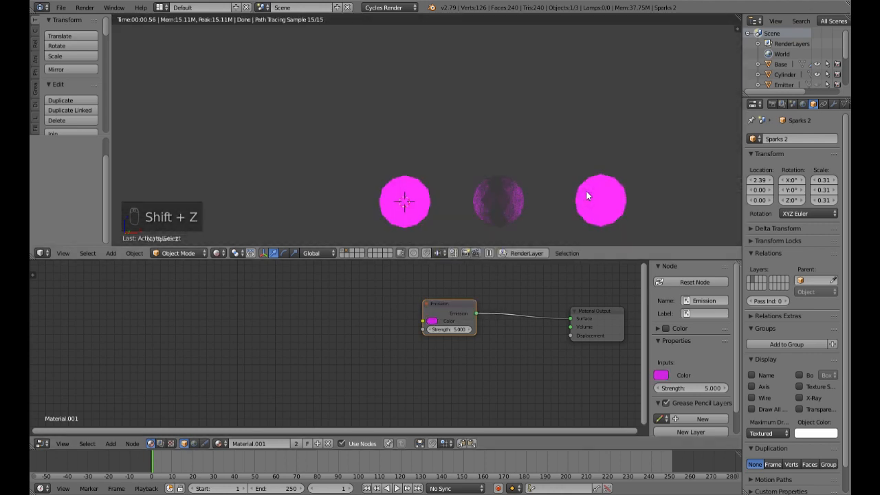
{"action": "key", "text": "shift+z"}
{"action": "key", "text": "ctrl+z"}
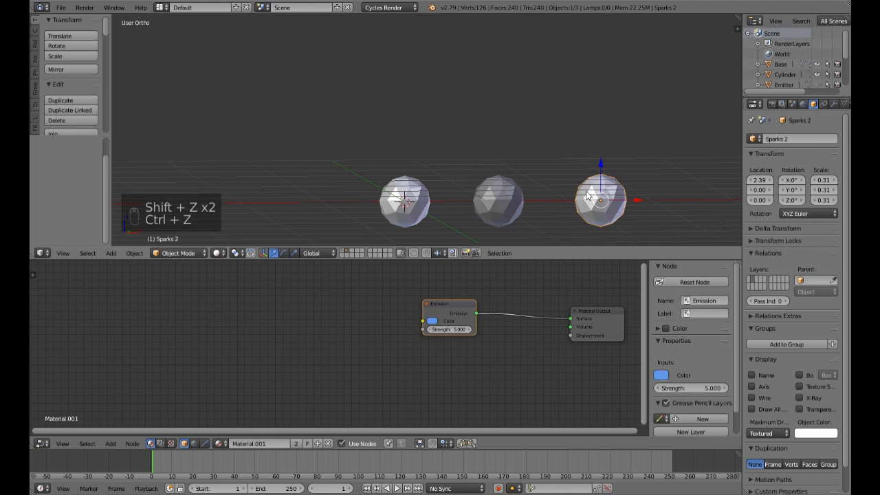
Step: Make Sparks 2's material a single-user copy, set its Emission colour to magenta (R 0.610, G 0.029, B 0.800), and preview it rendered
{"action": "scroll", "coordinate": [837, 106], "scroll_direction": "right", "scroll_amount": 2}
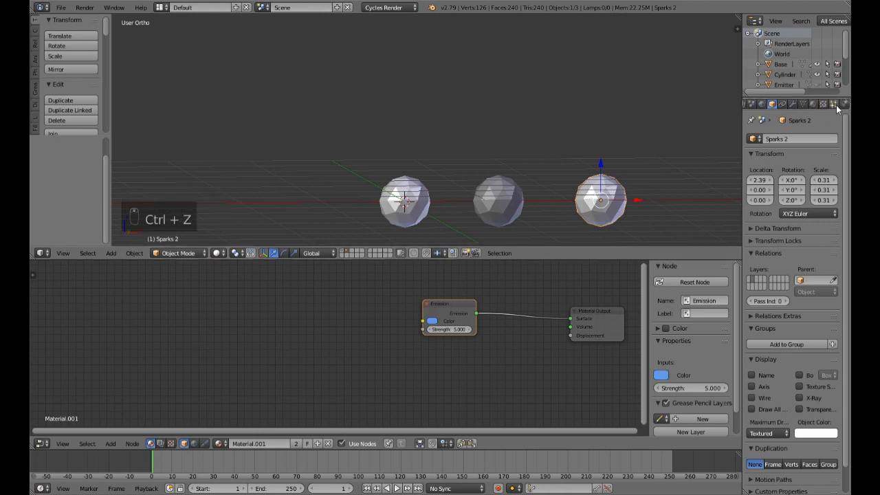
{"action": "left_click", "coordinate": [814, 104]}
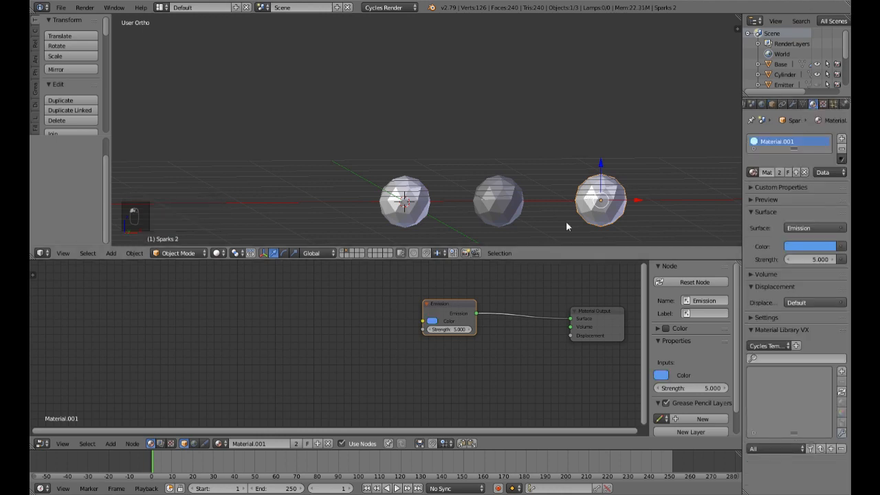
{"action": "left_click", "coordinate": [779, 172]}
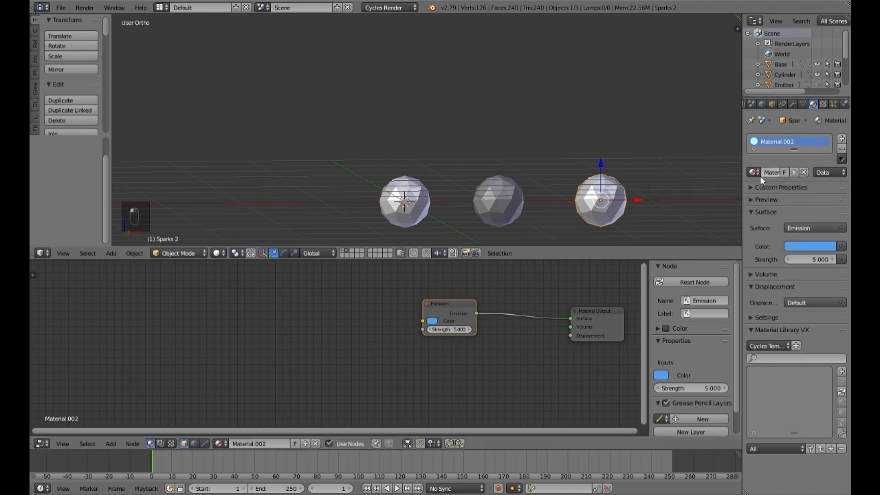
{"action": "left_click", "coordinate": [432, 322]}
{"action": "left_click", "coordinate": [479, 246]}
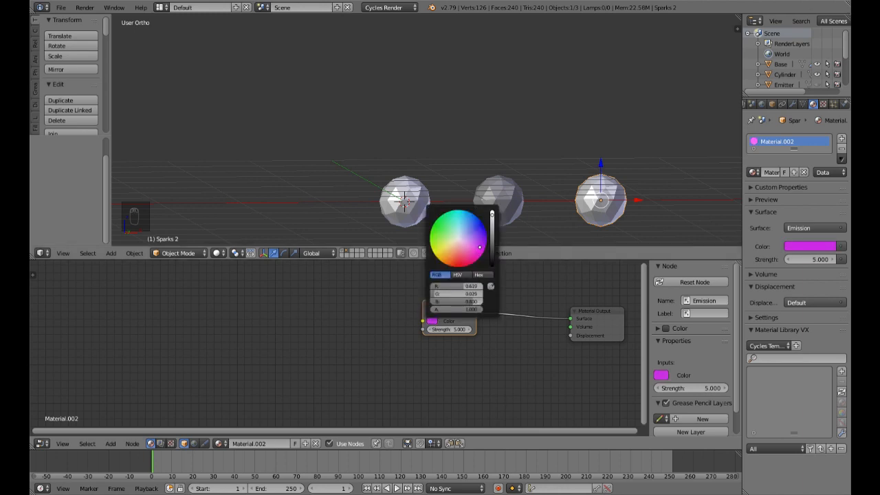
{"action": "key", "text": "shift+z"}
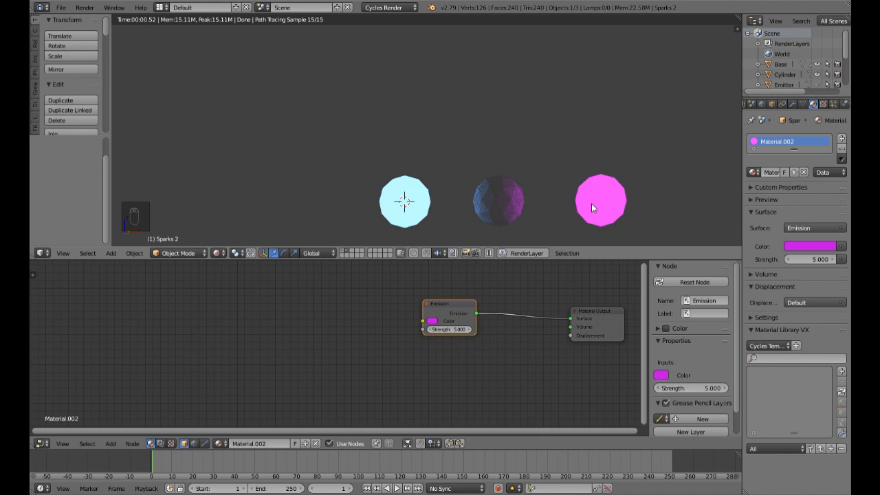
{"action": "key", "text": "shift+z"}
Step: Give Snow a single-user copy of Material.002 and move its Emission and Material Output nodes closer together
{"action": "right_click", "coordinate": [506, 206]}
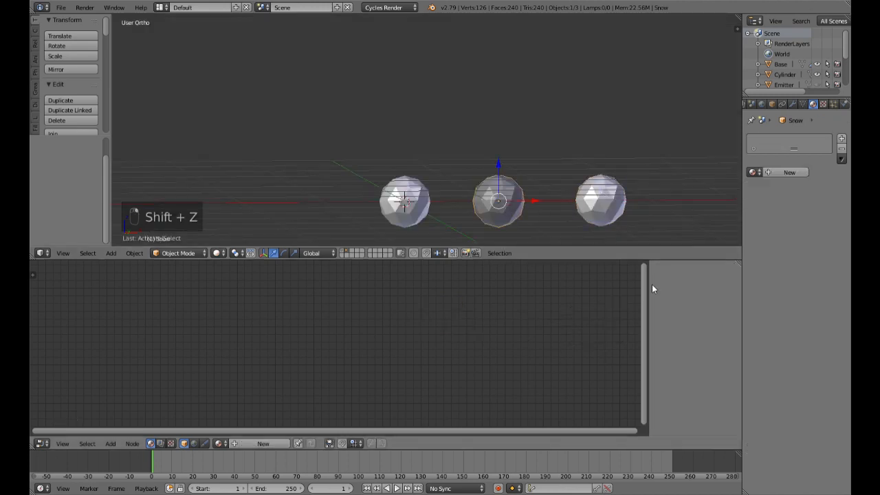
{"action": "left_click", "coordinate": [218, 443]}
{"action": "left_click", "coordinate": [255, 360]}
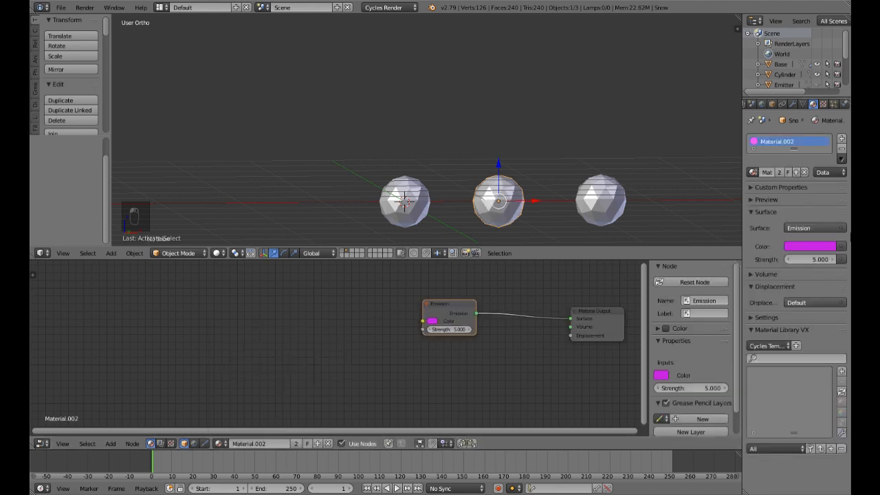
{"action": "left_click", "coordinate": [779, 174]}
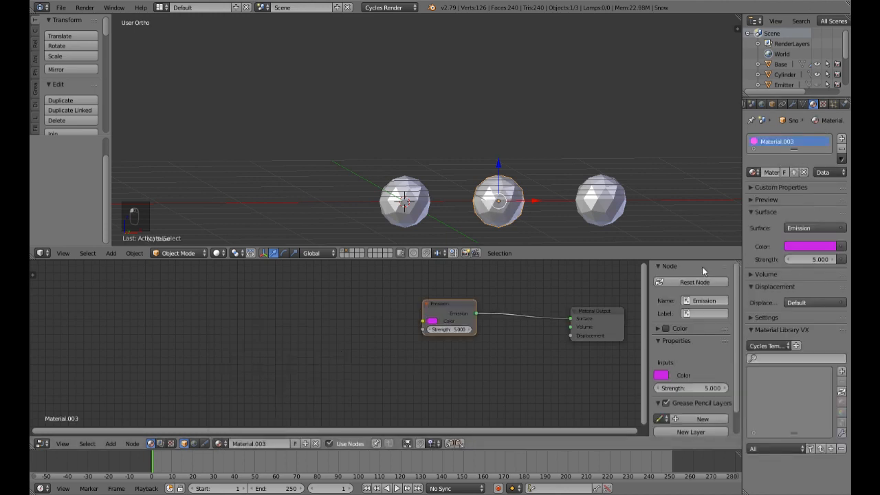
{"action": "left_click_drag", "start_coordinate": [460, 311], "coordinate": [436, 311]}
{"action": "left_click_drag", "start_coordinate": [606, 311], "coordinate": [561, 307]}
{"action": "left_click", "coordinate": [440, 310]}
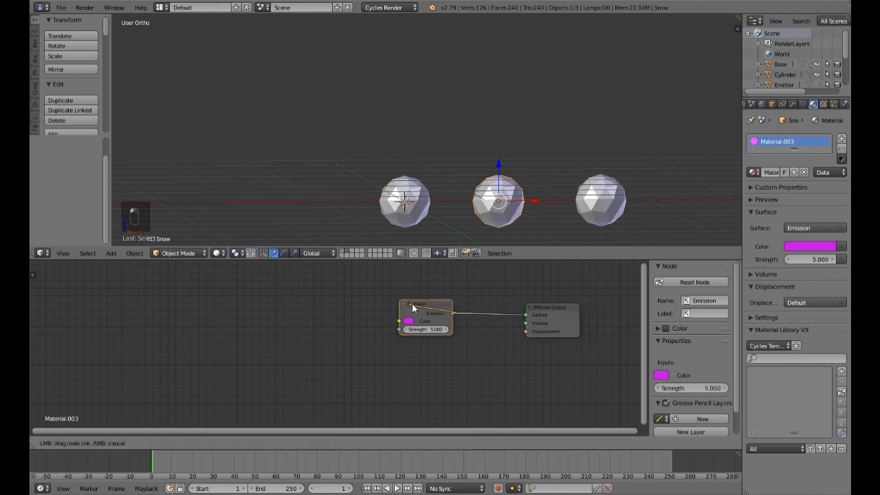
{"action": "left_click_drag", "start_coordinate": [436, 306], "coordinate": [466, 300]}
Step: Set the Snow material's Emission colour to white with strength 0.5, and preview it rendered
{"action": "left_click", "coordinate": [412, 319]}
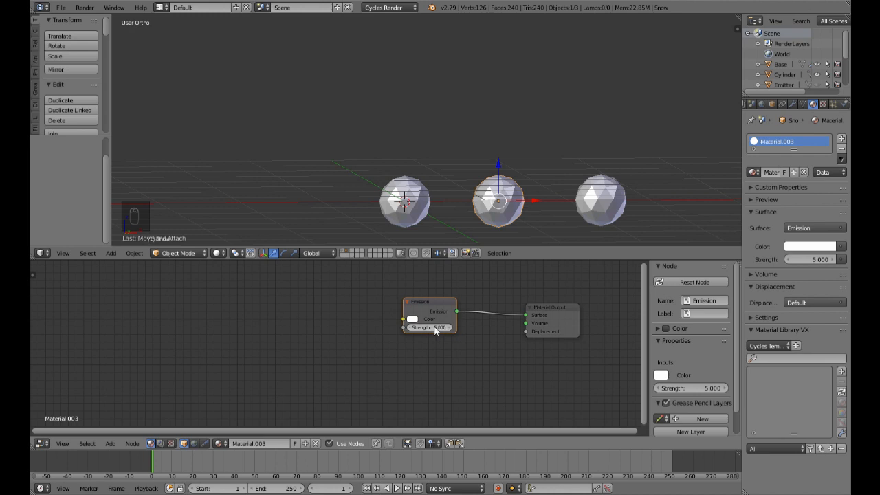
{"action": "key", "text": "BackSpace"}
{"action": "type", "text": ".5"}
{"action": "key", "text": "Return"}
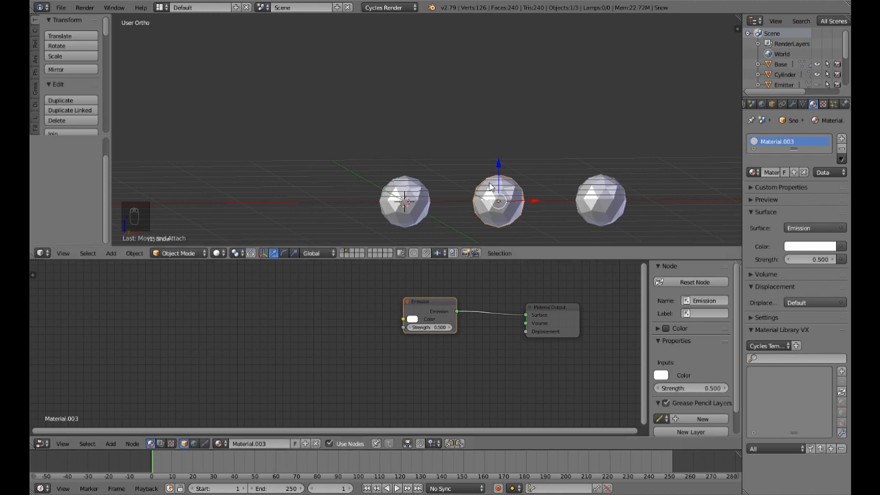
{"action": "key", "text": "shift+z"}
{"action": "key", "text": "shift+z"}
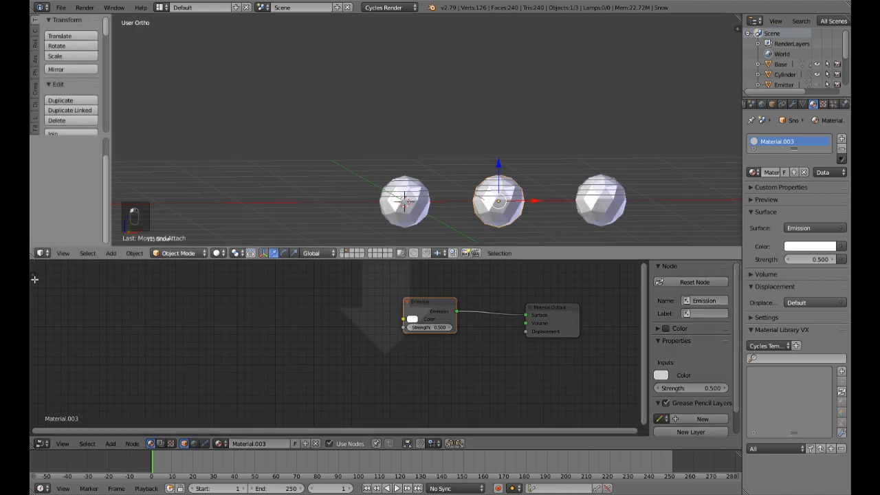
Step: Close the Node Editor area and show the layer holding the base, terrain and tree
{"action": "left_click_drag", "start_coordinate": [34, 279], "coordinate": [35, 279]}
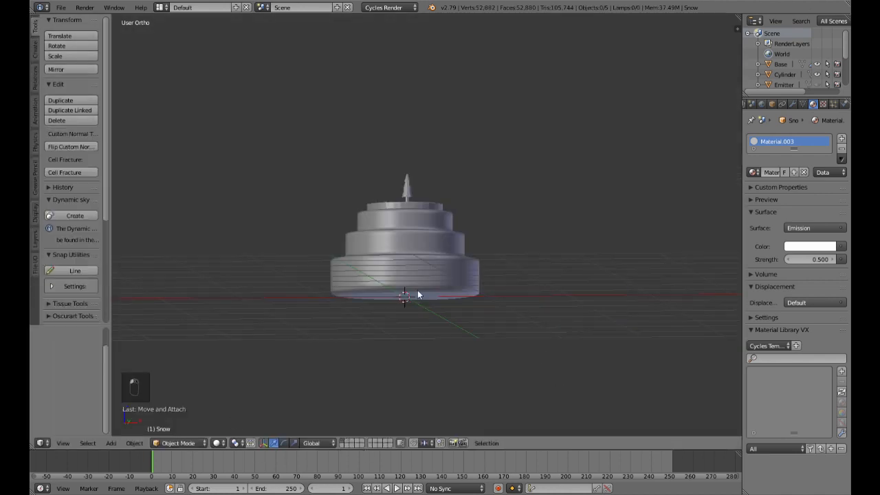
{"action": "middle_click_drag", "start_coordinate": [419, 294], "coordinate": [436, 270]}
{"action": "scroll", "coordinate": [457, 298], "scroll_direction": "up", "scroll_amount": 4}
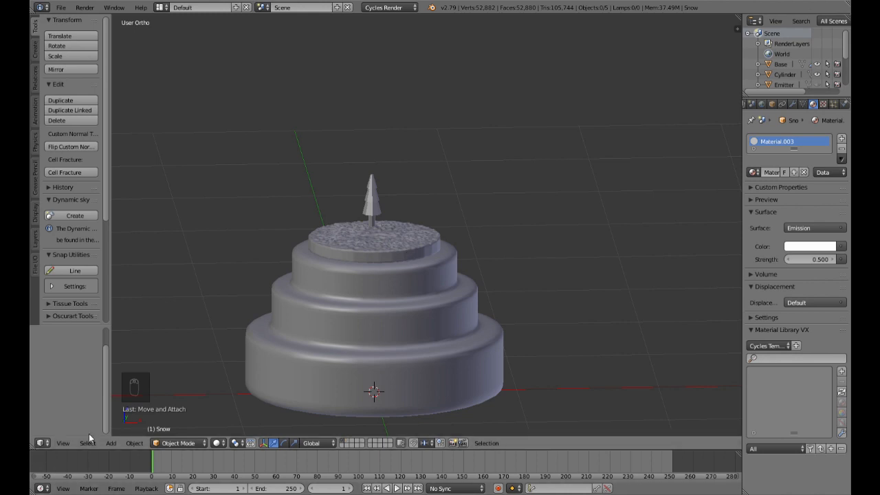
{"action": "middle_click_drag", "start_coordinate": [484, 272], "coordinate": [463, 292]}
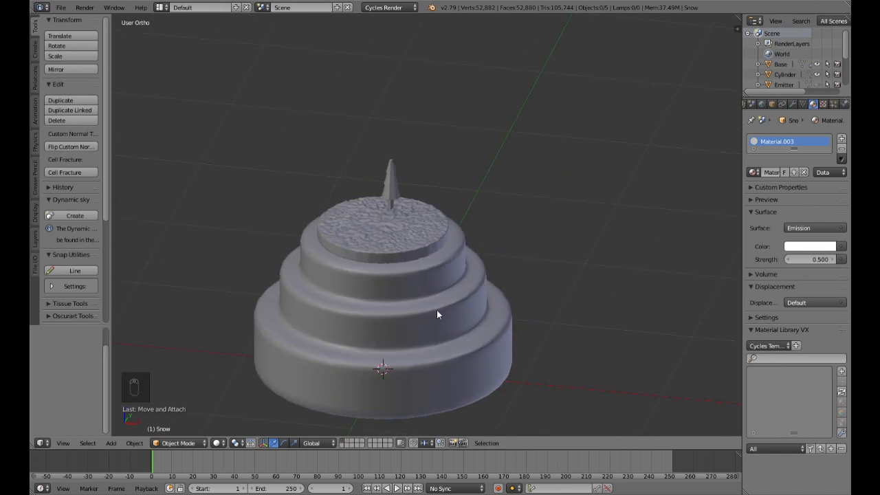
{"action": "scroll", "coordinate": [437, 310], "scroll_direction": "up", "scroll_amount": 4}
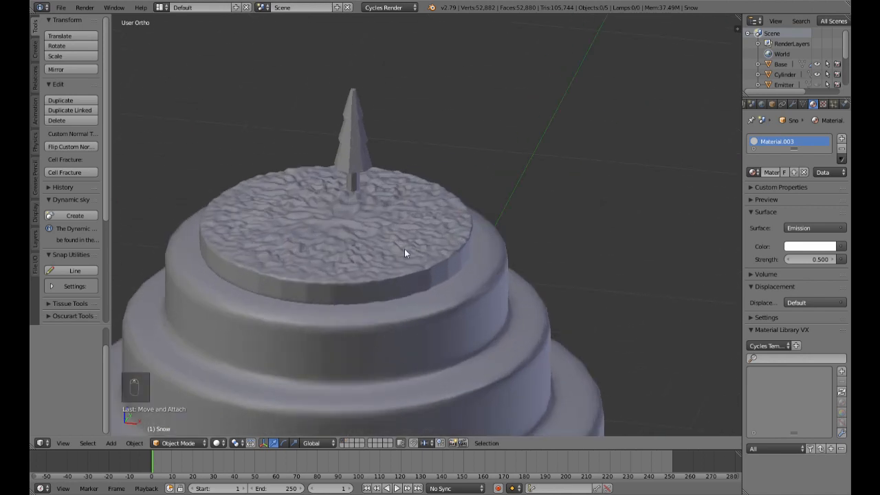
{"action": "scroll", "coordinate": [404, 253], "scroll_direction": "down", "scroll_amount": 4}
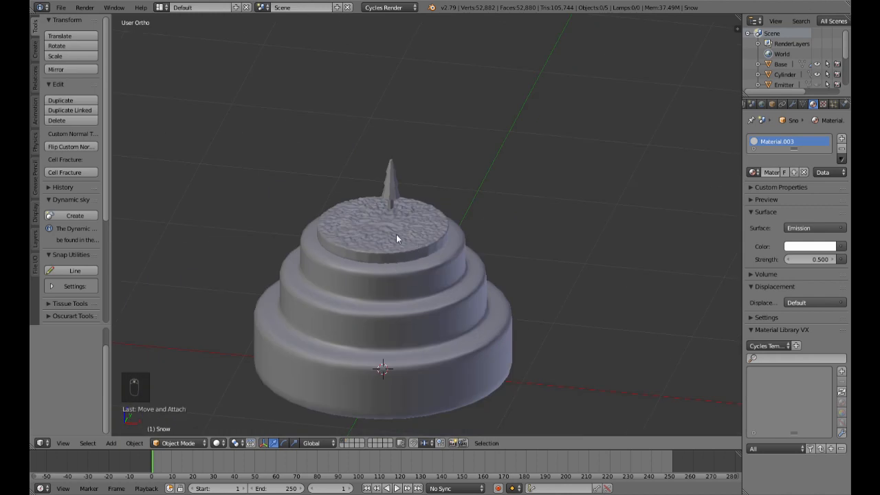
Step: Select the Terrain, open a Node Editor below the 3D view, and create a new material for it
{"action": "right_click", "coordinate": [396, 238]}
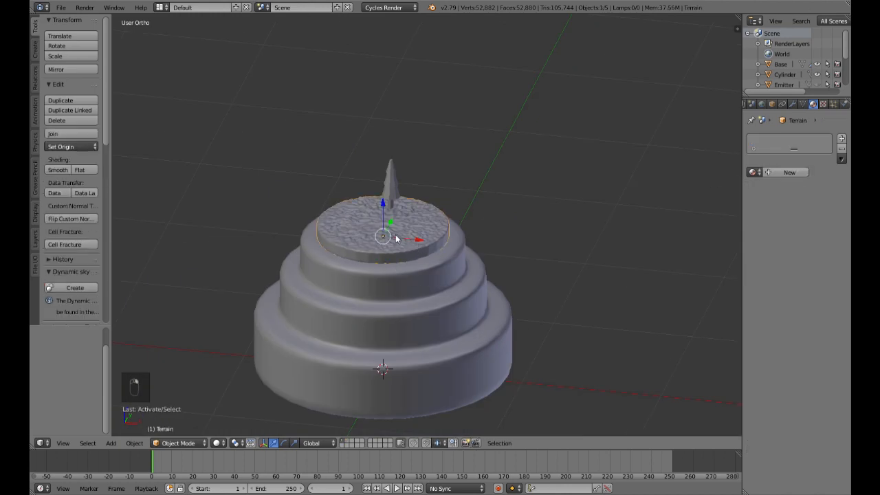
{"action": "left_click_drag", "start_coordinate": [33, 450], "coordinate": [33, 279]}
{"action": "left_click", "coordinate": [41, 443]}
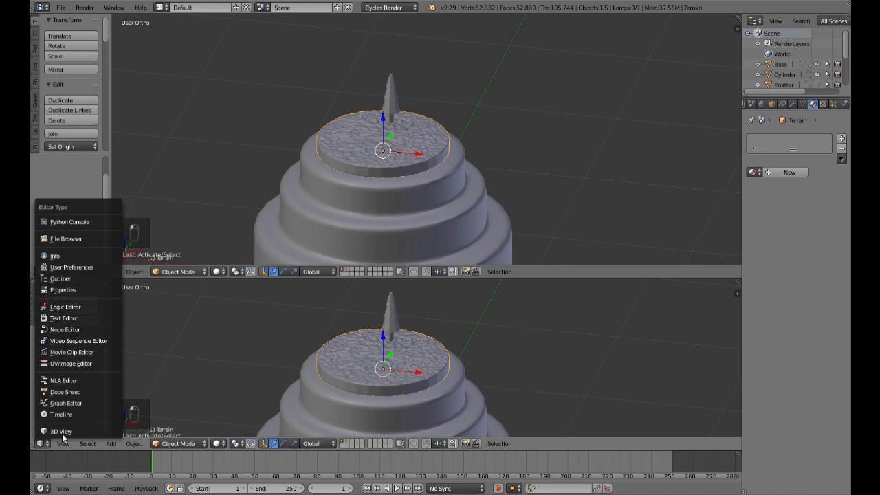
{"action": "left_click", "coordinate": [60, 329]}
{"action": "left_click", "coordinate": [266, 444]}
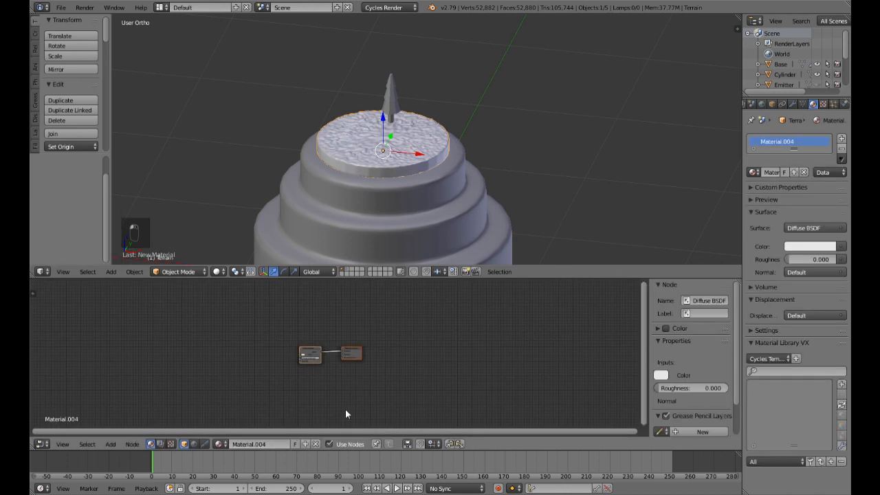
Step: Add a Noise Texture node to the Terrain material and connect its Fac output to the Displacement input of the Material Output
{"action": "left_click_drag", "start_coordinate": [356, 348], "coordinate": [446, 347]}
{"action": "left_click_drag", "start_coordinate": [310, 353], "coordinate": [389, 340]}
{"action": "scroll", "coordinate": [390, 371], "scroll_direction": "up", "scroll_amount": 2}
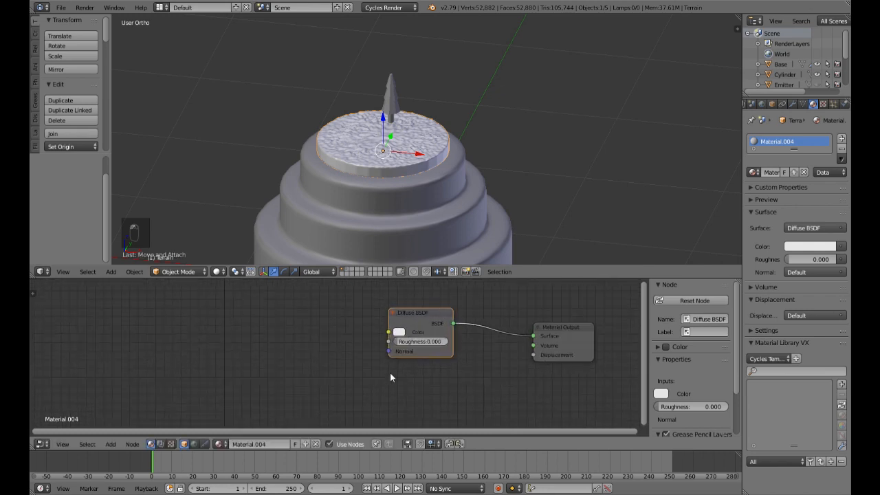
{"action": "middle_click_drag", "start_coordinate": [422, 373], "coordinate": [406, 395]}
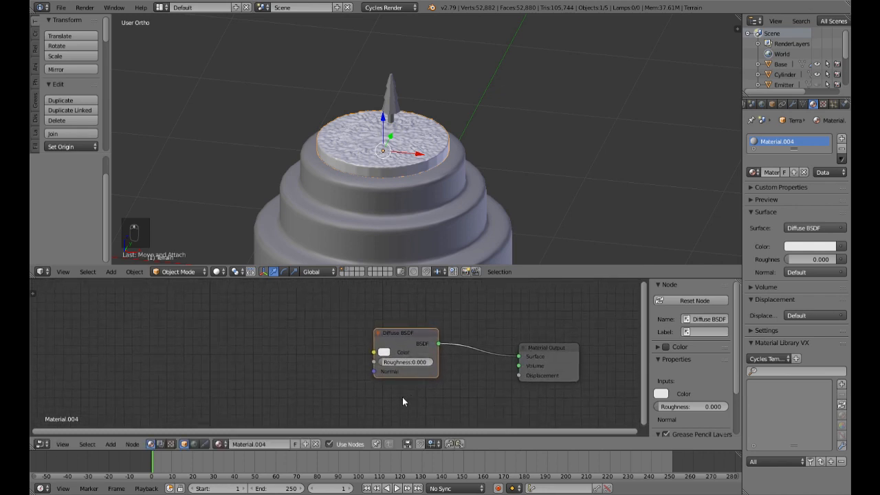
{"action": "key", "text": "shift+a"}
{"action": "mouse_move", "coordinate": [391, 408]}
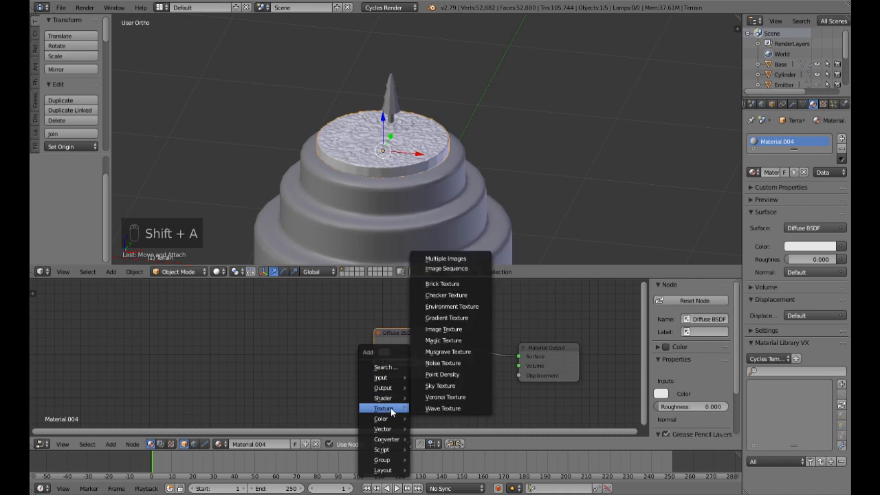
{"action": "left_click", "coordinate": [442, 363]}
{"action": "left_click", "coordinate": [301, 380]}
{"action": "left_click_drag", "start_coordinate": [367, 399], "coordinate": [518, 375]}
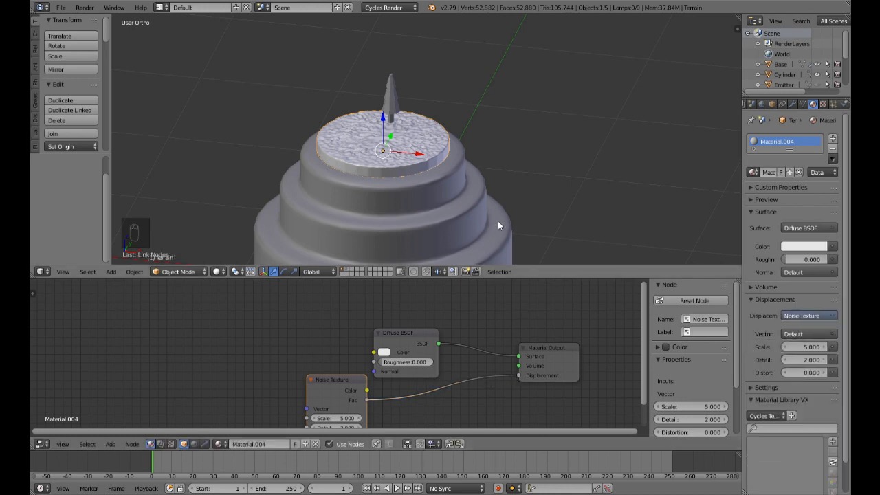
Step: Set the Noise Texture scale to 100 and check the terrain's displacement in the rendered preview
{"action": "key", "text": "shift+z"}
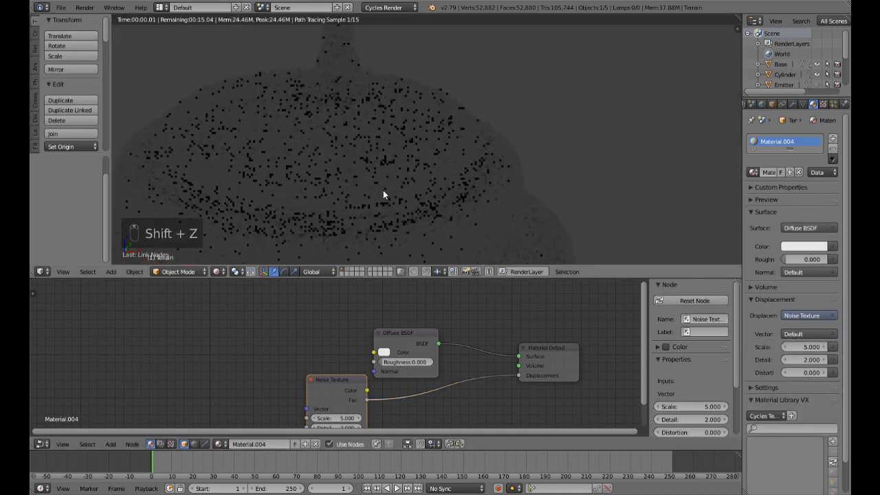
{"action": "middle_click_drag", "start_coordinate": [383, 191], "coordinate": [452, 150]}
{"action": "middle_click_drag", "start_coordinate": [336, 419], "coordinate": [325, 374]}
{"action": "left_click", "coordinate": [324, 374]}
{"action": "type", "text": "100"}
{"action": "key", "text": "Return"}
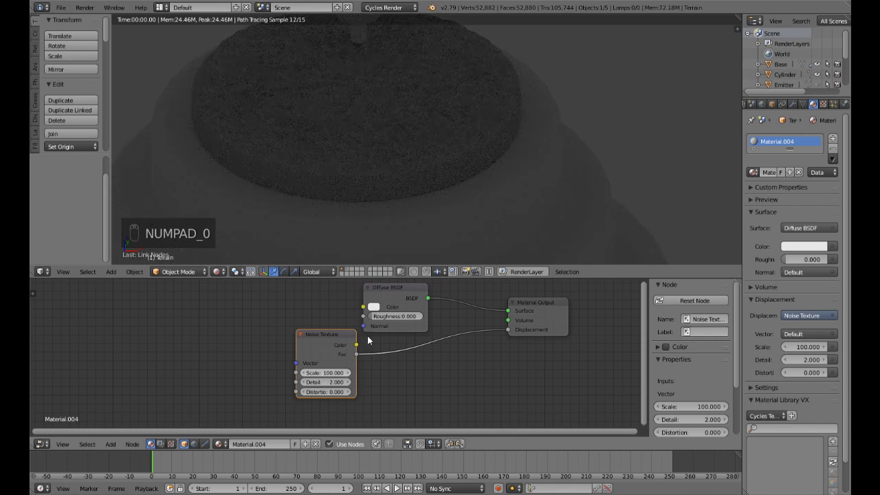
{"action": "key", "text": "shift+z"}
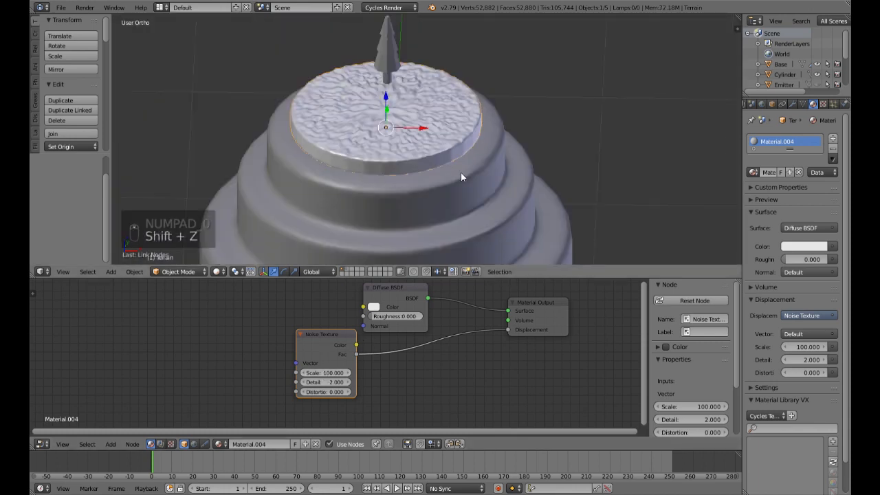
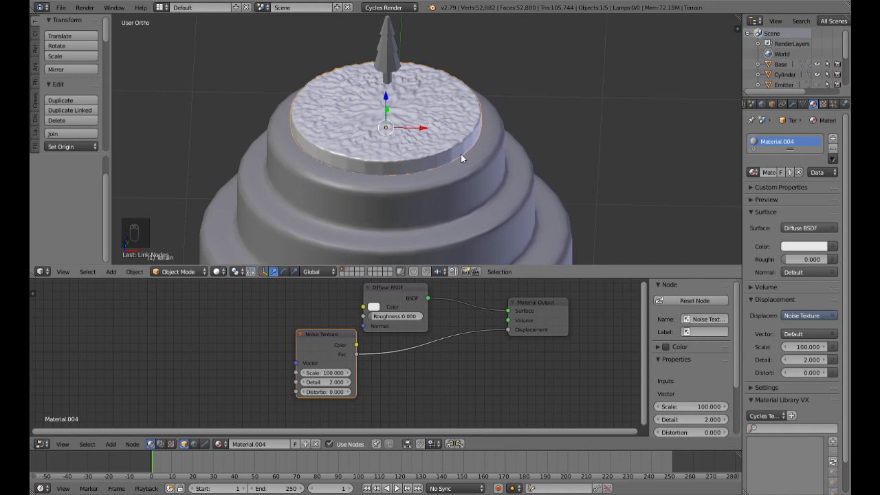
Step: Enter mesh editing on the tree and grow the selection from the trunk's bottom vertices to the whole trunk
{"action": "right_click", "coordinate": [386, 45]}
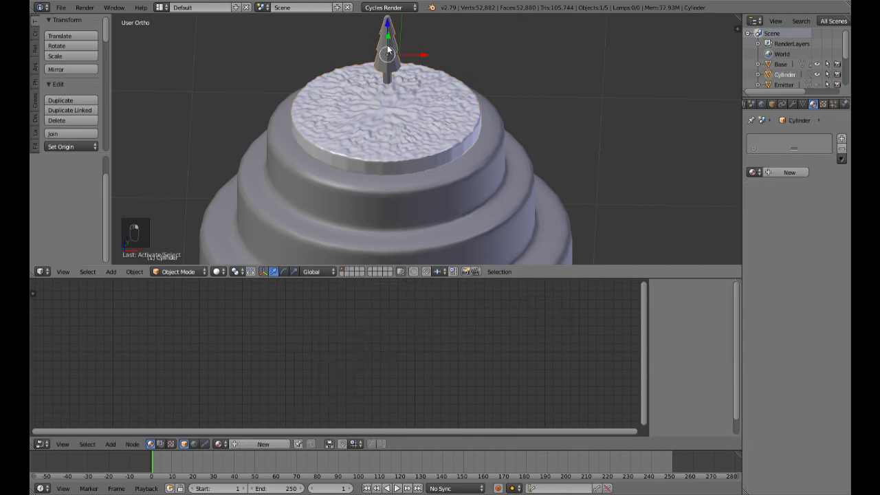
{"action": "middle_click_drag", "start_coordinate": [551, 203], "coordinate": [551, 168]}
{"action": "key", "text": "KP_1"}
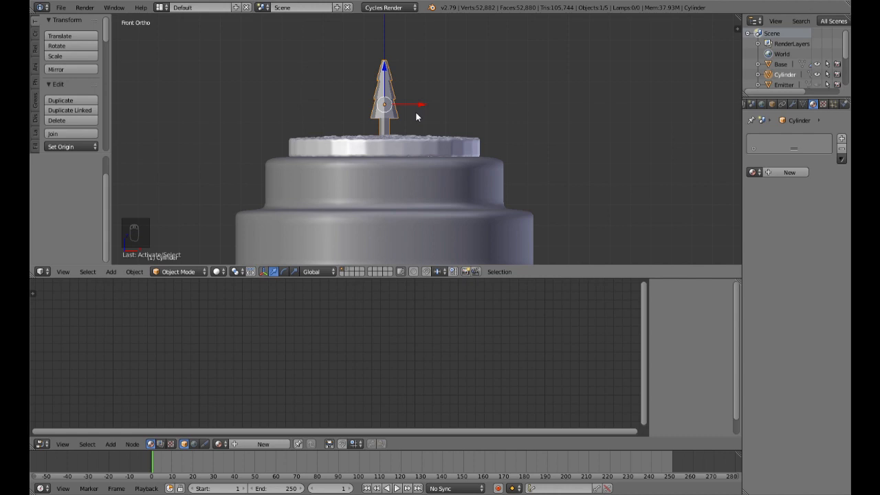
{"action": "key", "text": "Tab"}
{"action": "scroll", "coordinate": [413, 117], "scroll_direction": "up", "scroll_amount": 3}
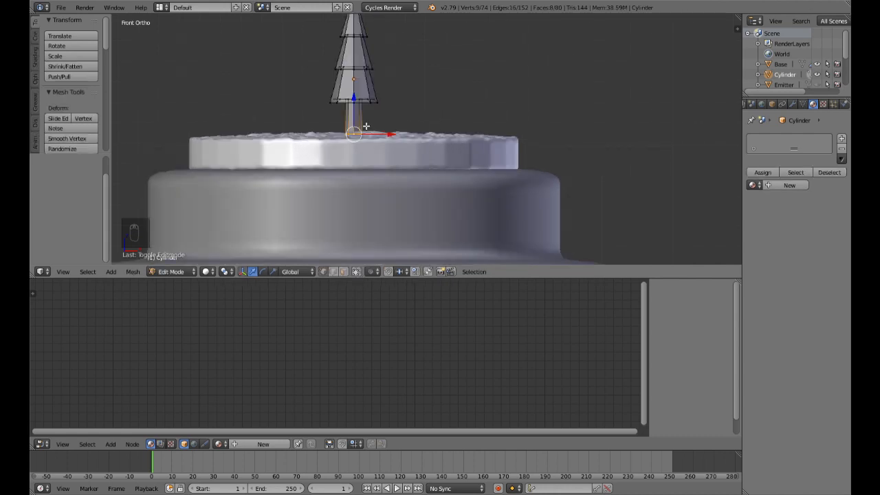
{"action": "middle_click_drag", "start_coordinate": [346, 119], "coordinate": [347, 142]}
{"action": "scroll", "coordinate": [354, 110], "scroll_direction": "up", "scroll_amount": 3}
{"action": "middle_click_drag", "start_coordinate": [361, 83], "coordinate": [394, 121], "text": "shift"}
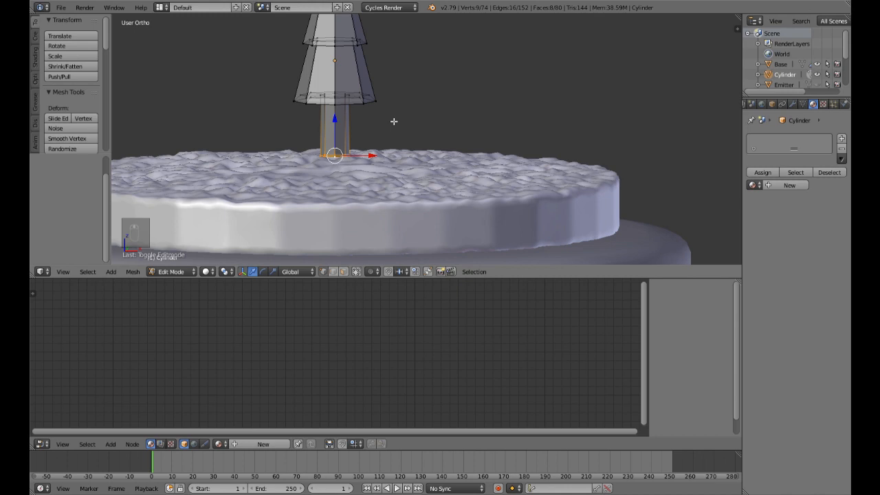
{"action": "key", "text": "ctrl+KP_Add"}
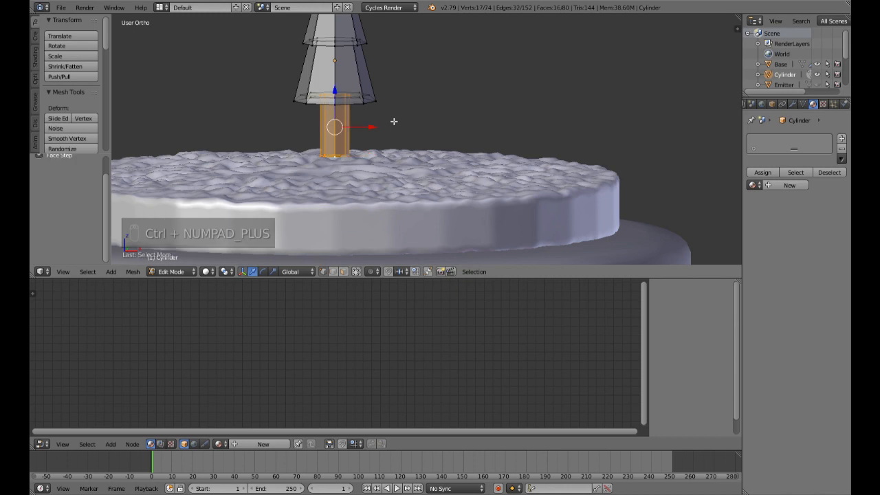
{"action": "key", "text": "KP_1"}
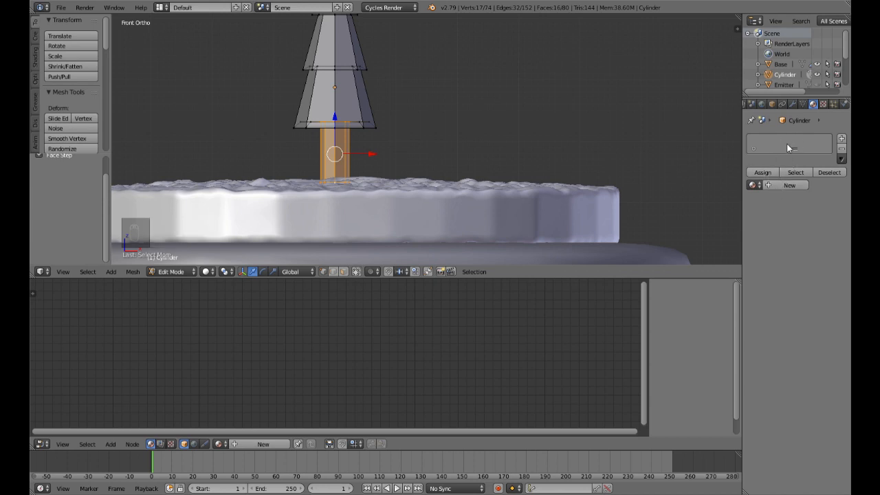
{"action": "scroll", "coordinate": [359, 105], "scroll_direction": "down", "scroll_amount": 3}
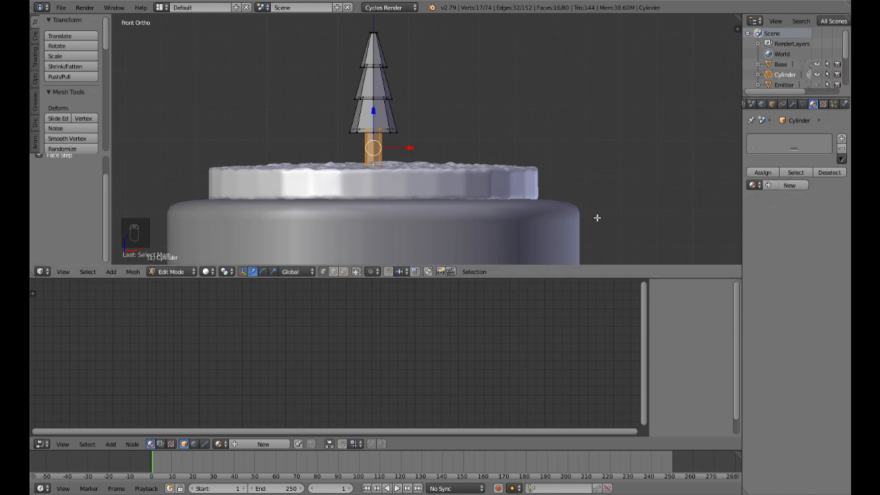
Step: Create a new material for the tree and set its Diffuse BSDF colour to a very dark brown
{"action": "left_click", "coordinate": [779, 184]}
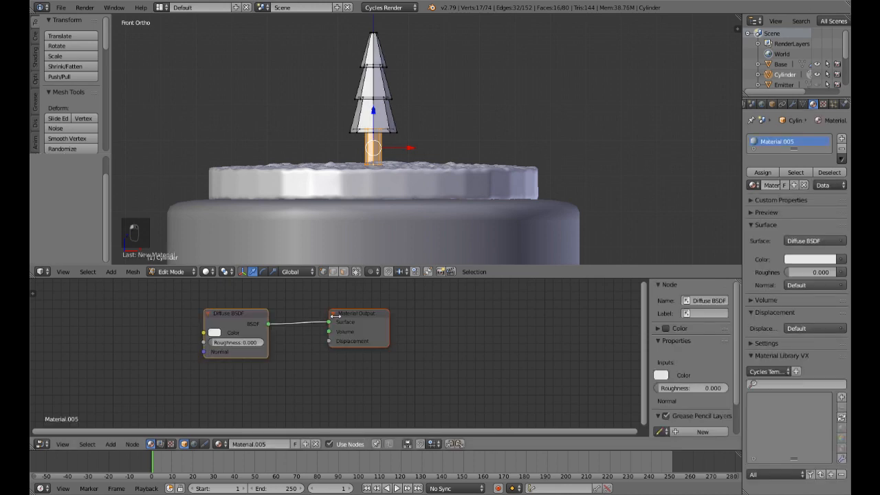
{"action": "left_click_drag", "start_coordinate": [373, 314], "coordinate": [464, 314]}
{"action": "left_click", "coordinate": [214, 332]}
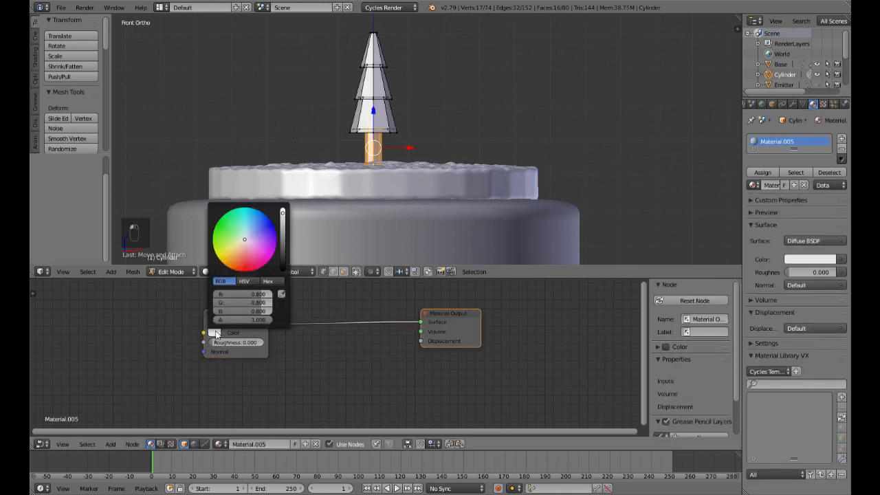
{"action": "left_click", "coordinate": [242, 253]}
{"action": "left_click", "coordinate": [236, 270]}
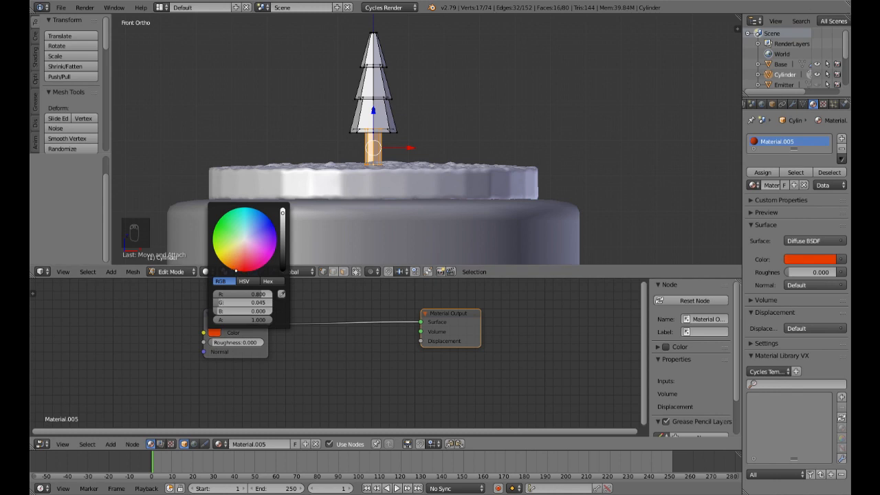
{"action": "left_click", "coordinate": [283, 262]}
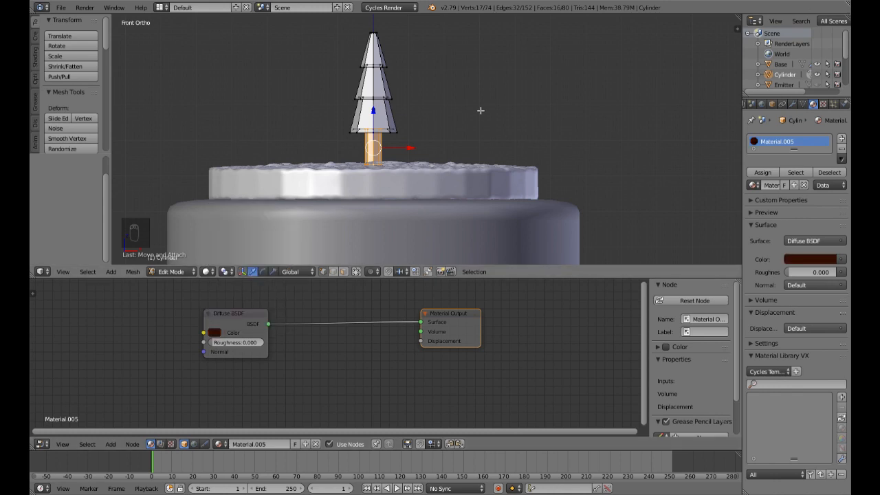
Step: Check the brown material in the rendered preview and assign it to the selected trunk faces
{"action": "key", "text": "shift+z"}
{"action": "scroll", "coordinate": [460, 124], "scroll_direction": "up", "scroll_amount": 4}
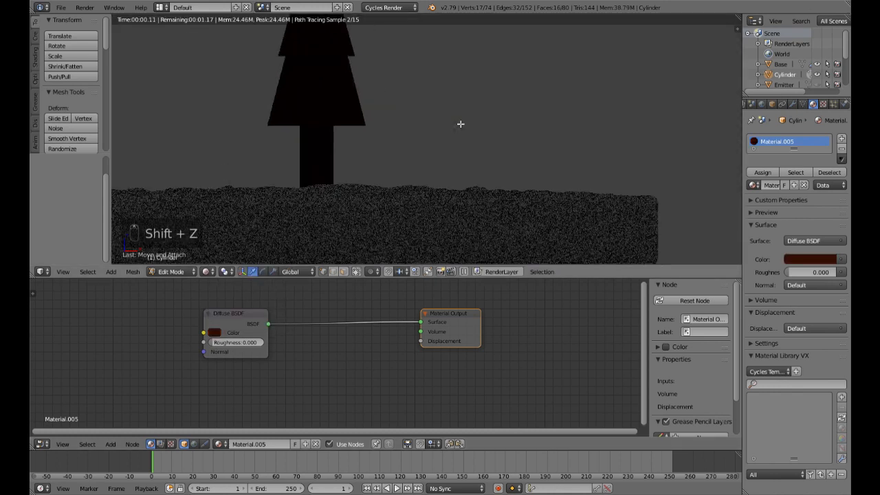
{"action": "key", "text": "shift+z"}
{"action": "left_click", "coordinate": [762, 172]}
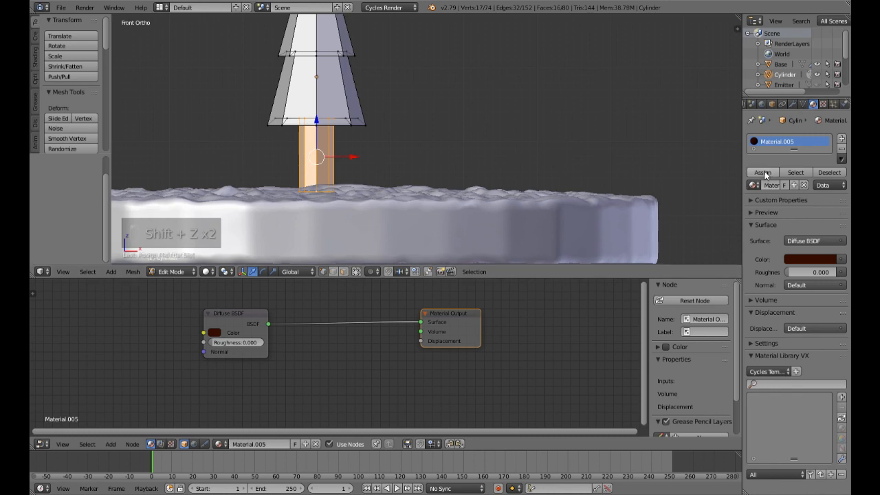
Step: Invert the selection to the tree's foliage and create a new material in a second material slot
{"action": "scroll", "coordinate": [426, 161], "scroll_direction": "down", "scroll_amount": 4}
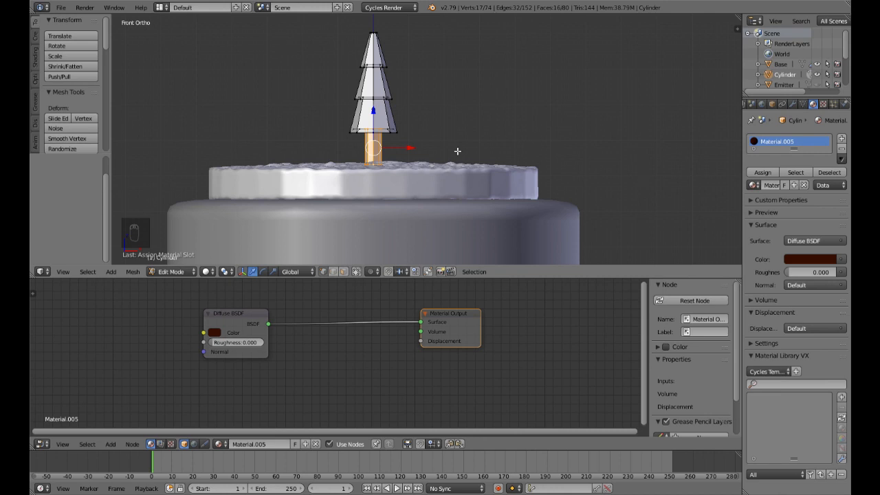
{"action": "key", "text": "ctrl+i"}
{"action": "scroll", "coordinate": [447, 138], "scroll_direction": "up", "scroll_amount": 4}
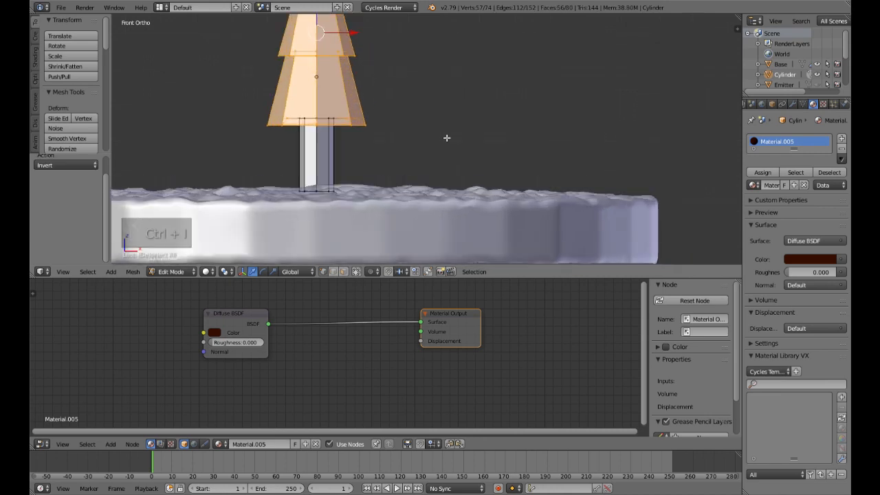
{"action": "scroll", "coordinate": [446, 138], "scroll_direction": "down", "scroll_amount": 3}
{"action": "mouse_move", "coordinate": [441, 128]}
{"action": "middle_mouse_down"}
{"action": "mouse_move", "coordinate": [431, 157]}
{"action": "mouse_move", "coordinate": [442, 121]}
{"action": "mouse_move", "coordinate": [440, 135]}
{"action": "middle_mouse_up"}
{"action": "key", "text": "KP_1"}
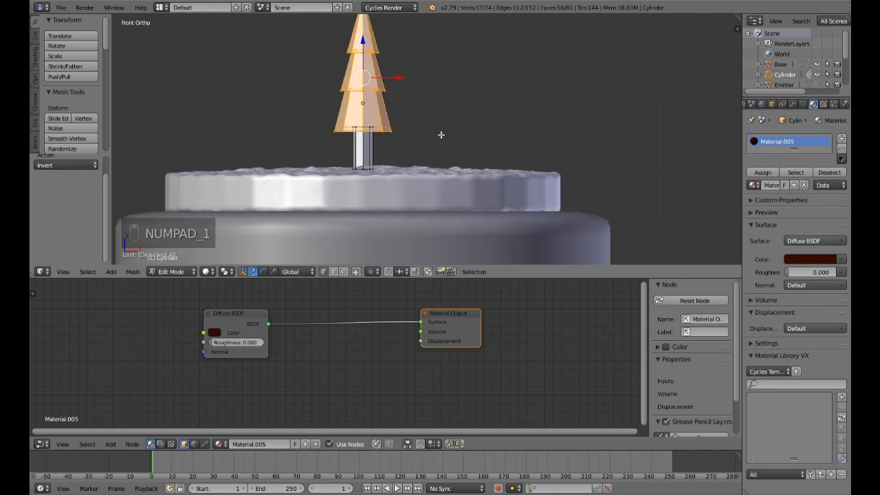
{"action": "left_click", "coordinate": [841, 138]}
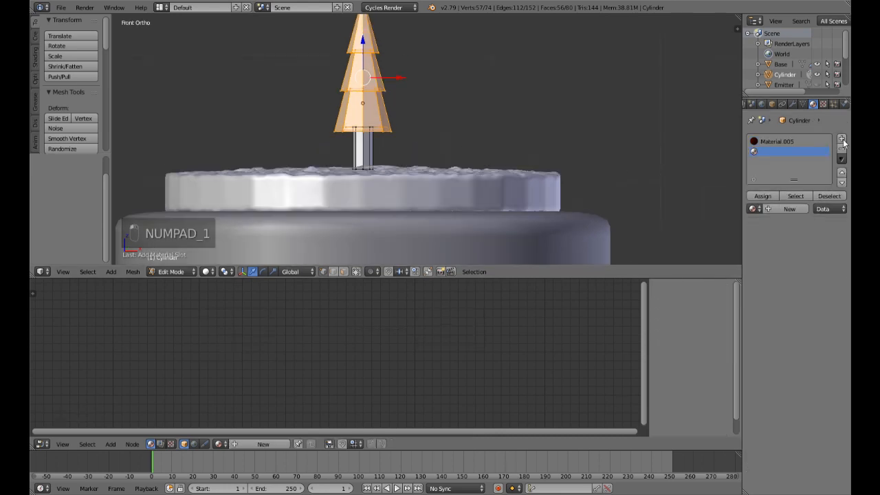
{"action": "left_click", "coordinate": [773, 209]}
Step: Set the second material's Diffuse colour to dark green, assign it to the foliage, and finish editing the tree mesh
{"action": "left_click", "coordinate": [214, 335]}
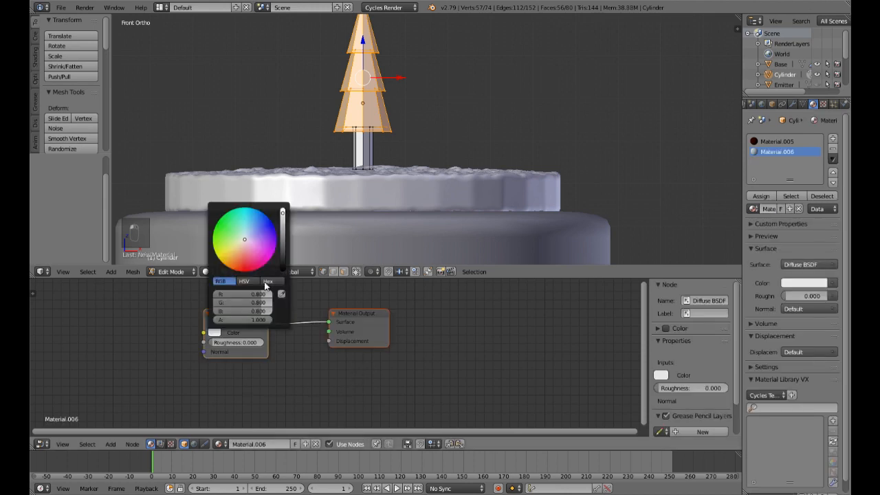
{"action": "left_click_drag", "start_coordinate": [244, 244], "coordinate": [225, 237]}
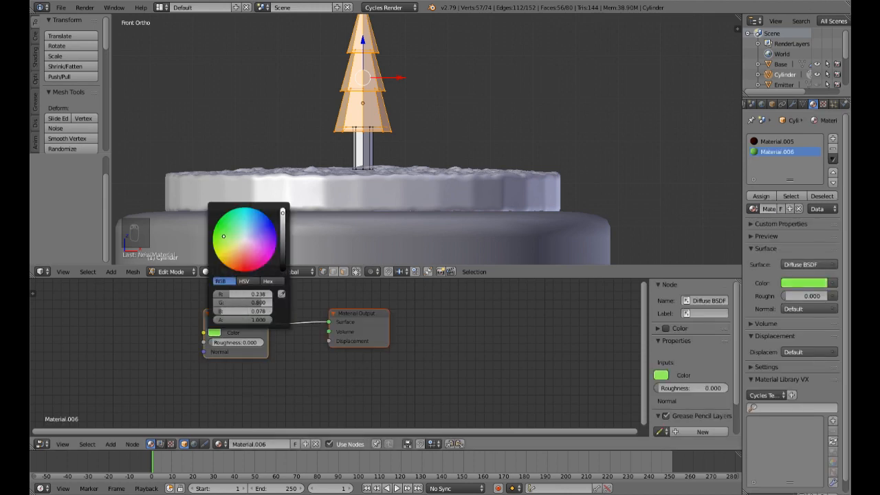
{"action": "left_click_drag", "start_coordinate": [281, 216], "coordinate": [284, 247]}
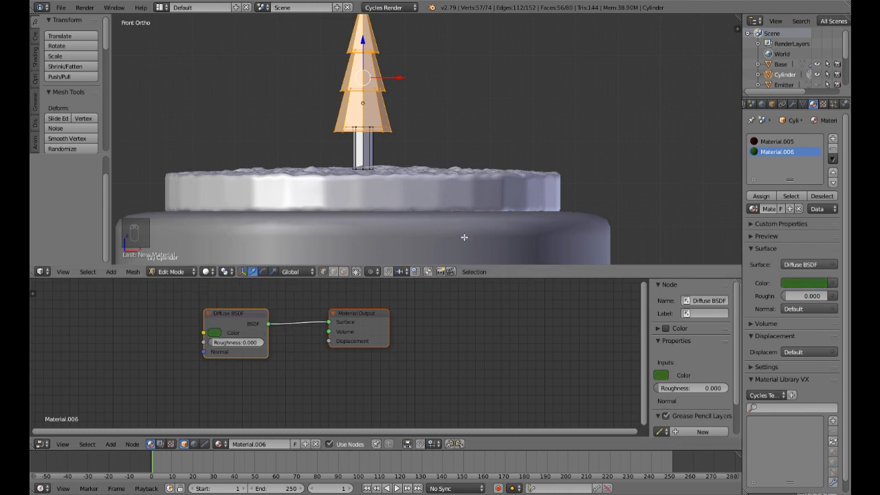
{"action": "left_click", "coordinate": [761, 197]}
{"action": "key", "text": "shift+z"}
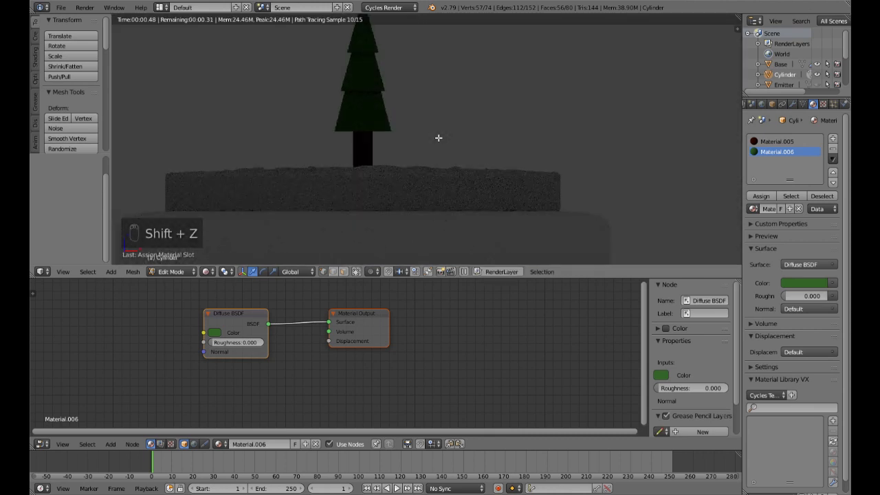
{"action": "key", "text": "shift+z"}
{"action": "scroll", "coordinate": [439, 137], "scroll_direction": "down", "scroll_amount": 3}
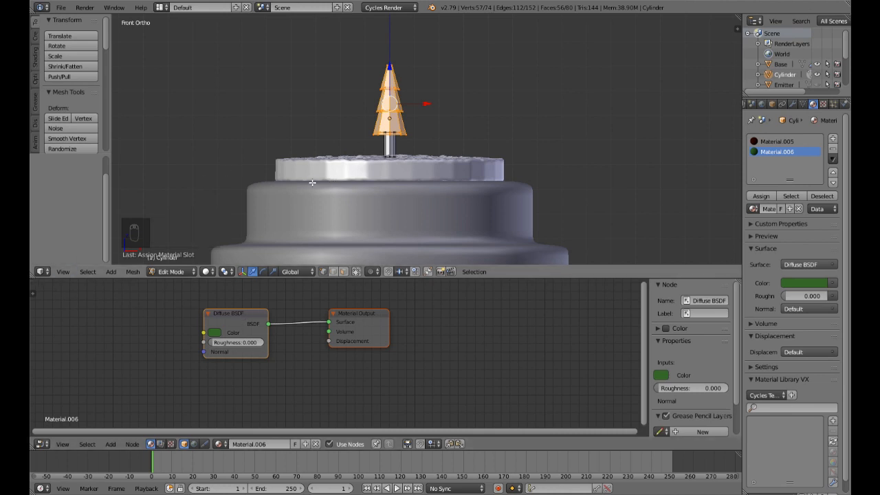
{"action": "key", "text": "Tab"}
Step: Duplicate the tree, scale the copy down, and place it on the terrain to the left of the original, nearer the front
{"action": "middle_click_drag", "start_coordinate": [324, 190], "coordinate": [426, 163]}
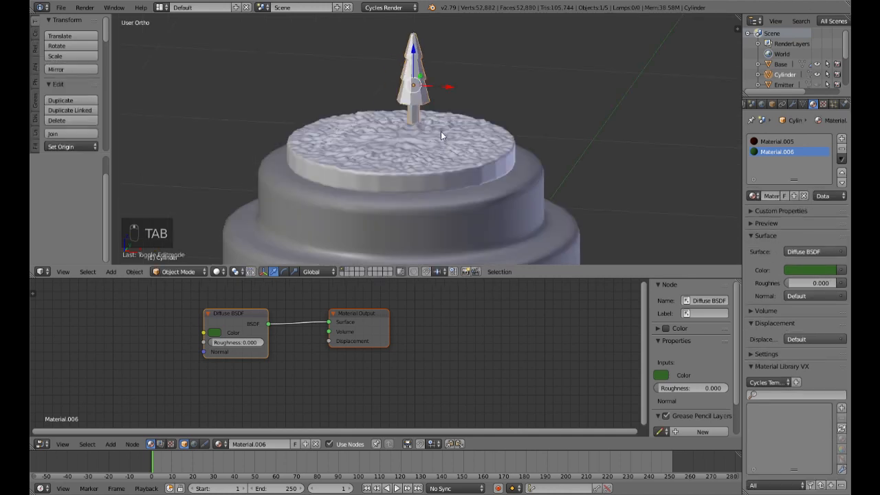
{"action": "key", "text": "shift+d"}
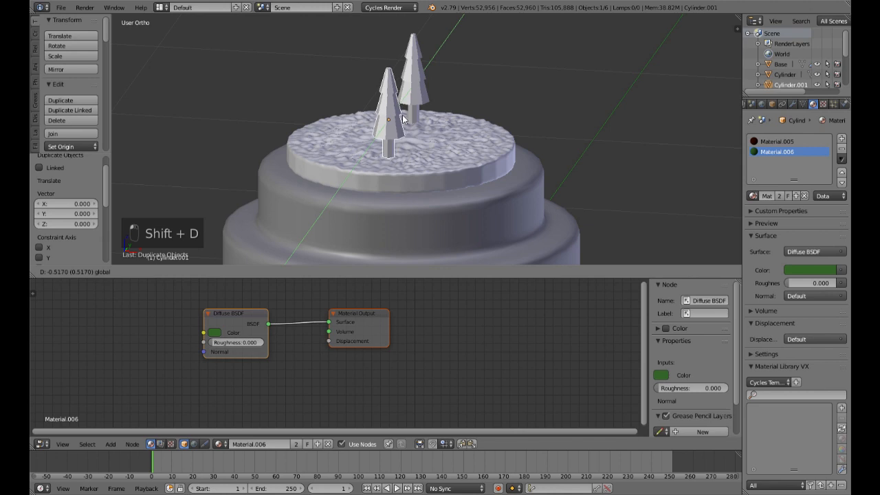
{"action": "left_click", "coordinate": [407, 130]}
{"action": "left_click_drag", "start_coordinate": [427, 121], "coordinate": [376, 120]}
{"action": "left_click_drag", "start_coordinate": [345, 84], "coordinate": [346, 88]}
{"action": "key", "text": "s"}
{"action": "left_click", "coordinate": [447, 152]}
{"action": "left_click_drag", "start_coordinate": [342, 81], "coordinate": [344, 89]}
Step: Duplicate the small tree and place the copy on the terrain's front right side
{"action": "key", "text": "shift+d"}
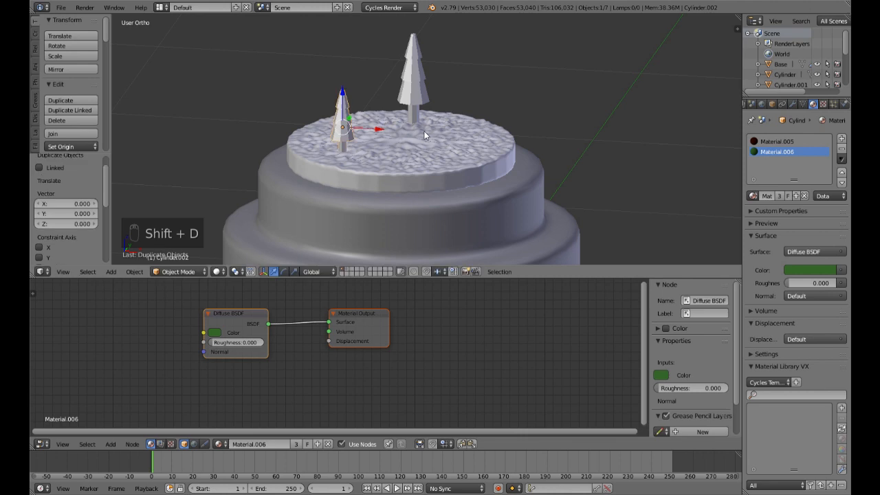
{"action": "left_click_drag", "start_coordinate": [488, 155], "coordinate": [489, 155]}
{"action": "middle_click_drag", "start_coordinate": [540, 182], "coordinate": [461, 215]}
{"action": "left_click_drag", "start_coordinate": [477, 148], "coordinate": [480, 142]}
{"action": "middle_click_drag", "start_coordinate": [493, 152], "coordinate": [504, 213]}
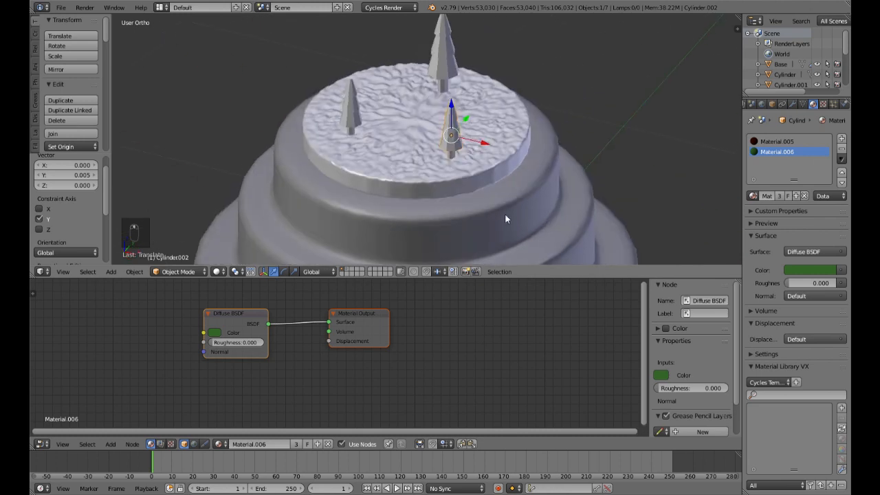
Step: Select the Base and create a new material for it
{"action": "scroll", "coordinate": [506, 214], "scroll_direction": "down", "scroll_amount": 4}
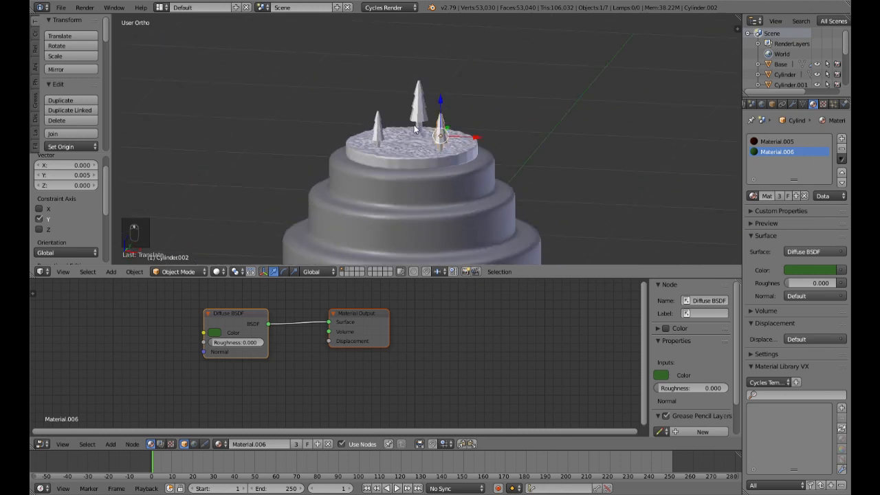
{"action": "right_click", "coordinate": [462, 224]}
{"action": "scroll", "coordinate": [553, 227], "scroll_direction": "down", "scroll_amount": 3}
{"action": "middle_click_drag", "start_coordinate": [548, 229], "coordinate": [532, 215]}
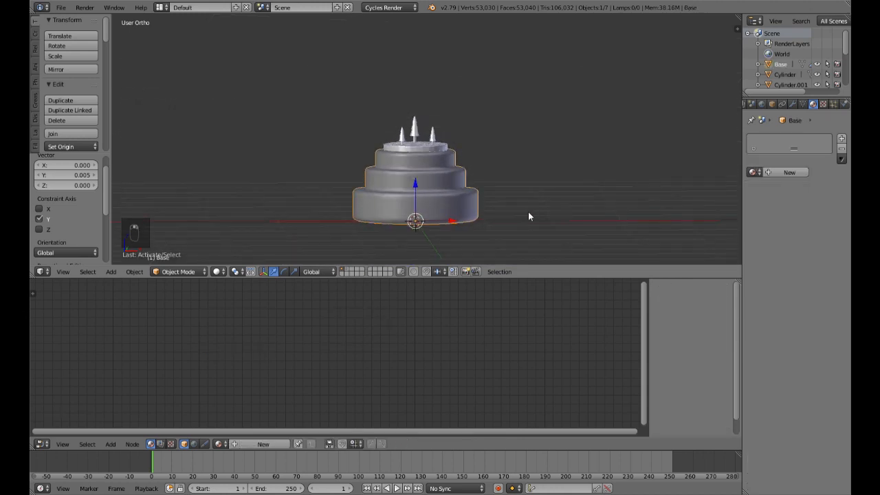
{"action": "scroll", "coordinate": [527, 212], "scroll_direction": "up", "scroll_amount": 4}
{"action": "scroll", "coordinate": [523, 215], "scroll_direction": "down", "scroll_amount": 3}
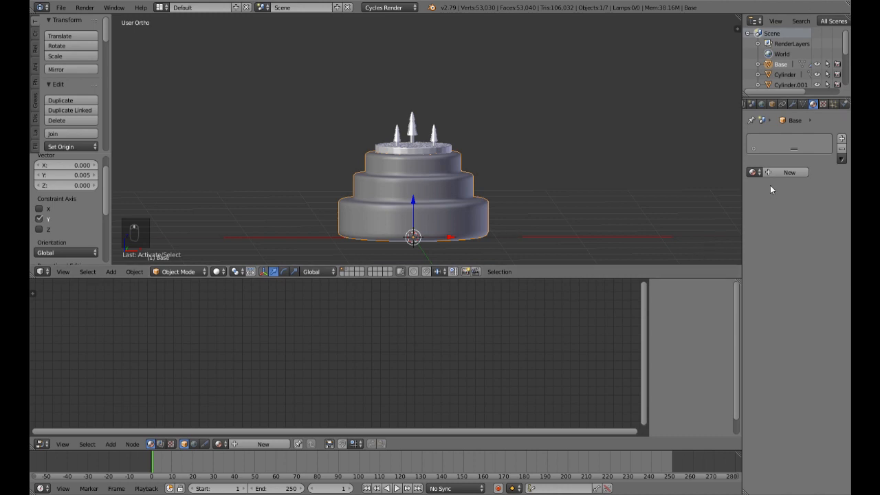
{"action": "left_click", "coordinate": [788, 172]}
Step: Enlarge the node editing area and rearrange the Diffuse BSDF and Material Output nodes, leaving space between them
{"action": "left_click_drag", "start_coordinate": [374, 319], "coordinate": [526, 329]}
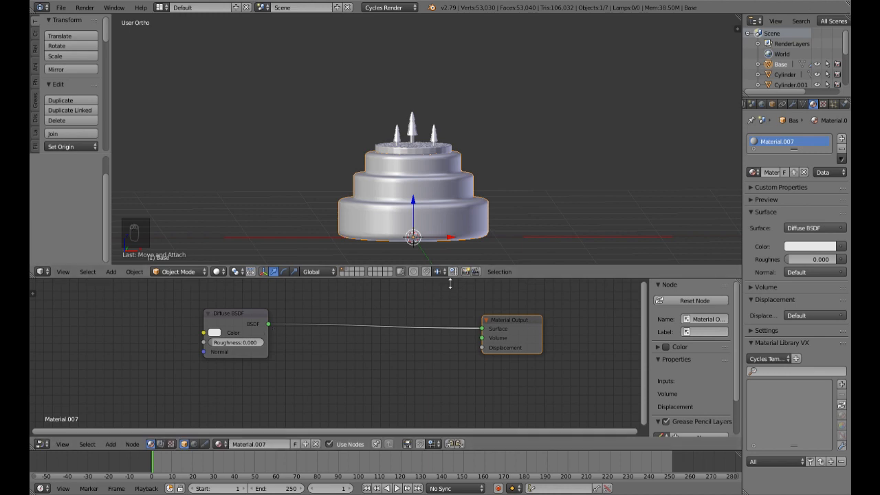
{"action": "left_click_drag", "start_coordinate": [448, 278], "coordinate": [448, 249]}
{"action": "left_click_drag", "start_coordinate": [219, 299], "coordinate": [326, 314]}
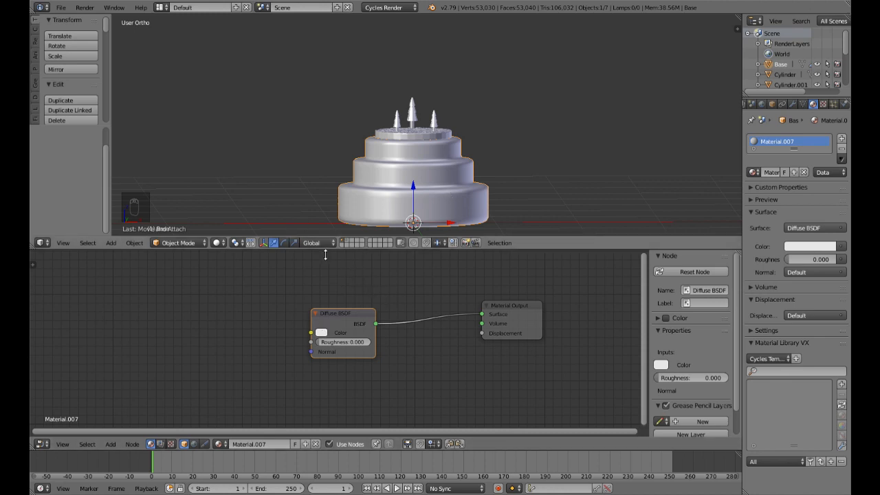
{"action": "left_click_drag", "start_coordinate": [351, 328], "coordinate": [367, 308]}
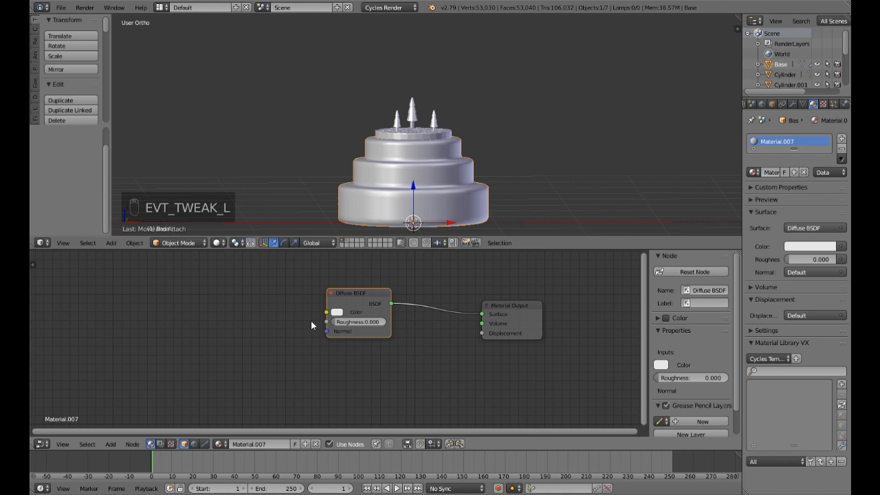
Step: Insert a Mix Shader node between the Diffuse BSDF and the Material Output of the Base material
{"action": "key", "text": "shift+a"}
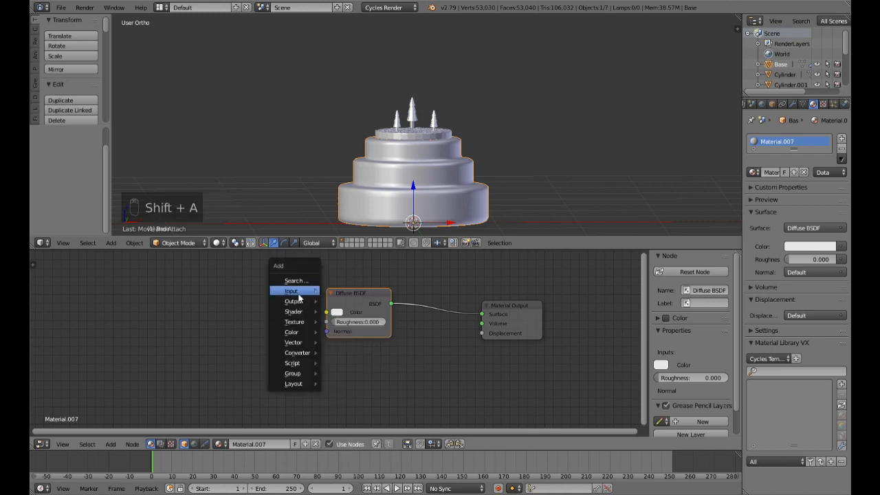
{"action": "mouse_move", "coordinate": [306, 312]}
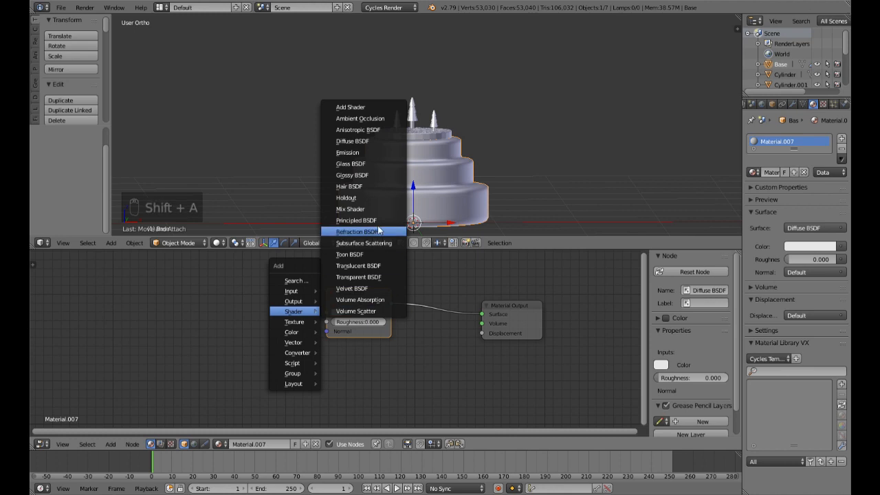
{"action": "left_click", "coordinate": [352, 209]}
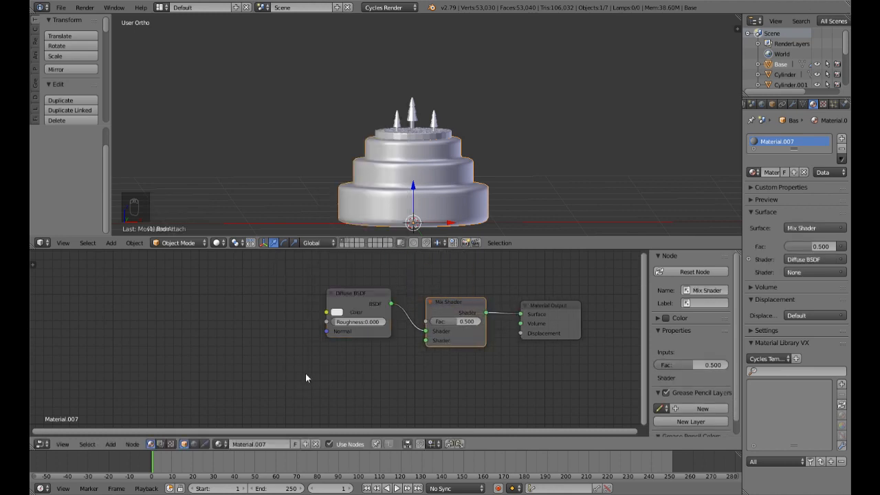
Step: Add a Glossy BSDF node, connect it to the Mix Shader's second shader input, and set the mix factor to 0.12
{"action": "key", "text": "shift+a"}
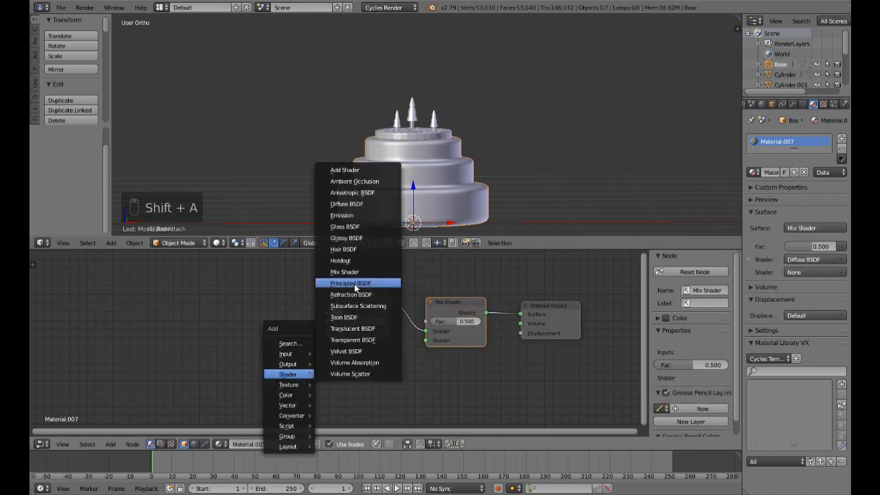
{"action": "left_click", "coordinate": [354, 239]}
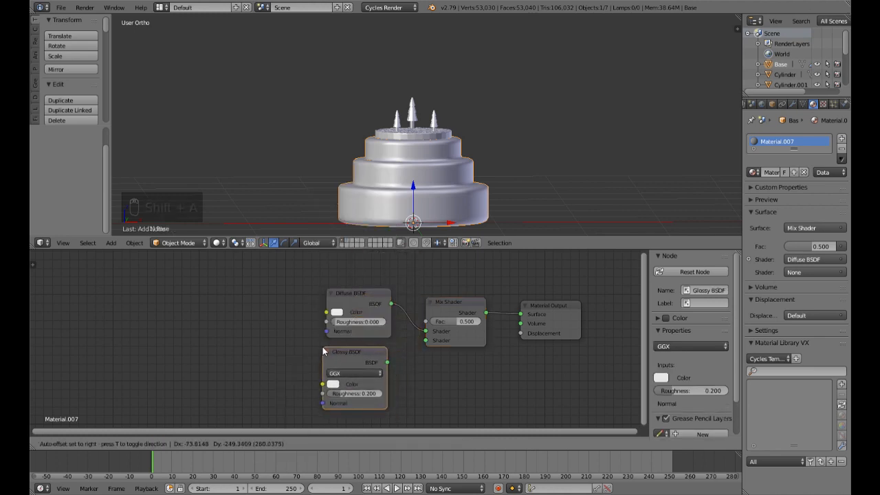
{"action": "left_click", "coordinate": [323, 351]}
{"action": "left_click_drag", "start_coordinate": [388, 361], "coordinate": [426, 340]}
{"action": "left_click", "coordinate": [470, 323]}
{"action": "type", "text": ".12"}
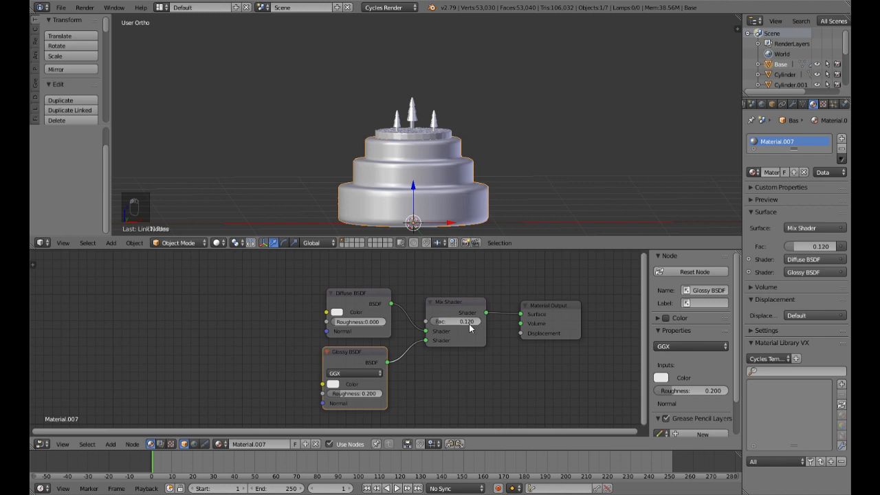
{"action": "key", "text": "Return"}
Step: Add an Image Texture node before the Diffuse BSDF and connect its Color output to the Diffuse BSDF's Color input
{"action": "key", "text": "shift+a"}
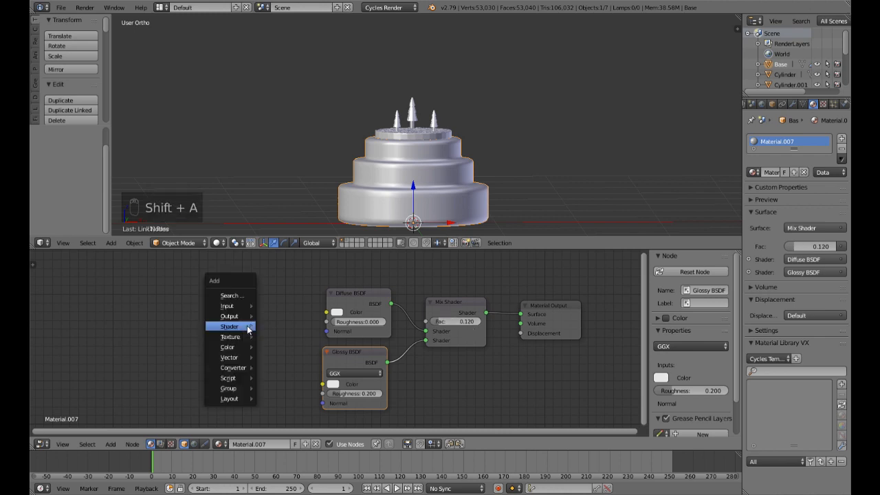
{"action": "mouse_move", "coordinate": [244, 337]}
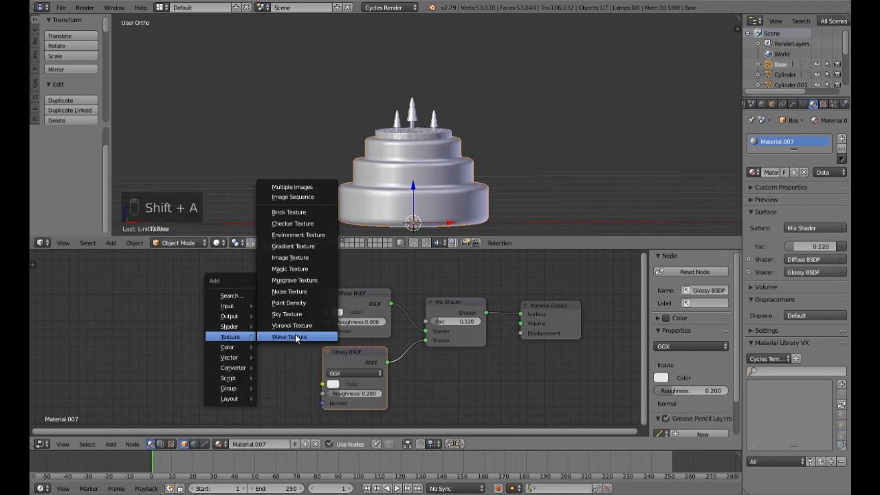
{"action": "left_click", "coordinate": [290, 257]}
{"action": "left_click", "coordinate": [265, 290]}
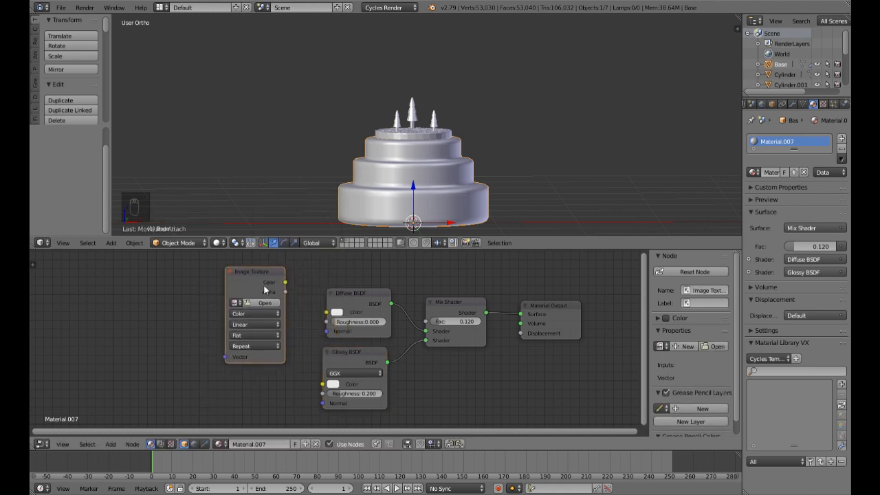
{"action": "left_click_drag", "start_coordinate": [284, 282], "coordinate": [326, 312]}
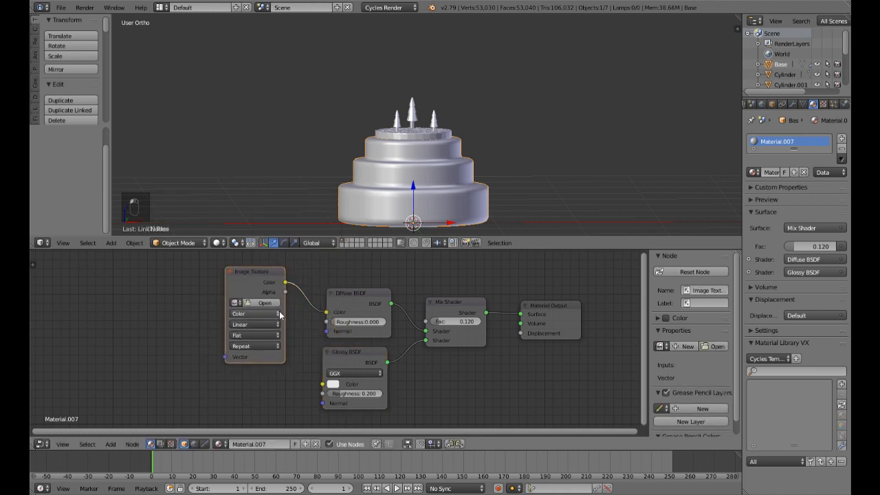
Step: Load Wood Texture012.jpg into the Image Texture node from the texture folder inside E:\Images, browsing the files as thumbnails
{"action": "left_click", "coordinate": [252, 304]}
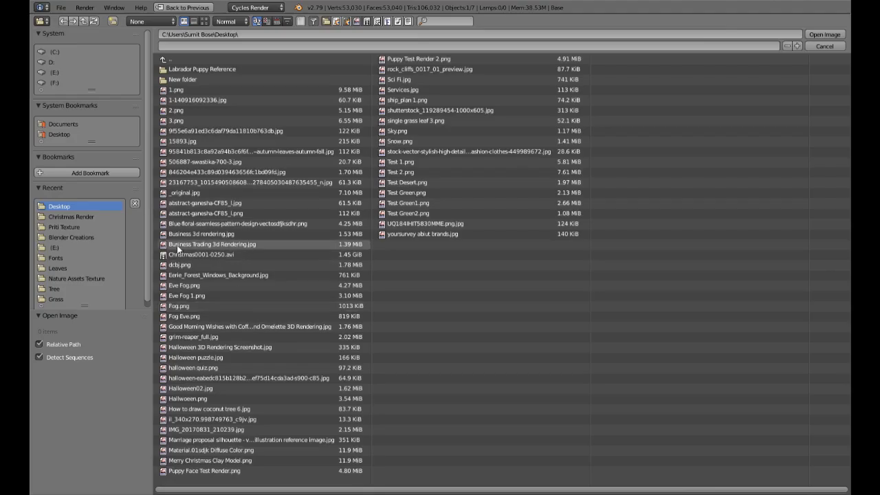
{"action": "left_click", "coordinate": [62, 74]}
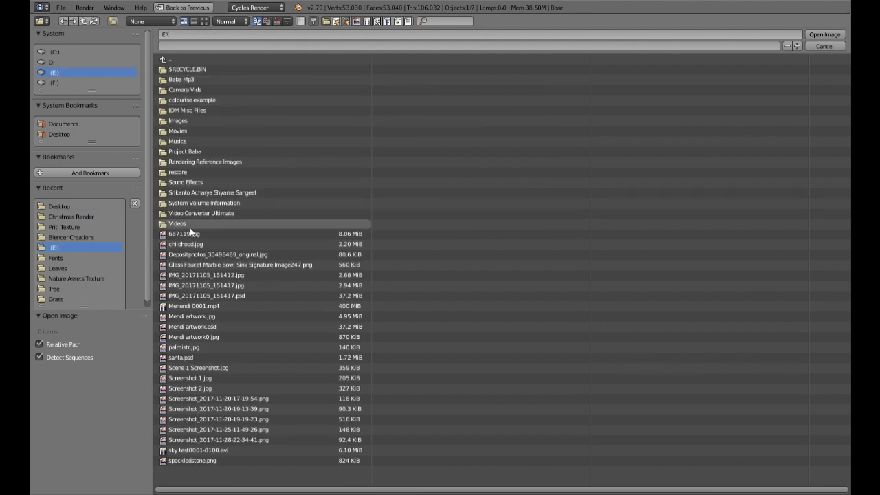
{"action": "left_click", "coordinate": [184, 112]}
{"action": "left_click", "coordinate": [163, 61]}
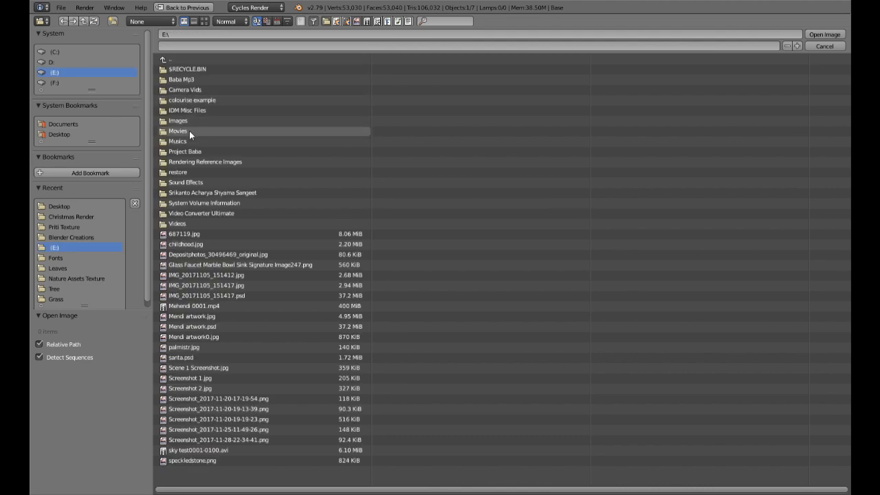
{"action": "left_click", "coordinate": [198, 122]}
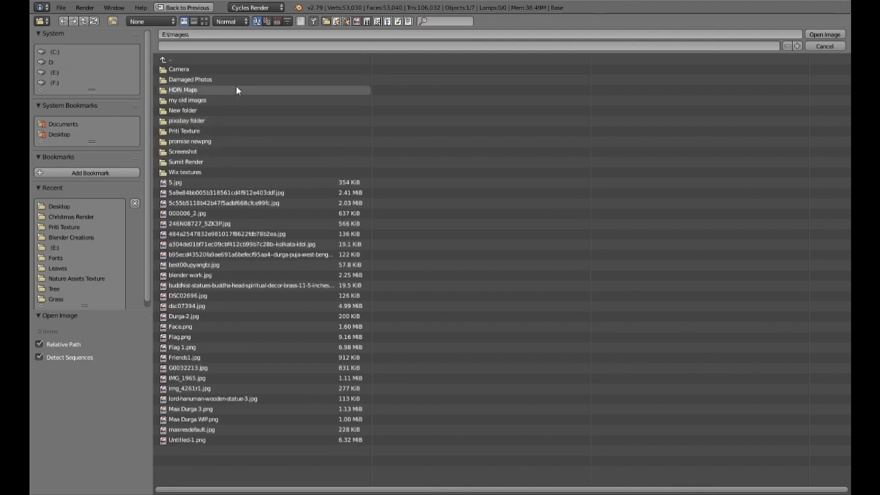
{"action": "left_click", "coordinate": [195, 131]}
{"action": "left_click", "coordinate": [204, 21]}
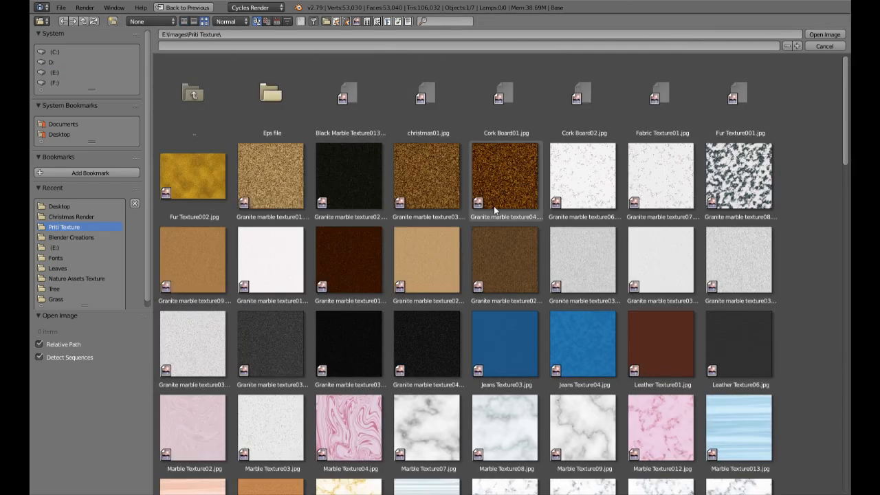
{"action": "scroll", "coordinate": [494, 209], "scroll_direction": "down", "scroll_amount": 10}
{"action": "scroll", "coordinate": [494, 213], "scroll_direction": "down", "scroll_amount": 20}
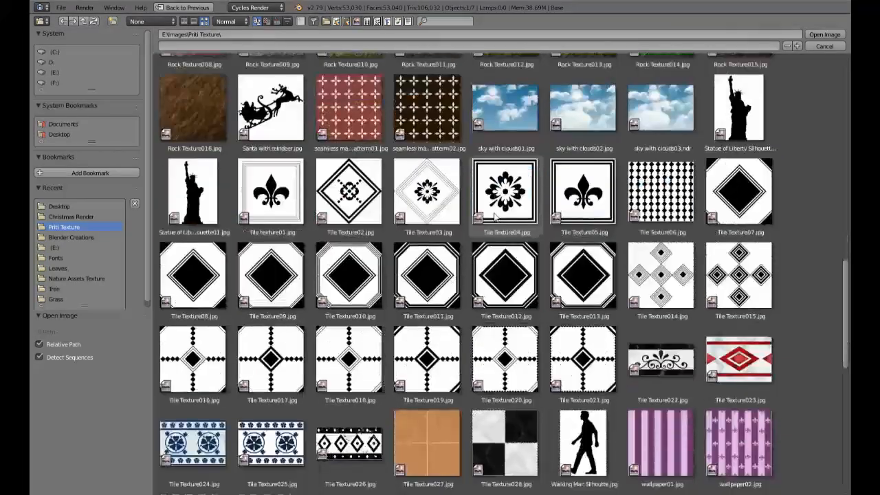
{"action": "scroll", "coordinate": [495, 214], "scroll_direction": "down", "scroll_amount": 4}
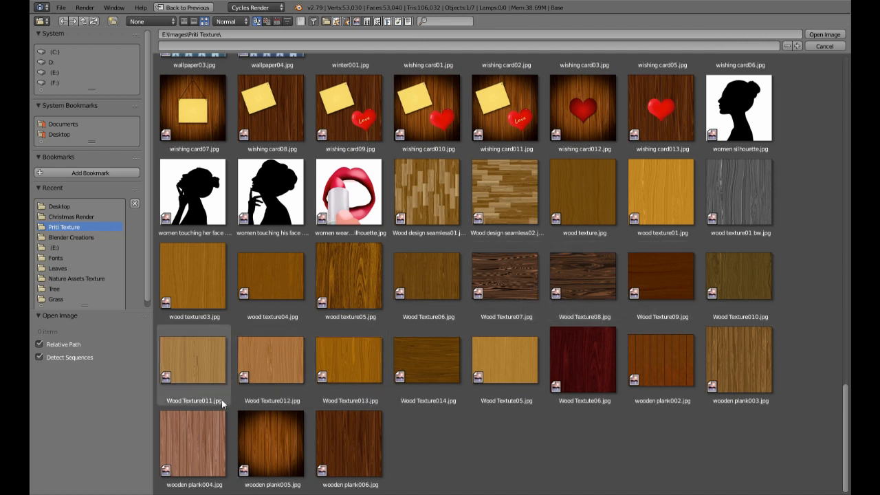
{"action": "left_click", "coordinate": [273, 362]}
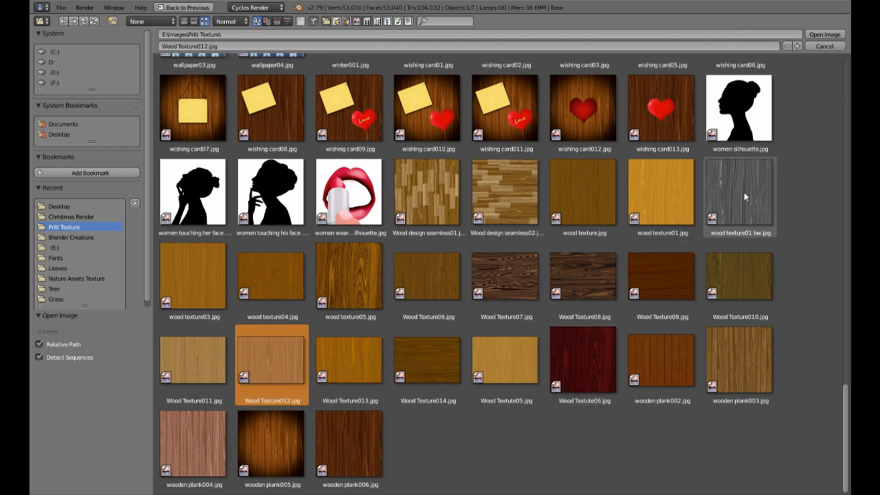
{"action": "left_click", "coordinate": [823, 34]}
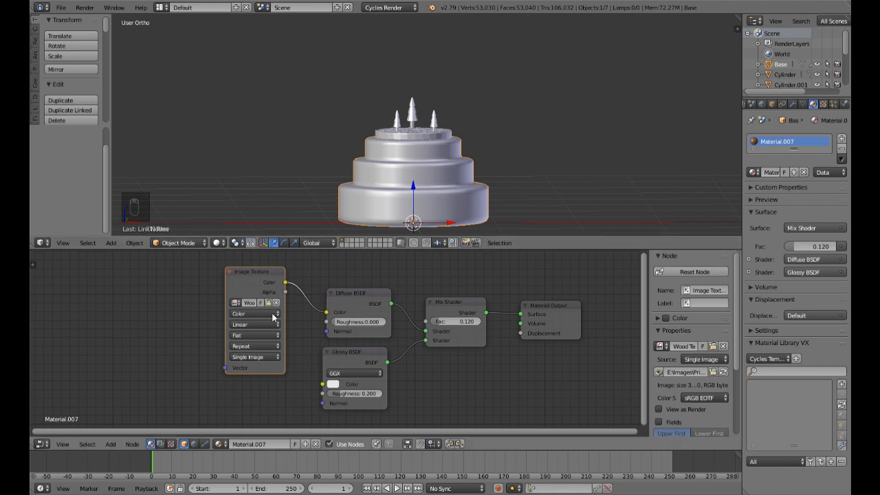
Step: Add a Mapping node before the Image Texture and connect its Vector output to the texture's Vector input
{"action": "middle_click_drag", "start_coordinate": [137, 324], "coordinate": [313, 342]}
{"action": "key", "text": "shift+a"}
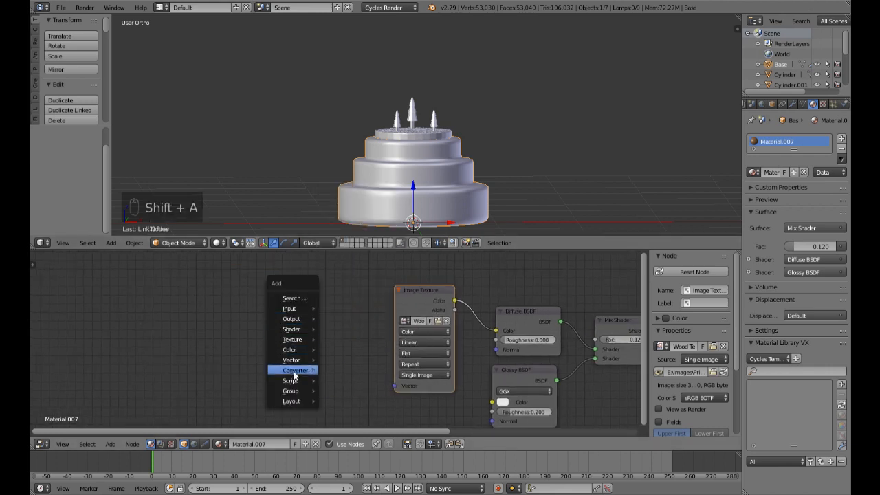
{"action": "mouse_move", "coordinate": [295, 370]}
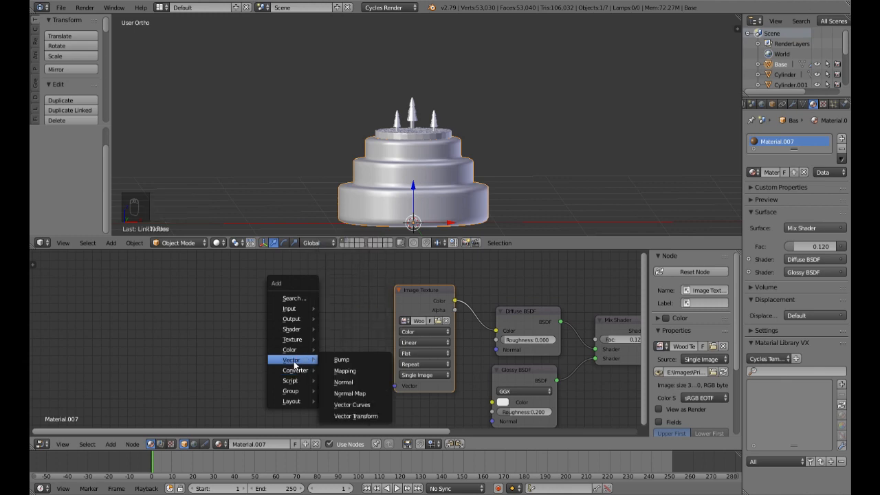
{"action": "left_click", "coordinate": [350, 368]}
{"action": "left_click", "coordinate": [325, 315]}
{"action": "left_click_drag", "start_coordinate": [357, 297], "coordinate": [374, 332]}
{"action": "left_click_drag", "start_coordinate": [386, 376], "coordinate": [395, 385]}
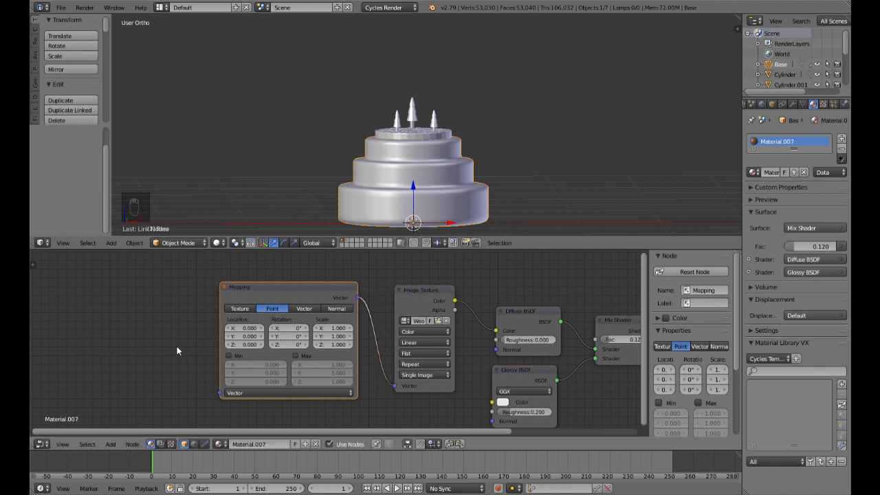
Step: Add a Texture Coordinate node and connect its Generated output to the Mapping node's Vector input
{"action": "key", "text": "shift+a"}
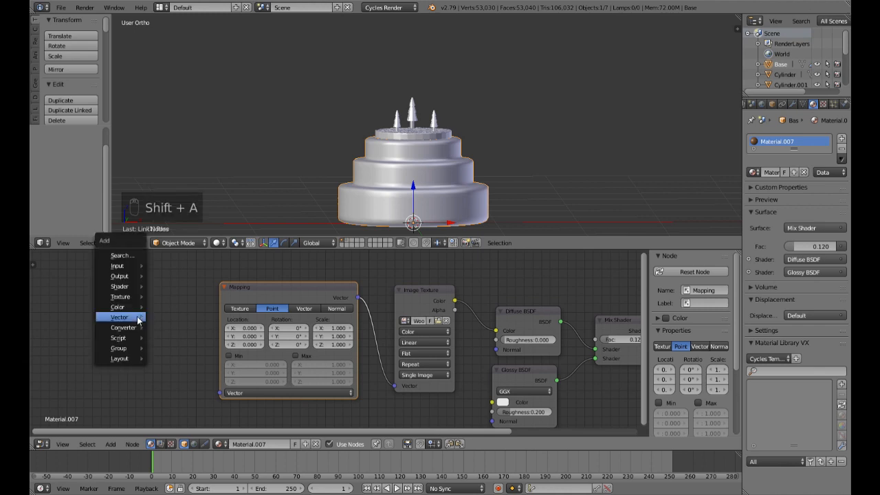
{"action": "mouse_move", "coordinate": [119, 267]}
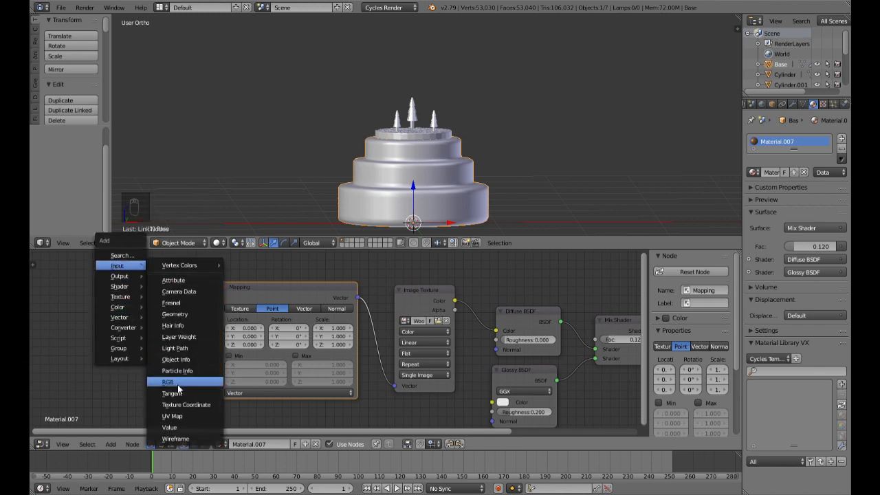
{"action": "left_click", "coordinate": [176, 407]}
{"action": "left_click", "coordinate": [169, 300]}
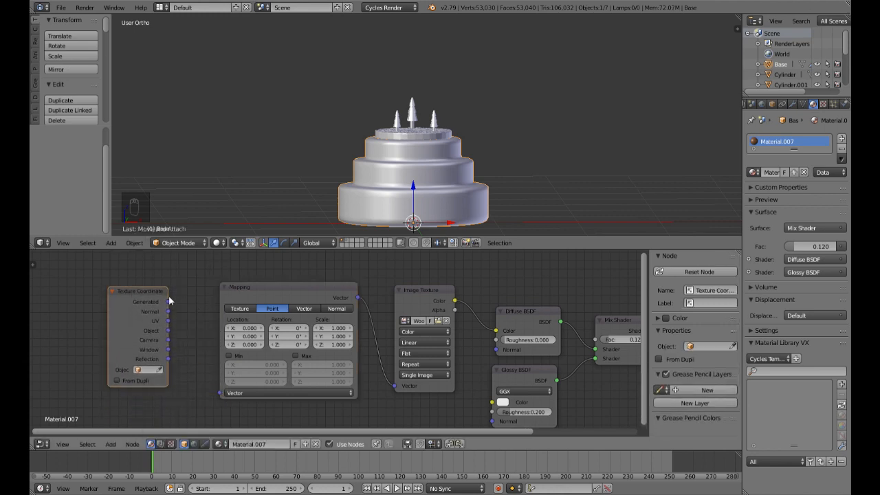
{"action": "left_click_drag", "start_coordinate": [167, 302], "coordinate": [221, 394]}
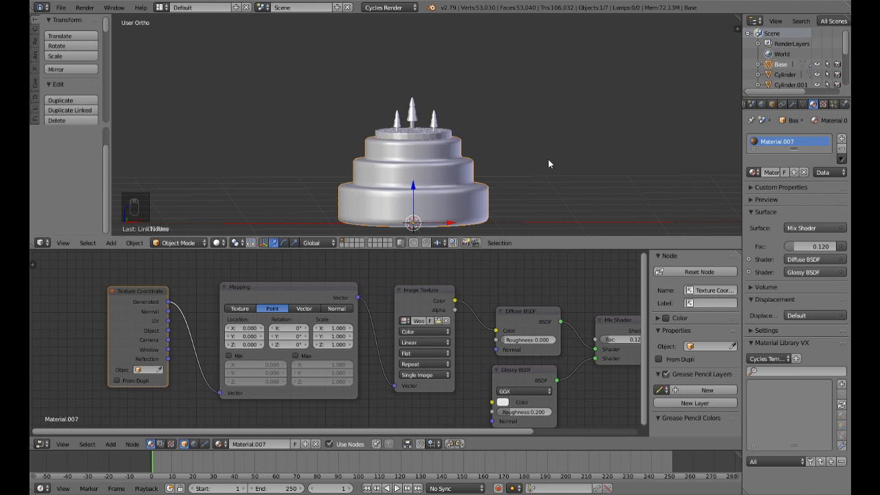
Step: Switch the 3D view to rendered shading and inspect the wood texture on the Base
{"action": "key", "text": "shift+z"}
{"action": "scroll", "coordinate": [547, 165], "scroll_direction": "up", "scroll_amount": 3}
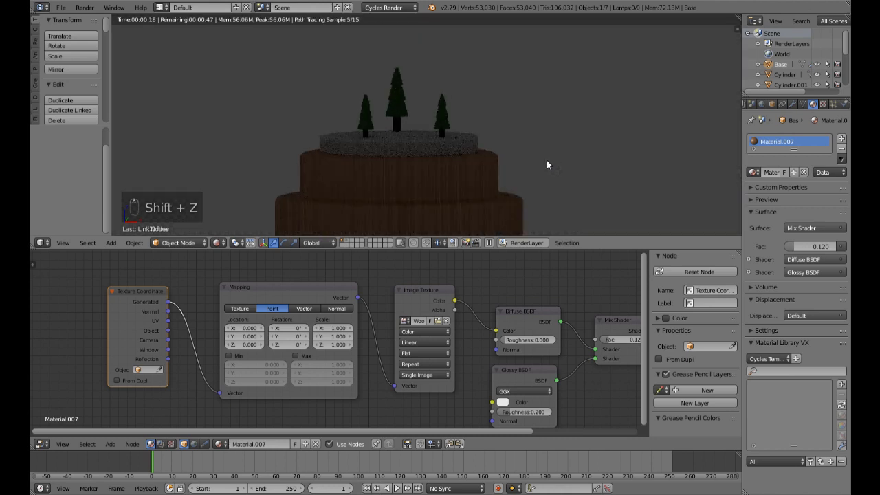
{"action": "scroll", "coordinate": [541, 152], "scroll_direction": "down", "scroll_amount": 2}
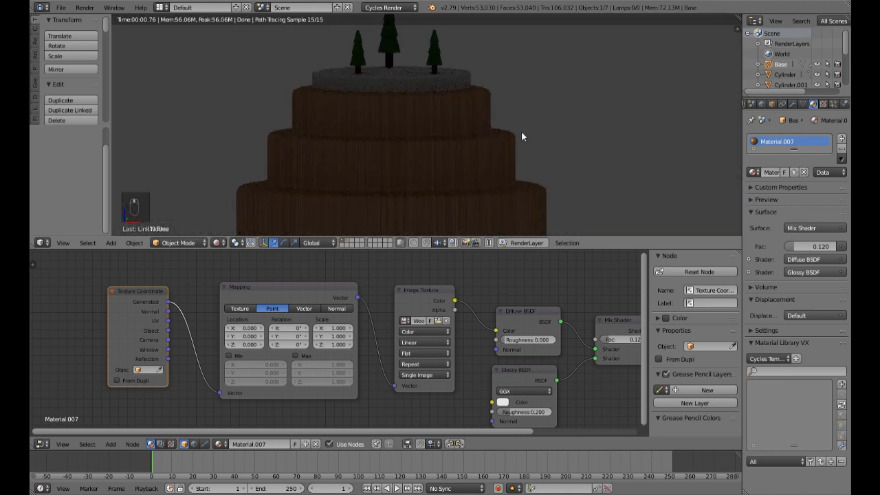
{"action": "scroll", "coordinate": [482, 138], "scroll_direction": "down", "scroll_amount": 3}
{"action": "scroll", "coordinate": [482, 138], "scroll_direction": "up", "scroll_amount": 2}
{"action": "scroll", "coordinate": [482, 139], "scroll_direction": "down", "scroll_amount": 1}
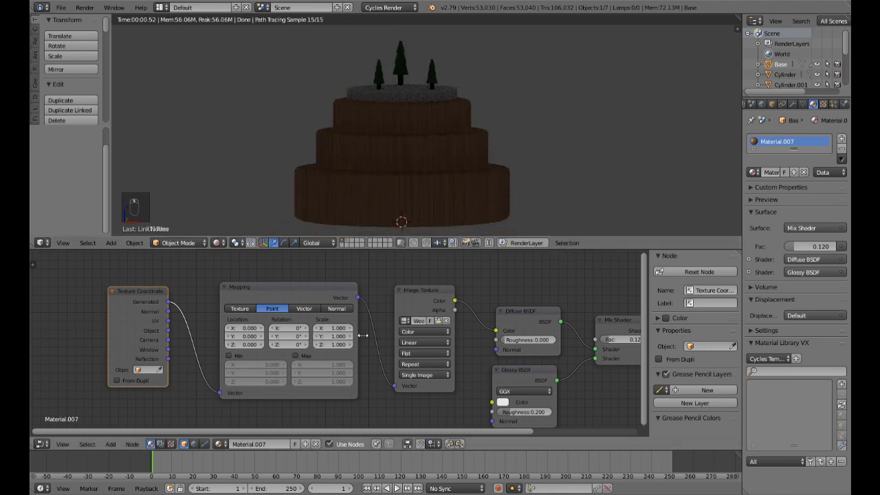
Step: Set the Mapping node's Z rotation to 180°
{"action": "left_click", "coordinate": [288, 346]}
{"action": "key", "text": "Return"}
{"action": "left_click", "coordinate": [288, 347]}
{"action": "type", "text": "180"}
{"action": "key", "text": "Return"}
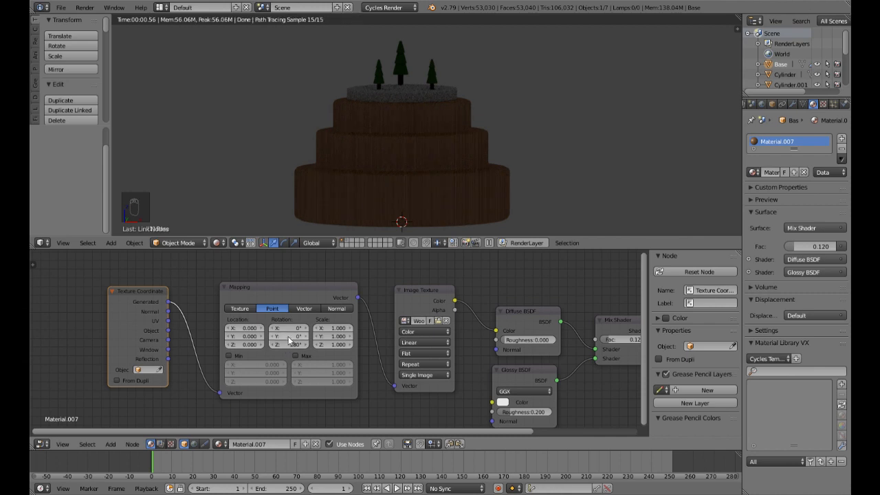
Step: Change the Mapping node's type to Texture and set its Z rotation to 90°
{"action": "left_click", "coordinate": [239, 310]}
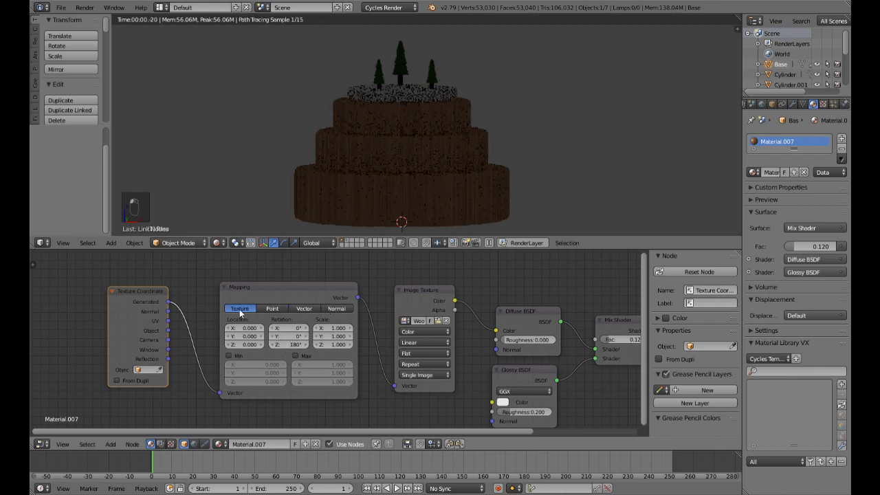
{"action": "left_click", "coordinate": [288, 344]}
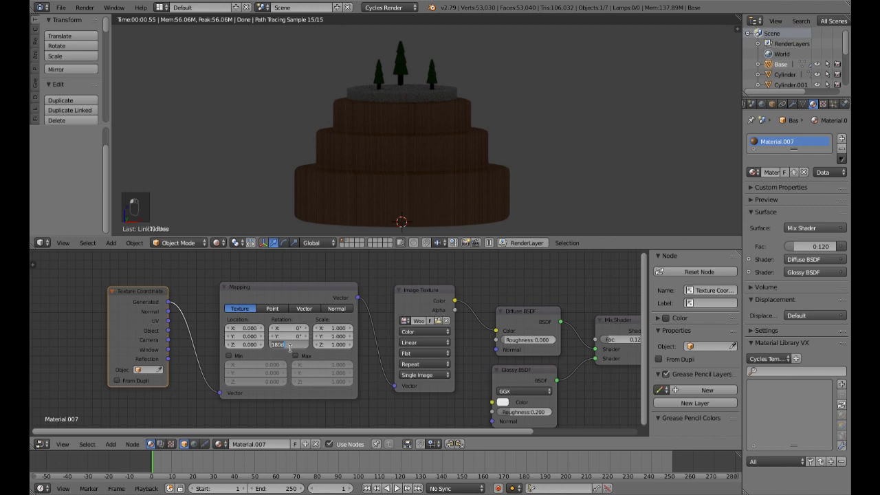
{"action": "type", "text": "90"}
{"action": "key", "text": "Return"}
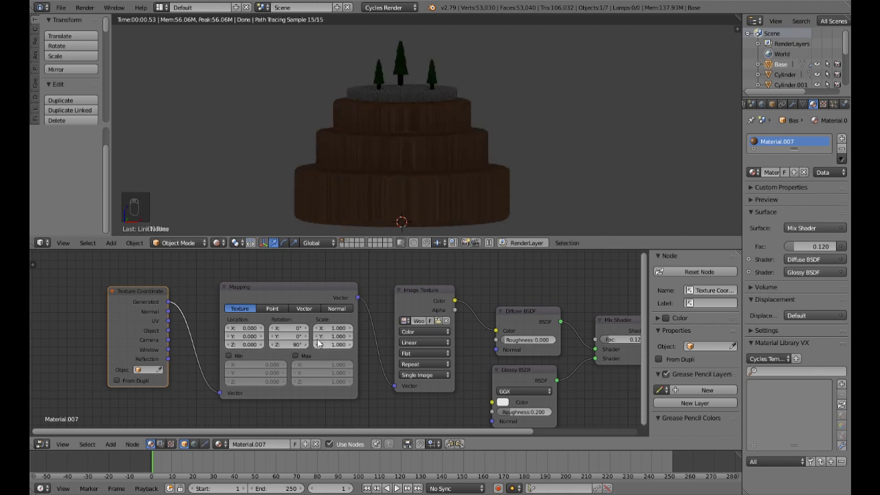
Step: Set the Mapping node's Y rotation to 90° and check the wood grain direction on the rendered Base
{"action": "mouse_move", "coordinate": [292, 330]}
{"action": "left_mouse_down"}
{"action": "mouse_move", "coordinate": [322, 337]}
{"action": "mouse_move", "coordinate": [286, 345]}
{"action": "left_mouse_up"}
{"action": "right_click", "coordinate": [292, 330]}
{"action": "left_click", "coordinate": [289, 337]}
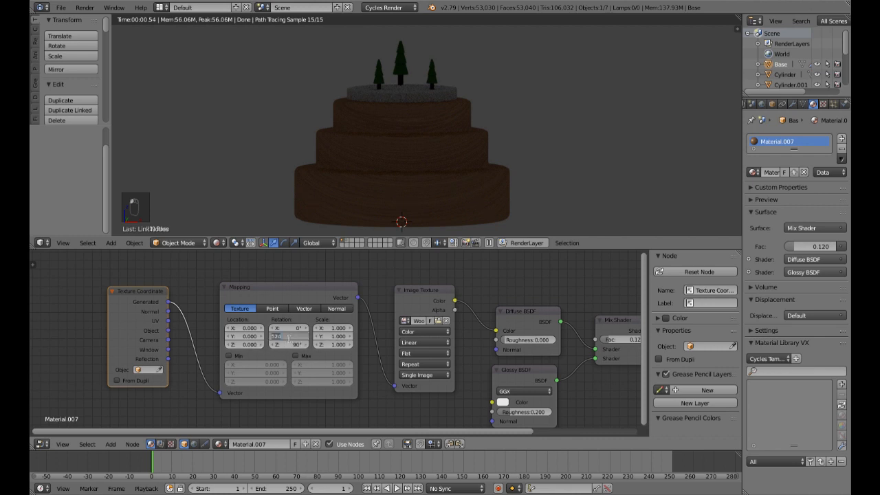
{"action": "type", "text": "90"}
{"action": "key", "text": "Return"}
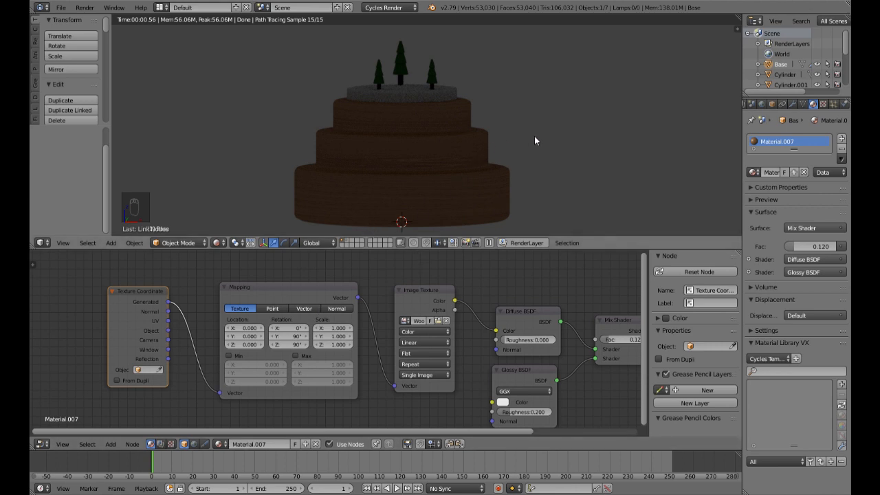
{"action": "scroll", "coordinate": [518, 145], "scroll_direction": "up", "scroll_amount": 8}
{"action": "scroll", "coordinate": [494, 170], "scroll_direction": "down", "scroll_amount": 8}
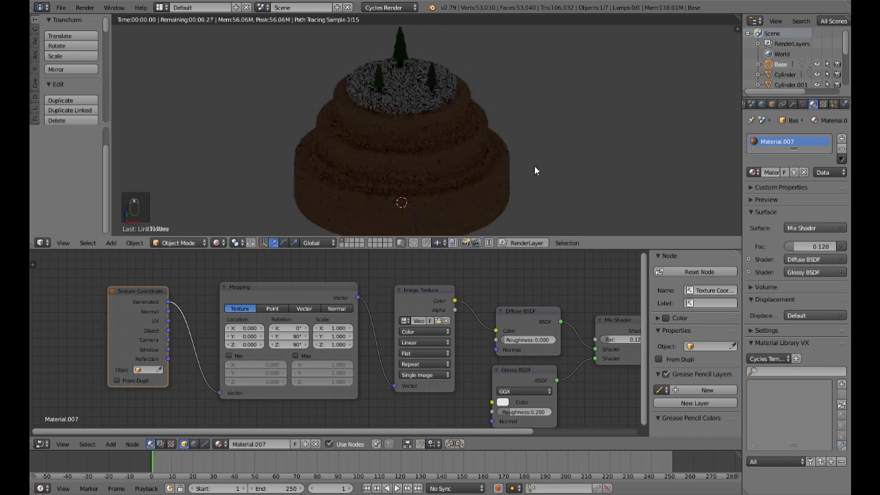
{"action": "scroll", "coordinate": [535, 166], "scroll_direction": "down", "scroll_amount": 3}
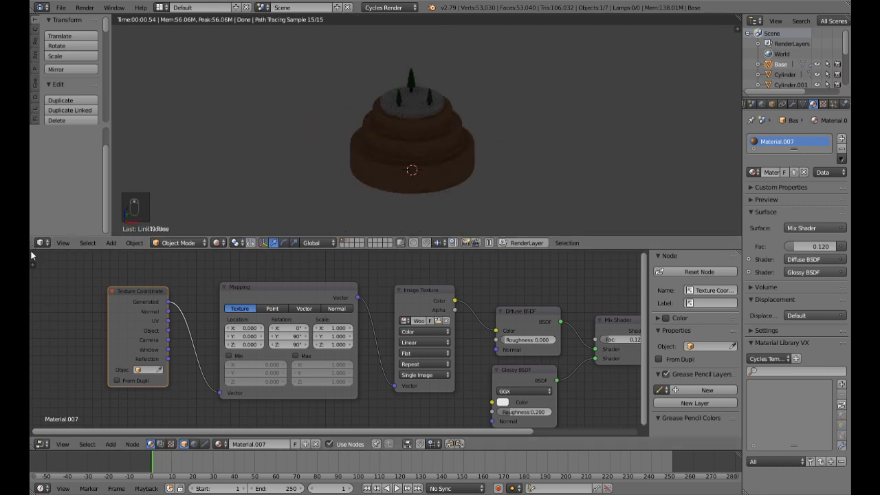
{"action": "scroll", "coordinate": [500, 379], "scroll_direction": "down", "scroll_amount": 1}
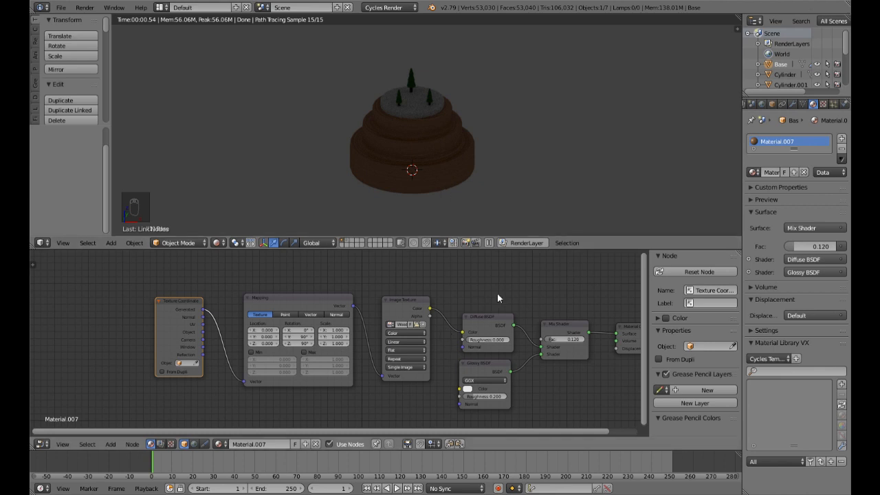
Step: Duplicate the wood Image Texture node below the original and set the copy's color space to Non-Color Data
{"action": "middle_click_drag", "start_coordinate": [497, 298], "coordinate": [491, 267]}
{"action": "left_click", "coordinate": [408, 277]}
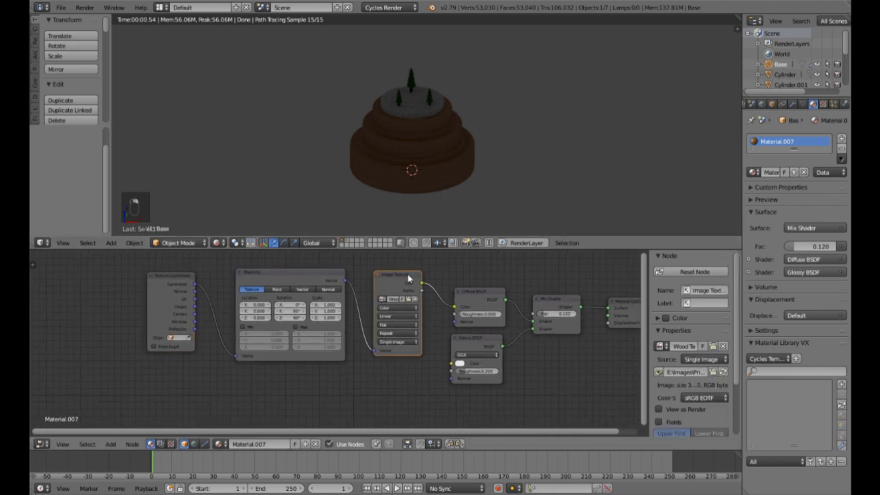
{"action": "key", "text": "shift+d"}
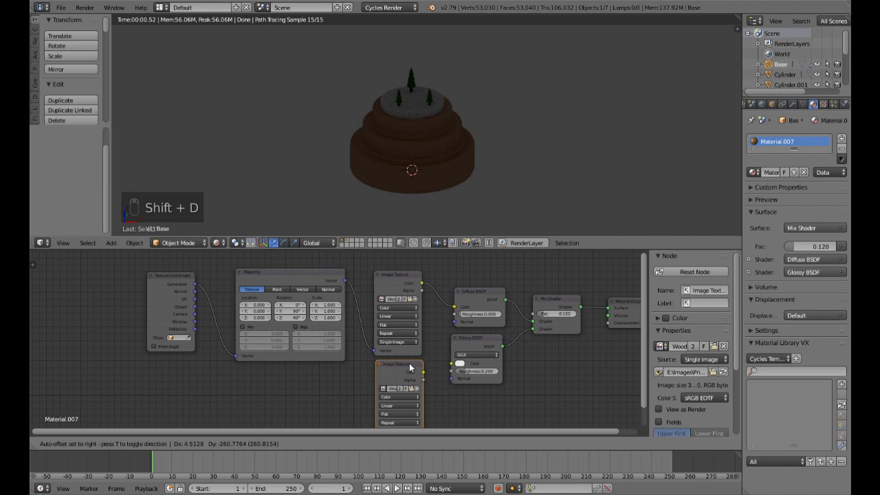
{"action": "left_click", "coordinate": [409, 364]}
{"action": "middle_click_drag", "start_coordinate": [429, 373], "coordinate": [440, 327]}
{"action": "left_click", "coordinate": [420, 351]}
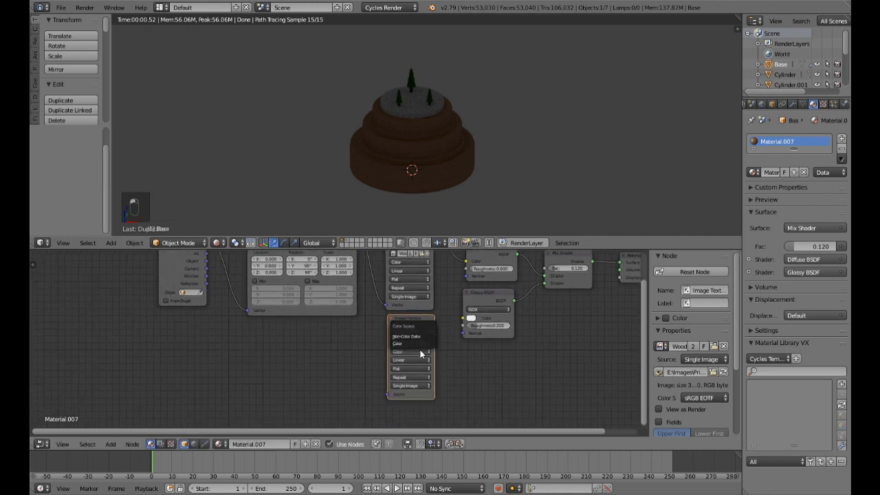
{"action": "left_click", "coordinate": [406, 337]}
Step: Connect the Mapping node's Vector output to the Vector input of the duplicated Image Texture node
{"action": "scroll", "coordinate": [373, 310], "scroll_direction": "down", "scroll_amount": 1}
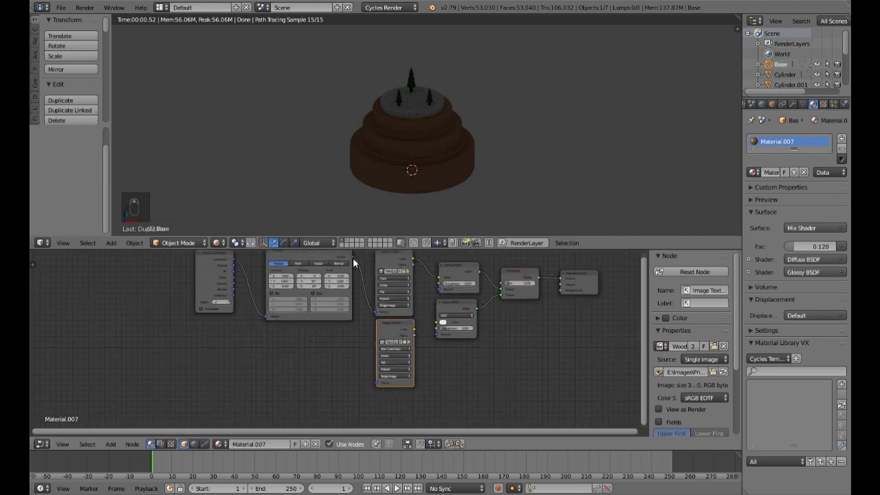
{"action": "left_click_drag", "start_coordinate": [352, 257], "coordinate": [362, 350]}
{"action": "left_click_drag", "start_coordinate": [352, 260], "coordinate": [374, 382]}
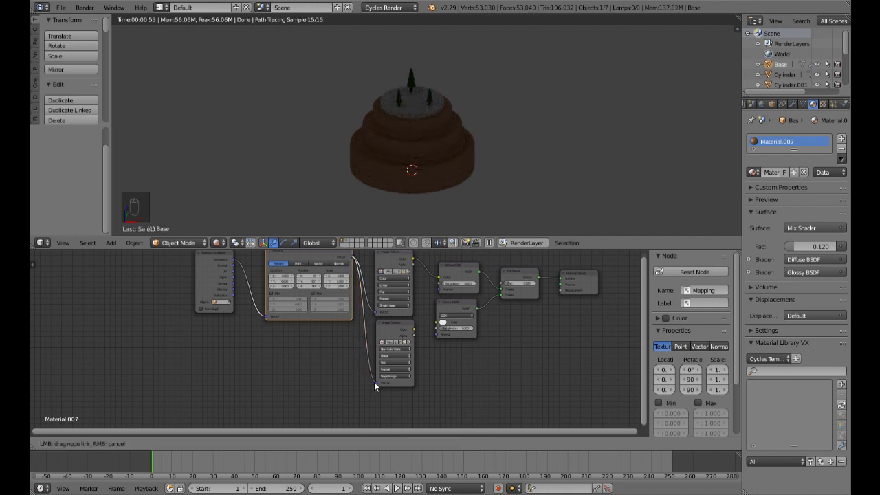
Step: Move the Glossy BSDF node aside and add a Bump node beside the duplicated Image Texture node
{"action": "left_click", "coordinate": [450, 306]}
{"action": "left_click_drag", "start_coordinate": [451, 306], "coordinate": [468, 329]}
{"action": "key", "text": "shift+a"}
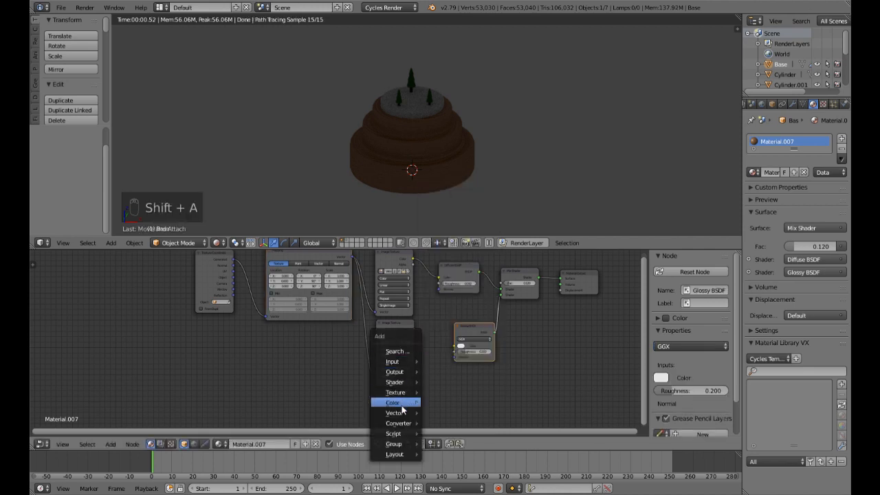
{"action": "mouse_move", "coordinate": [402, 413]}
{"action": "left_click", "coordinate": [445, 413]}
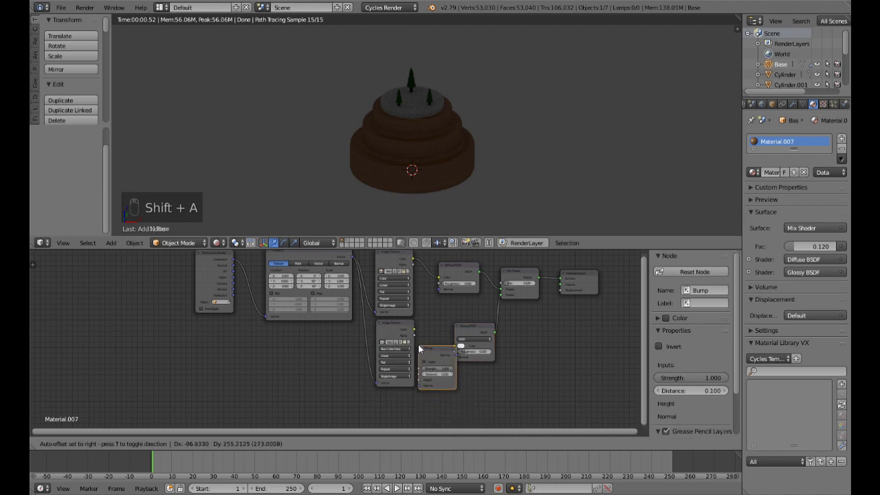
{"action": "left_click", "coordinate": [420, 349]}
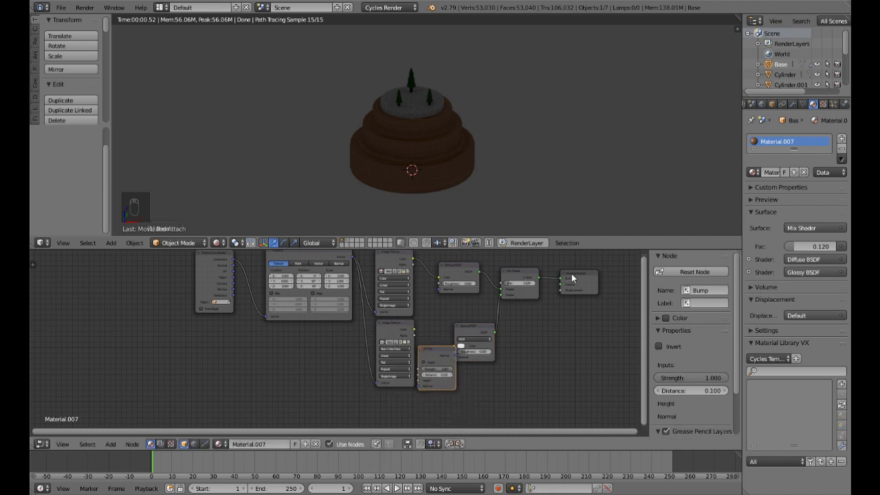
Step: Spread out the Material Output, Mix Shader, Diffuse, Glossy and Bump nodes to make room around the Bump node
{"action": "left_click_drag", "start_coordinate": [572, 278], "coordinate": [614, 281]}
{"action": "left_click_drag", "start_coordinate": [523, 282], "coordinate": [579, 281]}
{"action": "left_click_drag", "start_coordinate": [456, 270], "coordinate": [488, 272]}
{"action": "left_click_drag", "start_coordinate": [479, 327], "coordinate": [511, 321]}
{"action": "left_click_drag", "start_coordinate": [444, 353], "coordinate": [457, 336]}
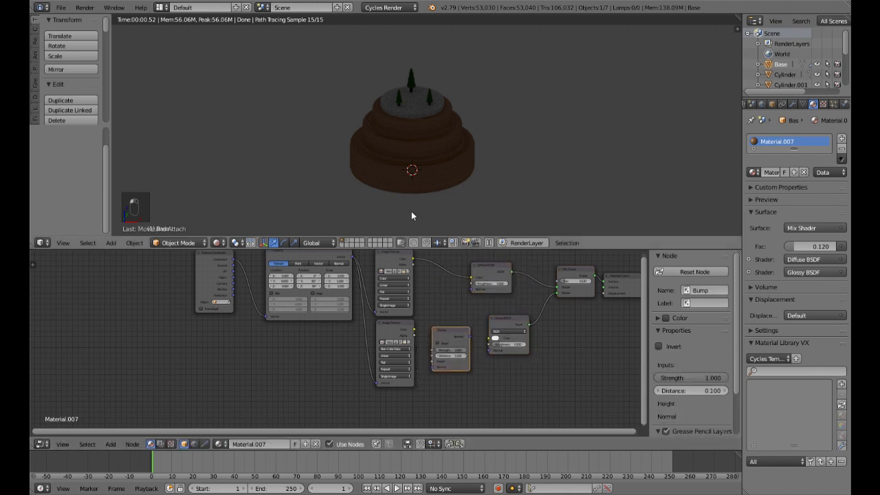
Step: Link the duplicated texture's Color to the Bump node's Height, and the Bump Normal to both the Diffuse and Glossy Normal inputs
{"action": "scroll", "coordinate": [403, 197], "scroll_direction": "up", "scroll_amount": 3}
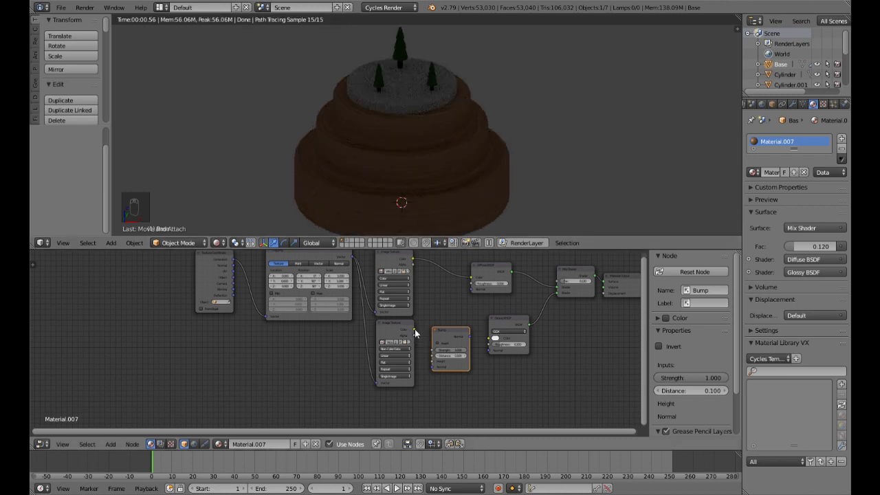
{"action": "left_click_drag", "start_coordinate": [415, 333], "coordinate": [424, 337]}
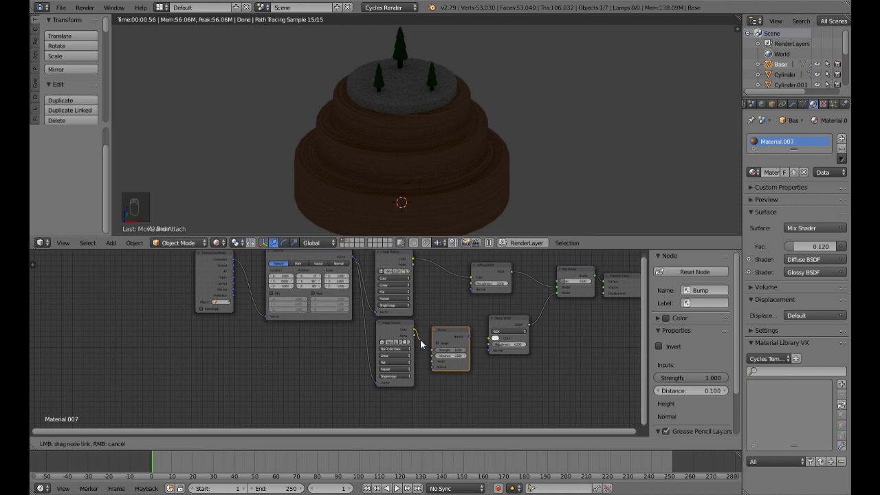
{"action": "left_click_drag", "start_coordinate": [420, 337], "coordinate": [433, 361]}
{"action": "left_click_drag", "start_coordinate": [470, 339], "coordinate": [470, 290]}
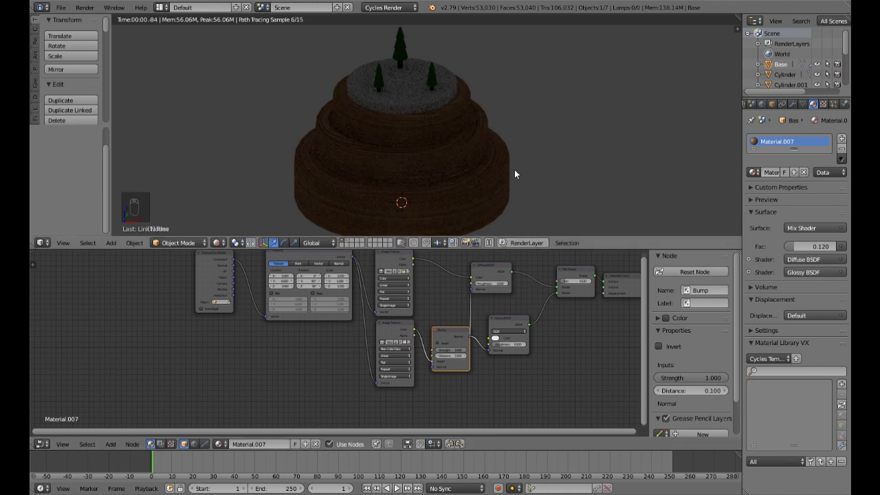
Step: Set the Bump node's Strength to 0.25 and check the Base in the rendered view
{"action": "left_click", "coordinate": [453, 351]}
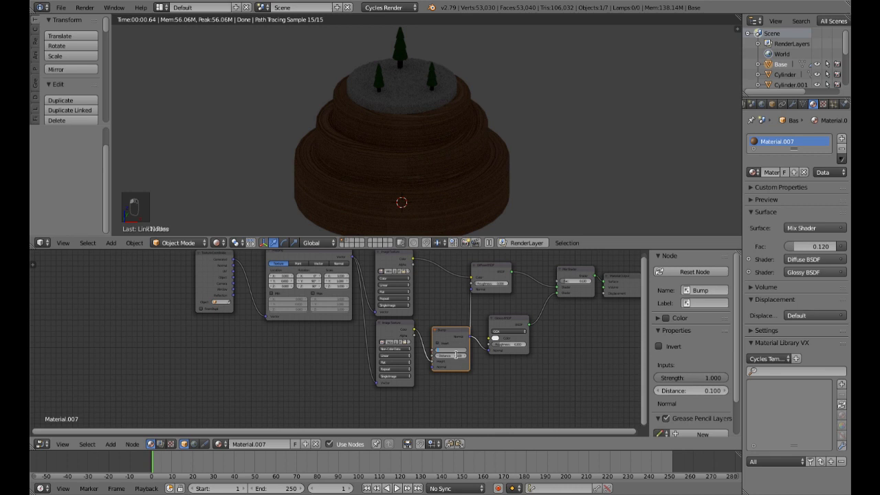
{"action": "type", "text": "0.25"}
{"action": "key", "text": "Return"}
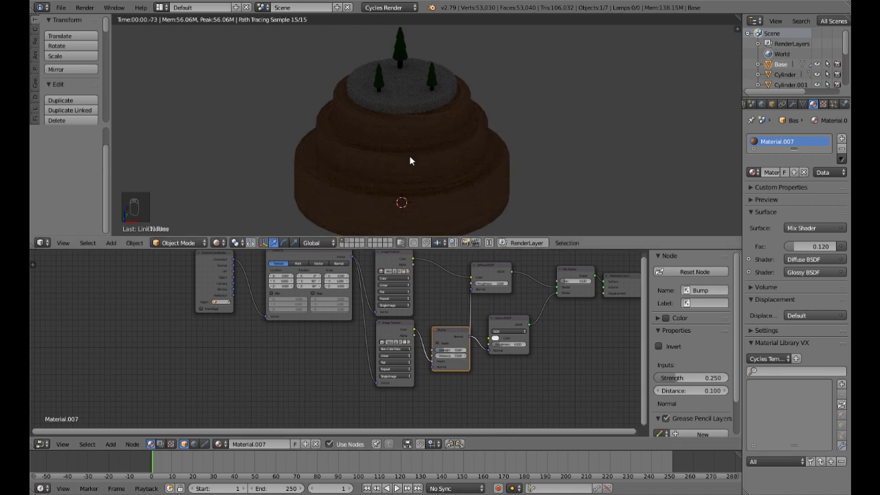
{"action": "scroll", "coordinate": [448, 174], "scroll_direction": "down", "scroll_amount": 4}
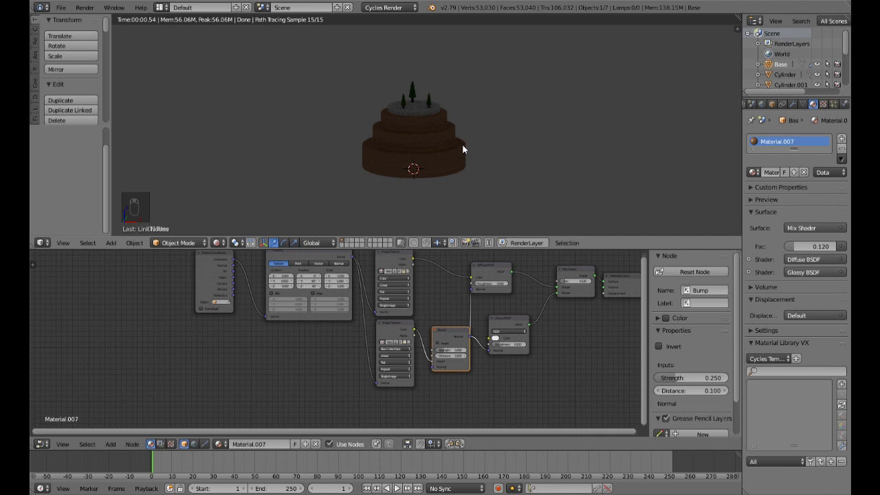
Step: Add a Sun lamp to the scene and rotate it about 21°
{"action": "key", "text": "shift+a"}
{"action": "mouse_move", "coordinate": [464, 148]}
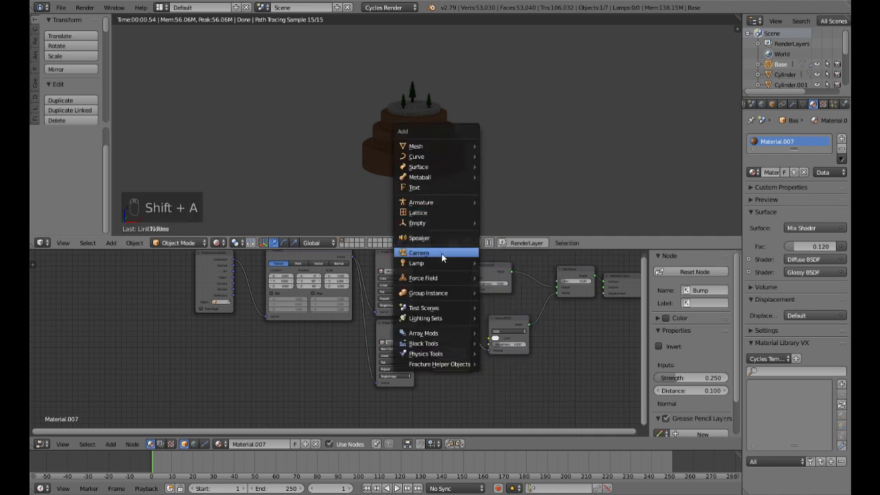
{"action": "mouse_move", "coordinate": [441, 263]}
{"action": "left_click", "coordinate": [501, 273]}
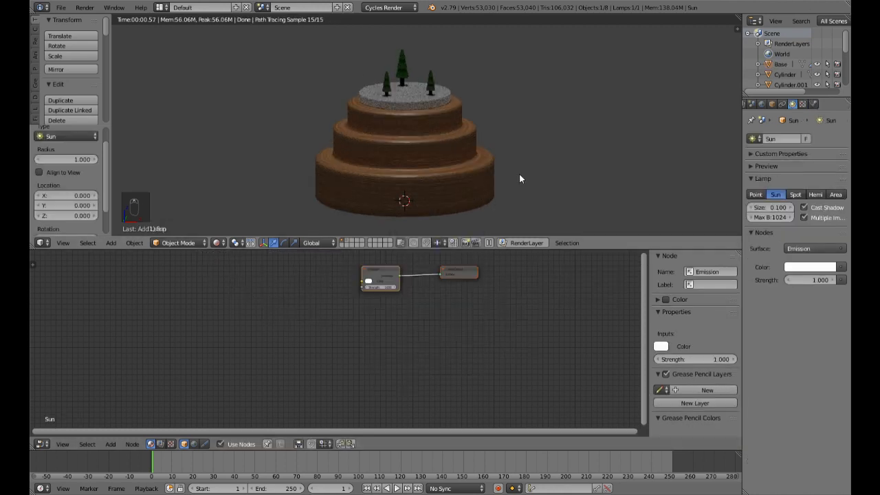
{"action": "key", "text": "r"}
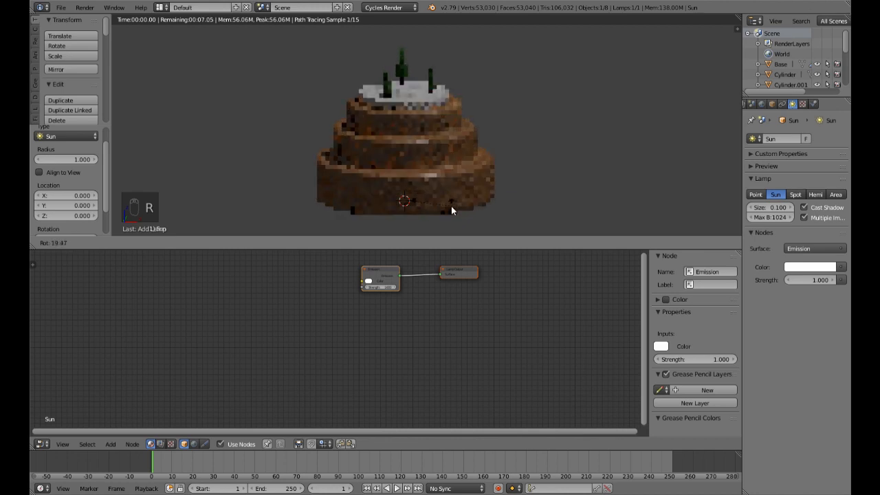
{"action": "left_click", "coordinate": [449, 206]}
Step: Select the Base, set its Bump node's Strength to 0.15 and check the wood grain under the sun light
{"action": "scroll", "coordinate": [498, 187], "scroll_direction": "up", "scroll_amount": 8}
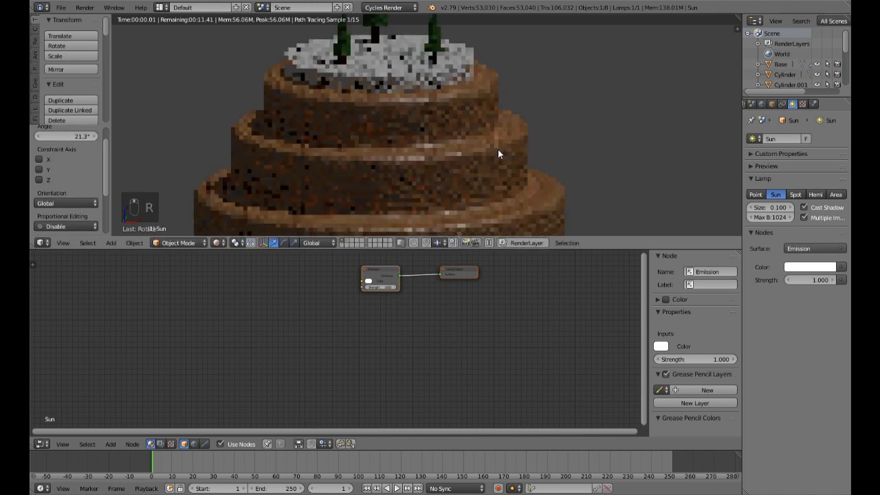
{"action": "scroll", "coordinate": [521, 142], "scroll_direction": "down", "scroll_amount": 5}
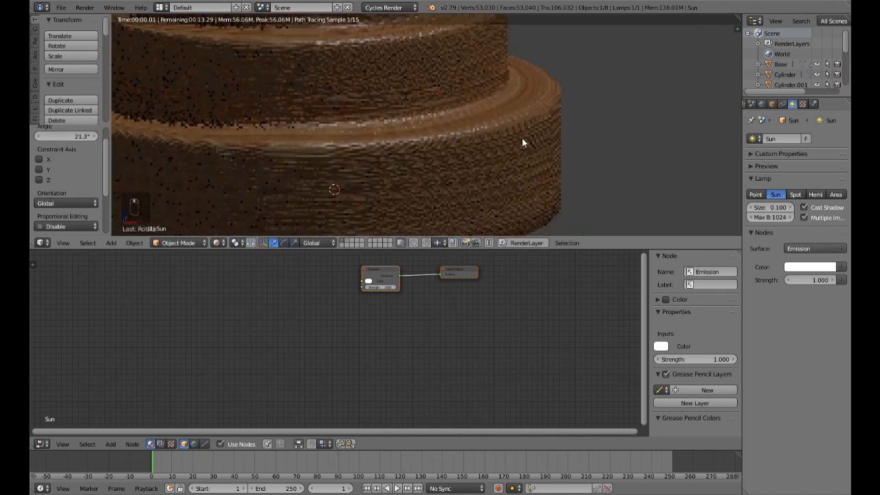
{"action": "right_click", "coordinate": [461, 155]}
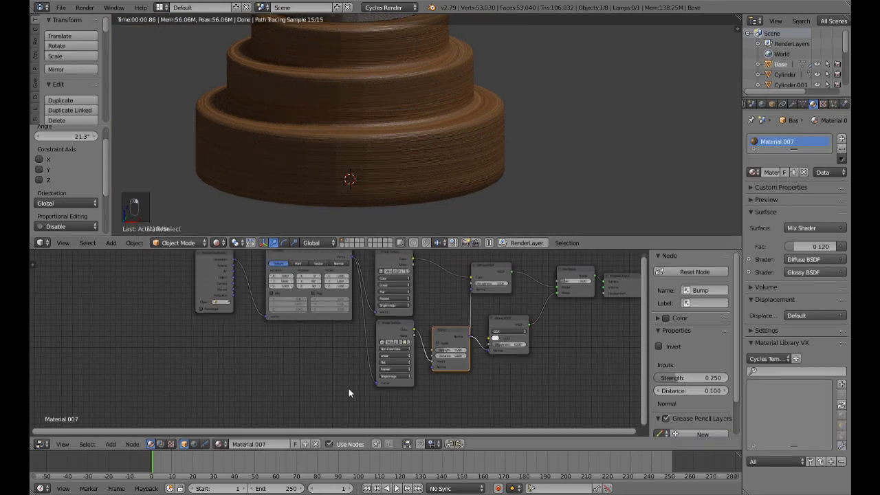
{"action": "scroll", "coordinate": [329, 344], "scroll_direction": "up", "scroll_amount": 4}
{"action": "middle_click_drag", "start_coordinate": [293, 372], "coordinate": [222, 362]}
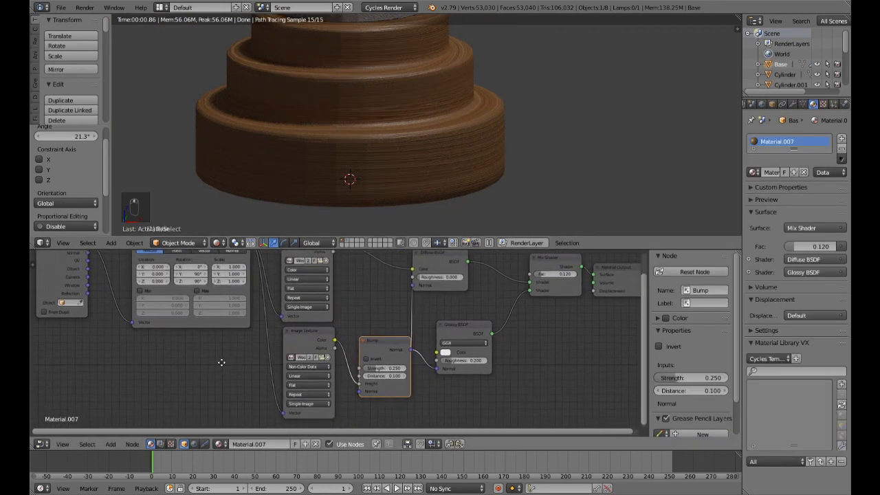
{"action": "left_click", "coordinate": [389, 370]}
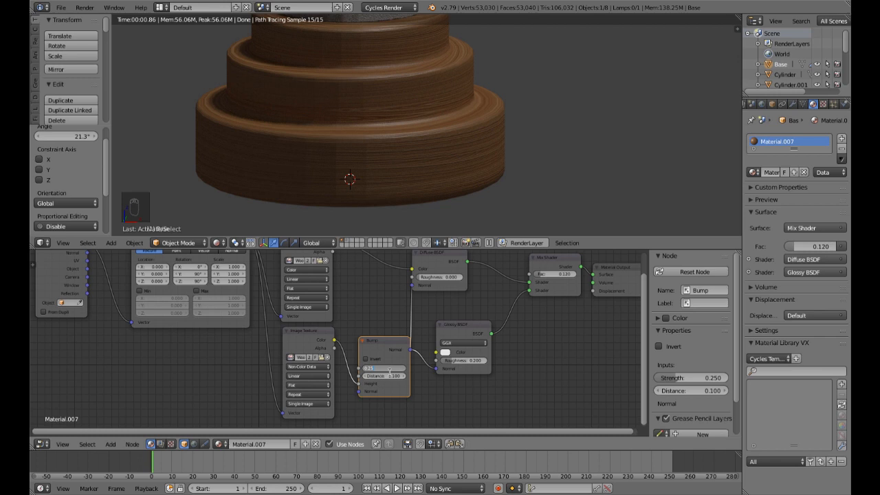
{"action": "type", "text": ".15"}
{"action": "key", "text": "Return"}
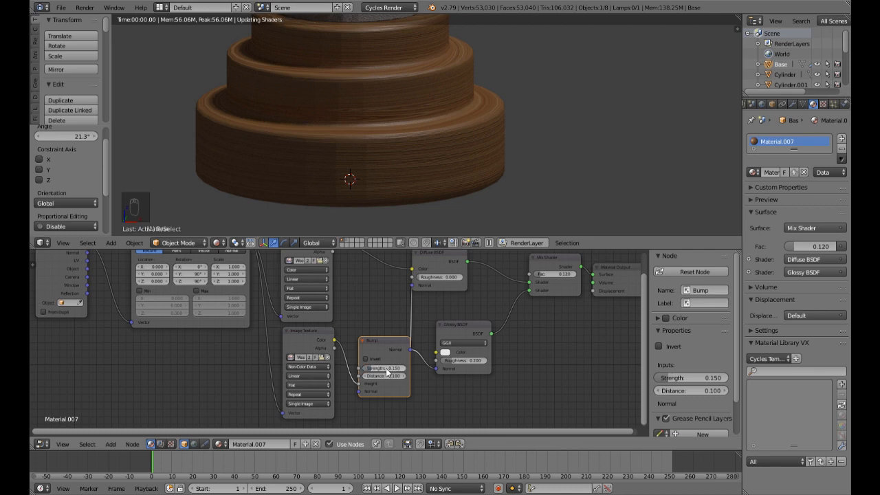
{"action": "scroll", "coordinate": [452, 177], "scroll_direction": "up", "scroll_amount": 5}
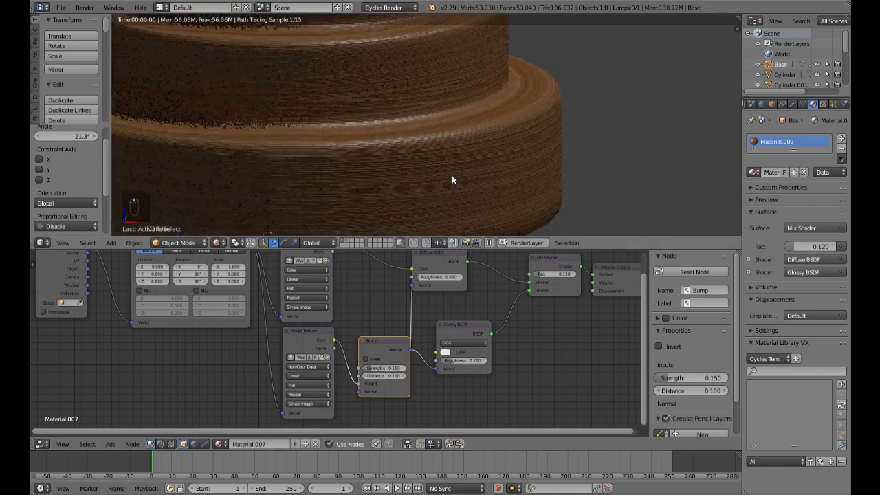
{"action": "scroll", "coordinate": [452, 180], "scroll_direction": "down", "scroll_amount": 5}
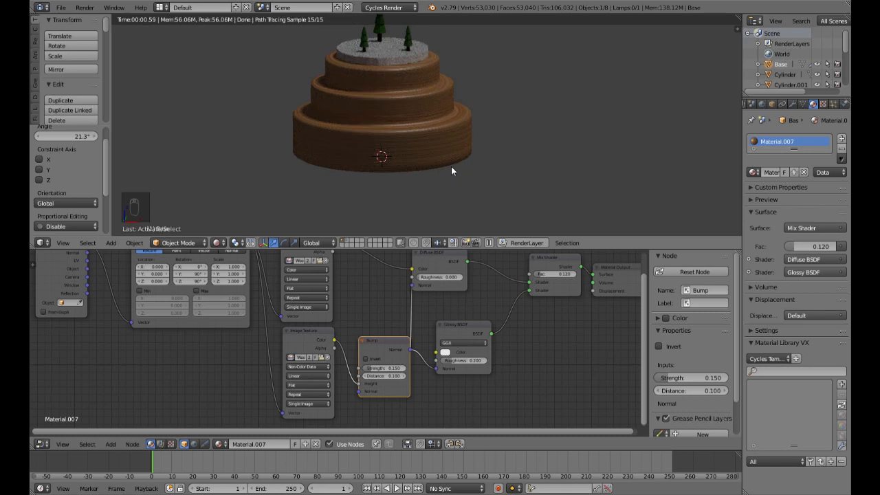
{"action": "scroll", "coordinate": [441, 181], "scroll_direction": "down", "scroll_amount": 2}
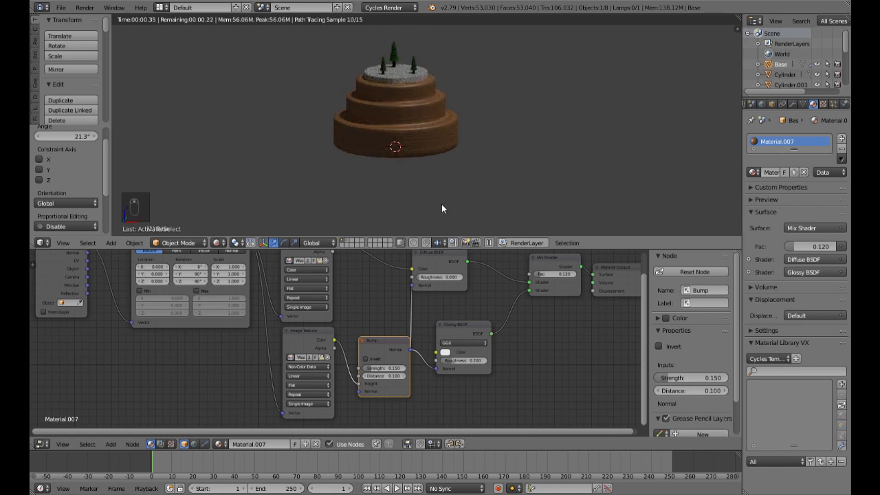
Step: Merge the node editor area into the 3D view and switch it to solid shading
{"action": "left_click_drag", "start_coordinate": [33, 248], "coordinate": [130, 255]}
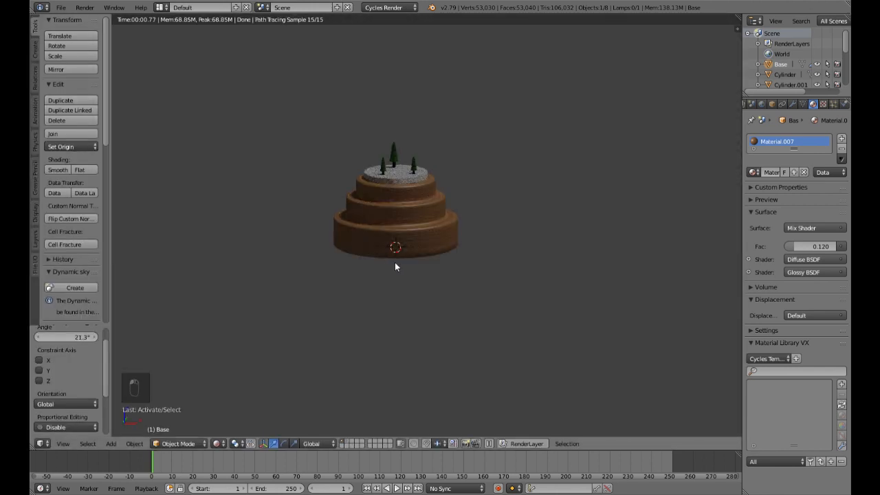
{"action": "key", "text": "shift+z"}
{"action": "middle_click_drag", "start_coordinate": [405, 260], "coordinate": [411, 277]}
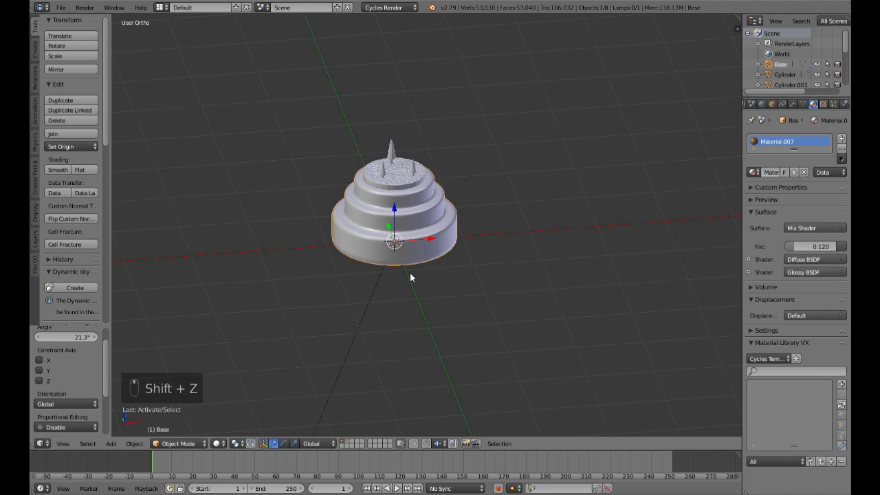
Step: Add a plane under the Base as a ground surface and scale it by 5
{"action": "key", "text": "shift+a"}
{"action": "mouse_move", "coordinate": [416, 157]}
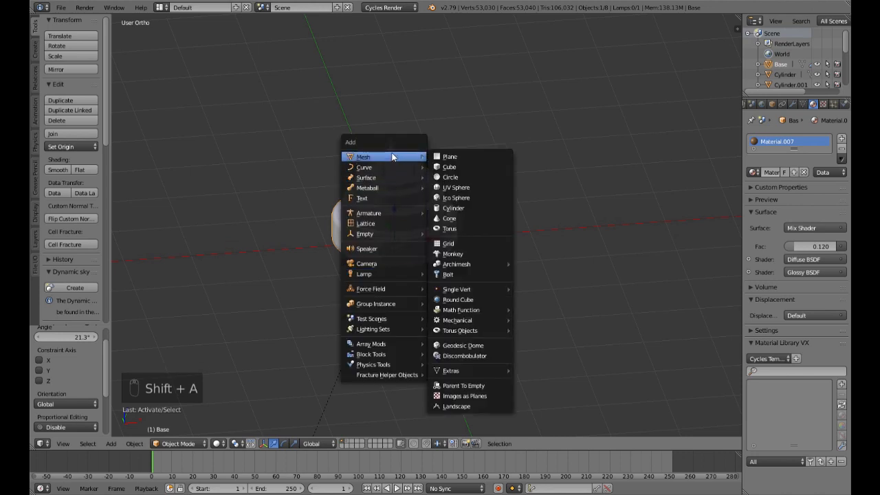
{"action": "left_click", "coordinate": [450, 157]}
{"action": "key", "text": "s"}
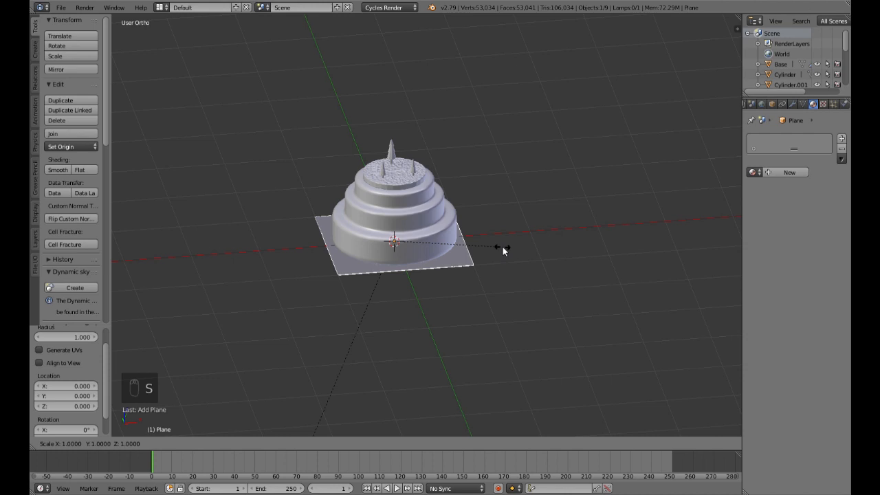
{"action": "key", "text": "5"}
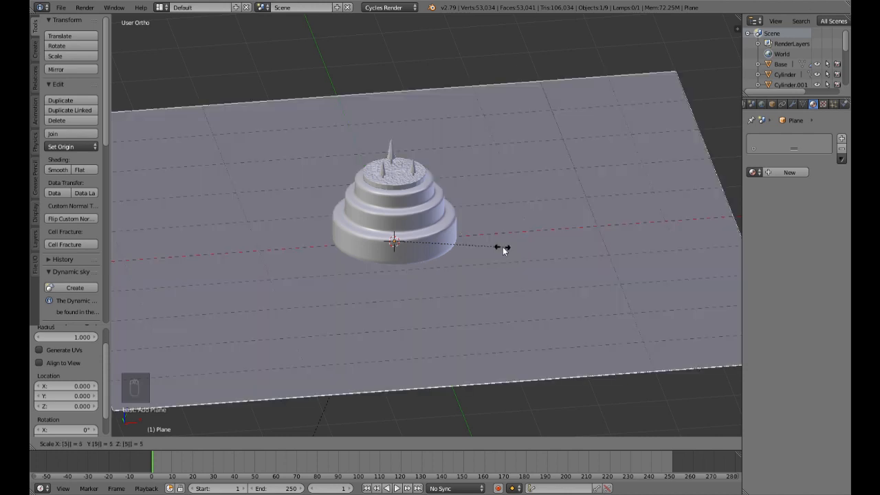
{"action": "key", "text": "Return"}
Step: Switch the 3D view to rendered shading and inspect the wooden Base on the ground plane
{"action": "scroll", "coordinate": [569, 267], "scroll_direction": "down", "scroll_amount": 3}
{"action": "middle_click_drag", "start_coordinate": [570, 267], "coordinate": [488, 249]}
{"action": "key", "text": "shift+z"}
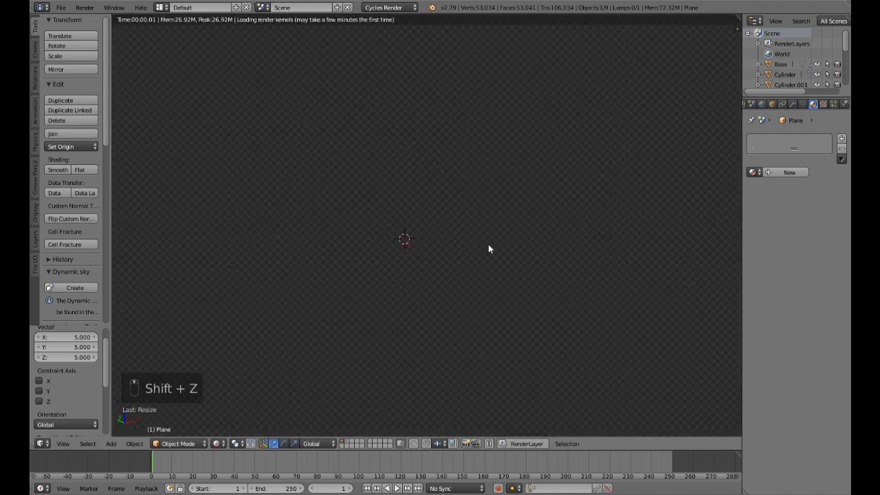
{"action": "scroll", "coordinate": [489, 248], "scroll_direction": "up", "scroll_amount": 5}
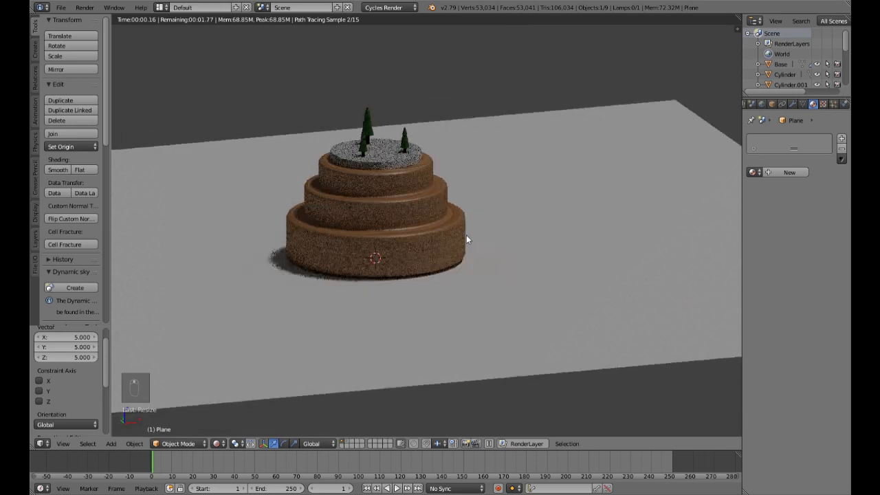
{"action": "scroll", "coordinate": [466, 235], "scroll_direction": "up", "scroll_amount": 3}
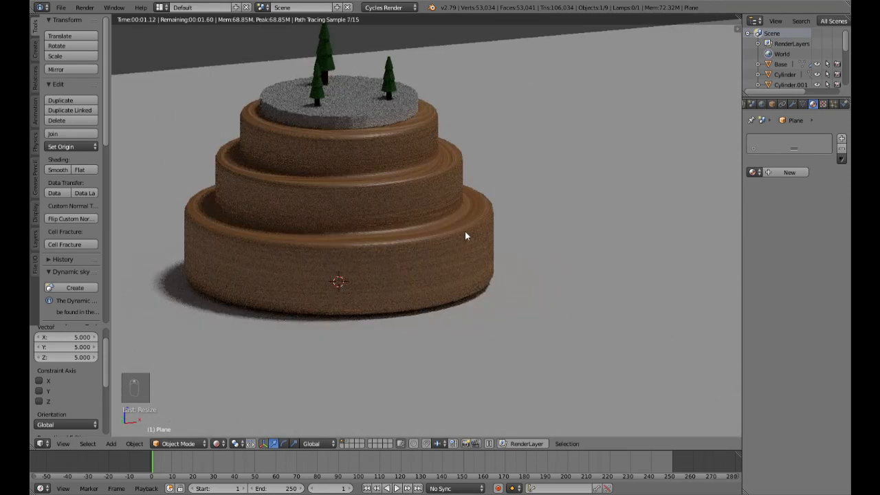
Step: Select the Terrain and split off a node editor below the rendered 3D view to show its material nodes
{"action": "scroll", "coordinate": [465, 236], "scroll_direction": "down", "scroll_amount": 5}
{"action": "key", "text": "shift+z"}
{"action": "scroll", "coordinate": [465, 236], "scroll_direction": "up", "scroll_amount": 6}
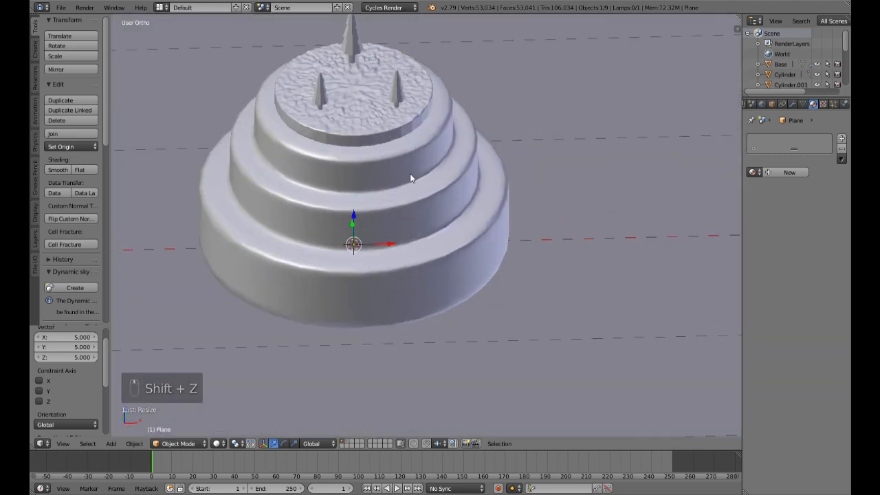
{"action": "key", "text": "shift+z"}
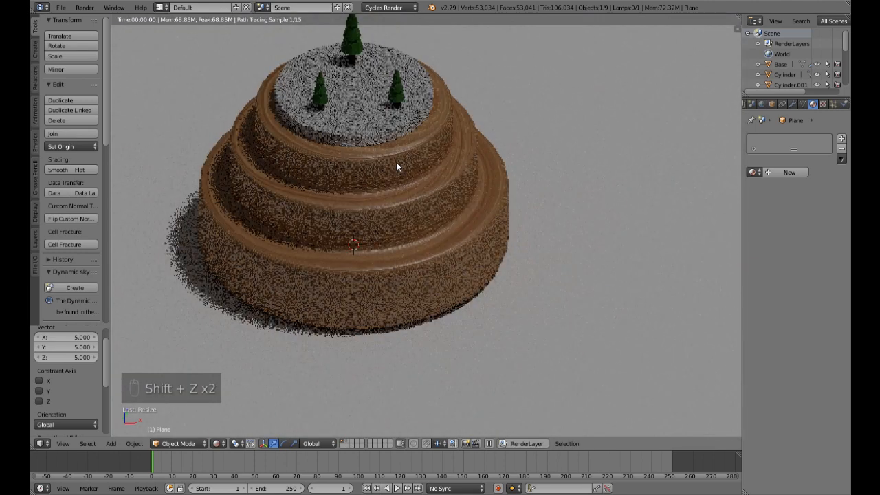
{"action": "middle_click_drag", "start_coordinate": [396, 167], "coordinate": [417, 227]}
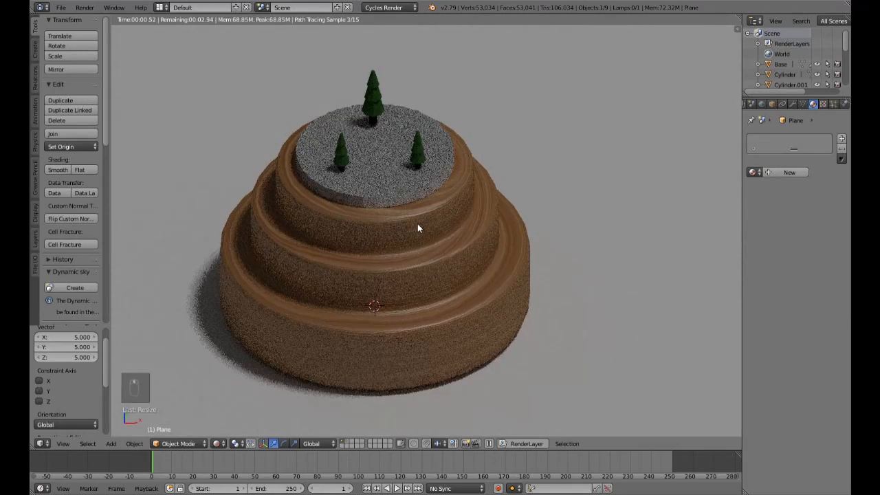
{"action": "scroll", "coordinate": [417, 224], "scroll_direction": "up", "scroll_amount": 3}
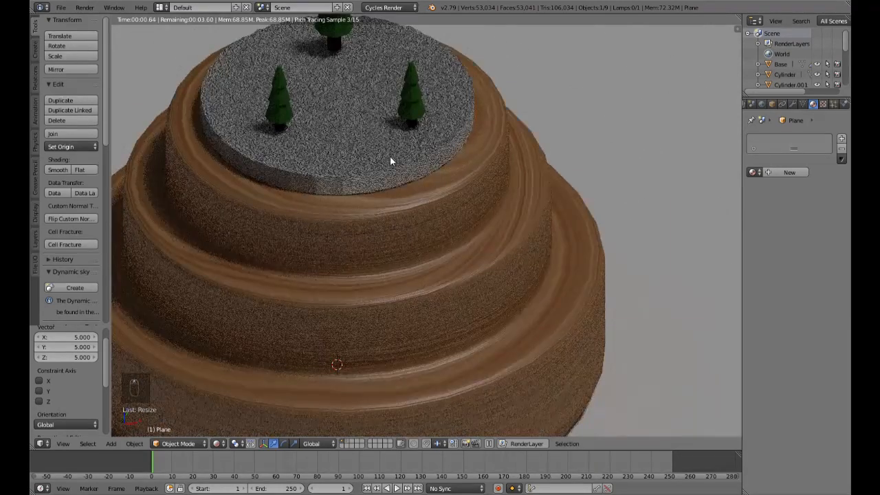
{"action": "right_click", "coordinate": [390, 157]}
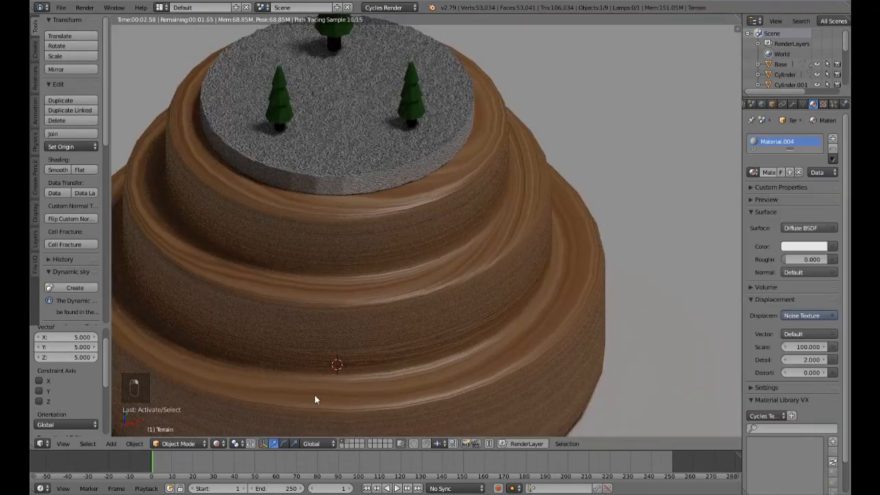
{"action": "left_click_drag", "start_coordinate": [33, 449], "coordinate": [33, 286]}
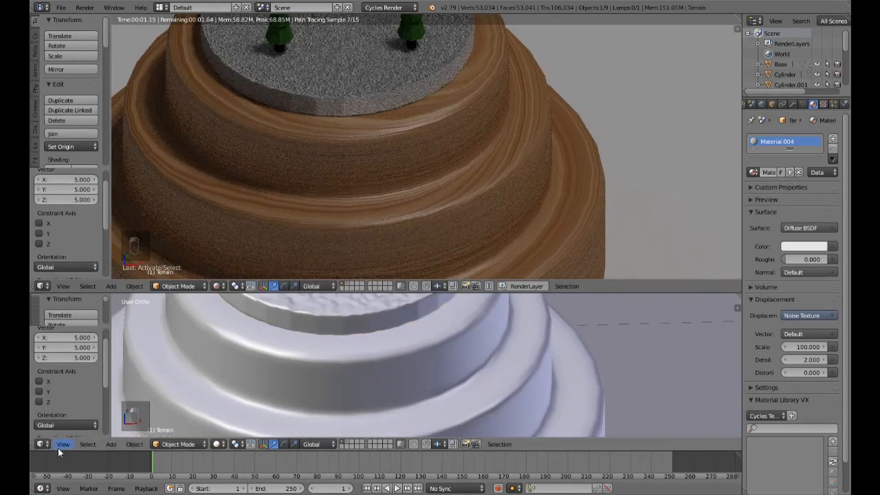
{"action": "left_click", "coordinate": [42, 444]}
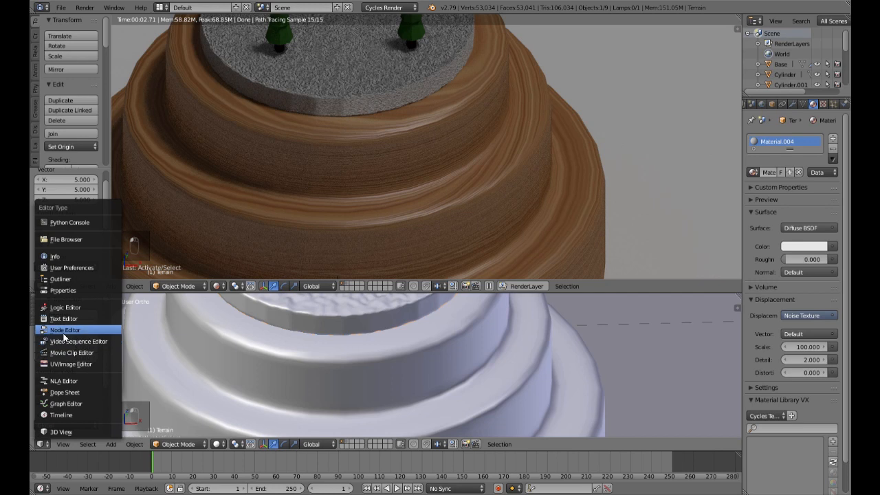
{"action": "left_click", "coordinate": [63, 330]}
{"action": "scroll", "coordinate": [364, 391], "scroll_direction": "up", "scroll_amount": 4}
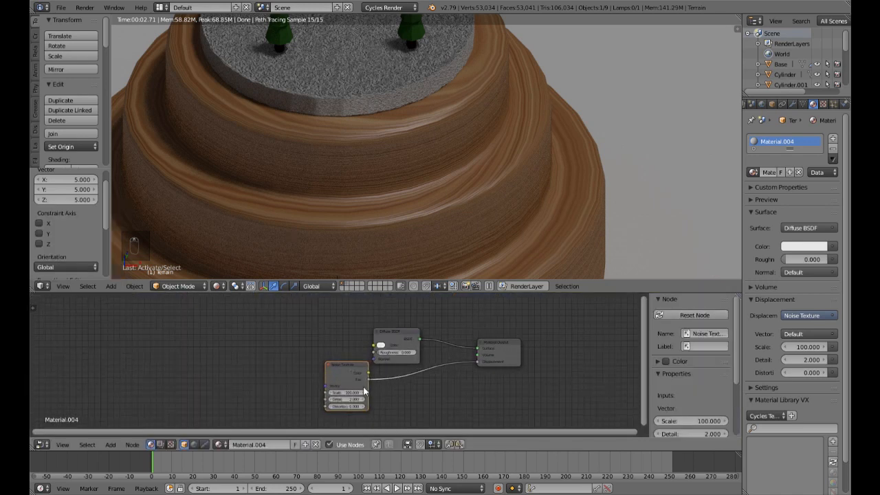
Step: Try the Terrain material's Noise Texture displacement at a Scale of 20 and at a Scale of 5
{"action": "left_click", "coordinate": [345, 393]}
{"action": "type", "text": "20"}
{"action": "key", "text": "Return"}
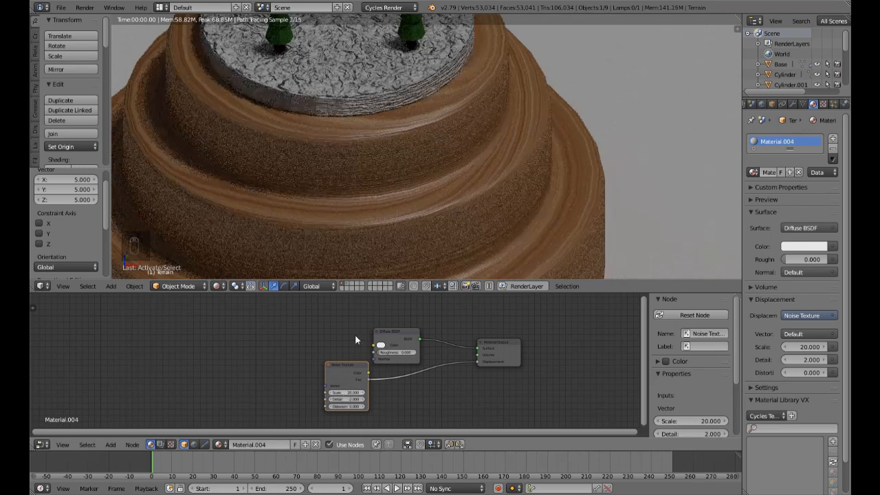
{"action": "scroll", "coordinate": [434, 161], "scroll_direction": "down", "scroll_amount": 3}
{"action": "scroll", "coordinate": [428, 146], "scroll_direction": "up", "scroll_amount": 5}
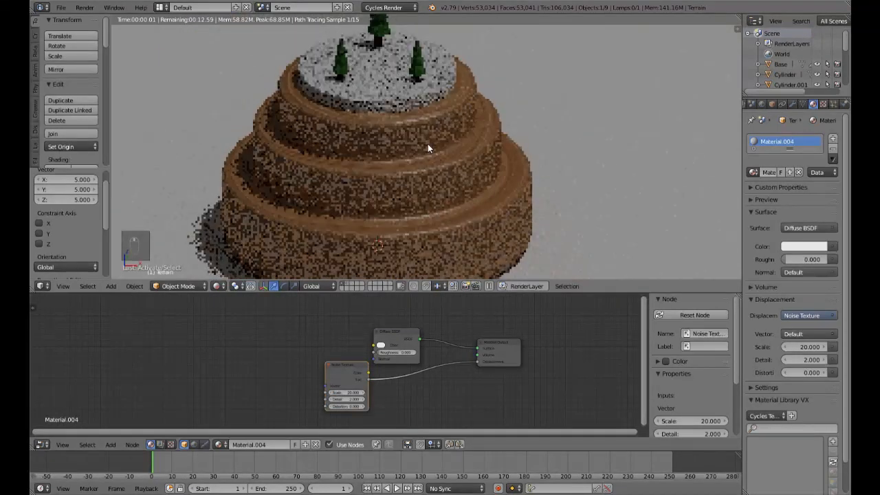
{"action": "middle_click_drag", "start_coordinate": [422, 124], "coordinate": [432, 220]}
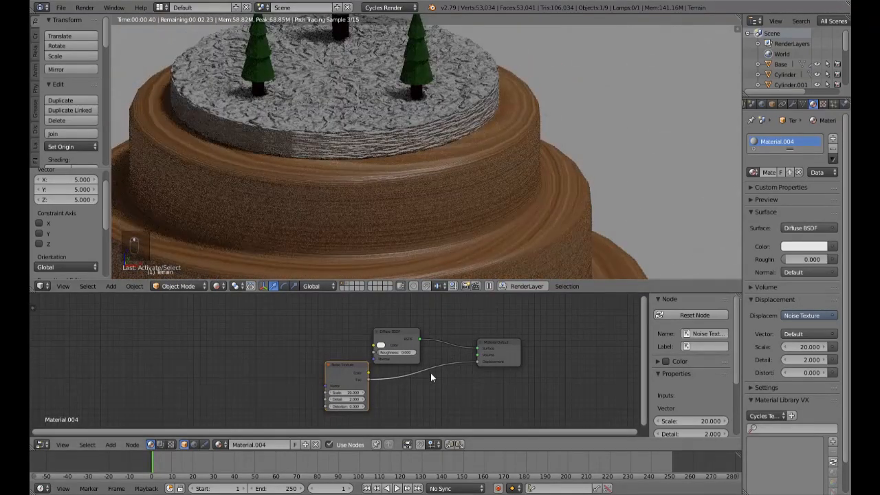
{"action": "left_click", "coordinate": [349, 393]}
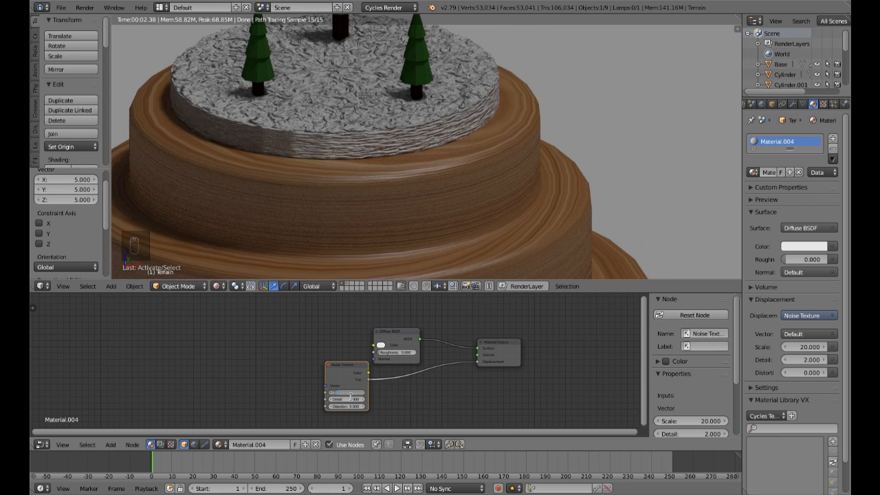
{"action": "type", "text": "5"}
{"action": "key", "text": "Return"}
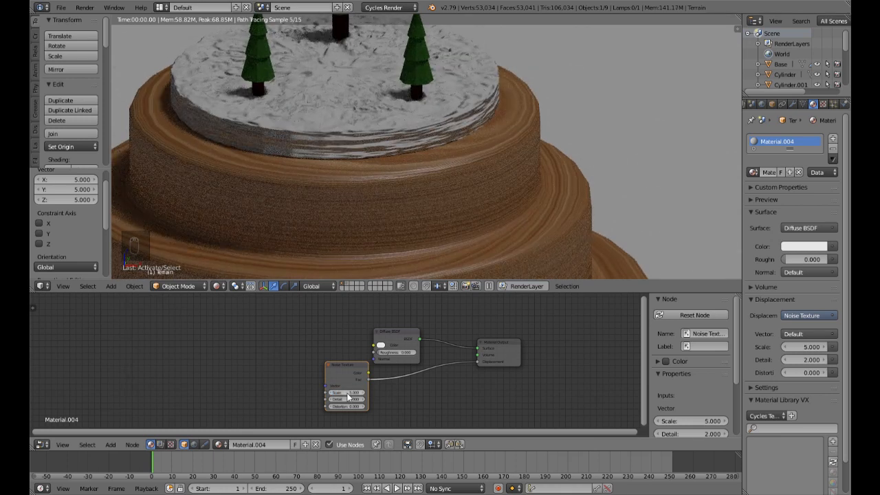
Step: Tint the Terrain's Diffuse BSDF color to a pale snowy blue
{"action": "left_click", "coordinate": [380, 344]}
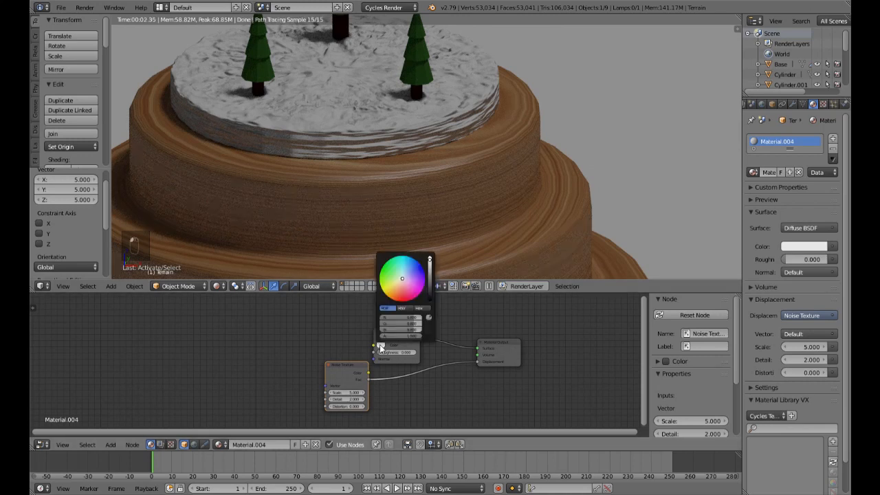
{"action": "left_click", "coordinate": [403, 276]}
{"action": "left_click_drag", "start_coordinate": [404, 276], "coordinate": [405, 277]}
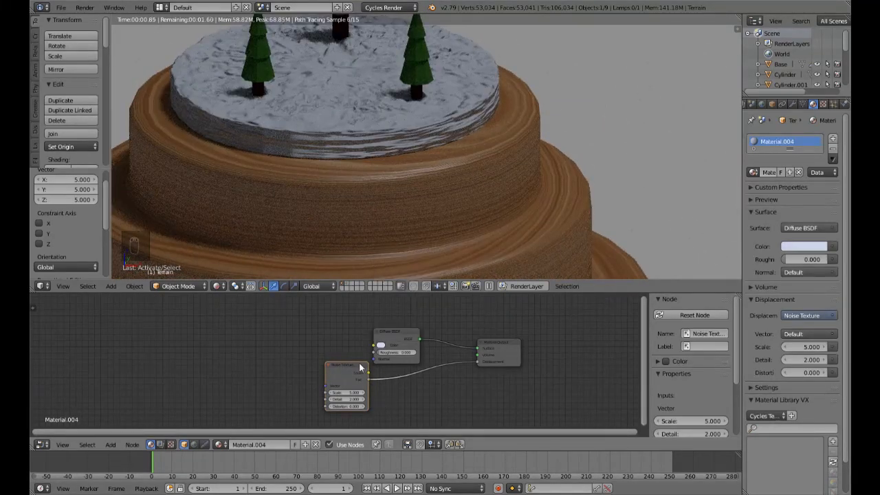
Step: Delete the Noise Texture node from the Terrain material and check the plain snow surface in the render
{"action": "left_click", "coordinate": [357, 370]}
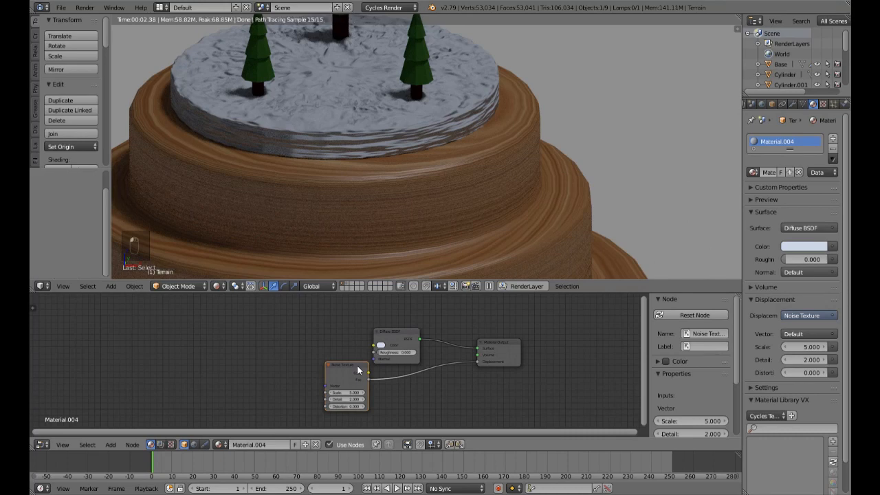
{"action": "key", "text": "Delete"}
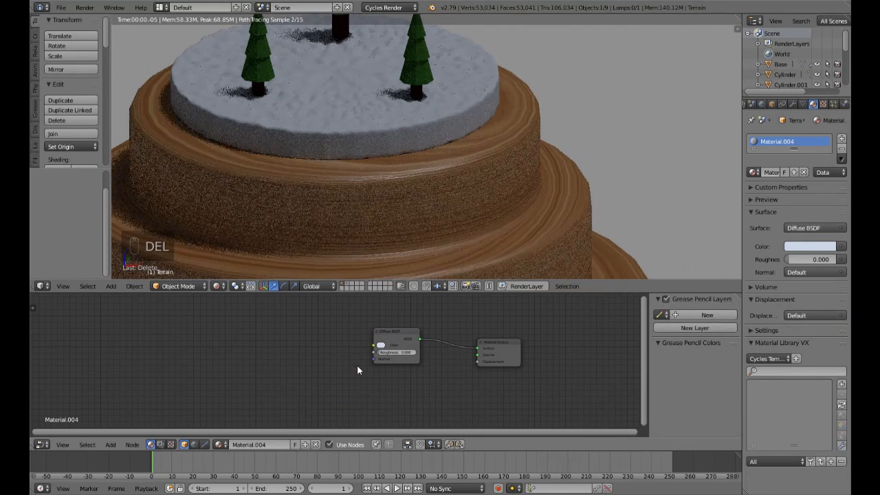
{"action": "scroll", "coordinate": [379, 168], "scroll_direction": "up", "scroll_amount": 6}
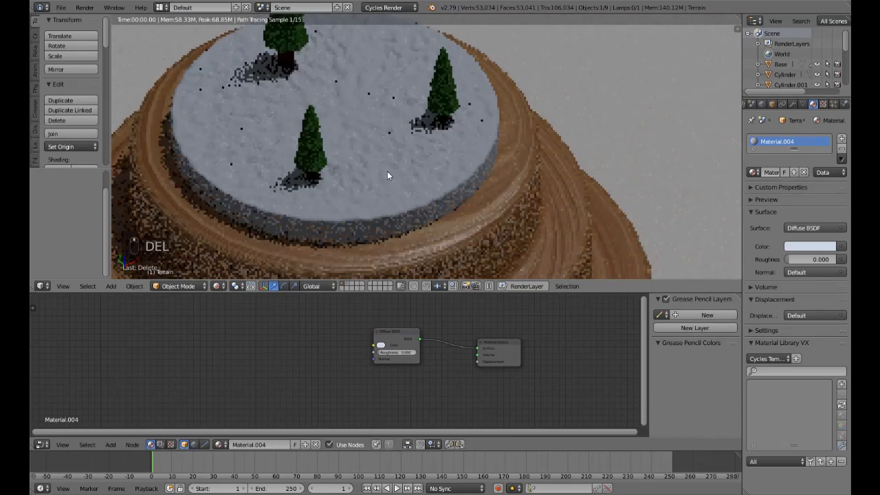
{"action": "scroll", "coordinate": [388, 173], "scroll_direction": "down", "scroll_amount": 6}
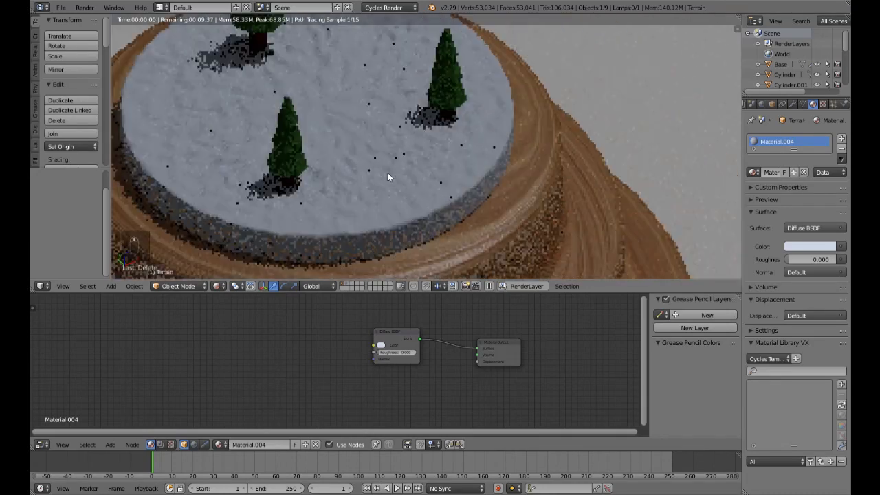
{"action": "scroll", "coordinate": [449, 239], "scroll_direction": "up", "scroll_amount": 2}
{"action": "scroll", "coordinate": [450, 239], "scroll_direction": "down", "scroll_amount": 3}
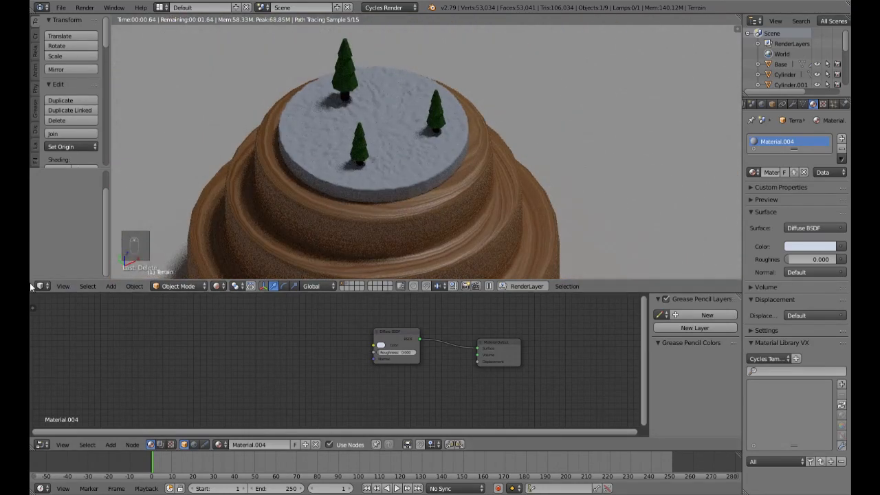
Step: Merge the node editor area back into the 3D view and switch it to solid shading
{"action": "left_click_drag", "start_coordinate": [36, 292], "coordinate": [31, 309]}
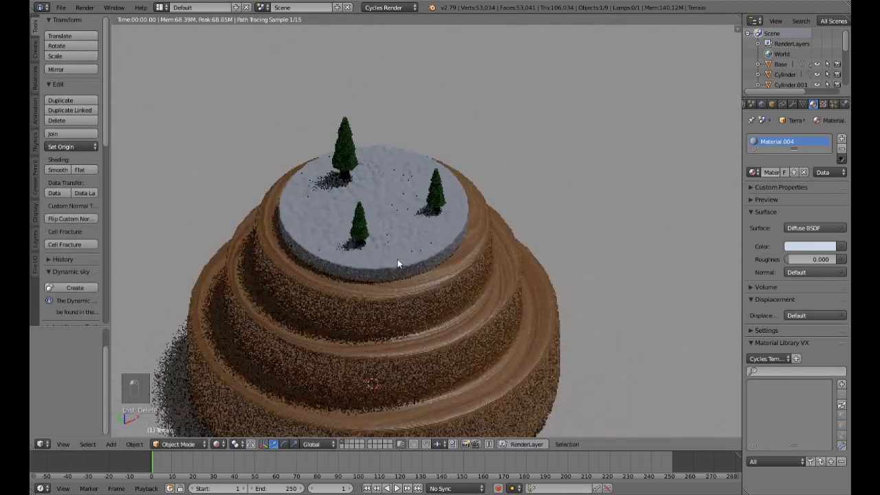
{"action": "key", "text": "shift+z"}
{"action": "scroll", "coordinate": [398, 259], "scroll_direction": "down", "scroll_amount": 3}
{"action": "middle_click_drag", "start_coordinate": [403, 258], "coordinate": [400, 221]}
{"action": "scroll", "coordinate": [408, 220], "scroll_direction": "down", "scroll_amount": 5}
{"action": "scroll", "coordinate": [407, 221], "scroll_direction": "up", "scroll_amount": 1}
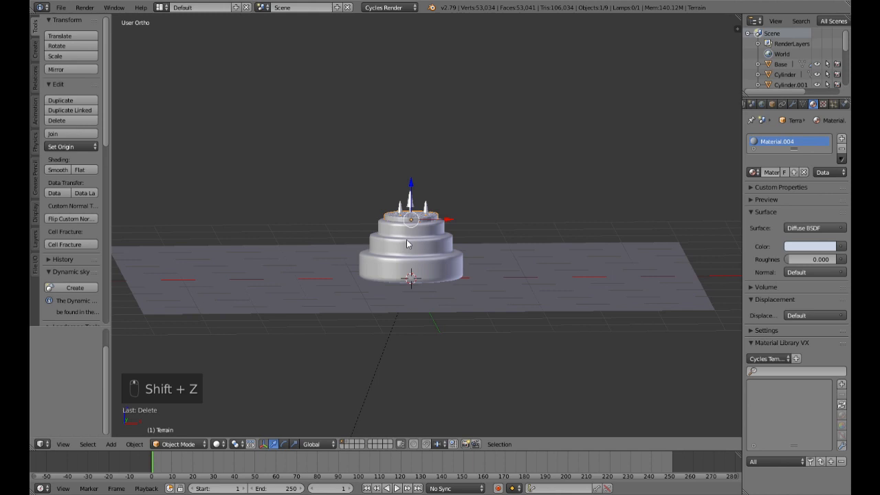
Step: Examine the Base, Terrain and trees on the ground plane from several distances and angles
{"action": "scroll", "coordinate": [407, 241], "scroll_direction": "up", "scroll_amount": 3}
{"action": "scroll", "coordinate": [407, 241], "scroll_direction": "down", "scroll_amount": 3}
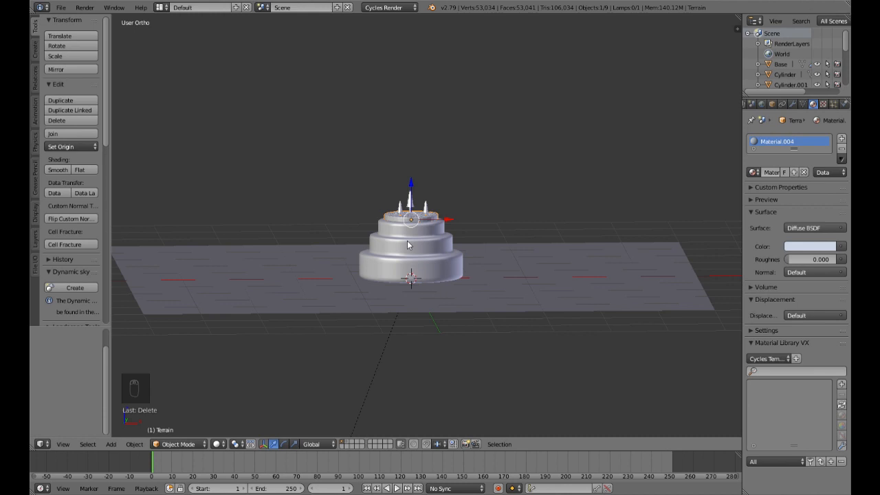
{"action": "scroll", "coordinate": [440, 239], "scroll_direction": "up", "scroll_amount": 3}
{"action": "mouse_move", "coordinate": [499, 222]}
{"action": "middle_mouse_down"}
{"action": "mouse_move", "coordinate": [458, 275]}
{"action": "mouse_move", "coordinate": [483, 219]}
{"action": "middle_mouse_up"}
{"action": "scroll", "coordinate": [470, 248], "scroll_direction": "down", "scroll_amount": 5}
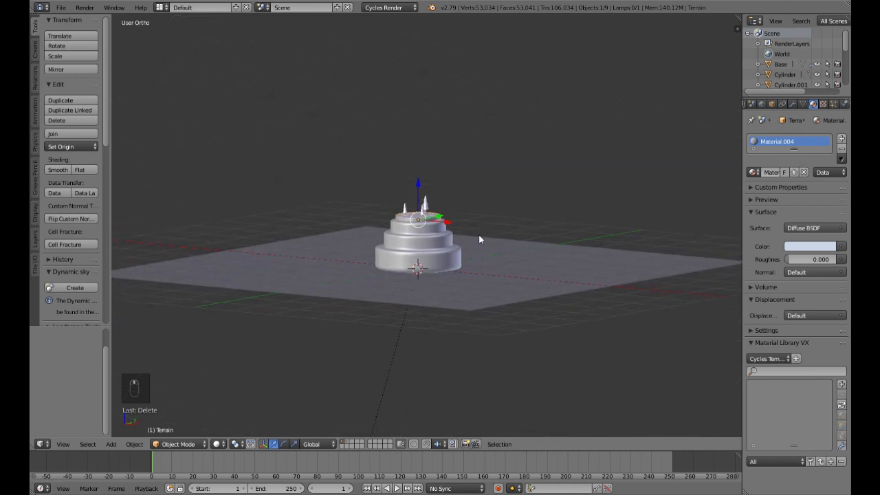
{"action": "scroll", "coordinate": [479, 233], "scroll_direction": "up", "scroll_amount": 4}
{"action": "scroll", "coordinate": [473, 249], "scroll_direction": "up", "scroll_amount": 4}
{"action": "middle_click_drag", "start_coordinate": [383, 210], "coordinate": [401, 336]}
{"action": "scroll", "coordinate": [432, 295], "scroll_direction": "up", "scroll_amount": 3}
{"action": "scroll", "coordinate": [439, 260], "scroll_direction": "down", "scroll_amount": 2}
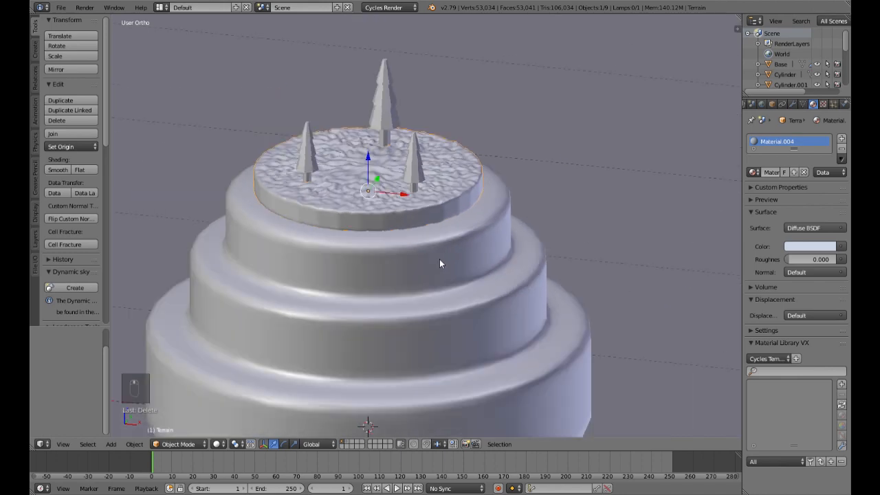
{"action": "middle_click_drag", "start_coordinate": [424, 247], "coordinate": [395, 201]}
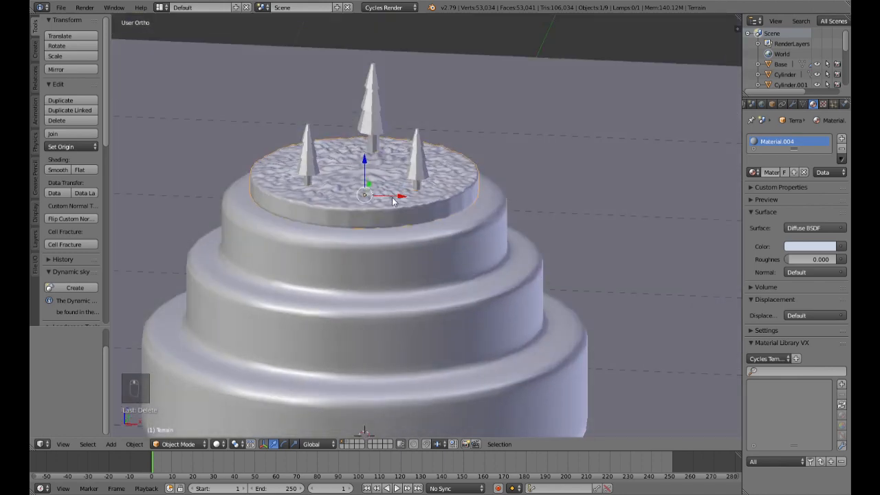
Step: Enter Edit Mode on the Terrain, snap the 3D cursor to its selected centre vertex and return to Object Mode
{"action": "key", "text": "Tab"}
{"action": "scroll", "coordinate": [351, 157], "scroll_direction": "up", "scroll_amount": 4}
{"action": "middle_click_drag", "start_coordinate": [350, 157], "coordinate": [382, 234], "text": "shift"}
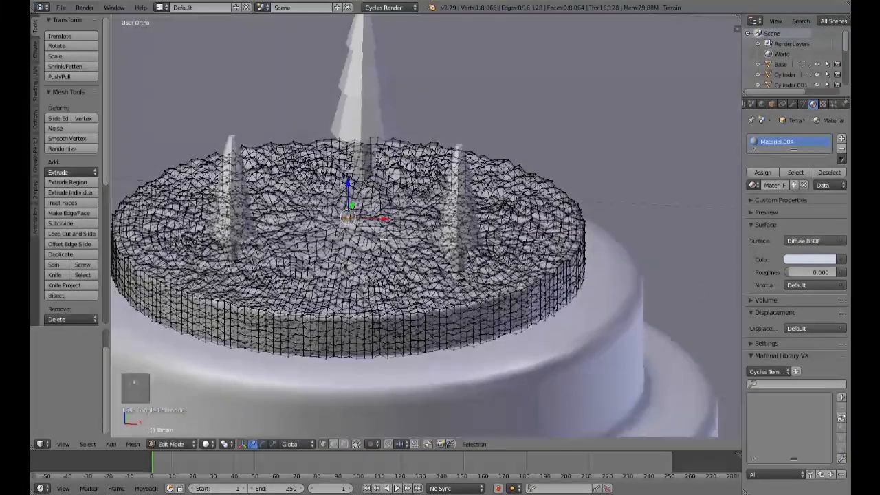
{"action": "scroll", "coordinate": [382, 234], "scroll_direction": "down", "scroll_amount": 3}
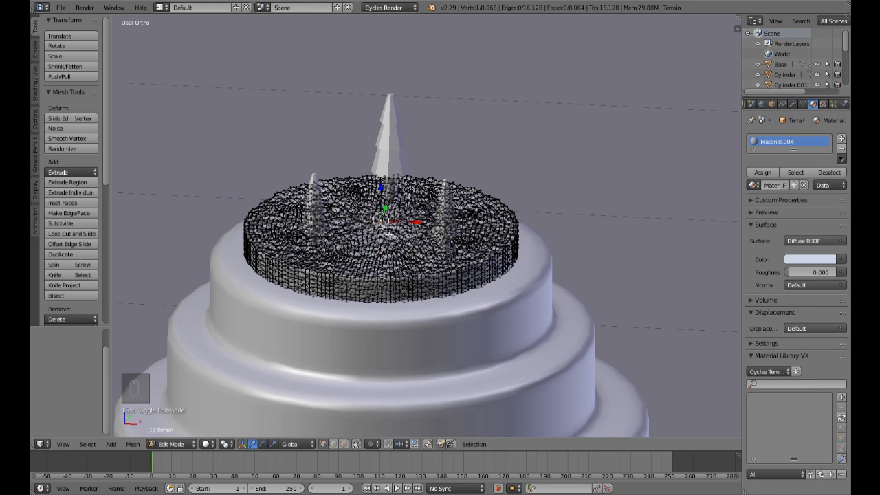
{"action": "key", "text": "shift+s"}
{"action": "left_click", "coordinate": [386, 230]}
{"action": "key", "text": "Tab"}
{"action": "middle_click_drag", "start_coordinate": [386, 235], "coordinate": [434, 252]}
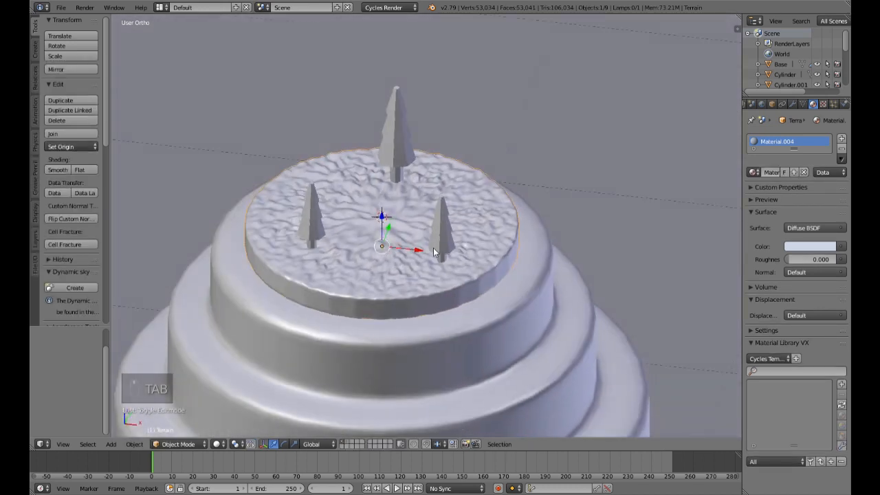
{"action": "scroll", "coordinate": [413, 255], "scroll_direction": "up", "scroll_amount": 4}
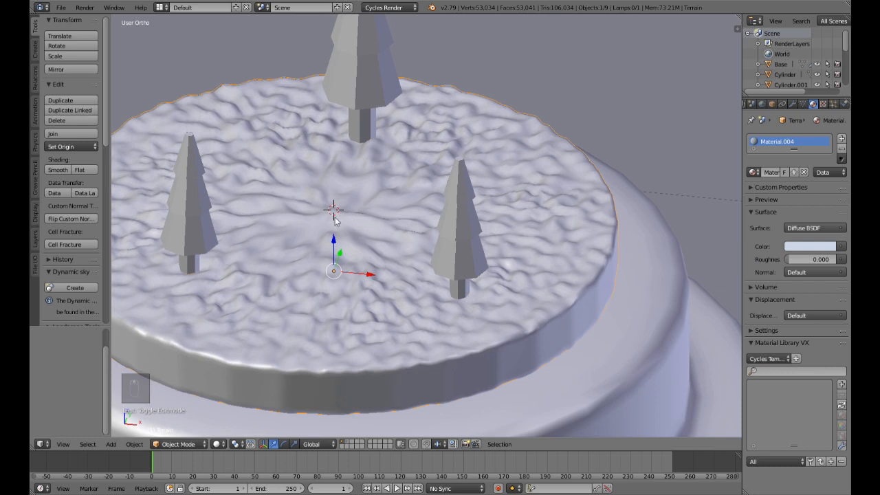
{"action": "scroll", "coordinate": [427, 254], "scroll_direction": "down", "scroll_amount": 5}
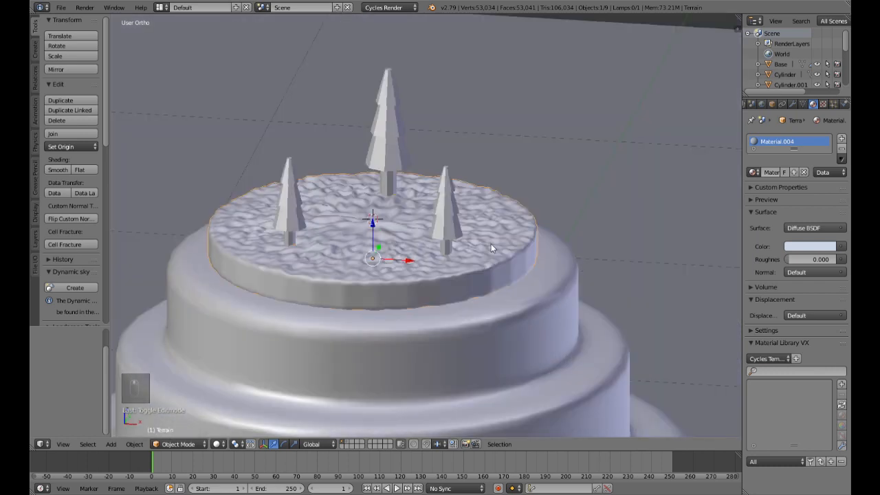
Step: Add an Archemedian curve spiral at the 3D cursor on the Terrain's centre and view it around the trees
{"action": "key", "text": "shift+a"}
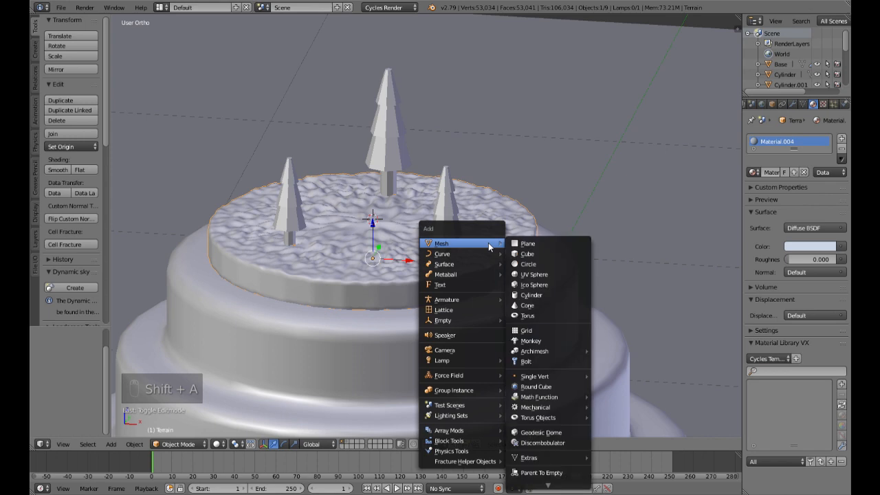
{"action": "mouse_move", "coordinate": [477, 253]}
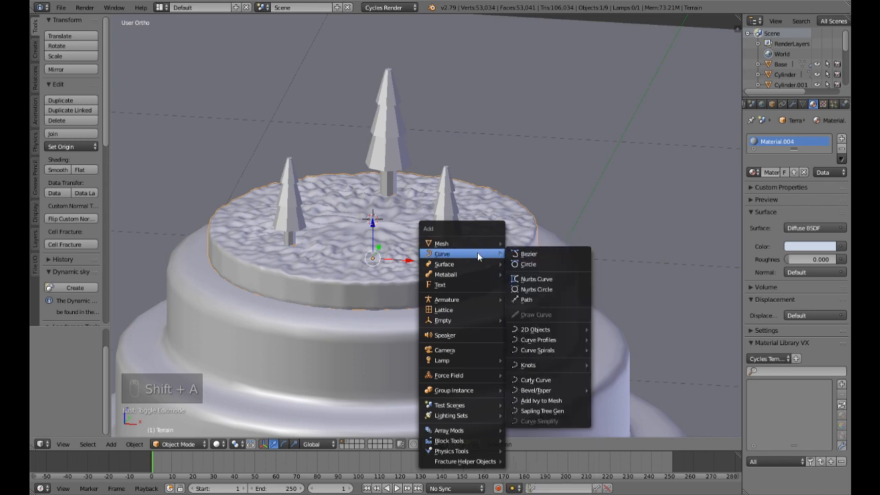
{"action": "mouse_move", "coordinate": [549, 350]}
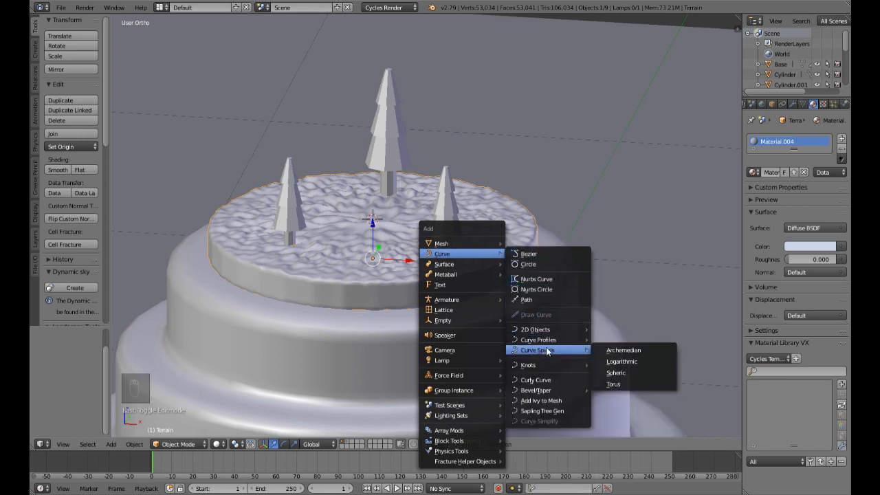
{"action": "left_click", "coordinate": [611, 350]}
{"action": "scroll", "coordinate": [584, 296], "scroll_direction": "down", "scroll_amount": 3}
{"action": "middle_click_drag", "start_coordinate": [521, 269], "coordinate": [557, 264]}
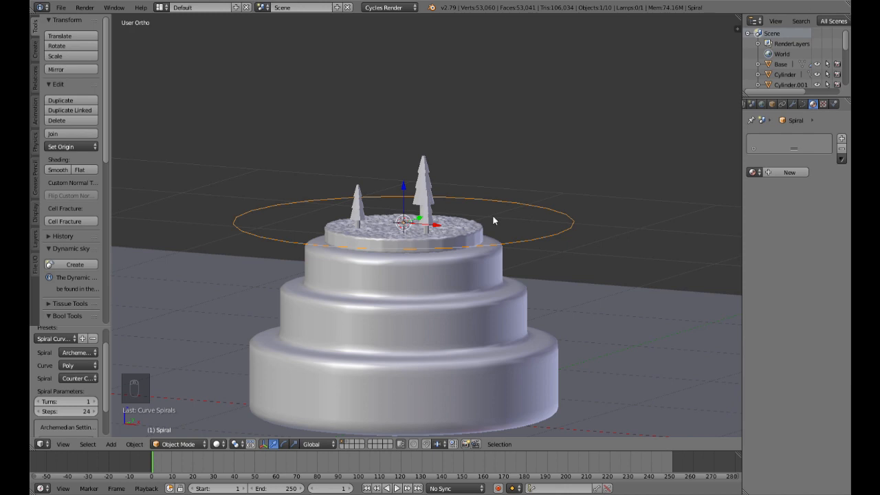
{"action": "middle_click_drag", "start_coordinate": [493, 217], "coordinate": [472, 236]}
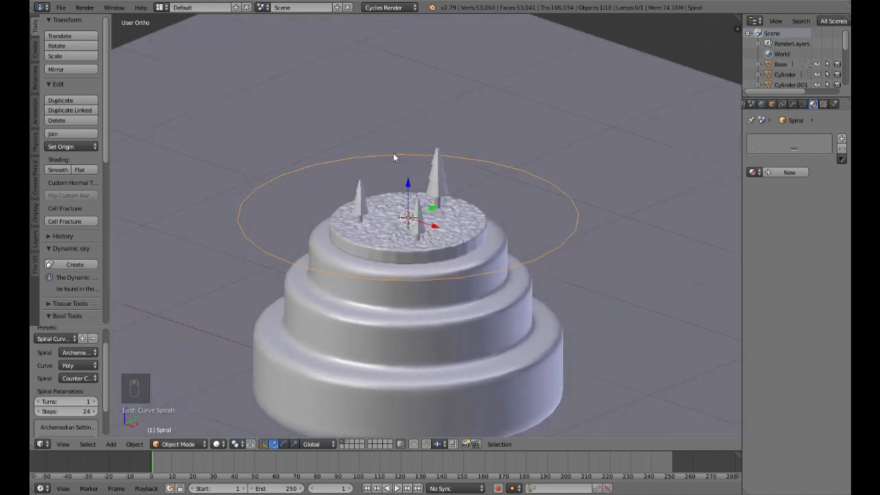
Step: Set the spiral's number of turns to 5 and its steps to 250
{"action": "left_click", "coordinate": [82, 404]}
{"action": "type", "text": "5"}
{"action": "key", "text": "Return"}
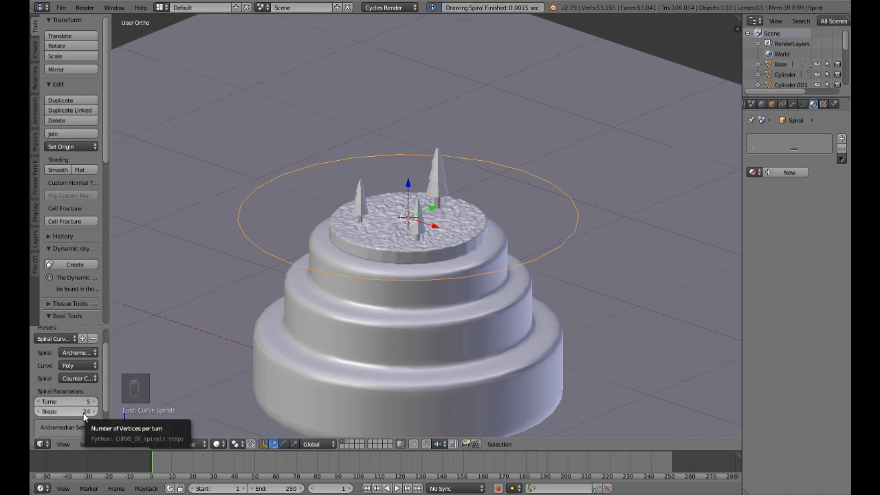
{"action": "left_click", "coordinate": [83, 414]}
{"action": "type", "text": "25"}
{"action": "key", "text": "Return"}
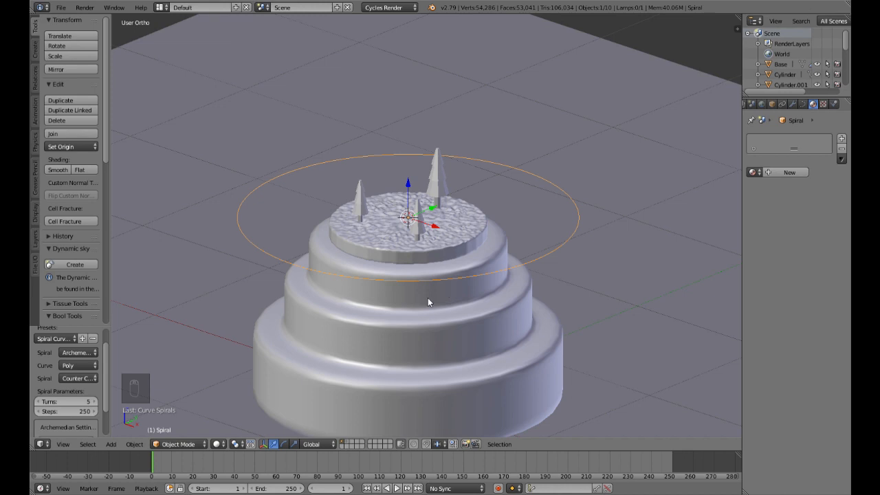
Step: Set the spiral's radius to 0.22 so that it fits within the Terrain between the trees
{"action": "middle_click_drag", "start_coordinate": [436, 319], "coordinate": [465, 300]}
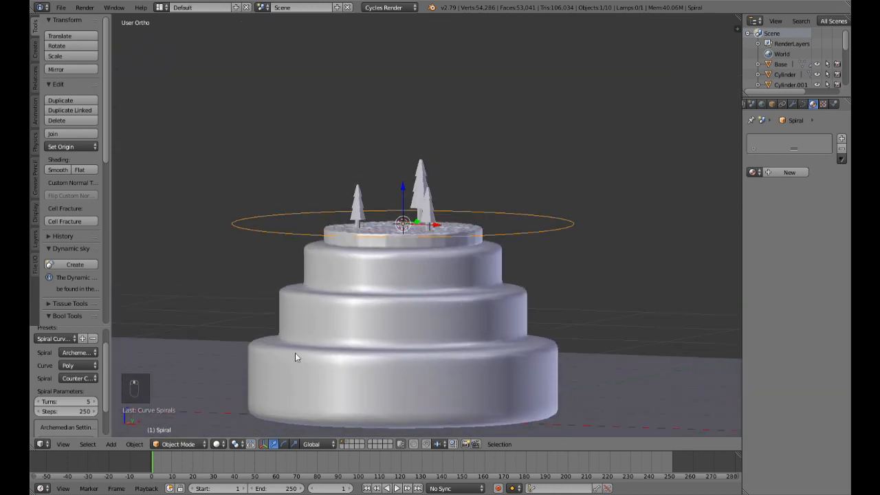
{"action": "scroll", "coordinate": [91, 397], "scroll_direction": "down", "scroll_amount": 3}
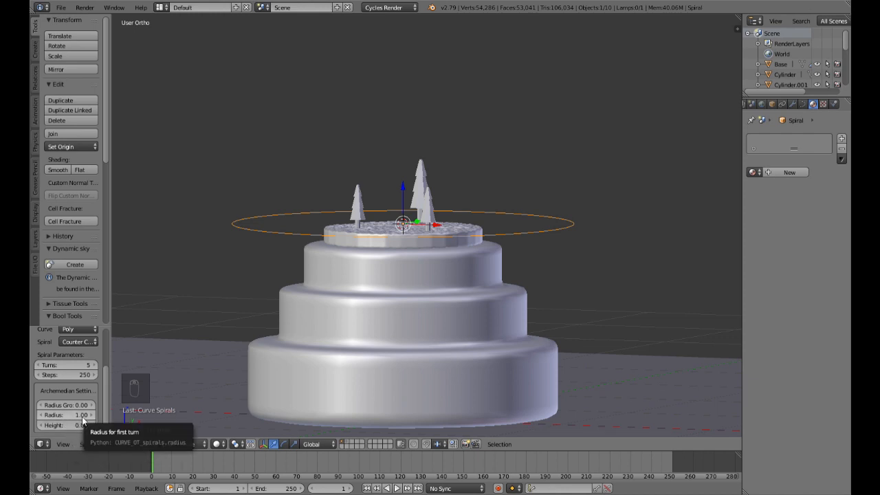
{"action": "middle_click_drag", "start_coordinate": [453, 271], "coordinate": [485, 241]}
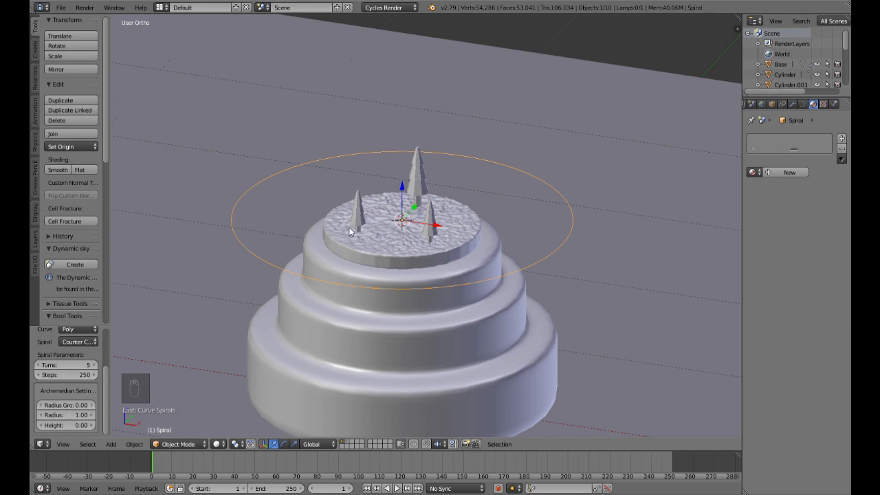
{"action": "left_click_drag", "start_coordinate": [78, 417], "coordinate": [28, 416]}
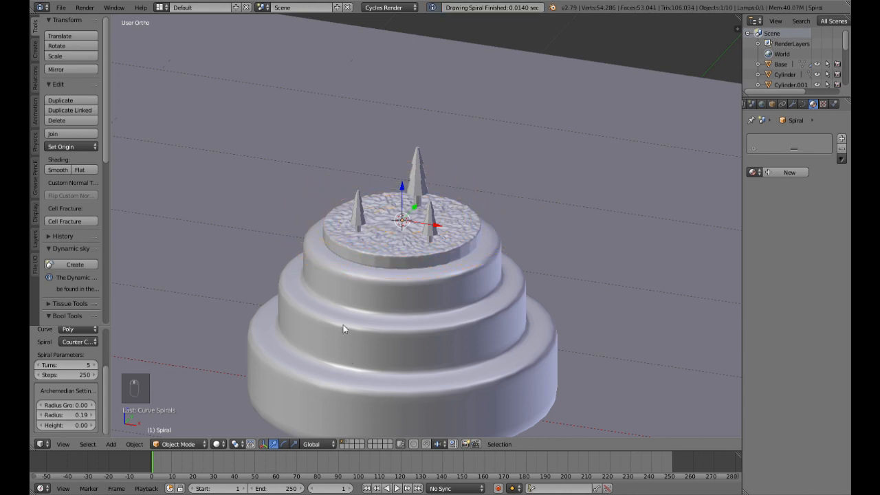
{"action": "middle_click_drag", "start_coordinate": [343, 324], "coordinate": [281, 359]}
{"action": "left_click", "coordinate": [90, 420]}
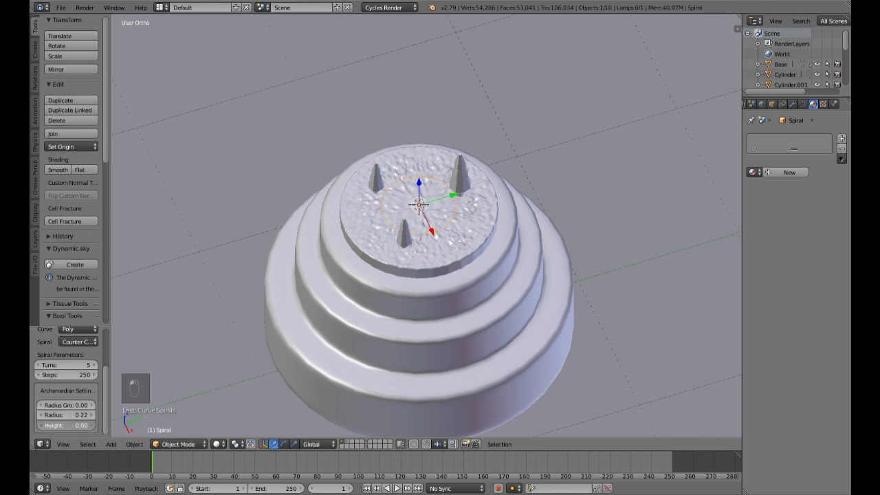
Step: Set the spiral's height to 0.12 so that it coils upward past the treetops
{"action": "left_click_drag", "start_coordinate": [74, 426], "coordinate": [78, 426]}
{"action": "middle_click_drag", "start_coordinate": [469, 333], "coordinate": [531, 283]}
{"action": "mouse_move", "coordinate": [80, 425]}
{"action": "left_mouse_down"}
{"action": "mouse_move", "coordinate": [96, 424]}
{"action": "mouse_move", "coordinate": [68, 424]}
{"action": "mouse_move", "coordinate": [86, 425]}
{"action": "left_mouse_up"}
{"action": "mouse_move", "coordinate": [412, 303]}
{"action": "middle_mouse_down"}
{"action": "mouse_move", "coordinate": [438, 341]}
{"action": "mouse_move", "coordinate": [419, 300]}
{"action": "middle_mouse_up"}
{"action": "key", "text": "KP_1"}
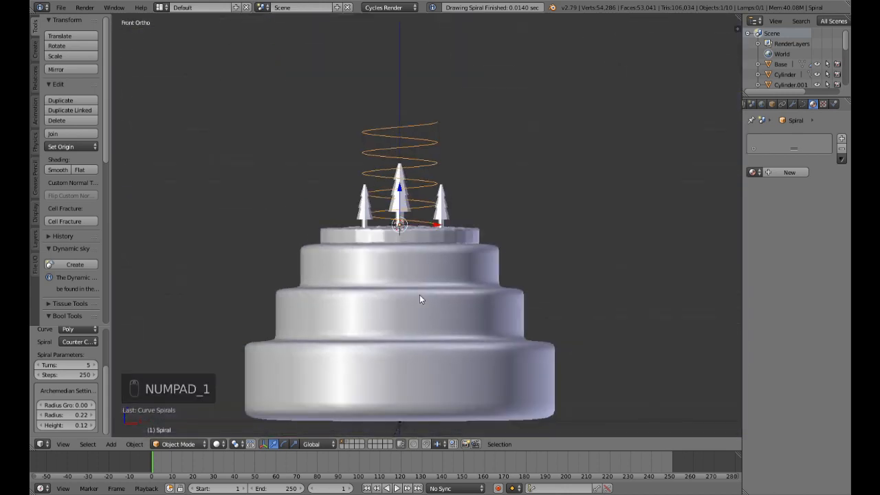
{"action": "scroll", "coordinate": [420, 296], "scroll_direction": "up", "scroll_amount": 3}
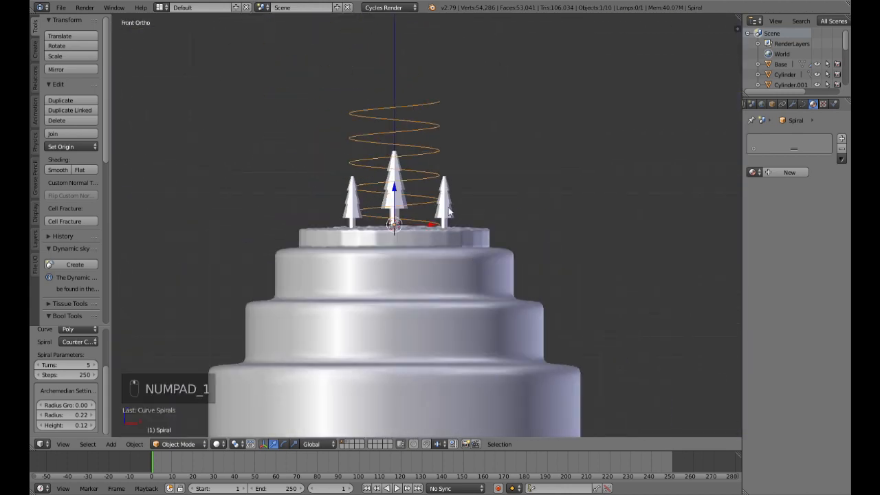
{"action": "mouse_move", "coordinate": [448, 206]}
{"action": "middle_mouse_down"}
{"action": "mouse_move", "coordinate": [439, 236]}
{"action": "mouse_move", "coordinate": [453, 220]}
{"action": "middle_mouse_up"}
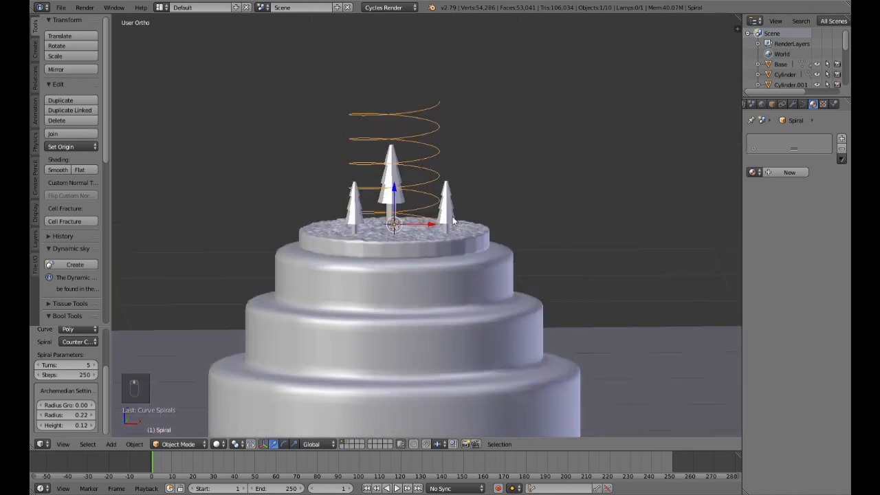
{"action": "key", "text": "KP_1"}
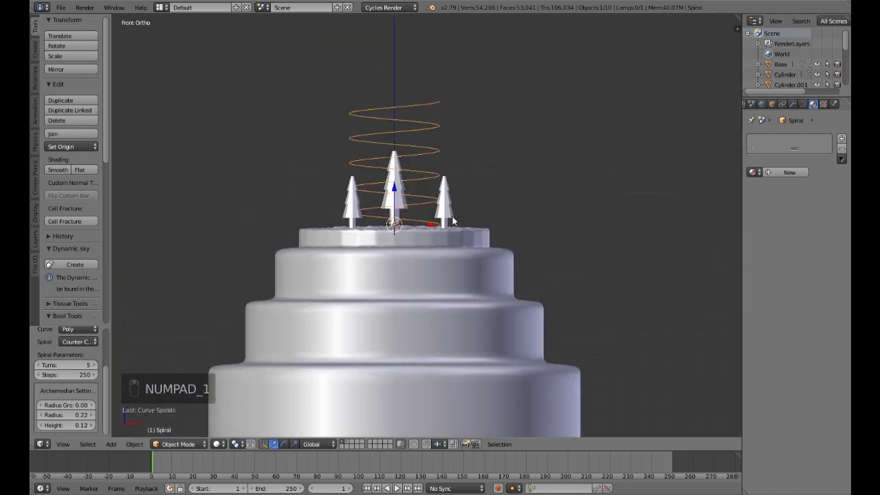
Step: Try a radius growth of -0.20 for the spiral
{"action": "left_click", "coordinate": [78, 404]}
{"action": "key", "text": "BackSpace"}
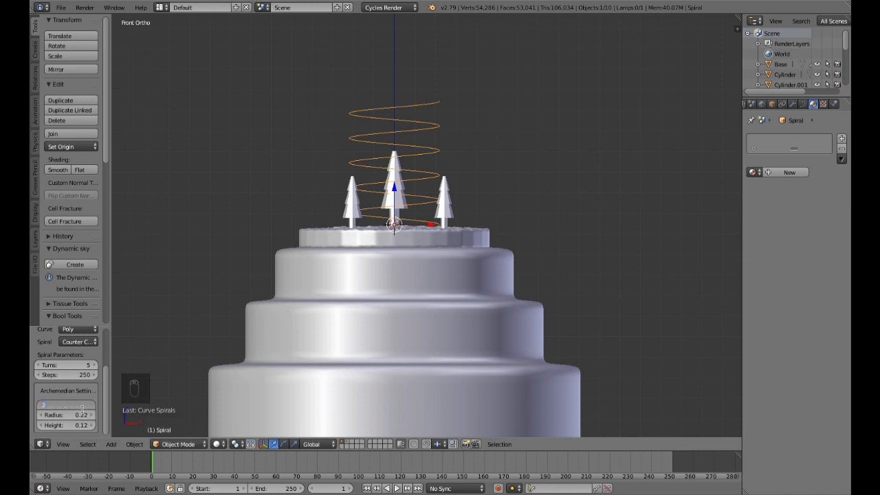
{"action": "key", "text": "BackSpace"}
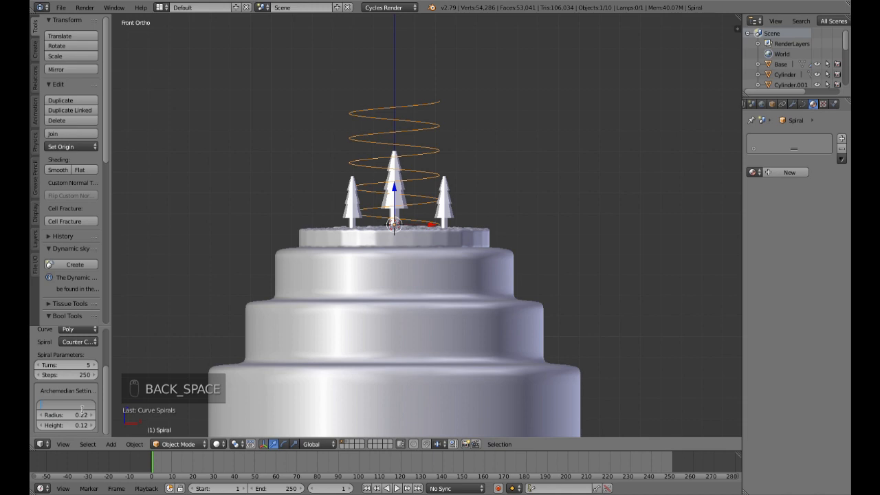
{"action": "type", "text": ".2"}
{"action": "key", "text": "Return"}
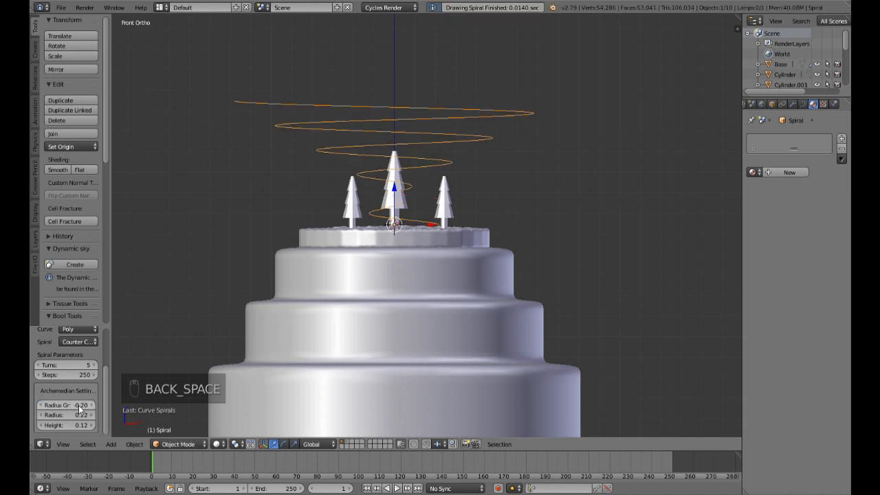
Step: Change the spiral's radius growth to -0.05 to narrow its coils upward
{"action": "left_click_drag", "start_coordinate": [75, 404], "coordinate": [103, 405]}
{"action": "left_click", "coordinate": [93, 405]}
{"action": "left_click", "coordinate": [41, 405]}
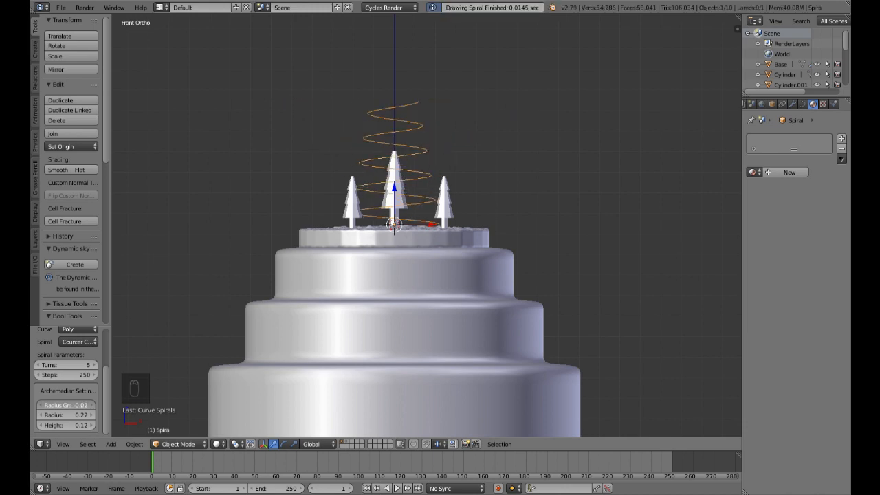
{"action": "left_click", "coordinate": [41, 404]}
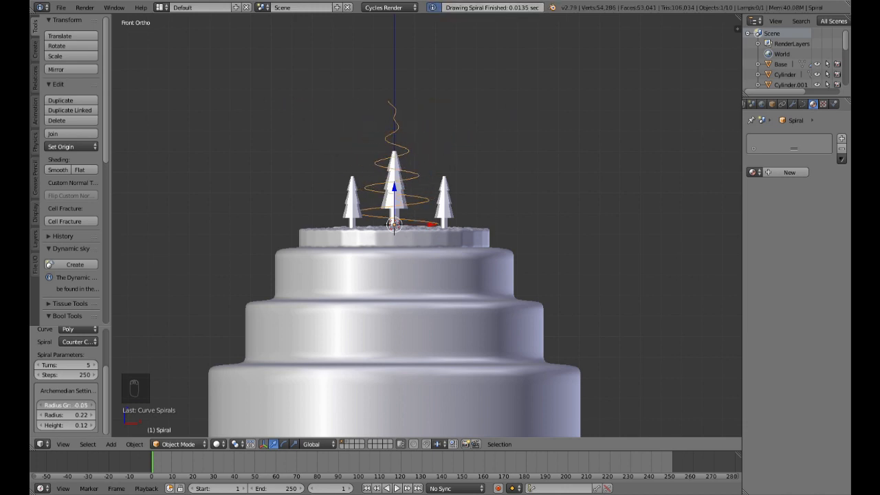
Step: Try a radius growth of -0.02 for the spiral and compare the coils with the trees
{"action": "left_click", "coordinate": [78, 408]}
{"action": "key", "text": "BackSpace"}
{"action": "key", "text": "BackSpace"}
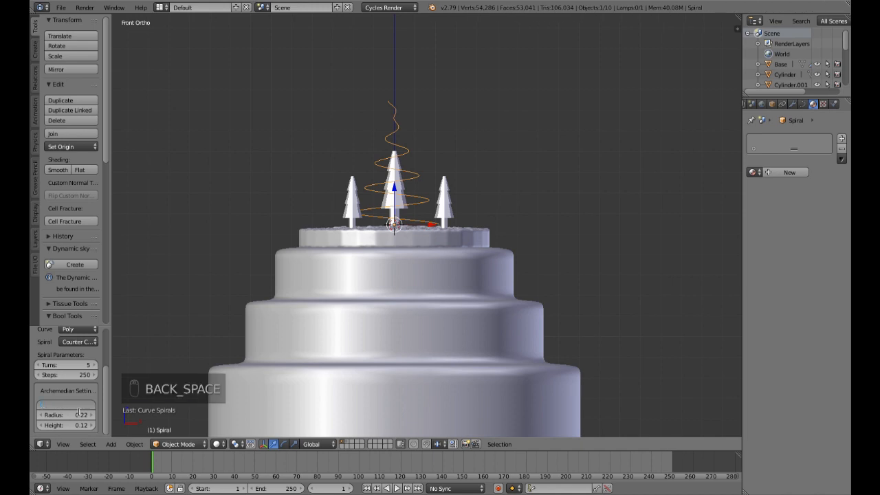
{"action": "type", "text": "-.02"}
{"action": "key", "text": "Return"}
{"action": "middle_click_drag", "start_coordinate": [179, 371], "coordinate": [147, 372]}
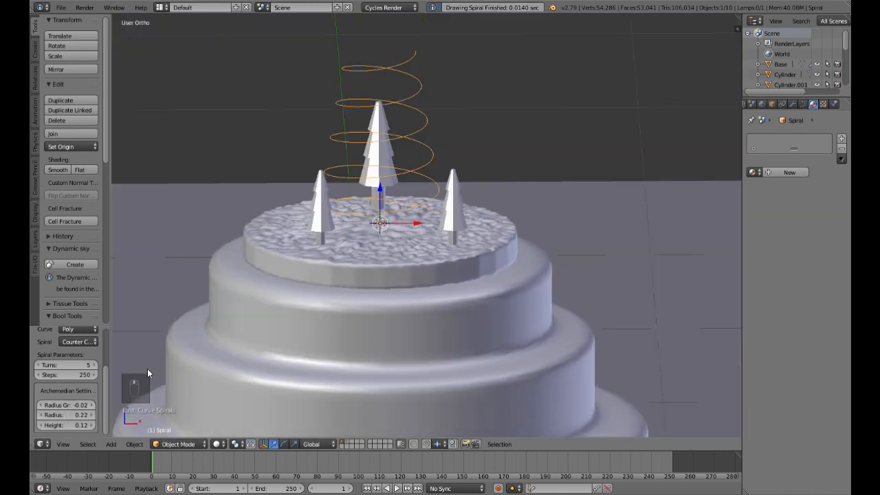
Step: Adjust the spiral's radius growth to -0.04 and compare its taper with the trees
{"action": "left_click", "coordinate": [91, 405]}
{"action": "left_click", "coordinate": [42, 407]}
{"action": "left_click", "coordinate": [42, 406]}
{"action": "mouse_move", "coordinate": [63, 407]}
{"action": "left_mouse_down"}
{"action": "mouse_move", "coordinate": [83, 407]}
{"action": "mouse_move", "coordinate": [69, 407]}
{"action": "left_mouse_up"}
{"action": "scroll", "coordinate": [549, 294], "scroll_direction": "up", "scroll_amount": 1}
{"action": "middle_click_drag", "start_coordinate": [549, 293], "coordinate": [547, 275]}
{"action": "scroll", "coordinate": [525, 280], "scroll_direction": "down", "scroll_amount": 3}
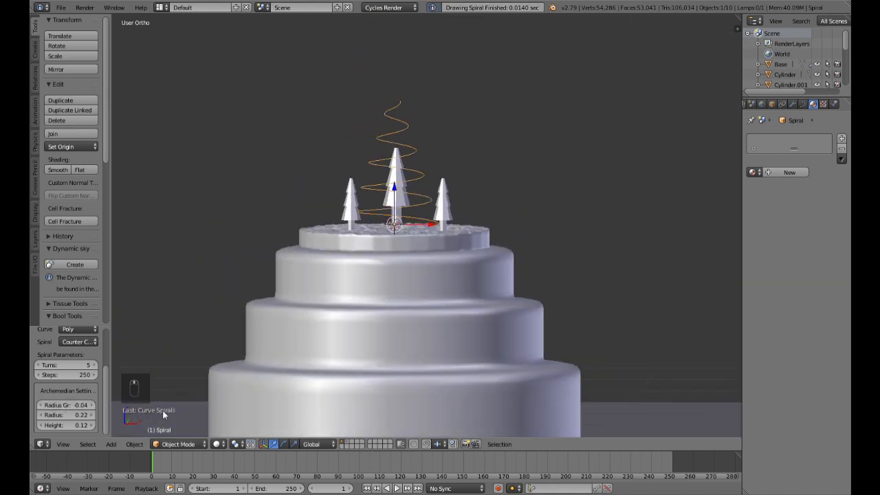
{"action": "left_click_drag", "start_coordinate": [75, 406], "coordinate": [75, 407]}
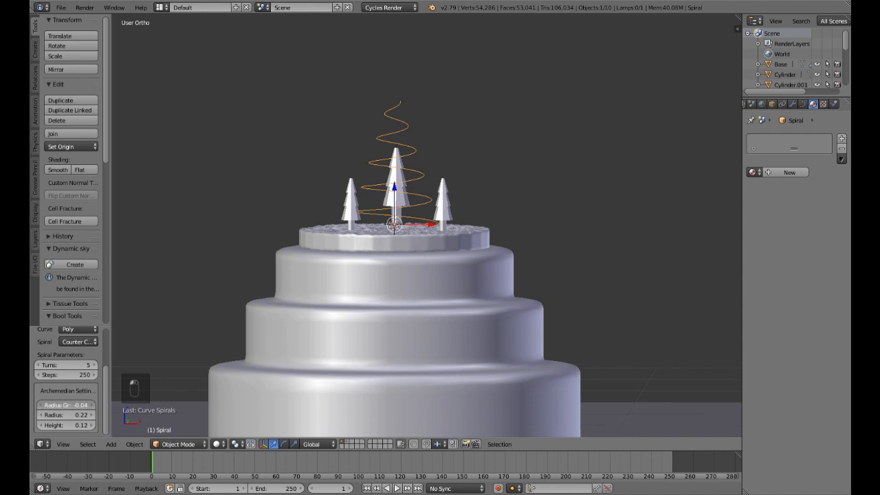
{"action": "left_click_drag", "start_coordinate": [74, 406], "coordinate": [77, 407]}
Step: Set the spiral's radius growth to -0.05 so that its coils taper to a tip
{"action": "left_click", "coordinate": [79, 407]}
{"action": "key", "text": "BackSpace"}
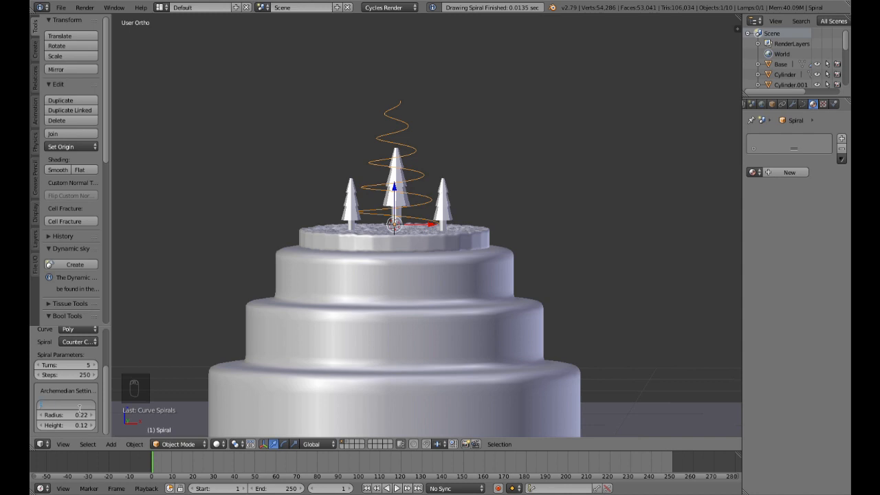
{"action": "type", "text": "-0"}
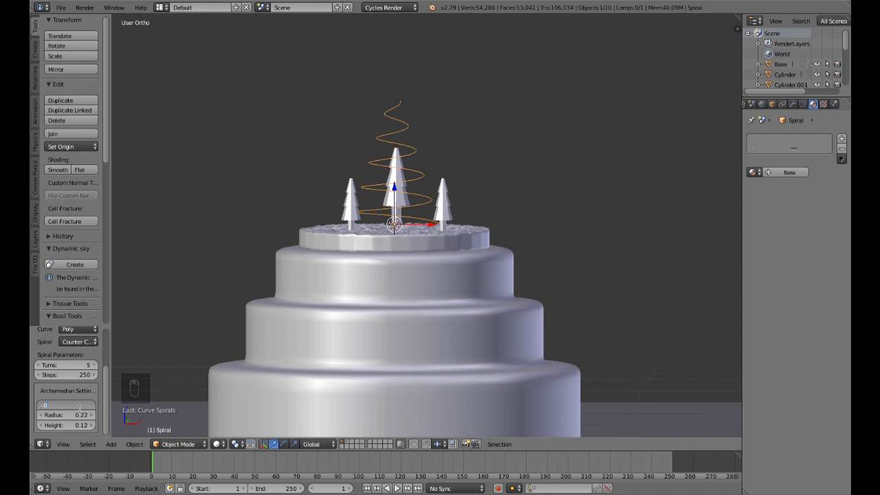
{"action": "type", "text": ".05"}
{"action": "key", "text": "Return"}
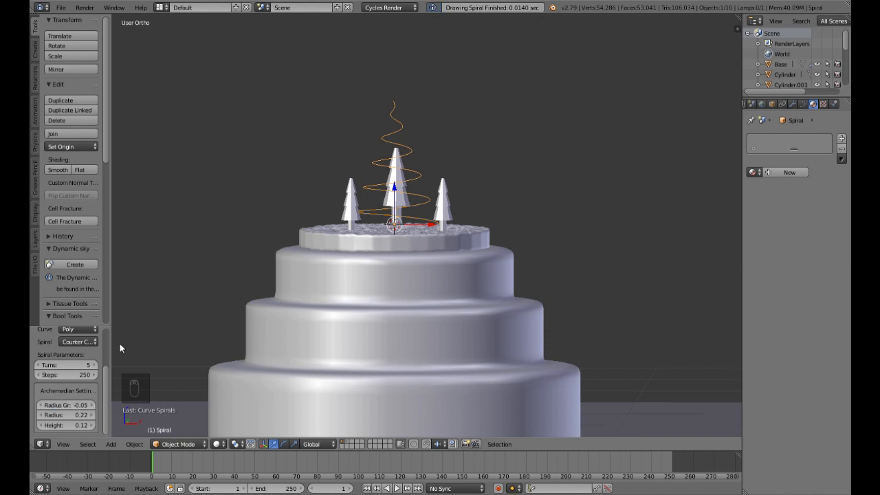
Step: Check the tapered spiral among the trees and save the scene over the existing file
{"action": "scroll", "coordinate": [324, 261], "scroll_direction": "up", "scroll_amount": 3}
{"action": "scroll", "coordinate": [356, 247], "scroll_direction": "down", "scroll_amount": 3}
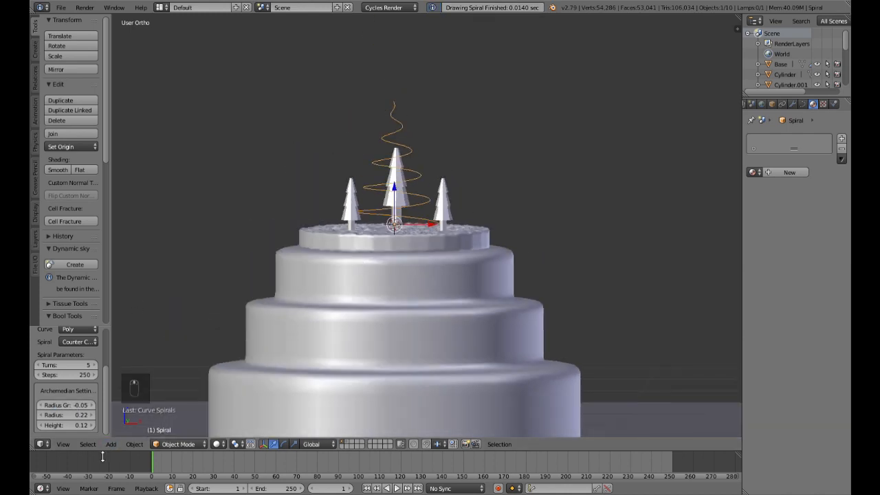
{"action": "middle_click_drag", "start_coordinate": [451, 240], "coordinate": [486, 231]}
{"action": "key", "text": "KP_1"}
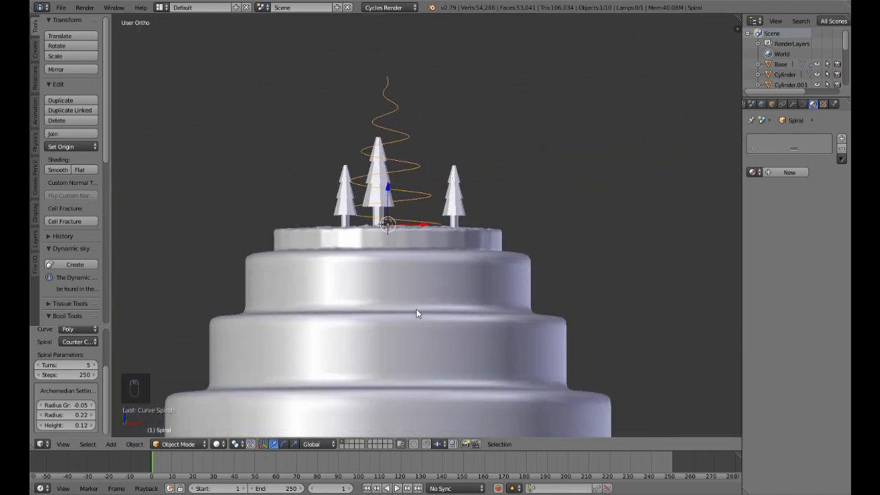
{"action": "key", "text": "KP_1"}
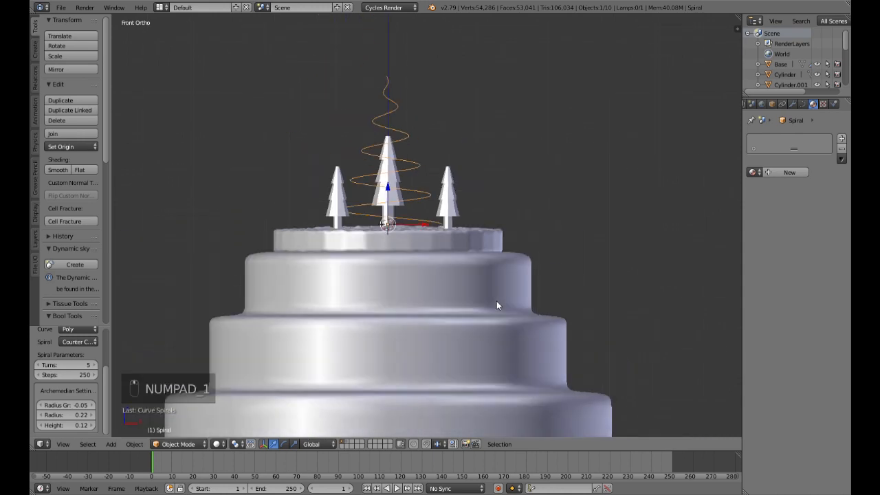
{"action": "middle_click_drag", "start_coordinate": [496, 300], "coordinate": [547, 290]}
{"action": "key", "text": "ctrl+s"}
{"action": "left_click", "coordinate": [440, 288]}
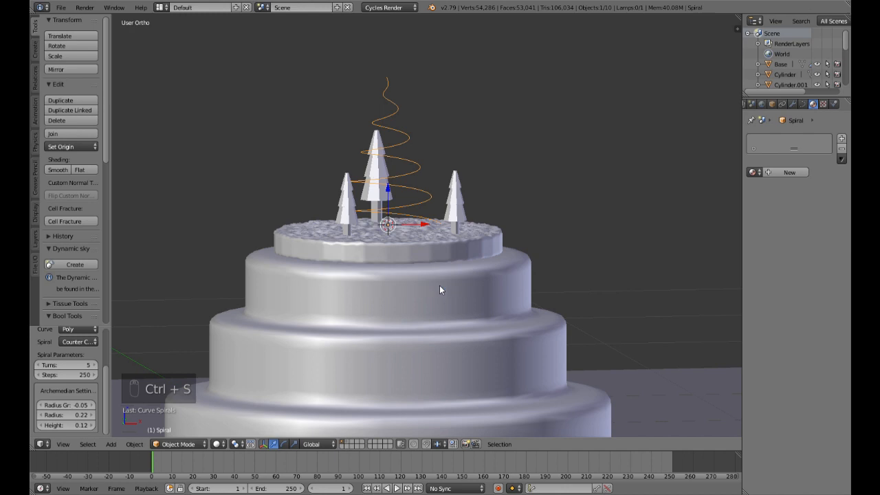
Step: Duplicate the spiral in place and move the copy to the second layer
{"action": "key", "text": "shift+d"}
{"action": "right_click", "coordinate": [439, 285]}
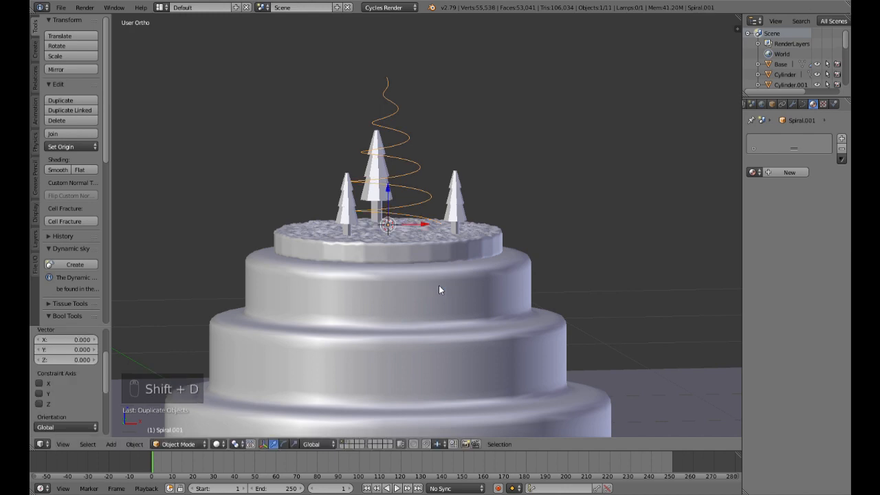
{"action": "key", "text": "m"}
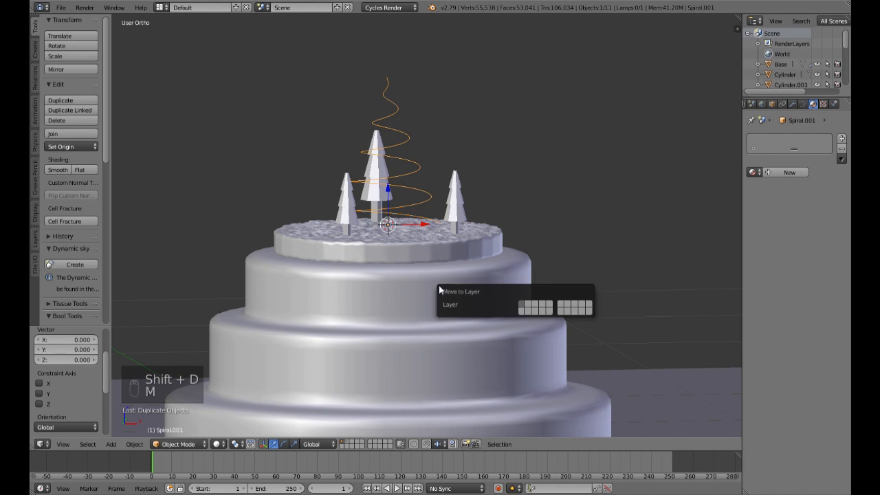
{"action": "left_click", "coordinate": [529, 308]}
Step: Select the original spiral and rotate it around the global Z axis
{"action": "right_click", "coordinate": [418, 198]}
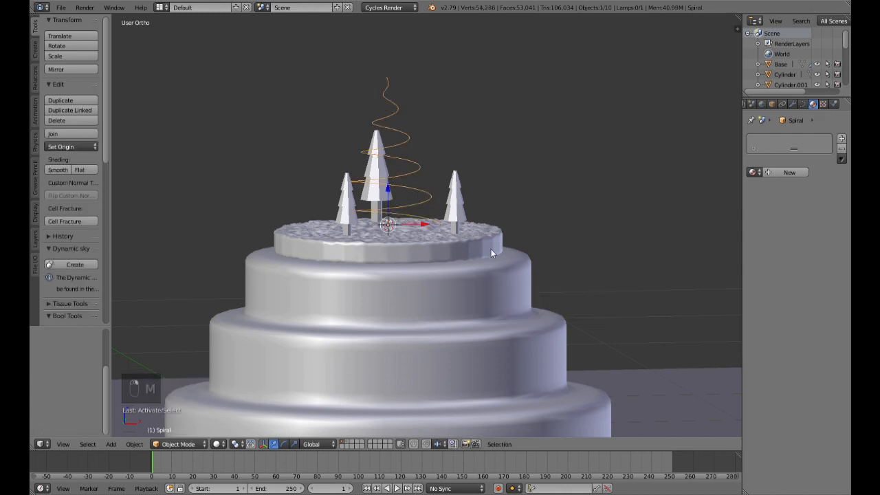
{"action": "mouse_move", "coordinate": [536, 232]}
{"action": "middle_mouse_down"}
{"action": "mouse_move", "coordinate": [520, 222]}
{"action": "mouse_move", "coordinate": [528, 241]}
{"action": "mouse_move", "coordinate": [487, 255]}
{"action": "mouse_move", "coordinate": [505, 264]}
{"action": "middle_mouse_up"}
{"action": "key", "text": "r"}
{"action": "key", "text": "z"}
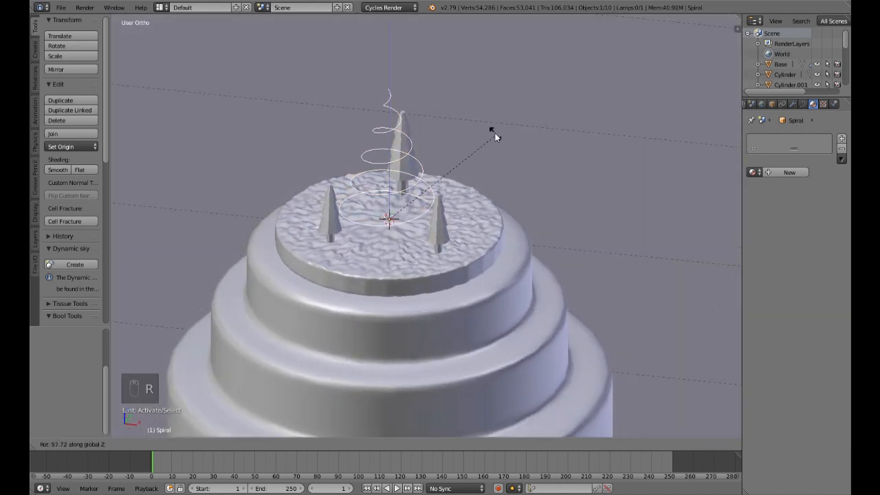
{"action": "left_click", "coordinate": [494, 142]}
Step: Examine the rotated spiral's position among the trees from the front and from above
{"action": "middle_click_drag", "start_coordinate": [525, 273], "coordinate": [498, 286]}
{"action": "scroll", "coordinate": [499, 259], "scroll_direction": "down", "scroll_amount": 4}
{"action": "scroll", "coordinate": [501, 267], "scroll_direction": "up", "scroll_amount": 4}
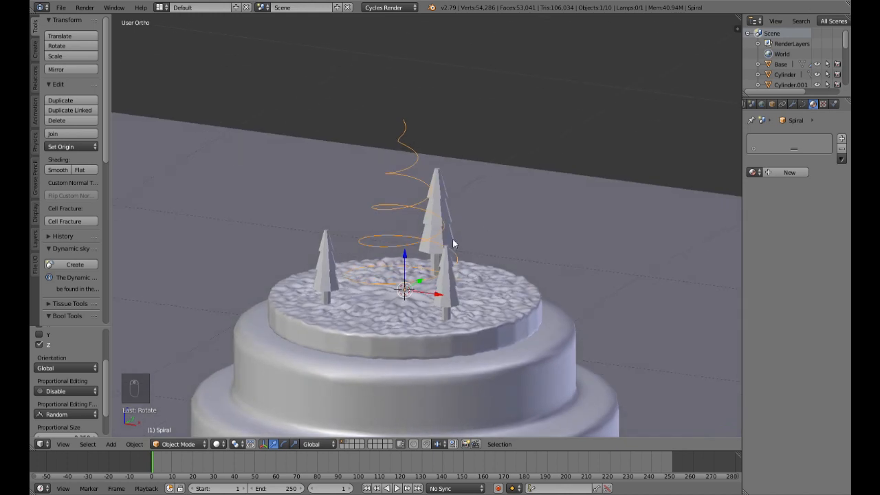
{"action": "key", "text": "KP_1"}
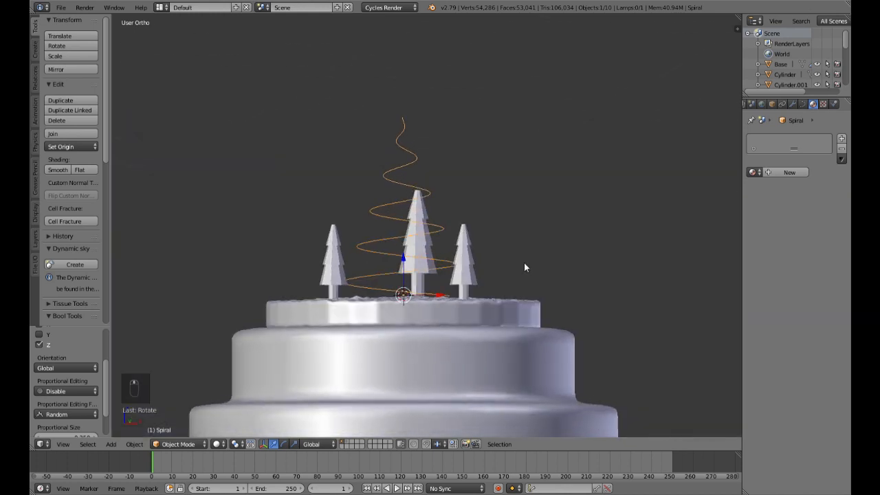
{"action": "middle_click_drag", "start_coordinate": [524, 267], "coordinate": [505, 328]}
{"action": "key", "text": "KP_1"}
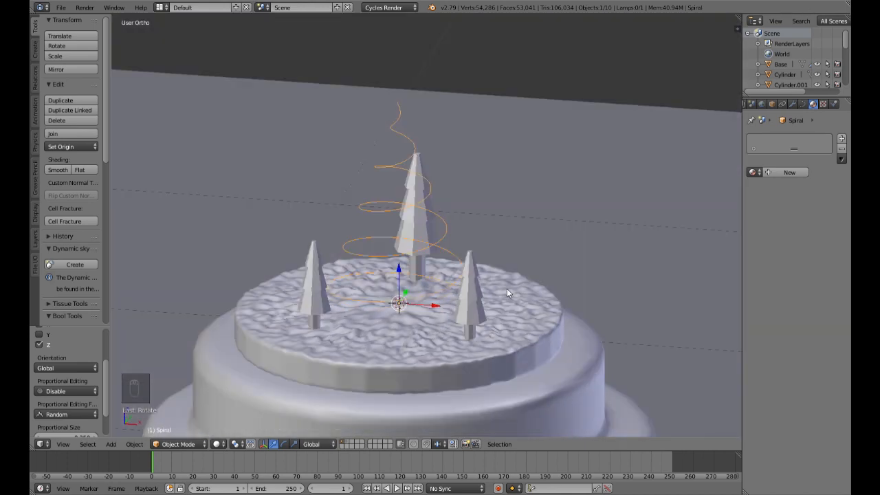
{"action": "middle_click_drag", "start_coordinate": [507, 294], "coordinate": [472, 317]}
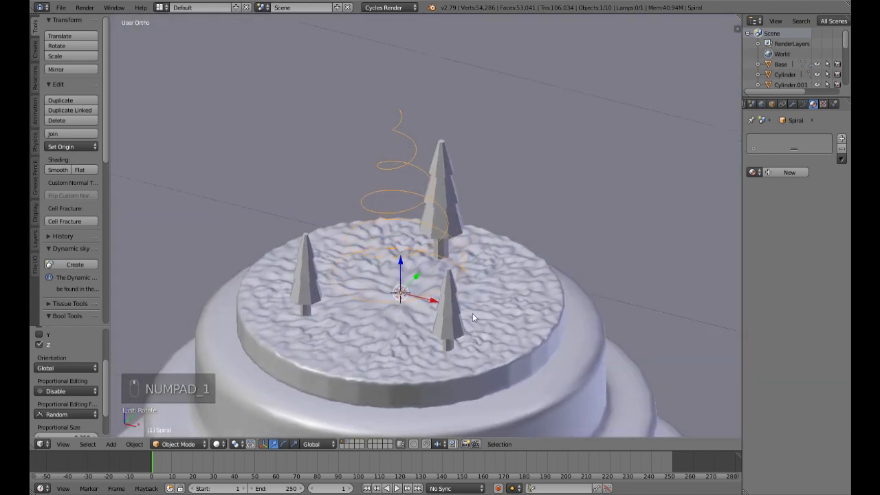
Step: Snap the 3D cursor to the control point at the outer lower end of the spiral
{"action": "key", "text": "Tab"}
{"action": "scroll", "coordinate": [481, 289], "scroll_direction": "up", "scroll_amount": 4}
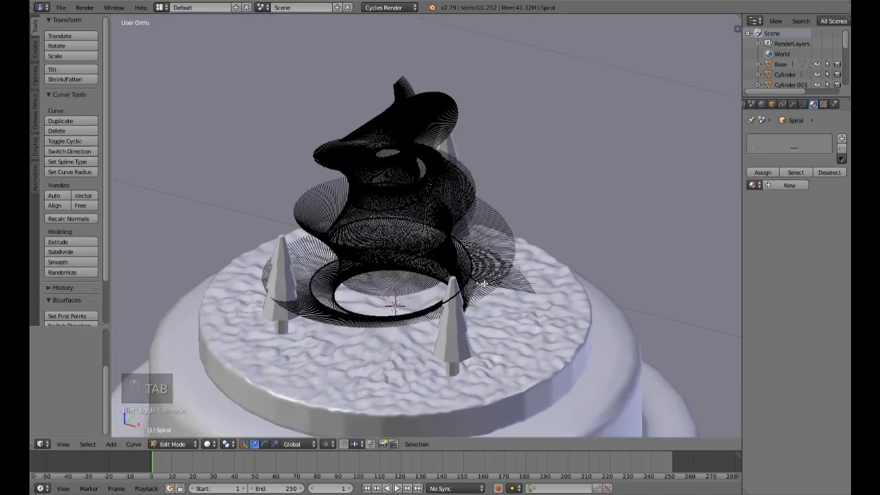
{"action": "right_click", "coordinate": [504, 310]}
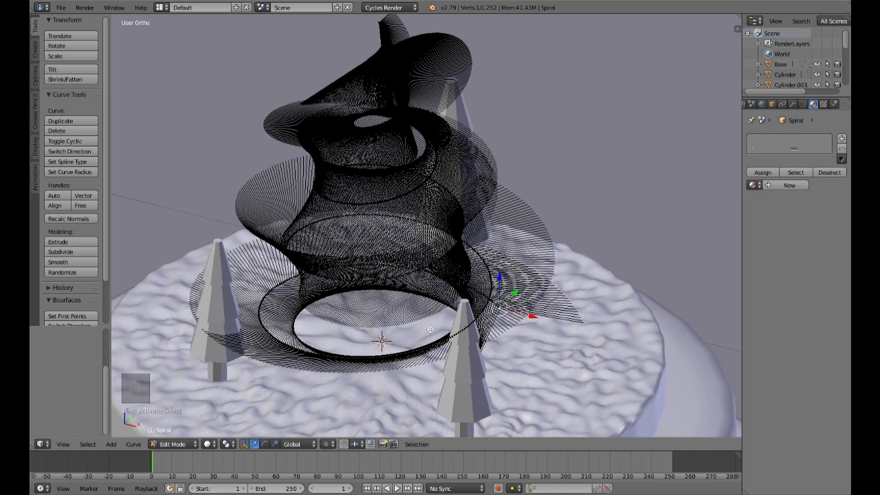
{"action": "key", "text": "shift+s"}
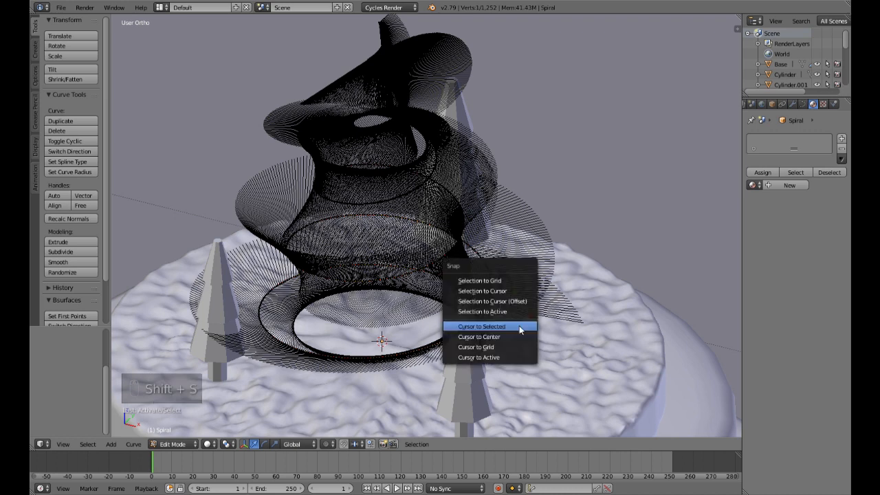
{"action": "left_click", "coordinate": [520, 328]}
{"action": "key", "text": "Tab"}
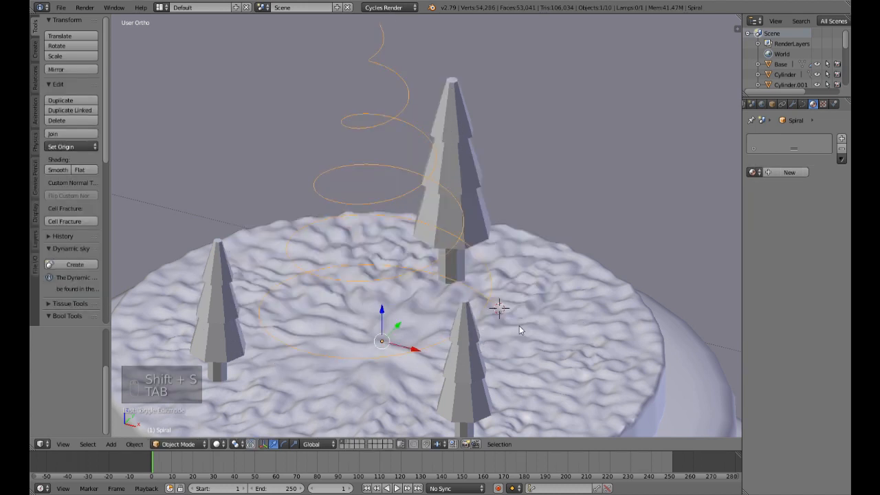
Step: Add a UV sphere at the 3D cursor and scale it down to a small ball at the spiral's lower end
{"action": "key", "text": "shift+a"}
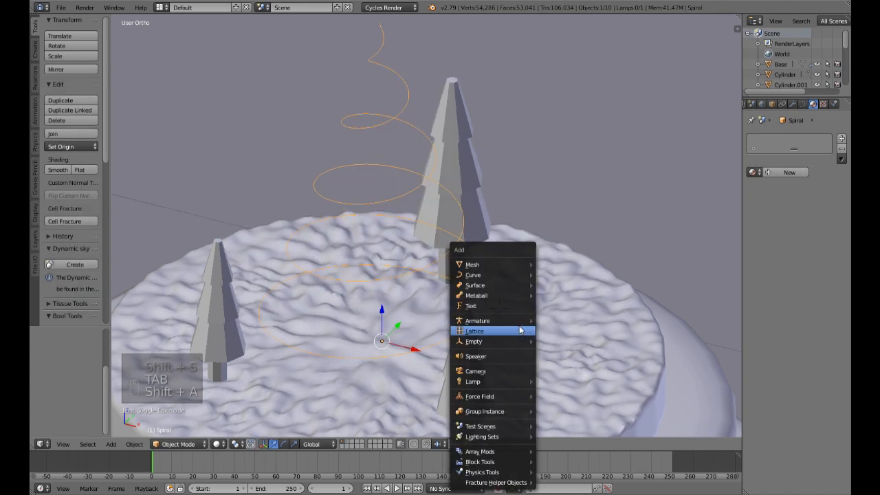
{"action": "left_click", "coordinate": [481, 264]}
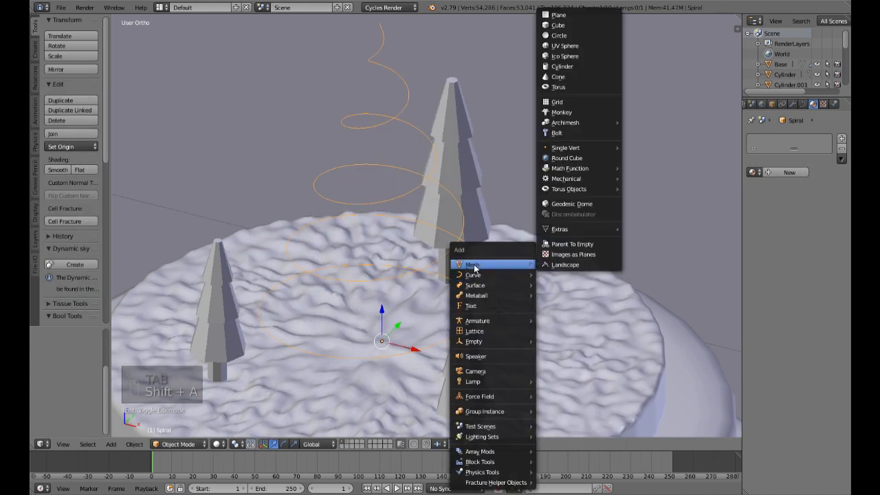
{"action": "left_click", "coordinate": [573, 48]}
{"action": "key", "text": "s"}
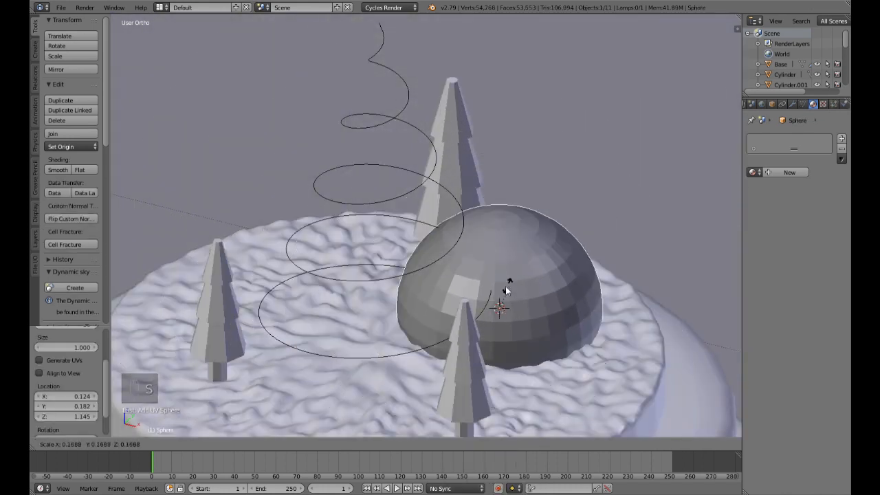
{"action": "left_click", "coordinate": [497, 316]}
{"action": "middle_click_drag", "start_coordinate": [547, 340], "coordinate": [617, 395]}
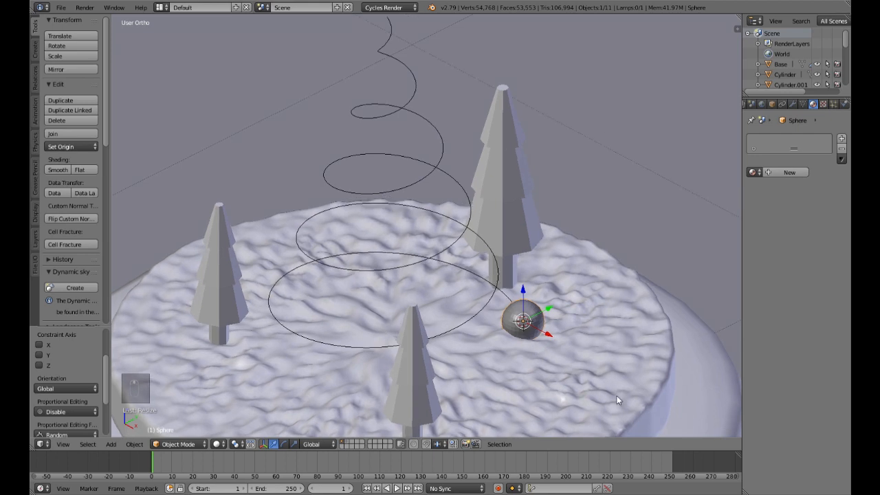
{"action": "key", "text": "s"}
{"action": "left_click", "coordinate": [611, 387]}
{"action": "middle_click_drag", "start_coordinate": [585, 385], "coordinate": [642, 352]}
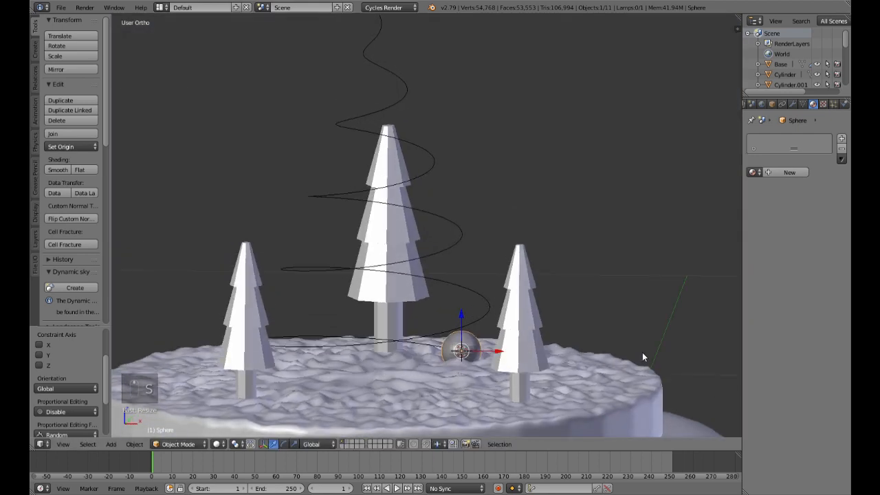
Step: Parent the small sphere to the spiral curve using the Follow Path option
{"action": "right_click", "coordinate": [483, 299], "text": "shift"}
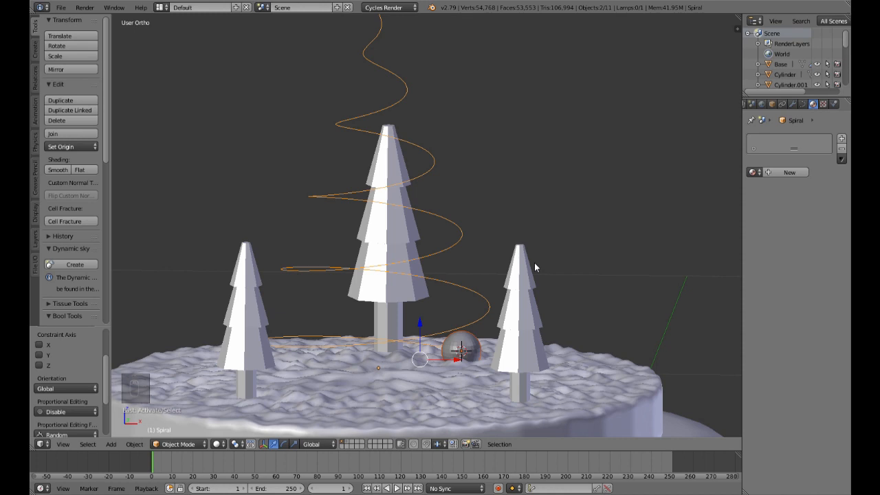
{"action": "key", "text": "ctrl+p"}
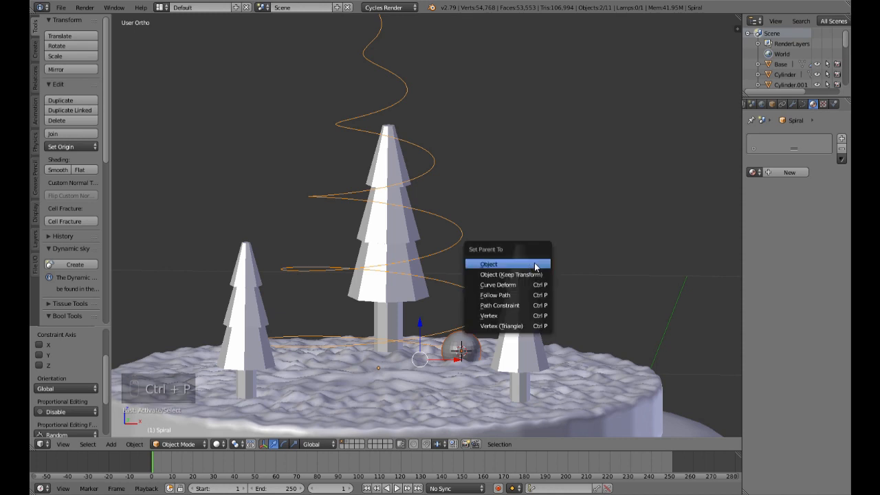
{"action": "left_click", "coordinate": [521, 296]}
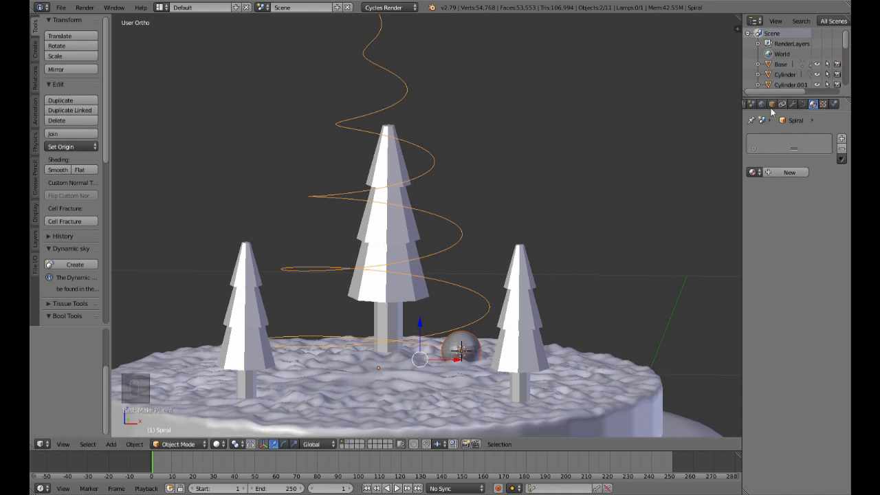
Step: Select only the spiral, show its curve path settings and play back the sphere's motion along it
{"action": "right_click", "coordinate": [391, 105]}
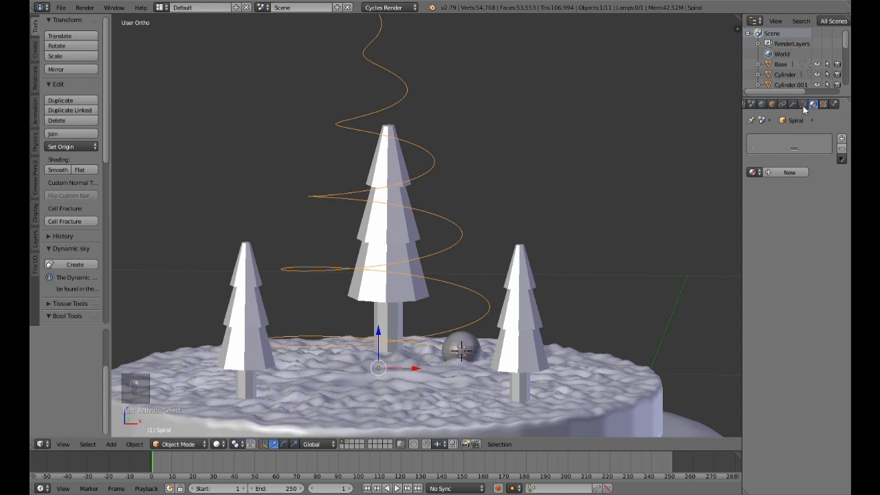
{"action": "left_click", "coordinate": [802, 104]}
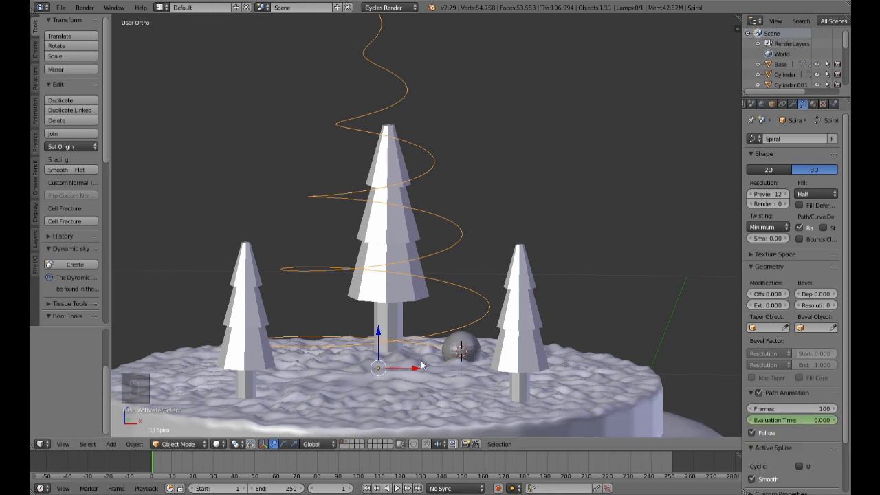
{"action": "scroll", "coordinate": [465, 352], "scroll_direction": "down", "scroll_amount": 3}
{"action": "middle_click_drag", "start_coordinate": [465, 346], "coordinate": [458, 324]}
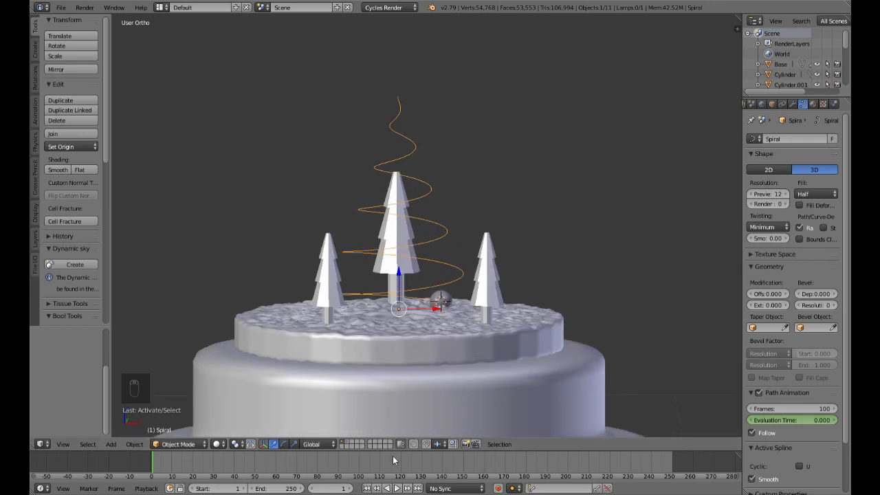
{"action": "left_click", "coordinate": [396, 488]}
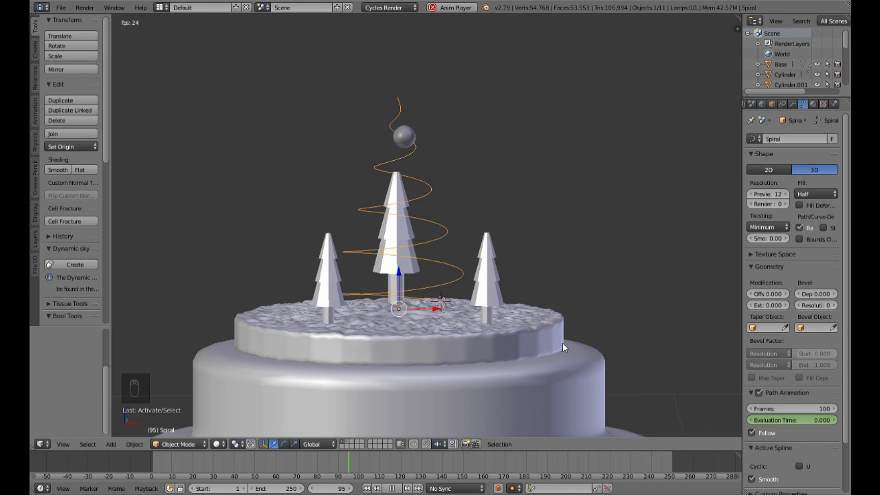
{"action": "left_click", "coordinate": [376, 488]}
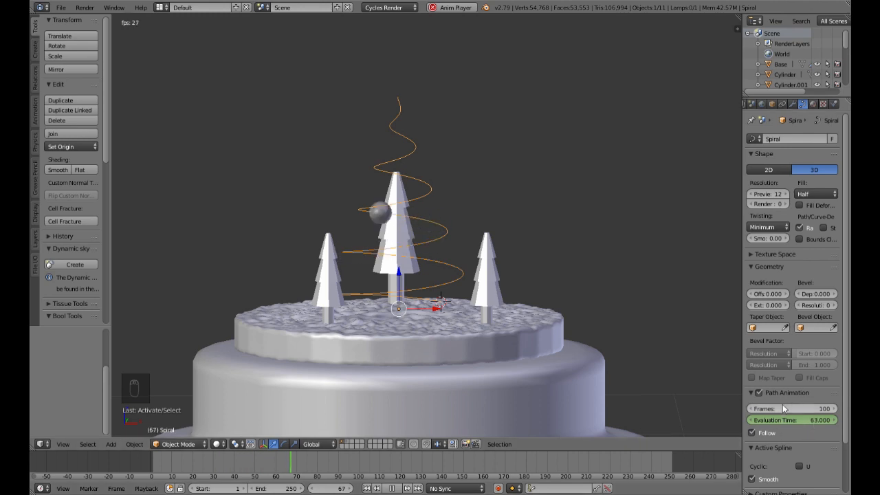
{"action": "left_click", "coordinate": [394, 488]}
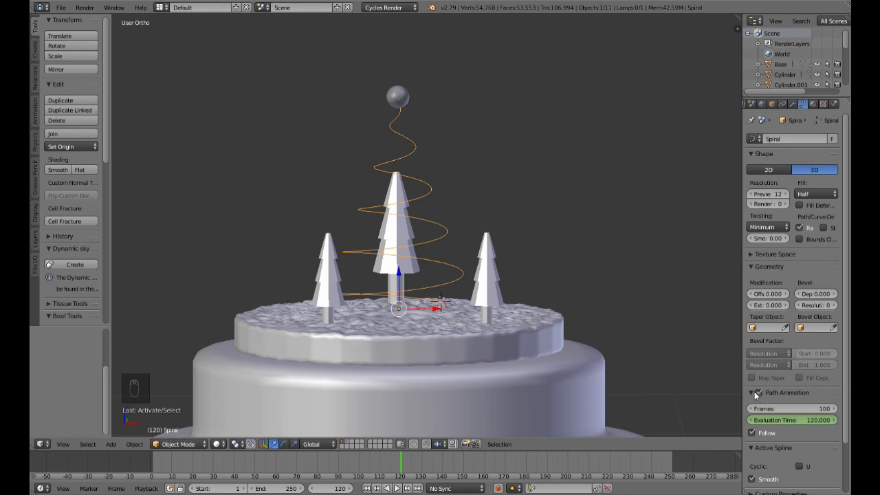
Step: Set the spiral's path animation length to 150 frames
{"action": "double_click", "coordinate": [800, 410]}
{"action": "type", "text": "150"}
{"action": "key", "text": "Return"}
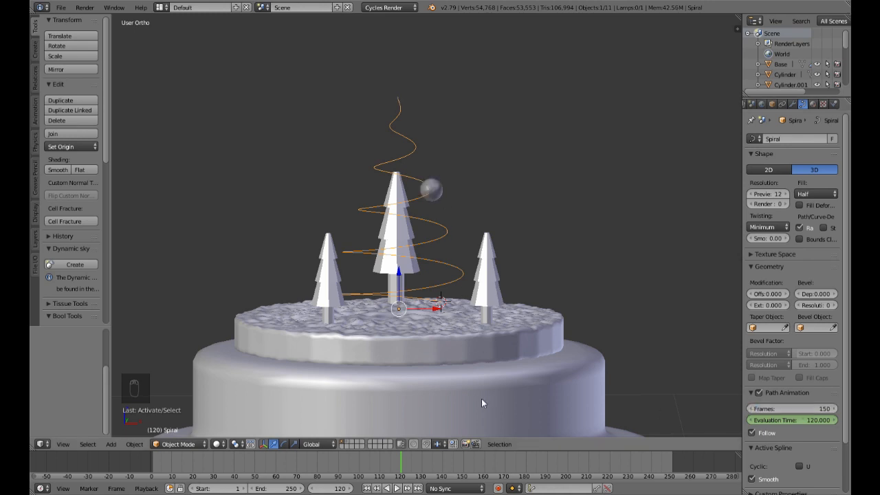
Step: Play the lengthened path animation from the first frame, stop it and return to the start
{"action": "left_click", "coordinate": [366, 488]}
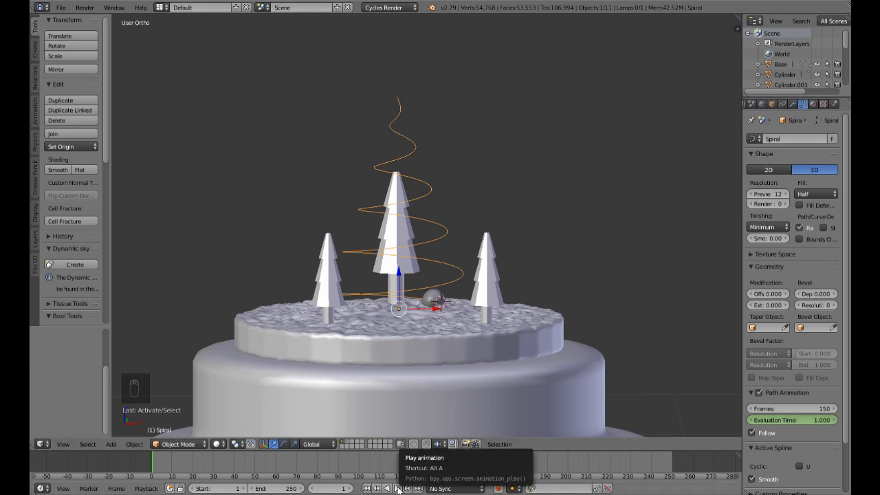
{"action": "left_click", "coordinate": [397, 488]}
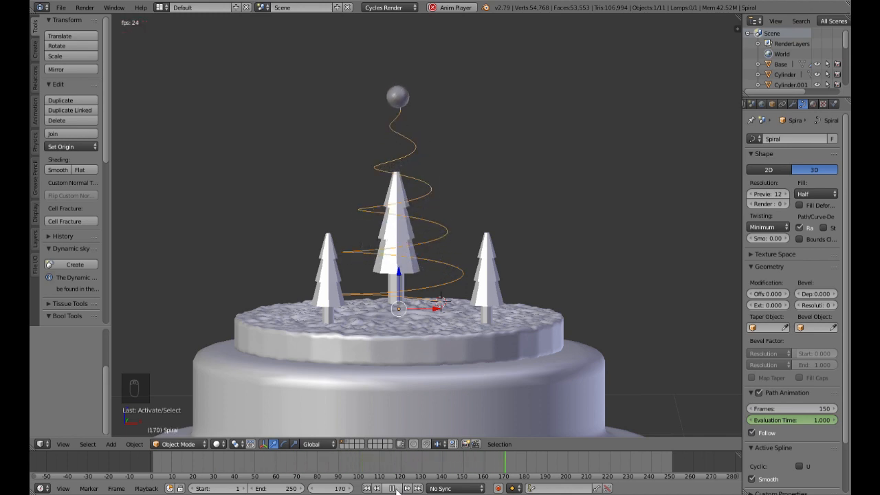
{"action": "left_click", "coordinate": [396, 488]}
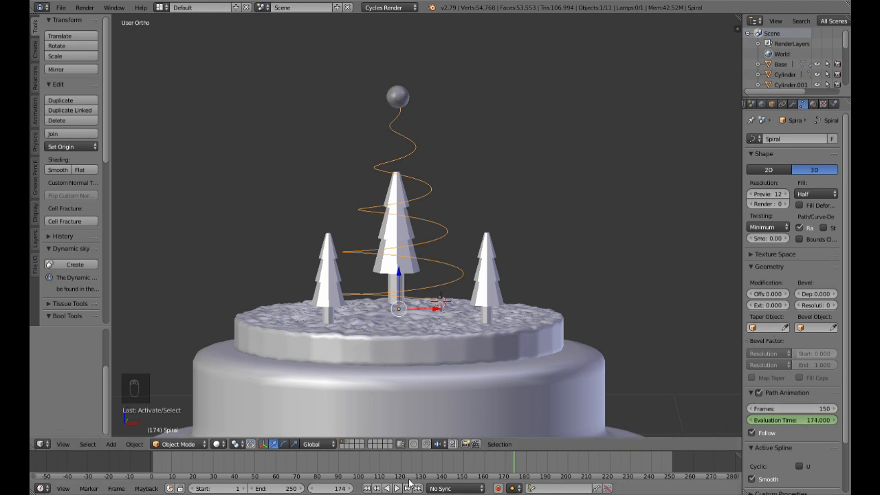
{"action": "left_click", "coordinate": [365, 488]}
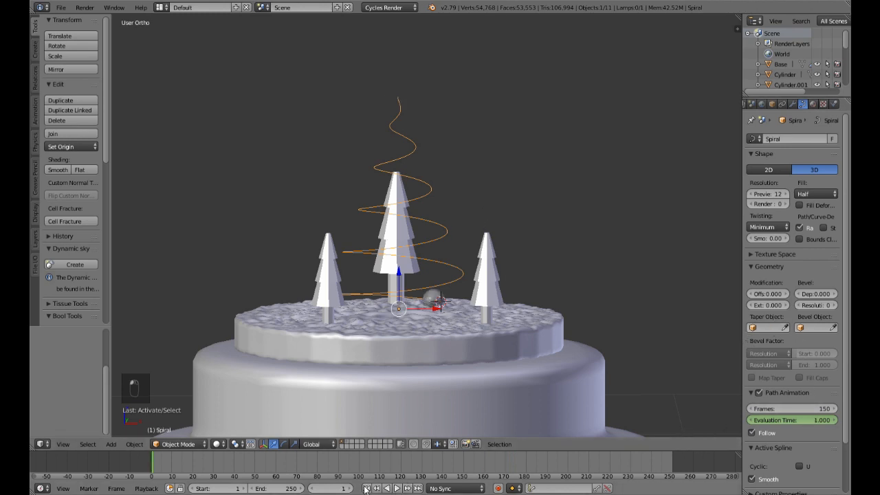
Step: Select the small sphere, check the spiral copy on the second layer and return to the first layer
{"action": "right_click", "coordinate": [438, 298]}
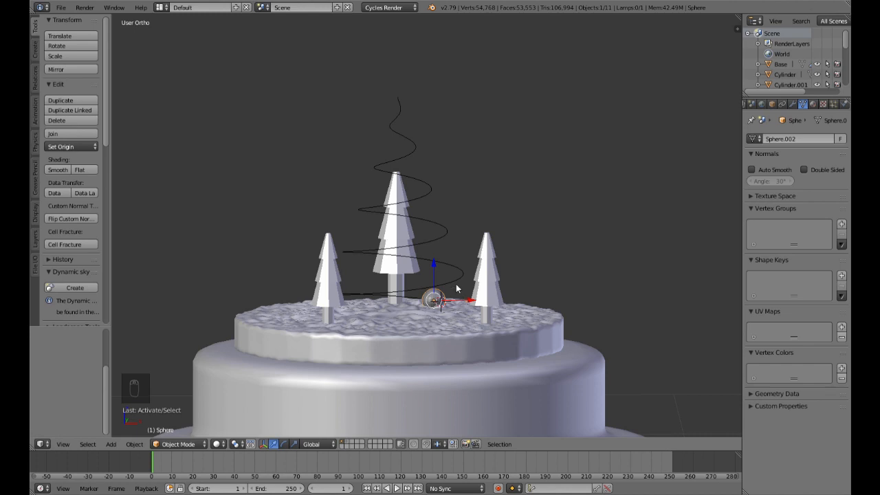
{"action": "middle_click_drag", "start_coordinate": [536, 303], "coordinate": [526, 324]}
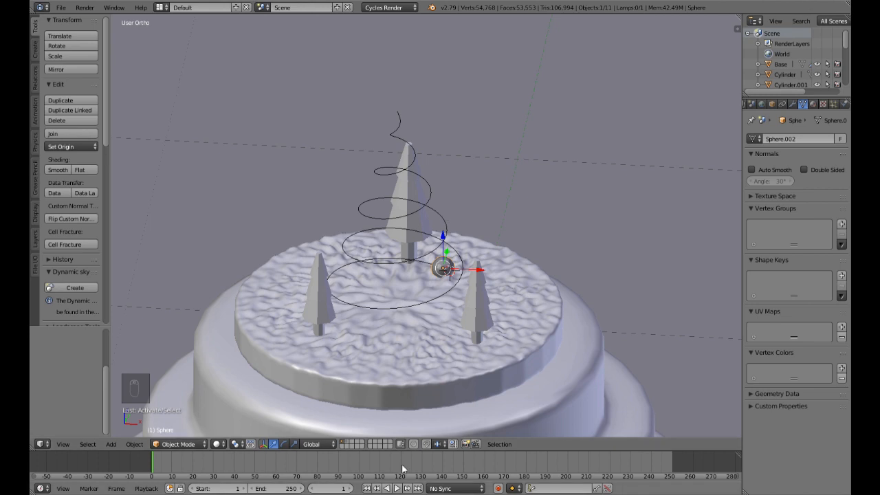
{"action": "left_click", "coordinate": [348, 443]}
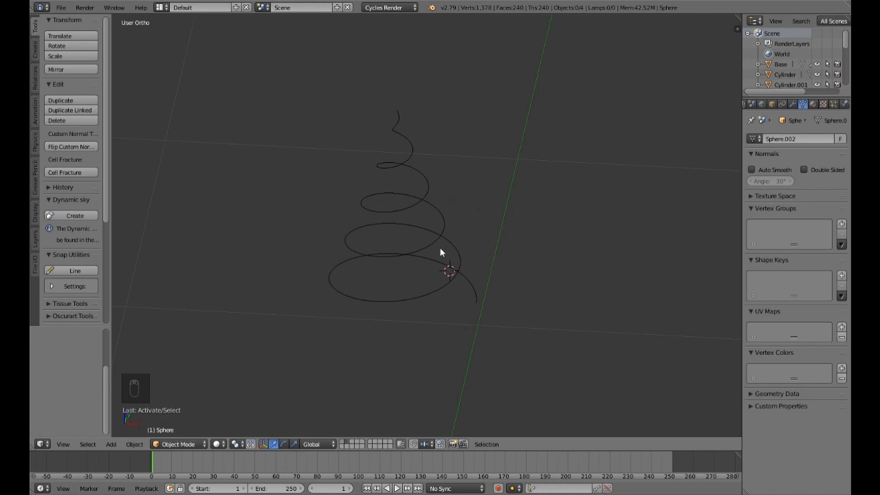
{"action": "left_click", "coordinate": [344, 444], "text": "shift"}
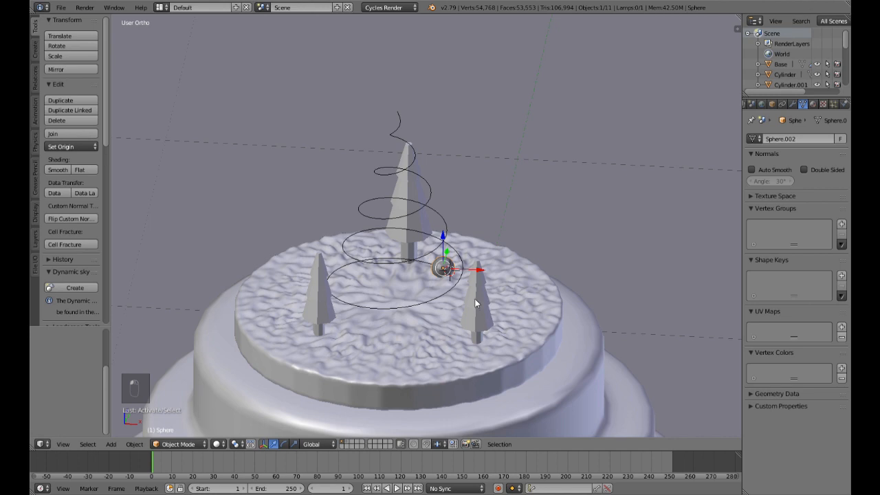
Step: Add an emitter particle system to the small sphere, with emission ending at frame 150 and 5000 particles
{"action": "scroll", "coordinate": [446, 284], "scroll_direction": "up", "scroll_amount": 3}
{"action": "middle_click_drag", "start_coordinate": [456, 297], "coordinate": [451, 320]}
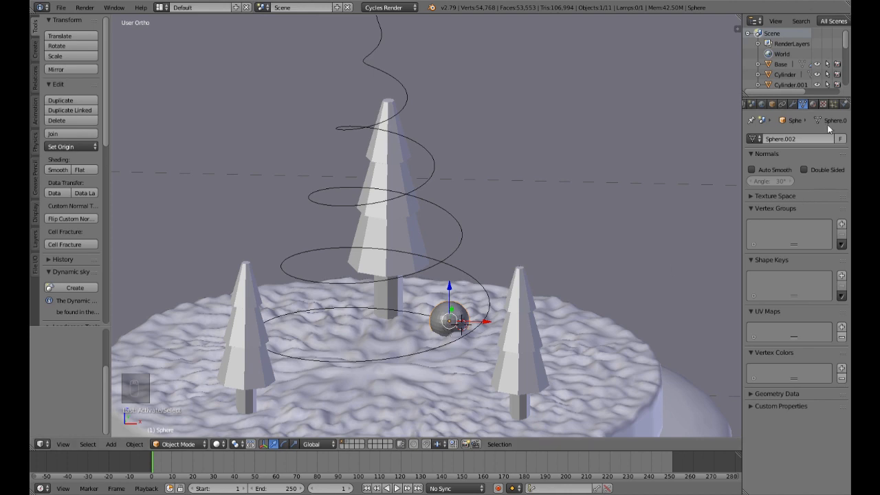
{"action": "left_click", "coordinate": [833, 104]}
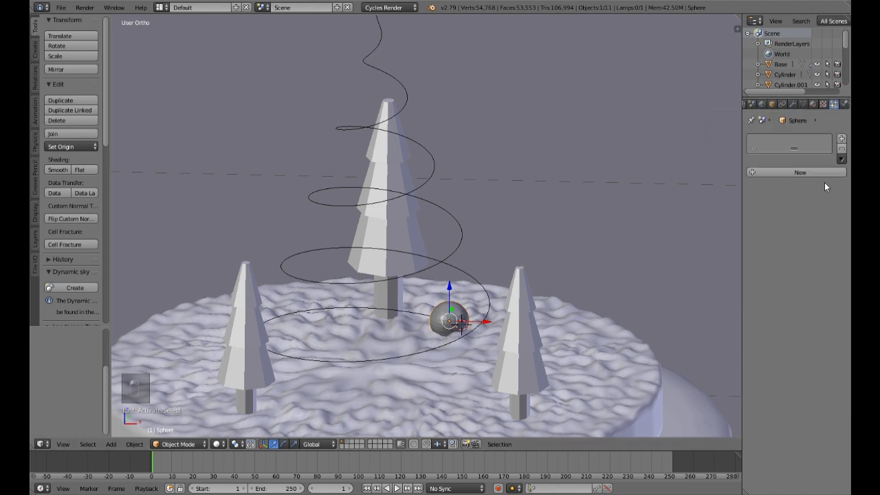
{"action": "left_click", "coordinate": [806, 172]}
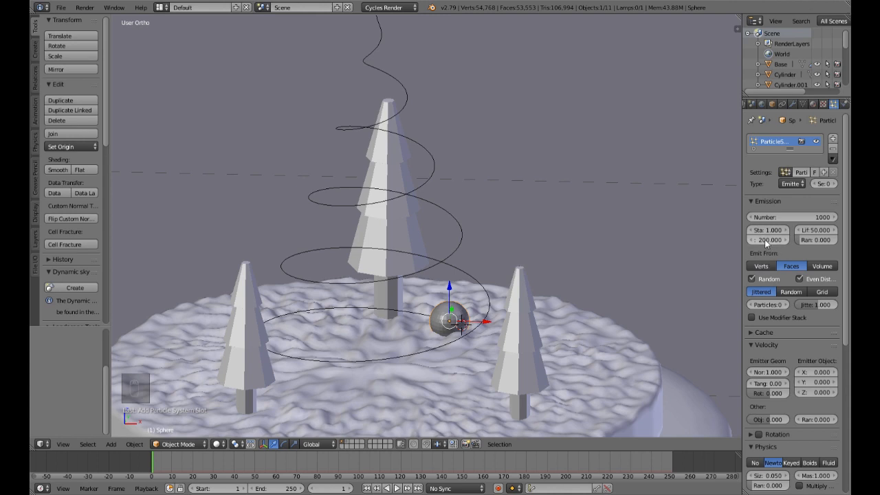
{"action": "type", "text": "150"}
{"action": "key", "text": "Return"}
{"action": "left_click", "coordinate": [802, 217]}
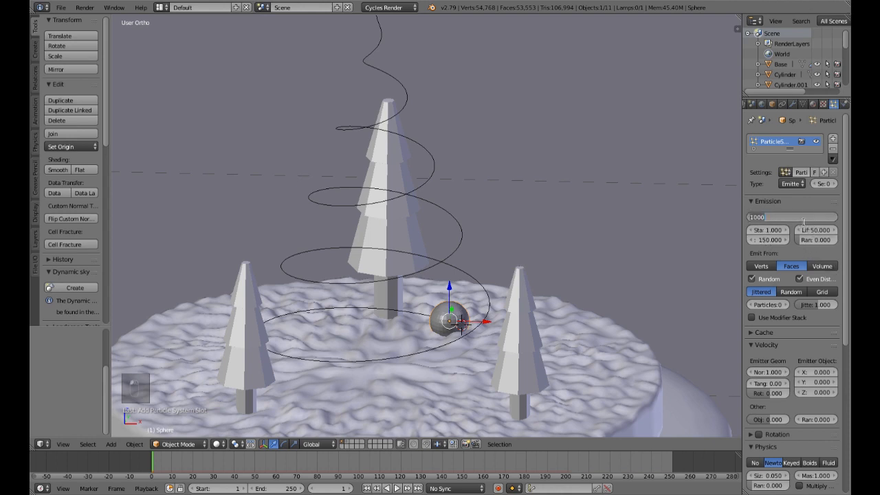
{"action": "type", "text": "5000"}
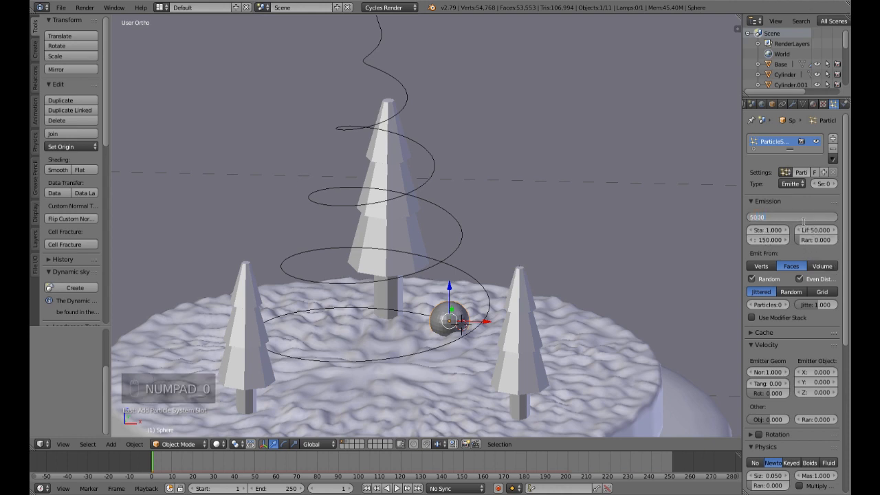
{"action": "key", "text": "Return"}
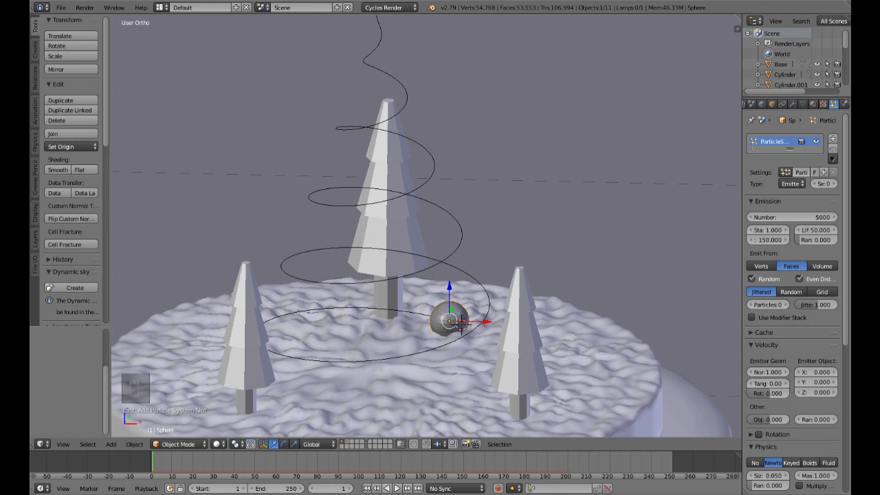
Step: Play the particle animation along the spiral, replay it from the start, stop it and return to the first frame
{"action": "left_click", "coordinate": [396, 488]}
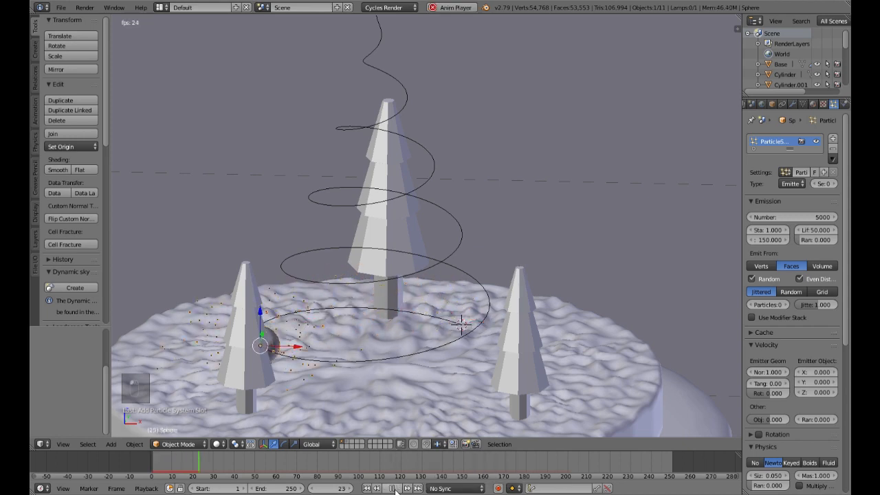
{"action": "scroll", "coordinate": [541, 326], "scroll_direction": "down", "scroll_amount": 3}
{"action": "middle_click_drag", "start_coordinate": [541, 326], "coordinate": [542, 309]}
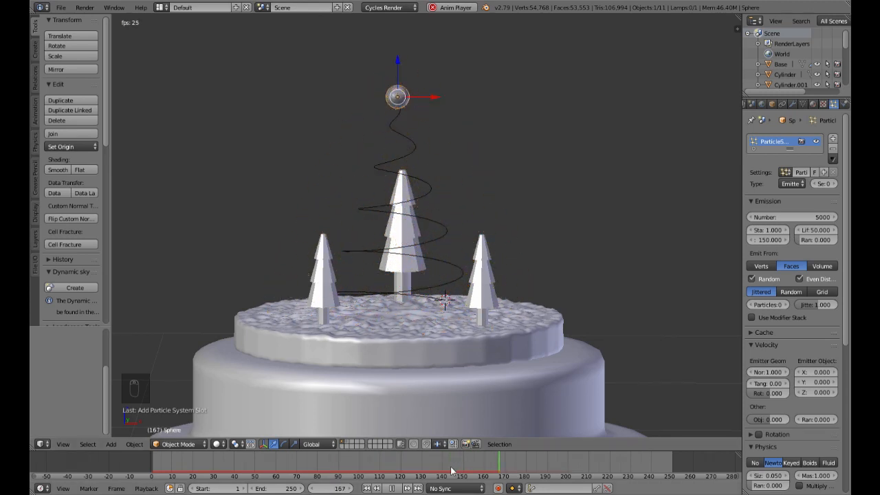
{"action": "left_click", "coordinate": [367, 488]}
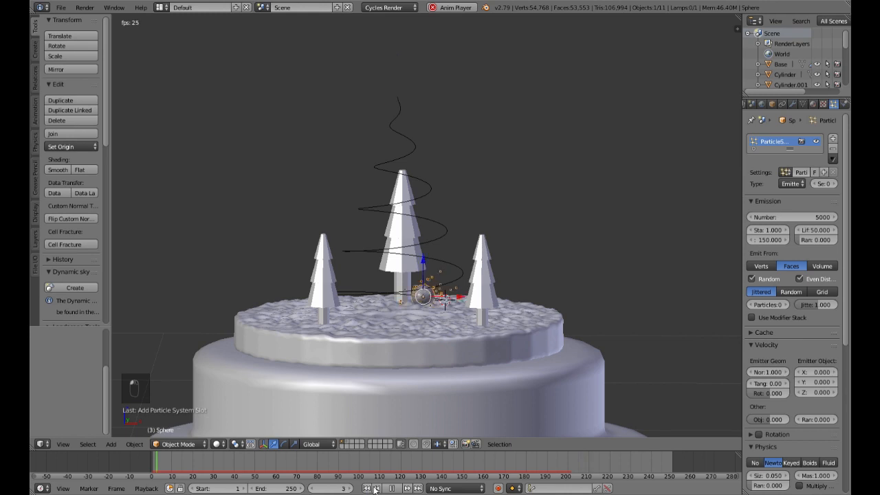
{"action": "left_click", "coordinate": [395, 488]}
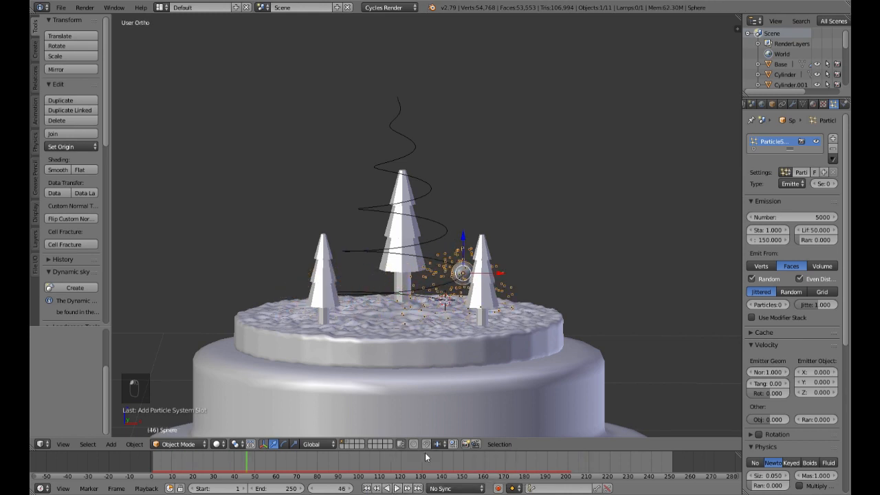
{"action": "mouse_move", "coordinate": [533, 308]}
{"action": "middle_mouse_down"}
{"action": "mouse_move", "coordinate": [530, 339]}
{"action": "mouse_move", "coordinate": [537, 318]}
{"action": "middle_mouse_up"}
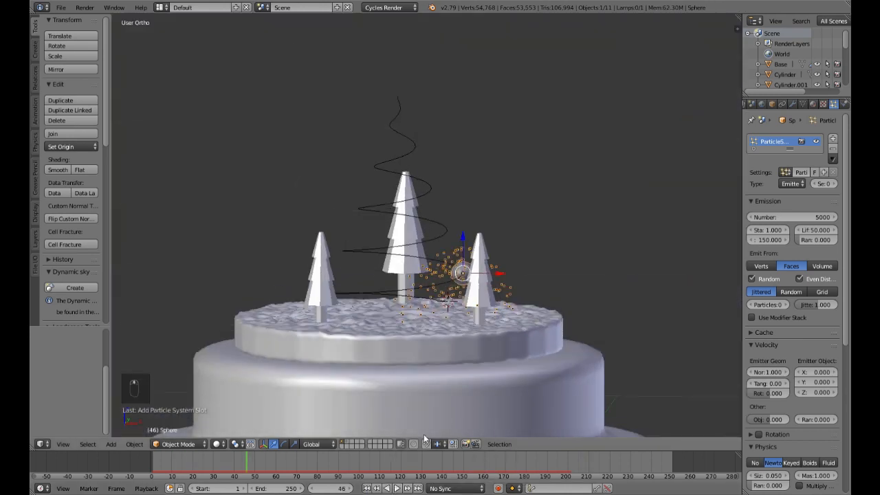
{"action": "left_click", "coordinate": [368, 488]}
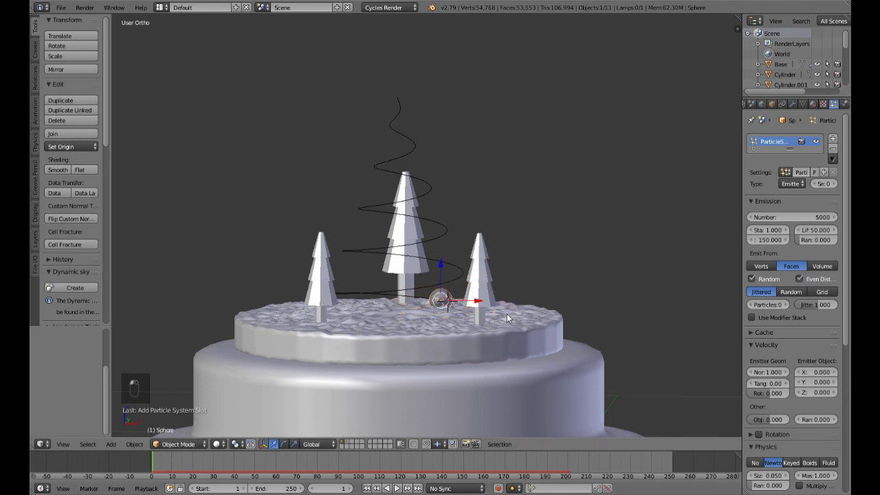
Step: Play the opening of the particle animation up close and stop it at frame 12
{"action": "scroll", "coordinate": [507, 318], "scroll_direction": "up", "scroll_amount": 3}
{"action": "middle_click_drag", "start_coordinate": [515, 307], "coordinate": [509, 331]}
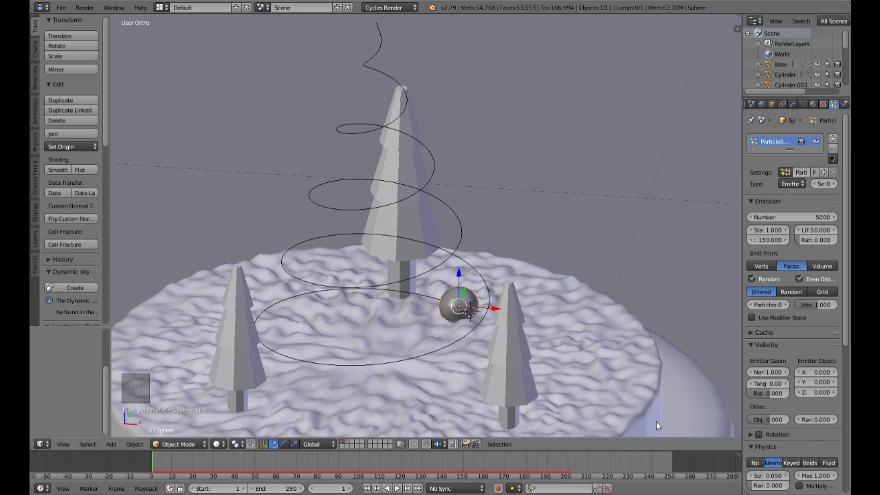
{"action": "left_click", "coordinate": [396, 488]}
{"action": "left_click", "coordinate": [394, 488]}
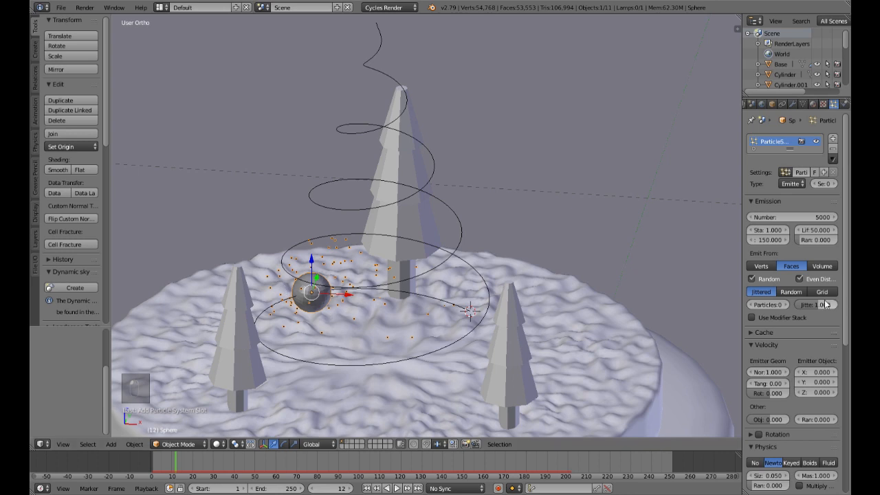
Step: Set the particle emission distribution on the sphere's faces to Random
{"action": "scroll", "coordinate": [297, 321], "scroll_direction": "up", "scroll_amount": 2}
{"action": "scroll", "coordinate": [319, 305], "scroll_direction": "down", "scroll_amount": 2}
{"action": "left_click", "coordinate": [791, 293]}
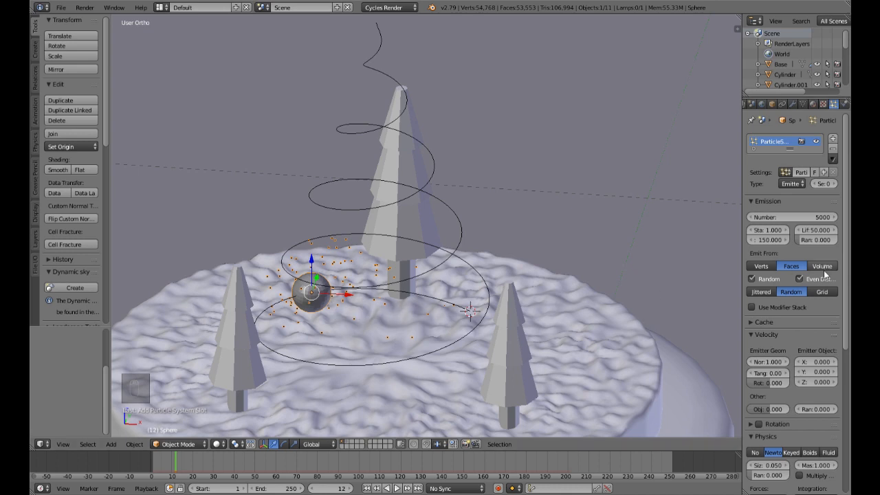
Step: Render the particles as the duplicated object Sparks 1 and switch to the second layer with the source spheres
{"action": "scroll", "coordinate": [818, 297], "scroll_direction": "down", "scroll_amount": 8}
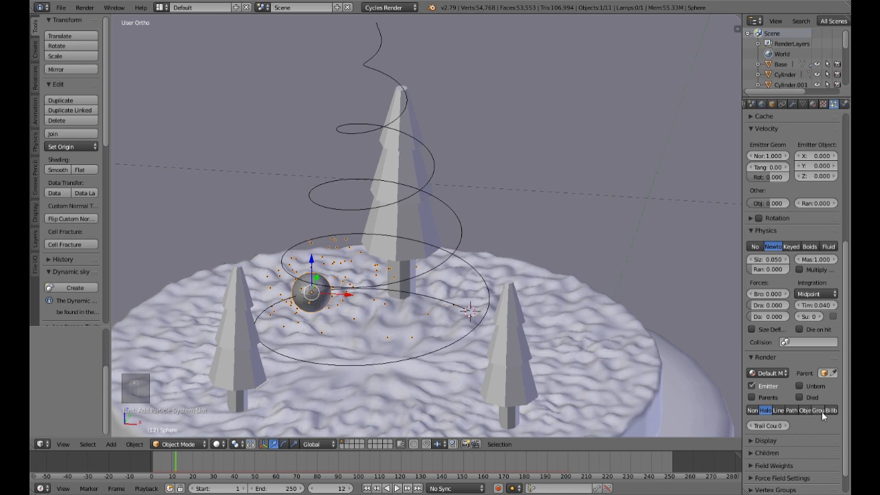
{"action": "left_click", "coordinate": [803, 411]}
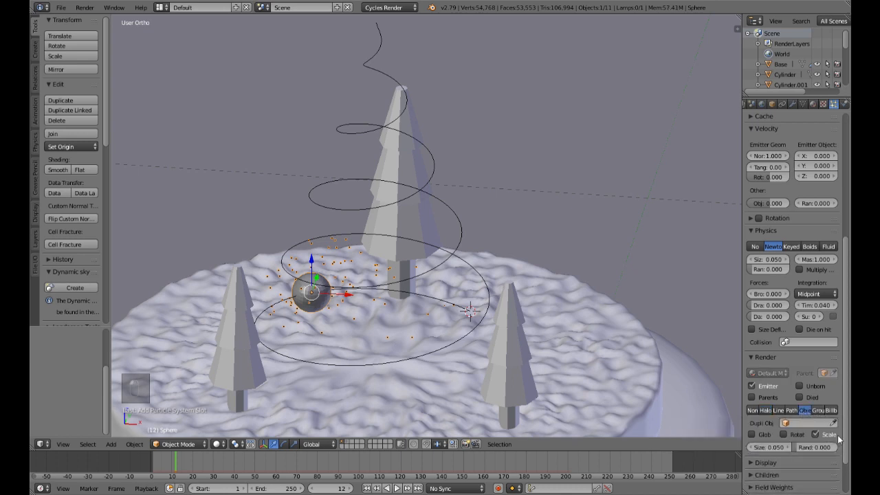
{"action": "left_click", "coordinate": [794, 423]}
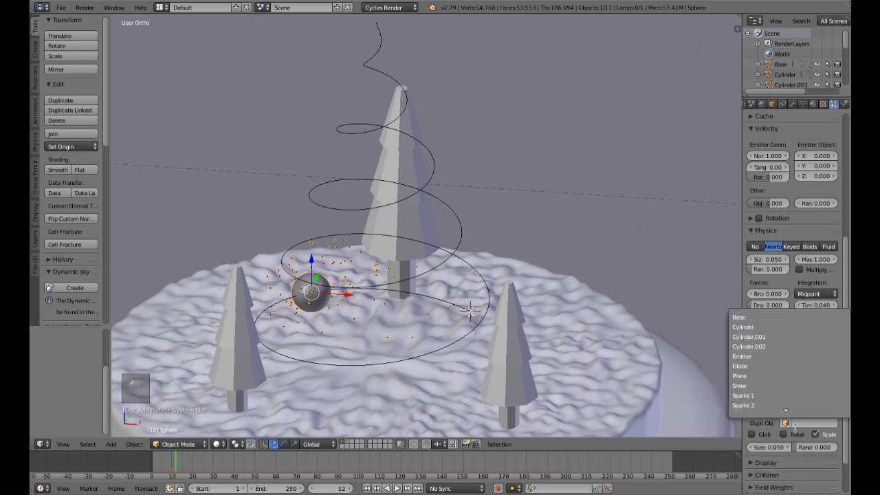
{"action": "left_click", "coordinate": [768, 397]}
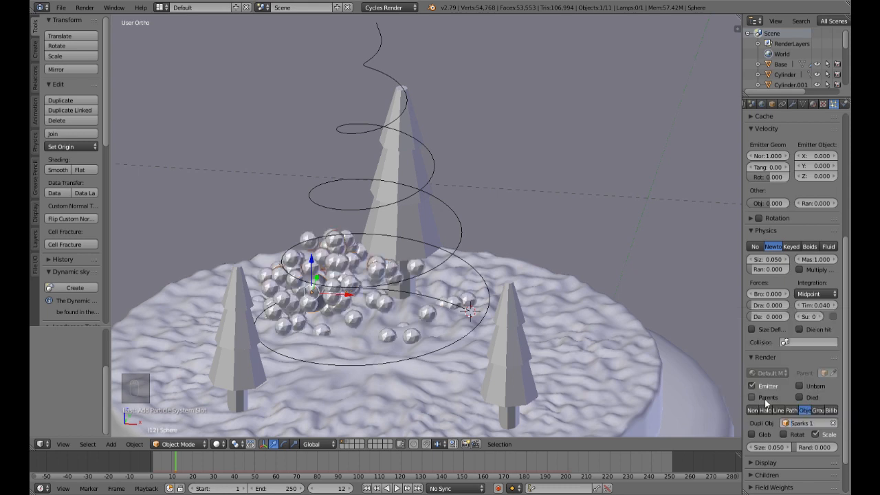
{"action": "middle_click_drag", "start_coordinate": [348, 314], "coordinate": [479, 301]}
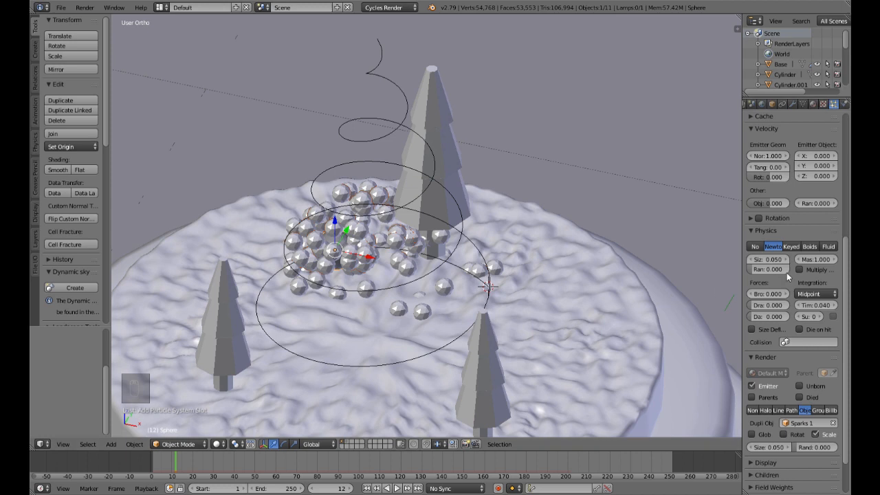
{"action": "scroll", "coordinate": [816, 321], "scroll_direction": "up", "scroll_amount": 2}
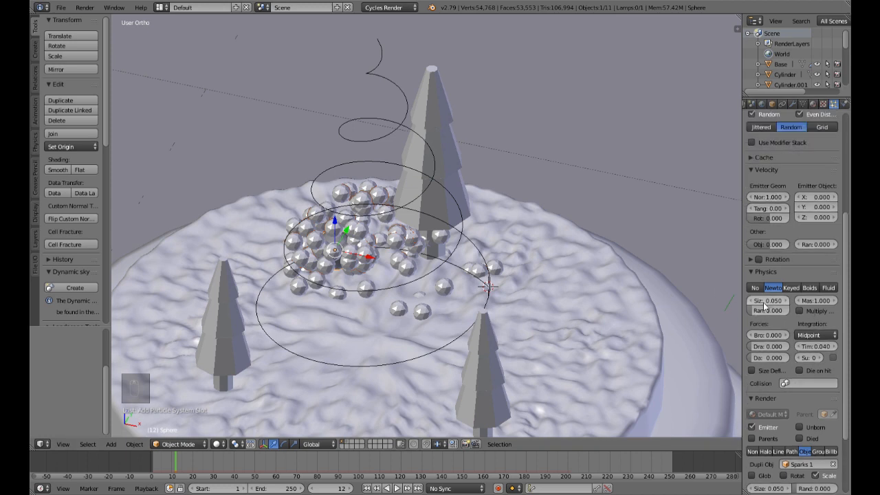
{"action": "left_click", "coordinate": [347, 445]}
{"action": "scroll", "coordinate": [462, 304], "scroll_direction": "down", "scroll_amount": 8}
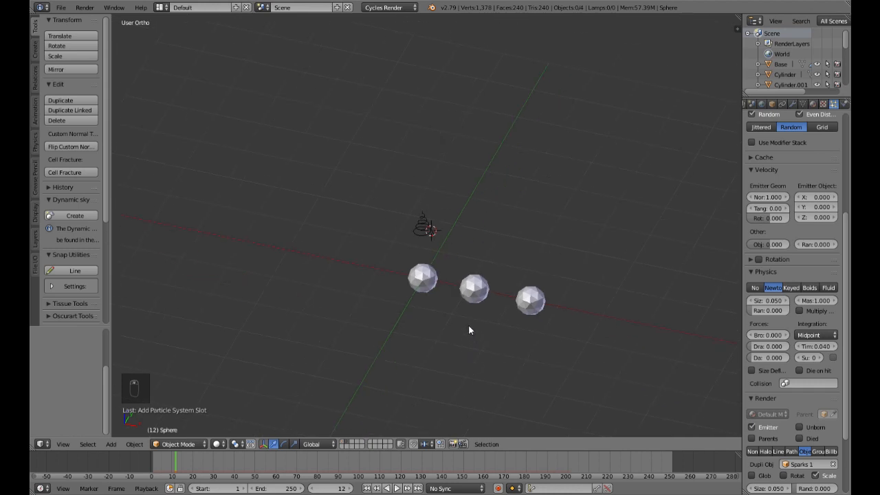
Step: Try scaling down the Sparks 1 sphere on its own, and undo the change
{"action": "right_click", "coordinate": [423, 285]}
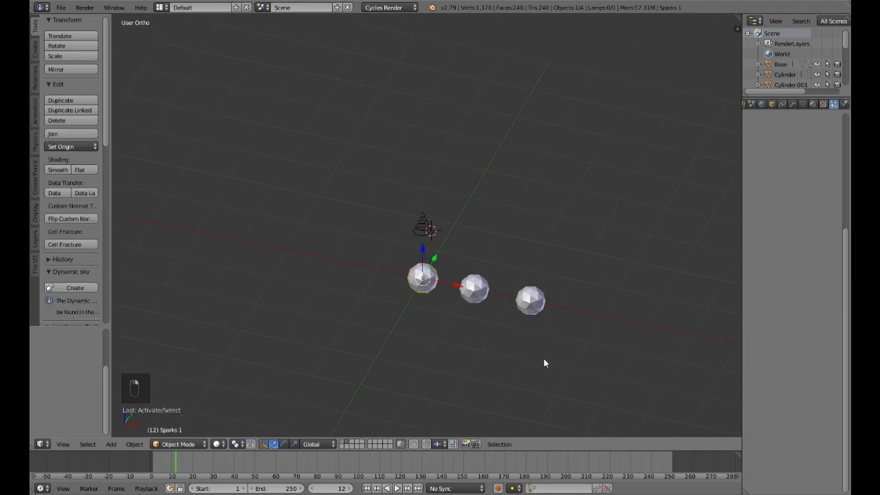
{"action": "key", "text": "s"}
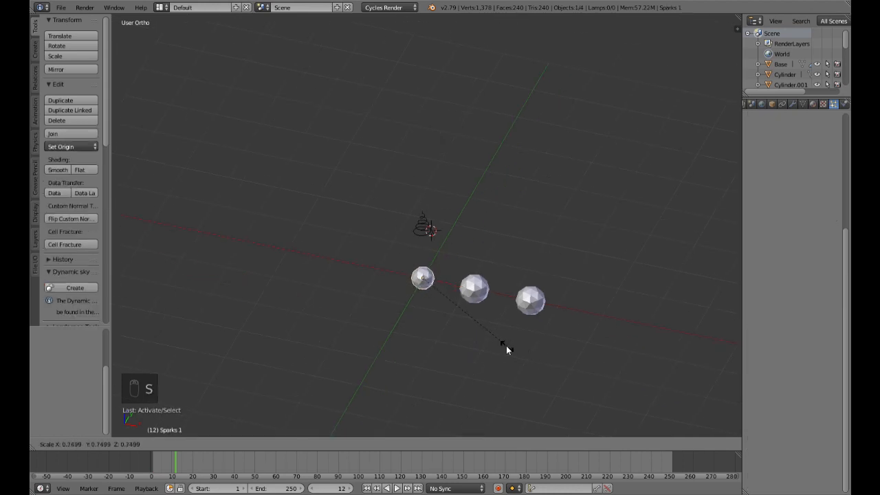
{"action": "left_click", "coordinate": [469, 326]}
{"action": "right_click", "coordinate": [543, 306]}
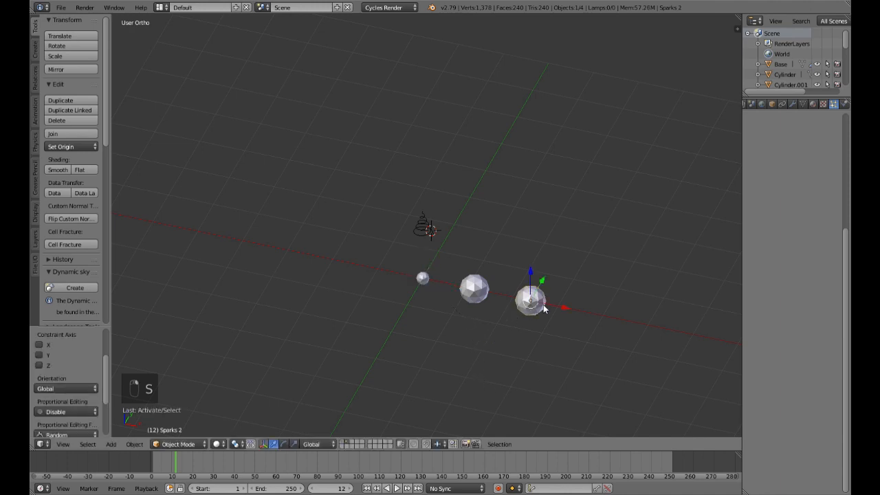
{"action": "key", "text": "ctrl+z"}
{"action": "key", "text": "ctrl+z"}
{"action": "key", "text": "ctrl+z"}
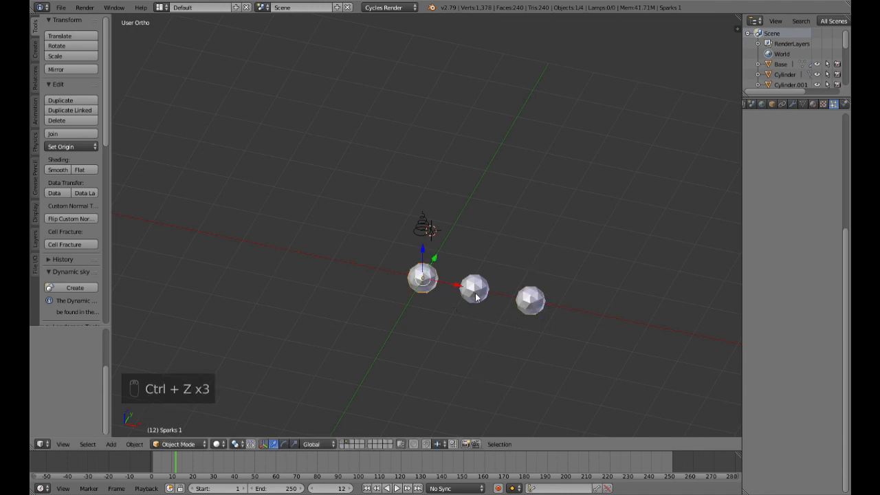
Step: Select all three spark spheres, scale them together to about 0.32 and return to the first layer
{"action": "right_click", "coordinate": [474, 290], "text": "shift"}
{"action": "right_click", "coordinate": [530, 308], "text": "shift"}
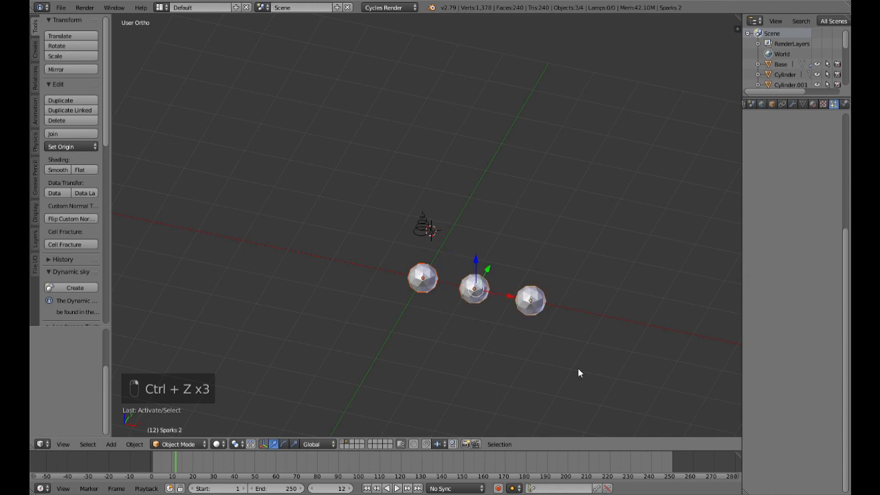
{"action": "key", "text": "s"}
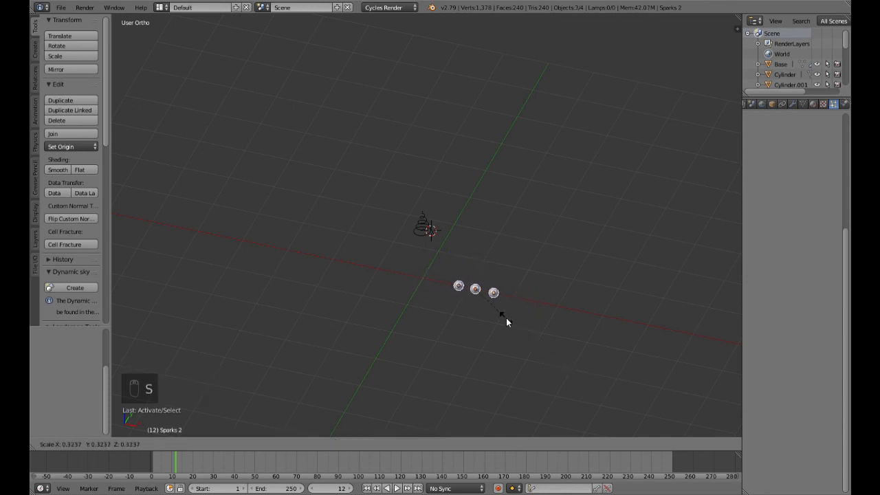
{"action": "left_click", "coordinate": [506, 318]}
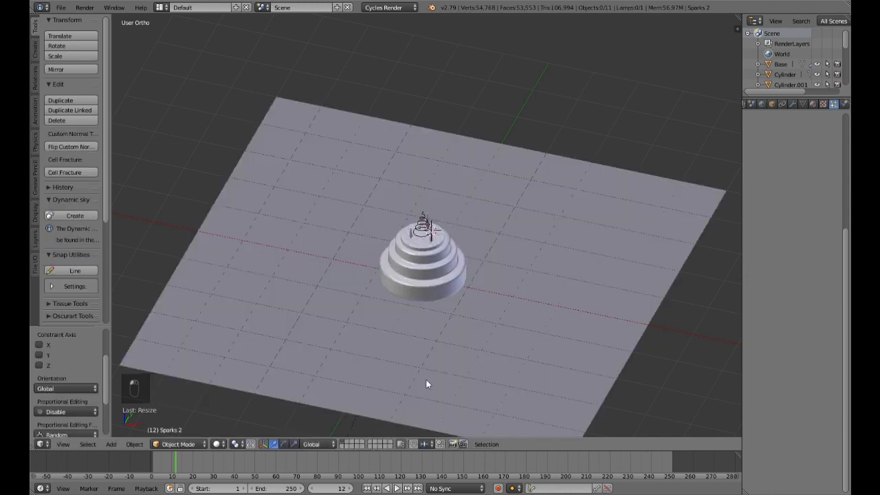
Step: Check the smaller particles around the emitter and select the small emitter sphere to access its particle physics settings
{"action": "scroll", "coordinate": [432, 338], "scroll_direction": "up", "scroll_amount": 10}
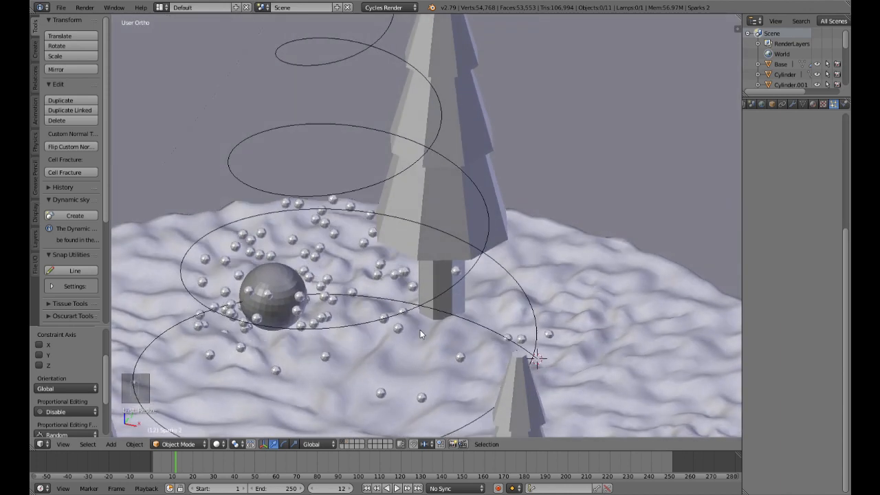
{"action": "middle_click_drag", "start_coordinate": [421, 335], "coordinate": [421, 326]}
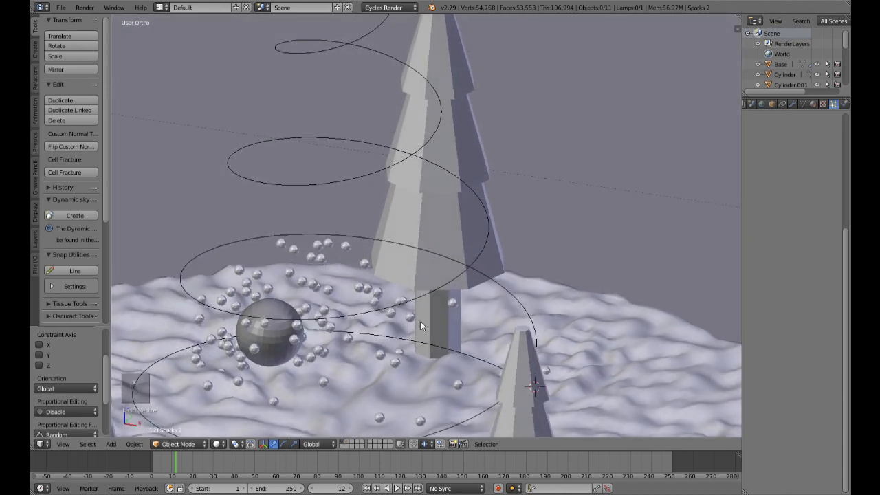
{"action": "right_click", "coordinate": [280, 341]}
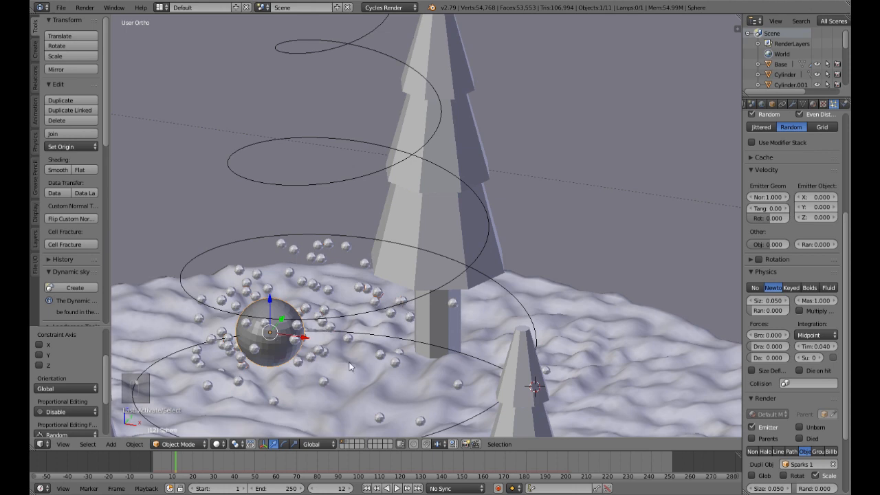
{"action": "scroll", "coordinate": [393, 351], "scroll_direction": "down", "scroll_amount": 4}
{"action": "middle_click_drag", "start_coordinate": [393, 351], "coordinate": [397, 332]}
{"action": "scroll", "coordinate": [397, 332], "scroll_direction": "up", "scroll_amount": 2}
{"action": "scroll", "coordinate": [397, 331], "scroll_direction": "up", "scroll_amount": 1}
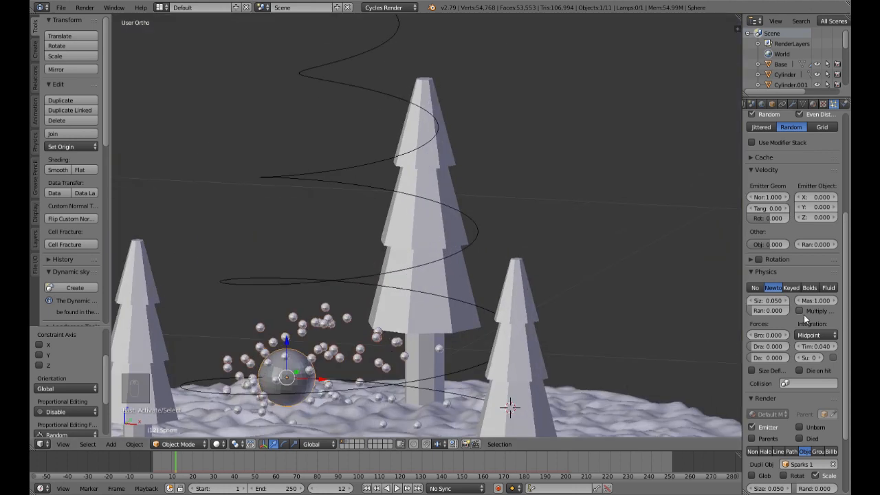
{"action": "scroll", "coordinate": [790, 289], "scroll_direction": "up", "scroll_amount": 1}
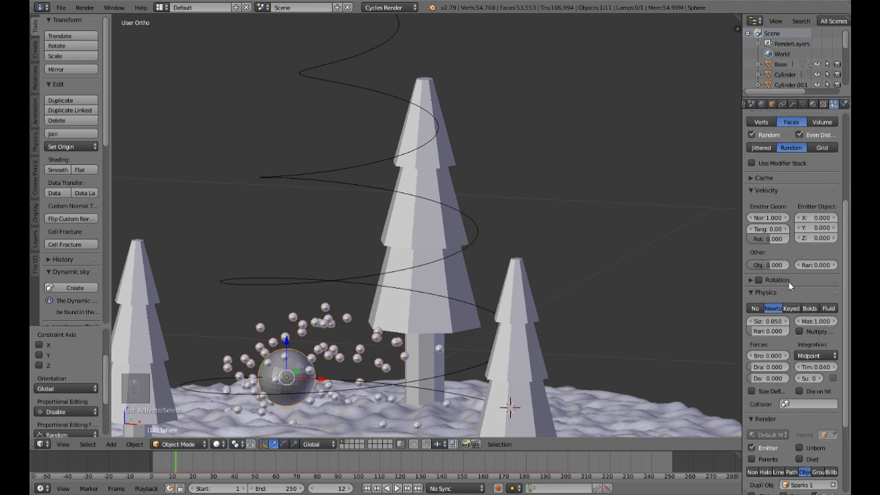
Step: Try a particle size of 0.02 in the physics settings and settle on 0.01
{"action": "left_click", "coordinate": [768, 326]}
{"action": "key", "text": "BackSpace"}
{"action": "type", "text": "0.02"}
{"action": "key", "text": "Return"}
{"action": "left_click", "coordinate": [768, 326]}
{"action": "key", "text": "BackSpace"}
{"action": "type", "text": "0.01"}
{"action": "key", "text": "Return"}
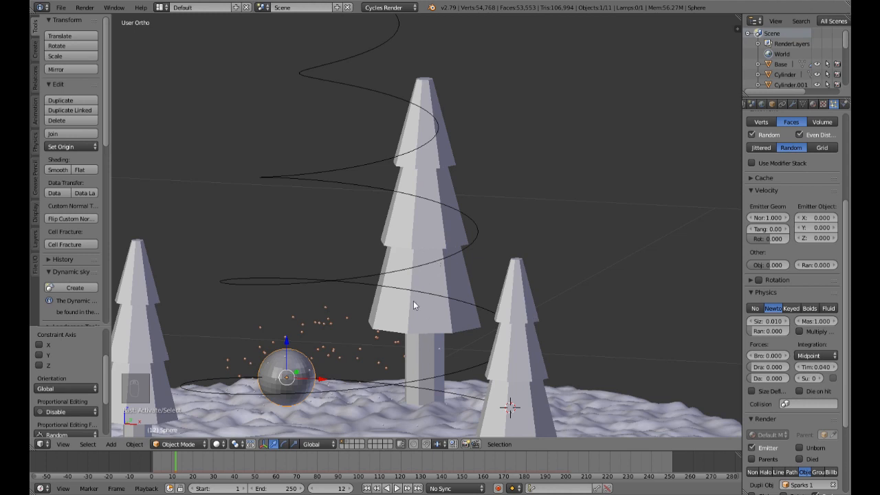
Step: Preview the particles and trees in rendered shading and return to solid shading
{"action": "scroll", "coordinate": [413, 301], "scroll_direction": "down", "scroll_amount": 4}
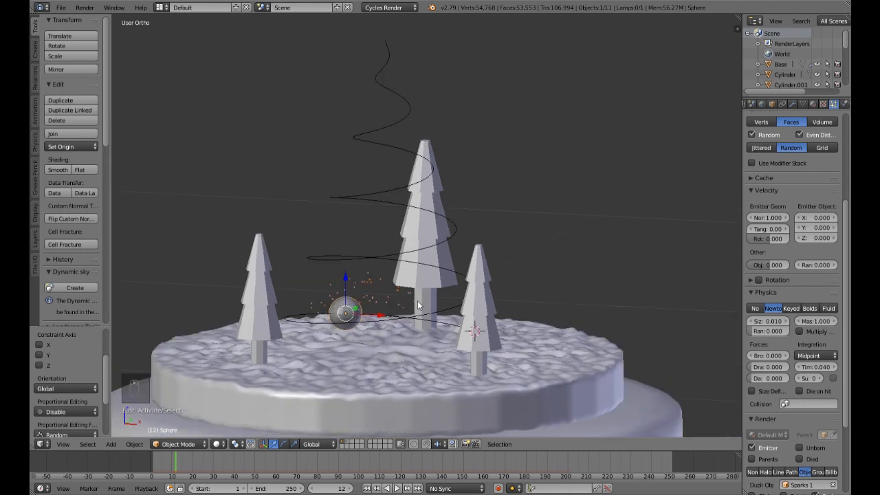
{"action": "key", "text": "shift+z"}
{"action": "mouse_move", "coordinate": [416, 304]}
{"action": "middle_mouse_down"}
{"action": "mouse_move", "coordinate": [419, 280]}
{"action": "mouse_move", "coordinate": [404, 300]}
{"action": "middle_mouse_up"}
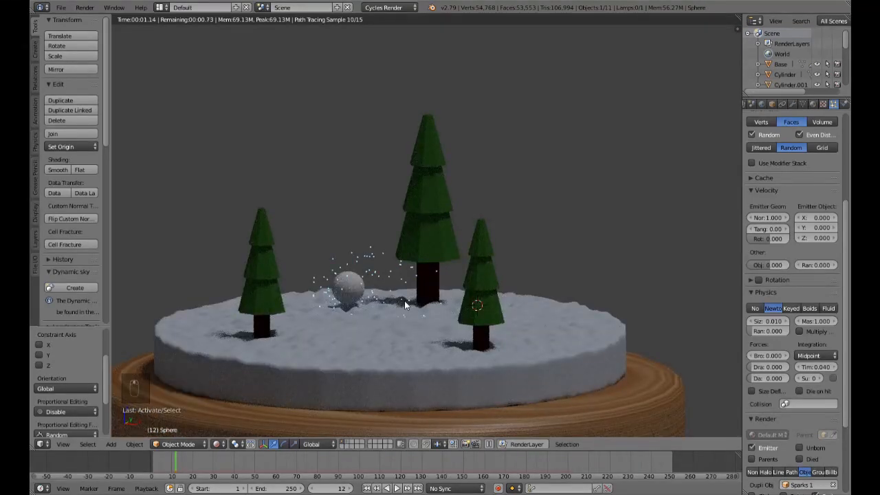
{"action": "key", "text": "shift+z"}
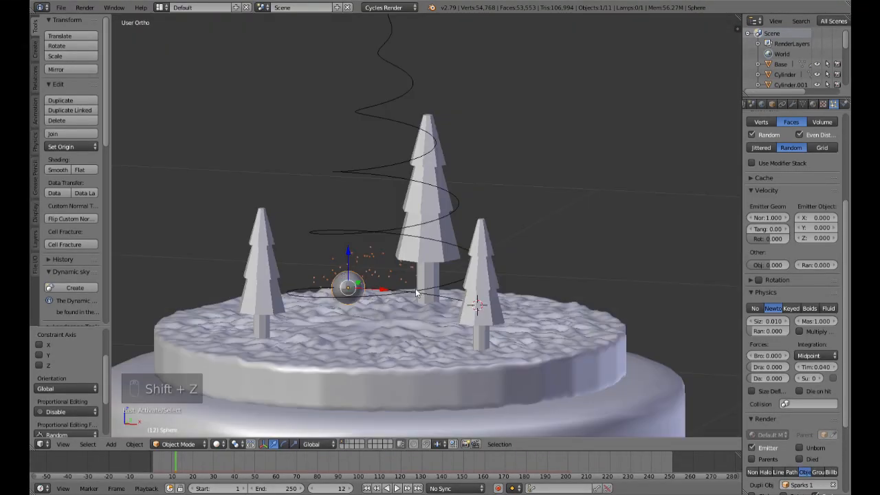
{"action": "scroll", "coordinate": [416, 288], "scroll_direction": "up", "scroll_amount": 4}
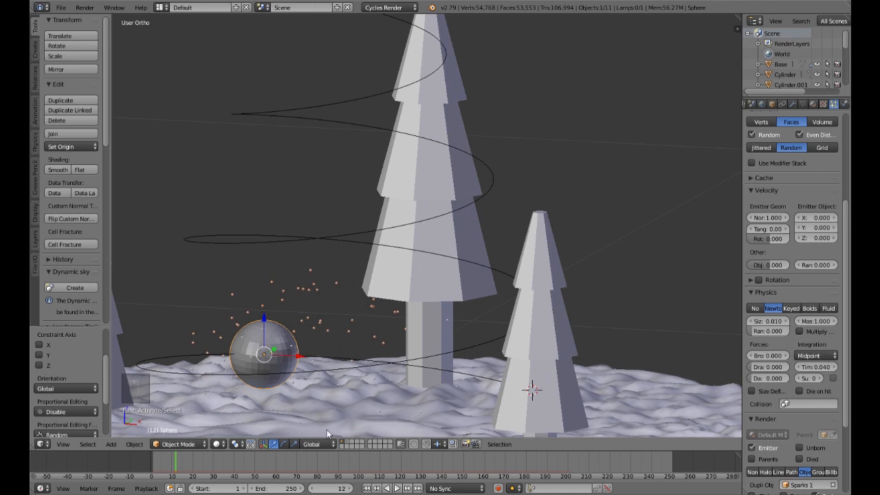
Step: Check the three spark spheres on their own layer, select the first one, and return to the first layer
{"action": "left_click", "coordinate": [349, 447]}
{"action": "scroll", "coordinate": [386, 388], "scroll_direction": "down", "scroll_amount": 5}
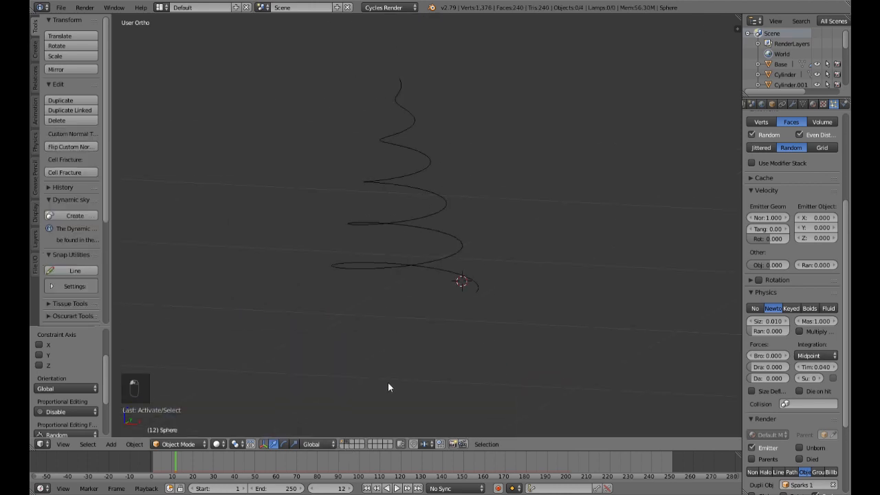
{"action": "right_click", "coordinate": [524, 420]}
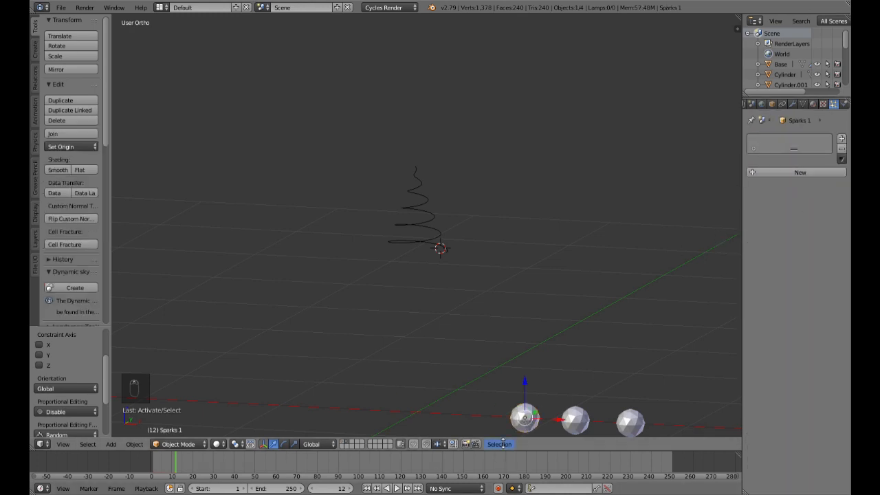
{"action": "left_click", "coordinate": [344, 444], "text": "shift"}
{"action": "scroll", "coordinate": [370, 306], "scroll_direction": "up", "scroll_amount": 10}
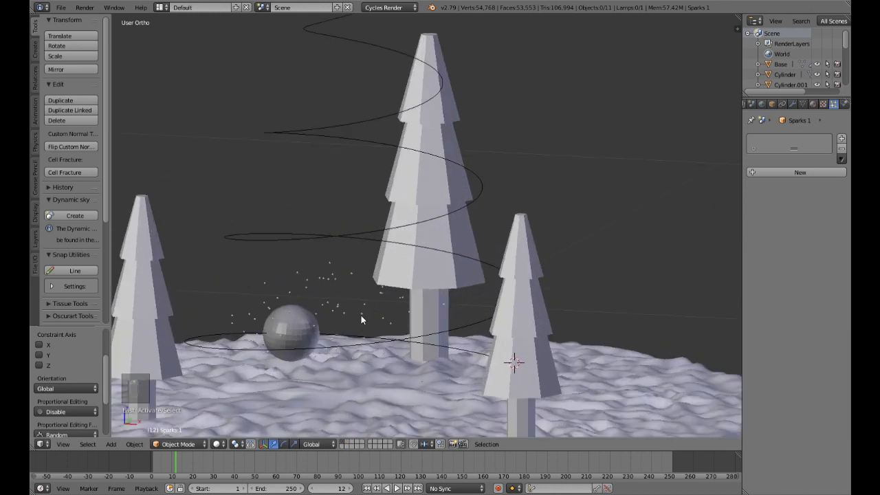
Step: Reselect the emitter sphere, review its particle settings, and play the spark animation from frame 1
{"action": "right_click", "coordinate": [294, 338]}
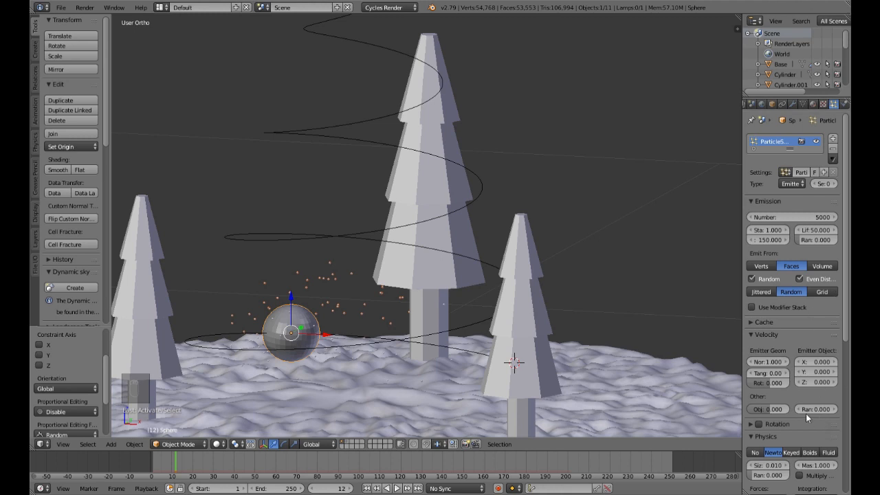
{"action": "scroll", "coordinate": [806, 413], "scroll_direction": "down", "scroll_amount": 2}
{"action": "scroll", "coordinate": [806, 413], "scroll_direction": "up", "scroll_amount": 2}
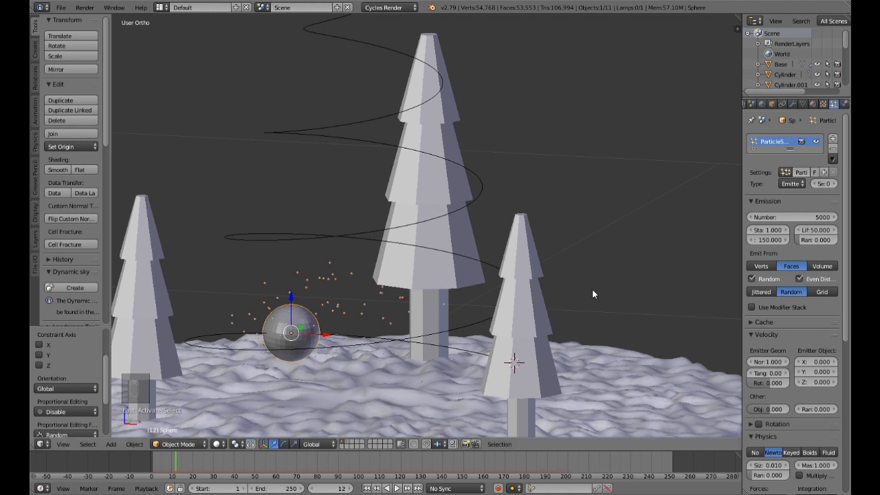
{"action": "left_click", "coordinate": [367, 488]}
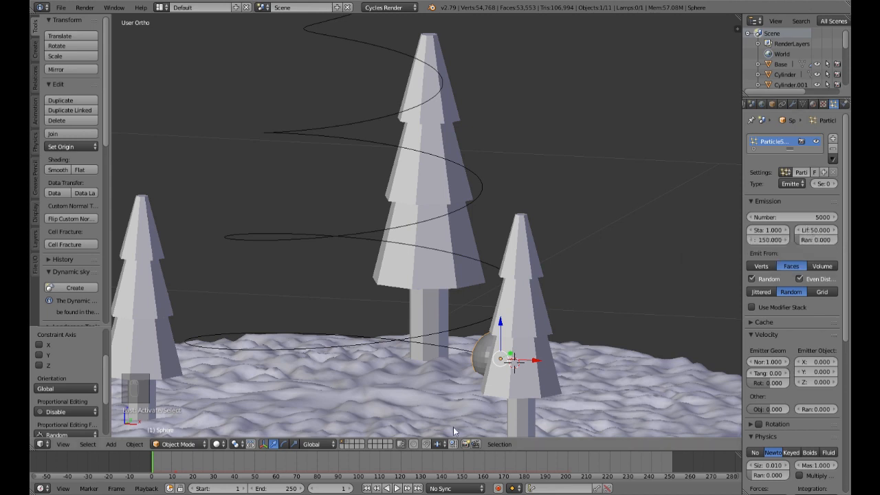
{"action": "scroll", "coordinate": [495, 373], "scroll_direction": "down", "scroll_amount": 2}
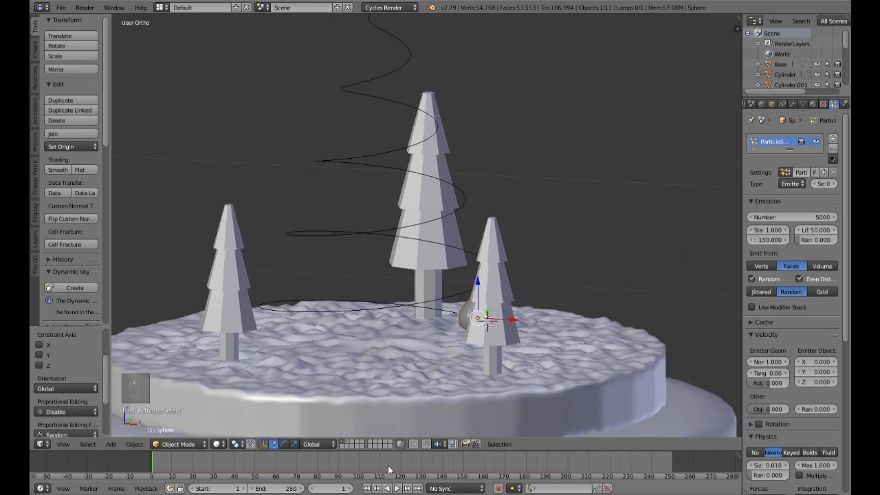
{"action": "left_click", "coordinate": [396, 489]}
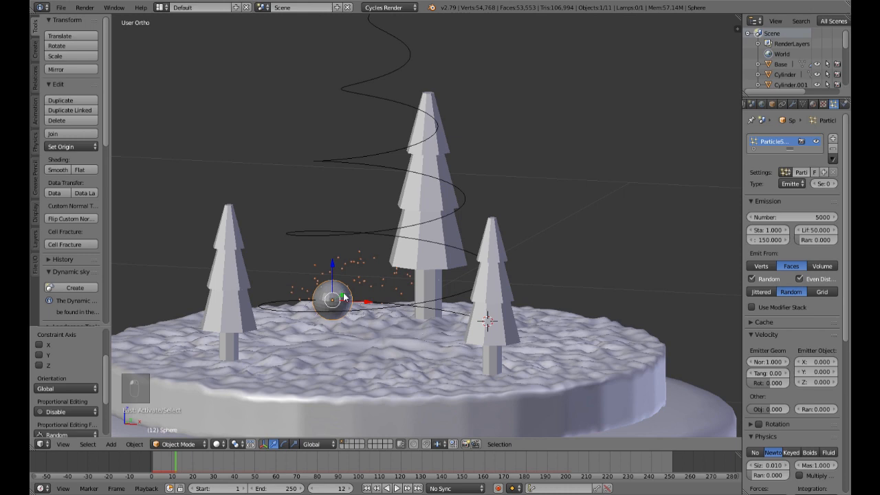
Step: Set the emitter's particle lifetime to 20 and replay the animation from frame 1
{"action": "scroll", "coordinate": [410, 305], "scroll_direction": "up", "scroll_amount": 4}
{"action": "left_click", "coordinate": [816, 230]}
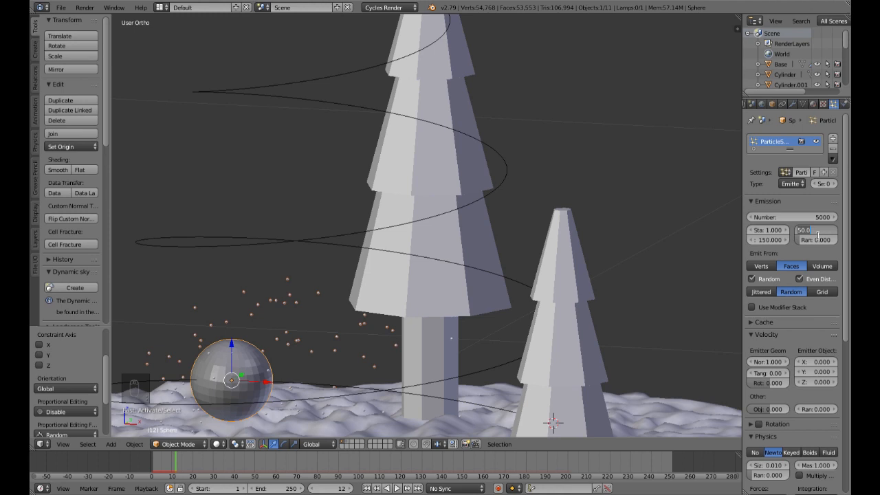
{"action": "type", "text": "20"}
{"action": "key", "text": "Return"}
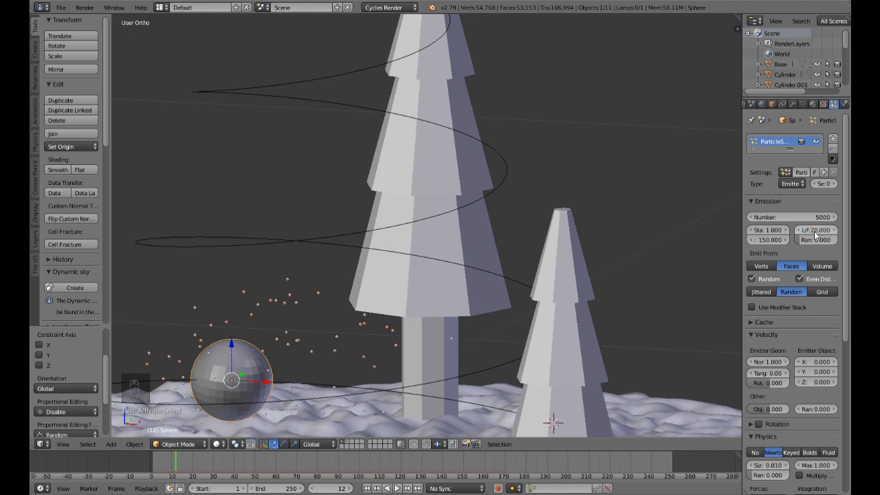
{"action": "left_click", "coordinate": [367, 488]}
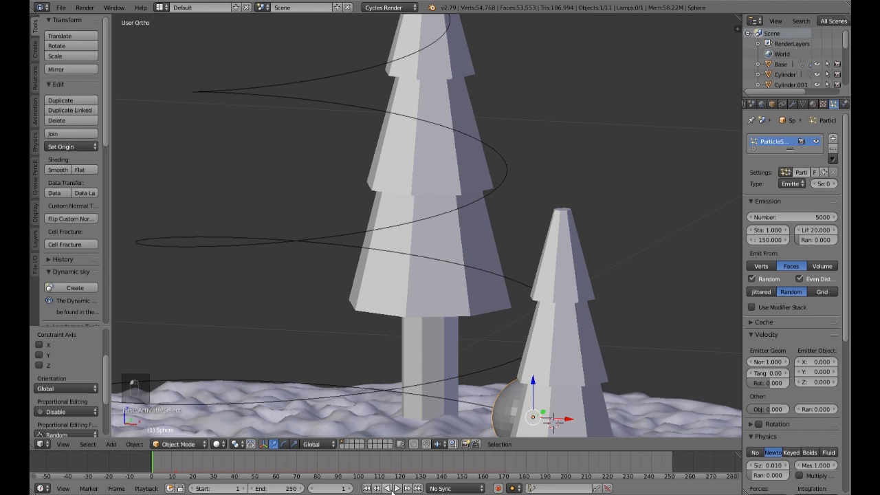
{"action": "left_click", "coordinate": [396, 488]}
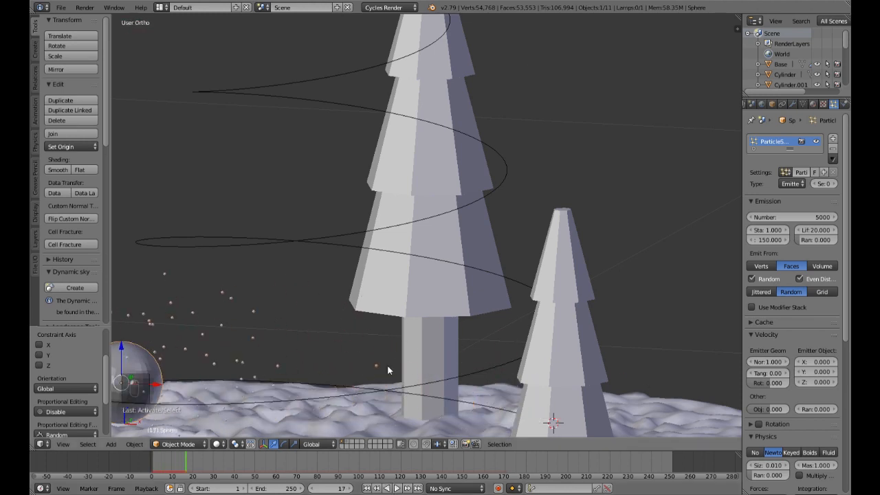
{"action": "scroll", "coordinate": [387, 364], "scroll_direction": "down", "scroll_amount": 8}
{"action": "middle_click_drag", "start_coordinate": [387, 363], "coordinate": [353, 352]}
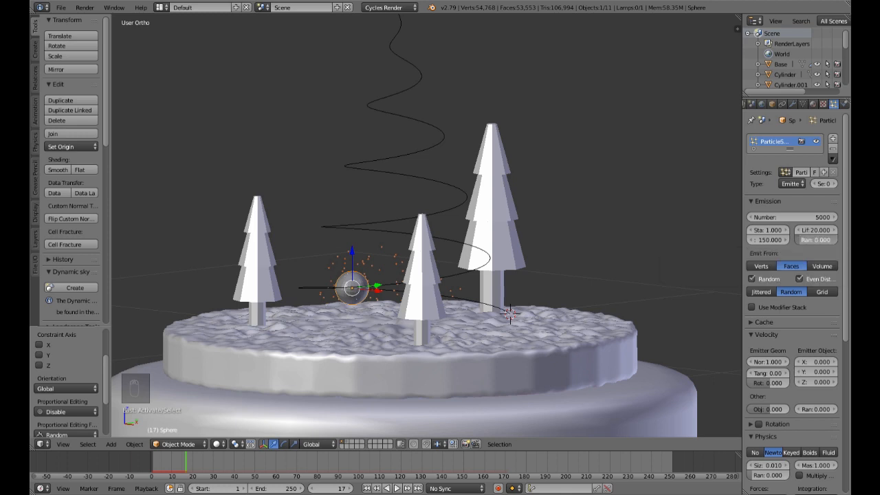
Step: Set the particle lifetime randomness to 1 and replay the animation, checking the sparks around the emitter
{"action": "left_click_drag", "start_coordinate": [801, 240], "coordinate": [838, 239]}
{"action": "scroll", "coordinate": [466, 331], "scroll_direction": "up", "scroll_amount": 2}
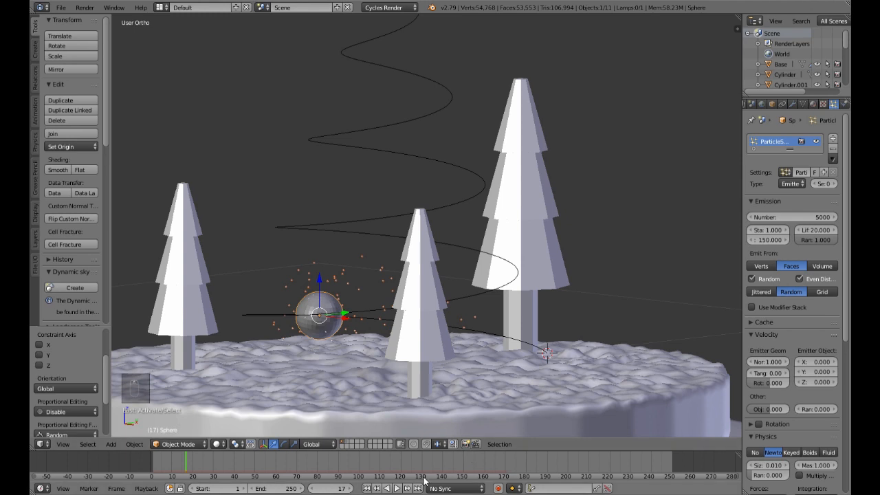
{"action": "left_click", "coordinate": [376, 489]}
{"action": "left_click", "coordinate": [397, 488]}
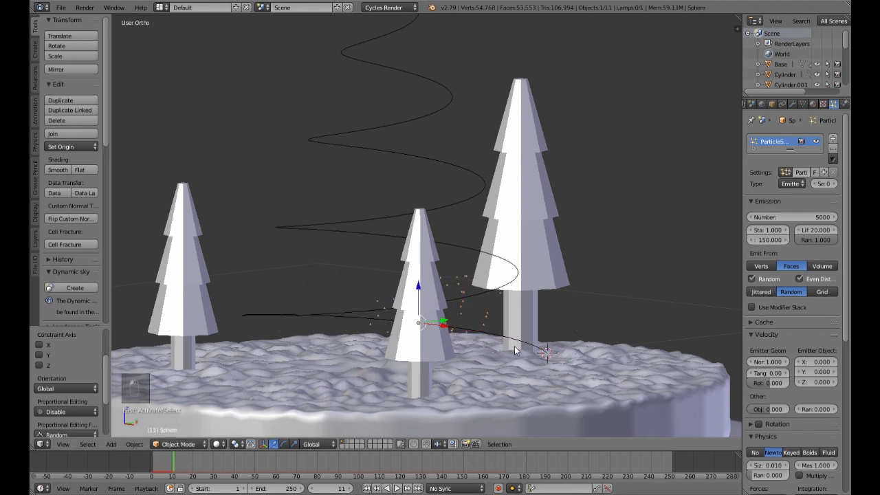
{"action": "scroll", "coordinate": [515, 346], "scroll_direction": "up", "scroll_amount": 3}
{"action": "mouse_move", "coordinate": [514, 346]}
{"action": "middle_mouse_down"}
{"action": "mouse_move", "coordinate": [505, 354]}
{"action": "mouse_move", "coordinate": [513, 361]}
{"action": "mouse_move", "coordinate": [527, 360]}
{"action": "mouse_move", "coordinate": [521, 350]}
{"action": "middle_mouse_up"}
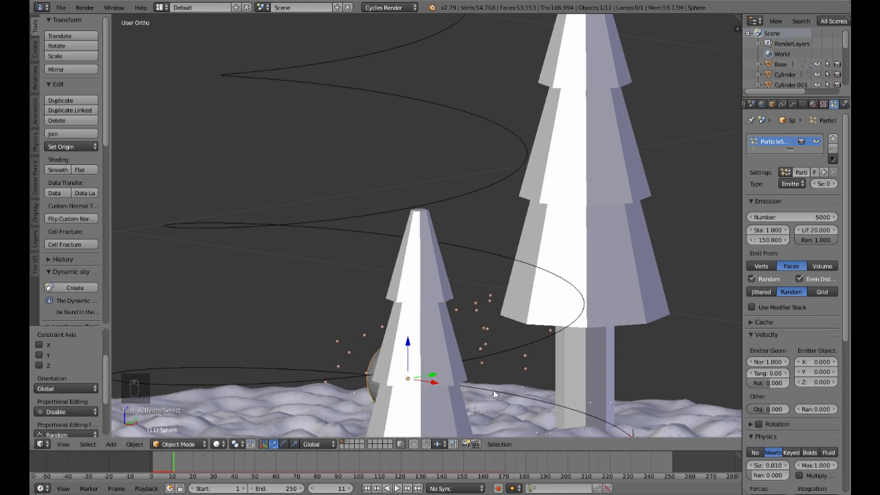
{"action": "scroll", "coordinate": [526, 350], "scroll_direction": "down", "scroll_amount": 4}
{"action": "mouse_move", "coordinate": [527, 349]}
{"action": "middle_mouse_down"}
{"action": "mouse_move", "coordinate": [516, 363]}
{"action": "mouse_move", "coordinate": [525, 348]}
{"action": "middle_mouse_up"}
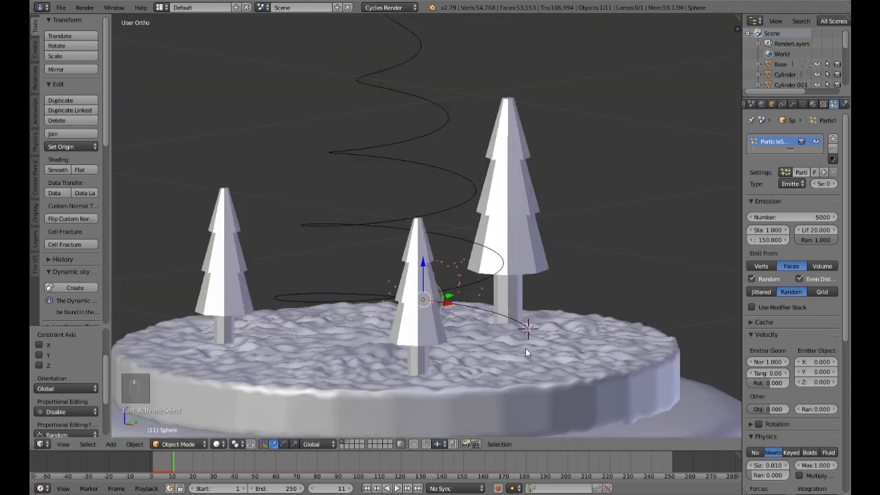
{"action": "scroll", "coordinate": [525, 347], "scroll_direction": "up", "scroll_amount": 7}
{"action": "scroll", "coordinate": [526, 349], "scroll_direction": "down", "scroll_amount": 3}
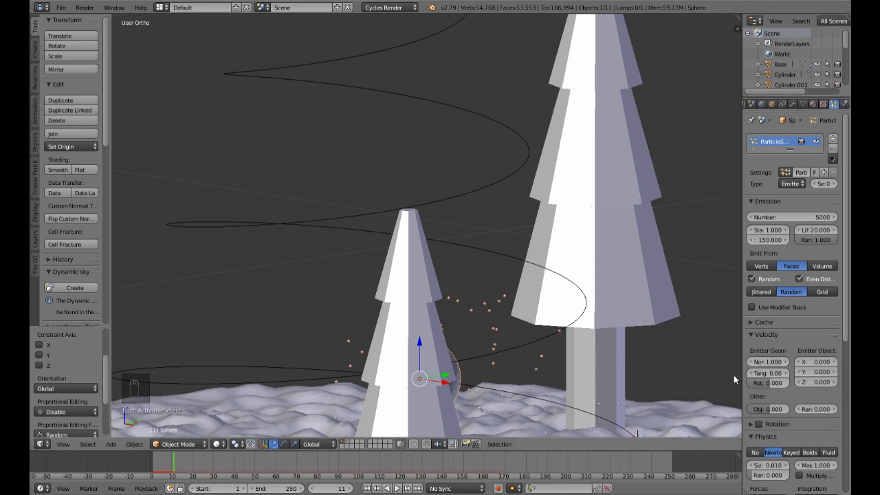
Step: Open the emitter geometry's normal velocity value for editing
{"action": "left_click", "coordinate": [773, 362]}
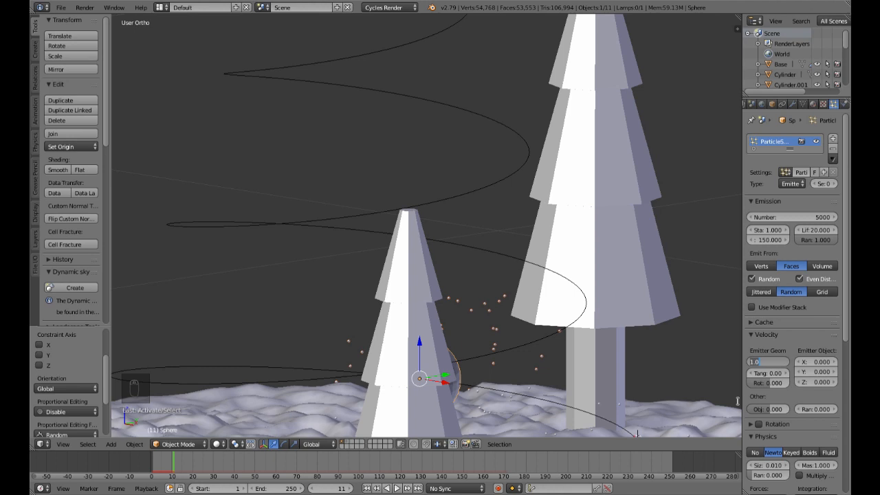
Step: Set the particles' normal velocity from the emitter geometry to 0.15
{"action": "key", "text": "BackSpace"}
{"action": "type", "text": ".15"}
{"action": "key", "text": "Return"}
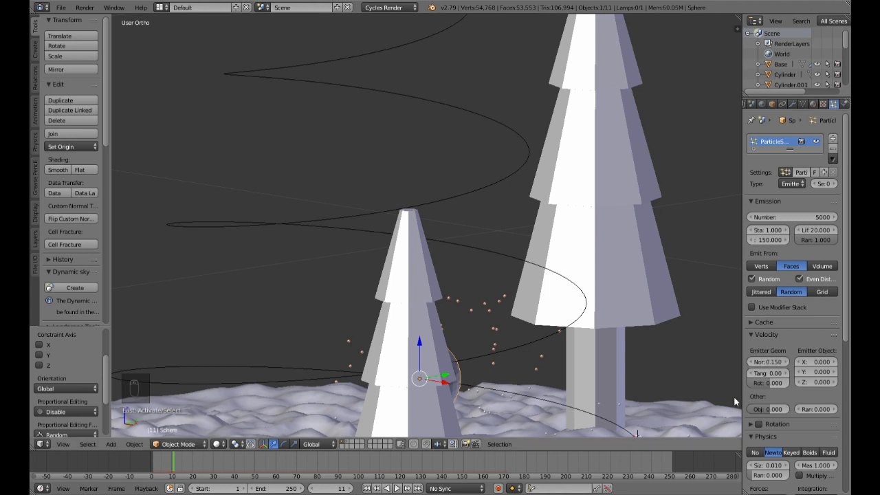
Step: Set the gravity influence to 0 in the spark particle system's field weights
{"action": "scroll", "coordinate": [782, 432], "scroll_direction": "down", "scroll_amount": 8}
{"action": "scroll", "coordinate": [782, 432], "scroll_direction": "down", "scroll_amount": 2}
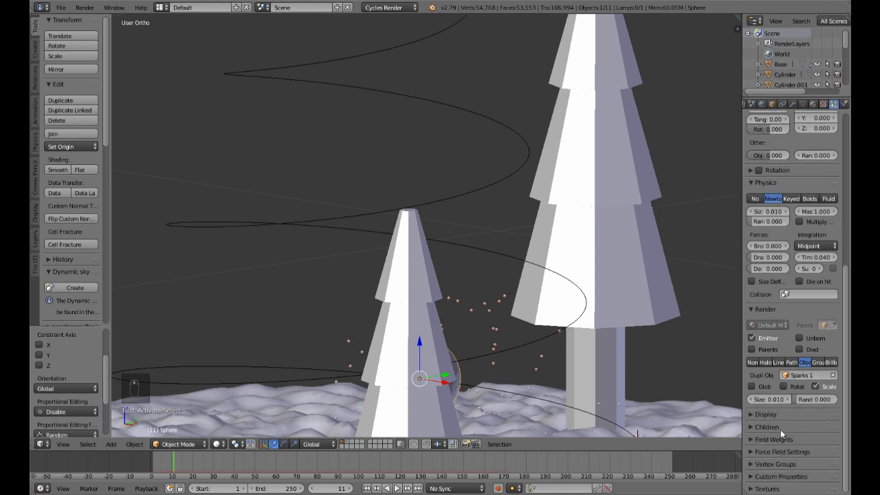
{"action": "left_click", "coordinate": [752, 439]}
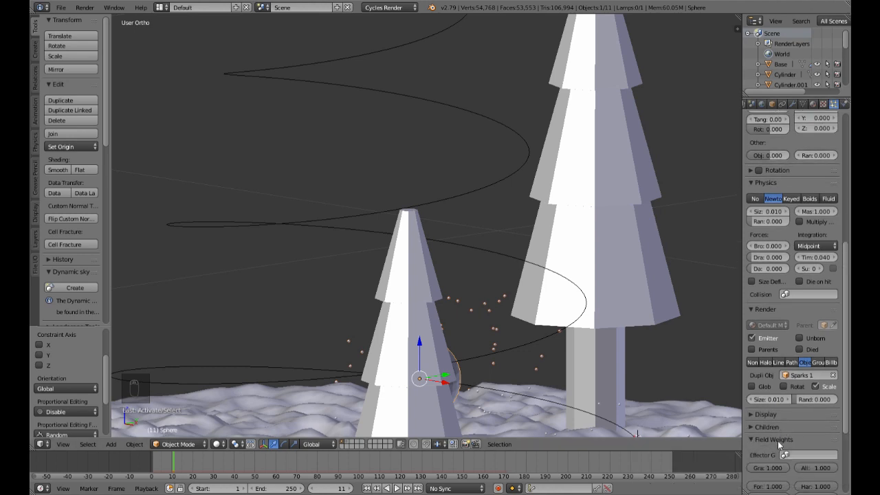
{"action": "left_click_drag", "start_coordinate": [782, 468], "coordinate": [748, 469]}
Step: Play the animation from frame 1, examine how the sparks spread along the spiral, and stop playback at frame 116
{"action": "left_click", "coordinate": [367, 488]}
{"action": "scroll", "coordinate": [460, 406], "scroll_direction": "down", "scroll_amount": 4}
{"action": "middle_click_drag", "start_coordinate": [451, 409], "coordinate": [460, 392]}
{"action": "left_click", "coordinate": [396, 488]}
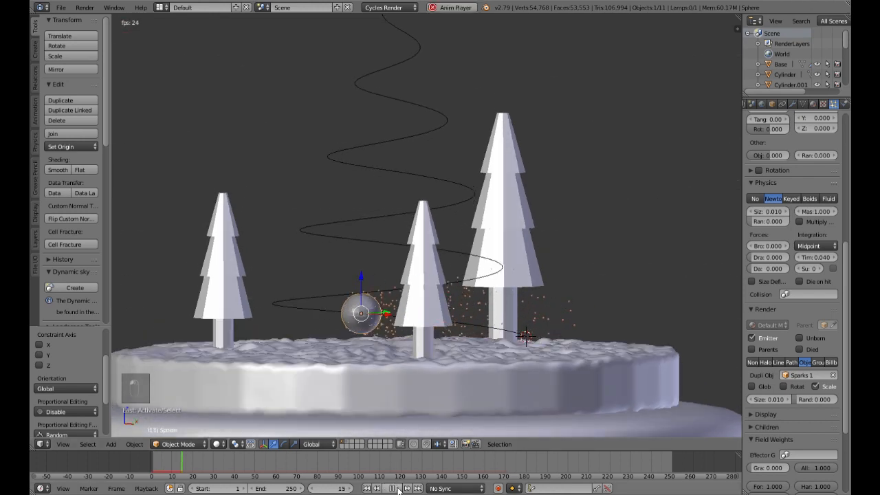
{"action": "scroll", "coordinate": [434, 314], "scroll_direction": "down", "scroll_amount": 4}
{"action": "mouse_move", "coordinate": [417, 303]}
{"action": "middle_mouse_down"}
{"action": "mouse_move", "coordinate": [453, 332]}
{"action": "mouse_move", "coordinate": [427, 303]}
{"action": "middle_mouse_up"}
{"action": "scroll", "coordinate": [427, 303], "scroll_direction": "up", "scroll_amount": 3}
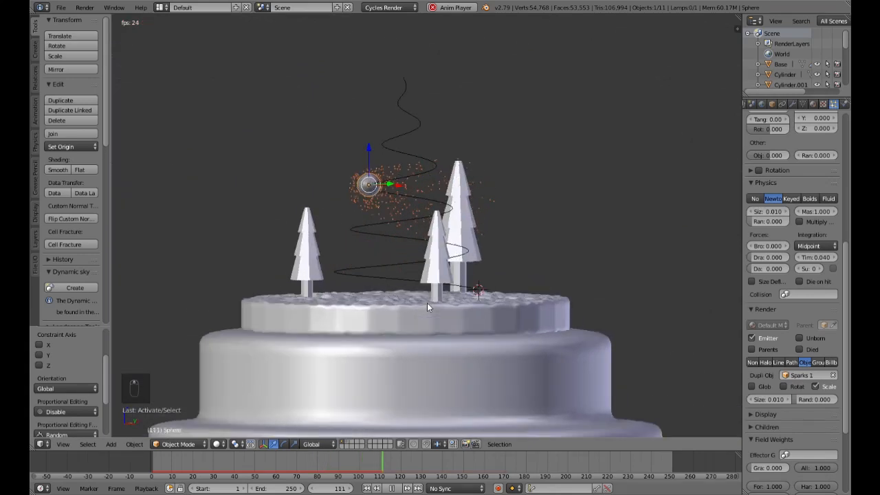
{"action": "scroll", "coordinate": [426, 303], "scroll_direction": "down", "scroll_amount": 3}
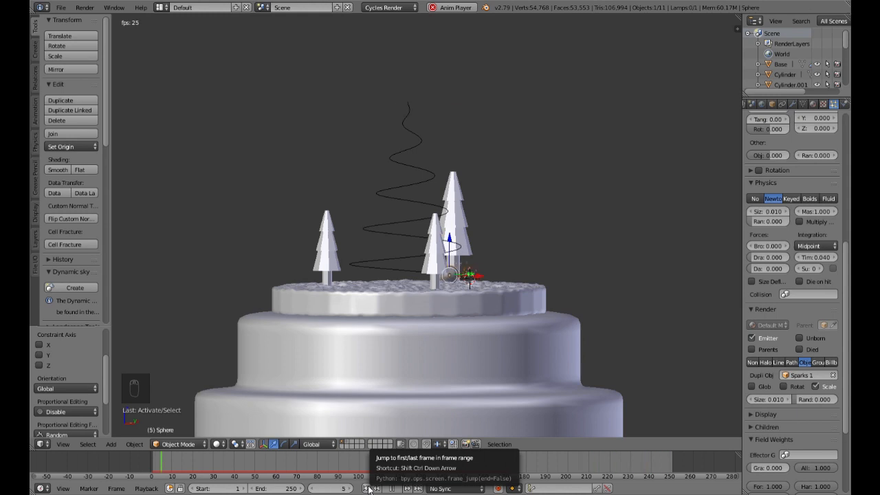
{"action": "scroll", "coordinate": [487, 325], "scroll_direction": "up", "scroll_amount": 3}
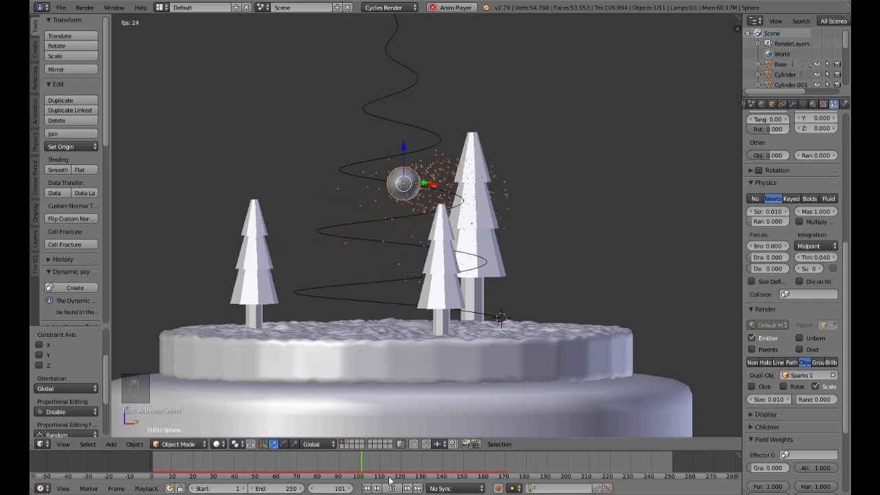
{"action": "left_click", "coordinate": [392, 488]}
{"action": "middle_click_drag", "start_coordinate": [372, 204], "coordinate": [560, 215]}
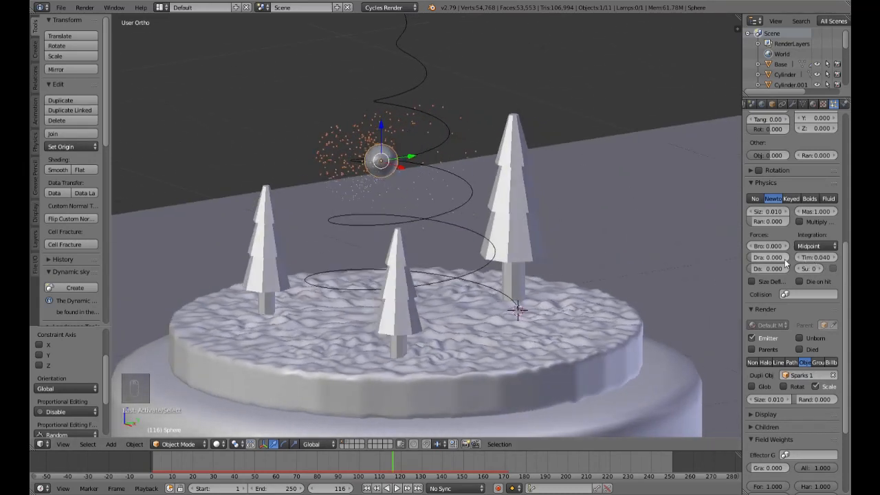
Step: Set the spark particles' normal velocity from the emitter geometry to 0.08
{"action": "scroll", "coordinate": [779, 253], "scroll_direction": "up", "scroll_amount": 2}
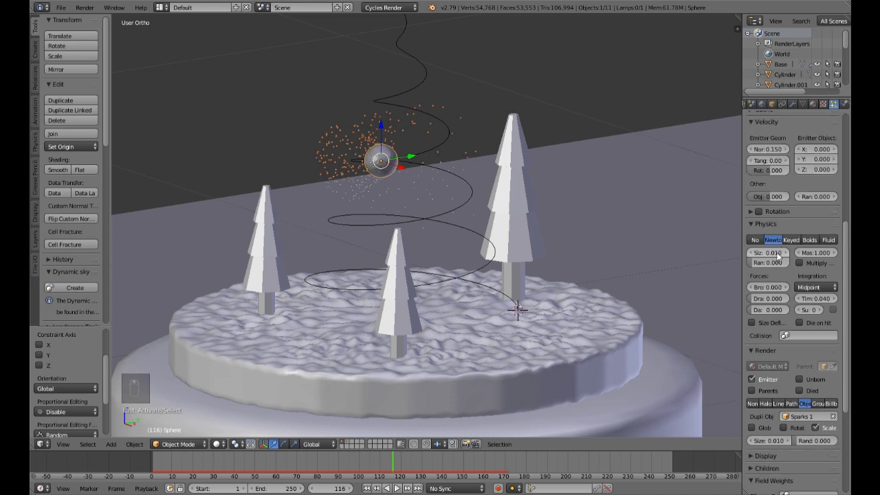
{"action": "scroll", "coordinate": [778, 254], "scroll_direction": "up", "scroll_amount": 8}
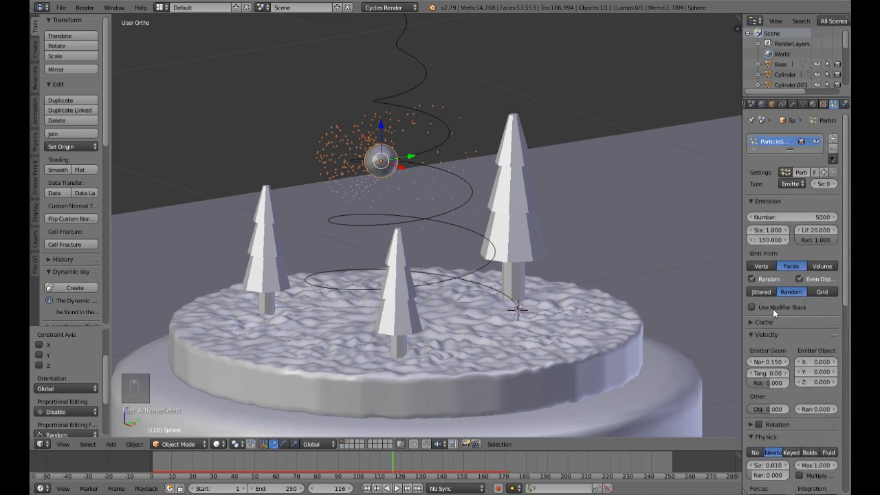
{"action": "left_click", "coordinate": [773, 363]}
{"action": "key", "text": "BackSpace"}
{"action": "type", "text": "0.08"}
{"action": "key", "text": "Return"}
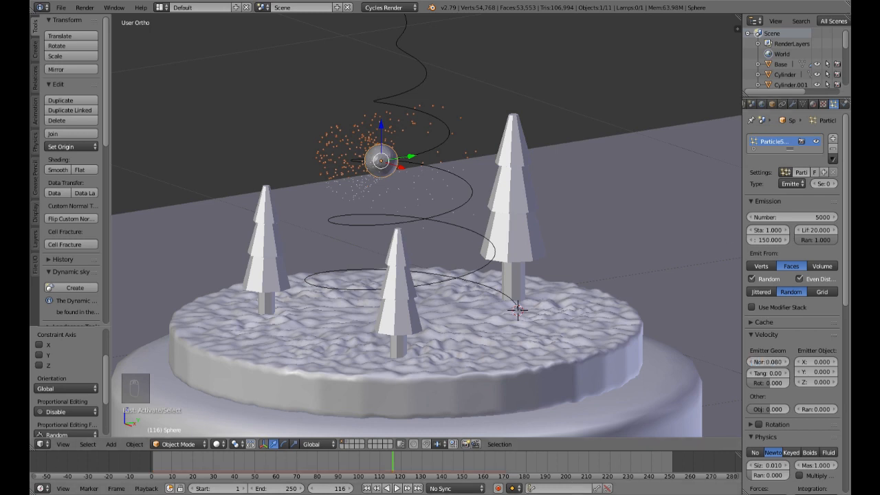
Step: Replay the animation from the first frame to check the spark trail, stopping at frame 27
{"action": "left_click", "coordinate": [367, 488]}
{"action": "left_click", "coordinate": [397, 488]}
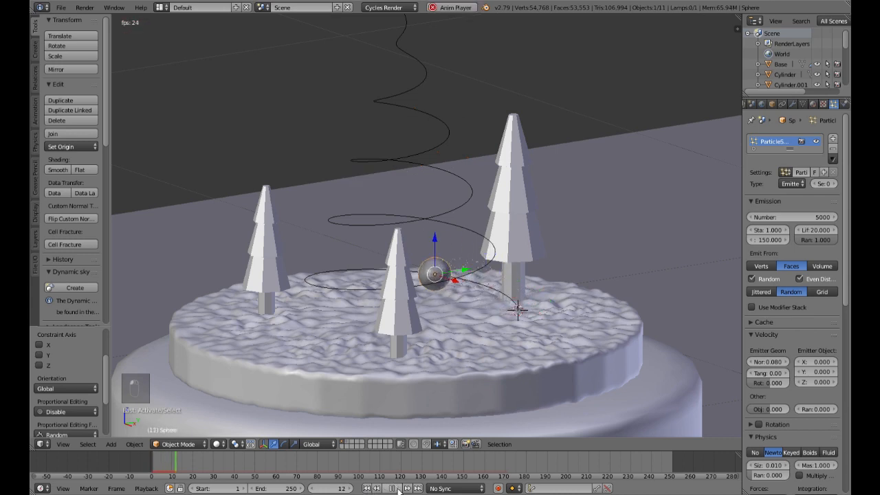
{"action": "middle_click_drag", "start_coordinate": [495, 275], "coordinate": [489, 224]}
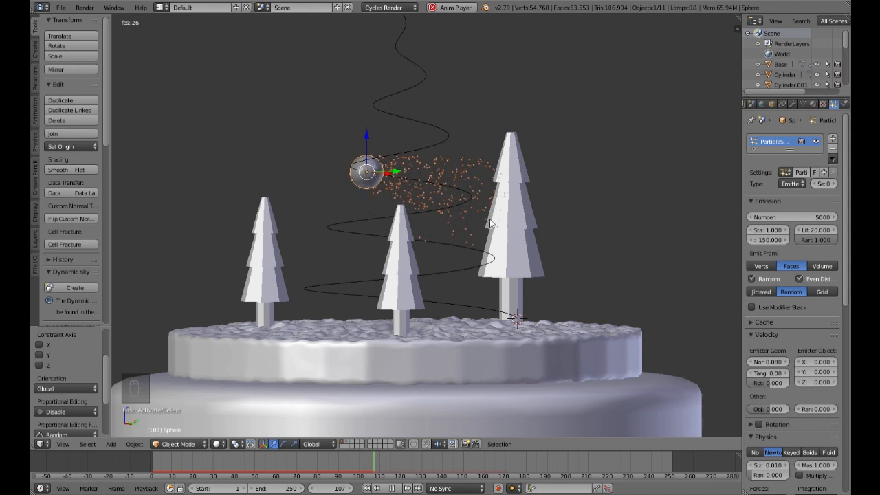
{"action": "scroll", "coordinate": [491, 222], "scroll_direction": "down", "scroll_amount": 3}
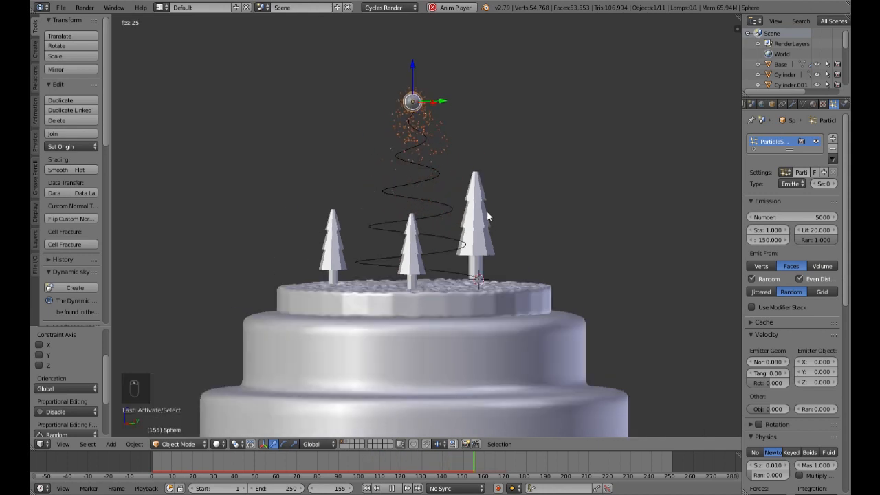
{"action": "left_click", "coordinate": [393, 488]}
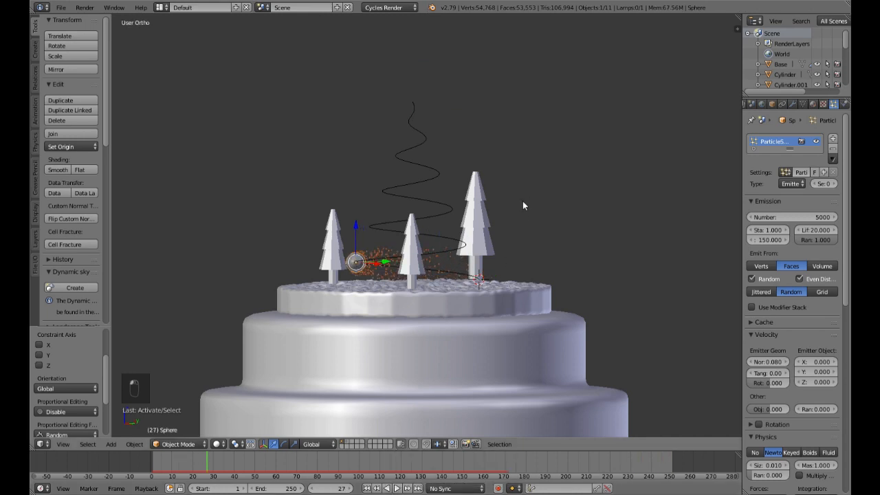
Step: Preview the scene in rendered shading, run the animation on to frame 54, and examine the sparks and emitter sphere up close
{"action": "key", "text": "shift+z"}
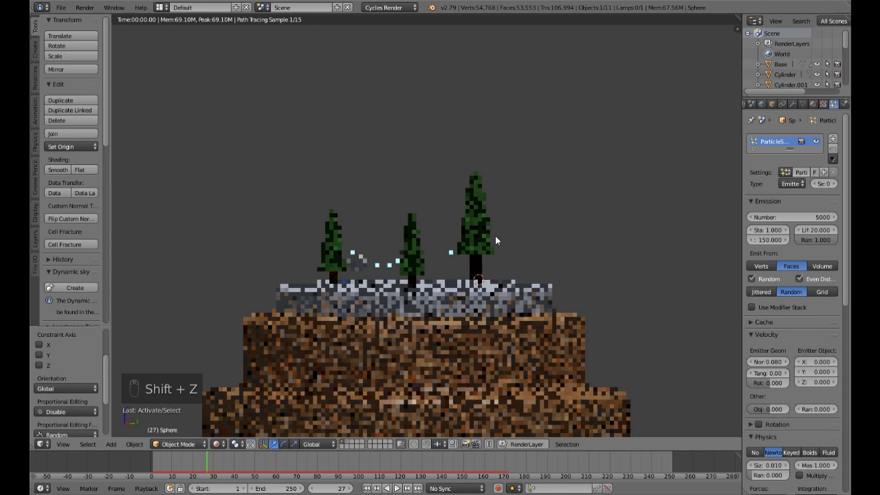
{"action": "left_click", "coordinate": [398, 488]}
{"action": "left_click", "coordinate": [401, 488]}
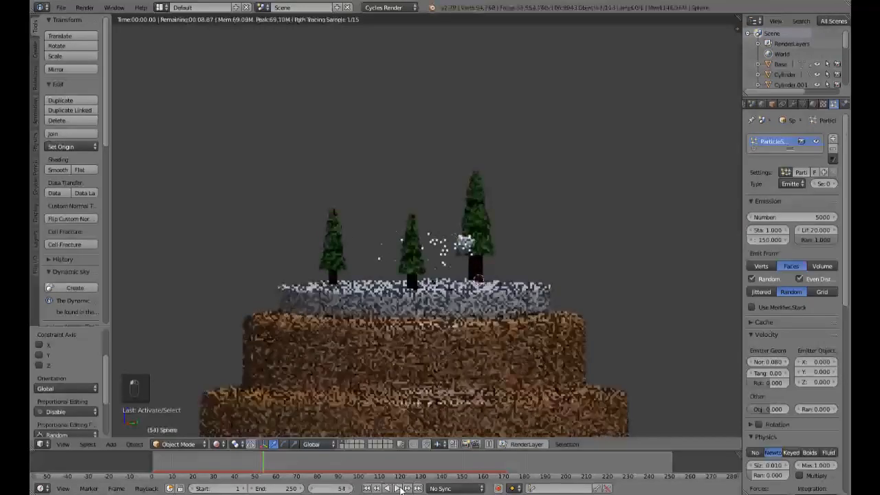
{"action": "scroll", "coordinate": [482, 275], "scroll_direction": "up", "scroll_amount": 2}
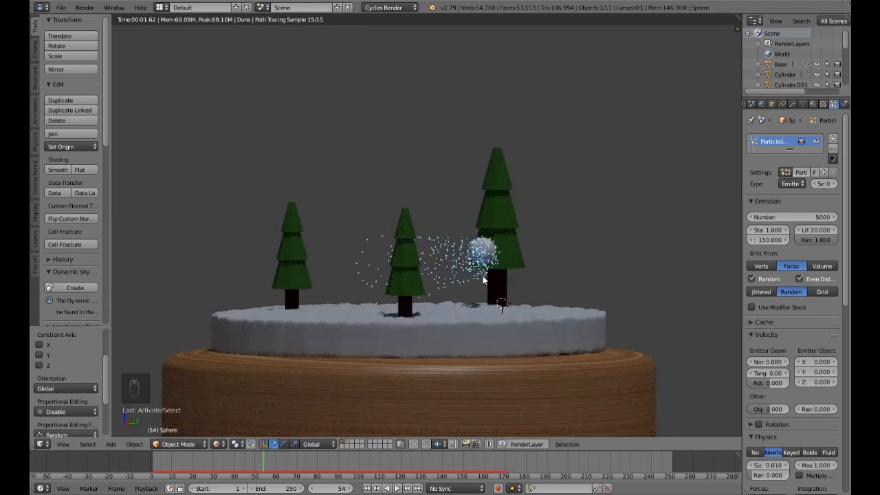
{"action": "key", "text": "shift+z"}
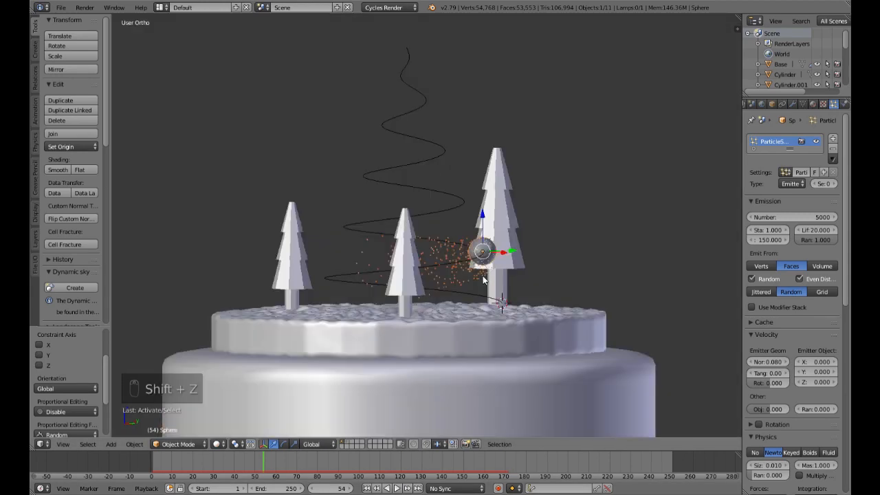
{"action": "key", "text": "shift+z"}
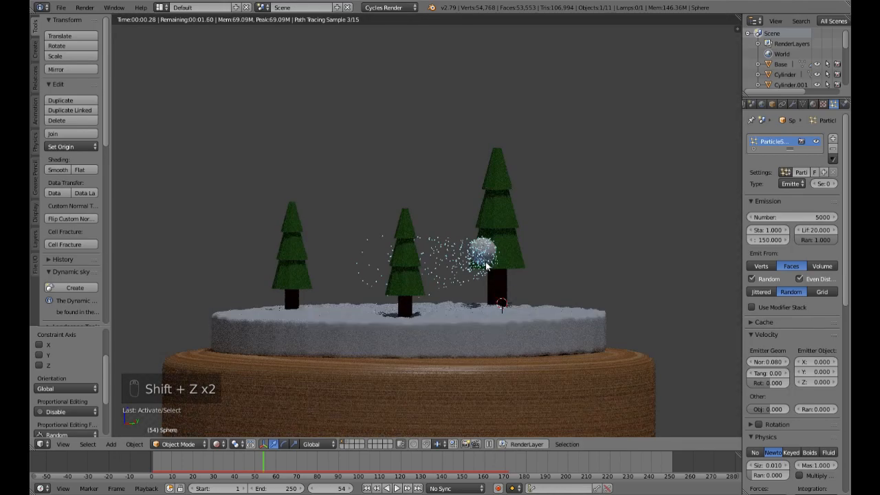
{"action": "middle_click_drag", "start_coordinate": [576, 262], "coordinate": [500, 265]}
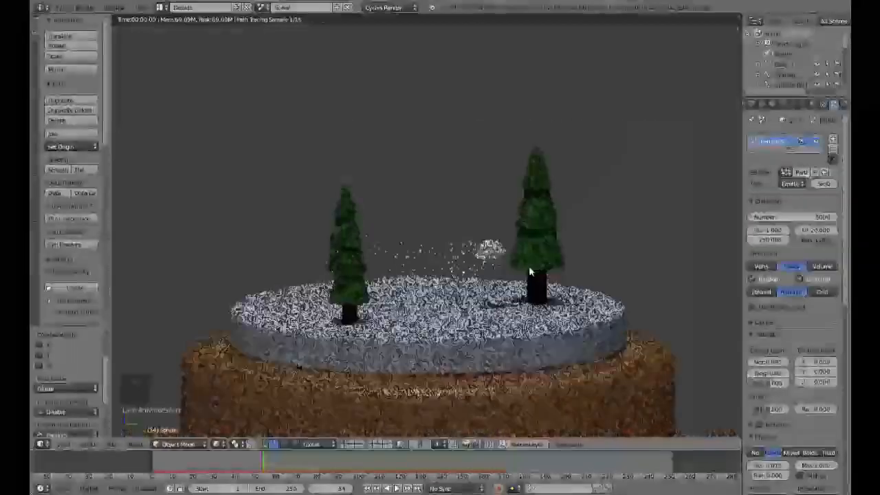
{"action": "scroll", "coordinate": [500, 264], "scroll_direction": "up", "scroll_amount": 5}
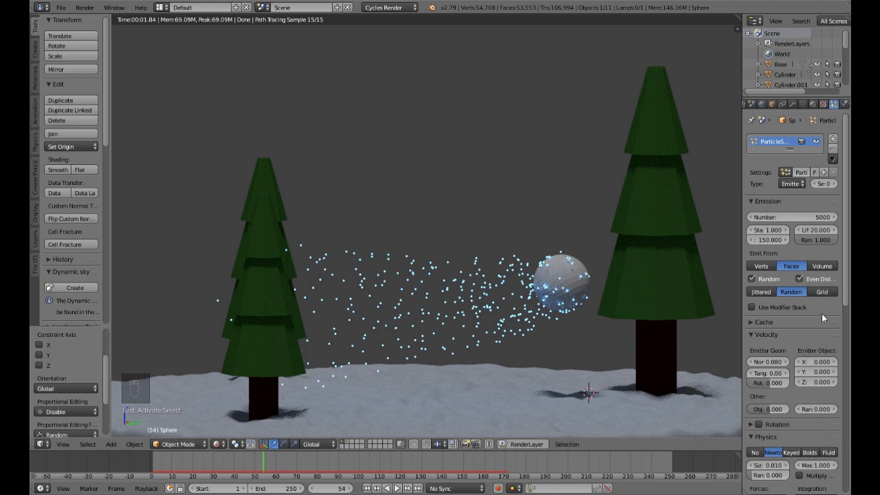
Step: Turn off rendering of the emitter object in the sphere's particle render settings
{"action": "scroll", "coordinate": [804, 311], "scroll_direction": "down", "scroll_amount": 6}
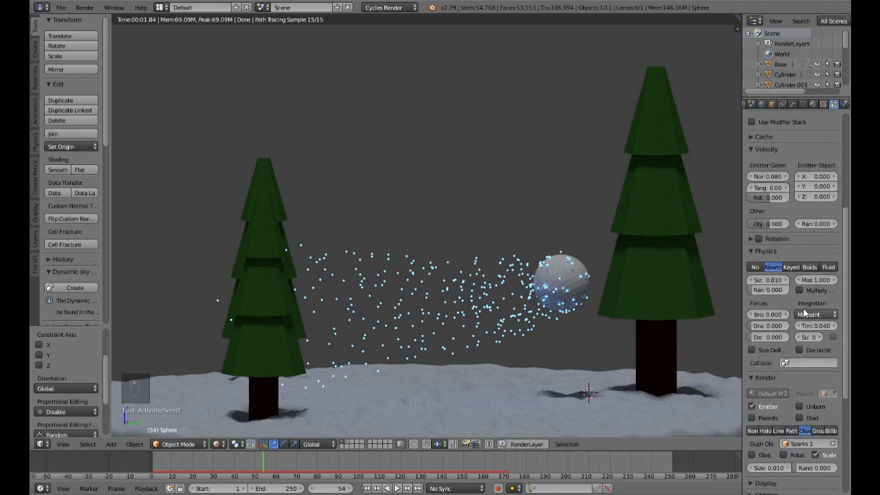
{"action": "scroll", "coordinate": [805, 311], "scroll_direction": "down", "scroll_amount": 3}
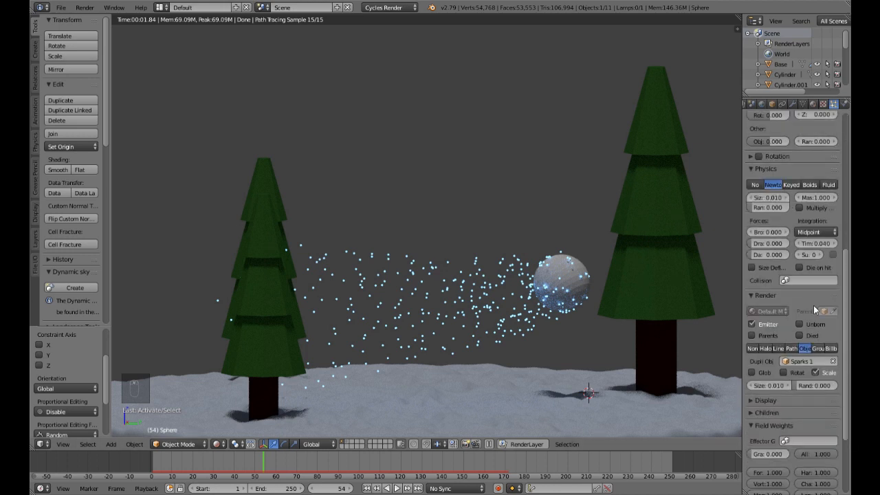
{"action": "left_click", "coordinate": [752, 324]}
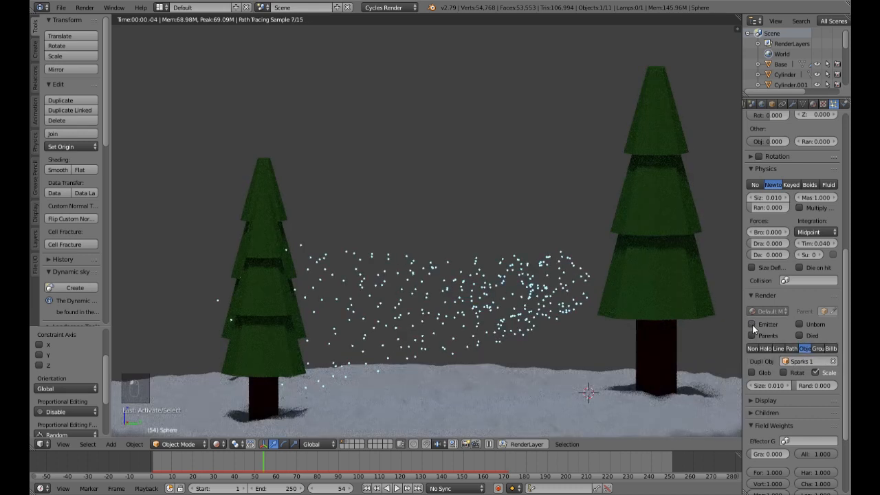
Step: Play the rendered preview from frame 1, stop at frame 51, and inspect the sparks without the emitter sphere
{"action": "scroll", "coordinate": [440, 288], "scroll_direction": "down", "scroll_amount": 4}
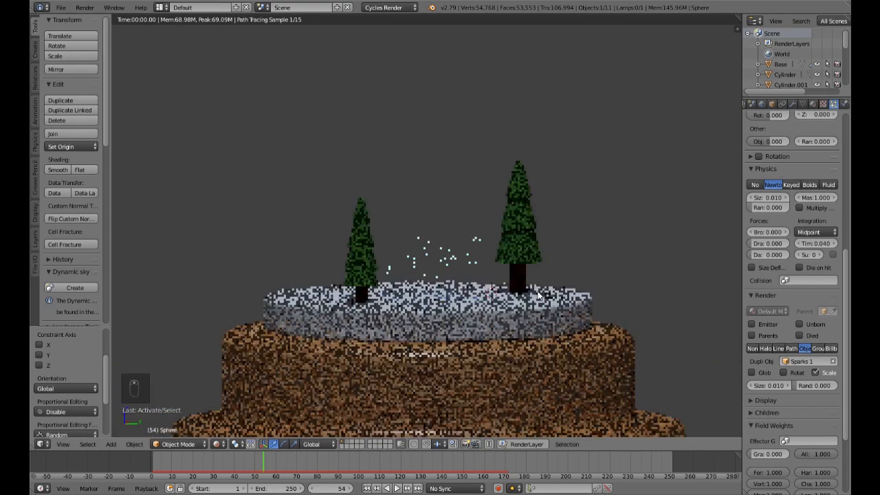
{"action": "mouse_move", "coordinate": [466, 267]}
{"action": "middle_mouse_down"}
{"action": "mouse_move", "coordinate": [515, 262]}
{"action": "mouse_move", "coordinate": [479, 259]}
{"action": "middle_mouse_up"}
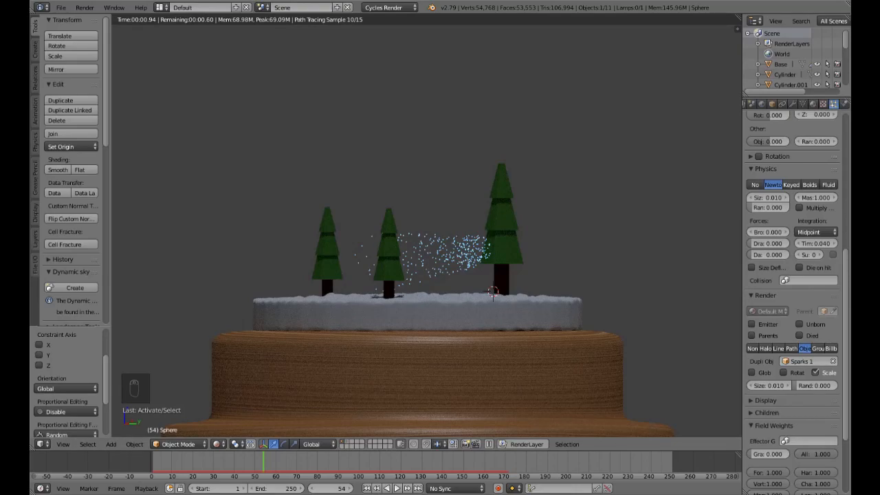
{"action": "left_click", "coordinate": [366, 488]}
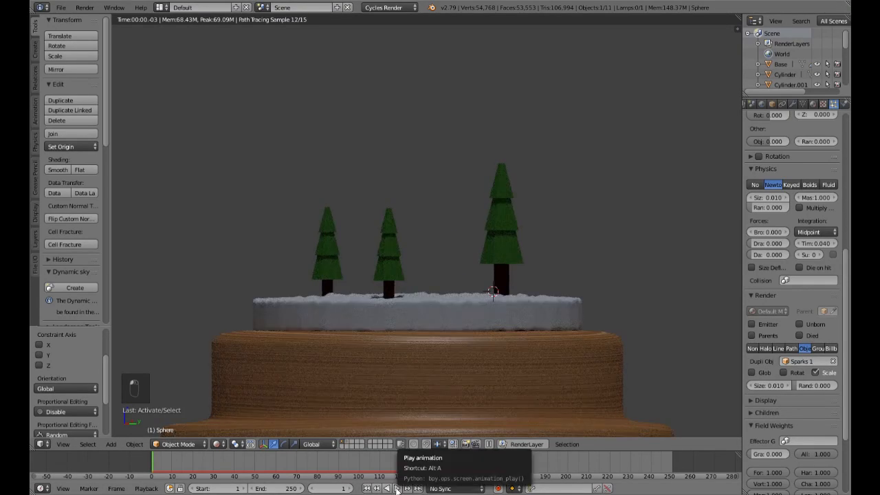
{"action": "left_click", "coordinate": [396, 488]}
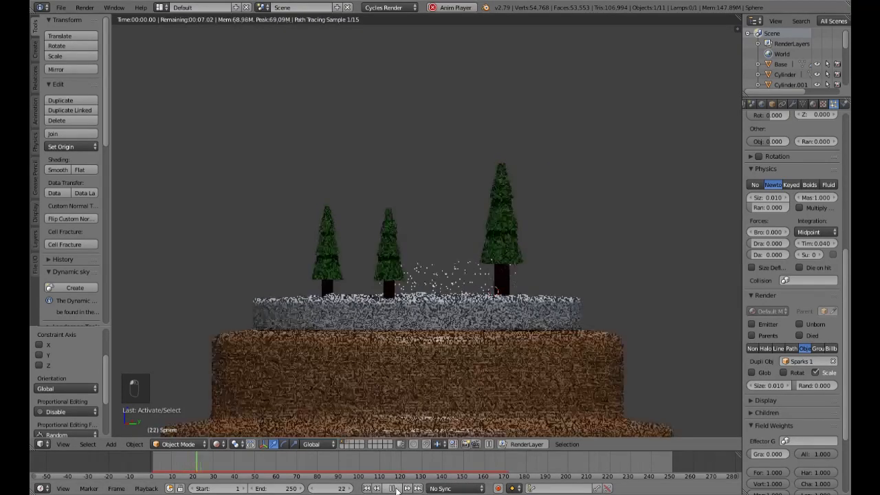
{"action": "left_click", "coordinate": [396, 488]}
{"action": "middle_click_drag", "start_coordinate": [407, 364], "coordinate": [504, 369]}
{"action": "scroll", "coordinate": [505, 370], "scroll_direction": "up", "scroll_amount": 7}
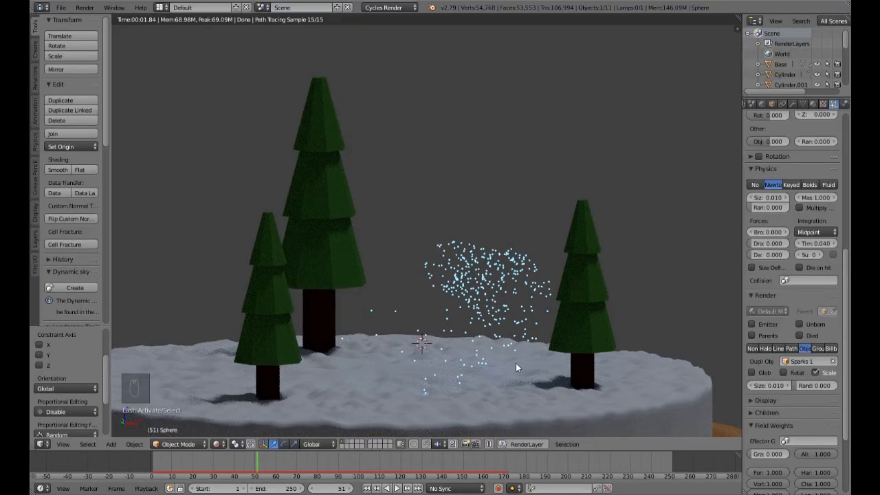
Step: Return the viewport to solid shading and save the project over the existing Christmas Globe.blend file
{"action": "key", "text": "shift+z"}
{"action": "key", "text": "ctrl+s"}
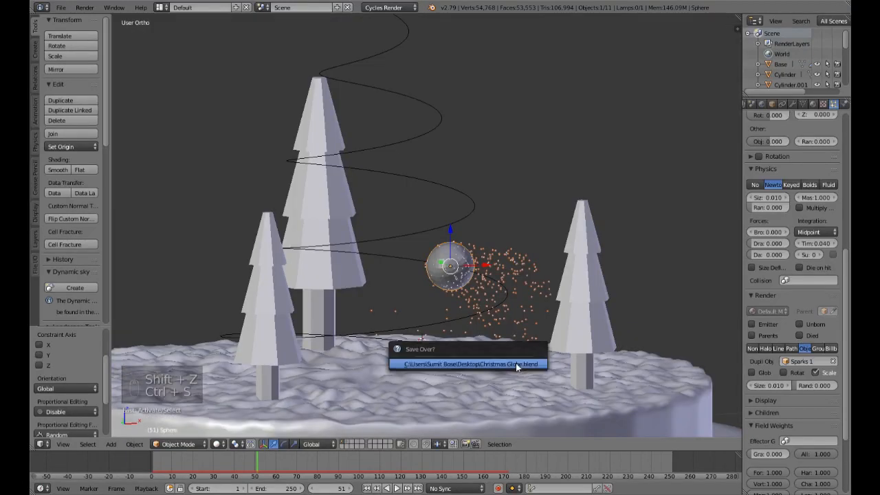
{"action": "left_click", "coordinate": [515, 363]}
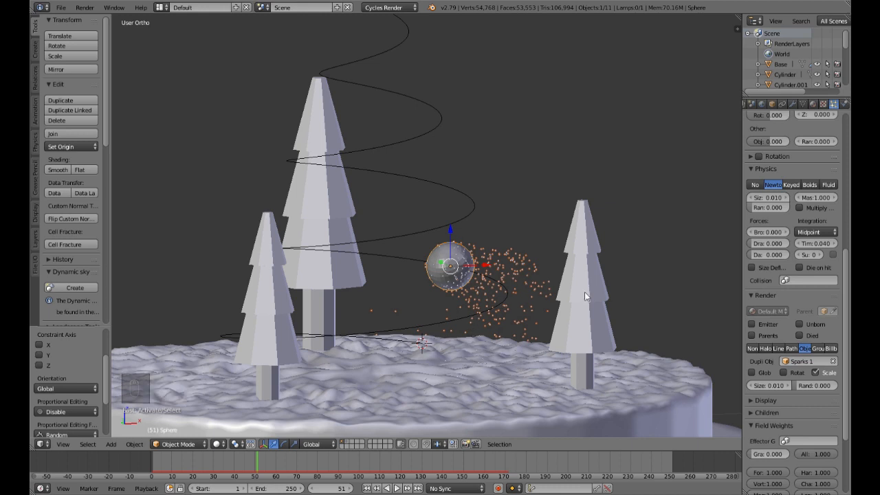
Step: Switch the viewport to show only the scene layer that holds the spiral path
{"action": "scroll", "coordinate": [469, 226], "scroll_direction": "down", "scroll_amount": 3}
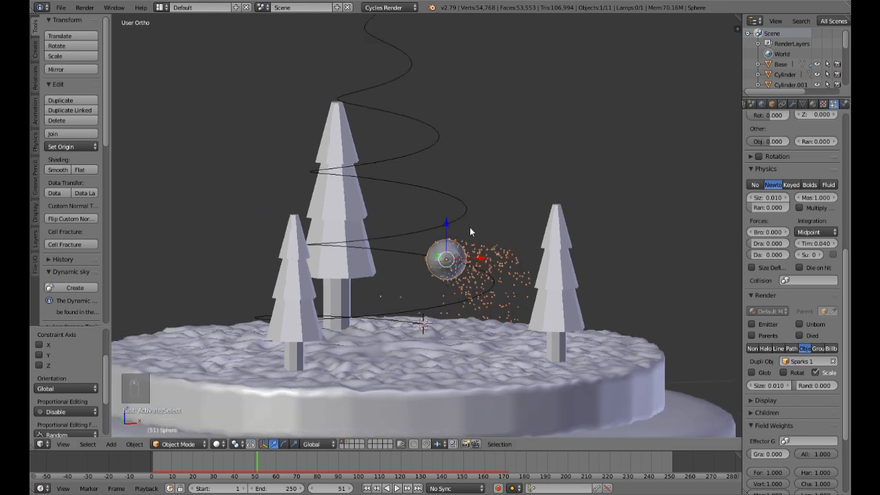
{"action": "middle_click_drag", "start_coordinate": [476, 235], "coordinate": [454, 254]}
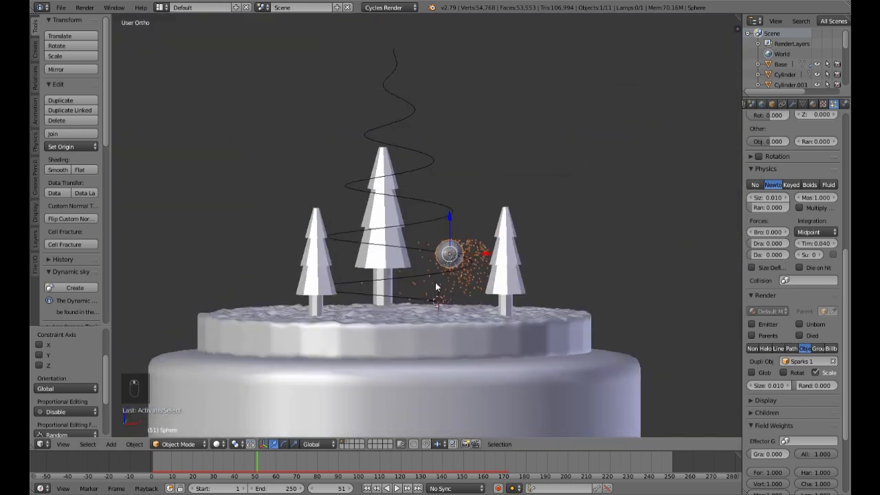
{"action": "left_click", "coordinate": [347, 442]}
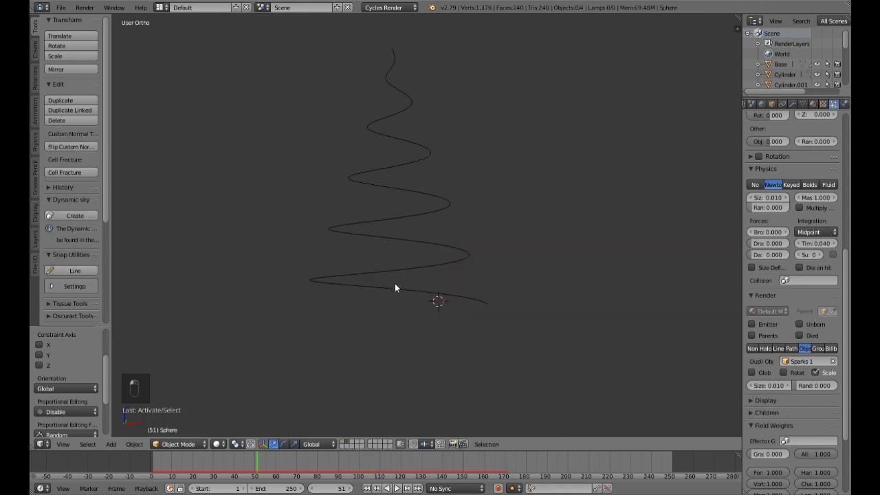
Step: Move the spiral copy to the first scene layer and display that layer with the snow globe
{"action": "right_click", "coordinate": [416, 265]}
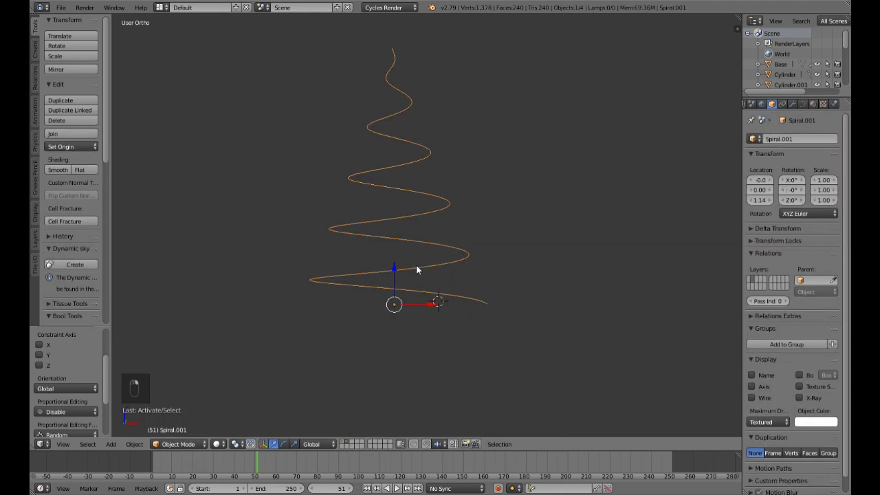
{"action": "key", "text": "m"}
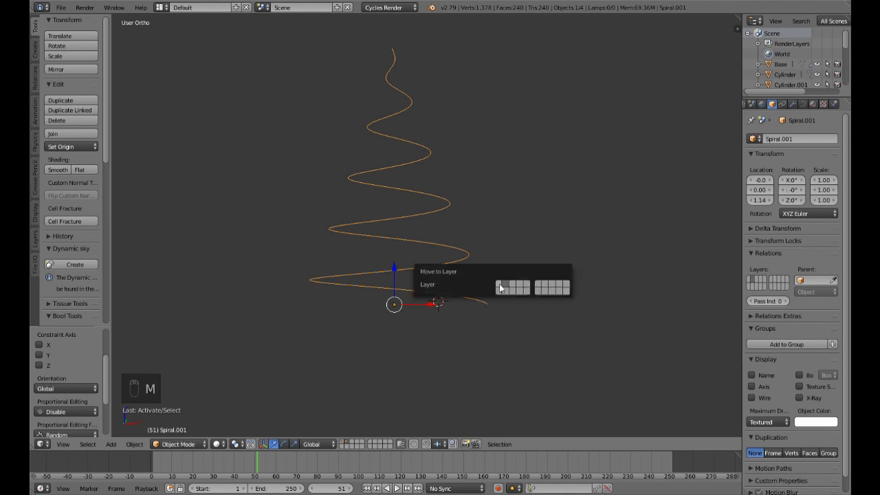
{"action": "left_click", "coordinate": [499, 284]}
{"action": "left_click", "coordinate": [342, 442]}
Step: Rotate the spiral copy about the global Z axis to about 46.2° to line it up with the sphere's spiral path
{"action": "middle_click_drag", "start_coordinate": [422, 301], "coordinate": [440, 316]}
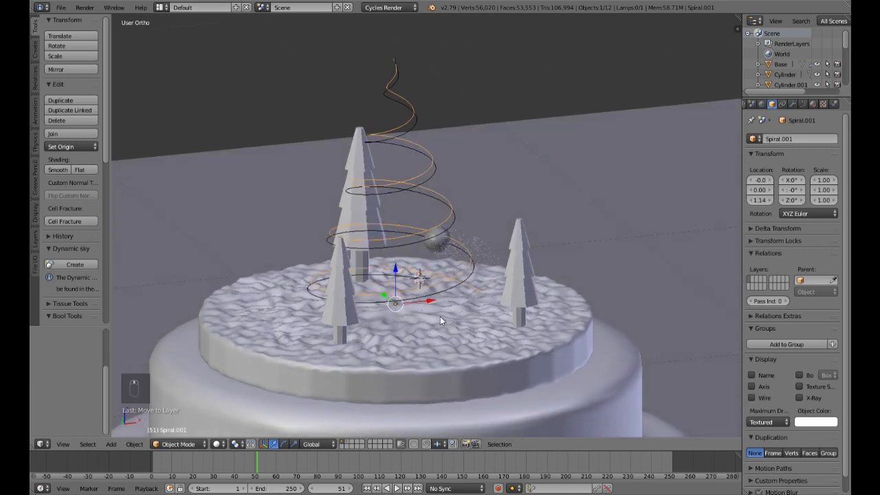
{"action": "key", "text": "KP_1"}
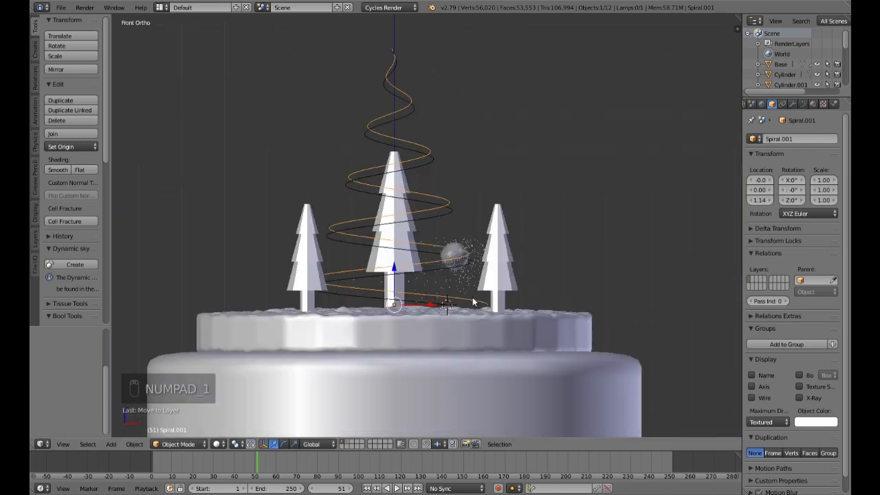
{"action": "scroll", "coordinate": [475, 224], "scroll_direction": "up", "scroll_amount": 2}
{"action": "middle_click_drag", "start_coordinate": [475, 221], "coordinate": [484, 254]}
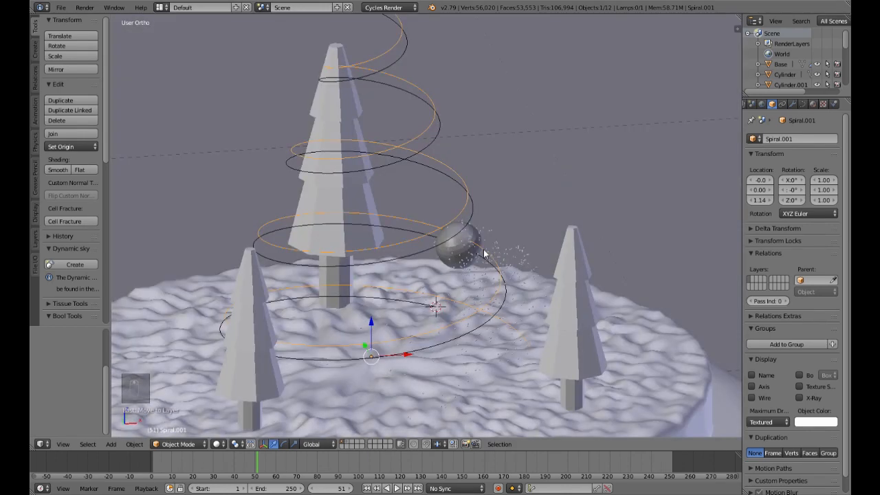
{"action": "scroll", "coordinate": [467, 238], "scroll_direction": "down", "scroll_amount": 4}
{"action": "middle_click_drag", "start_coordinate": [458, 227], "coordinate": [460, 190]}
{"action": "scroll", "coordinate": [459, 187], "scroll_direction": "up", "scroll_amount": 2}
{"action": "scroll", "coordinate": [458, 185], "scroll_direction": "down", "scroll_amount": 4}
{"action": "middle_click_drag", "start_coordinate": [511, 212], "coordinate": [511, 234]}
{"action": "key", "text": "r"}
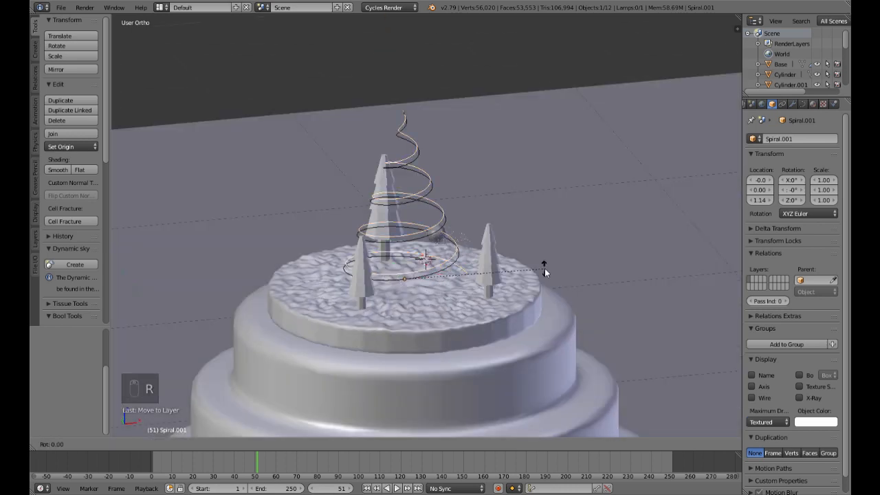
{"action": "key", "text": "z"}
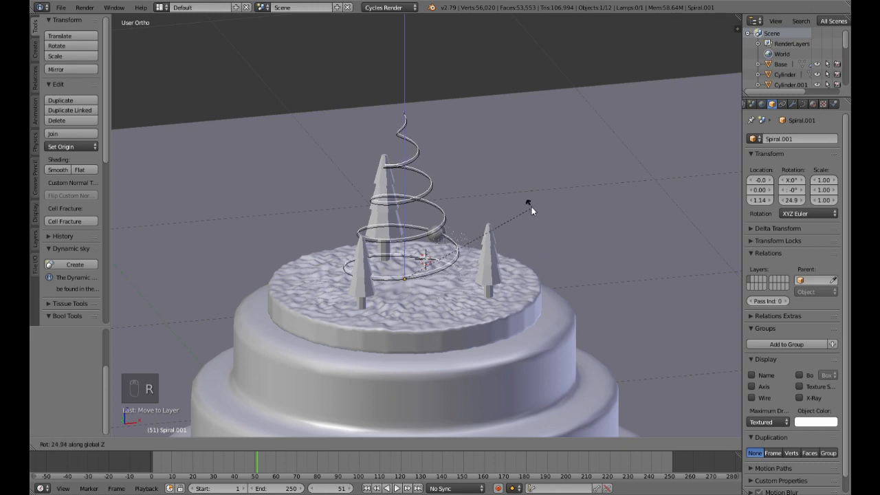
{"action": "left_click", "coordinate": [502, 172]}
Step: Fine-tune the spiral copy's Z rotation to about 51.2° so its lower end matches the original path
{"action": "middle_click_drag", "start_coordinate": [530, 245], "coordinate": [531, 219]}
{"action": "key", "text": "KP_1"}
{"action": "scroll", "coordinate": [530, 220], "scroll_direction": "up", "scroll_amount": 5}
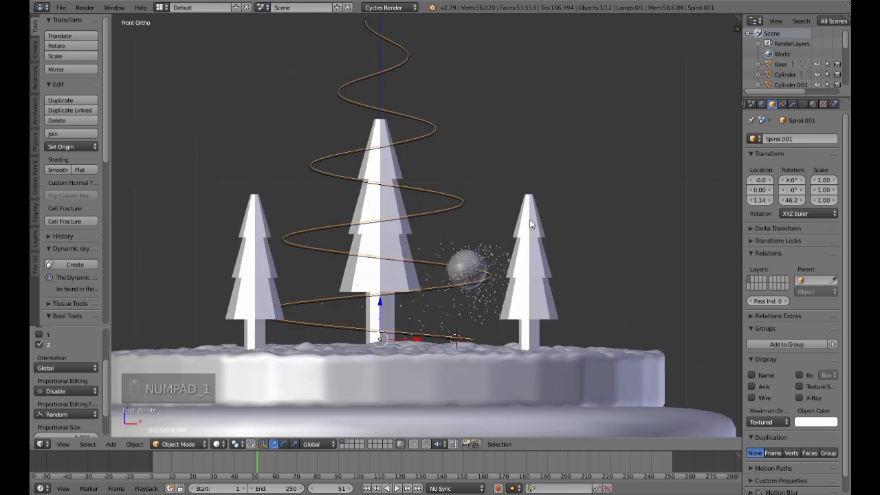
{"action": "scroll", "coordinate": [552, 255], "scroll_direction": "down", "scroll_amount": 3}
{"action": "middle_click_drag", "start_coordinate": [561, 253], "coordinate": [557, 272]}
{"action": "key", "text": "KP_1"}
{"action": "scroll", "coordinate": [556, 268], "scroll_direction": "up", "scroll_amount": 3}
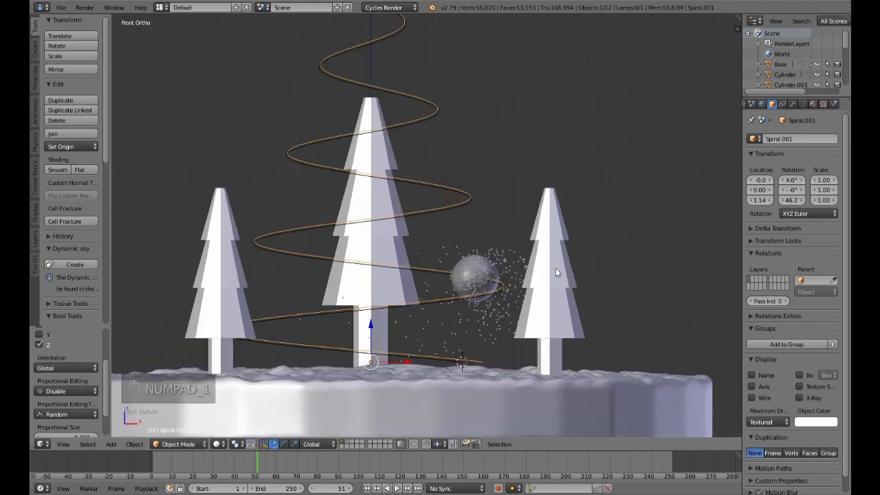
{"action": "key", "text": "r"}
{"action": "key", "text": "z"}
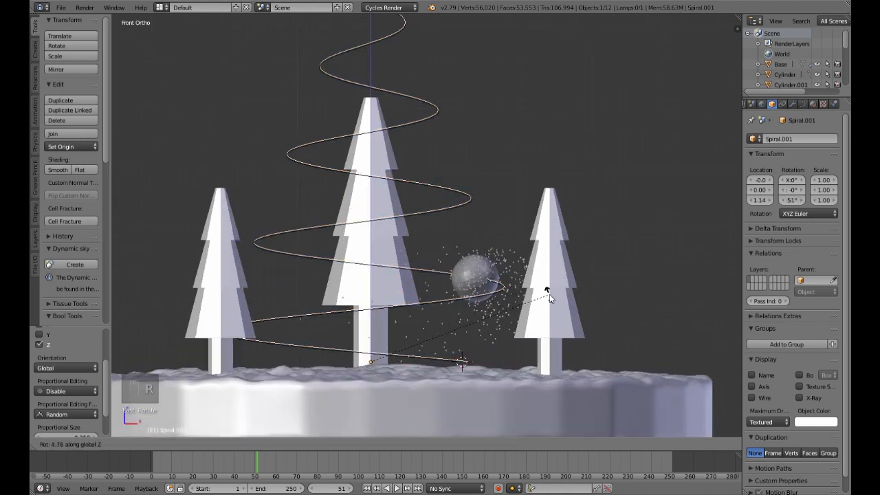
{"action": "left_click", "coordinate": [549, 295]}
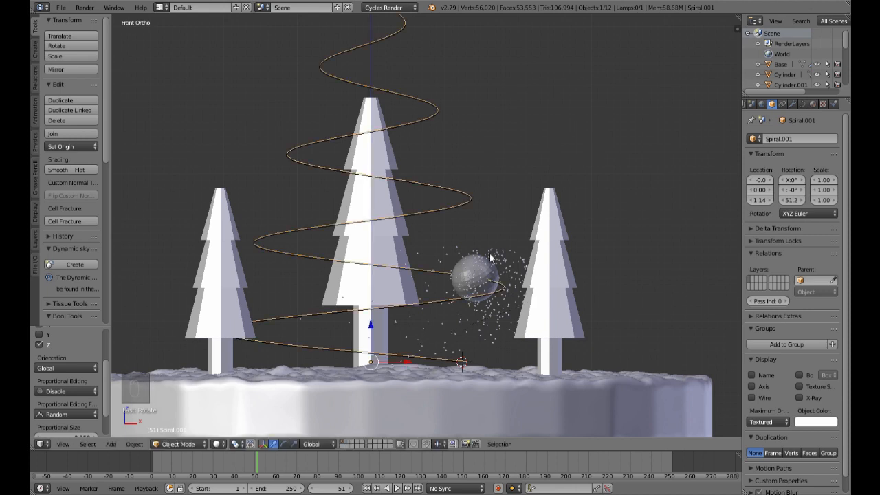
Step: Give the spiral copy thickness by setting its curve bevel depth to 0.01
{"action": "middle_click_drag", "start_coordinate": [491, 257], "coordinate": [527, 260]}
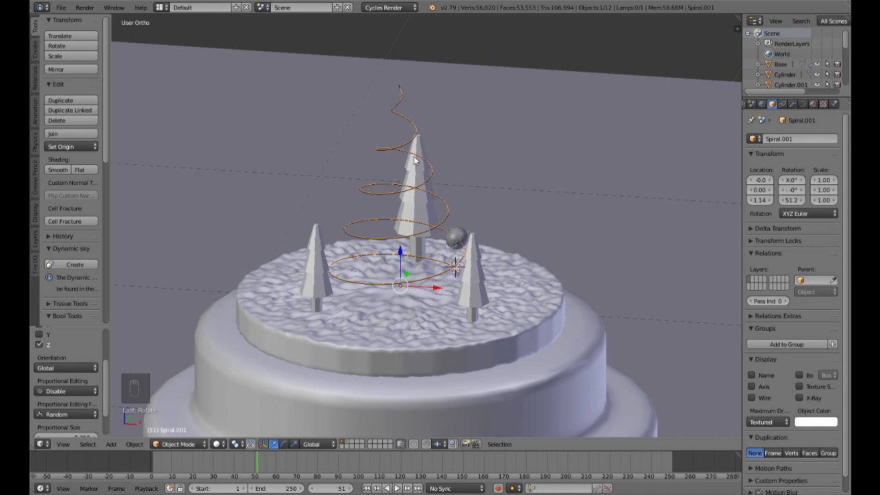
{"action": "middle_click_drag", "start_coordinate": [540, 218], "coordinate": [543, 197]}
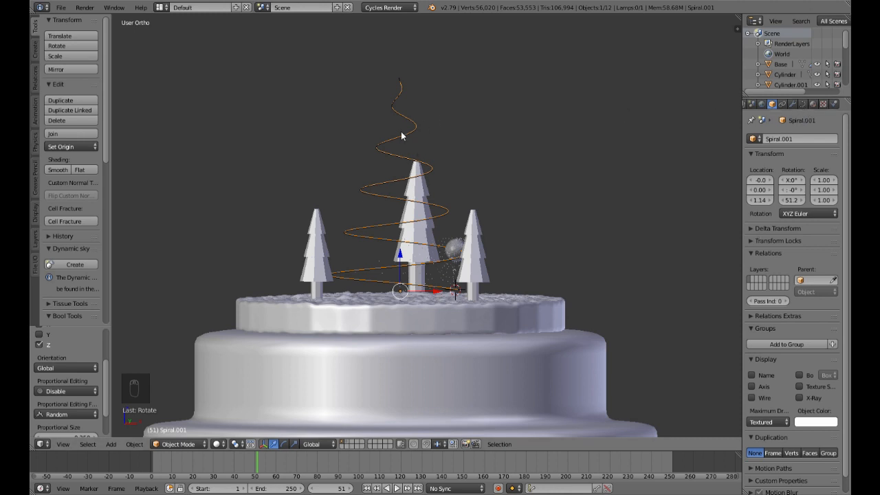
{"action": "left_click", "coordinate": [803, 105]}
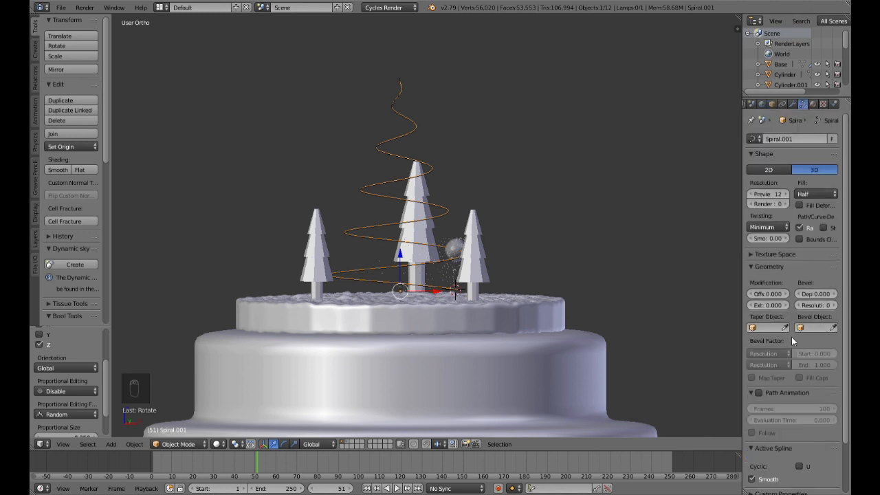
{"action": "left_click", "coordinate": [813, 293]}
{"action": "key", "text": "BackSpace"}
{"action": "type", "text": ".01"}
{"action": "key", "text": "Return"}
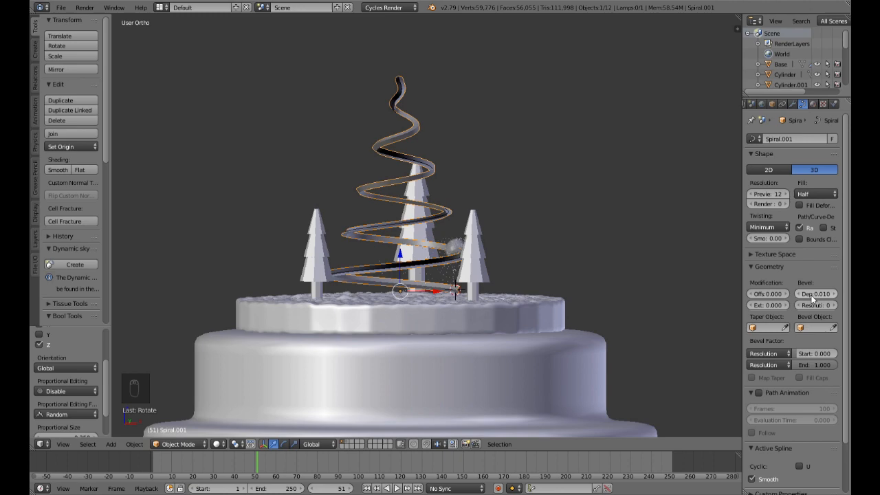
Step: Thin the spiral tube by reducing its bevel depth to 0.003
{"action": "scroll", "coordinate": [689, 265], "scroll_direction": "up", "scroll_amount": 5}
{"action": "middle_click_drag", "start_coordinate": [633, 246], "coordinate": [543, 227]}
{"action": "scroll", "coordinate": [543, 226], "scroll_direction": "down", "scroll_amount": 3}
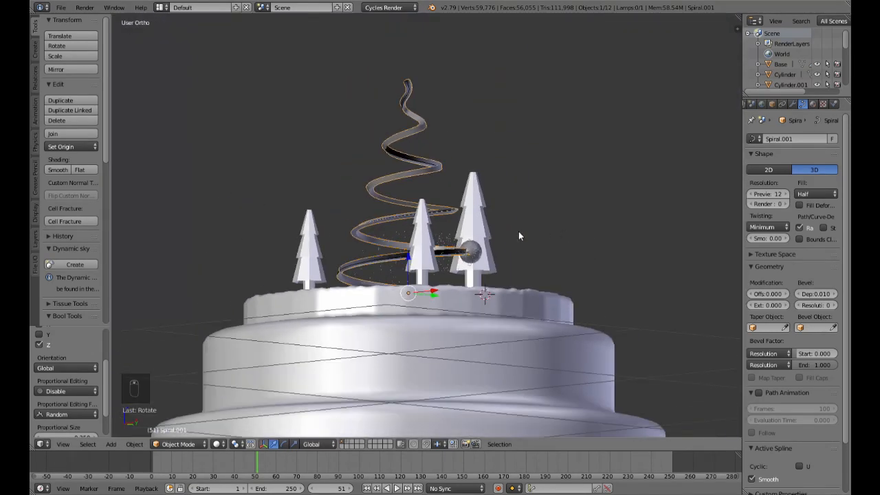
{"action": "left_click", "coordinate": [825, 295]}
{"action": "left_click_drag", "start_coordinate": [824, 294], "coordinate": [800, 294]}
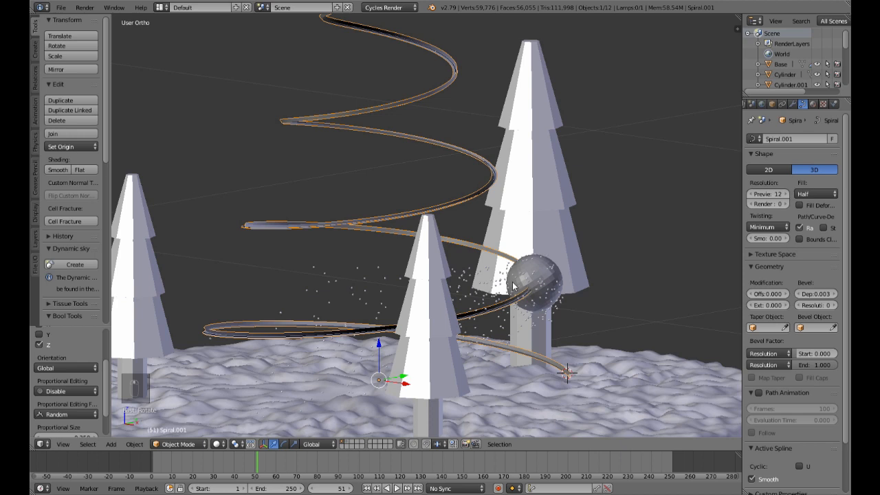
Step: Check the thin spiral in the rendered preview, then return to a solid front view at frame 1
{"action": "scroll", "coordinate": [511, 288], "scroll_direction": "down", "scroll_amount": 3}
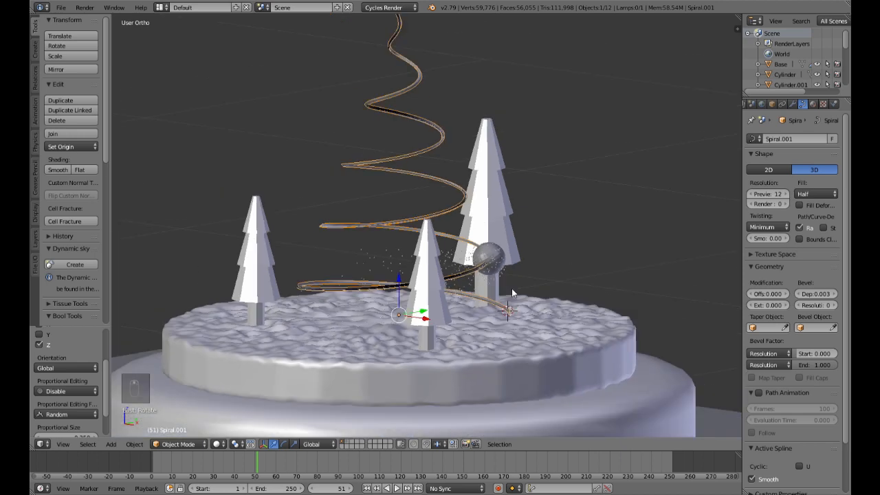
{"action": "key", "text": "shift+z"}
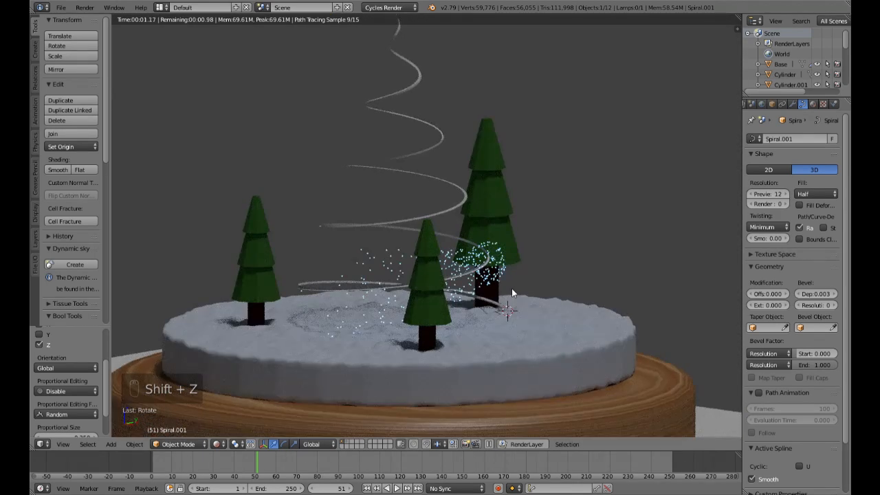
{"action": "key", "text": "shift+z"}
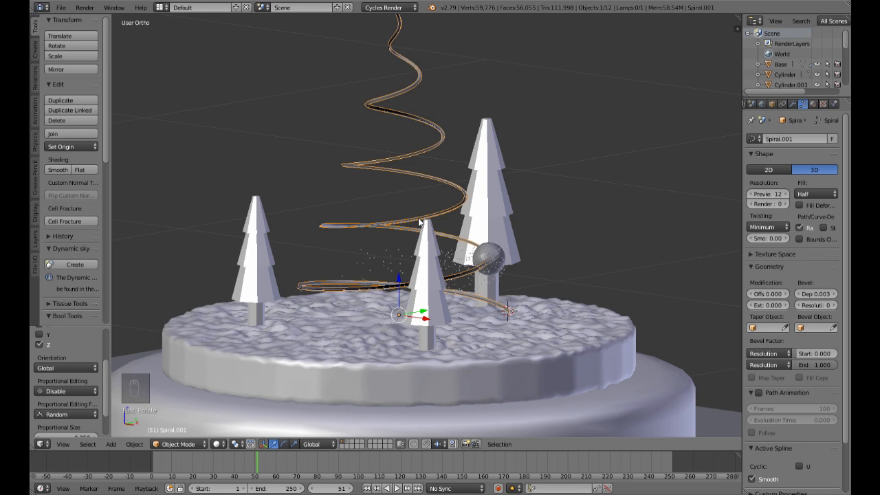
{"action": "key", "text": "KP_1"}
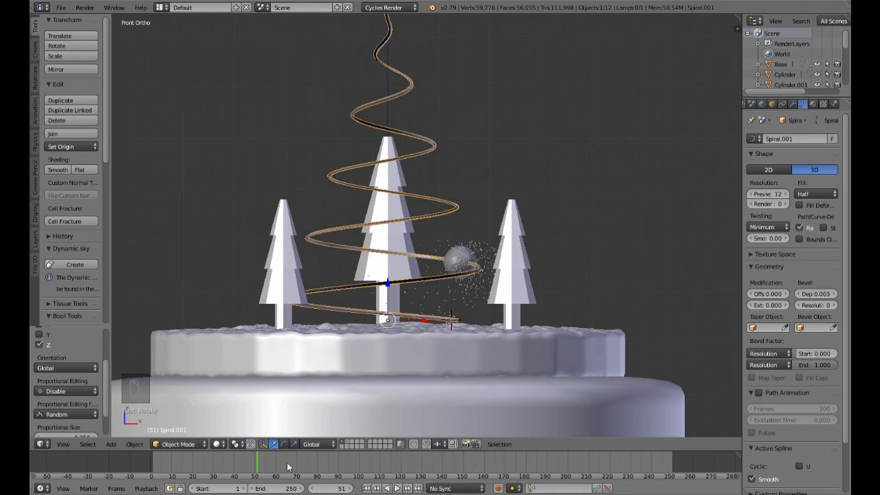
{"action": "left_click", "coordinate": [367, 489]}
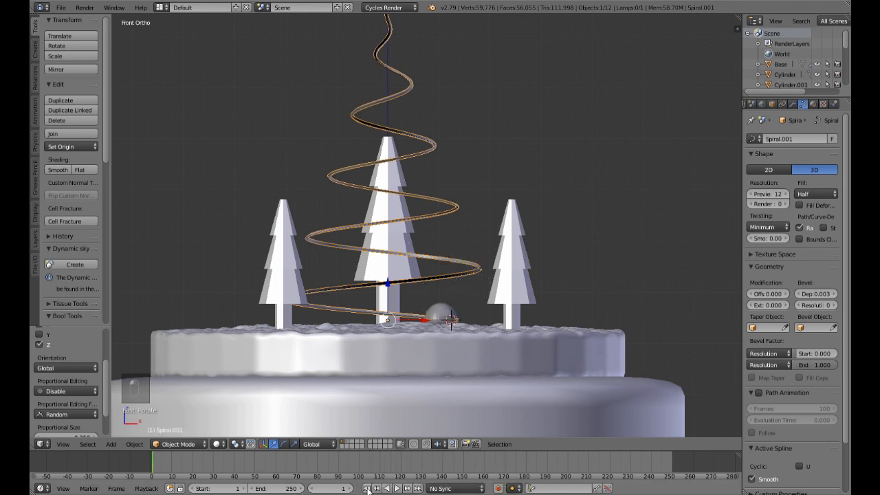
Step: Try a bevel factor start of 1 and end of 0 on the spiral curve
{"action": "left_click", "coordinate": [815, 353]}
{"action": "type", "text": "1"}
{"action": "key", "text": "Return"}
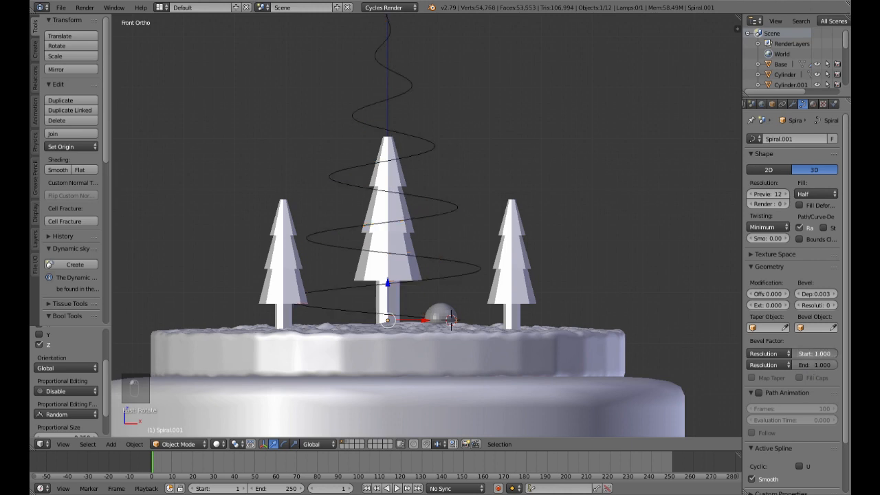
{"action": "left_click_drag", "start_coordinate": [830, 364], "coordinate": [777, 364]}
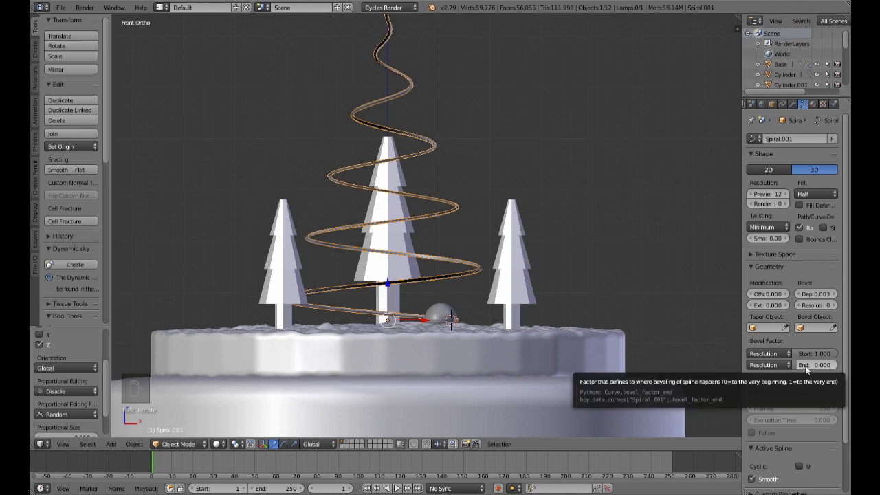
Step: Keyframe the bevel end factor at frame 1, try an end value of 1 at frame 160, and undo back to before the keyframe
{"action": "key", "text": "i"}
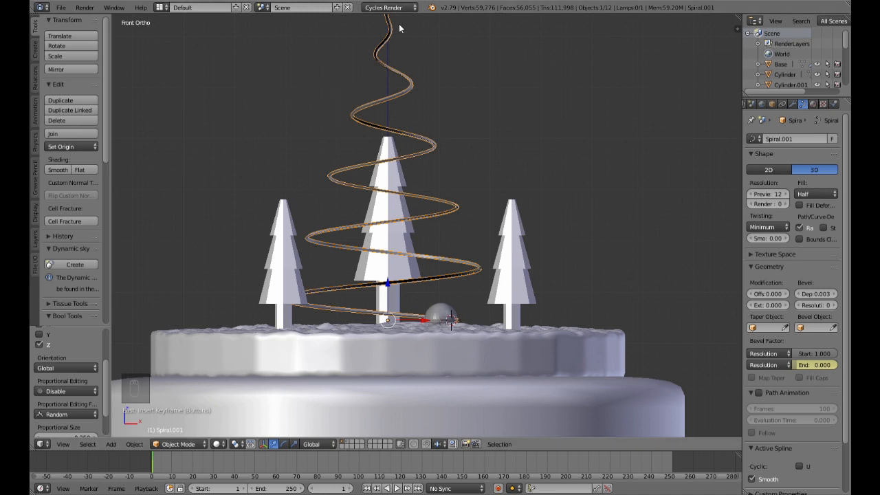
{"action": "left_click", "coordinate": [485, 471]}
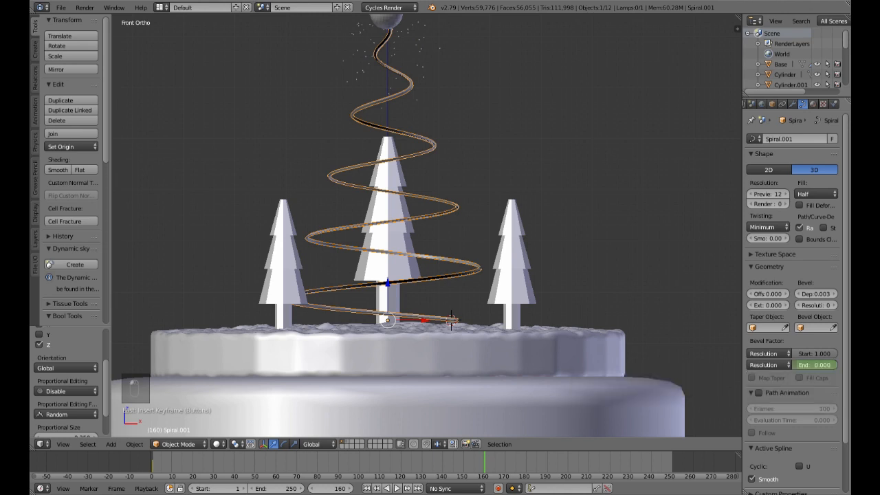
{"action": "left_click_drag", "start_coordinate": [807, 365], "coordinate": [835, 365]}
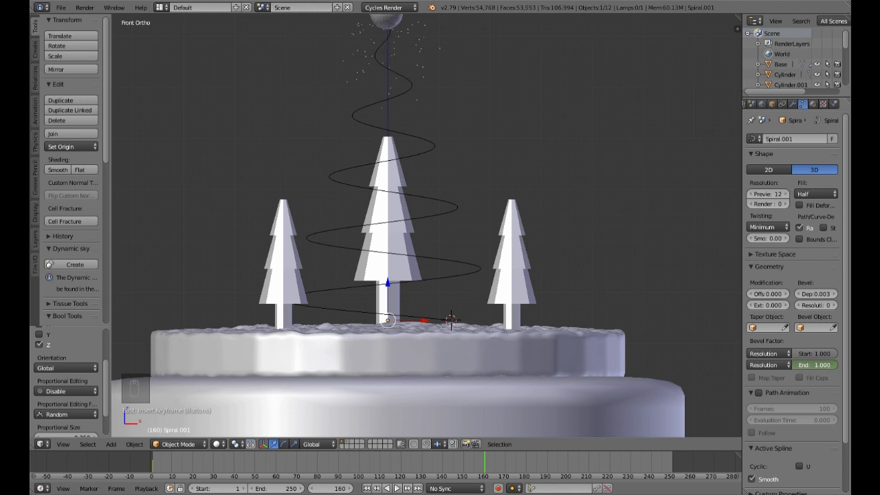
{"action": "right_click", "coordinate": [838, 365]}
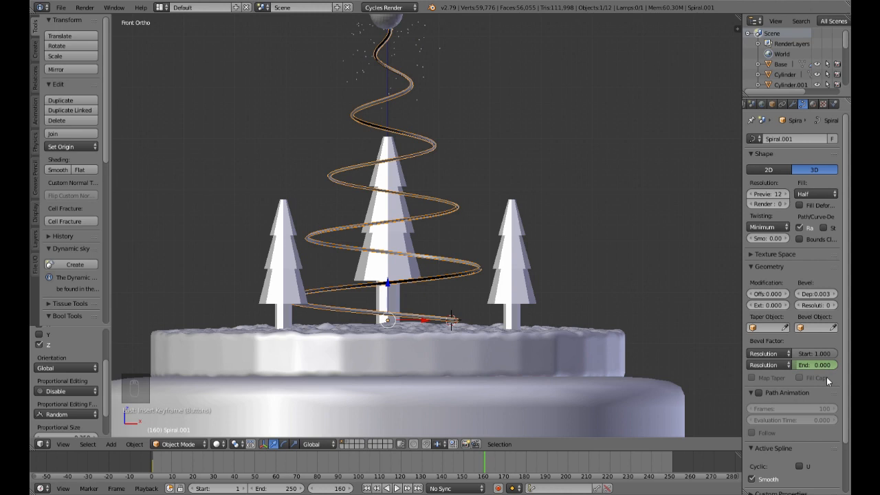
{"action": "key", "text": "ctrl+z"}
{"action": "key", "text": "ctrl+z"}
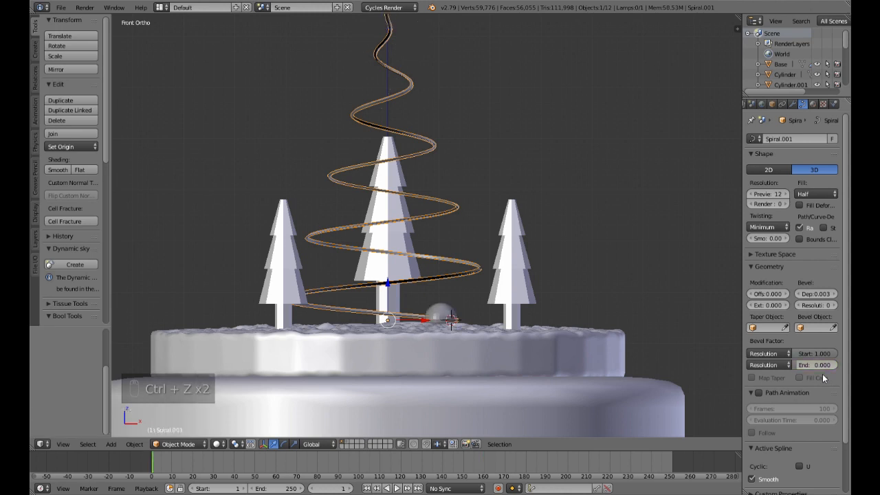
Step: Set the spiral's bevel factor start and end both to 0 and keyframe the end factor at frame 1
{"action": "left_click_drag", "start_coordinate": [807, 365], "coordinate": [840, 365]}
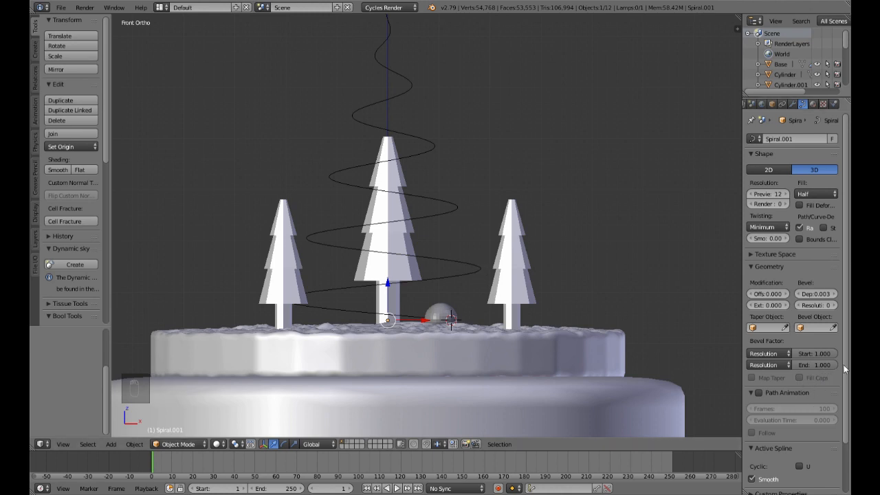
{"action": "left_click_drag", "start_coordinate": [832, 369], "coordinate": [763, 354]}
{"action": "left_click_drag", "start_coordinate": [836, 368], "coordinate": [815, 374]}
{"action": "key", "text": "i"}
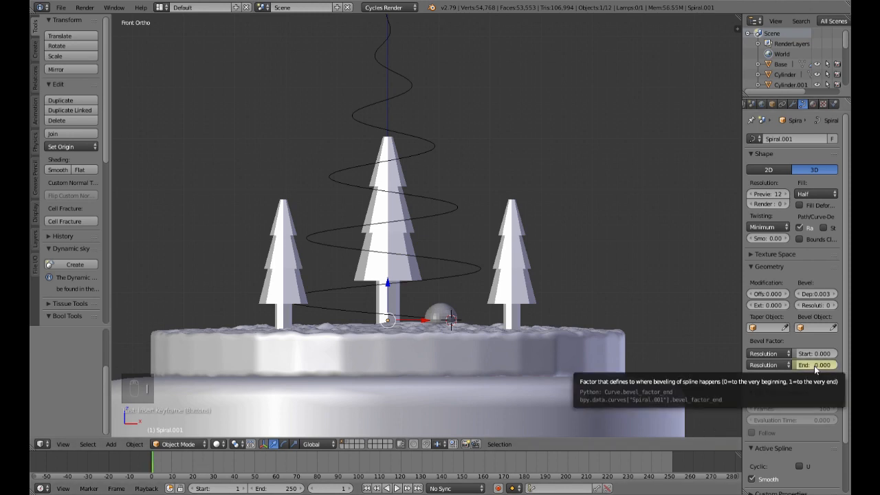
Step: Keyframe the bevel end factor at 1 on frame 160 and play the spiral's growth from frame 1
{"action": "left_click", "coordinate": [485, 468]}
{"action": "left_click_drag", "start_coordinate": [805, 368], "coordinate": [845, 368]}
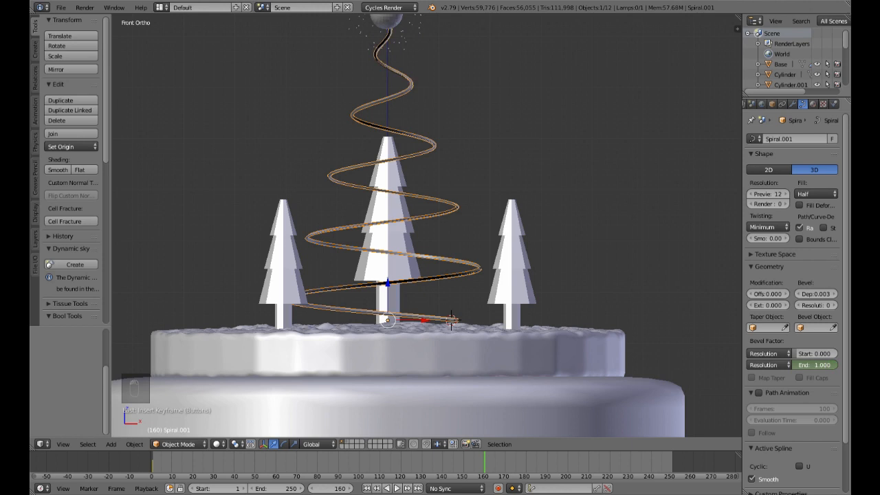
{"action": "key", "text": "i"}
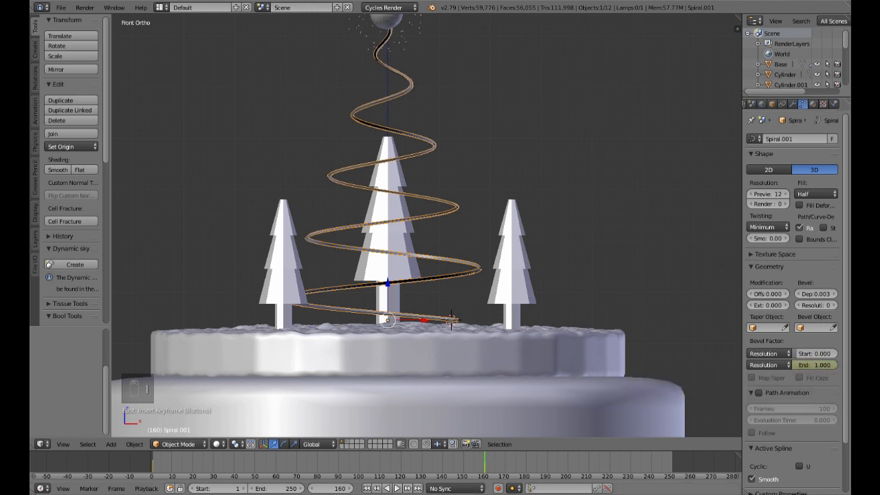
{"action": "left_click", "coordinate": [366, 488]}
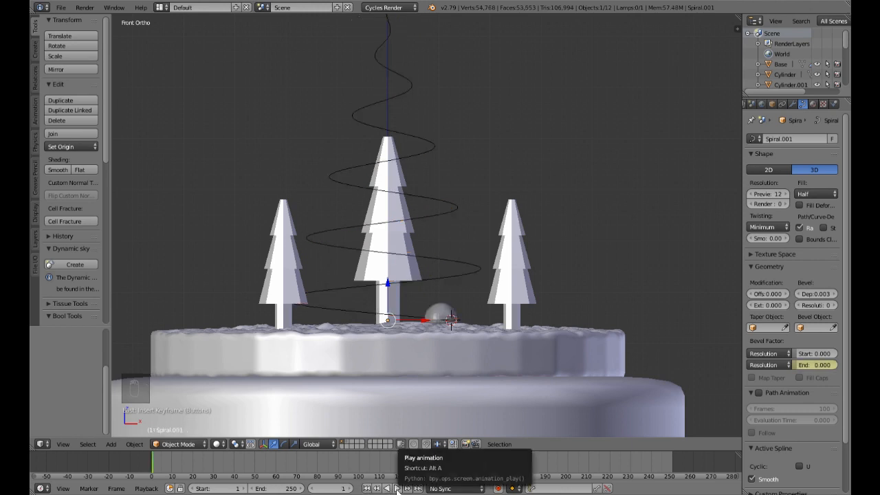
{"action": "left_click", "coordinate": [397, 488]}
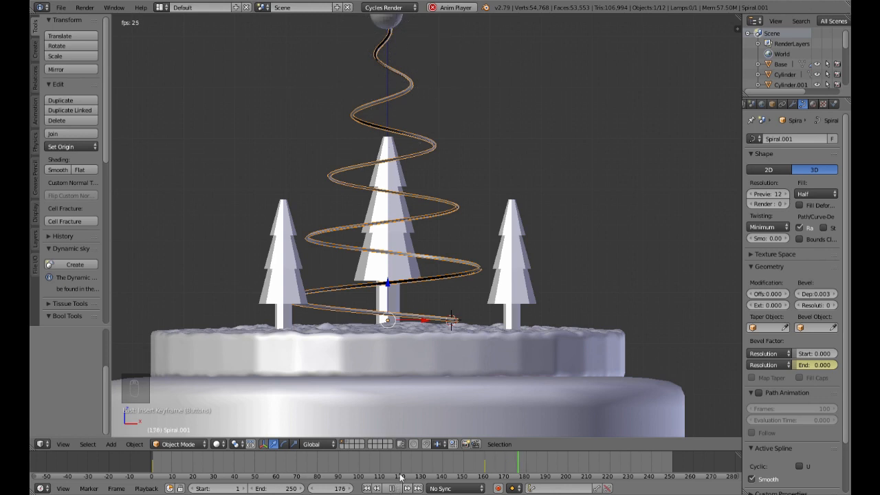
Step: Watch the full spiral grow up to its tip around the trees and stop the playback
{"action": "scroll", "coordinate": [411, 474], "scroll_direction": "down", "scroll_amount": 2}
{"action": "scroll", "coordinate": [314, 199], "scroll_direction": "down", "scroll_amount": 3}
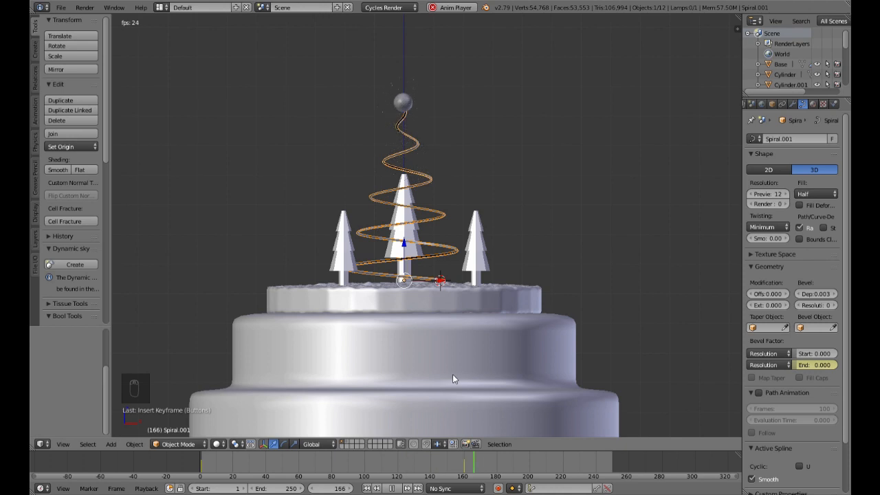
{"action": "scroll", "coordinate": [473, 363], "scroll_direction": "up", "scroll_amount": 2}
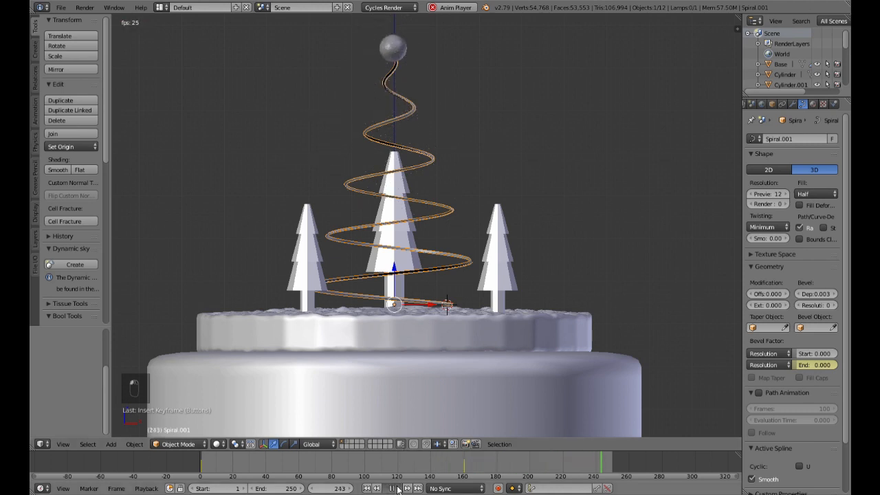
{"action": "key", "text": "alt+a"}
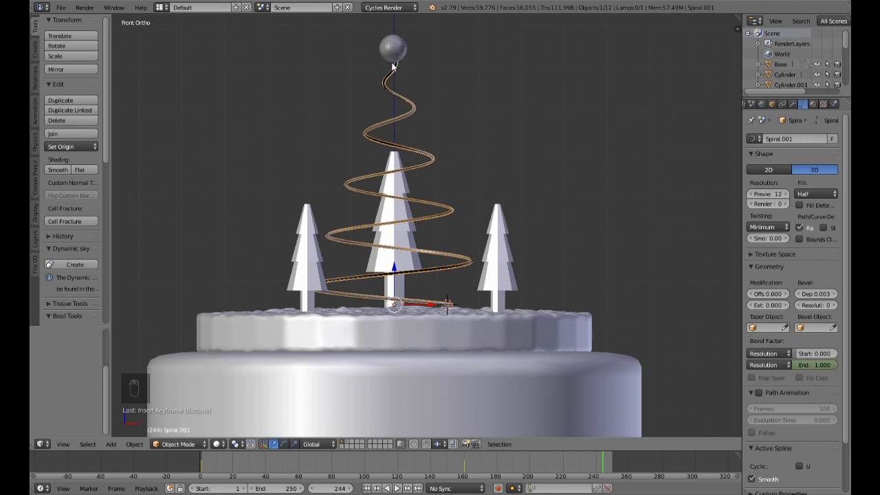
Step: Split the 3D view horizontally and switch the lower area to the Graph Editor showing the spiral's bevel curve
{"action": "left_click_drag", "start_coordinate": [33, 449], "coordinate": [41, 335]}
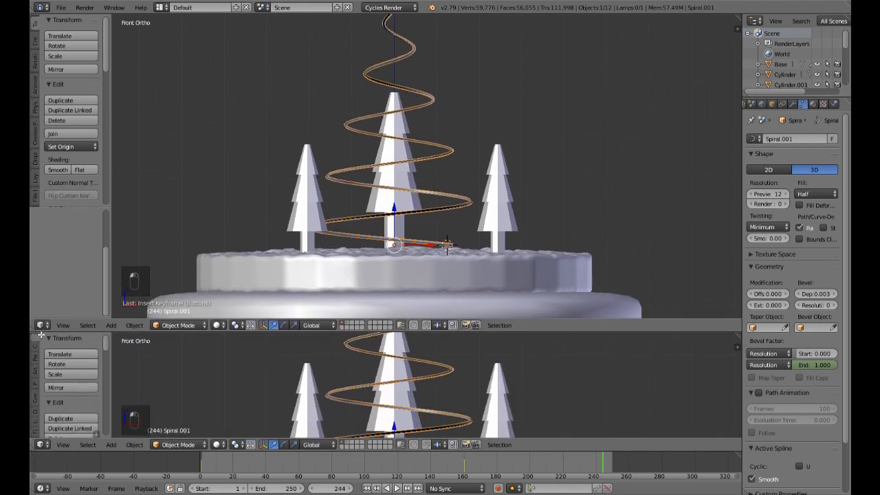
{"action": "left_click", "coordinate": [39, 445]}
{"action": "left_click", "coordinate": [89, 402]}
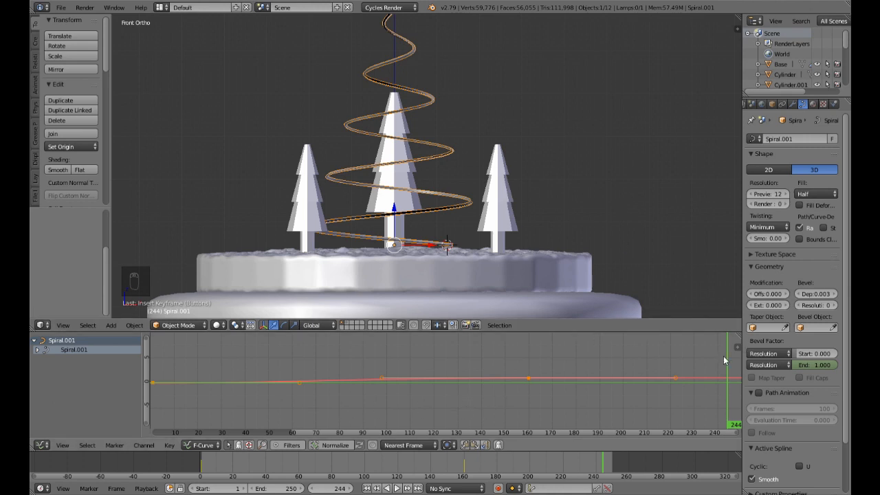
Step: Try the Vector handle type on the spiral's bevel keyframes and play the growth from frame 1
{"action": "key", "text": "v"}
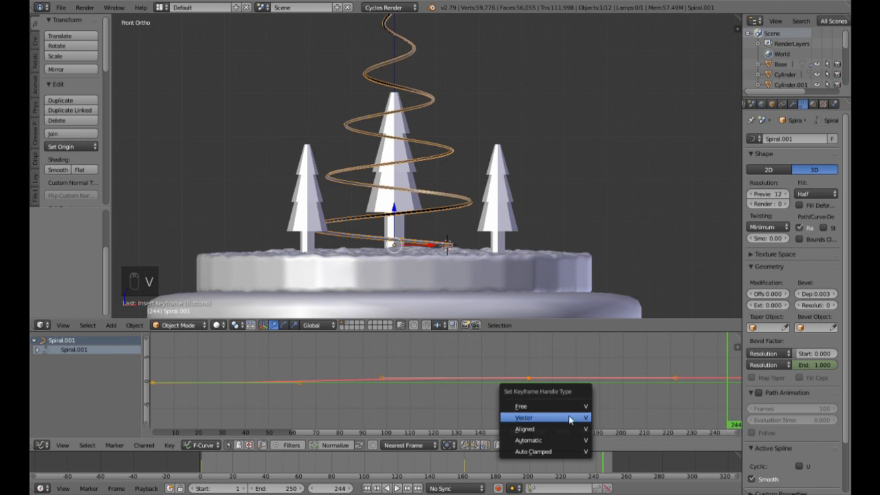
{"action": "left_click", "coordinate": [570, 418]}
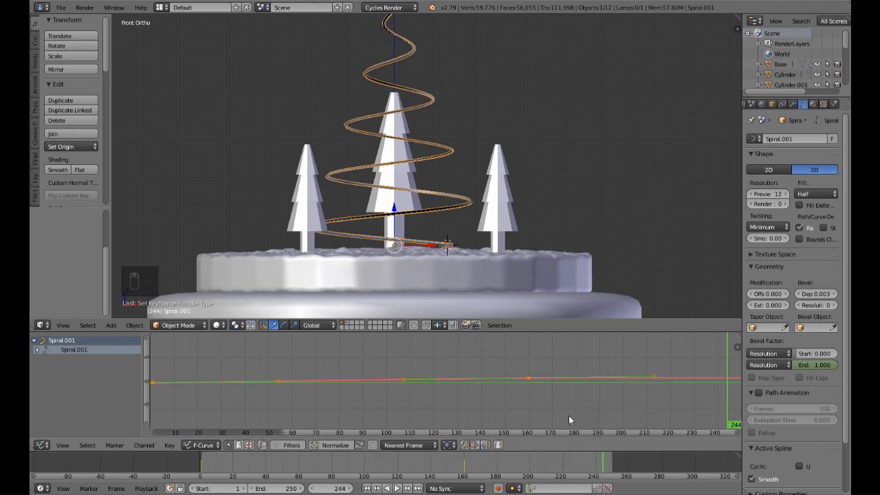
{"action": "left_click", "coordinate": [366, 488]}
{"action": "left_click", "coordinate": [397, 488]}
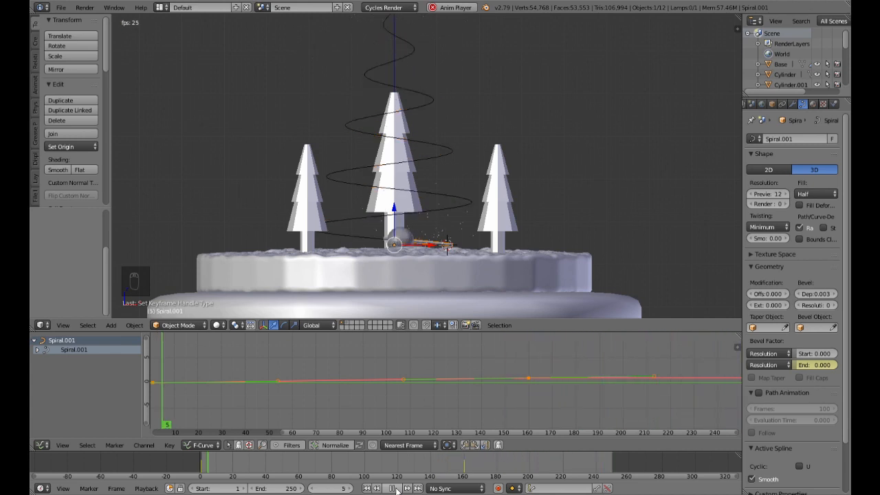
{"action": "left_click", "coordinate": [394, 488]}
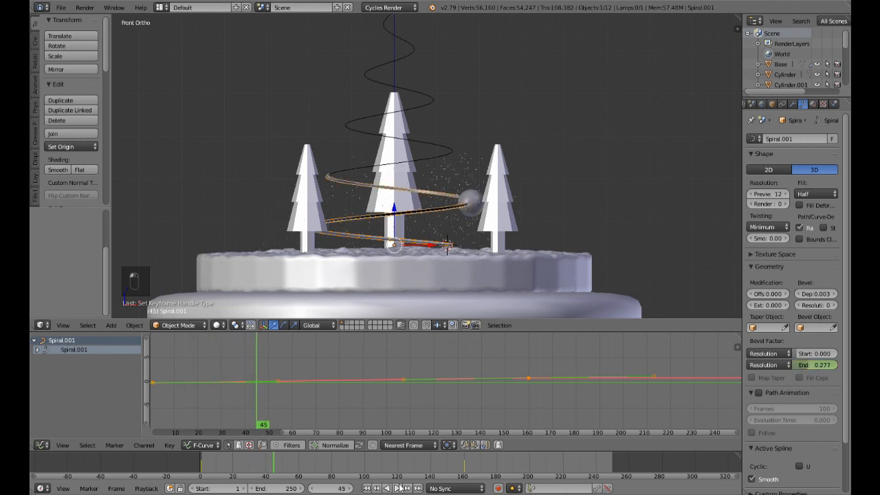
Step: Replay the growth from frame 1 and undo the Vector handle type on the bevel keyframes
{"action": "key", "text": "ctrl+z"}
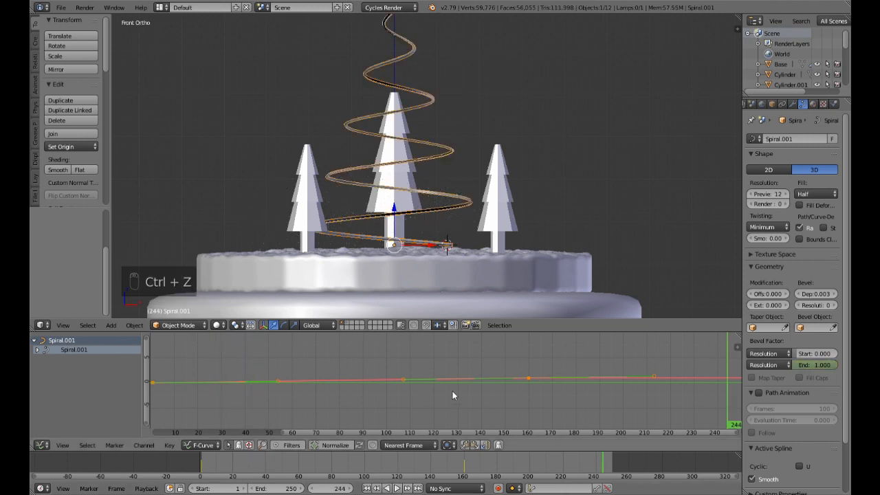
{"action": "left_click", "coordinate": [366, 488]}
{"action": "left_click", "coordinate": [396, 488]}
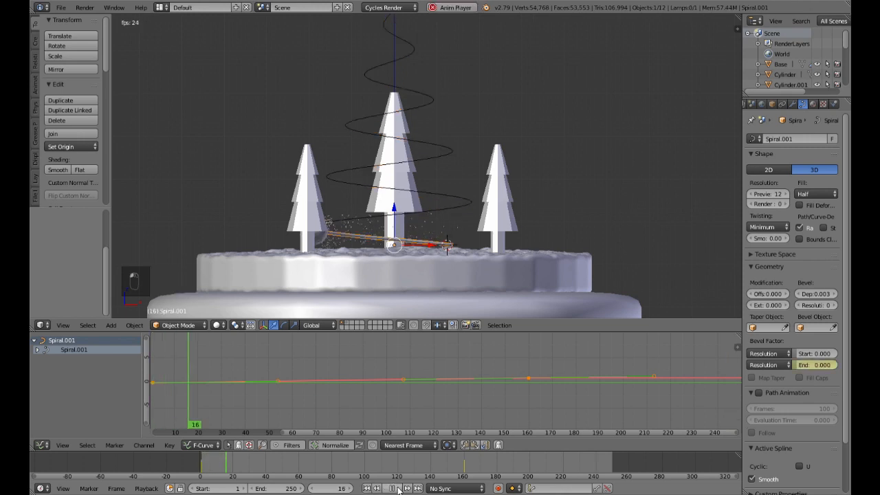
{"action": "key", "text": "ctrl+z"}
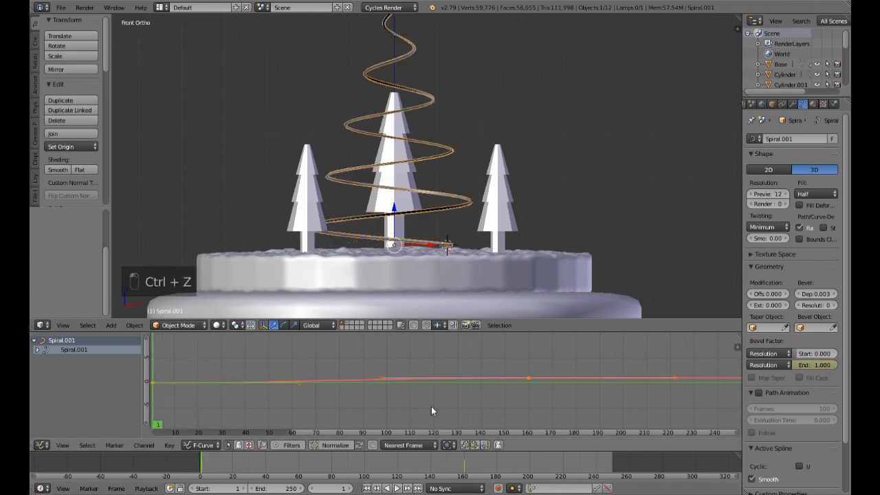
{"action": "key", "text": "ctrl+z"}
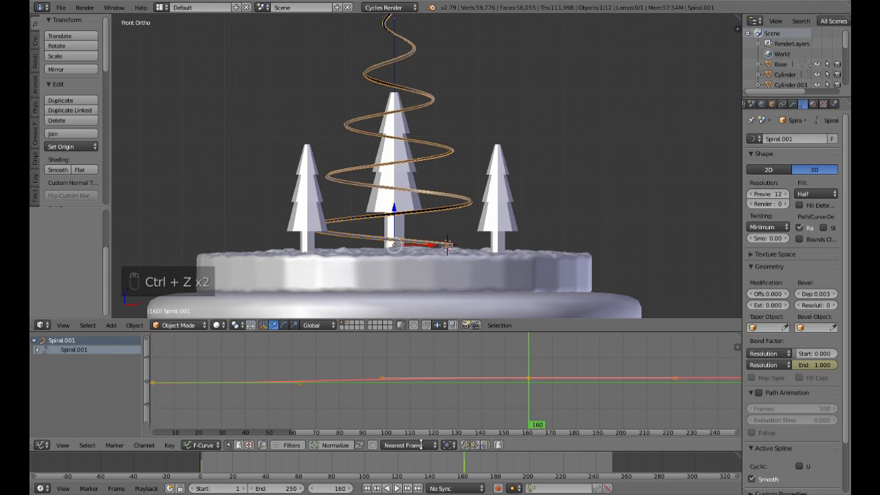
Step: Play the growth from frame 1, scrub back to frame 42 and compare the trail's tip with the sphere's position
{"action": "left_click", "coordinate": [368, 488]}
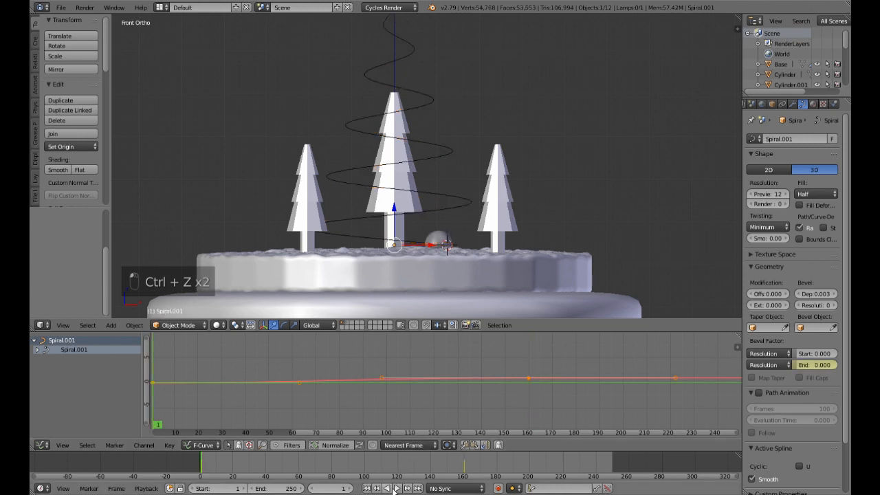
{"action": "left_click", "coordinate": [395, 488]}
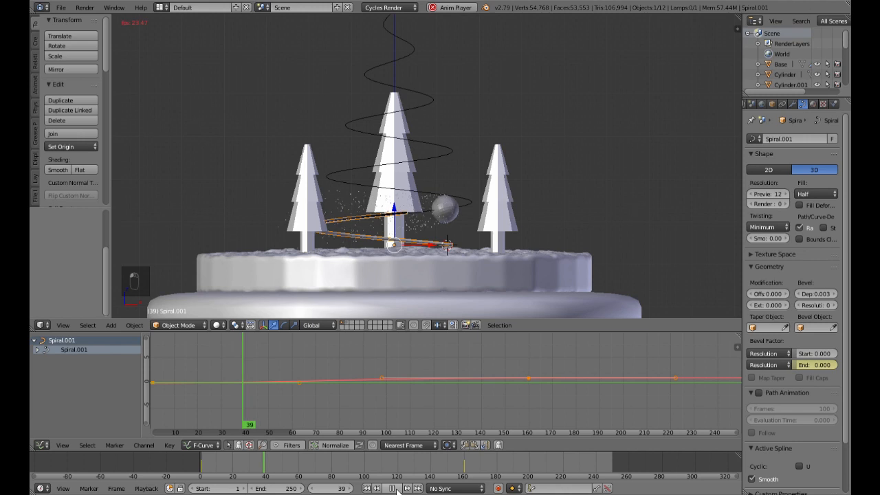
{"action": "left_click", "coordinate": [393, 488]}
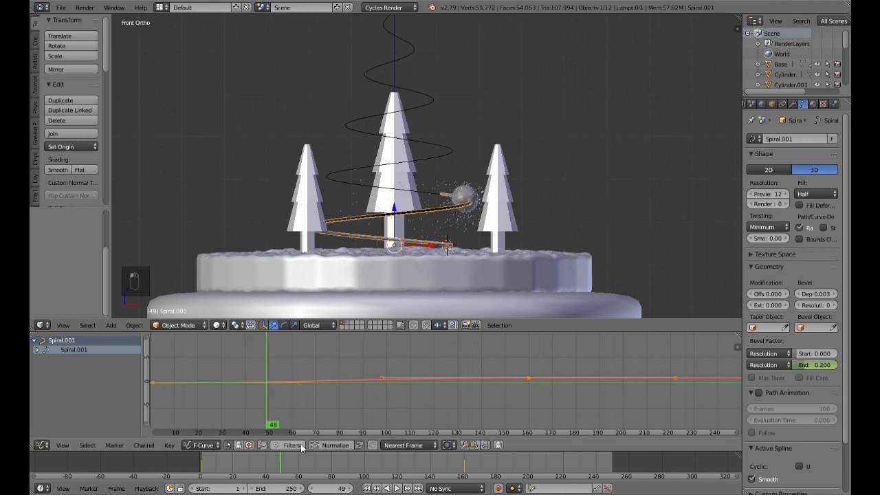
{"action": "left_click_drag", "start_coordinate": [273, 426], "coordinate": [251, 432]}
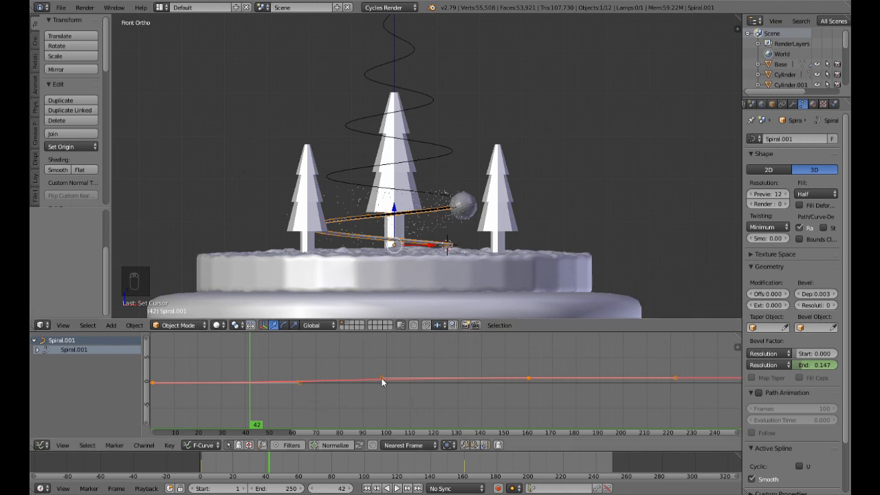
{"action": "scroll", "coordinate": [555, 384], "scroll_direction": "down", "scroll_amount": 4}
{"action": "scroll", "coordinate": [555, 385], "scroll_direction": "down", "scroll_amount": 1}
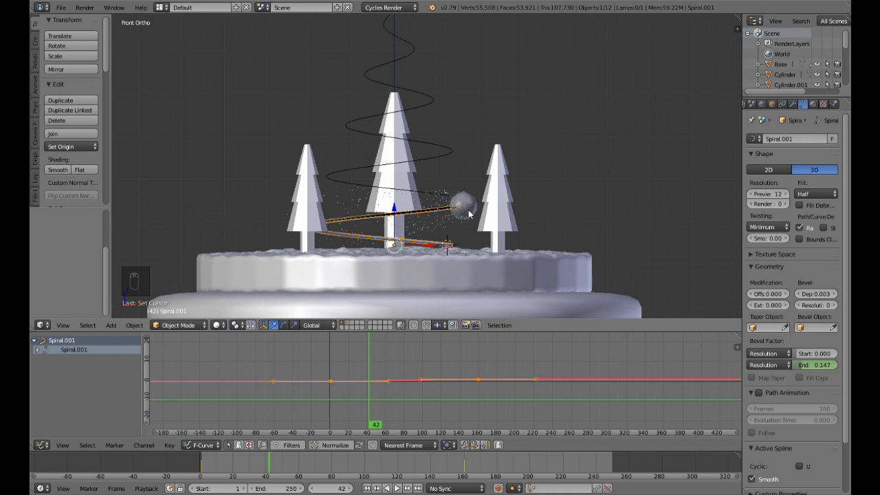
{"action": "scroll", "coordinate": [470, 214], "scroll_direction": "up", "scroll_amount": 4}
{"action": "scroll", "coordinate": [528, 242], "scroll_direction": "down", "scroll_amount": 3}
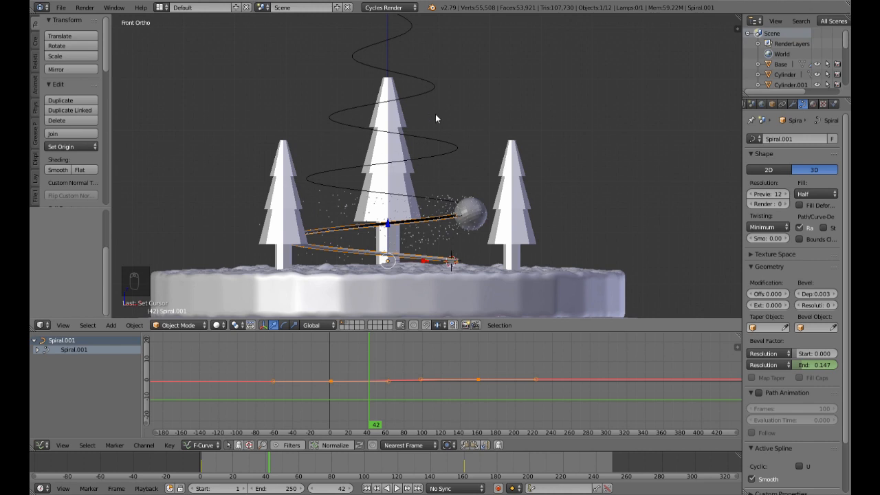
{"action": "scroll", "coordinate": [444, 132], "scroll_direction": "up", "scroll_amount": 2}
{"action": "scroll", "coordinate": [442, 125], "scroll_direction": "down", "scroll_amount": 5}
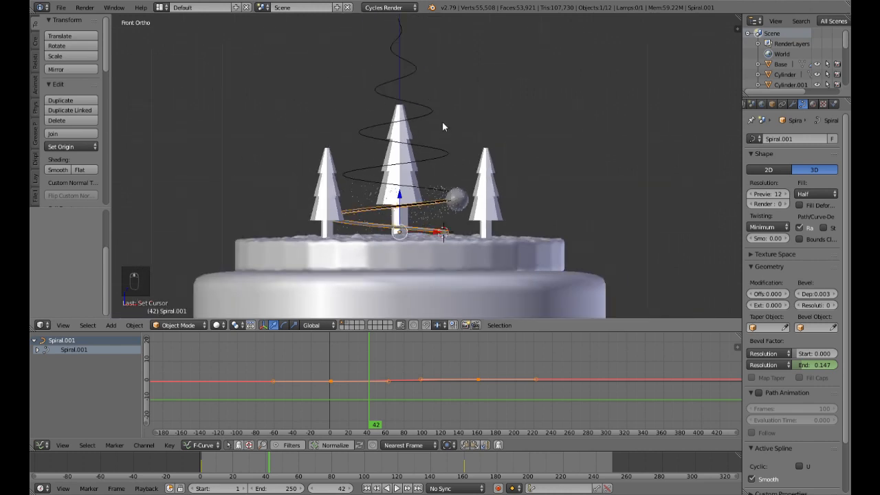
{"action": "scroll", "coordinate": [442, 122], "scroll_direction": "up", "scroll_amount": 1}
{"action": "middle_click_drag", "start_coordinate": [453, 141], "coordinate": [453, 165], "text": "shift"}
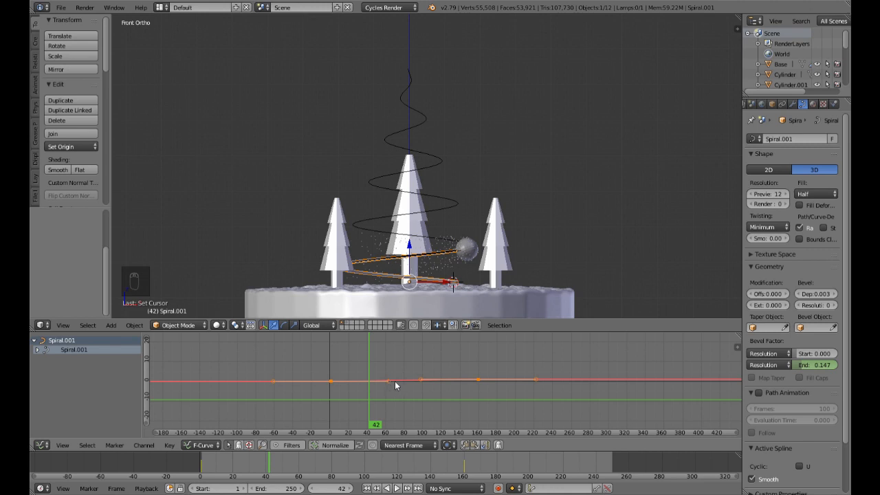
Step: Try lowering the frame 160 keyframe on the spiral's bevel end curve in the Graph Editor
{"action": "scroll", "coordinate": [428, 390], "scroll_direction": "up", "scroll_amount": 5}
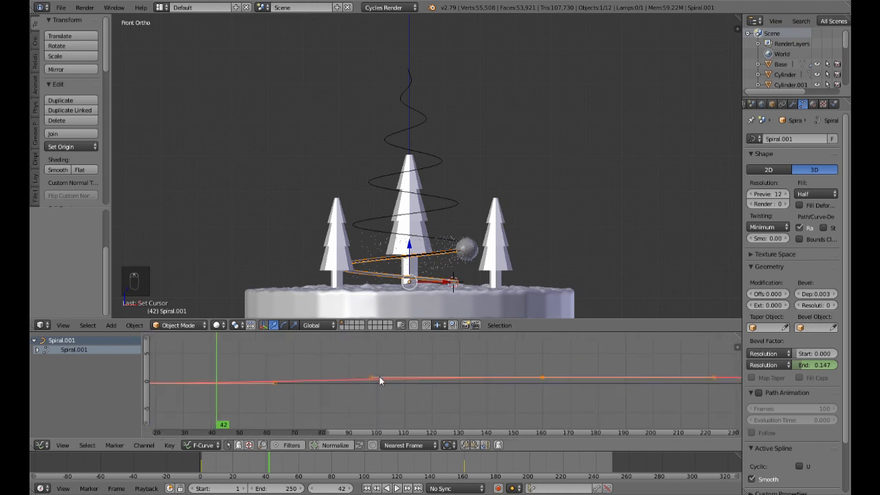
{"action": "right_click", "coordinate": [371, 378]}
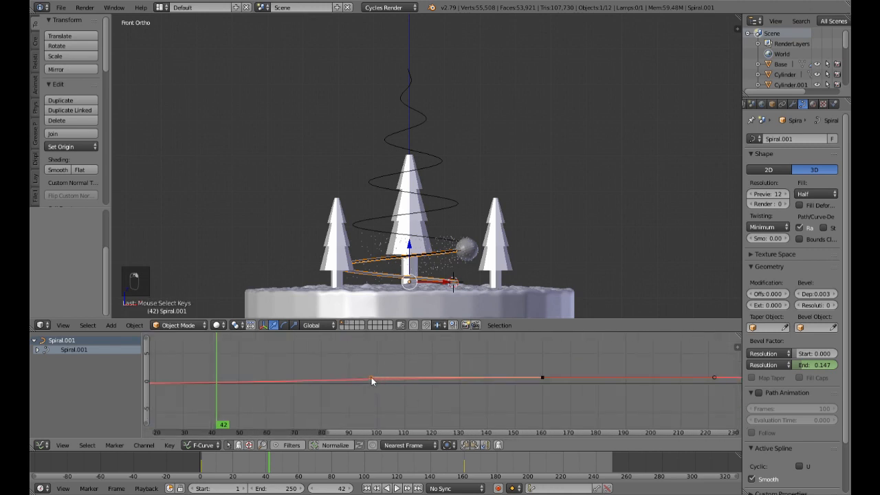
{"action": "right_click", "coordinate": [543, 378]}
{"action": "key", "text": "g"}
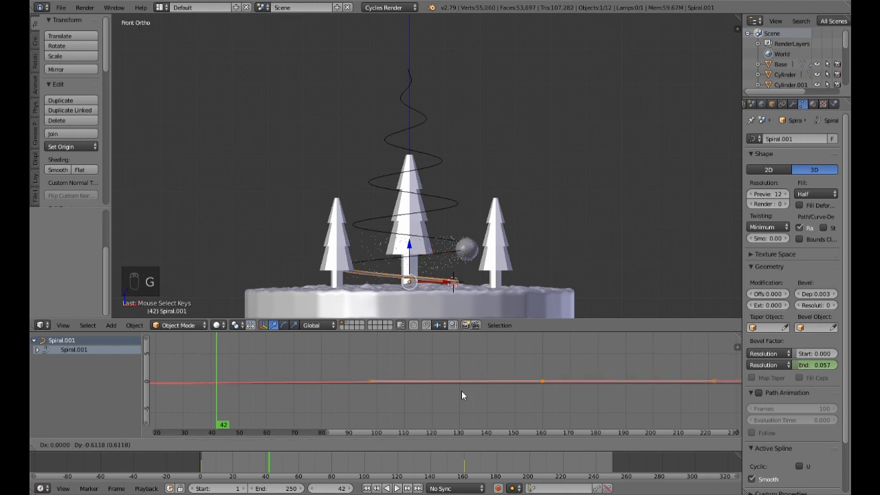
{"action": "left_click", "coordinate": [461, 396]}
Step: Select the curve handle after the frame 160 keyframe, play from frame 1 and scrub back to frame 150
{"action": "scroll", "coordinate": [553, 389], "scroll_direction": "down", "scroll_amount": 5}
{"action": "middle_click_drag", "start_coordinate": [647, 391], "coordinate": [403, 395]}
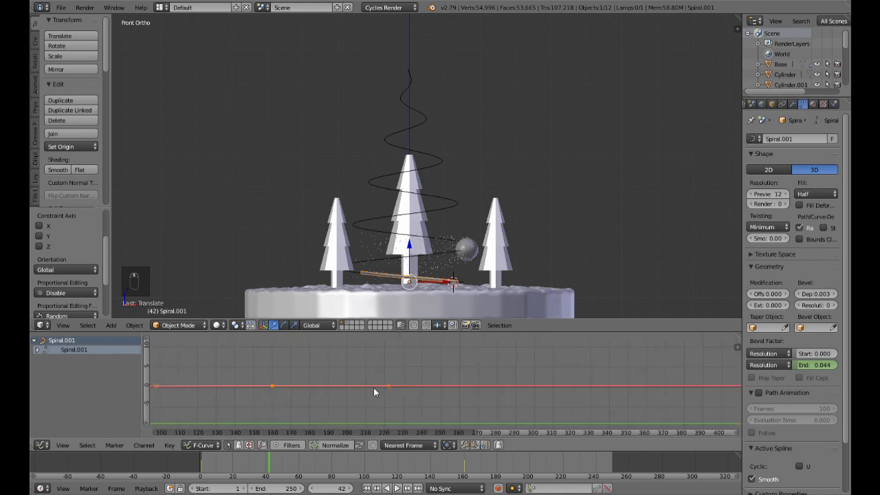
{"action": "right_click", "coordinate": [391, 385]}
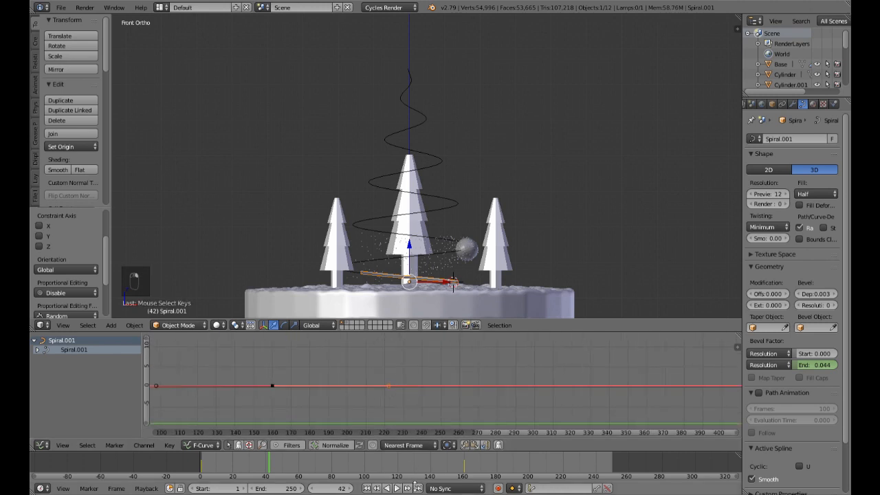
{"action": "left_click", "coordinate": [367, 489]}
{"action": "left_click", "coordinate": [397, 488]}
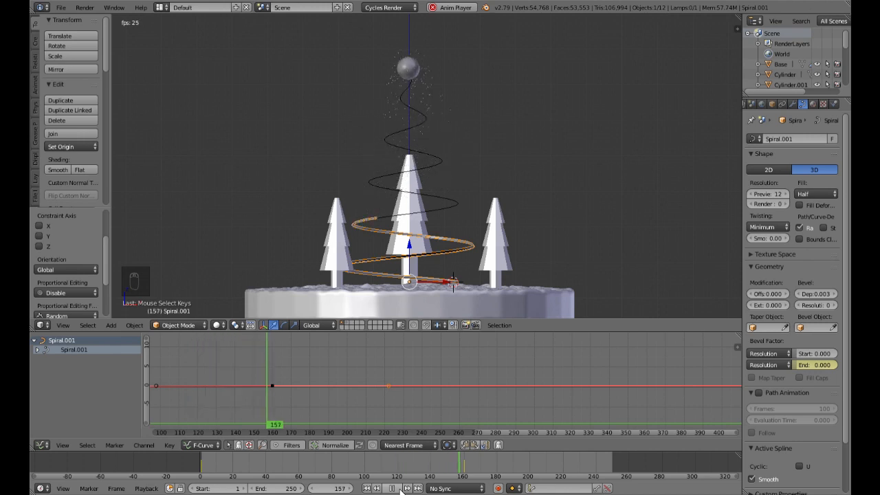
{"action": "left_click", "coordinate": [401, 489]}
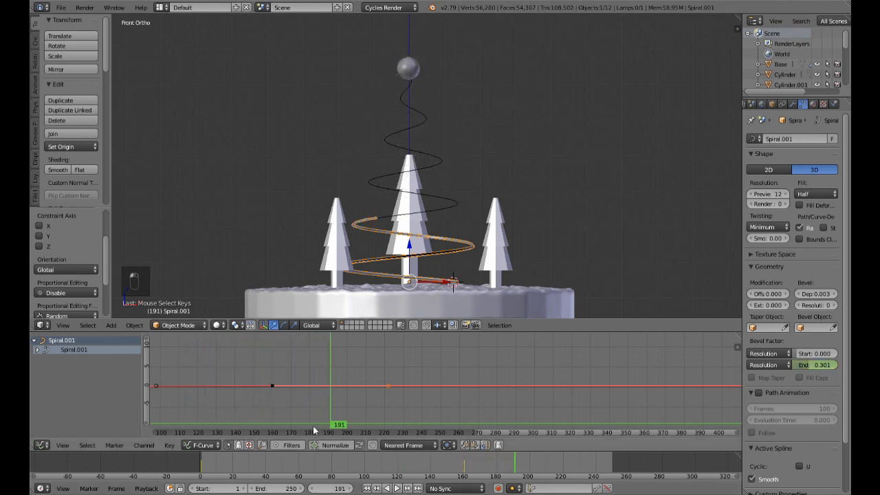
{"action": "left_click_drag", "start_coordinate": [339, 428], "coordinate": [262, 428]}
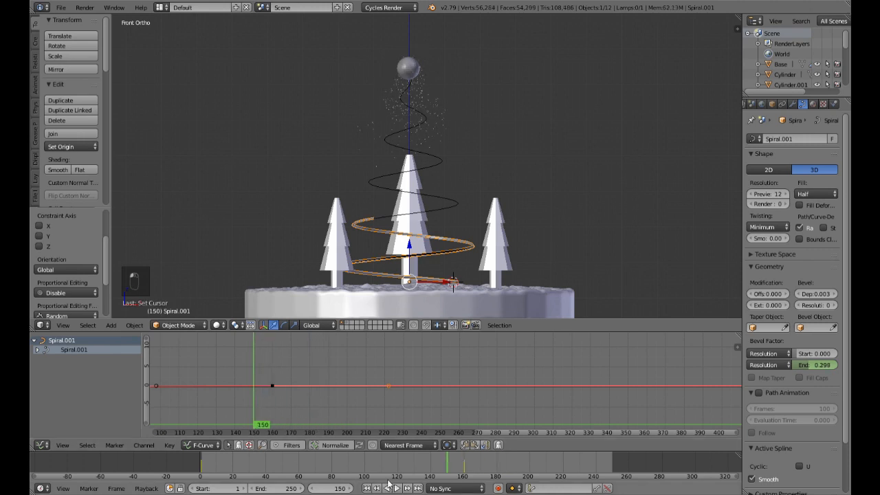
Step: Undo the handle selection and replay the growth from frame 1, stopping at frame 153
{"action": "key", "text": "ctrl+z"}
{"action": "key", "text": "ctrl+z"}
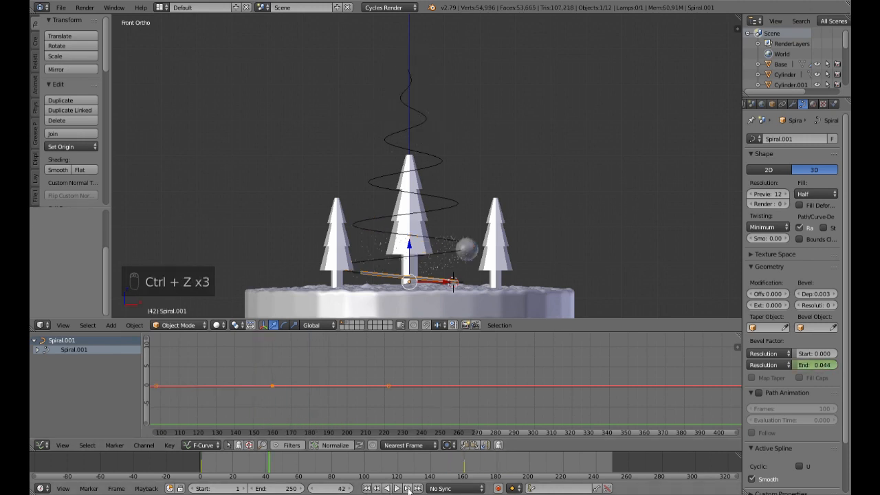
{"action": "left_click", "coordinate": [367, 489]}
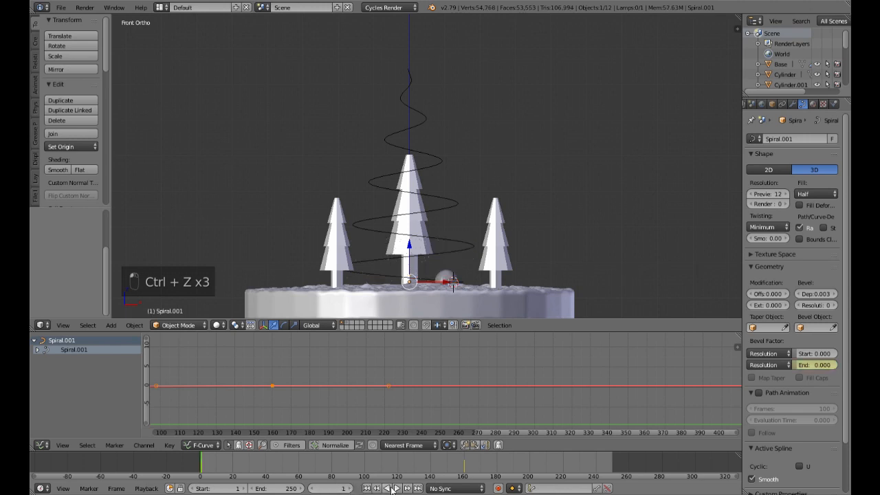
{"action": "left_click", "coordinate": [396, 488]}
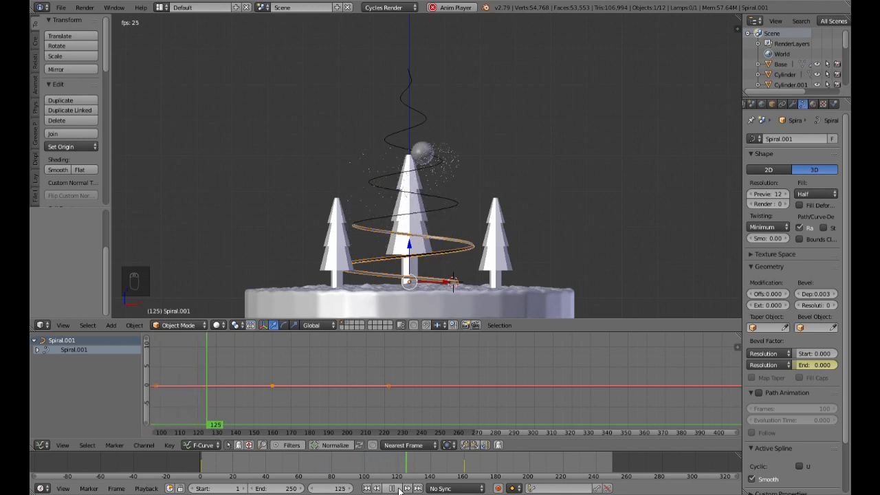
{"action": "left_click", "coordinate": [398, 488]}
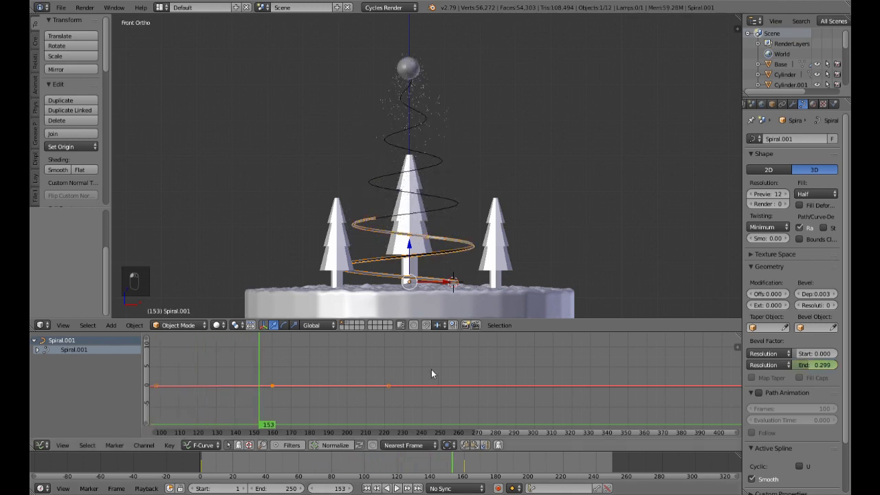
Step: Undo the lowering of the bevel end keyframe, going back to frame 160
{"action": "key", "text": "ctrl+z"}
{"action": "key", "text": "ctrl+z"}
{"action": "key", "text": "ctrl+z"}
{"action": "key", "text": "ctrl+z"}
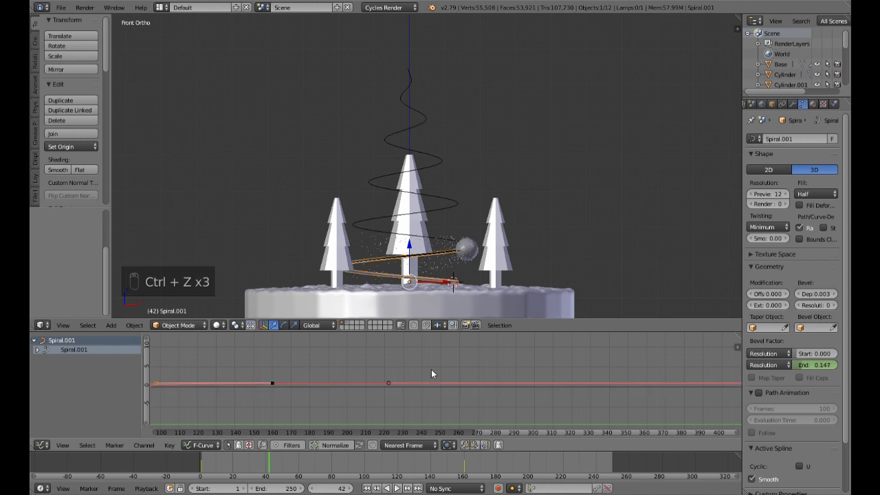
{"action": "key", "text": "ctrl+z"}
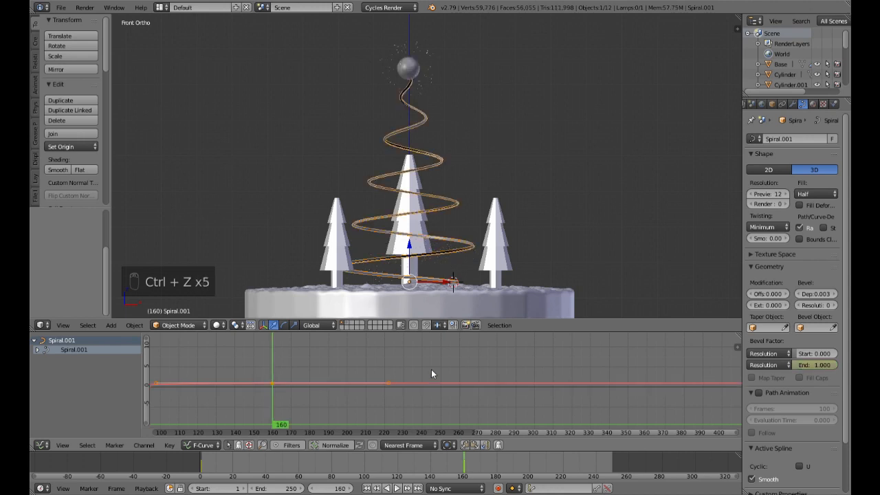
Step: Replay the trail growth from frame 1 and stop at frame 60 to compare it with the moving sphere
{"action": "left_click", "coordinate": [367, 488]}
{"action": "left_click", "coordinate": [396, 488]}
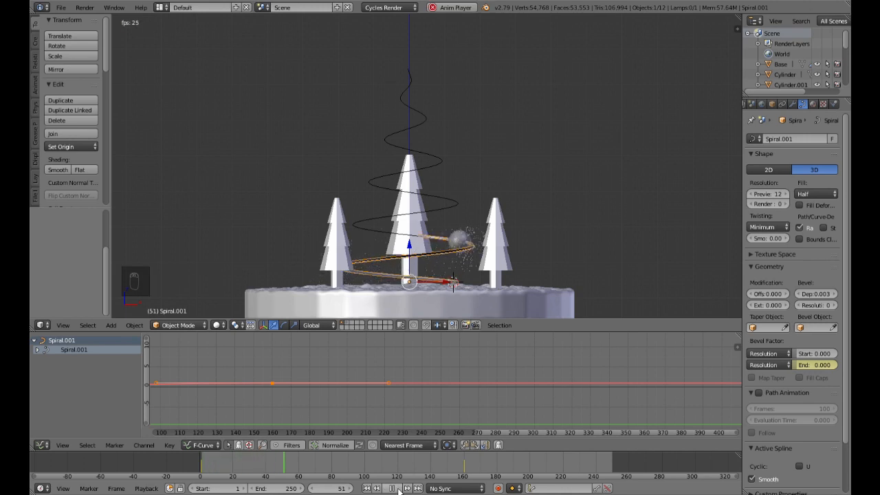
{"action": "left_click", "coordinate": [395, 488]}
Step: Try lowering the bevel end keyframe at frame 160 slightly and replay the growth from frame 1, stopping at frame 169
{"action": "middle_click_drag", "start_coordinate": [388, 405], "coordinate": [571, 398]}
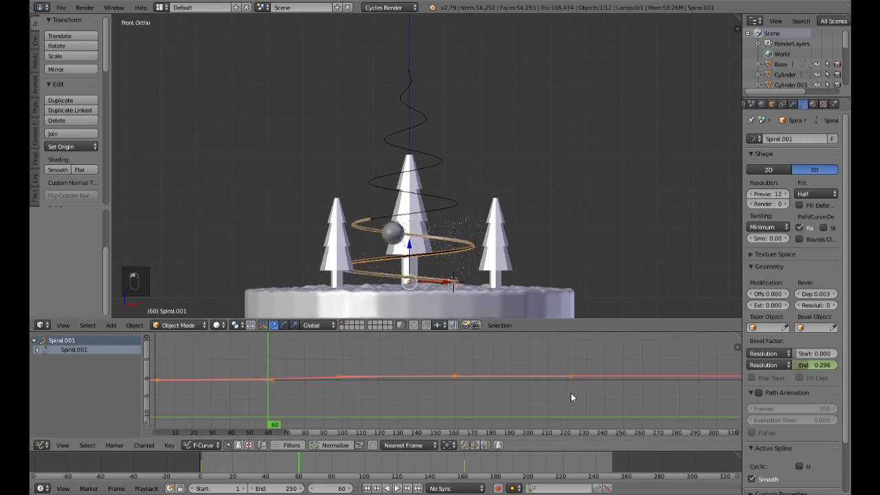
{"action": "right_click", "coordinate": [454, 375]}
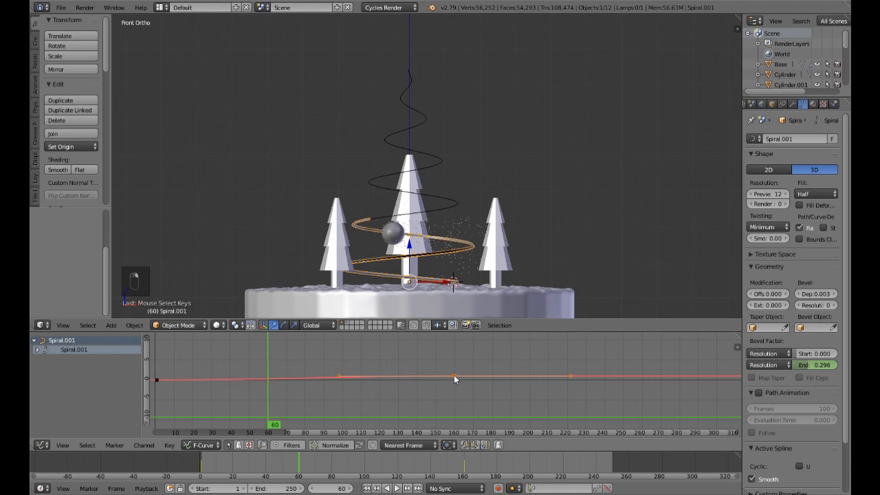
{"action": "key", "text": "g"}
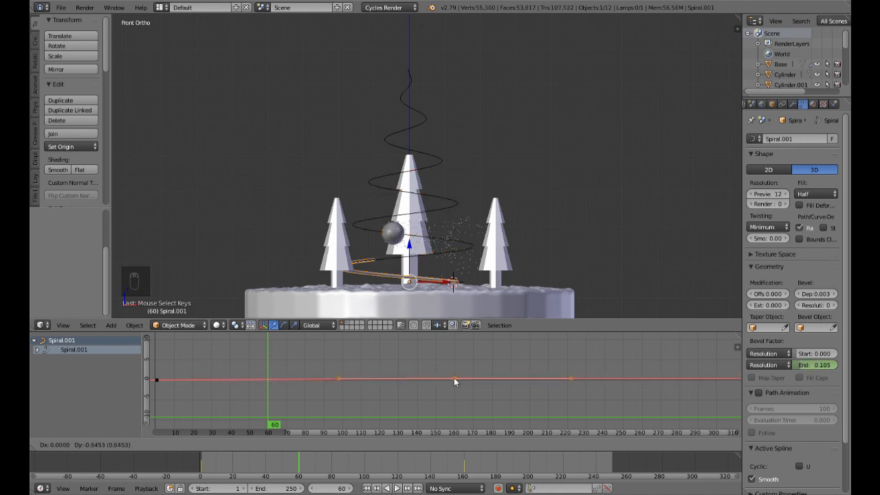
{"action": "left_click", "coordinate": [453, 377]}
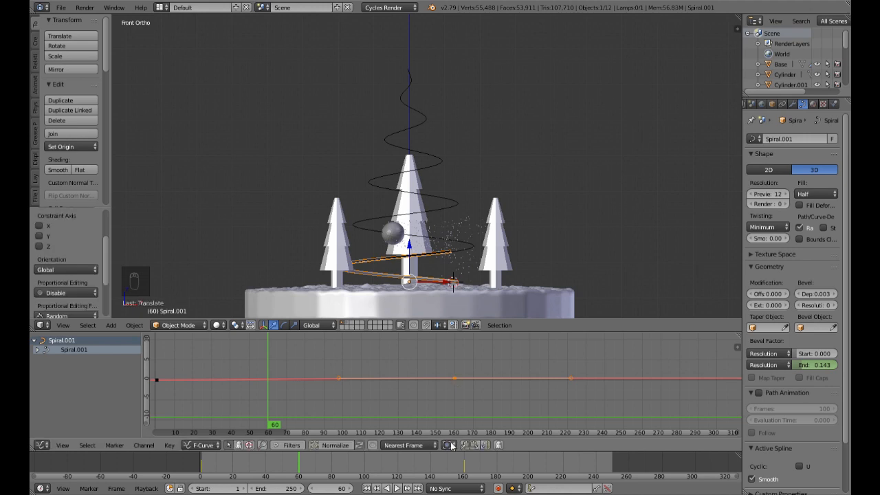
{"action": "left_click", "coordinate": [367, 488]}
{"action": "left_click", "coordinate": [397, 488]}
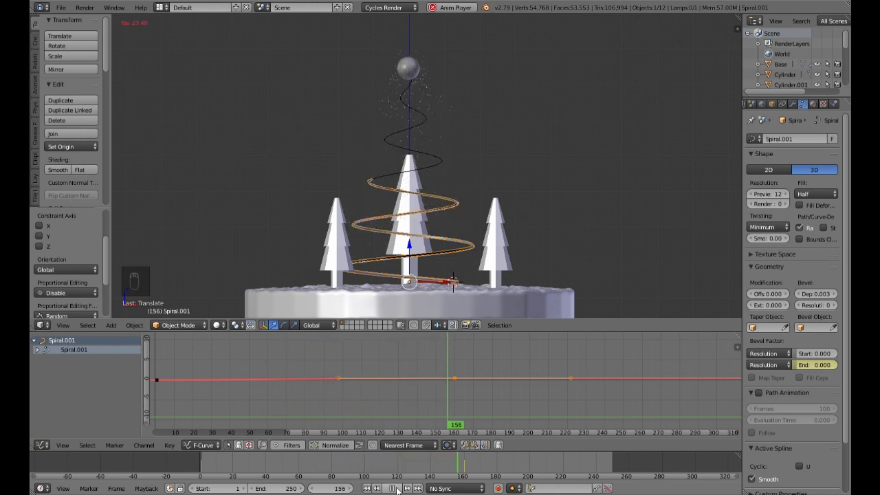
{"action": "key", "text": "alt+a"}
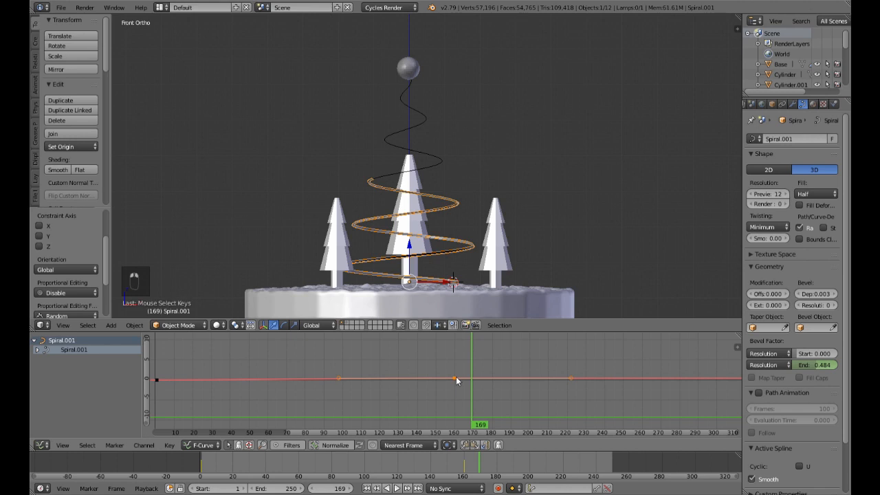
Step: At frame 160, raise the keyframe so the bevel end is 1.000 and replay the growth from frame 1, stopping at frame 56
{"action": "key", "text": "g"}
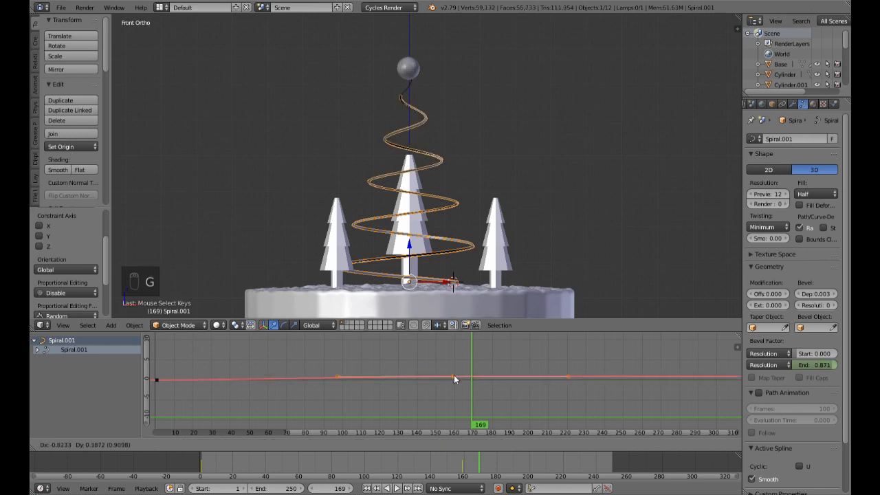
{"action": "key", "text": "Escape"}
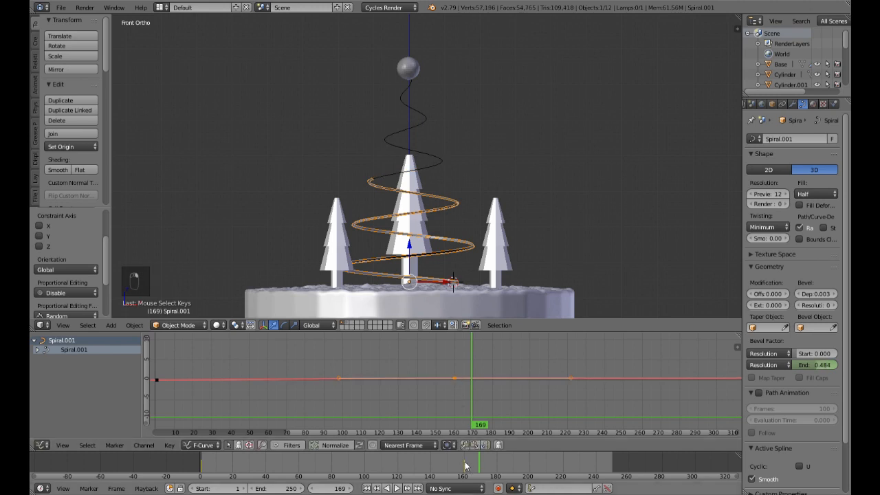
{"action": "left_click", "coordinate": [464, 466]}
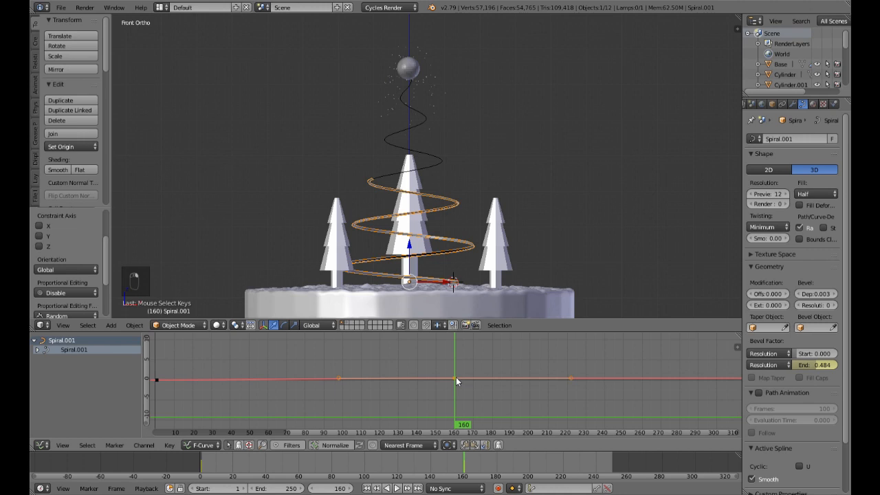
{"action": "key", "text": "g"}
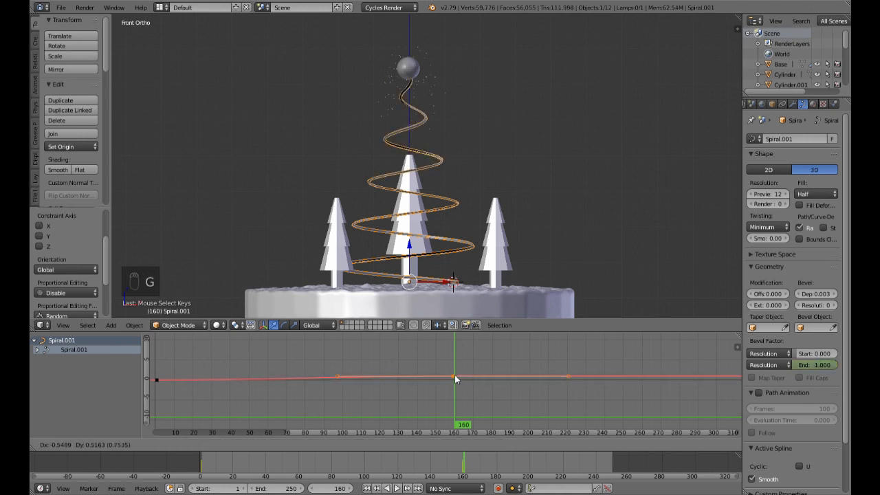
{"action": "left_click", "coordinate": [454, 374]}
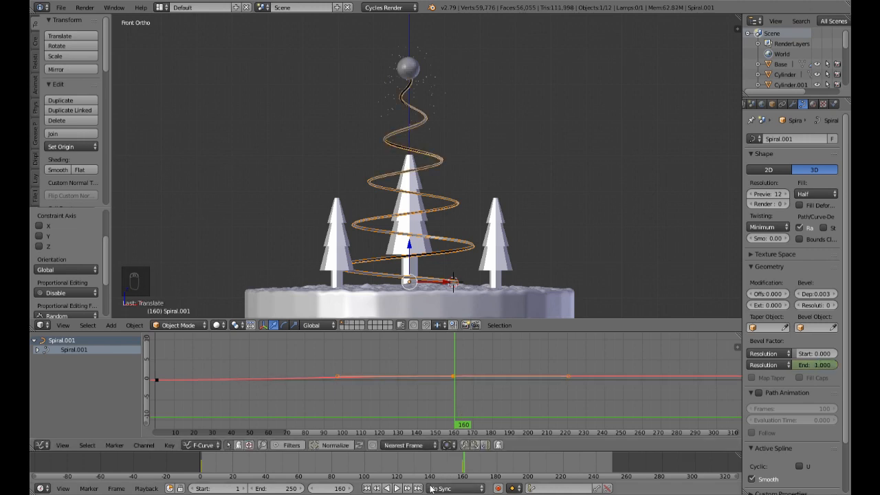
{"action": "left_click", "coordinate": [367, 488]}
{"action": "left_click", "coordinate": [397, 488]}
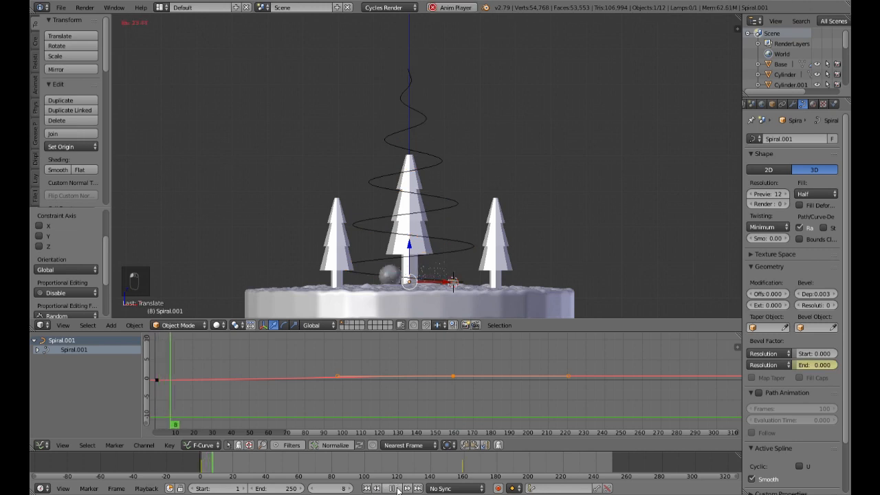
{"action": "left_click", "coordinate": [394, 488]}
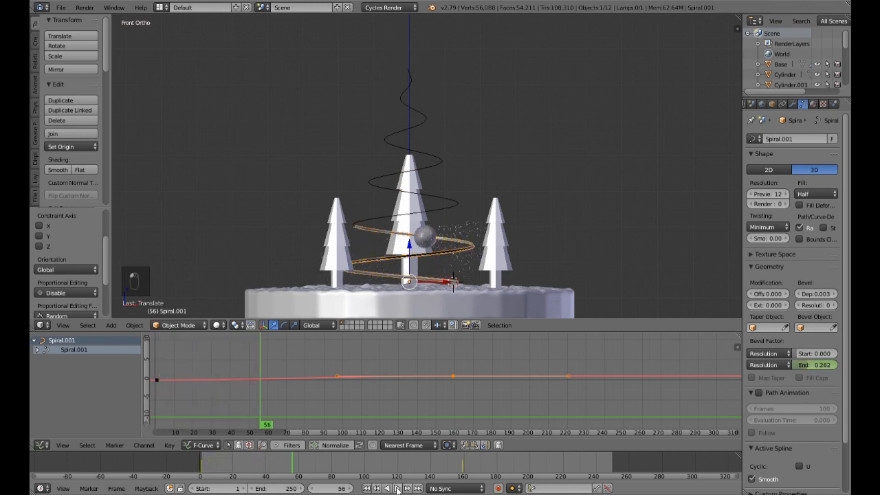
Step: Try lowering the handle before the frame 160 keyframe by about 0.65 and replay the growth from frame 1 to frame 220
{"action": "left_click", "coordinate": [339, 377]}
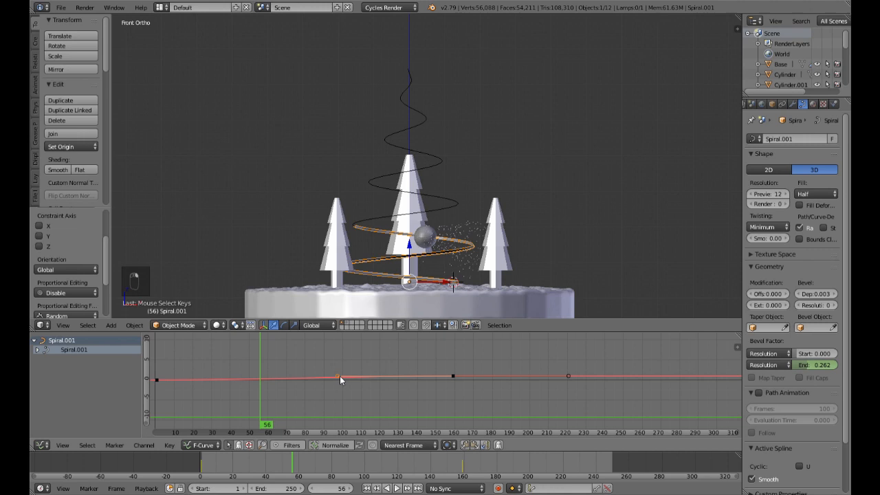
{"action": "key", "text": "g"}
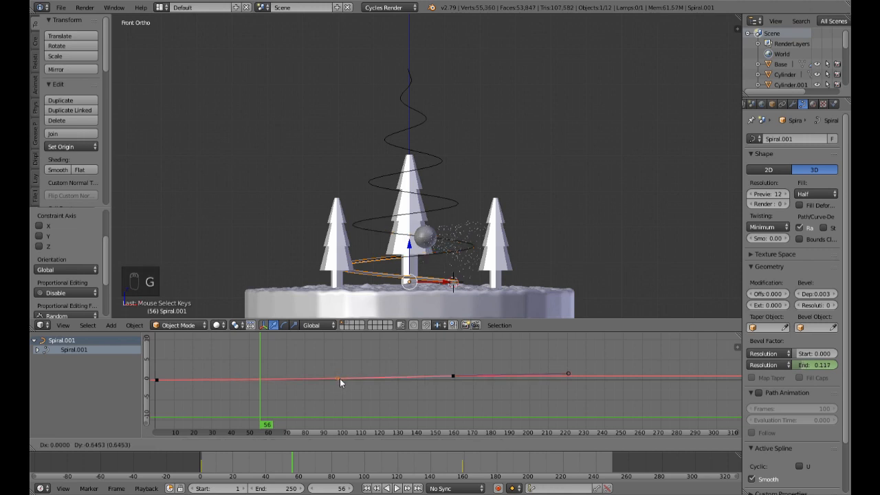
{"action": "left_click", "coordinate": [340, 378]}
{"action": "left_click", "coordinate": [368, 488]}
{"action": "left_click", "coordinate": [398, 489]}
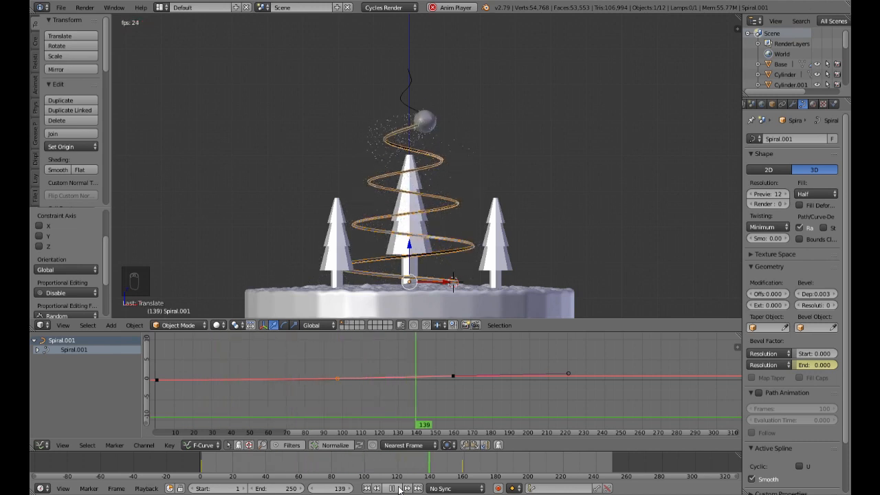
{"action": "right_click", "coordinate": [399, 489]}
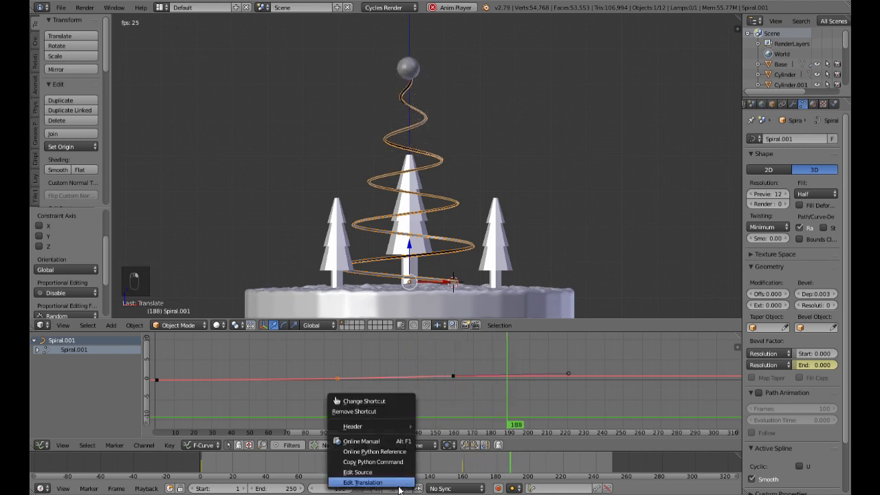
{"action": "left_click", "coordinate": [394, 488]}
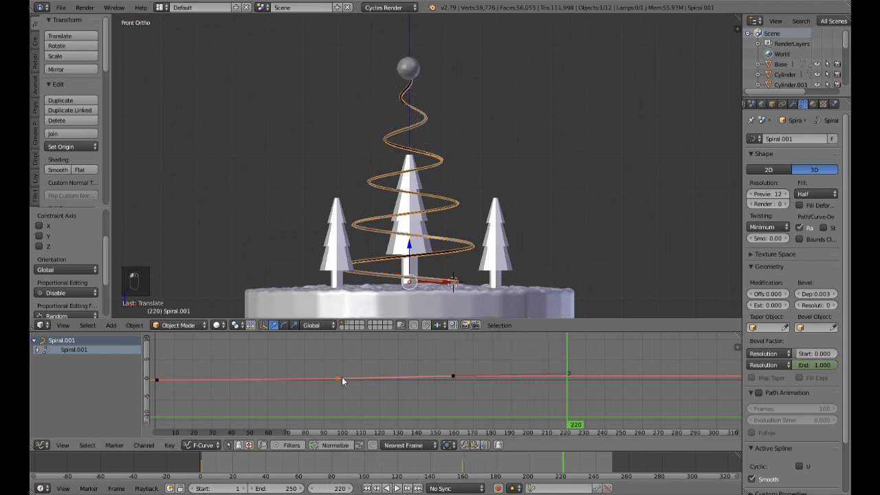
Step: Try shifting the handle before the frame 160 keyframe a few frames later, and play from frame 1 to frame 136
{"action": "right_click", "coordinate": [451, 378]}
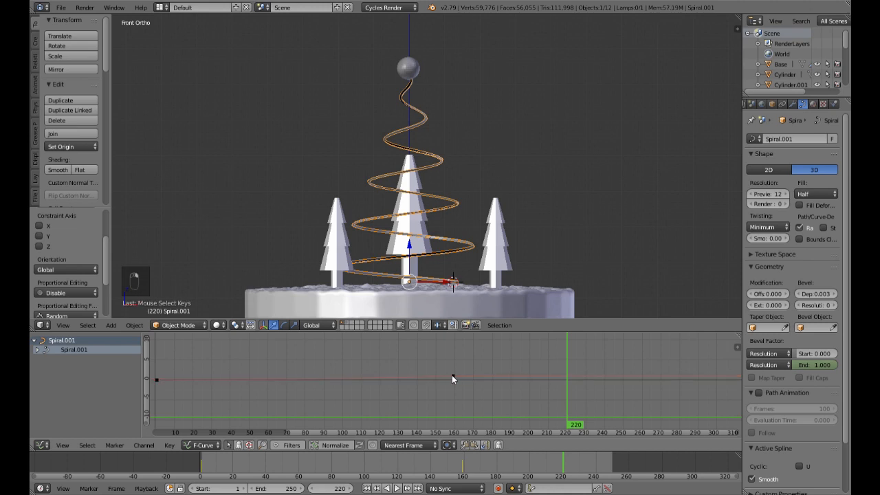
{"action": "key", "text": "ctrl+z"}
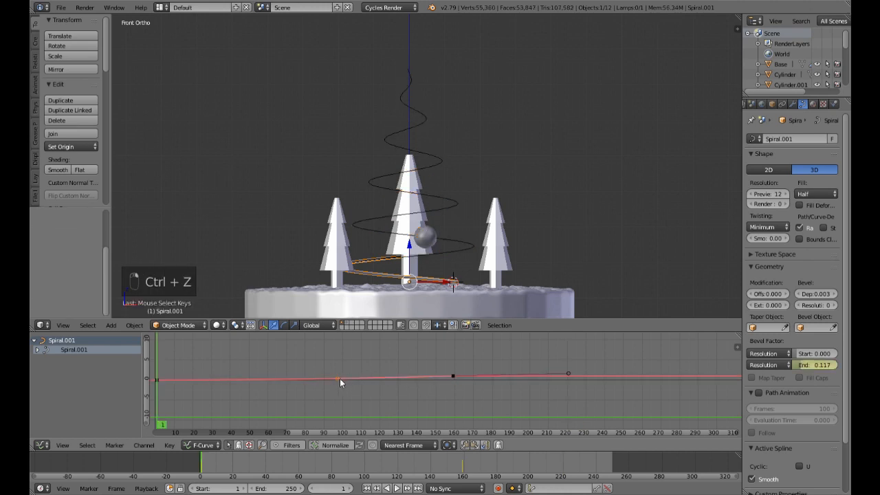
{"action": "key", "text": "g"}
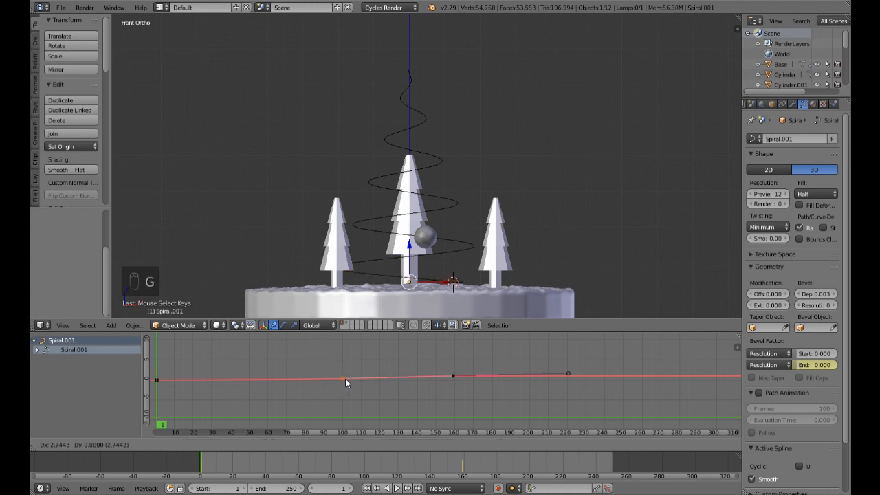
{"action": "left_click", "coordinate": [349, 377]}
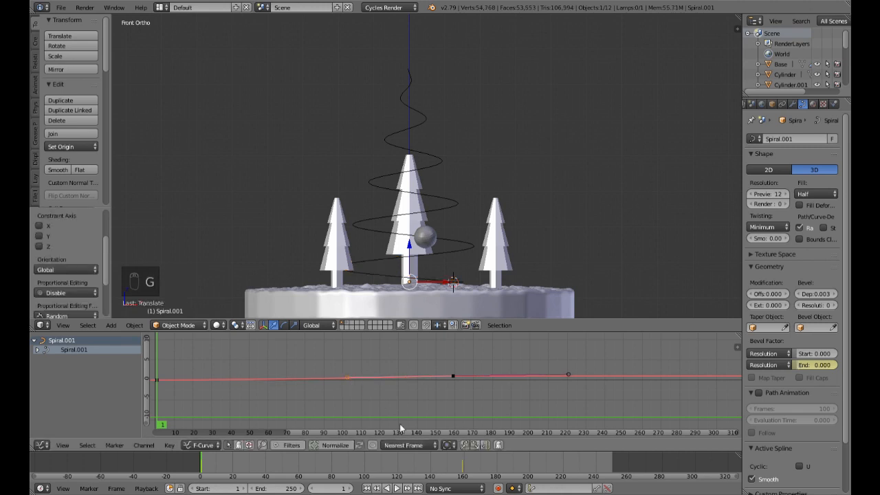
{"action": "left_click", "coordinate": [397, 488]}
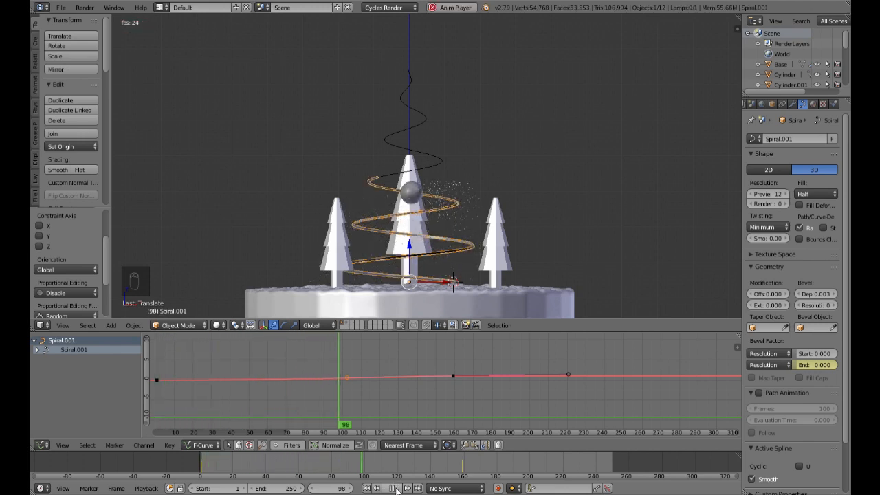
{"action": "left_click", "coordinate": [394, 489]}
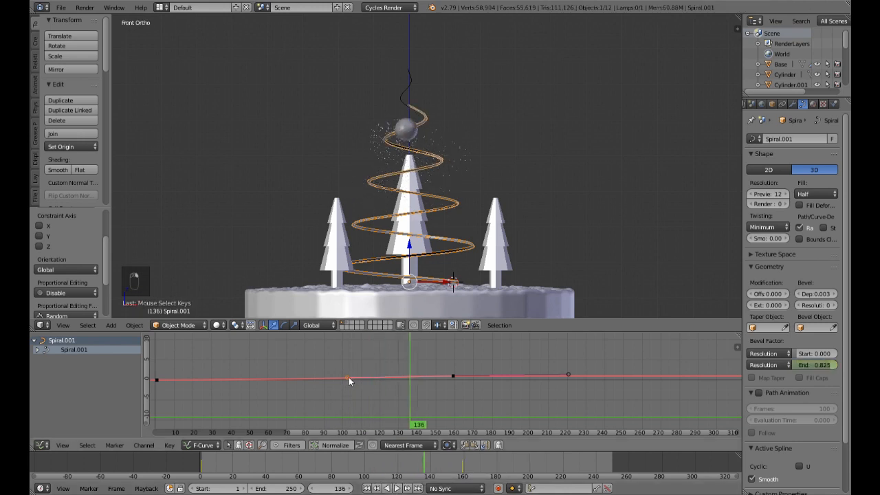
Step: Try lowering the shifted curve handle by about 0.65 and replay the growth from frame 1, stopping at frame 194
{"action": "key", "text": "g"}
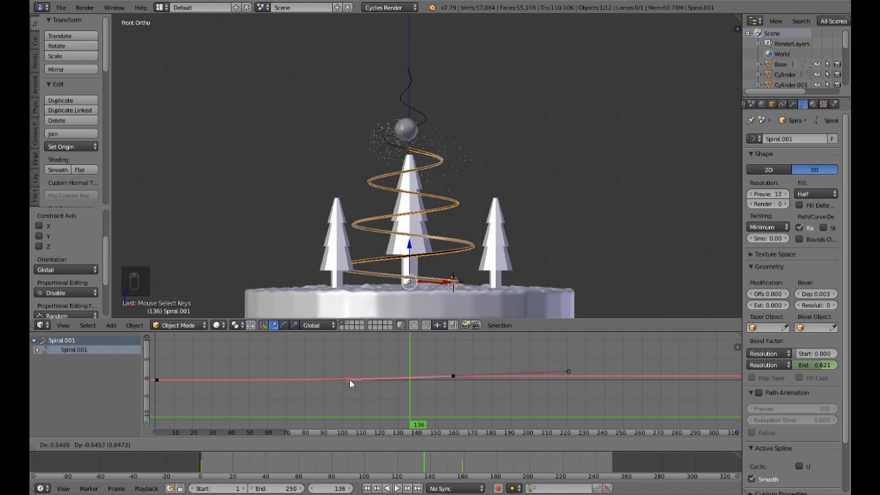
{"action": "left_click", "coordinate": [349, 380]}
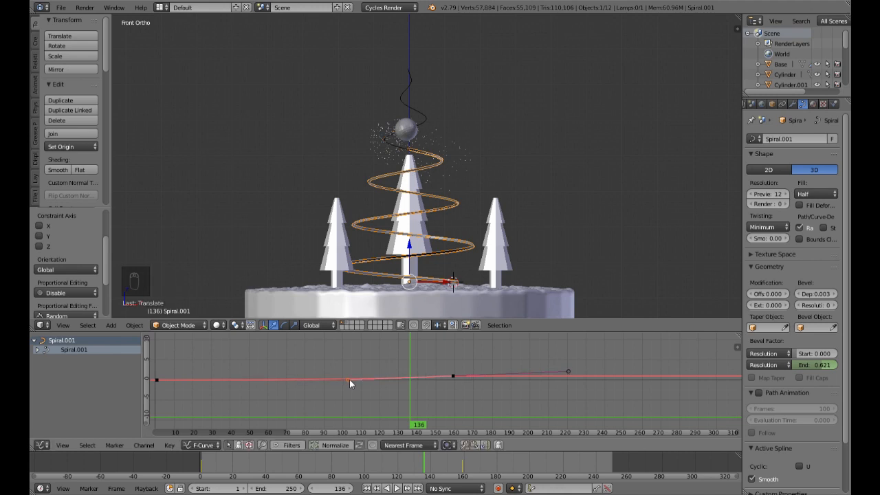
{"action": "left_click", "coordinate": [367, 488]}
{"action": "left_click", "coordinate": [396, 488]}
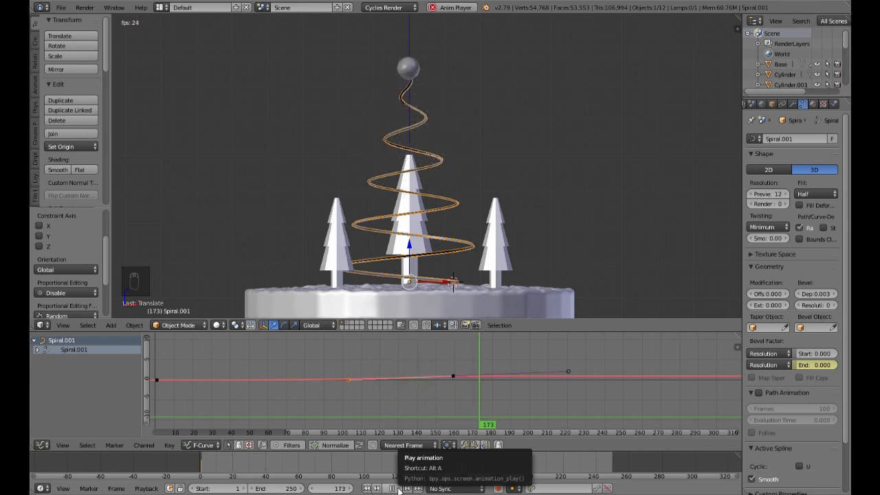
{"action": "left_click", "coordinate": [394, 488]}
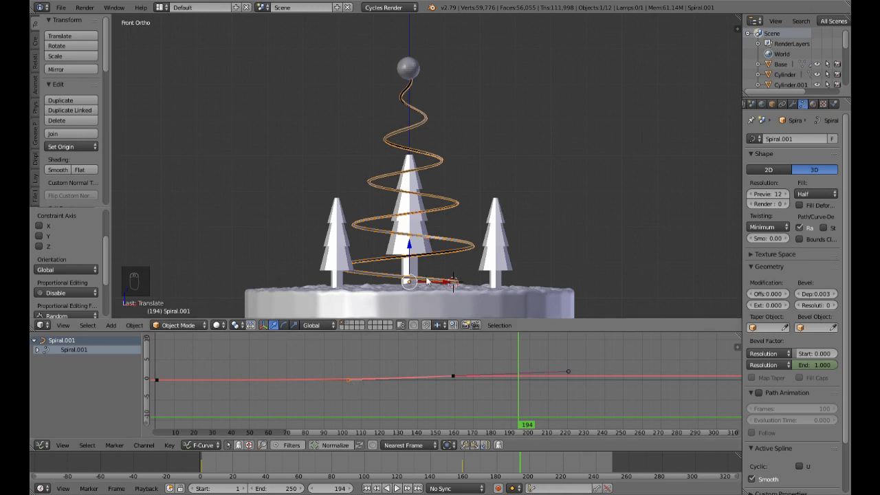
Step: Set the selected curve handle's type to Vector and replay the trail growth twice from frame 1, stopping at frame 178
{"action": "key", "text": "v"}
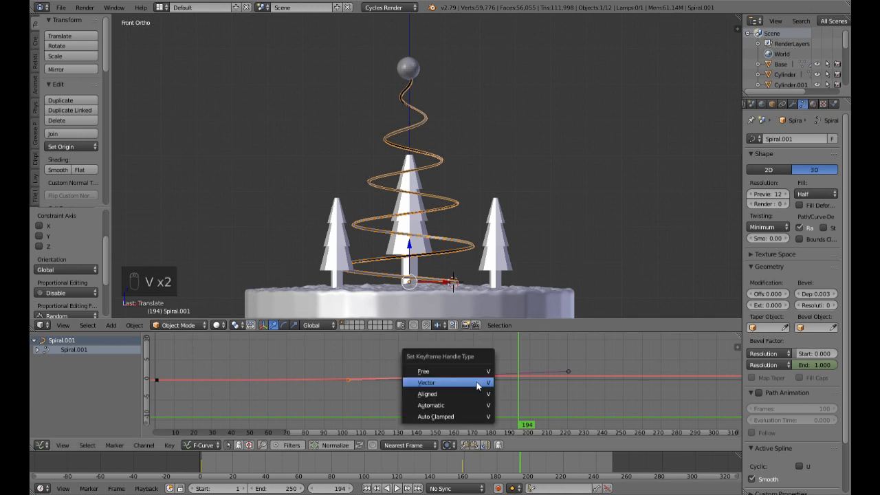
{"action": "left_click", "coordinate": [477, 381]}
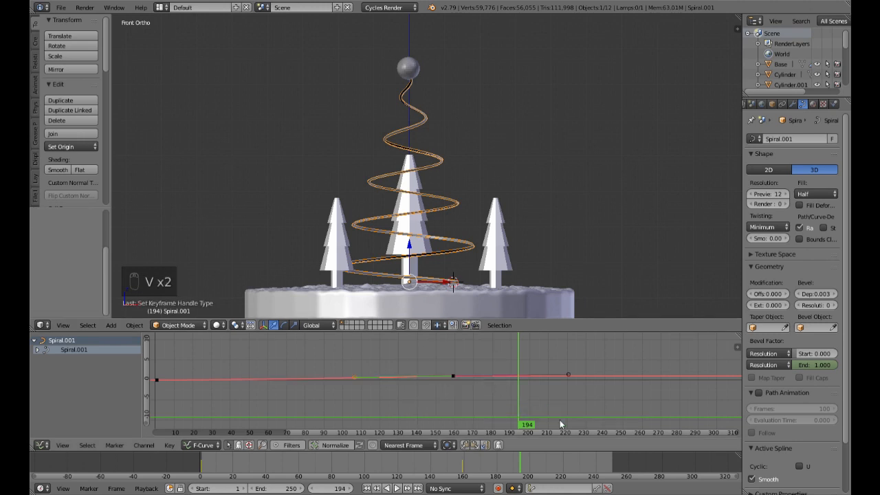
{"action": "left_click", "coordinate": [368, 488]}
{"action": "left_click", "coordinate": [388, 488]}
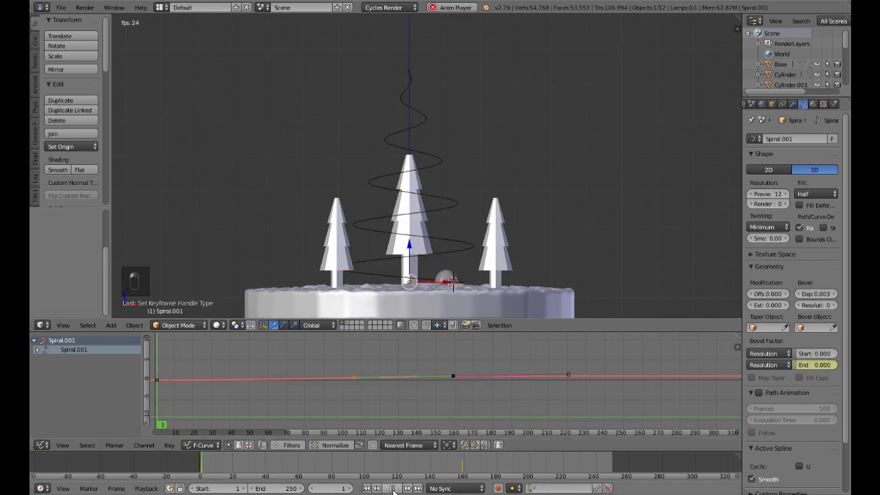
{"action": "left_click", "coordinate": [393, 489]}
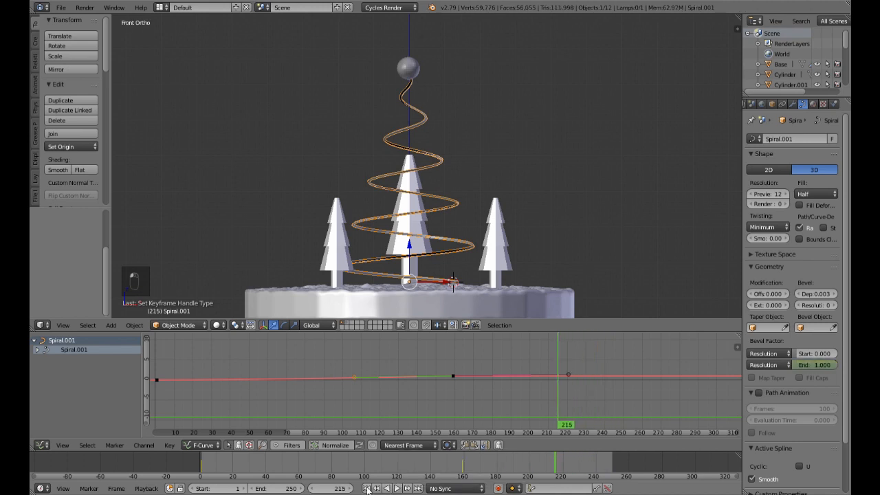
{"action": "left_click", "coordinate": [367, 488]}
{"action": "left_click", "coordinate": [397, 488]}
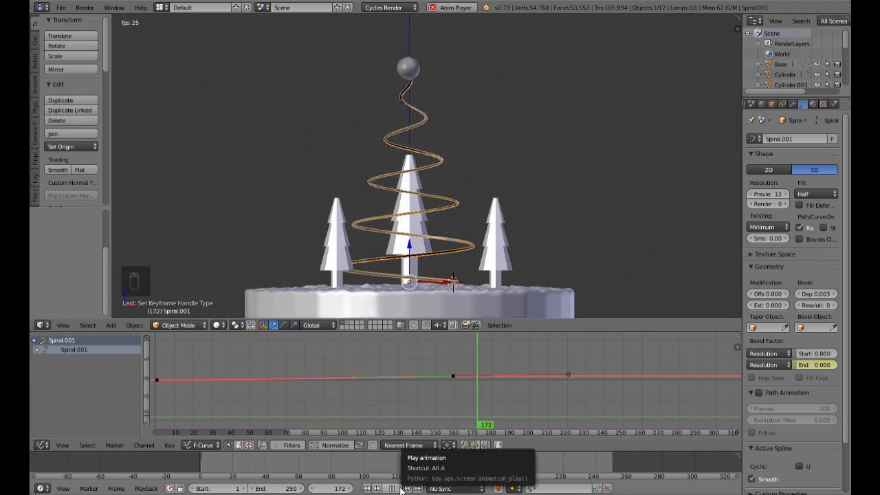
{"action": "left_click", "coordinate": [399, 488]}
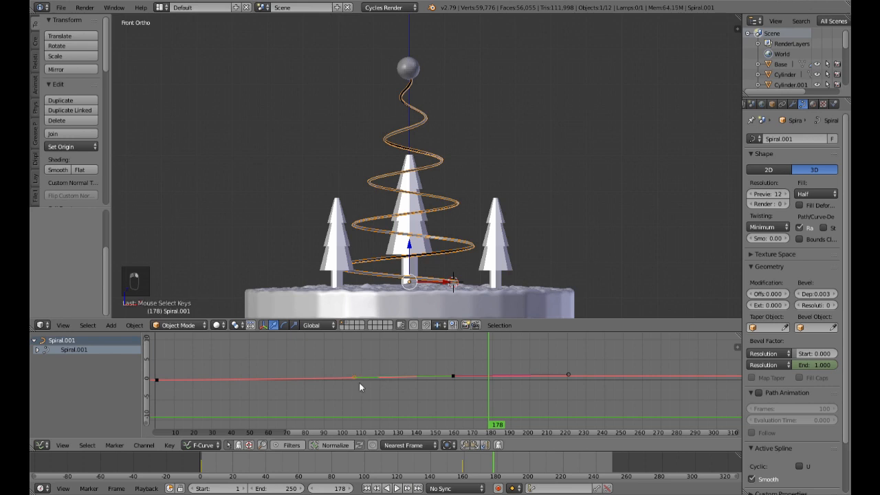
Step: Move the selected curve handle about 1 frame later and 0.4 lower, and replay the trail growth, stopping at frame 204
{"action": "key", "text": "g"}
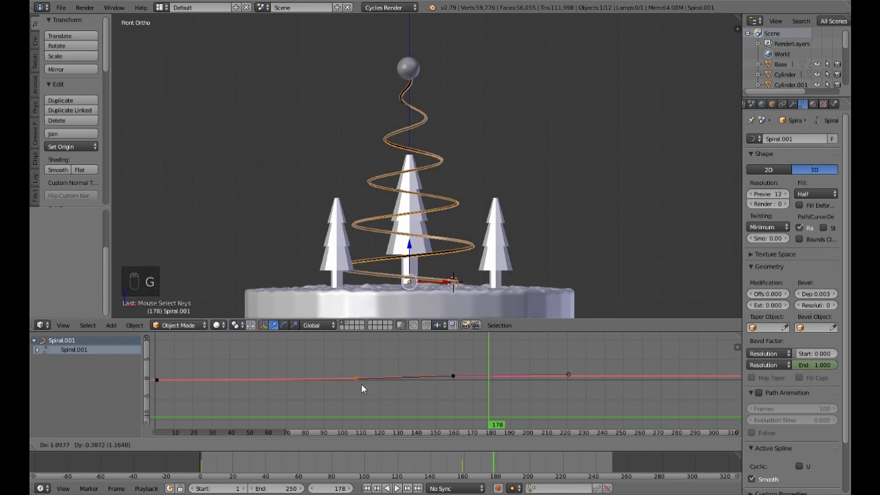
{"action": "left_click", "coordinate": [363, 389]}
{"action": "left_click", "coordinate": [397, 488]}
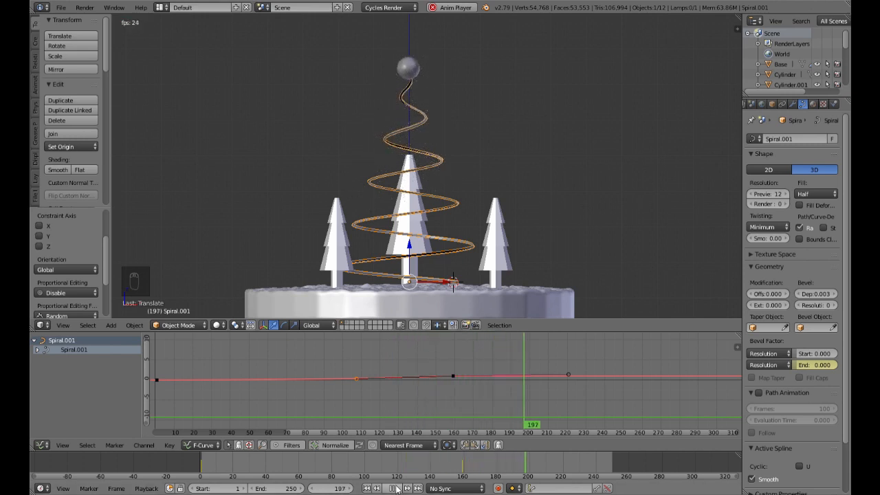
{"action": "left_click", "coordinate": [397, 488]}
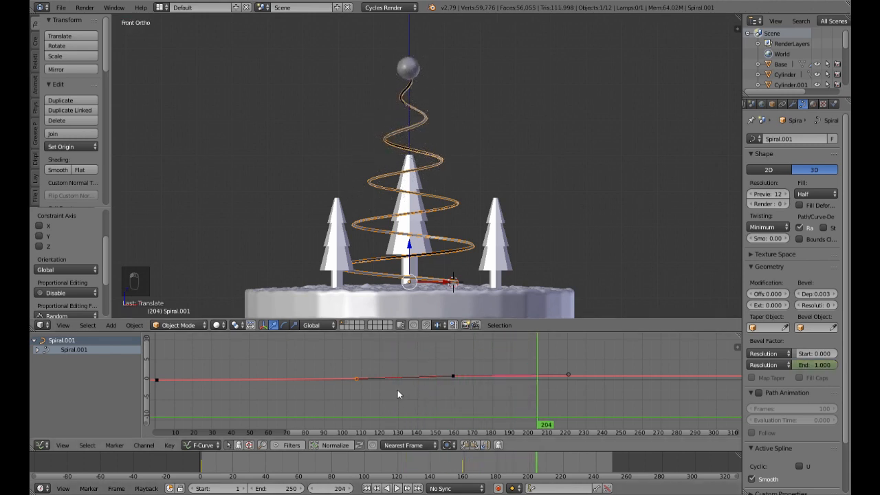
Step: Merge the graph editor area into the 3D viewport and give the spiral a new material with an Emission surface
{"action": "left_click_drag", "start_coordinate": [32, 334], "coordinate": [238, 360]}
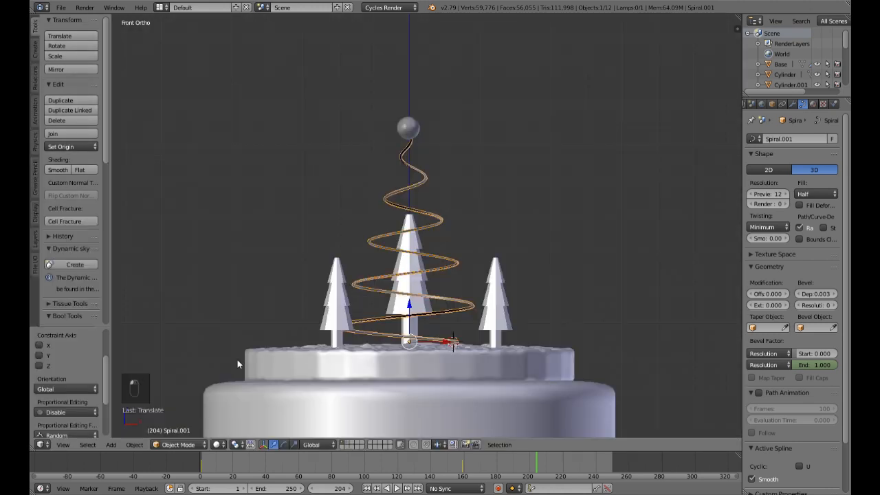
{"action": "middle_click_drag", "start_coordinate": [522, 251], "coordinate": [527, 274]}
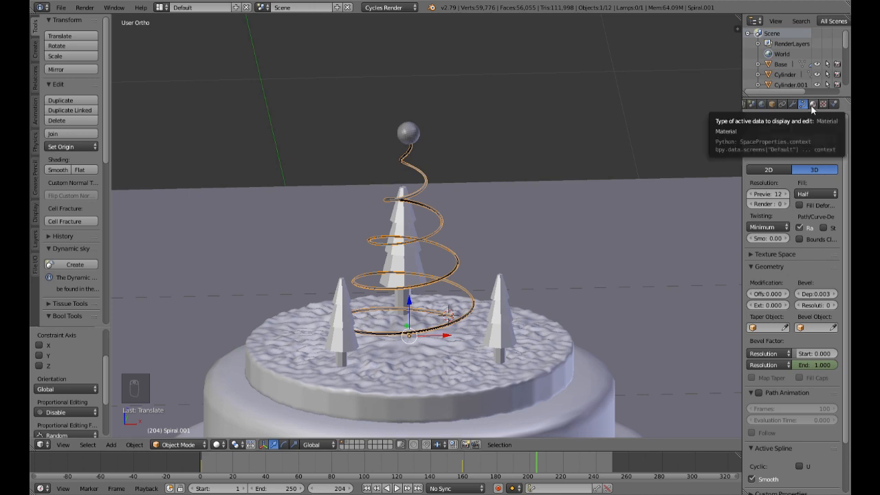
{"action": "left_click", "coordinate": [812, 104]}
{"action": "left_click", "coordinate": [784, 173]}
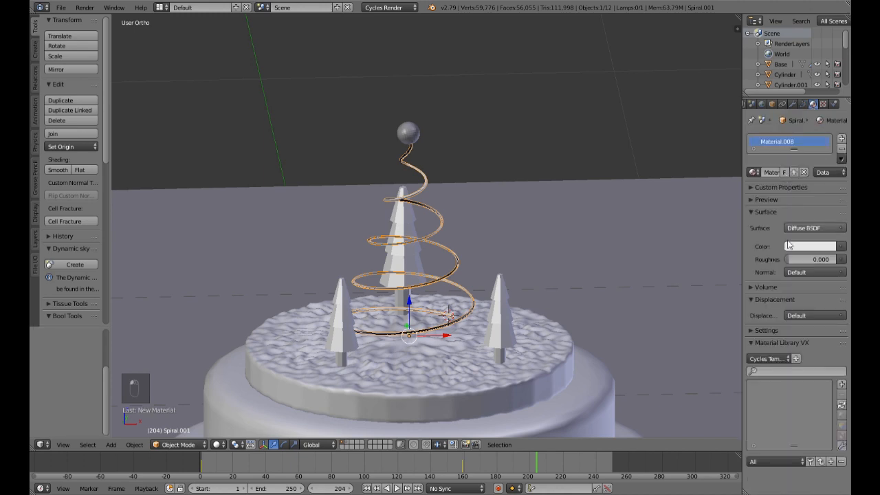
{"action": "left_click", "coordinate": [820, 230]}
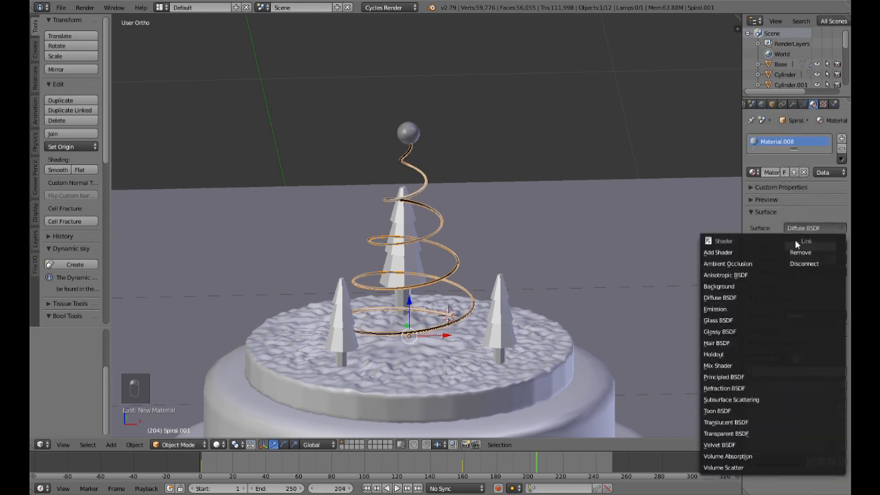
{"action": "left_click", "coordinate": [734, 331]}
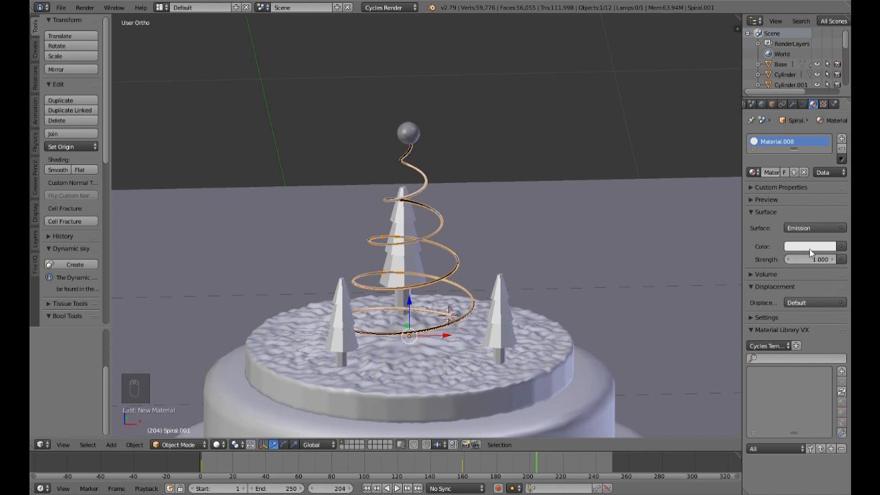
Step: Set the spiral's emission colour to a pale blue, judging the shade in the rendered viewport before returning to solid shading
{"action": "left_click", "coordinate": [810, 248]}
{"action": "left_click_drag", "start_coordinate": [787, 140], "coordinate": [791, 125]}
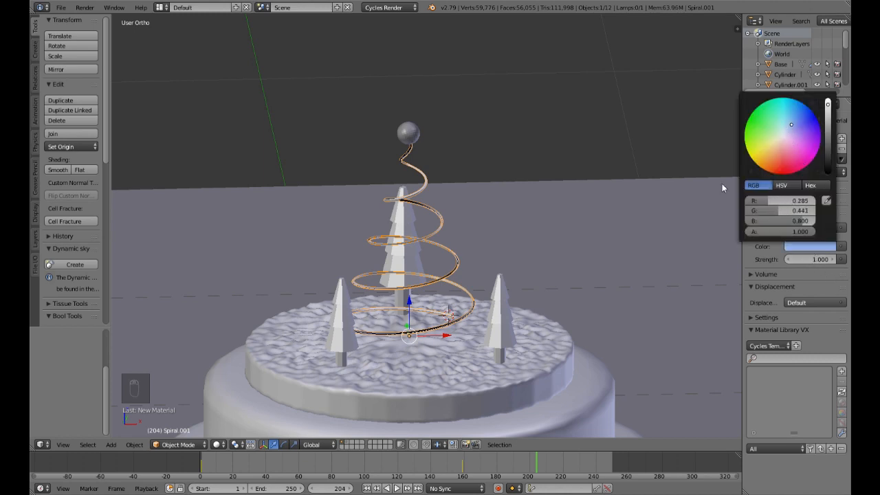
{"action": "key", "text": "shift+z"}
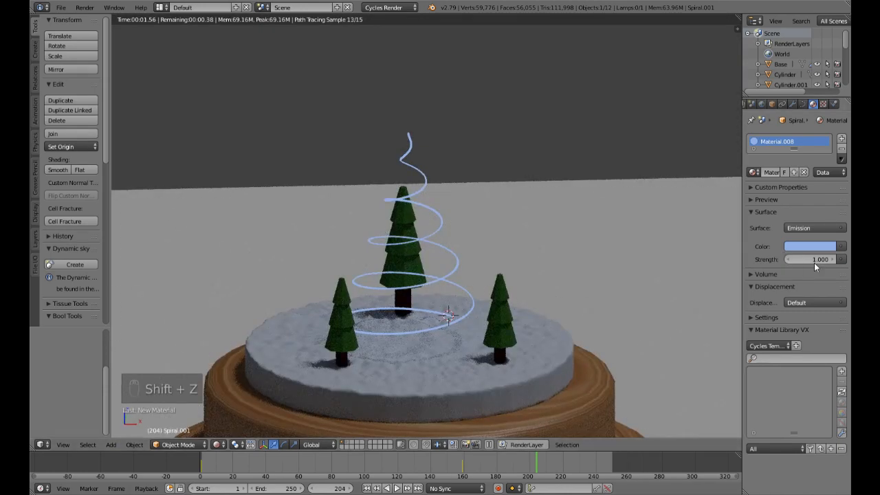
{"action": "left_click", "coordinate": [811, 246]}
{"action": "mouse_move", "coordinate": [792, 147]}
{"action": "left_mouse_down"}
{"action": "mouse_move", "coordinate": [781, 148]}
{"action": "mouse_move", "coordinate": [784, 162]}
{"action": "mouse_move", "coordinate": [789, 127]}
{"action": "left_mouse_up"}
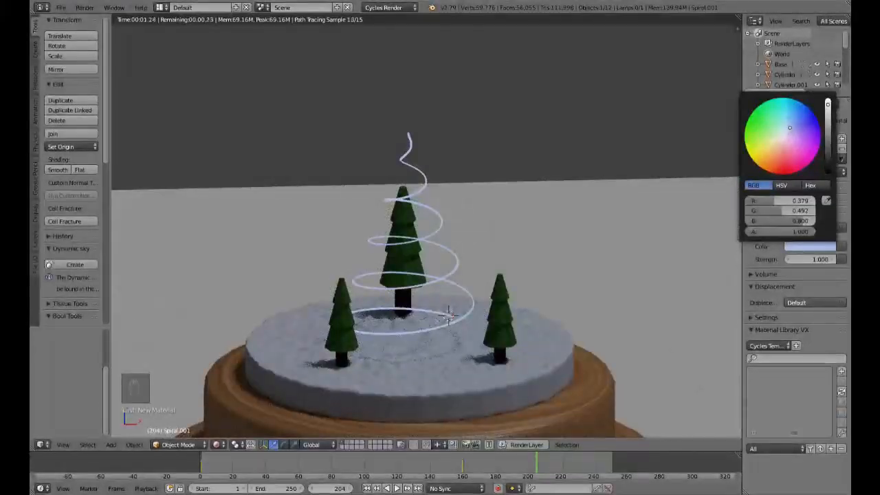
{"action": "left_click_drag", "start_coordinate": [789, 128], "coordinate": [789, 130]}
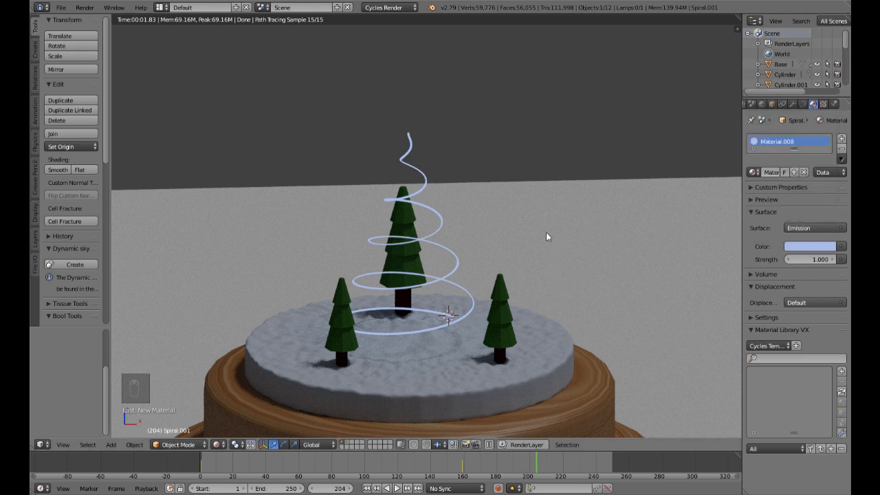
{"action": "key", "text": "shift+z"}
Step: Save the scene over the existing Christmas Globe.blend file
{"action": "middle_click_drag", "start_coordinate": [519, 286], "coordinate": [547, 281]}
{"action": "key", "text": "ctrl+s"}
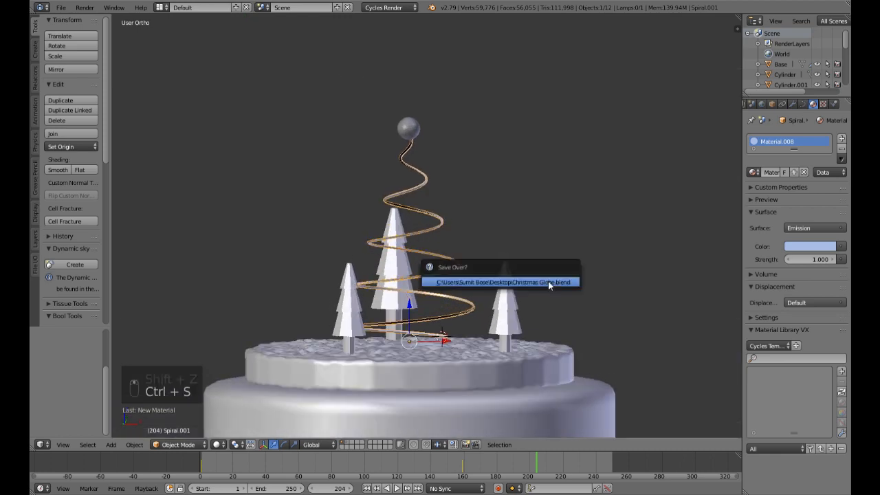
{"action": "left_click", "coordinate": [548, 281]}
Step: Replay the whole globe animation from frame 1, stopping at frame 180
{"action": "scroll", "coordinate": [579, 280], "scroll_direction": "down", "scroll_amount": 3}
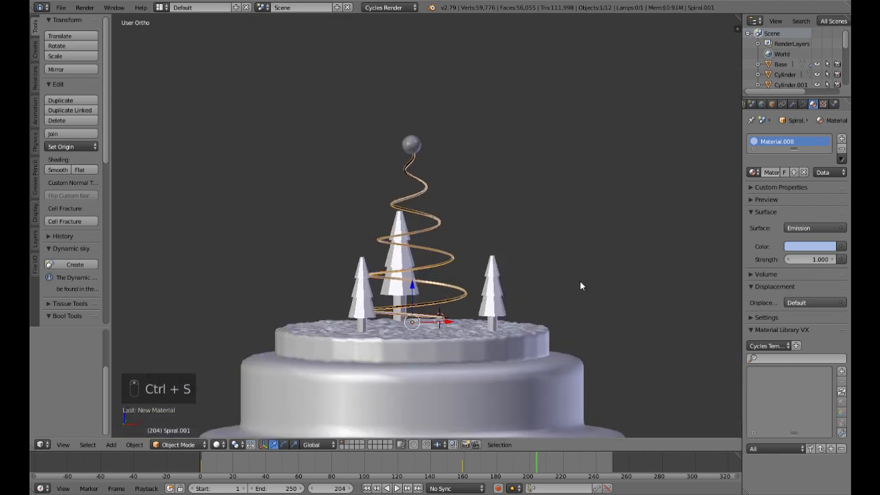
{"action": "left_click", "coordinate": [366, 488]}
{"action": "left_click", "coordinate": [397, 489]}
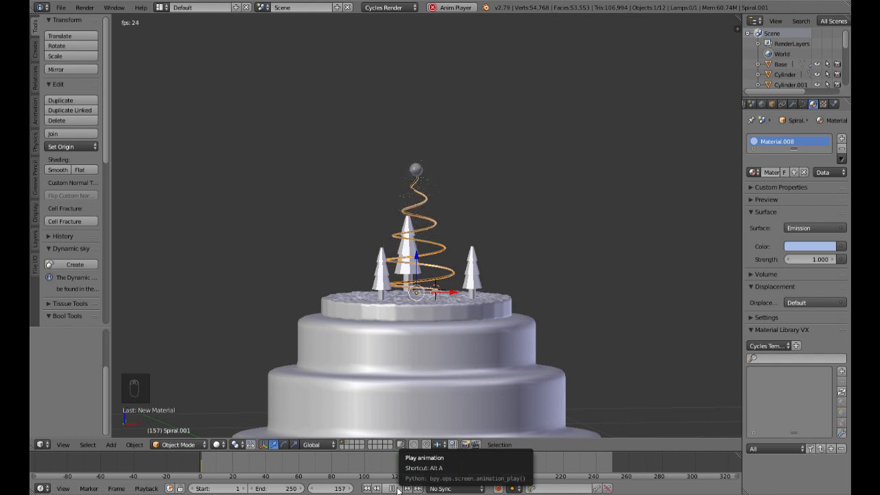
{"action": "left_click", "coordinate": [396, 489]}
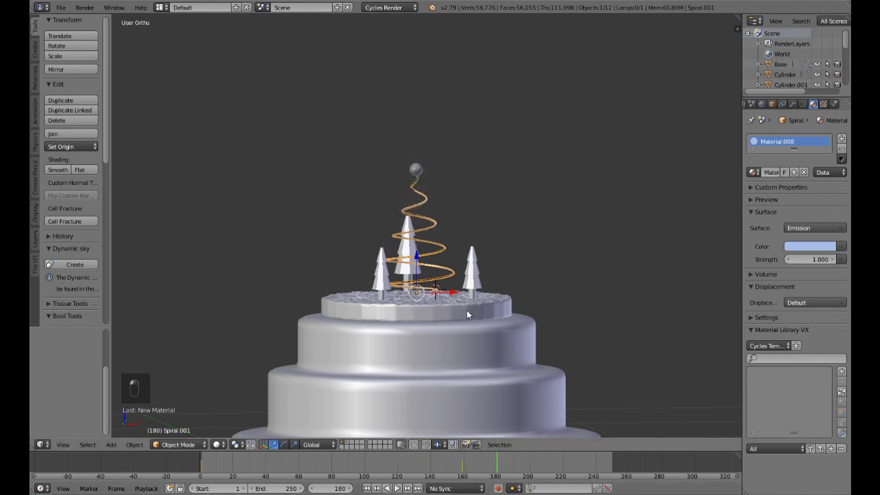
Step: Go to frame 172 and add a second particle system to the sphere at the tip of the spiral
{"action": "right_click", "coordinate": [420, 169]}
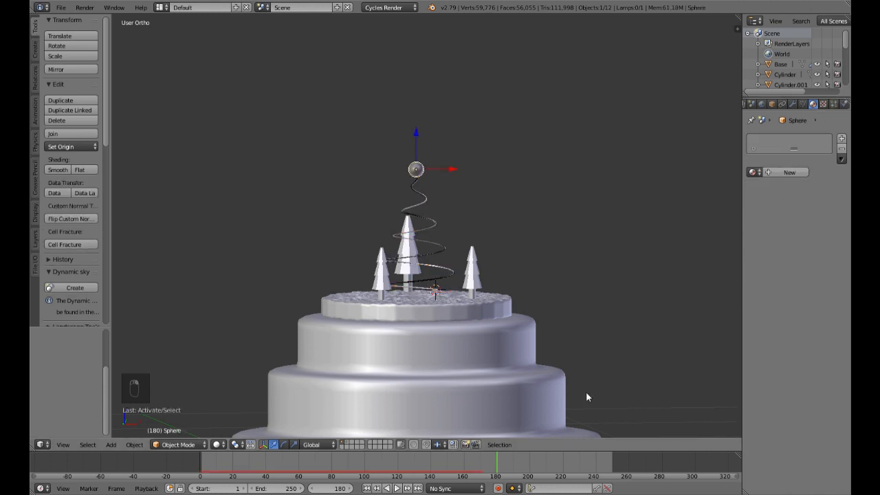
{"action": "left_click", "coordinate": [485, 466]}
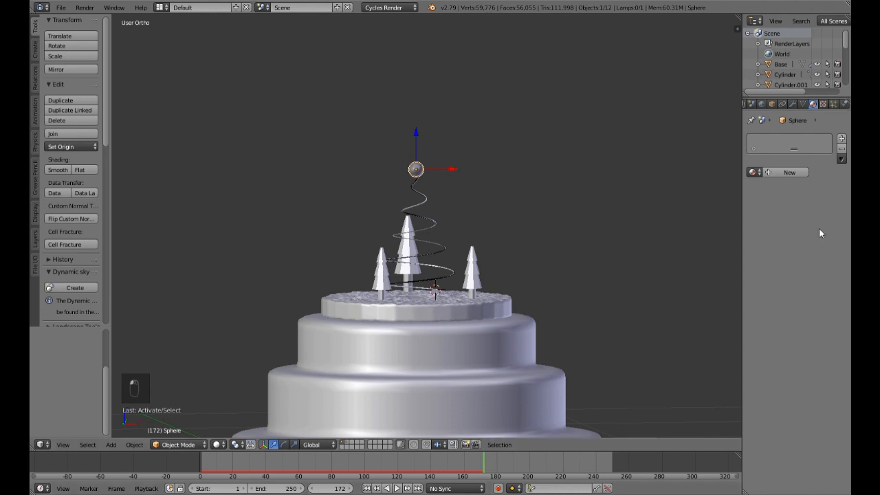
{"action": "left_click", "coordinate": [834, 104]}
{"action": "scroll", "coordinate": [791, 220], "scroll_direction": "down", "scroll_amount": 3}
{"action": "scroll", "coordinate": [791, 220], "scroll_direction": "up", "scroll_amount": 4}
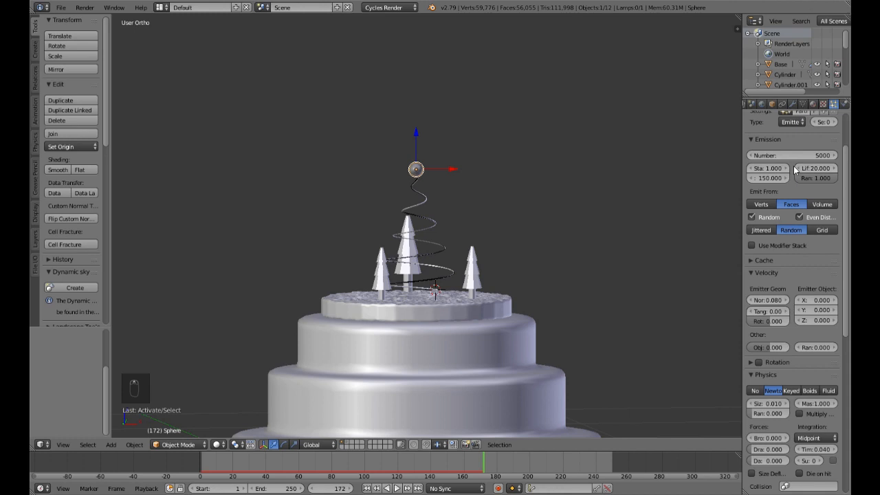
{"action": "scroll", "coordinate": [807, 143], "scroll_direction": "up", "scroll_amount": 2}
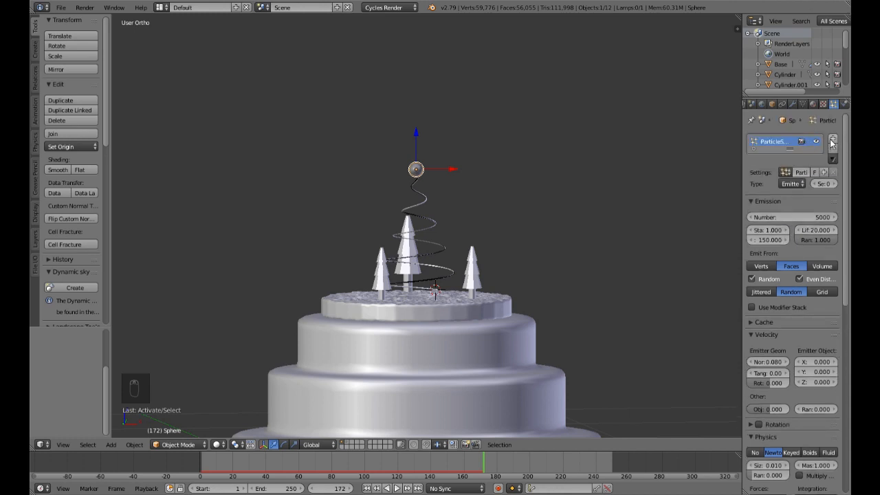
{"action": "left_click", "coordinate": [833, 140]}
{"action": "scroll", "coordinate": [429, 199], "scroll_direction": "up", "scroll_amount": 5}
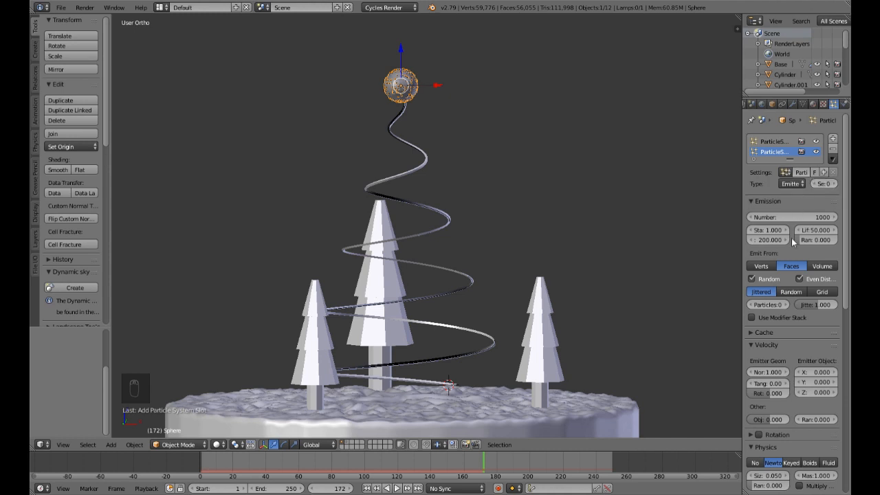
Step: Configure the new particle system's emission with 500 particles, a lifetime of 10, start frame 172 and lifetime randomness 1
{"action": "left_click", "coordinate": [802, 218]}
{"action": "type", "text": "500"}
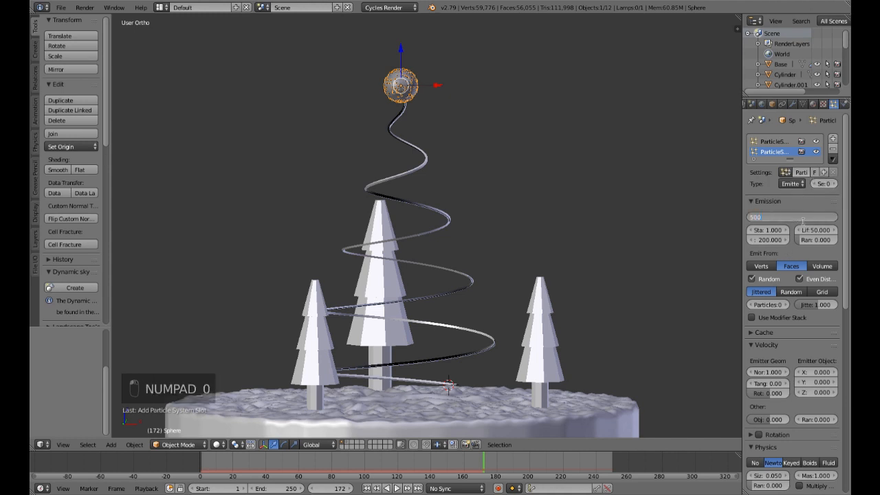
{"action": "key", "text": "Return"}
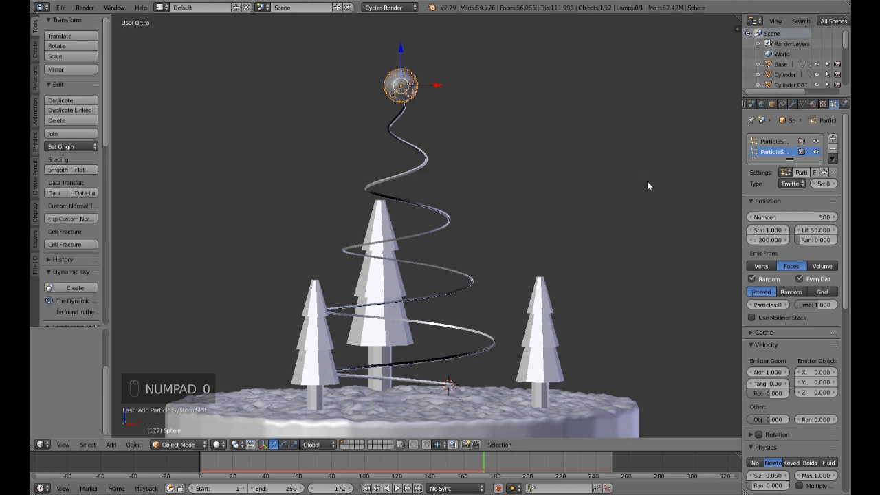
{"action": "left_click", "coordinate": [814, 234]}
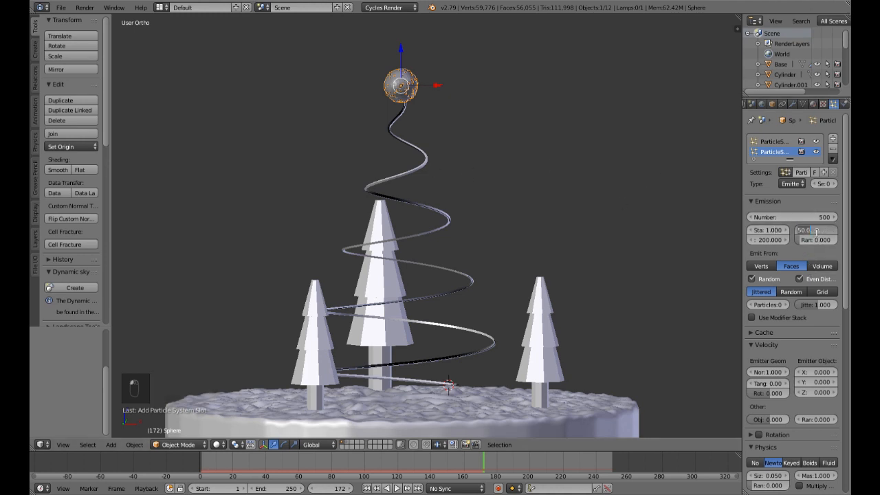
{"action": "type", "text": "10"}
{"action": "key", "text": "Return"}
{"action": "left_click", "coordinate": [770, 231]}
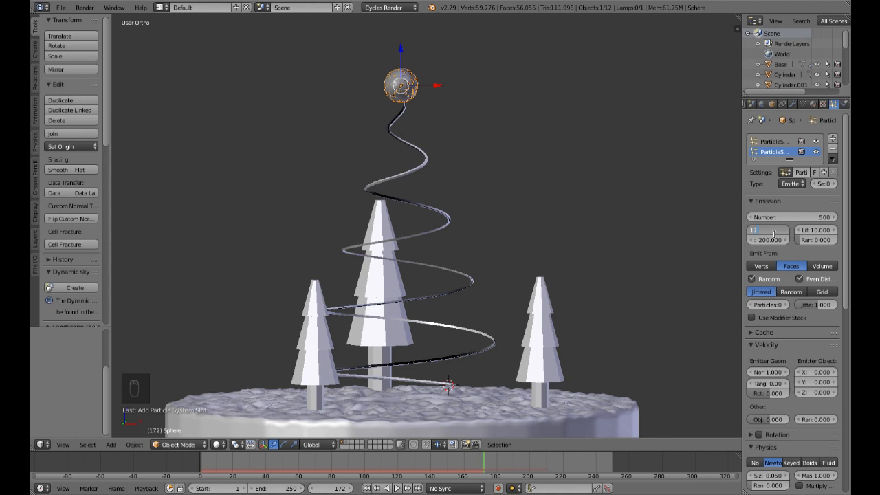
{"action": "type", "text": "172"}
{"action": "key", "text": "Return"}
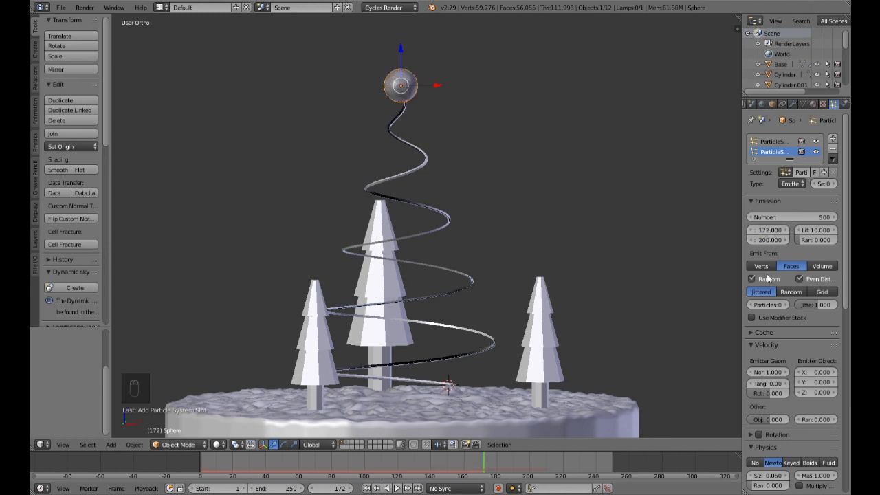
{"action": "left_click_drag", "start_coordinate": [815, 240], "coordinate": [836, 240]}
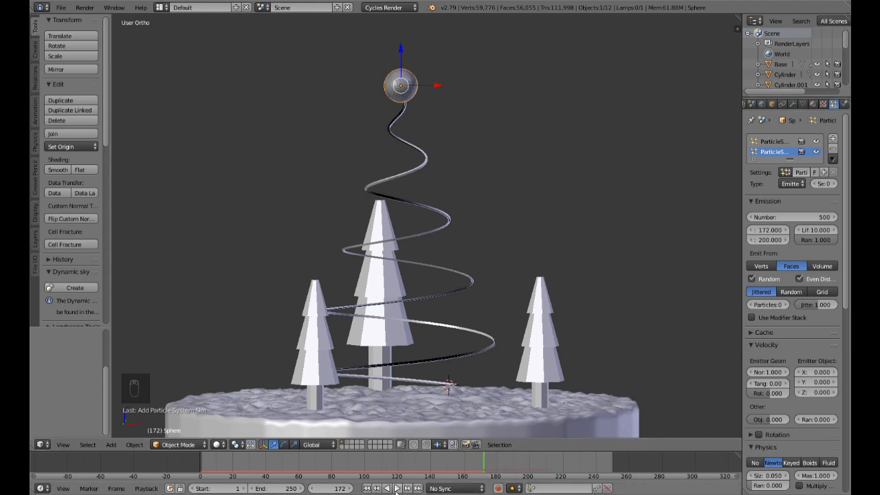
Step: Play the new particle burst from frame 172, stopping at frame 191
{"action": "left_click", "coordinate": [396, 489]}
{"action": "scroll", "coordinate": [438, 192], "scroll_direction": "down", "scroll_amount": 4}
{"action": "middle_click_drag", "start_coordinate": [438, 195], "coordinate": [484, 198]}
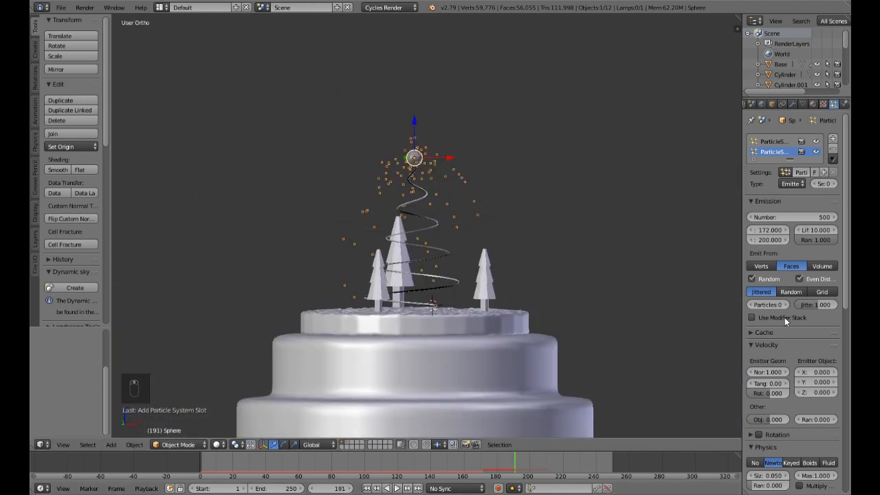
Step: Set the burst particles' normal emission velocity to 0.1 and replay the burst, stopping at frame 190
{"action": "scroll", "coordinate": [784, 317], "scroll_direction": "down", "scroll_amount": 5}
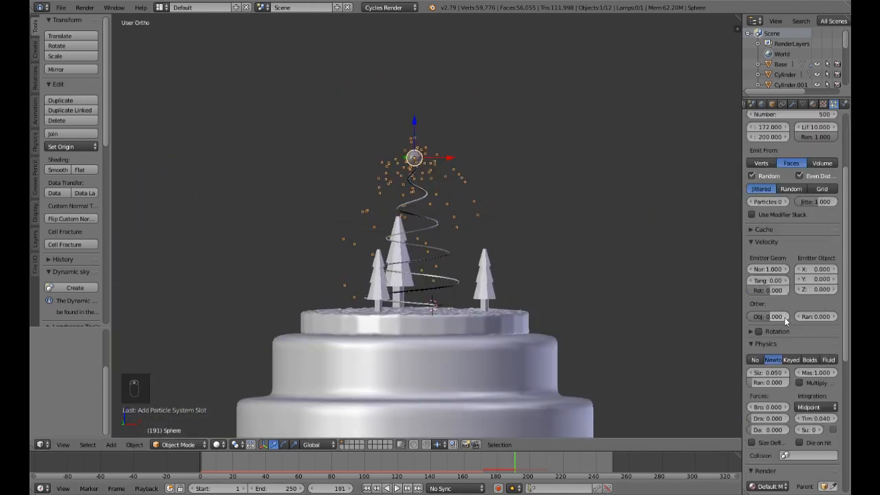
{"action": "left_click", "coordinate": [769, 273]}
{"action": "type", "text": "0.1"}
{"action": "key", "text": "Return"}
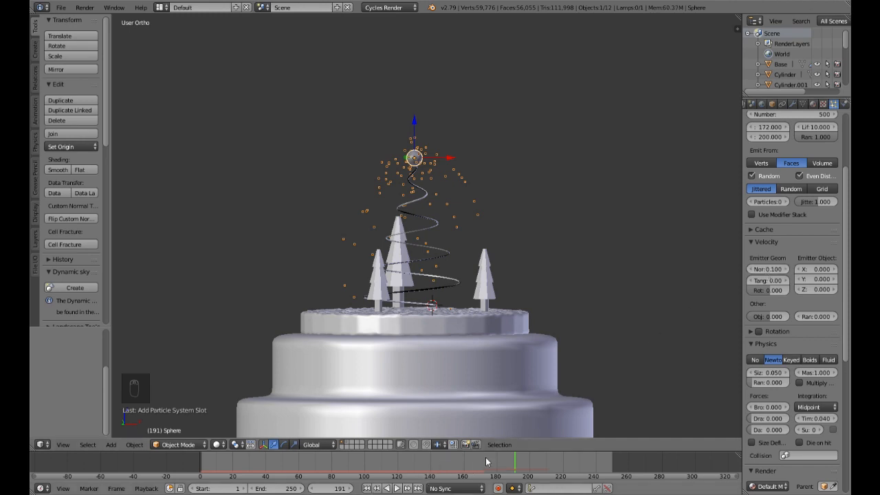
{"action": "left_click", "coordinate": [396, 488]}
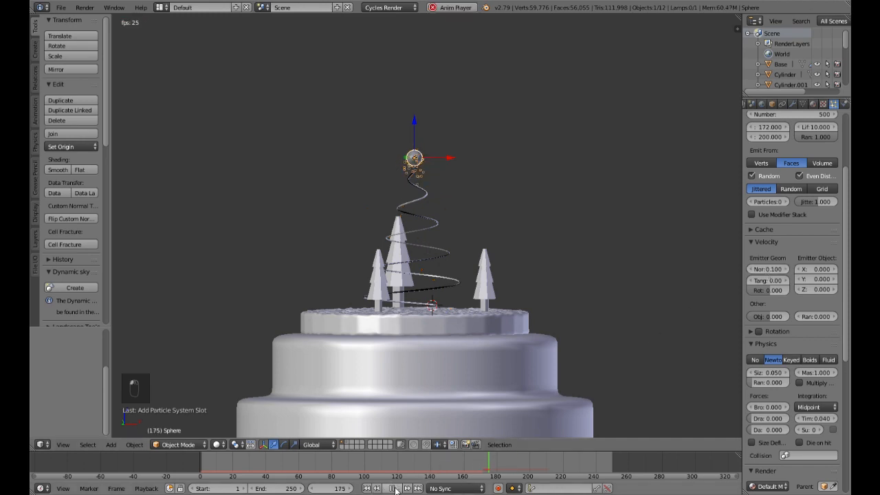
{"action": "left_click", "coordinate": [394, 488]}
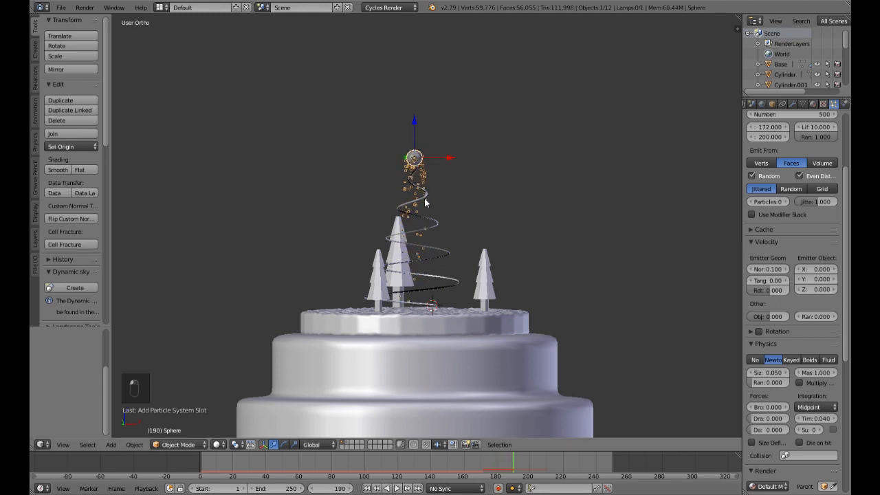
{"action": "middle_click_drag", "start_coordinate": [463, 220], "coordinate": [463, 224]}
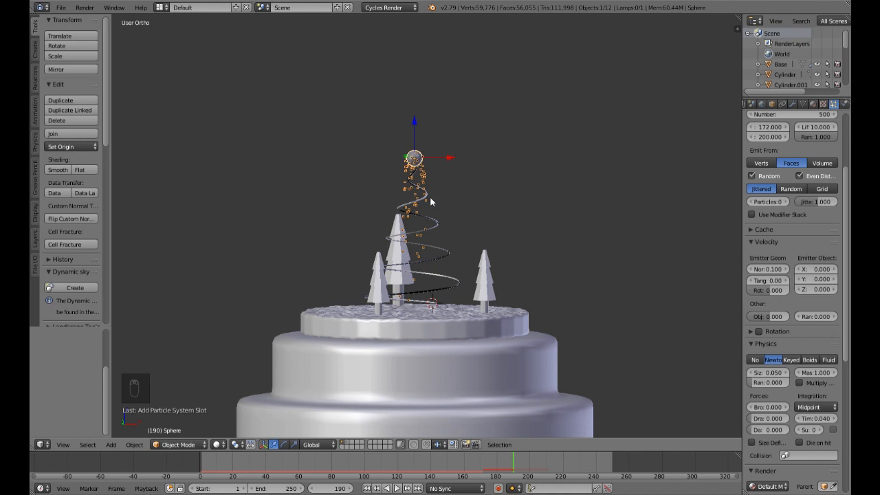
Step: Set the gravity field weight of the burst particle system to 0.01
{"action": "scroll", "coordinate": [782, 375], "scroll_direction": "down", "scroll_amount": 10}
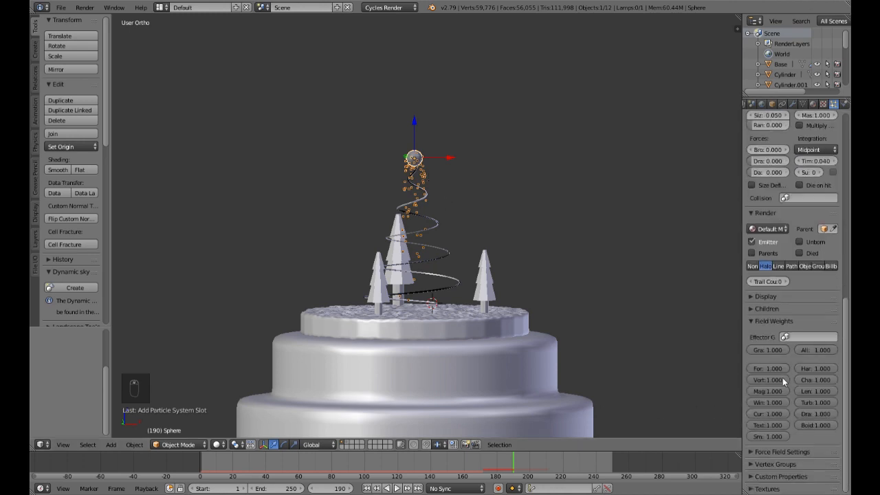
{"action": "left_click", "coordinate": [778, 351]}
{"action": "type", "text": ".01"}
{"action": "key", "text": "Return"}
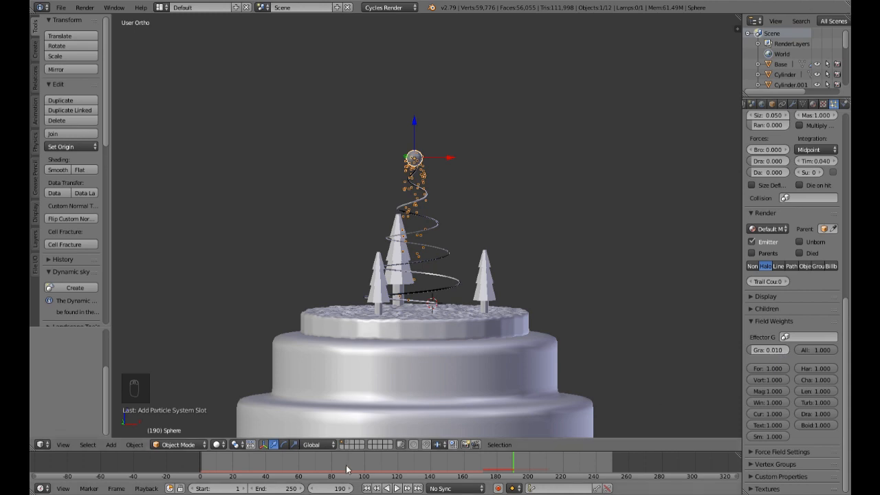
Step: Replay the particle burst from frame 165 and inspect it at frame 198
{"action": "left_click", "coordinate": [472, 467]}
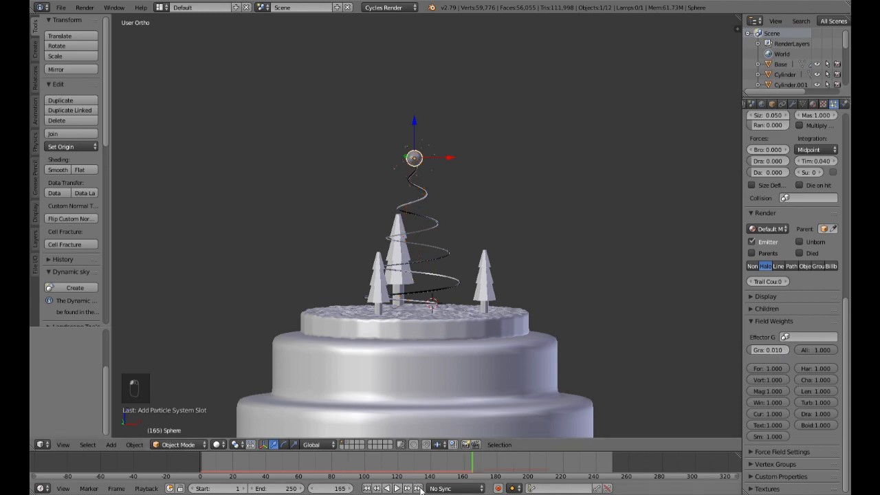
{"action": "left_click", "coordinate": [398, 489]}
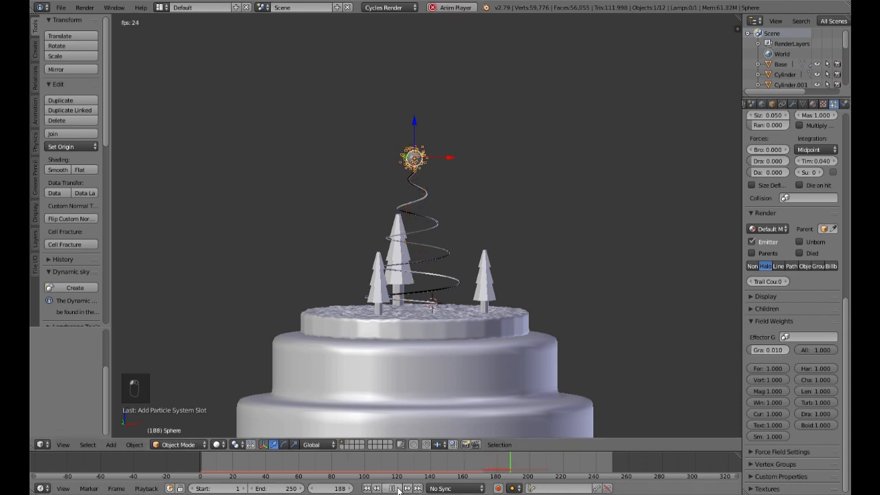
{"action": "left_click", "coordinate": [397, 488]}
{"action": "scroll", "coordinate": [426, 210], "scroll_direction": "up", "scroll_amount": 4}
{"action": "scroll", "coordinate": [424, 137], "scroll_direction": "down", "scroll_amount": 2}
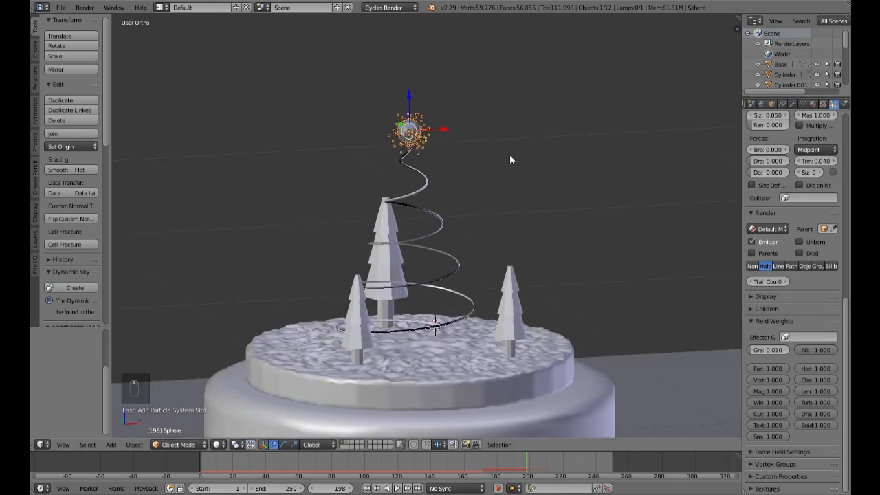
Step: Set the burst particles' normal emission velocity to 0.5
{"action": "scroll", "coordinate": [806, 218], "scroll_direction": "up", "scroll_amount": 6}
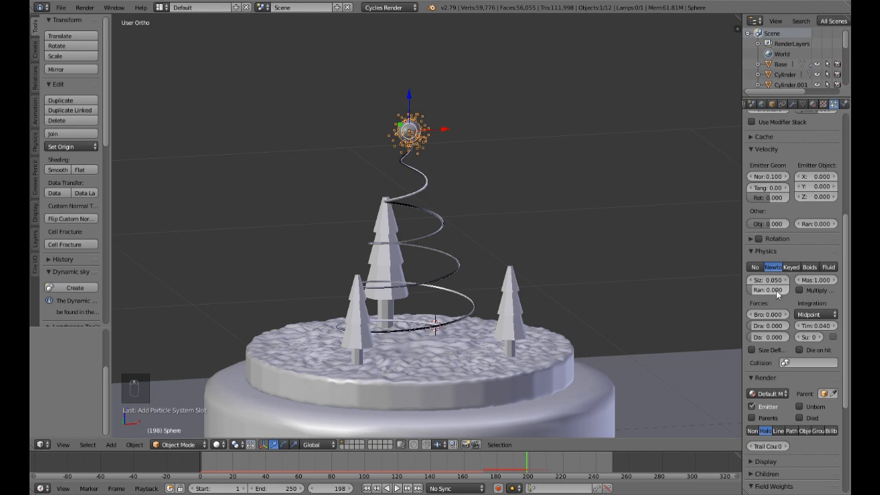
{"action": "scroll", "coordinate": [752, 296], "scroll_direction": "up", "scroll_amount": 3}
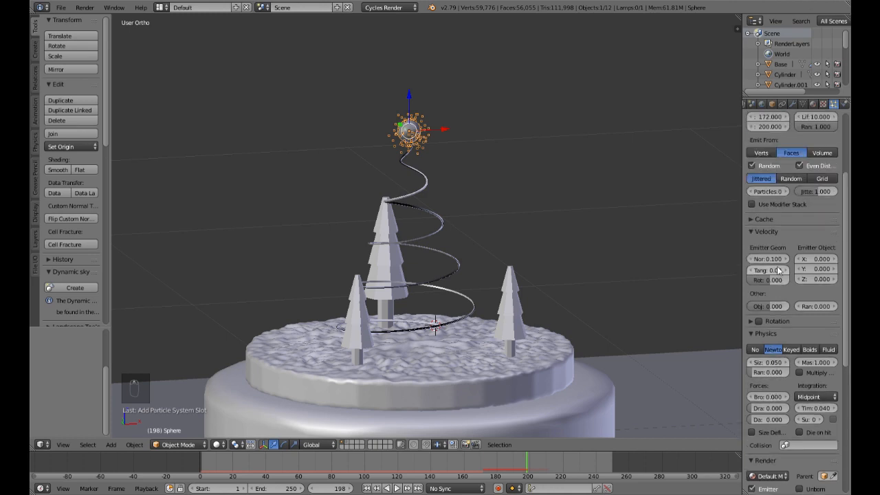
{"action": "left_click", "coordinate": [768, 262]}
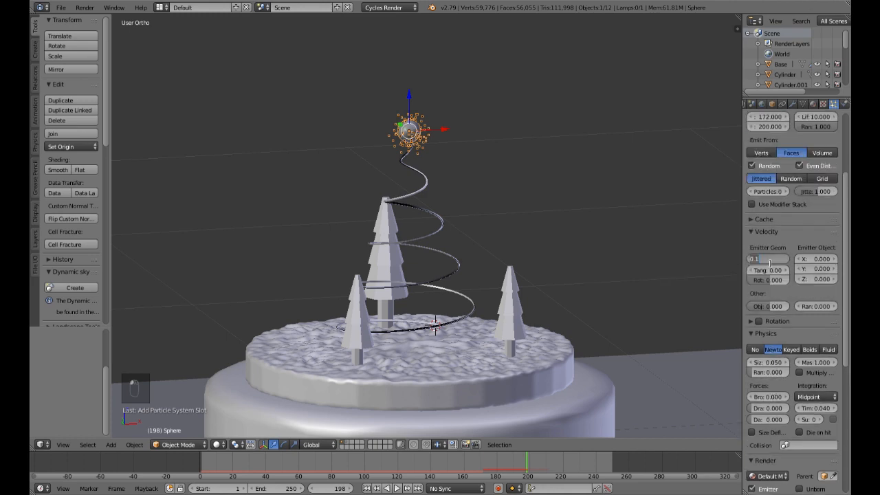
{"action": "type", "text": "0.5"}
{"action": "key", "text": "Return"}
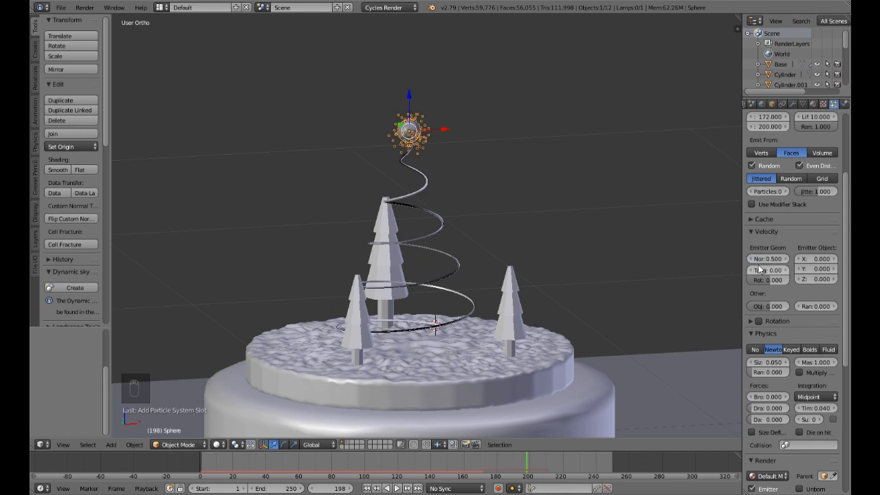
Step: Play the animation from the start, stopping at frame 218, and view the burst at frame 190
{"action": "left_click", "coordinate": [366, 488]}
{"action": "left_click", "coordinate": [396, 488]}
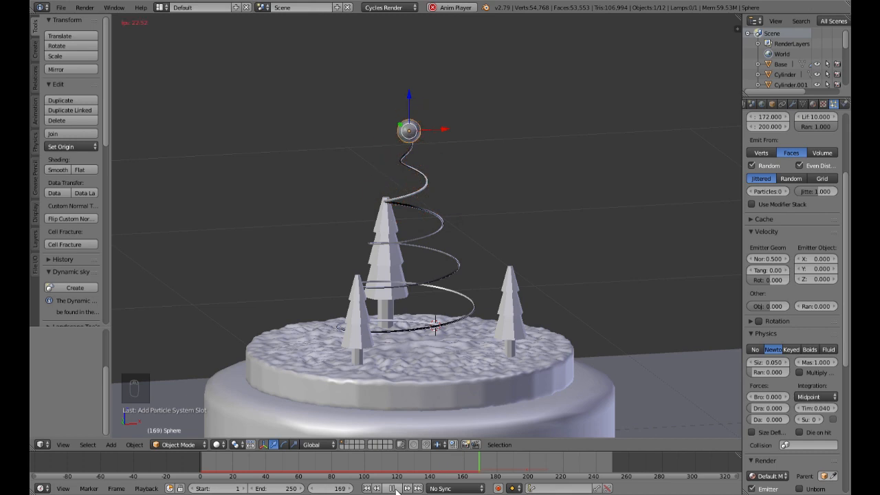
{"action": "left_click", "coordinate": [396, 489]}
{"action": "middle_click_drag", "start_coordinate": [531, 334], "coordinate": [539, 320]}
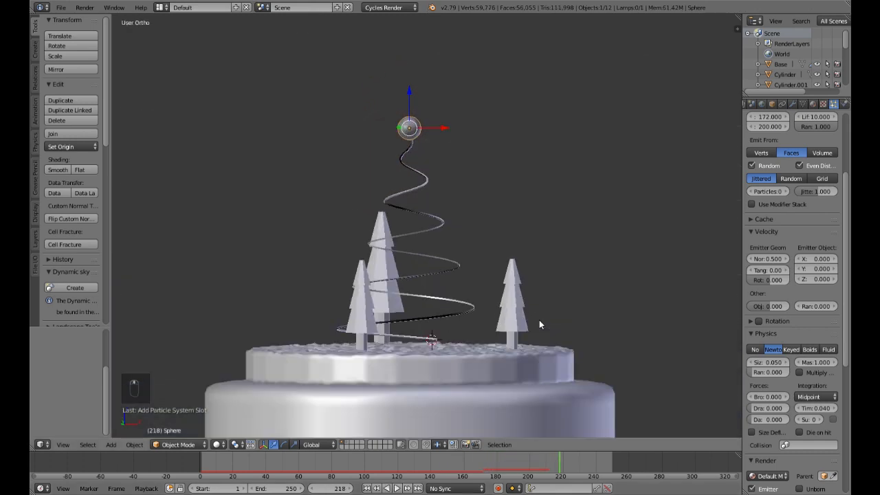
{"action": "left_click", "coordinate": [512, 468]}
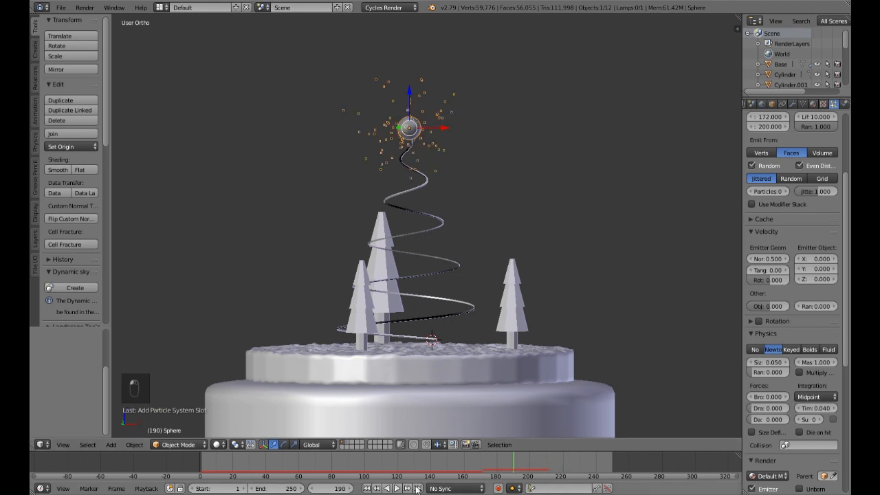
Step: Set the burst's particle number to 80 and replay it, stopping at frame 197
{"action": "scroll", "coordinate": [427, 193], "scroll_direction": "up", "scroll_amount": 3}
{"action": "scroll", "coordinate": [790, 192], "scroll_direction": "up", "scroll_amount": 3}
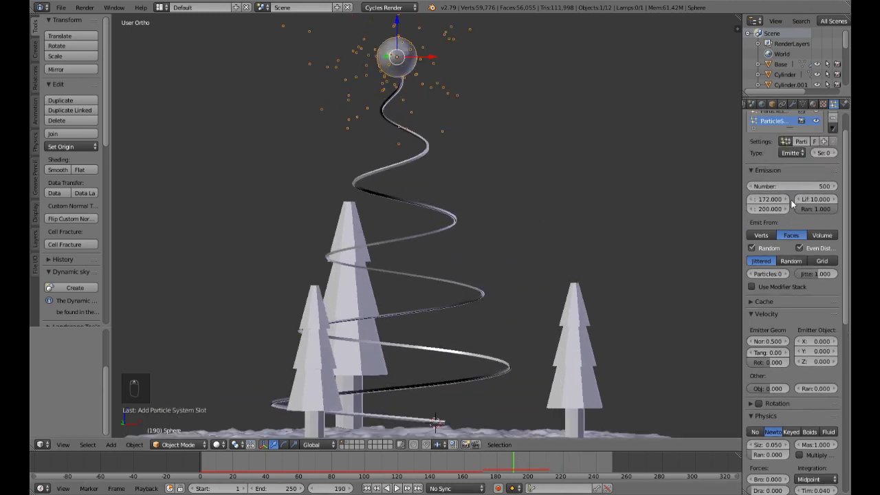
{"action": "scroll", "coordinate": [792, 202], "scroll_direction": "up", "scroll_amount": 2}
{"action": "left_click", "coordinate": [805, 217]}
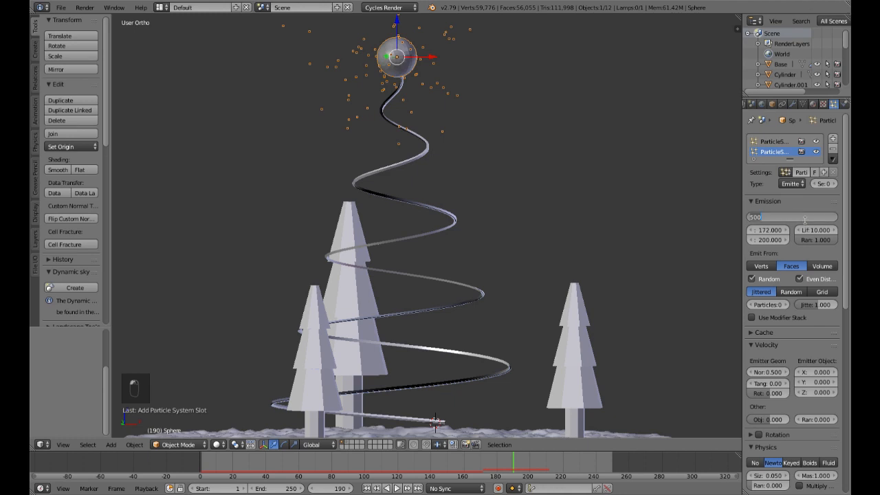
{"action": "type", "text": "80"}
{"action": "key", "text": "Return"}
{"action": "left_click", "coordinate": [386, 489]}
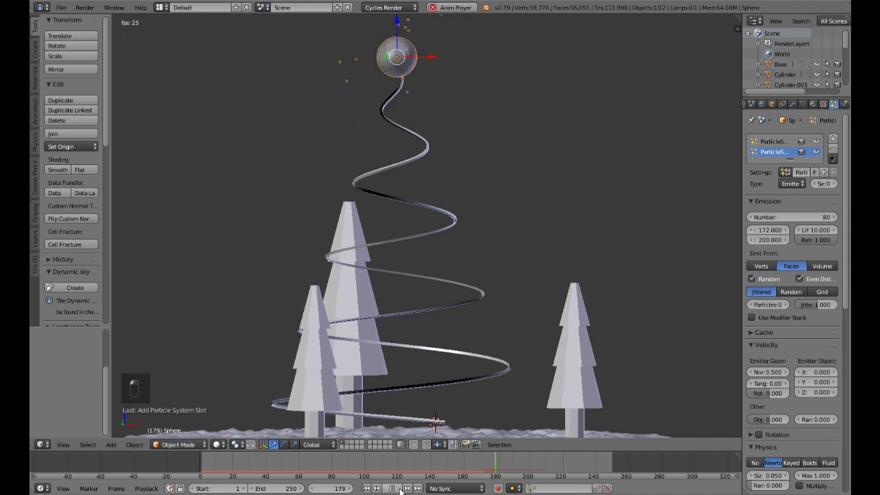
{"action": "left_click", "coordinate": [393, 488]}
{"action": "scroll", "coordinate": [451, 226], "scroll_direction": "down", "scroll_amount": 3}
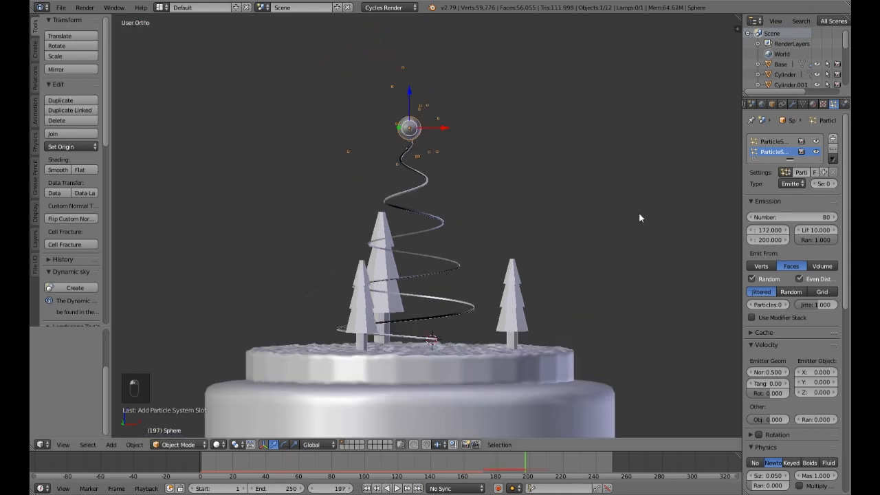
Step: Set the burst particles' lifetime to 5 and replay the burst from frame 169, stopping at frame 227
{"action": "left_click", "coordinate": [815, 230]}
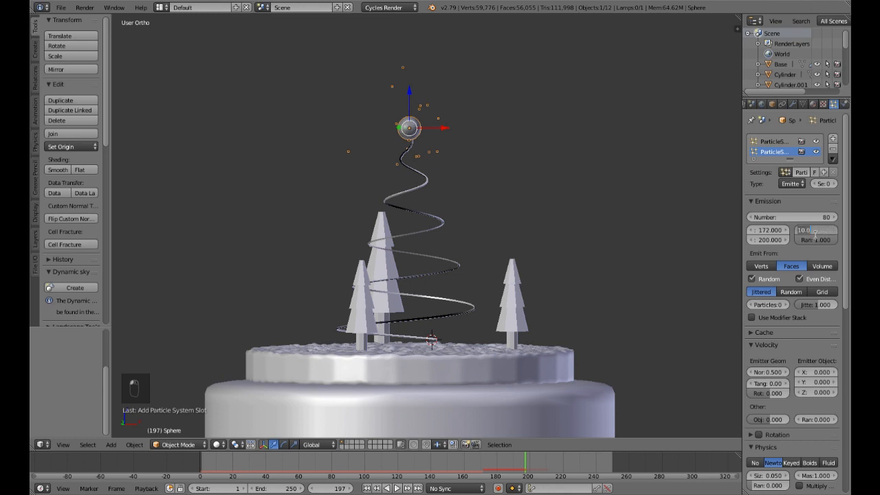
{"action": "type", "text": "5"}
{"action": "key", "text": "Return"}
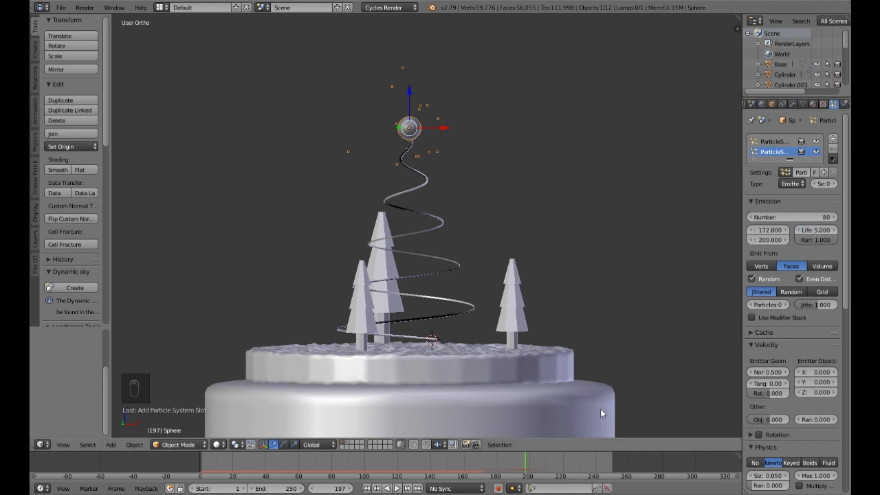
{"action": "left_click", "coordinate": [489, 458]}
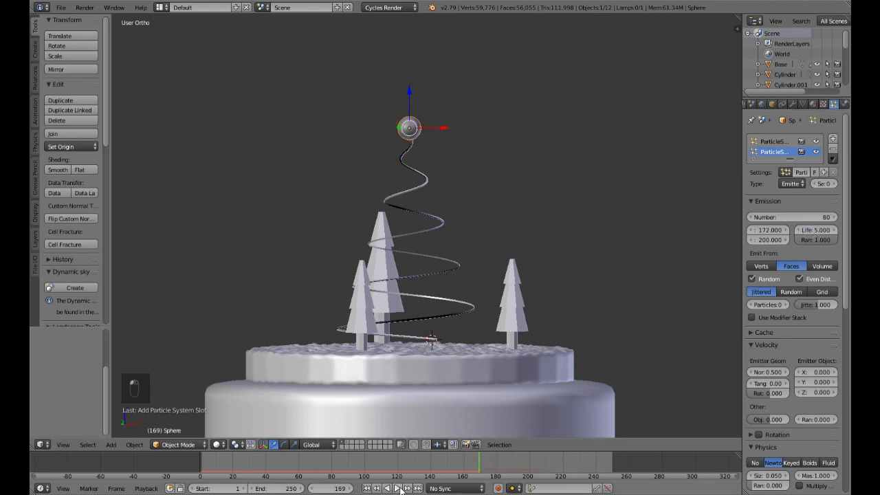
{"action": "left_click", "coordinate": [397, 488]}
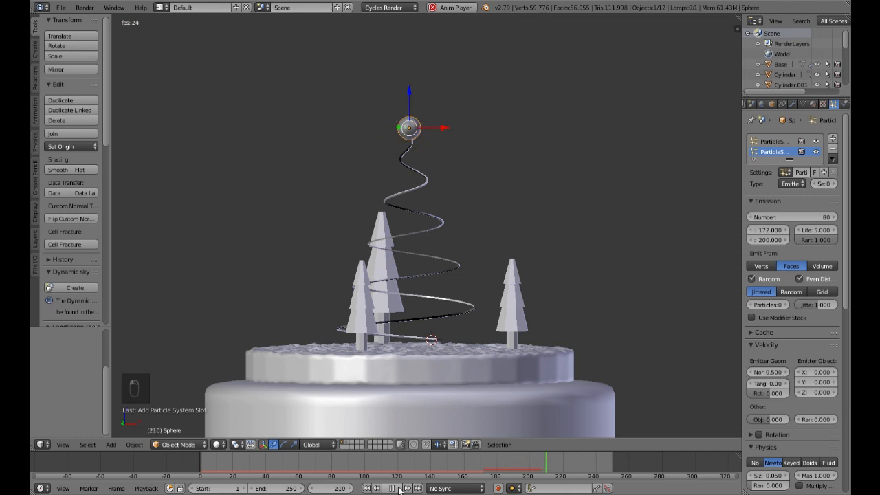
{"action": "left_click", "coordinate": [396, 488]}
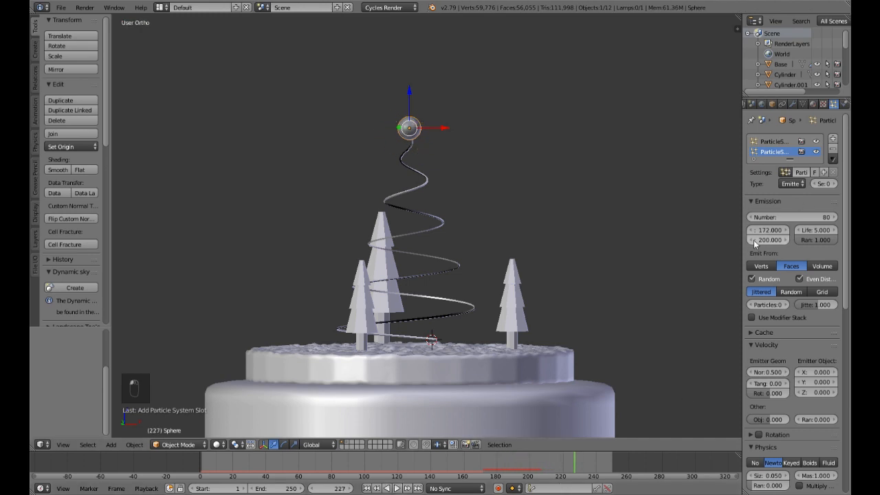
Step: Set the burst's particle number to 500 and replay it from frame 169, stopping at frame 199
{"action": "left_click", "coordinate": [792, 218]}
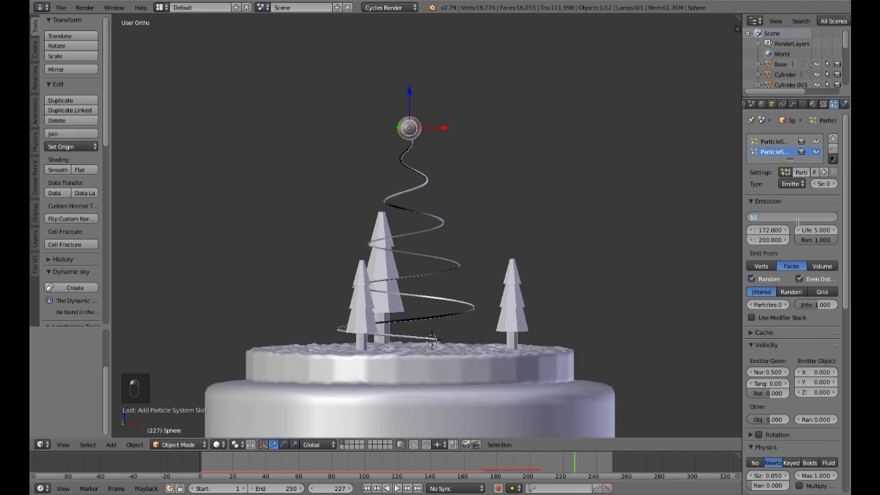
{"action": "type", "text": "500"}
{"action": "key", "text": "Return"}
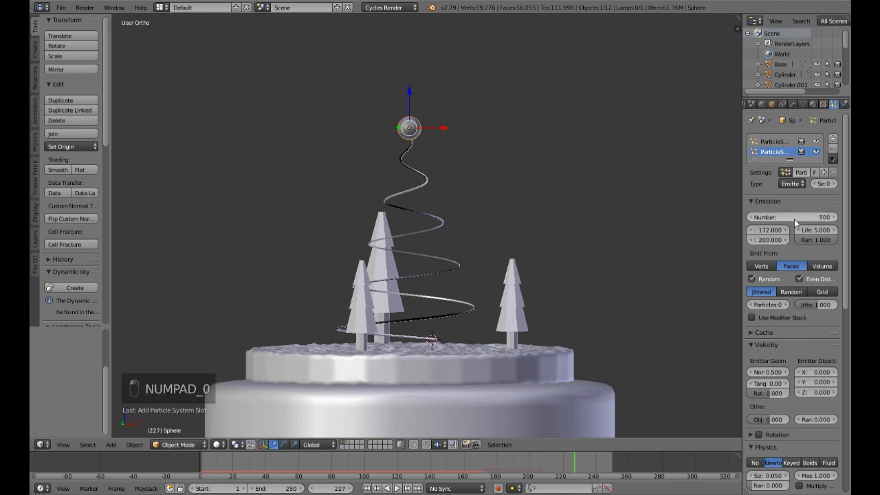
{"action": "left_click", "coordinate": [479, 462]}
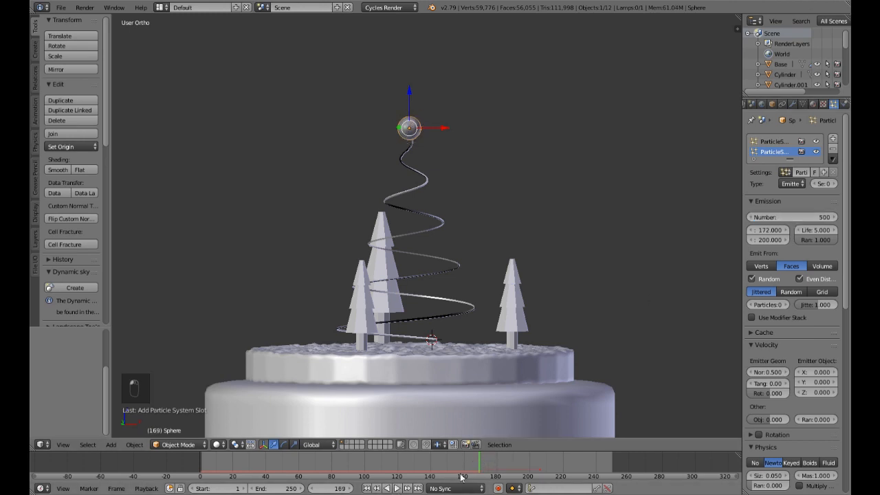
{"action": "left_click", "coordinate": [397, 488]}
{"action": "left_click", "coordinate": [397, 489]}
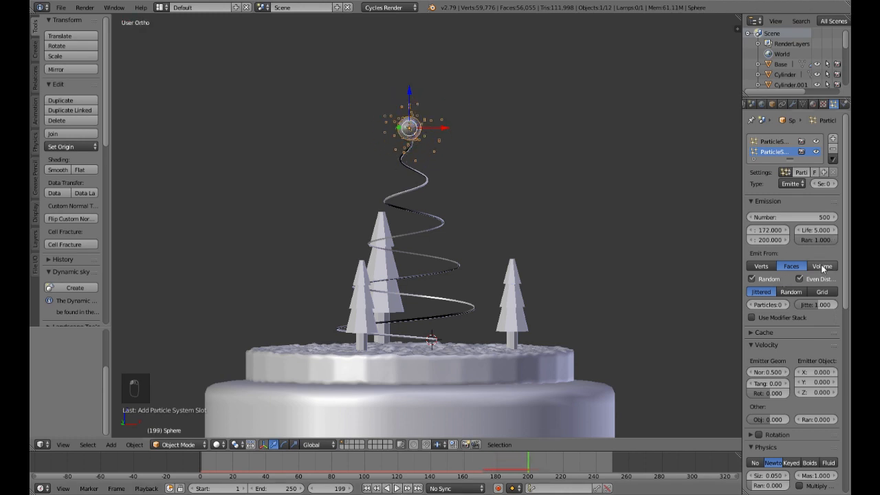
Step: Set the burst's emission distribution to Random and its Brownian force to 0.02
{"action": "left_click", "coordinate": [797, 293]}
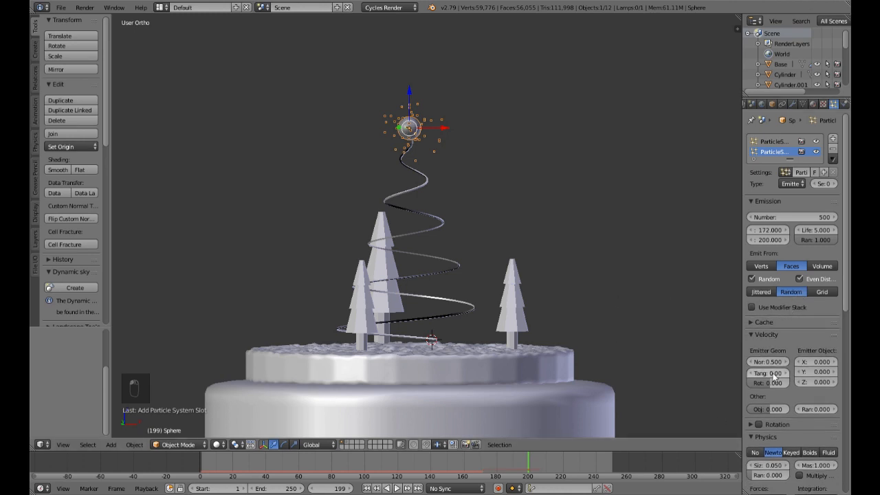
{"action": "scroll", "coordinate": [769, 392], "scroll_direction": "down", "scroll_amount": 3}
{"action": "scroll", "coordinate": [771, 410], "scroll_direction": "down", "scroll_amount": 2}
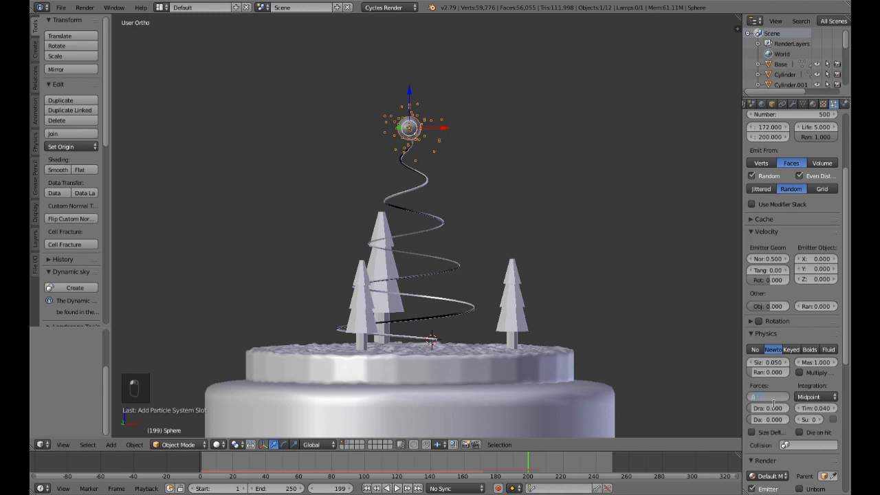
{"action": "scroll", "coordinate": [777, 382], "scroll_direction": "down", "scroll_amount": 4}
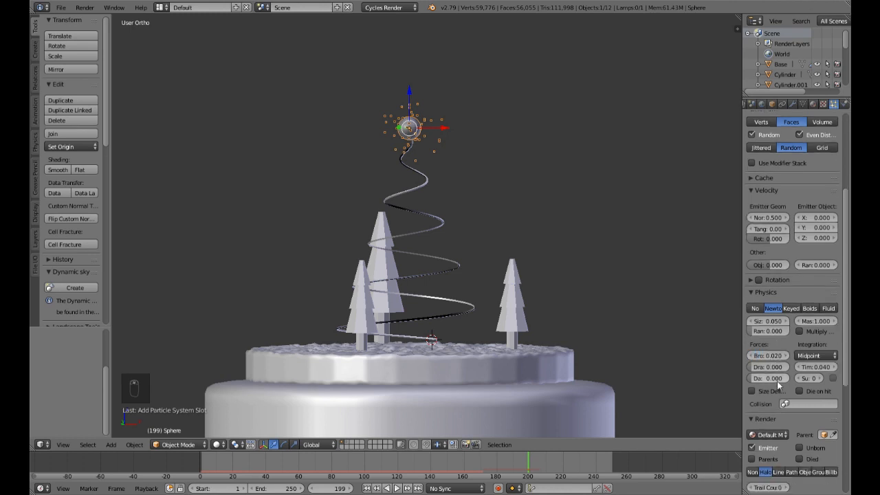
Step: Set the burst particles' normal emission velocity to 0.25 and replay from frame 169, stopping at frame 217
{"action": "scroll", "coordinate": [777, 382], "scroll_direction": "up", "scroll_amount": 5}
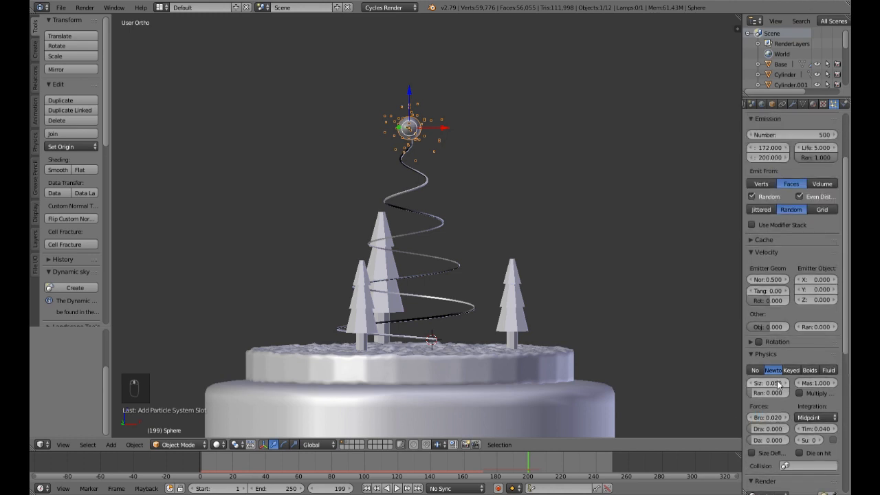
{"action": "left_click", "coordinate": [772, 283]}
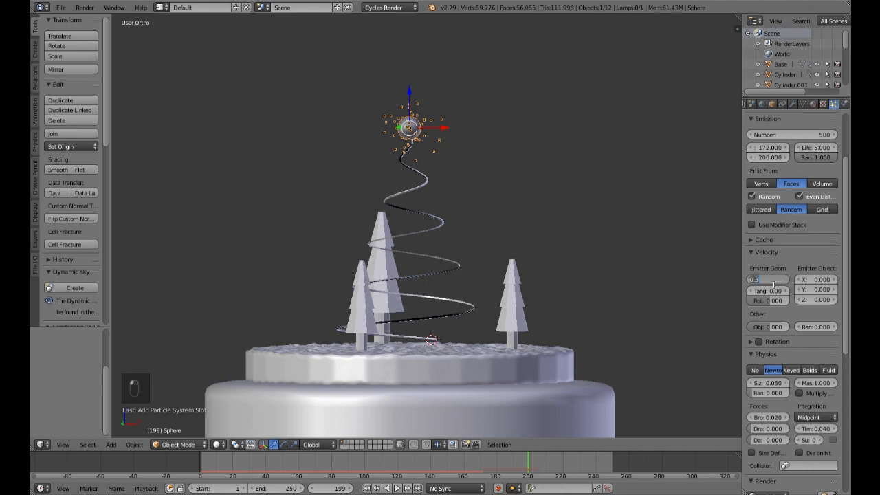
{"action": "key", "text": "Return"}
{"action": "left_click", "coordinate": [479, 464]}
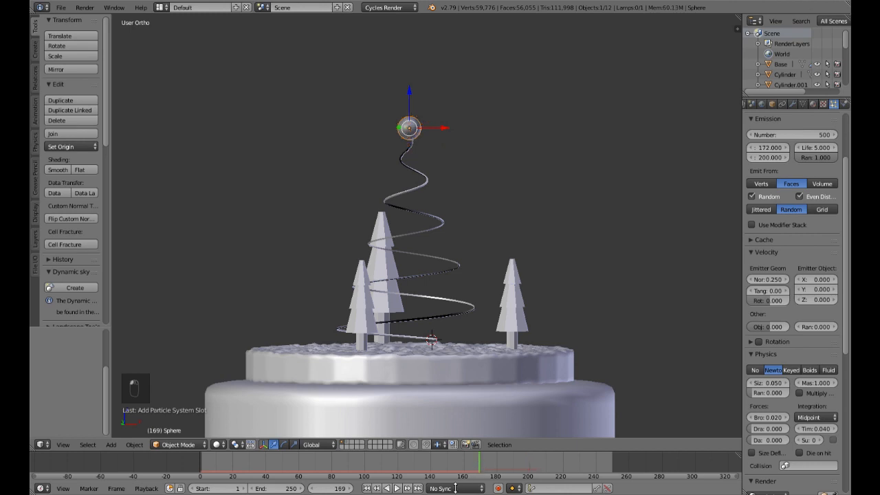
{"action": "left_click", "coordinate": [396, 489]}
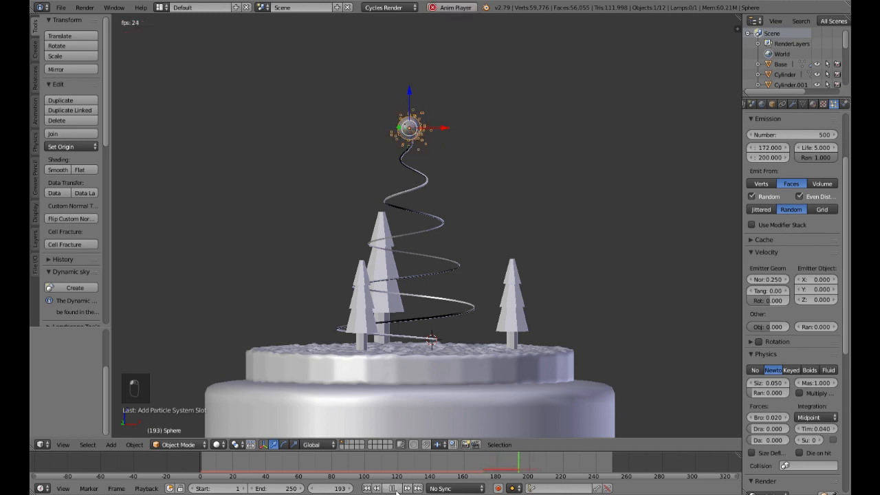
{"action": "left_click", "coordinate": [393, 489]}
Step: Set the burst's emission end frame to 180 and replay it, stopping at frame 194
{"action": "scroll", "coordinate": [792, 236], "scroll_direction": "up", "scroll_amount": 4}
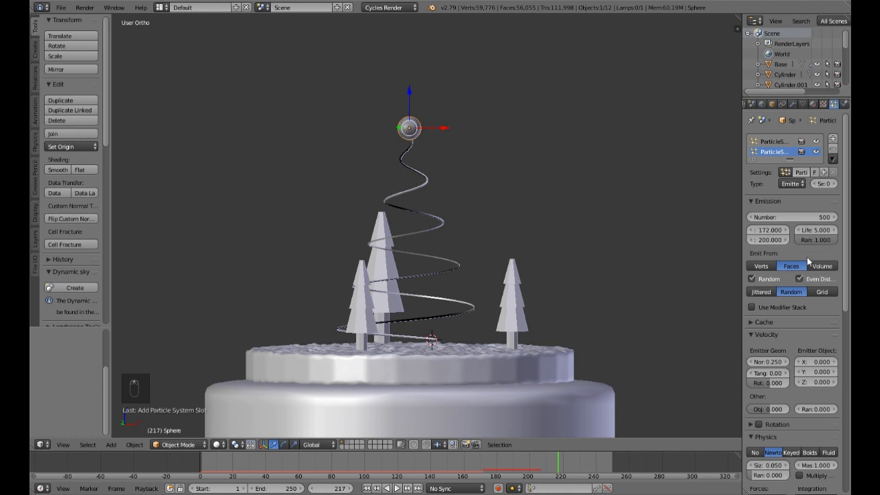
{"action": "left_click", "coordinate": [763, 242]}
{"action": "type", "text": "180"}
{"action": "key", "text": "Return"}
{"action": "left_click", "coordinate": [477, 460]}
{"action": "left_click", "coordinate": [396, 488]}
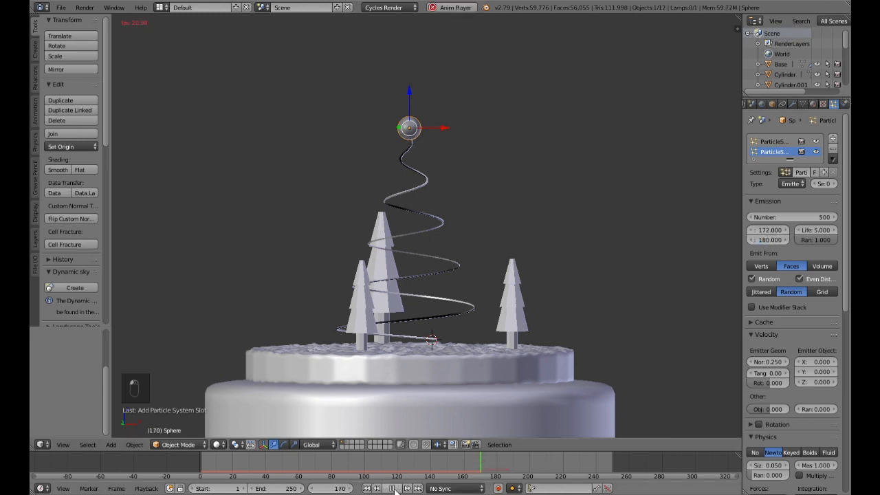
{"action": "left_click", "coordinate": [393, 488]}
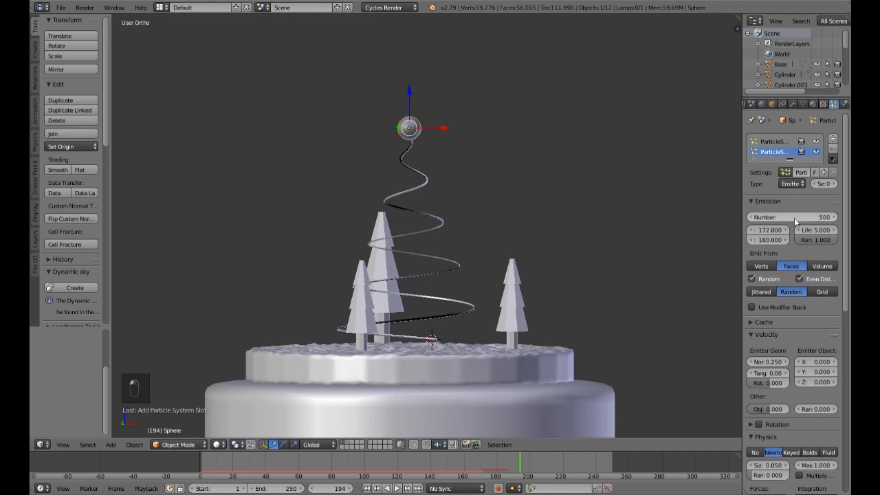
Step: Set the burst's emission end frame to 185
{"action": "left_click", "coordinate": [763, 239]}
{"action": "type", "text": "185"}
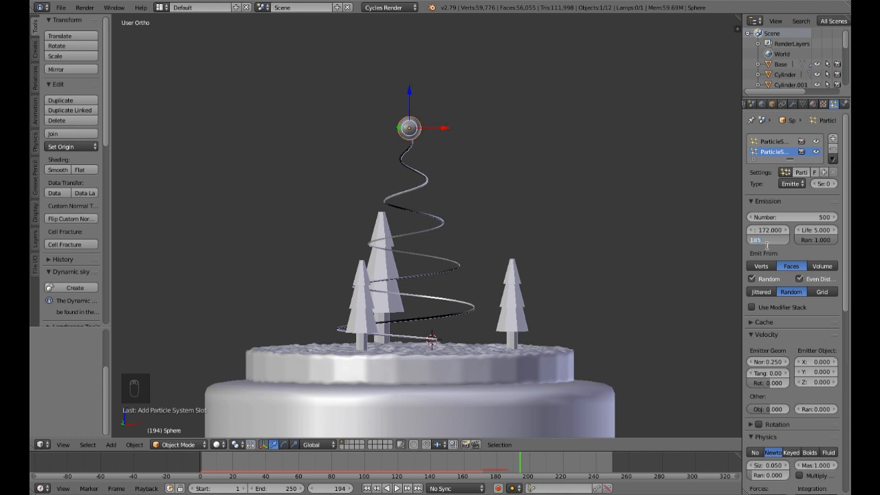
{"action": "key", "text": "Return"}
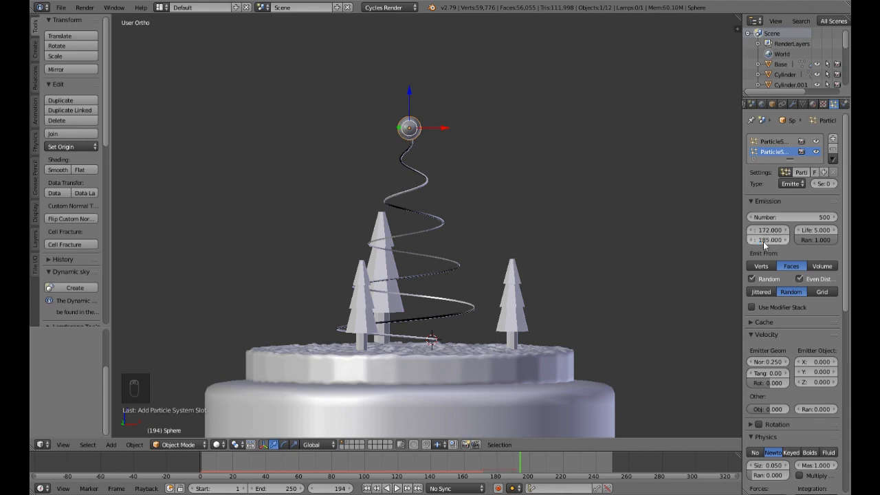
Step: Try a burst particle lifetime of 1 and replay the animation from frame 169, stopping at frame 195
{"action": "left_click", "coordinate": [817, 234]}
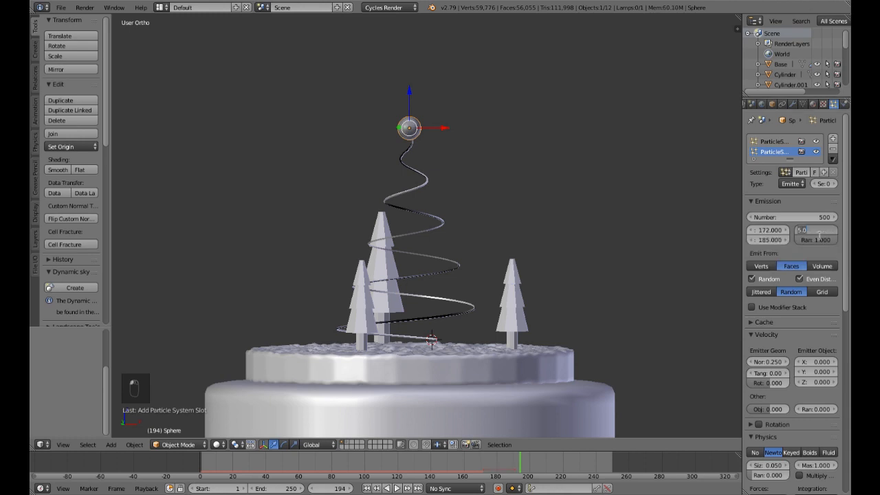
{"action": "key", "text": "Return"}
{"action": "left_click", "coordinate": [479, 468]}
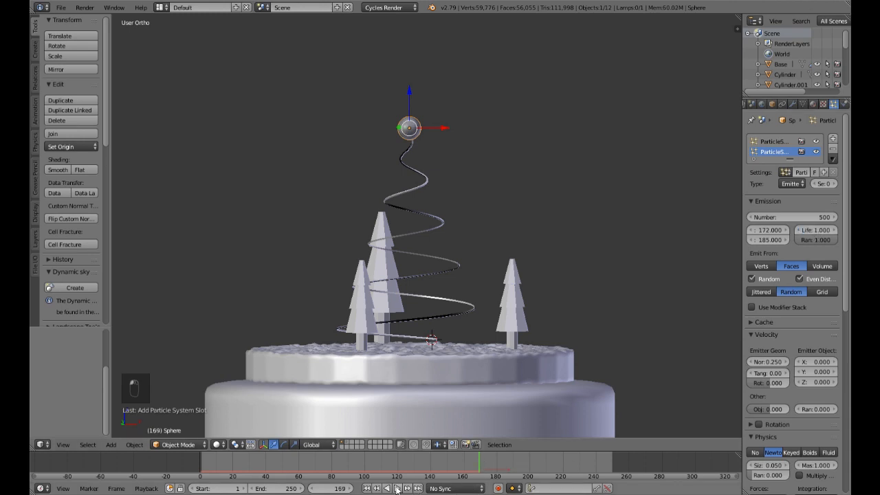
{"action": "left_click", "coordinate": [477, 461]}
{"action": "left_click", "coordinate": [450, 463]}
{"action": "left_click", "coordinate": [397, 488]}
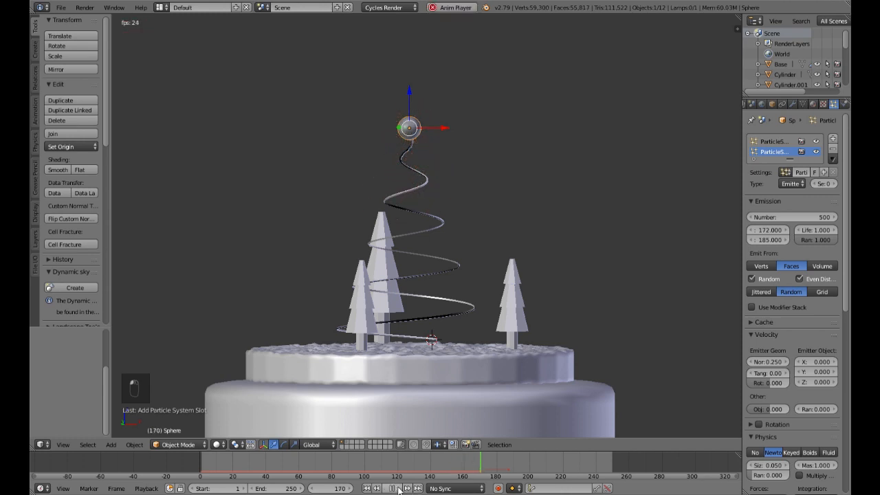
{"action": "left_click", "coordinate": [397, 488]}
Step: Set the burst particles' lifetime to 10 and replay the animation from frame 165, stopping at frame 201
{"action": "left_click", "coordinate": [816, 231]}
{"action": "key", "text": "Return"}
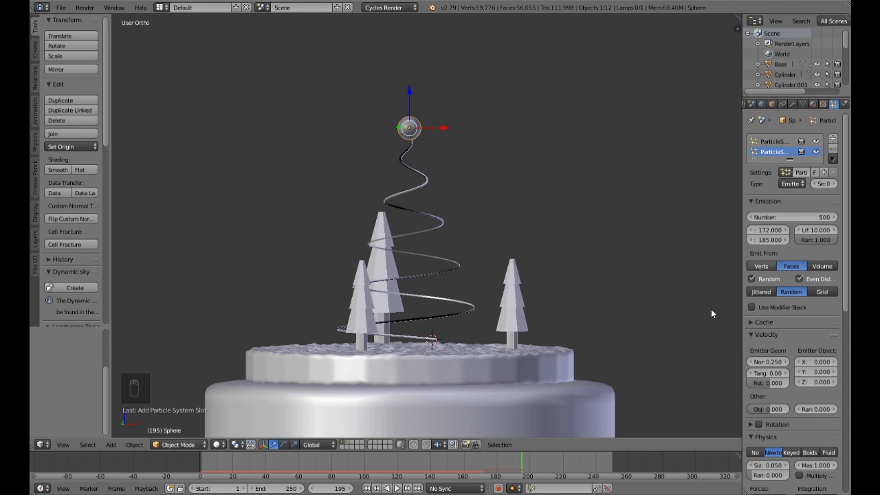
{"action": "left_click", "coordinate": [472, 467]}
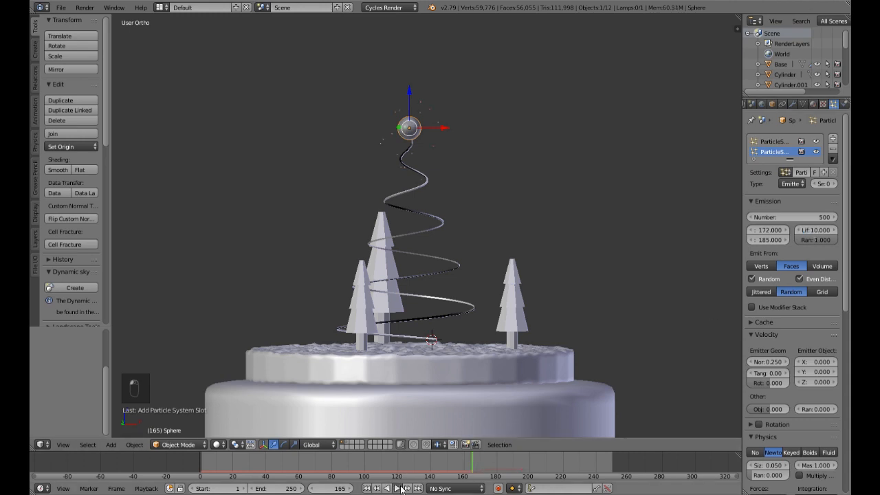
{"action": "left_click", "coordinate": [401, 488]}
{"action": "left_click", "coordinate": [397, 488]}
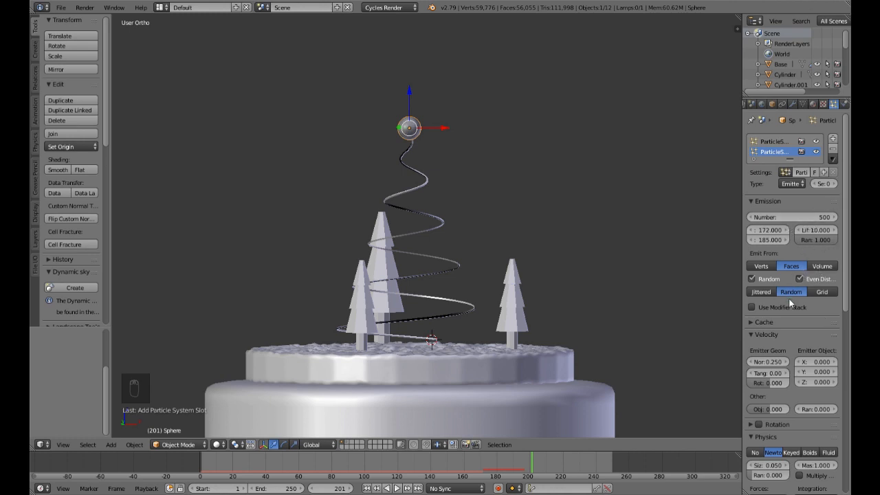
Step: Turn off Even Distribution for the burst's emission and replay it from frame 172, stopping at frame 196
{"action": "scroll", "coordinate": [794, 307], "scroll_direction": "down", "scroll_amount": 1}
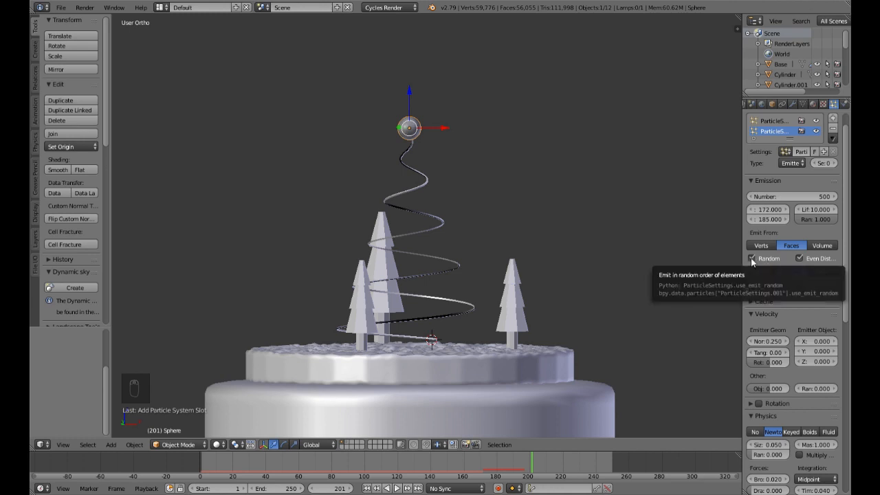
{"action": "left_click", "coordinate": [803, 262]}
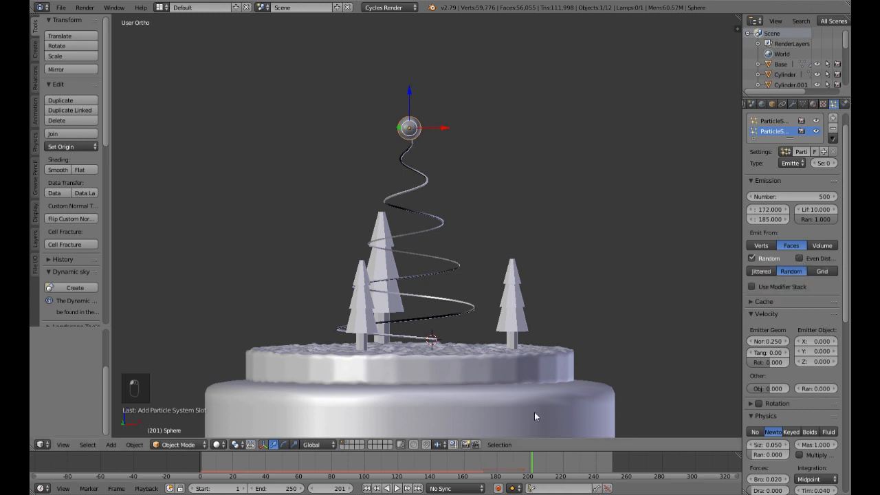
{"action": "left_click", "coordinate": [483, 459]}
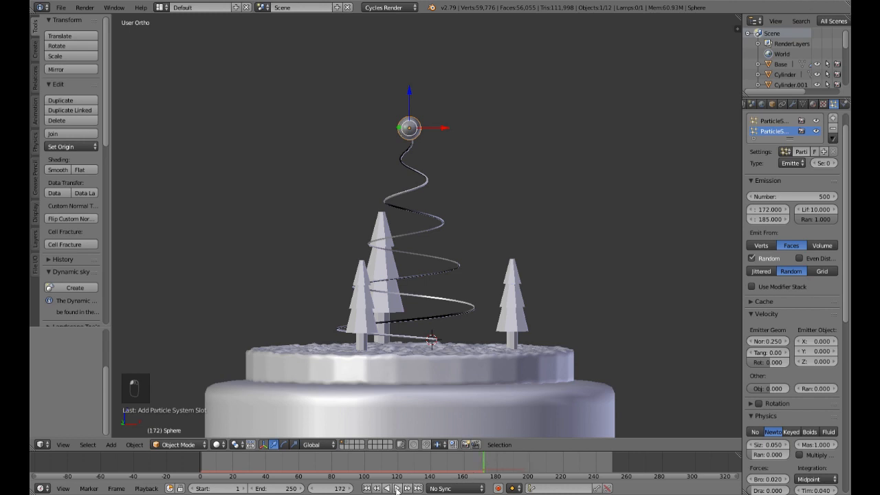
{"action": "left_click", "coordinate": [393, 488]}
{"action": "left_click", "coordinate": [393, 488]}
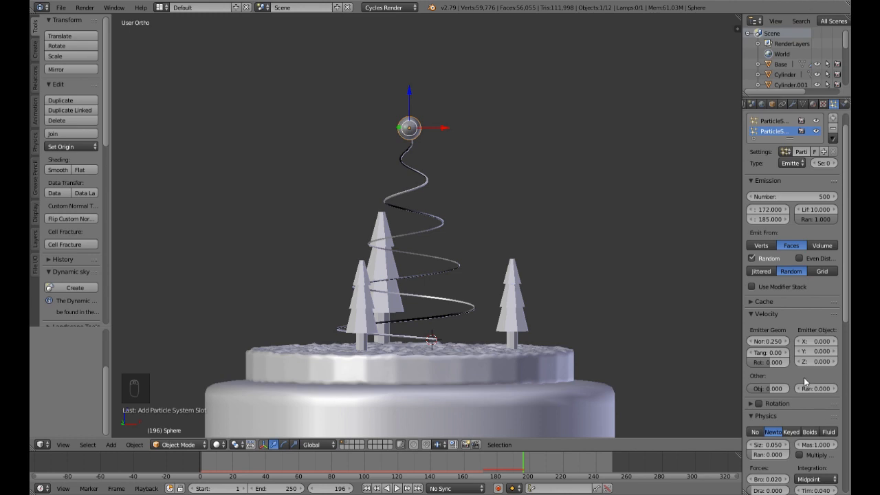
Step: Render the burst particles as Object instances, using Sparks 2 as the duplicated object
{"action": "scroll", "coordinate": [800, 386], "scroll_direction": "down", "scroll_amount": 3}
{"action": "scroll", "coordinate": [799, 386], "scroll_direction": "down", "scroll_amount": 3}
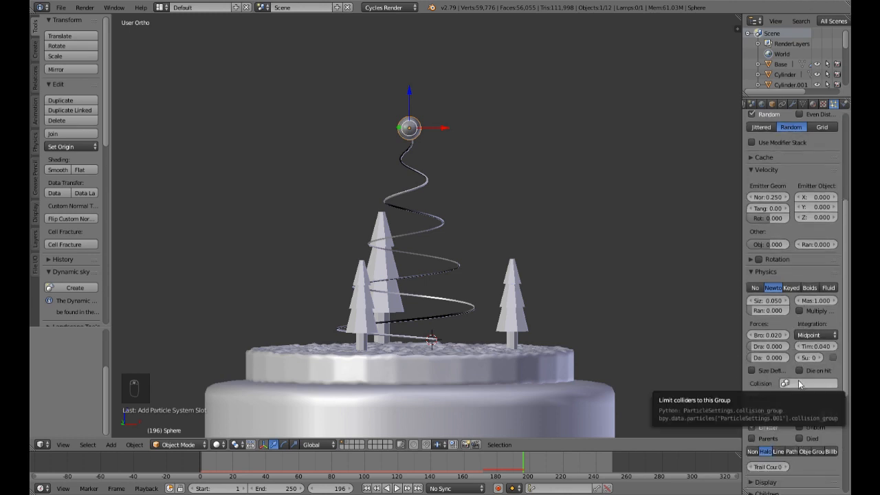
{"action": "scroll", "coordinate": [799, 385], "scroll_direction": "down", "scroll_amount": 6}
{"action": "scroll", "coordinate": [800, 386], "scroll_direction": "up", "scroll_amount": 5}
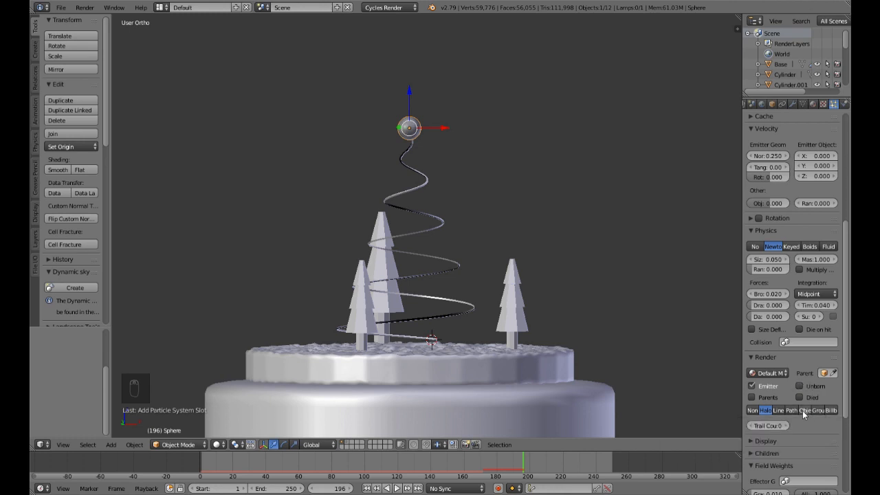
{"action": "left_click", "coordinate": [802, 410]}
{"action": "left_click", "coordinate": [791, 425]}
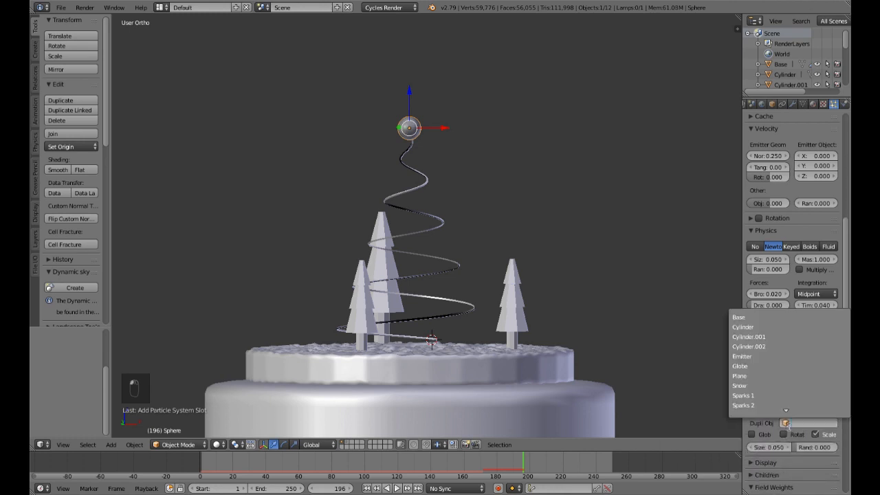
{"action": "left_click", "coordinate": [765, 405]}
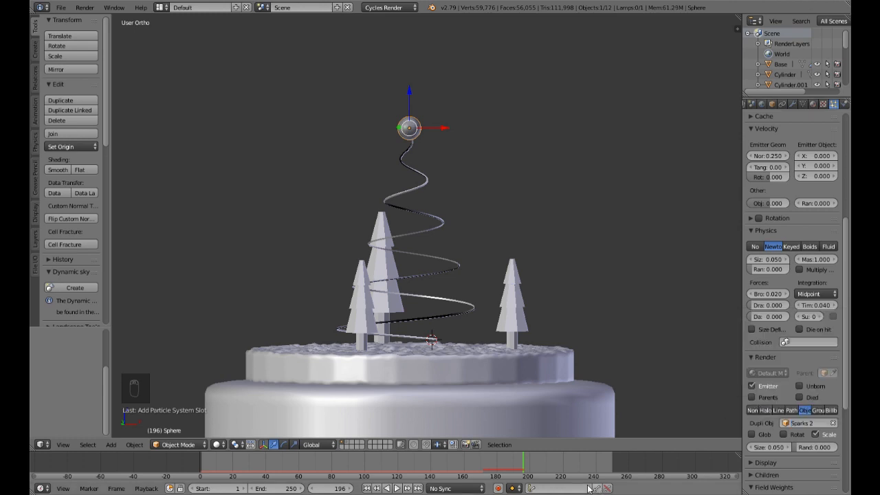
Step: Preview the burst in rendered viewport shading, playing from frame 150 and stopping at frame 185
{"action": "left_click", "coordinate": [447, 468]}
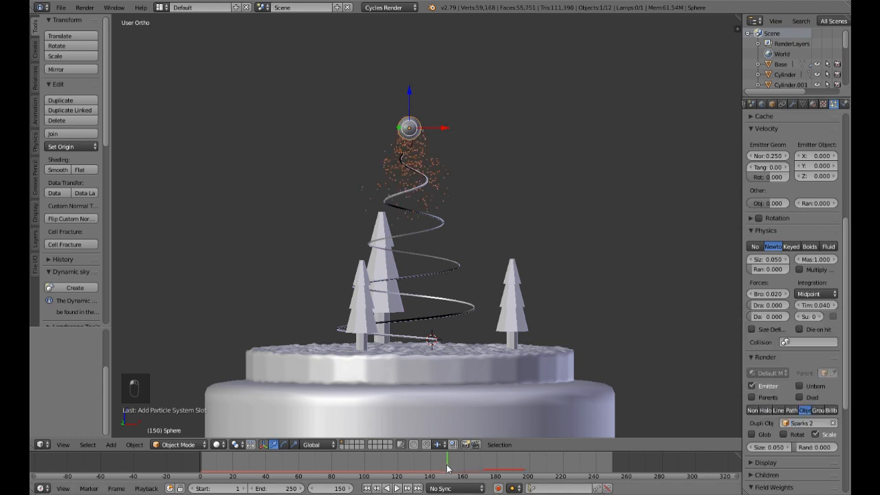
{"action": "key", "text": "shift+z"}
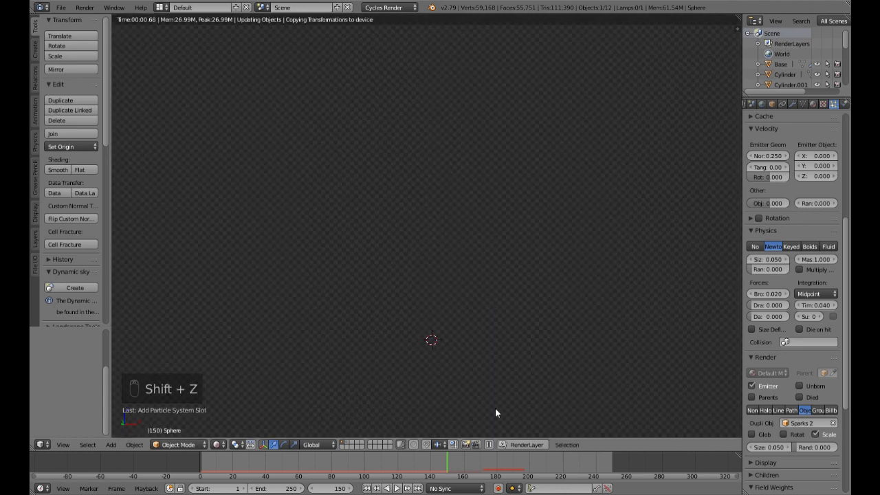
{"action": "key", "text": "alt+a"}
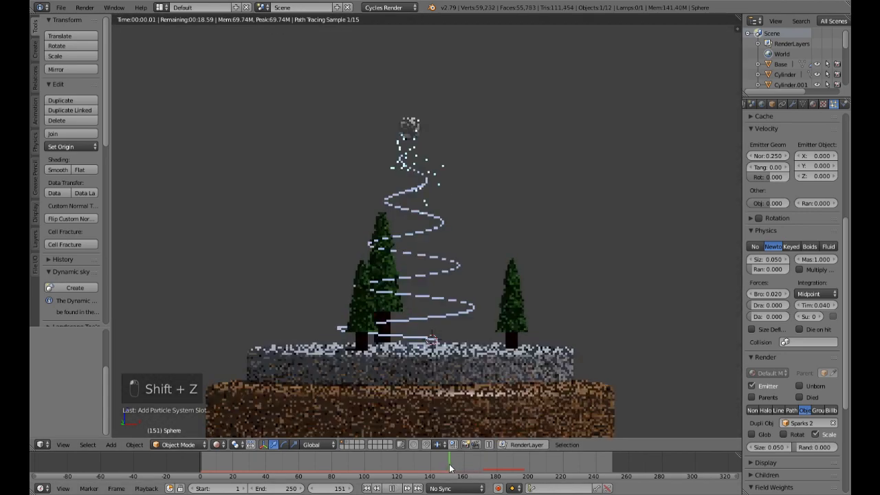
{"action": "mouse_move", "coordinate": [462, 467]}
{"action": "left_mouse_down"}
{"action": "mouse_move", "coordinate": [527, 476]}
{"action": "mouse_move", "coordinate": [506, 473]}
{"action": "left_mouse_up"}
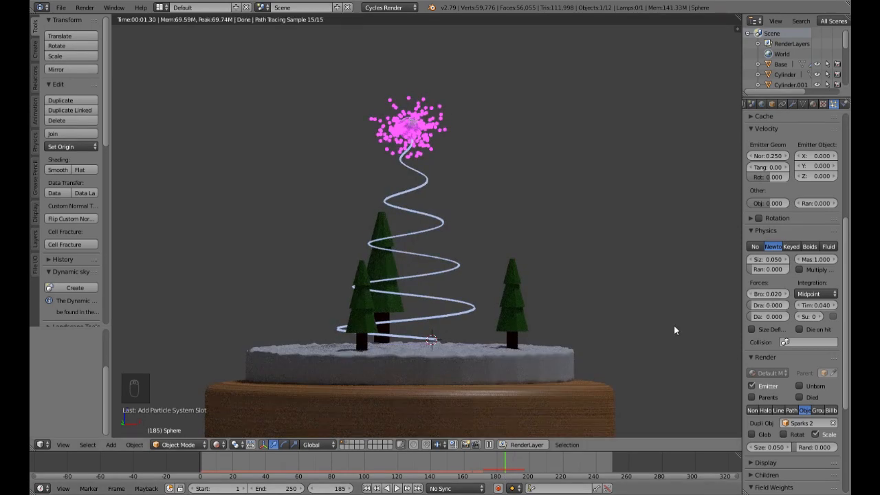
Step: Set the burst particles' size to 0.01 and stop rendering their emitter
{"action": "left_click", "coordinate": [769, 264]}
{"action": "type", "text": "0.01"}
{"action": "key", "text": "Return"}
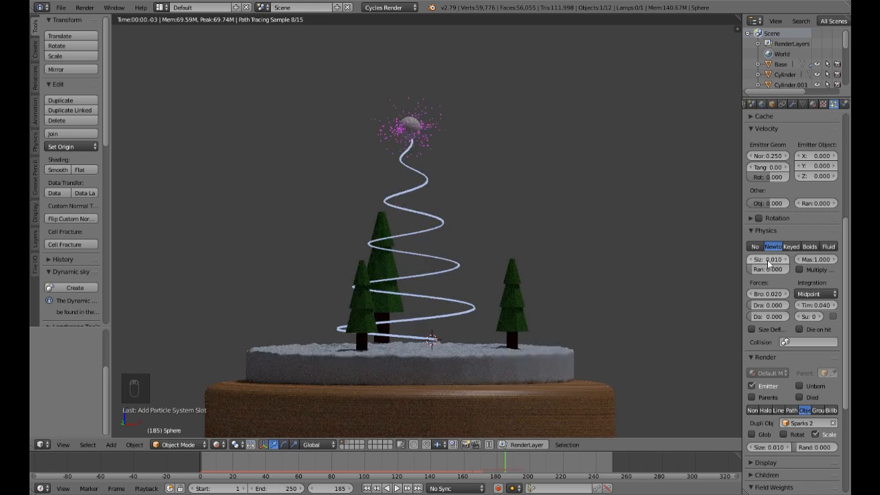
{"action": "left_click", "coordinate": [752, 386]}
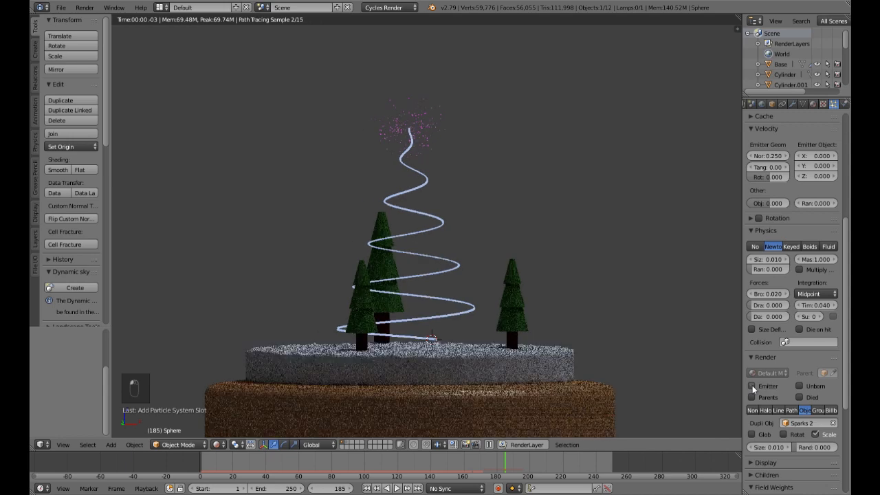
Step: Replay the rendered burst from frame 158, stop at frame 225 and return the timeline to frame 1
{"action": "left_click", "coordinate": [460, 462]}
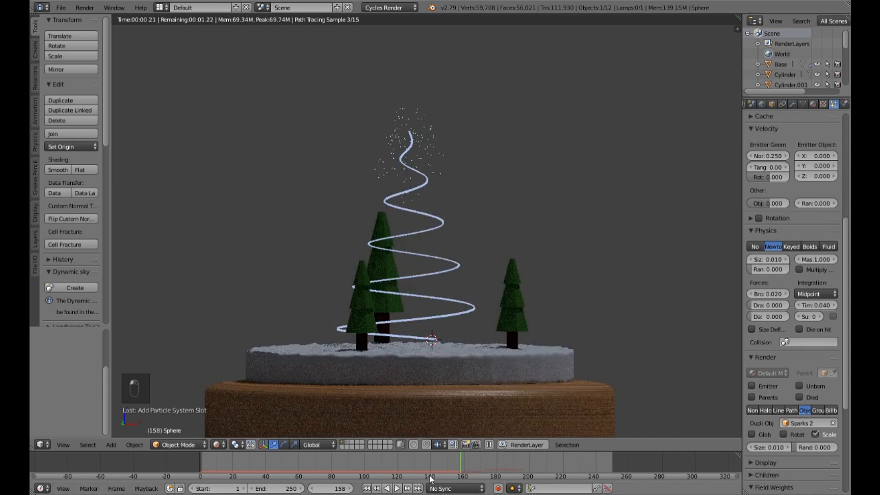
{"action": "left_click", "coordinate": [398, 488]}
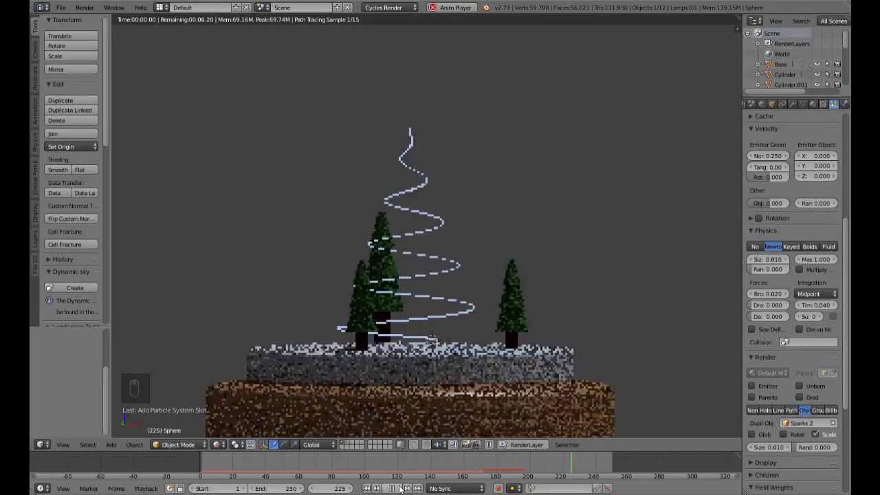
{"action": "left_click", "coordinate": [401, 488]}
{"action": "left_click", "coordinate": [366, 488]}
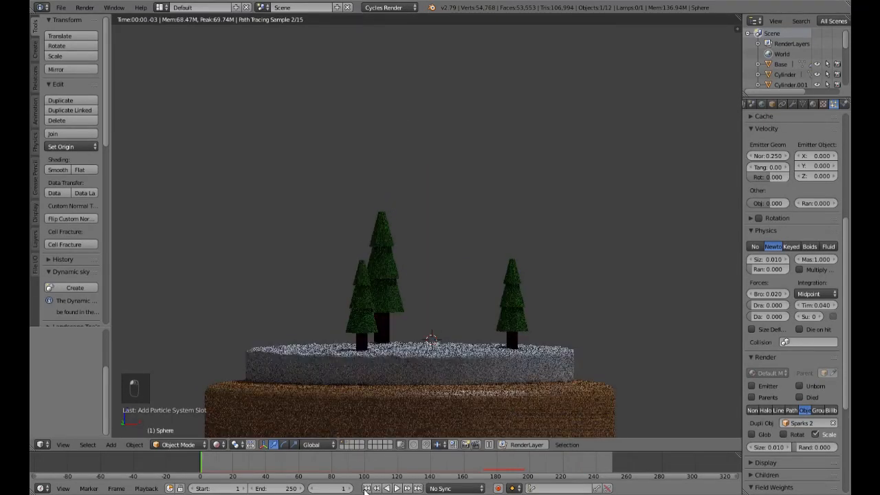
Step: Switch the viewport back to solid shading and save the project over its existing file
{"action": "key", "text": "shift+z"}
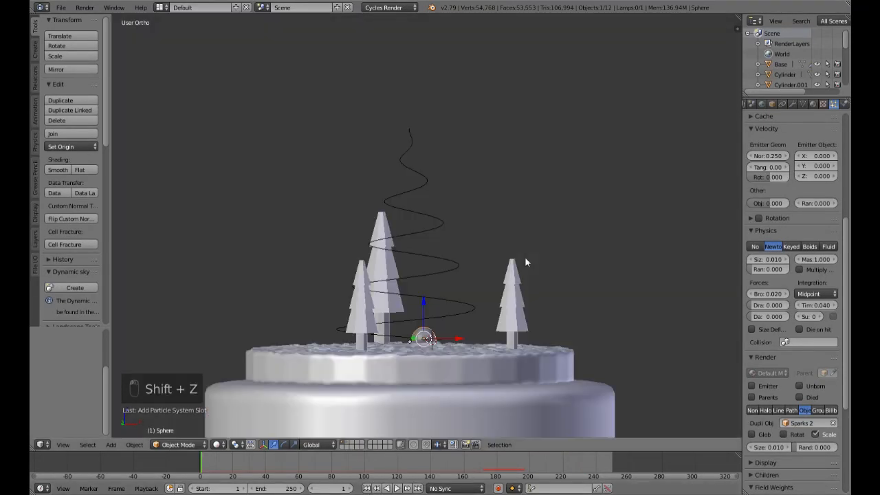
{"action": "key", "text": "ctrl+s"}
{"action": "left_click", "coordinate": [442, 262]}
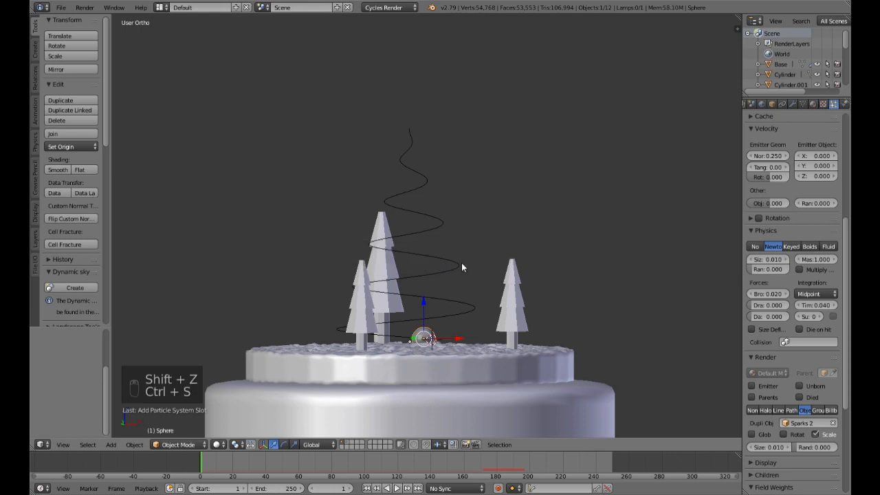
{"action": "scroll", "coordinate": [560, 214], "scroll_direction": "down", "scroll_amount": 4}
{"action": "mouse_move", "coordinate": [562, 212]}
{"action": "middle_mouse_down"}
{"action": "mouse_move", "coordinate": [545, 251]}
{"action": "mouse_move", "coordinate": [556, 219]}
{"action": "middle_mouse_up"}
{"action": "scroll", "coordinate": [545, 251], "scroll_direction": "down", "scroll_amount": 3}
{"action": "scroll", "coordinate": [555, 225], "scroll_direction": "up", "scroll_amount": 5}
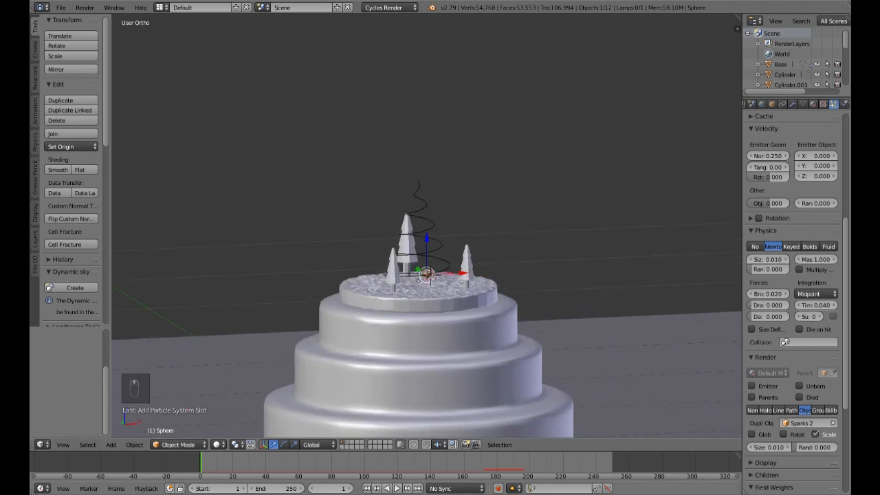
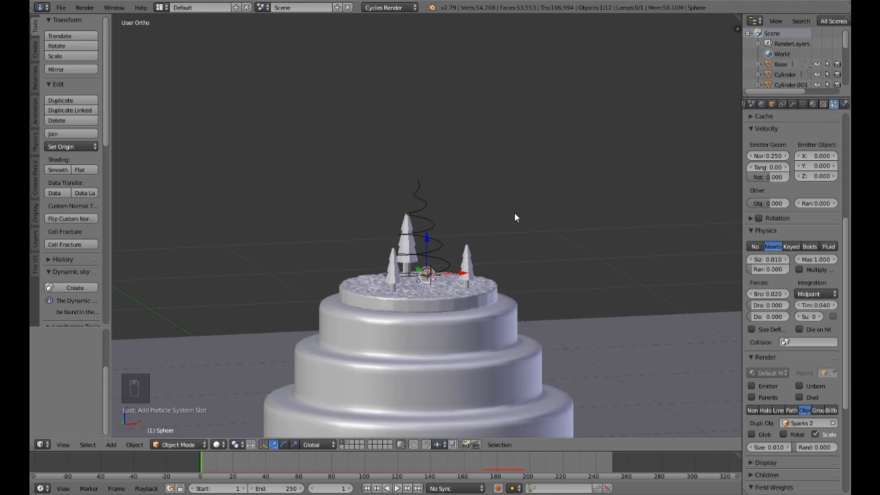
Step: Reveal all hidden objects and select the snow globe's glass sphere
{"action": "key", "text": "alt+h"}
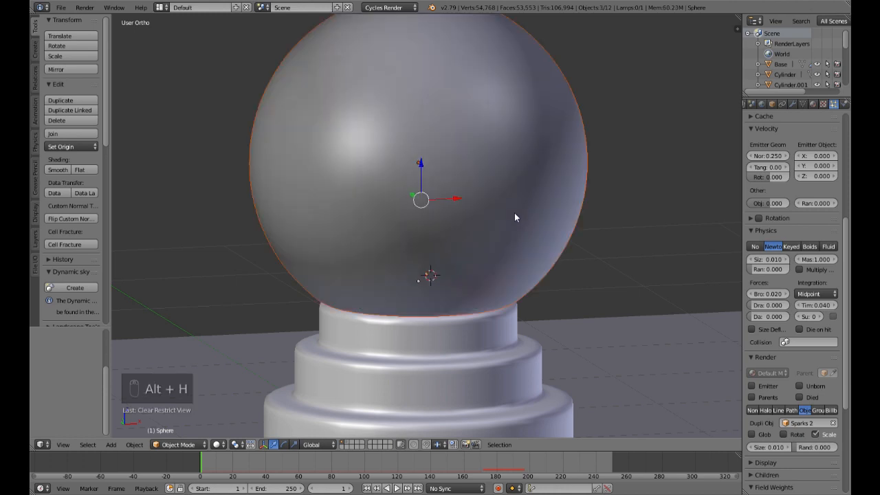
{"action": "scroll", "coordinate": [514, 217], "scroll_direction": "down", "scroll_amount": 5}
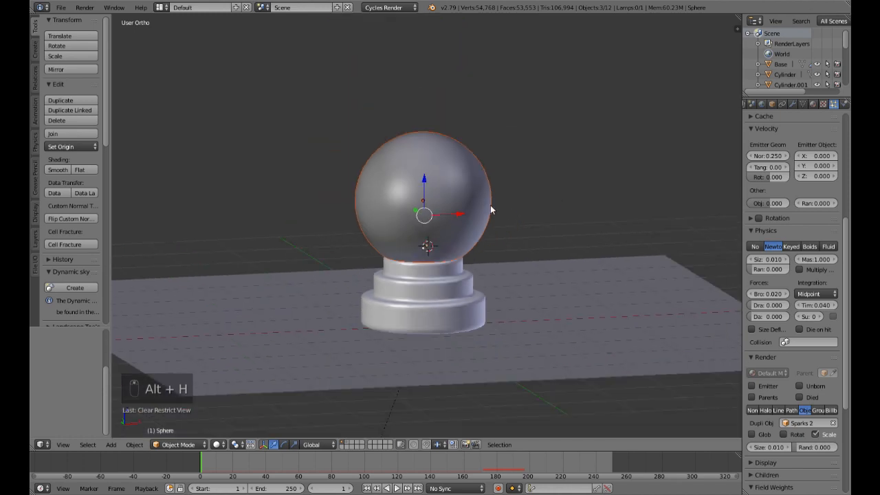
{"action": "right_click", "coordinate": [480, 229]}
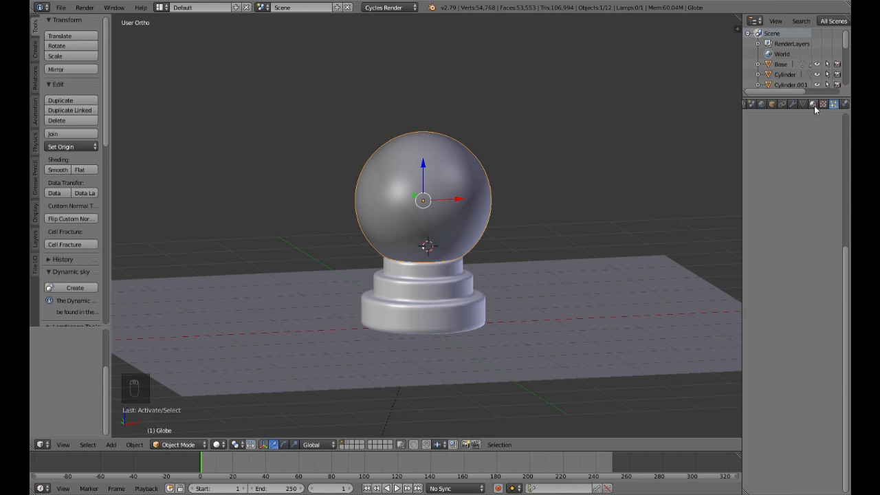
Step: Open a node editor beneath the 3D view and create a new material for the globe
{"action": "left_click_drag", "start_coordinate": [33, 449], "coordinate": [70, 275]}
{"action": "left_click", "coordinate": [42, 447]}
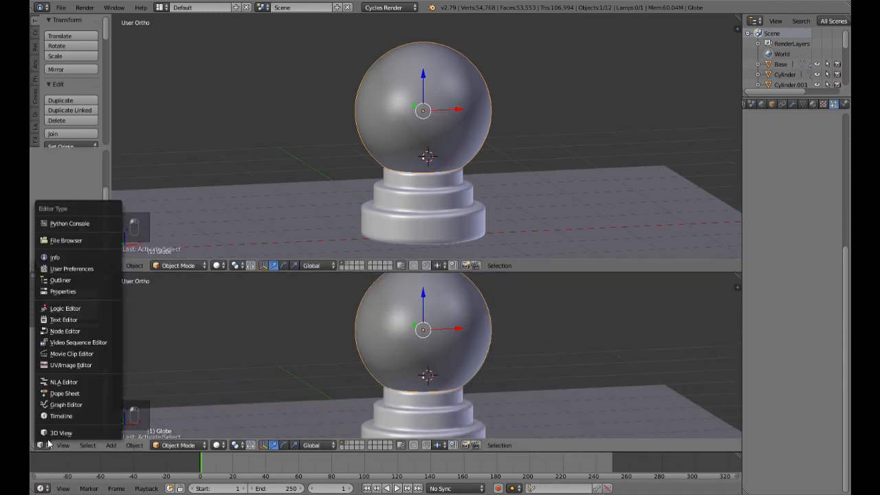
{"action": "left_click", "coordinate": [62, 332]}
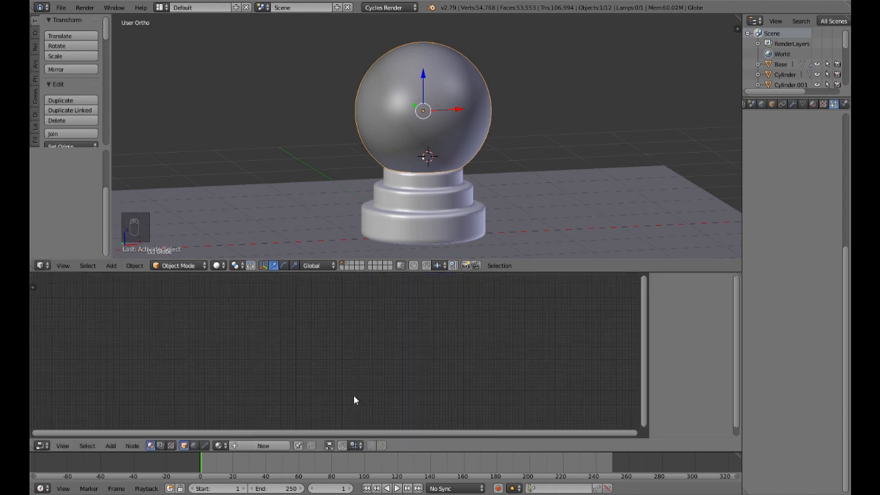
{"action": "left_click", "coordinate": [267, 445]}
{"action": "scroll", "coordinate": [348, 406], "scroll_direction": "up", "scroll_amount": 3}
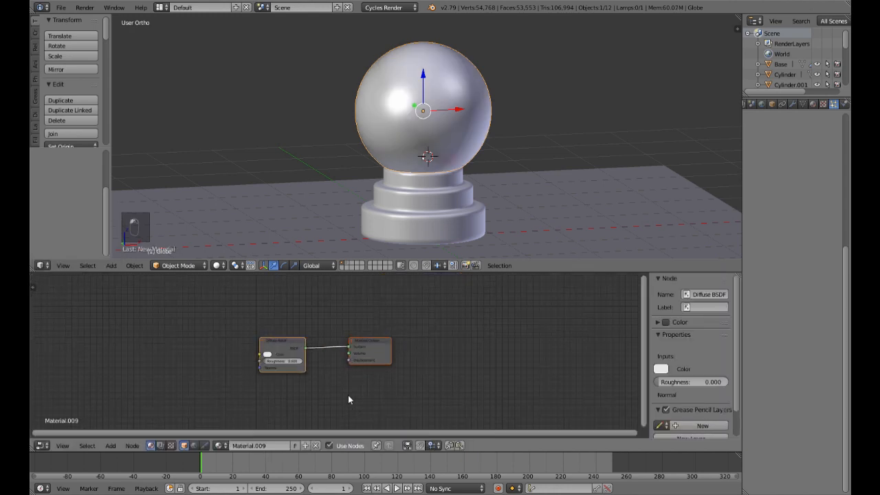
Step: Replace the globe material's Diffuse BSDF with a Mix Shader connected to the Material Output's Surface input
{"action": "left_click_drag", "start_coordinate": [368, 341], "coordinate": [539, 334]}
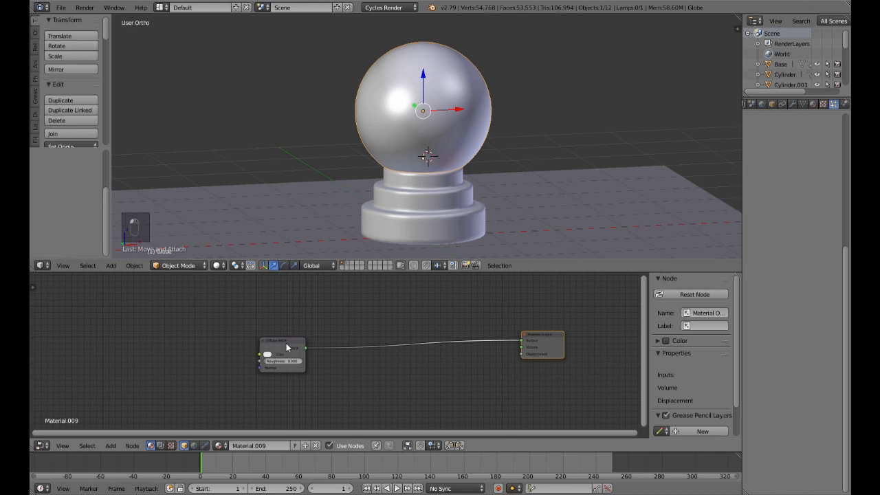
{"action": "left_click_drag", "start_coordinate": [287, 347], "coordinate": [373, 318]}
{"action": "key", "text": "Delete"}
{"action": "key", "text": "shift+a"}
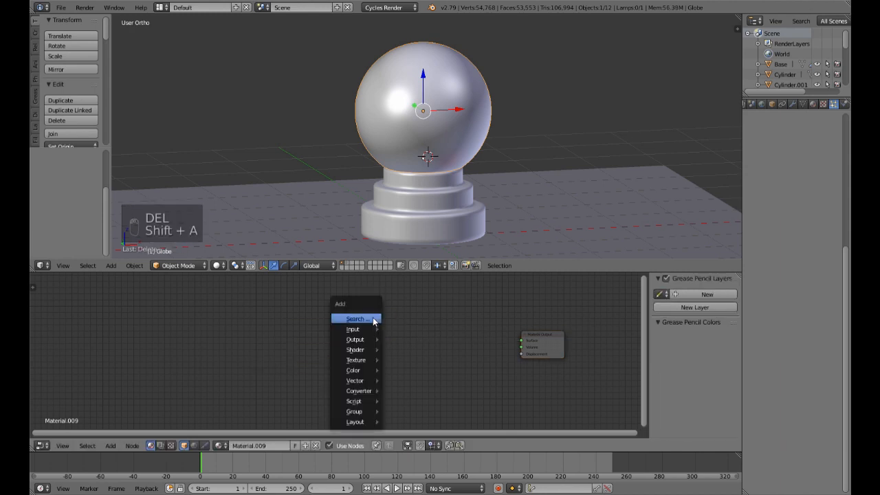
{"action": "mouse_move", "coordinate": [366, 351]}
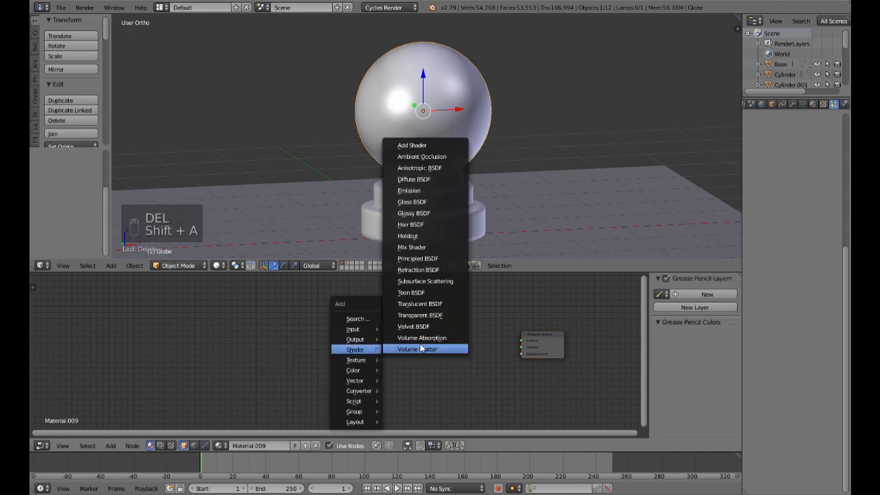
{"action": "left_click", "coordinate": [421, 247]}
{"action": "left_click", "coordinate": [435, 323]}
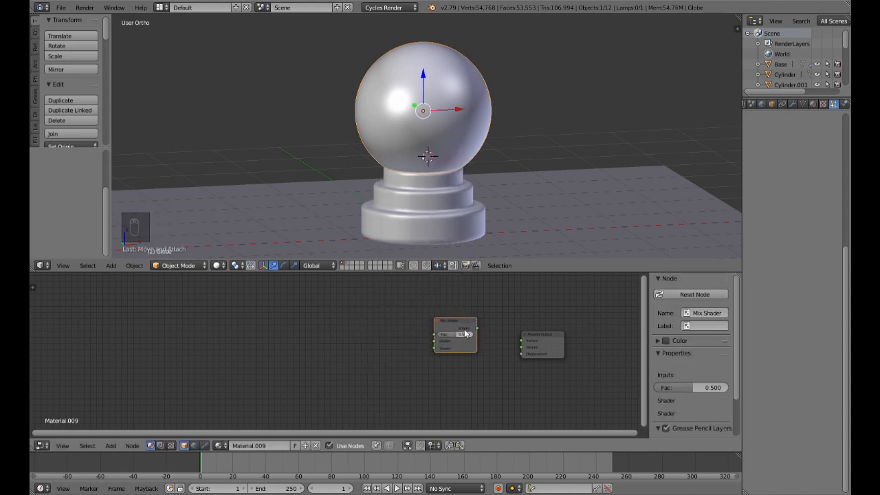
{"action": "left_click_drag", "start_coordinate": [476, 330], "coordinate": [521, 341]}
Step: Add a Glass BSDF and connect it to the Mix Shader's first shader input
{"action": "key", "text": "shift+a"}
{"action": "mouse_move", "coordinate": [322, 363]}
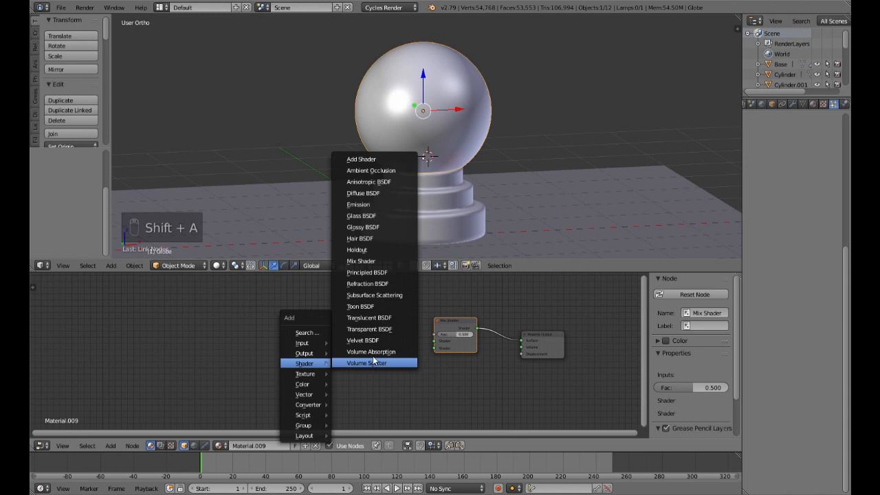
{"action": "left_click", "coordinate": [363, 215]}
{"action": "left_click", "coordinate": [339, 302]}
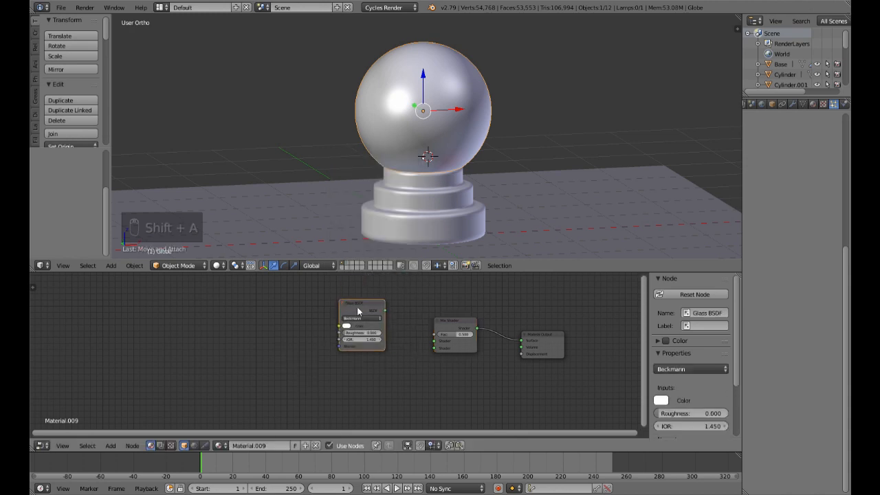
{"action": "left_click_drag", "start_coordinate": [384, 310], "coordinate": [434, 347]}
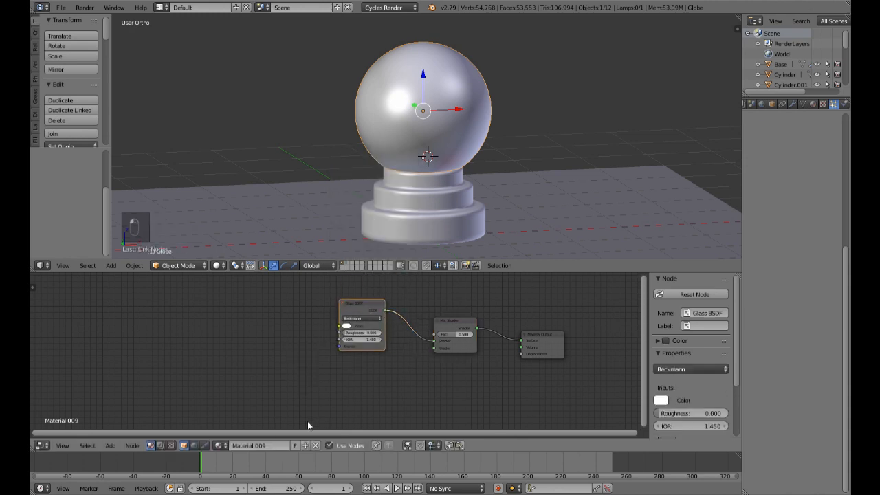
Step: Add a Transparent BSDF below the Glass BSDF and connect it to the Mix Shader's second shader input
{"action": "key", "text": "shift+a"}
{"action": "mouse_move", "coordinate": [308, 422]}
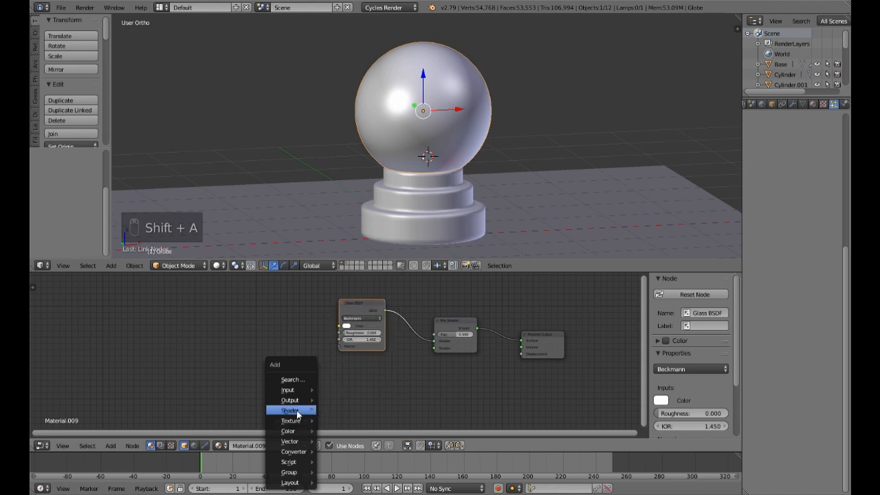
{"action": "left_click", "coordinate": [350, 376]}
{"action": "left_click", "coordinate": [342, 368]}
{"action": "left_click_drag", "start_coordinate": [387, 377], "coordinate": [398, 370]}
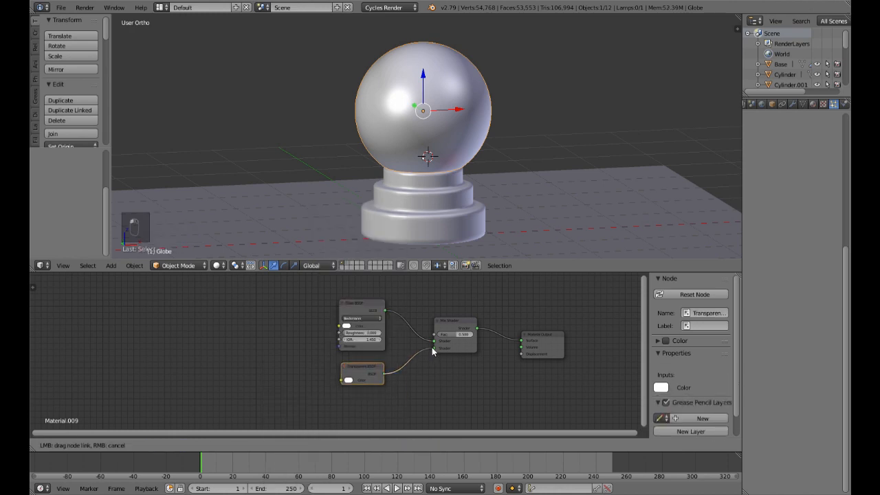
{"action": "left_click_drag", "start_coordinate": [431, 347], "coordinate": [434, 347]}
Step: Preview the globe's glass material in rendered viewport shading and examine the trees inside
{"action": "key", "text": "shift+z"}
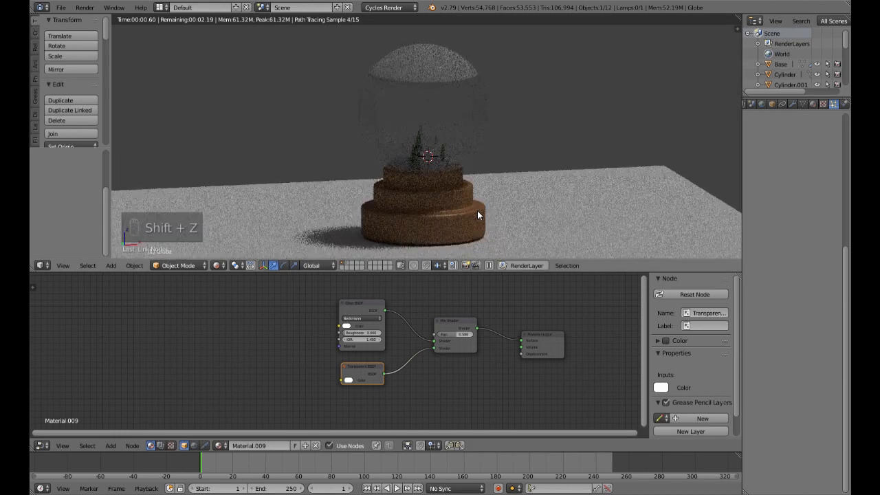
{"action": "scroll", "coordinate": [478, 206], "scroll_direction": "up", "scroll_amount": 3}
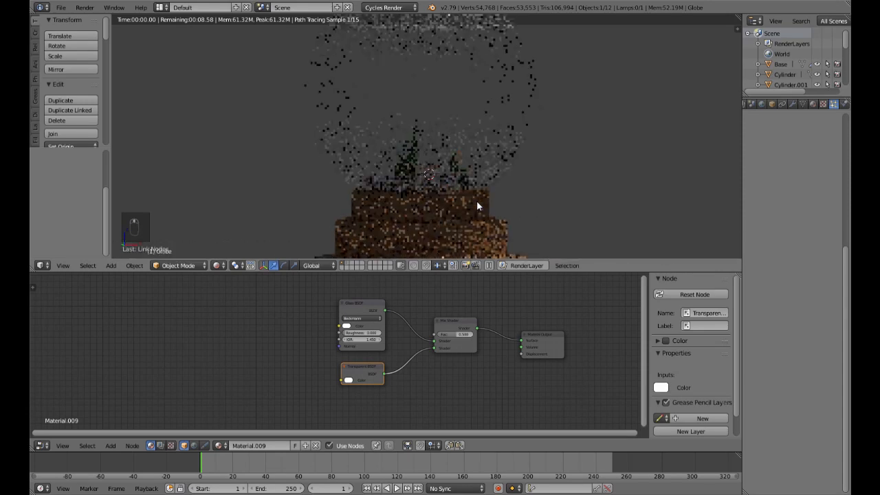
{"action": "mouse_move", "coordinate": [453, 187]}
{"action": "middle_mouse_down"}
{"action": "mouse_move", "coordinate": [460, 192]}
{"action": "mouse_move", "coordinate": [464, 171]}
{"action": "middle_mouse_up"}
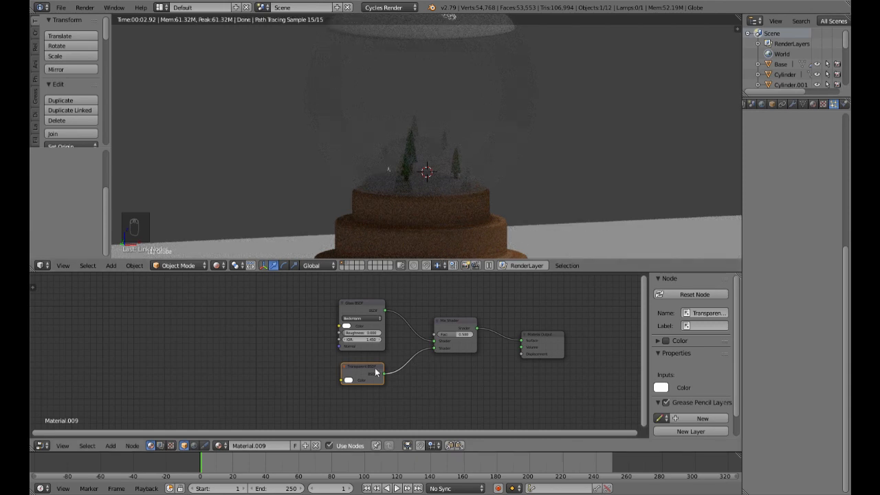
{"action": "scroll", "coordinate": [368, 360], "scroll_direction": "up", "scroll_amount": 2}
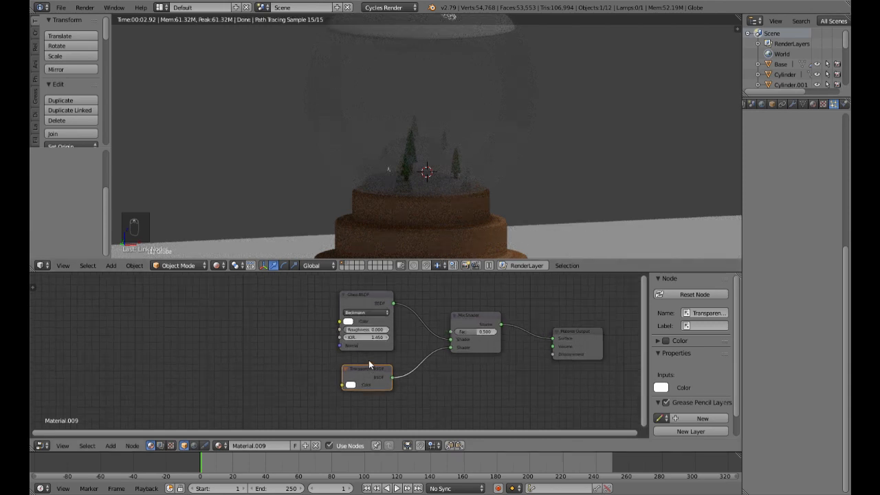
{"action": "scroll", "coordinate": [493, 330], "scroll_direction": "down", "scroll_amount": 1}
{"action": "left_click", "coordinate": [475, 334]}
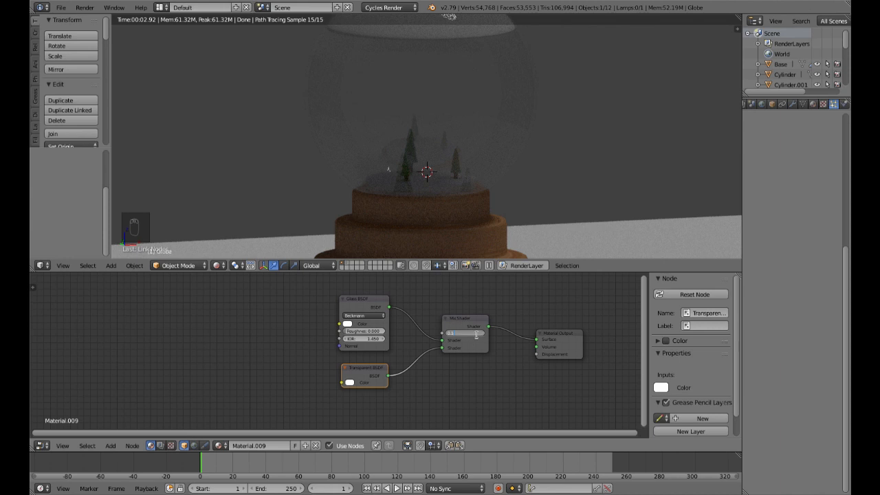
{"action": "key", "text": "Escape"}
{"action": "scroll", "coordinate": [378, 335], "scroll_direction": "down", "scroll_amount": 4}
Step: Add a Fresnel node and connect it to the Mix Shader's factor, checking the whole globe in the render
{"action": "middle_click_drag", "start_coordinate": [364, 330], "coordinate": [372, 365]}
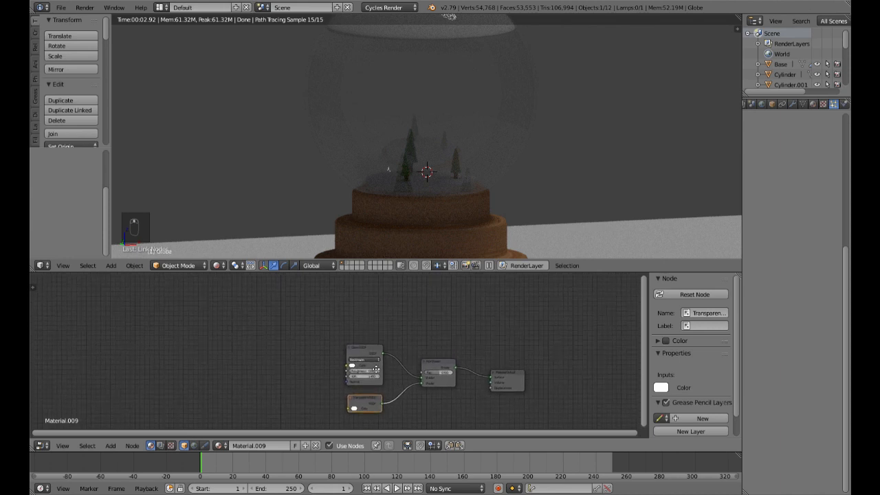
{"action": "key", "text": "shift+a"}
{"action": "mouse_move", "coordinate": [337, 368]}
{"action": "mouse_move", "coordinate": [334, 344]}
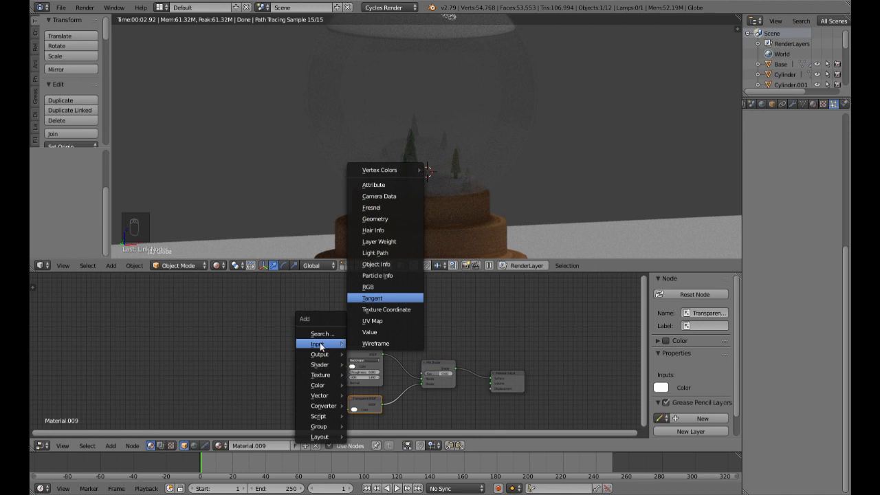
{"action": "left_click", "coordinate": [387, 210]}
{"action": "left_click", "coordinate": [353, 303]}
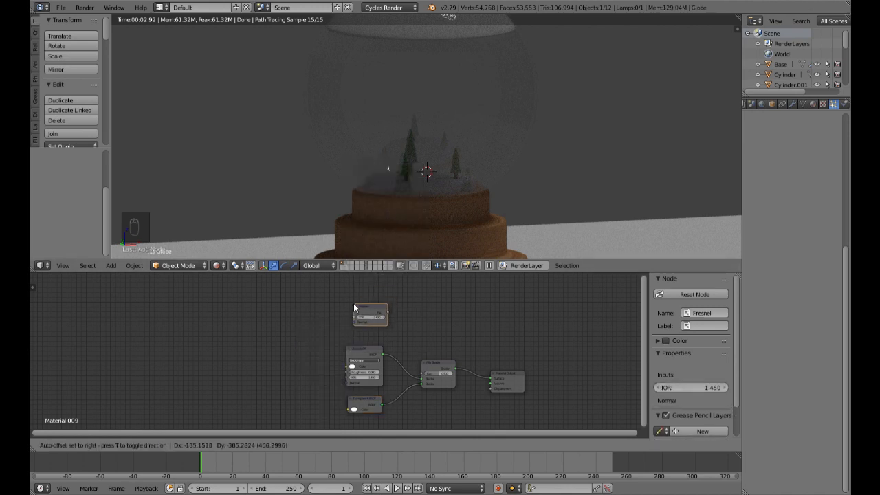
{"action": "left_click_drag", "start_coordinate": [387, 314], "coordinate": [422, 374]}
{"action": "scroll", "coordinate": [489, 192], "scroll_direction": "down", "scroll_amount": 3}
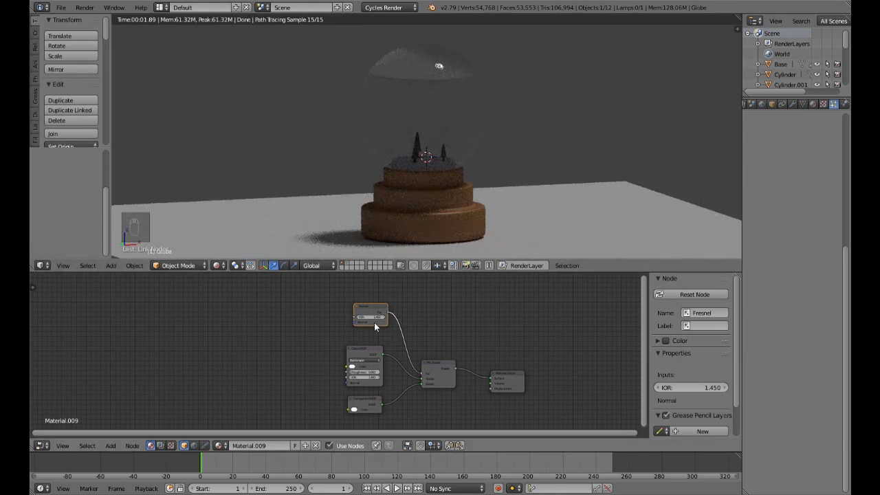
Step: Set the Fresnel node's IOR to 10 and check the rendered globe
{"action": "scroll", "coordinate": [370, 371], "scroll_direction": "up", "scroll_amount": 4}
{"action": "middle_click_drag", "start_coordinate": [369, 370], "coordinate": [366, 375]}
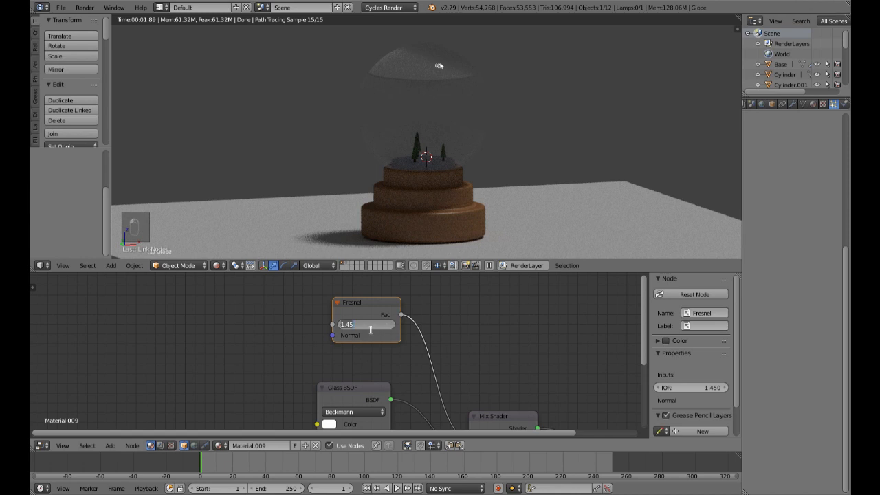
{"action": "key", "text": "Return"}
{"action": "left_click", "coordinate": [370, 329]}
{"action": "key", "text": "Return"}
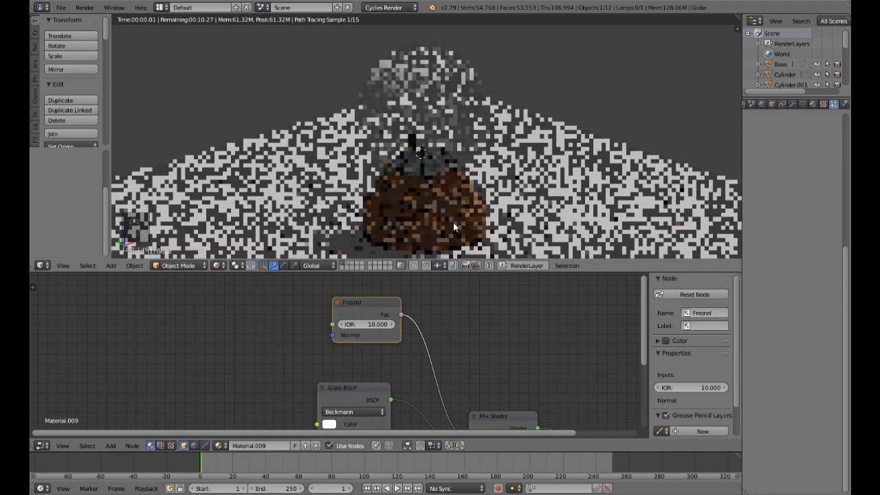
Step: Set the Fresnel node's IOR to 1.5 and inspect the rendered globe close up and from afar
{"action": "left_click", "coordinate": [375, 325]}
{"action": "type", "text": "1.5"}
{"action": "key", "text": "Return"}
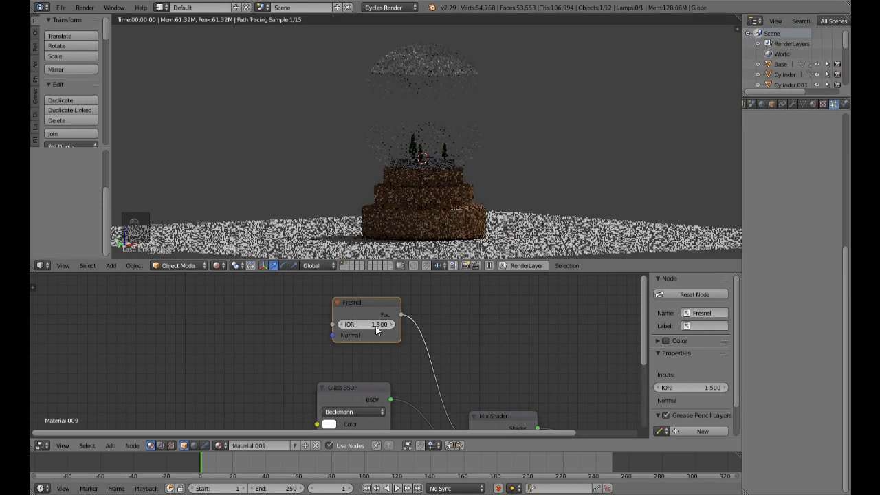
{"action": "scroll", "coordinate": [438, 197], "scroll_direction": "down", "scroll_amount": 4}
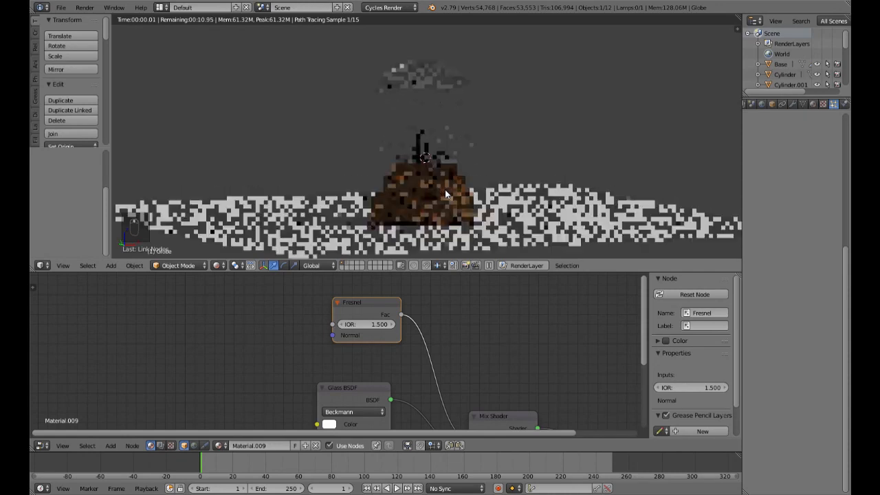
{"action": "scroll", "coordinate": [445, 189], "scroll_direction": "up", "scroll_amount": 3}
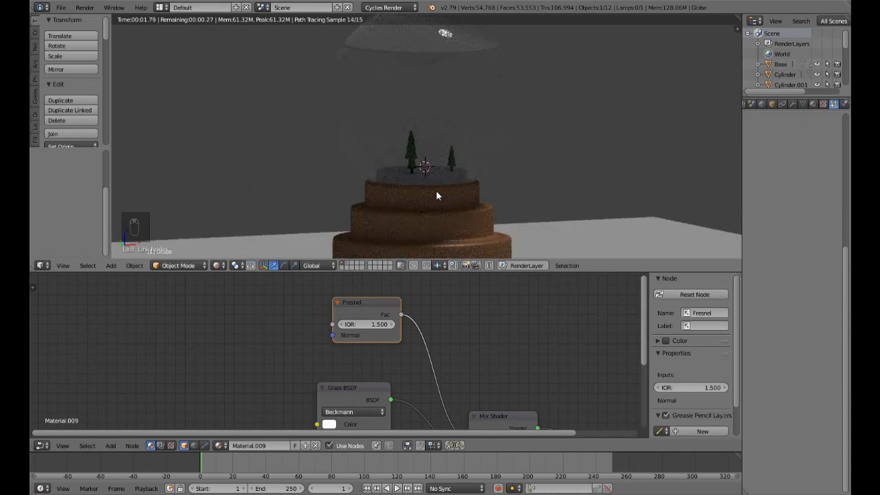
{"action": "scroll", "coordinate": [436, 190], "scroll_direction": "down", "scroll_amount": 2}
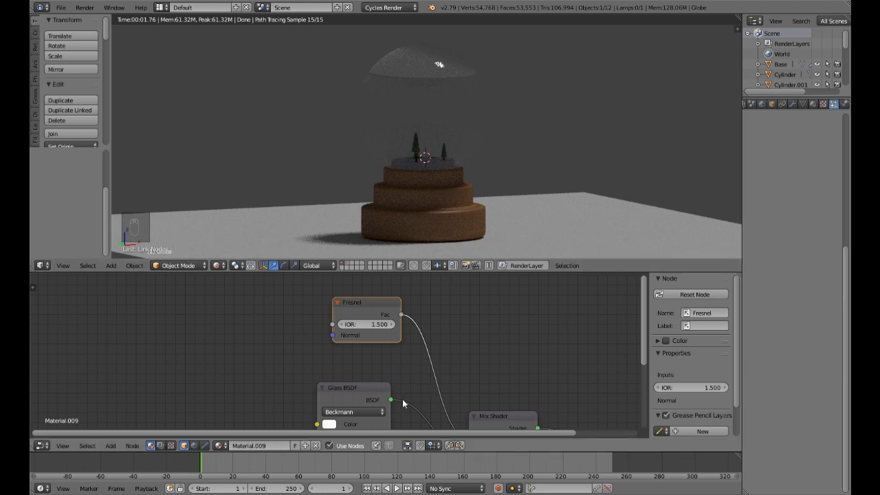
Step: Cut the link between the Fresnel node and the Mix Shader and delete the Fresnel node
{"action": "right_click_drag", "start_coordinate": [425, 387], "coordinate": [466, 370], "text": "ctrl"}
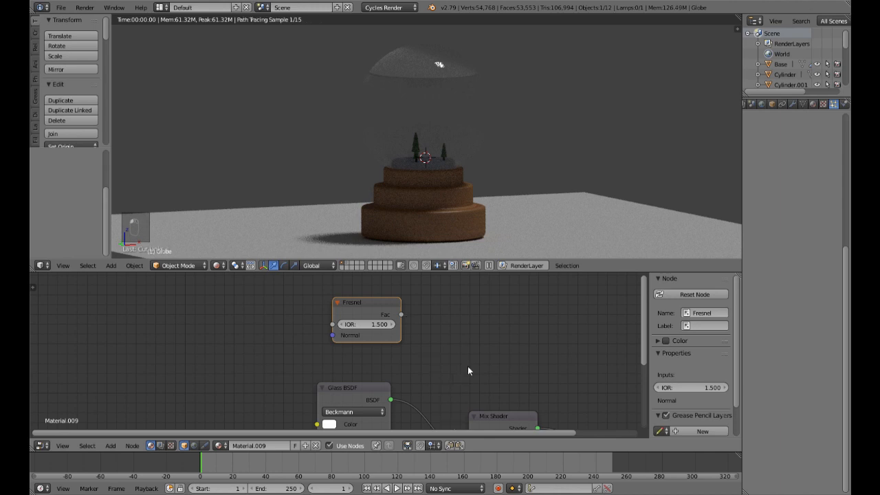
{"action": "scroll", "coordinate": [478, 399], "scroll_direction": "down", "scroll_amount": 1}
{"action": "scroll", "coordinate": [478, 399], "scroll_direction": "down", "scroll_amount": 1}
{"action": "middle_click_drag", "start_coordinate": [486, 375], "coordinate": [520, 339]}
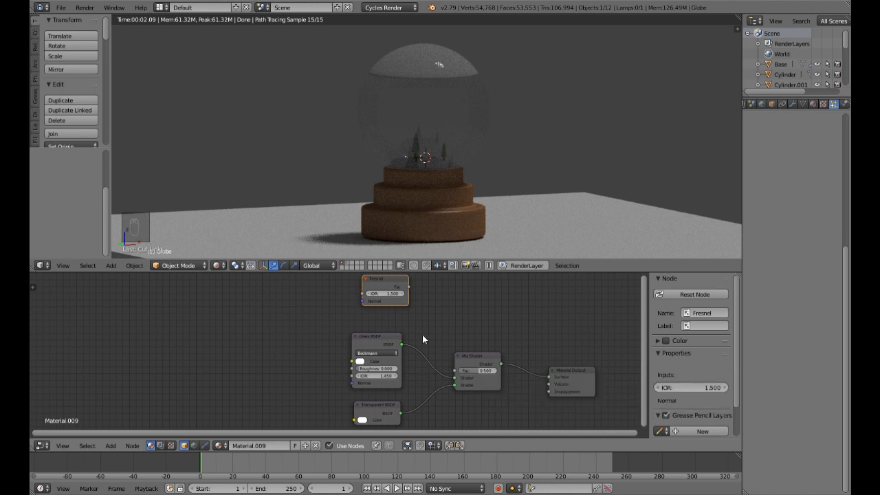
{"action": "key", "text": "Delete"}
Step: Set the Mix Shader's factor to 0.98 and inspect the trees through the rendered glass
{"action": "left_click", "coordinate": [483, 373]}
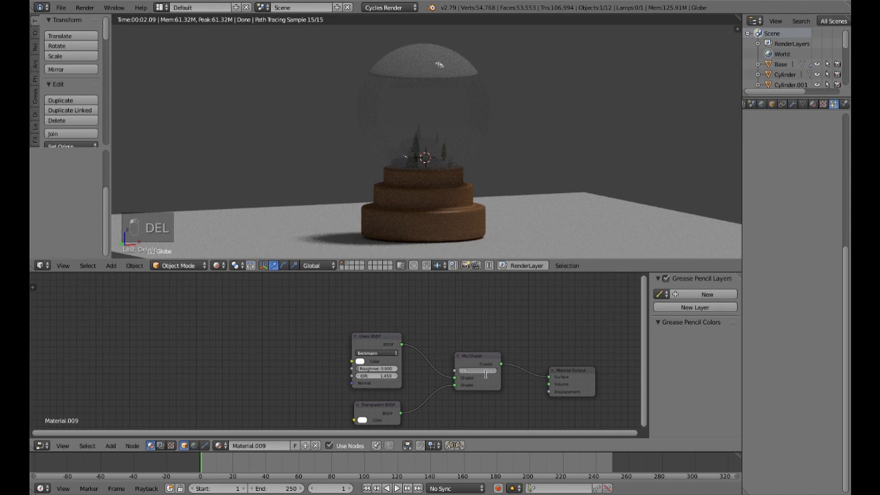
{"action": "type", "text": "0.98"}
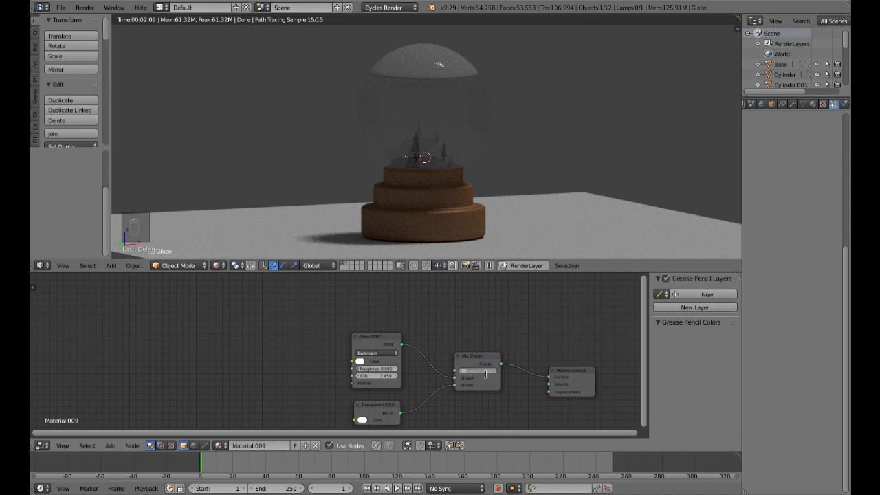
{"action": "key", "text": "Return"}
{"action": "mouse_move", "coordinate": [460, 171]}
{"action": "middle_mouse_down"}
{"action": "mouse_move", "coordinate": [460, 210]}
{"action": "mouse_move", "coordinate": [450, 170]}
{"action": "middle_mouse_up"}
{"action": "scroll", "coordinate": [460, 210], "scroll_direction": "up", "scroll_amount": 4}
{"action": "scroll", "coordinate": [450, 169], "scroll_direction": "up", "scroll_amount": 2}
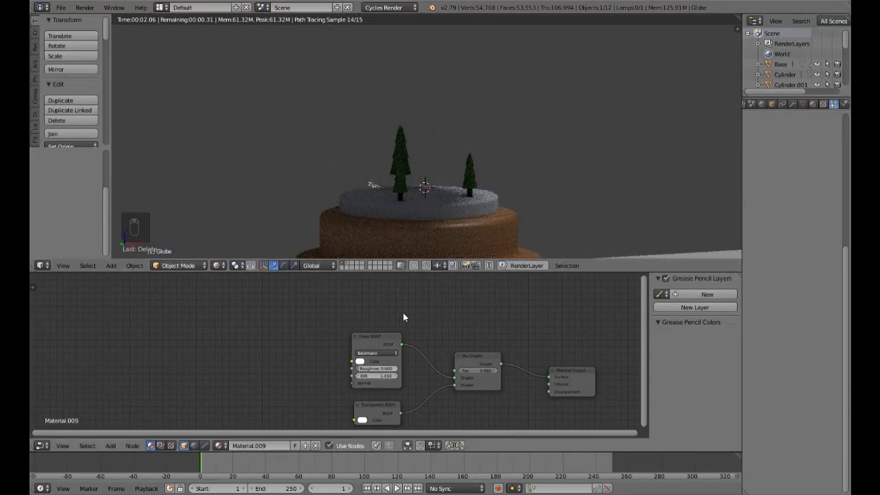
Step: Set the Mix Shader's factor to 0.5 and inspect the rendered globe close up and from farther away
{"action": "key", "text": "shift+a"}
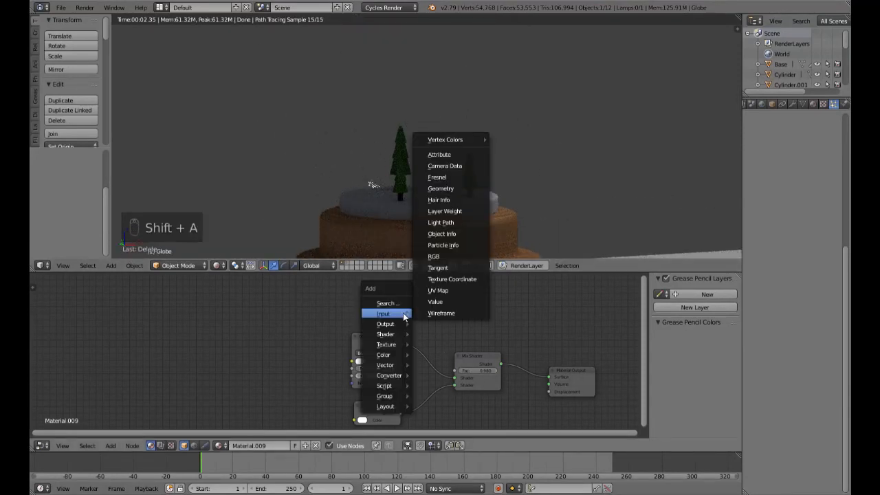
{"action": "left_click", "coordinate": [486, 373]}
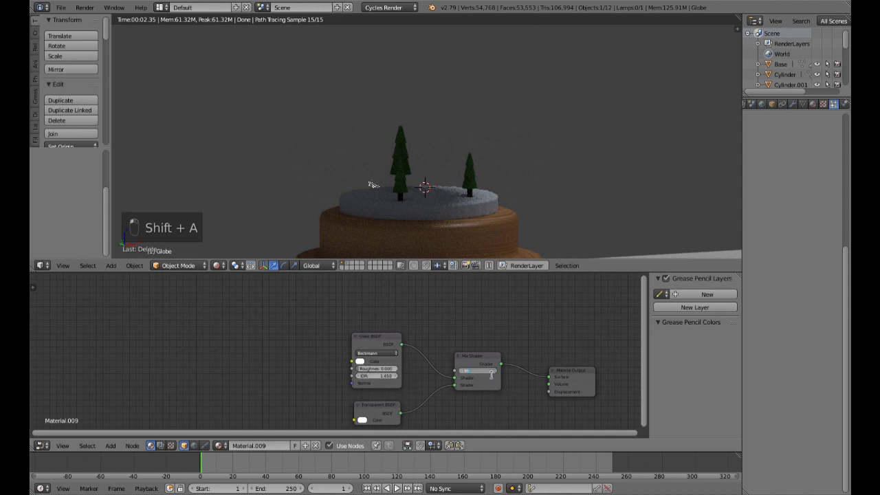
{"action": "key", "text": "Return"}
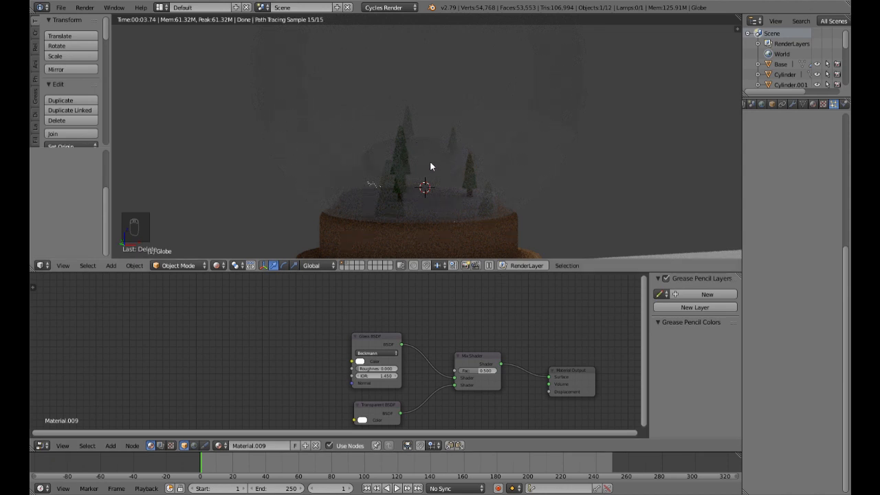
{"action": "scroll", "coordinate": [432, 157], "scroll_direction": "up", "scroll_amount": 2}
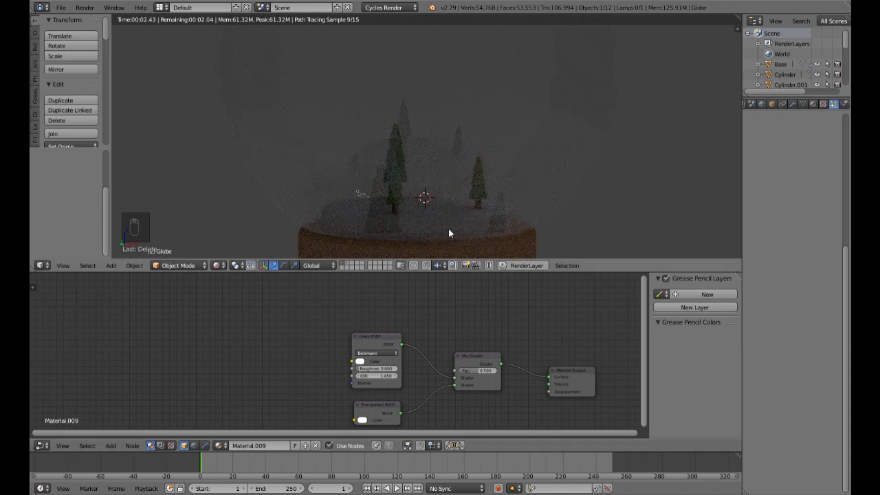
{"action": "scroll", "coordinate": [446, 188], "scroll_direction": "down", "scroll_amount": 3}
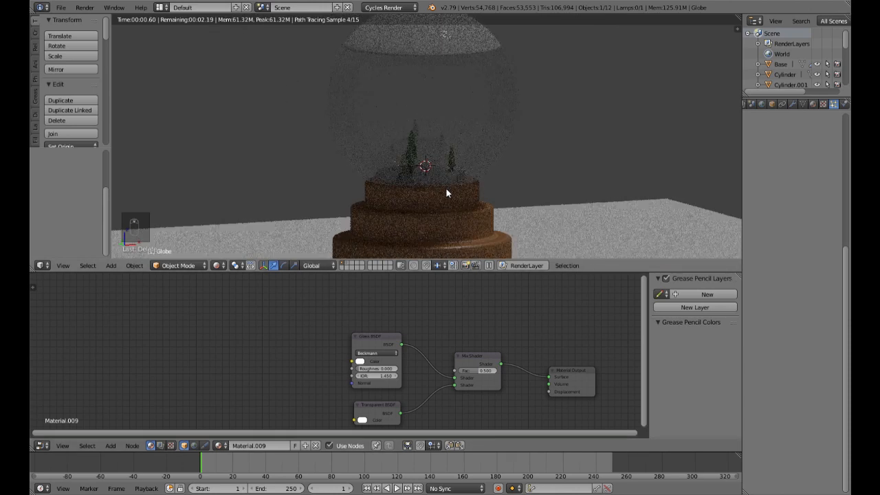
{"action": "scroll", "coordinate": [446, 188], "scroll_direction": "up", "scroll_amount": 2}
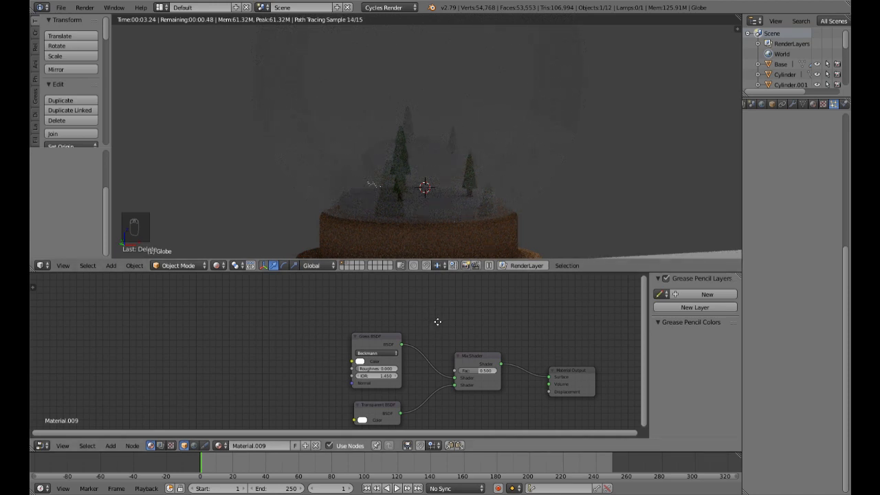
Step: Add a Fresnel node above the Glass BSDF and link its output to the Mix Shader's factor
{"action": "middle_click_drag", "start_coordinate": [437, 322], "coordinate": [433, 320]}
{"action": "key", "text": "shift+a"}
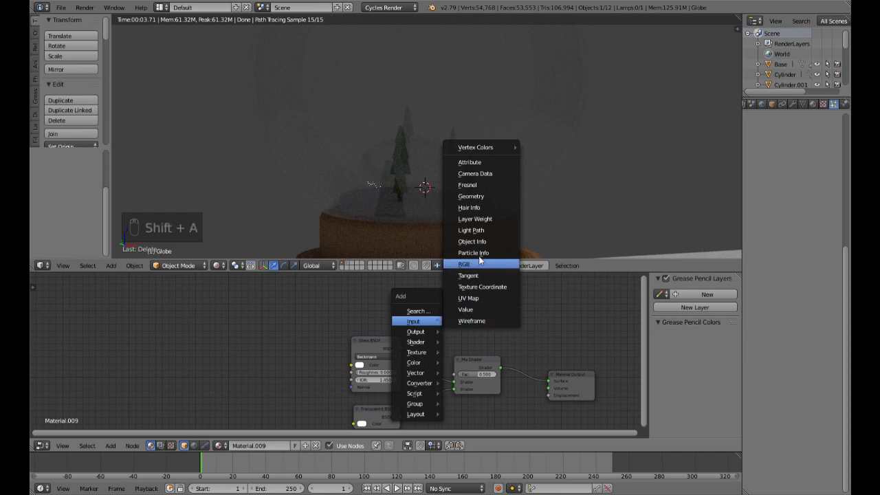
{"action": "left_click", "coordinate": [473, 194]}
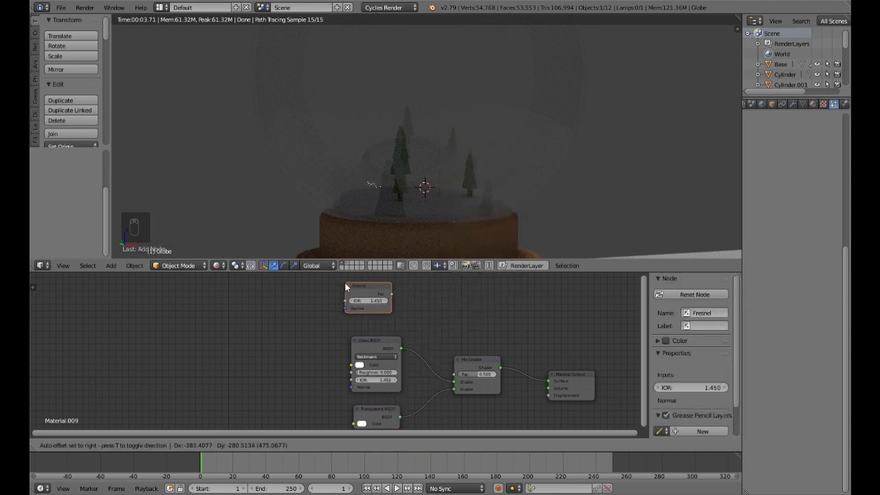
{"action": "left_click", "coordinate": [396, 300]}
{"action": "left_click_drag", "start_coordinate": [393, 298], "coordinate": [454, 375]}
Step: Inspect the rendered globe from several angles and set the Fresnel node's IOR to 10
{"action": "scroll", "coordinate": [469, 222], "scroll_direction": "down", "scroll_amount": 4}
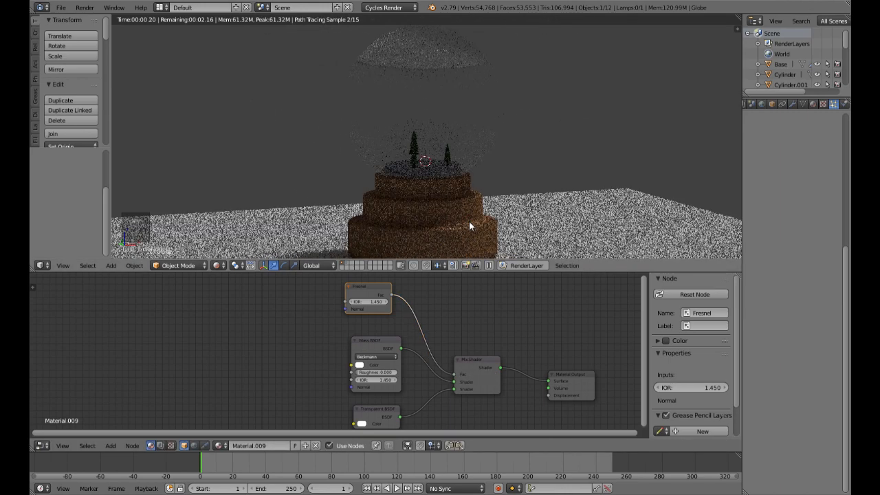
{"action": "middle_click_drag", "start_coordinate": [444, 191], "coordinate": [456, 206]}
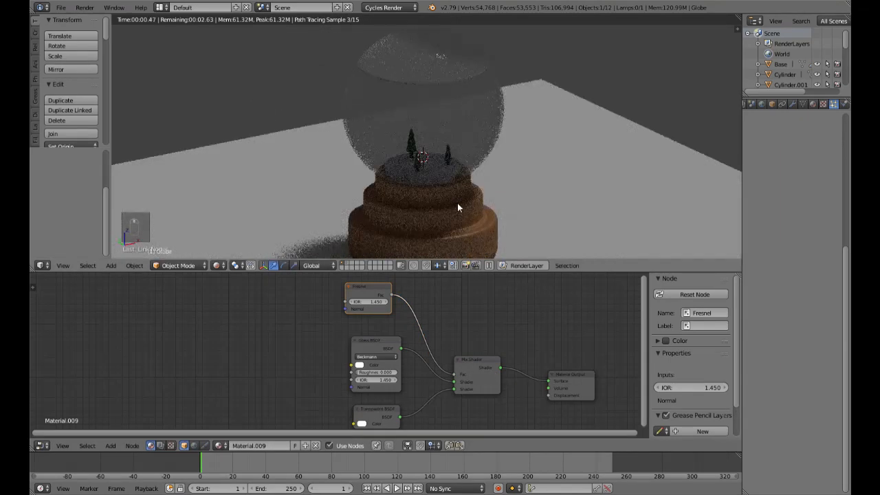
{"action": "scroll", "coordinate": [457, 202], "scroll_direction": "up", "scroll_amount": 3}
{"action": "middle_click_drag", "start_coordinate": [452, 195], "coordinate": [449, 186]}
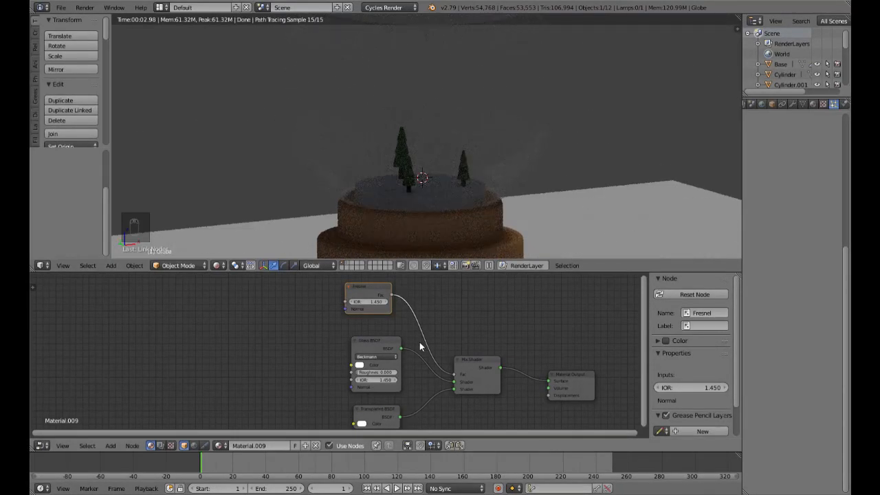
{"action": "middle_click_drag", "start_coordinate": [483, 208], "coordinate": [502, 213]}
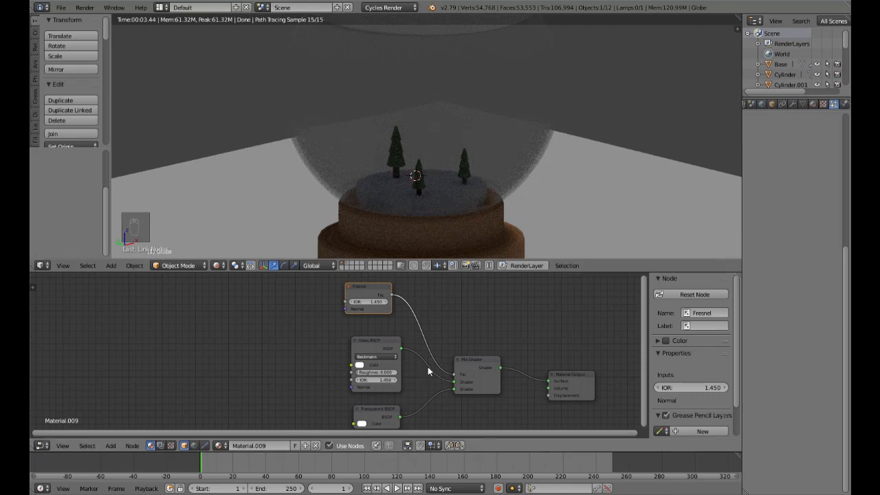
{"action": "left_click", "coordinate": [370, 305]}
{"action": "type", "text": "10"}
{"action": "key", "text": "Return"}
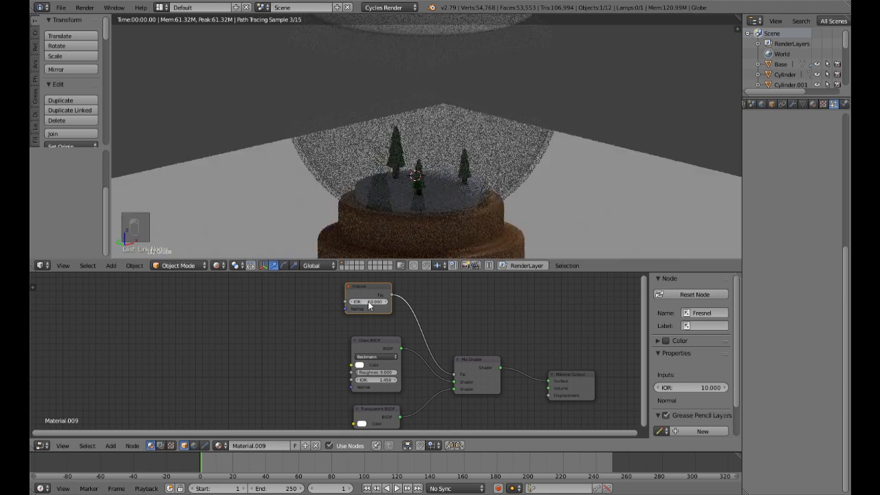
Step: Move the animation to frame 27 and inspect the trees and particles through the rendered glass
{"action": "mouse_move", "coordinate": [540, 174]}
{"action": "middle_mouse_down"}
{"action": "mouse_move", "coordinate": [520, 174]}
{"action": "mouse_move", "coordinate": [548, 177]}
{"action": "middle_mouse_up"}
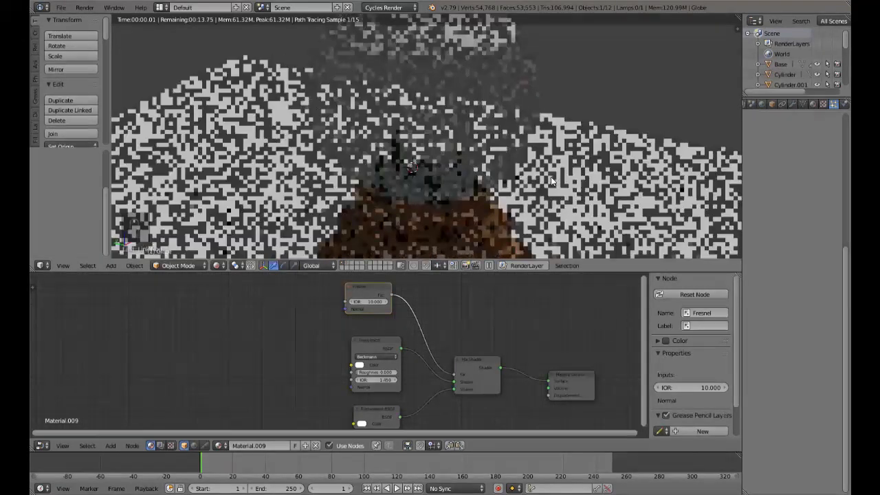
{"action": "scroll", "coordinate": [551, 177], "scroll_direction": "up", "scroll_amount": 5}
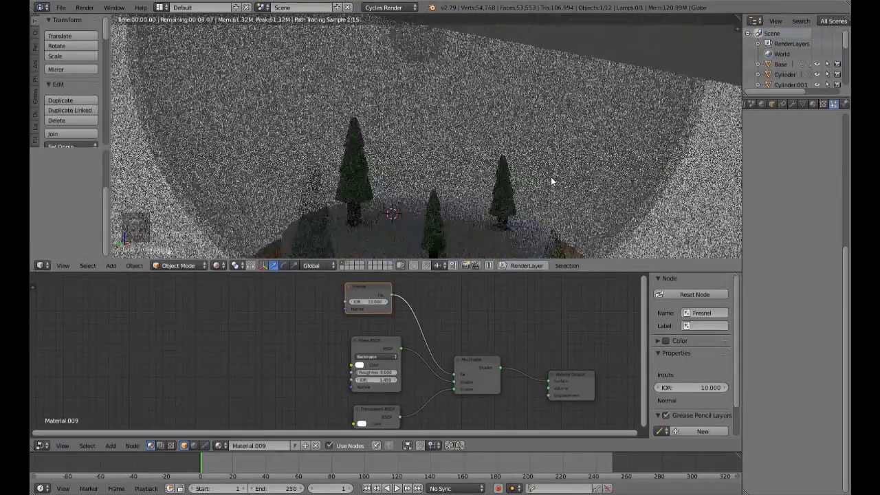
{"action": "left_click", "coordinate": [244, 470]}
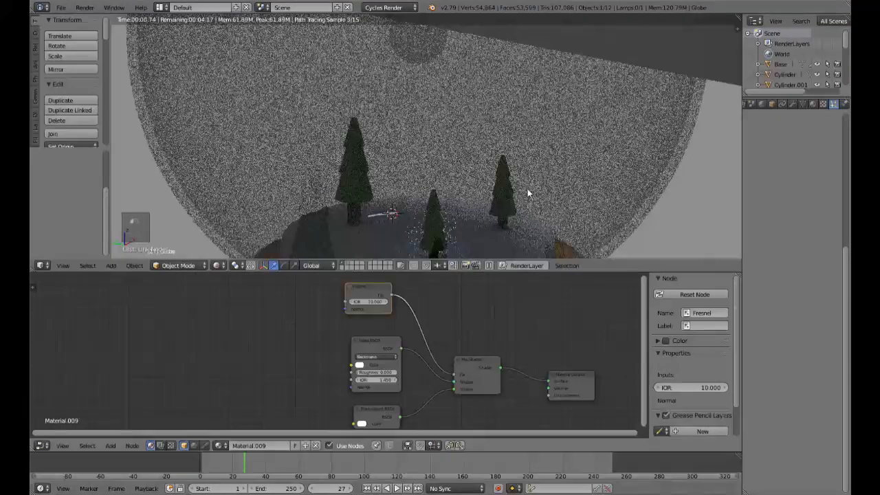
{"action": "scroll", "coordinate": [527, 189], "scroll_direction": "down", "scroll_amount": 3}
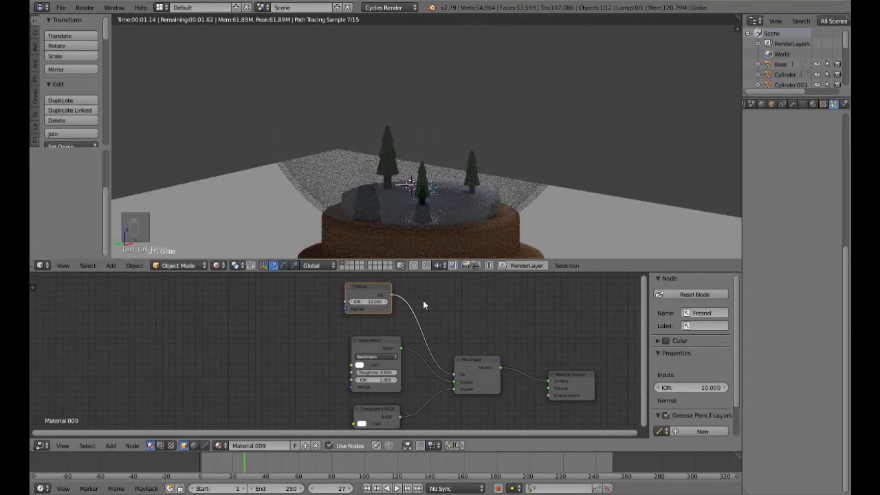
Step: Try an IOR of 2 on the Fresnel node and return it to 10
{"action": "scroll", "coordinate": [376, 300], "scroll_direction": "up", "scroll_amount": 2}
{"action": "middle_click_drag", "start_coordinate": [383, 300], "coordinate": [380, 333]}
{"action": "left_click", "coordinate": [382, 316]}
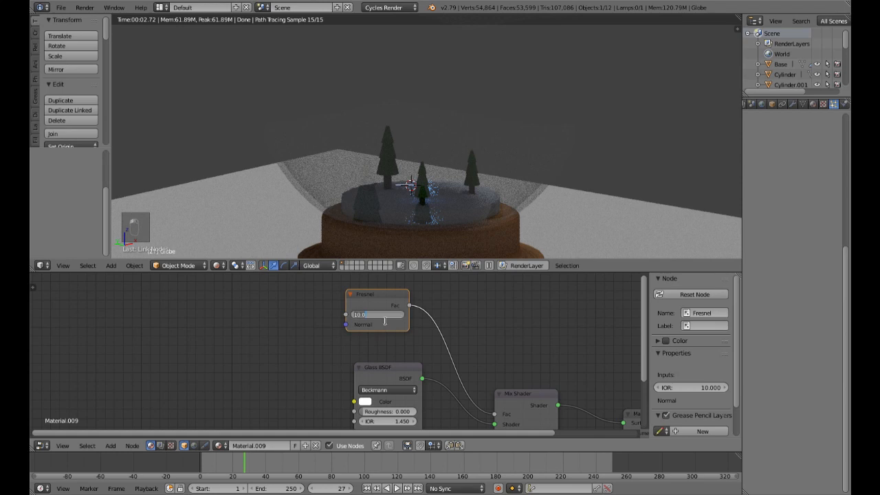
{"action": "type", "text": "2"}
{"action": "key", "text": "Return"}
{"action": "left_click", "coordinate": [388, 319]}
{"action": "type", "text": "10"}
{"action": "key", "text": "Return"}
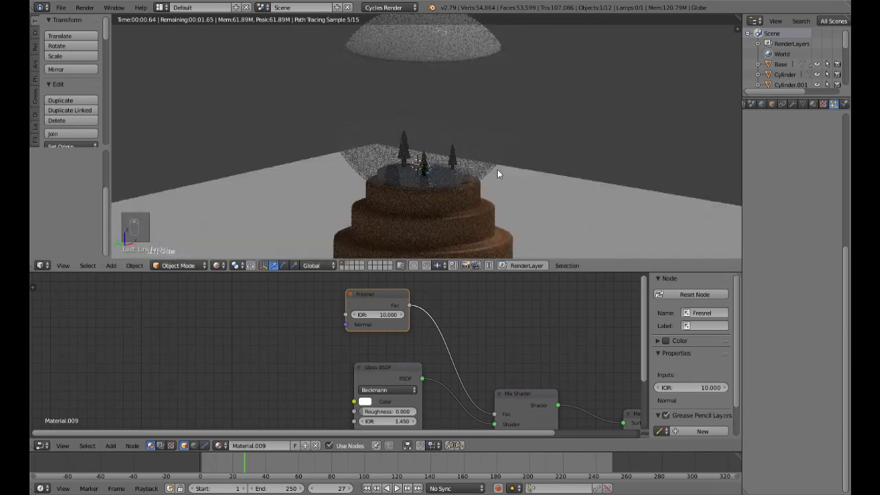
Step: Compare the snow globe in rendered and solid shading, examining the glass from several angles and distances
{"action": "middle_click_drag", "start_coordinate": [463, 196], "coordinate": [532, 192]}
{"action": "scroll", "coordinate": [531, 196], "scroll_direction": "up", "scroll_amount": 5}
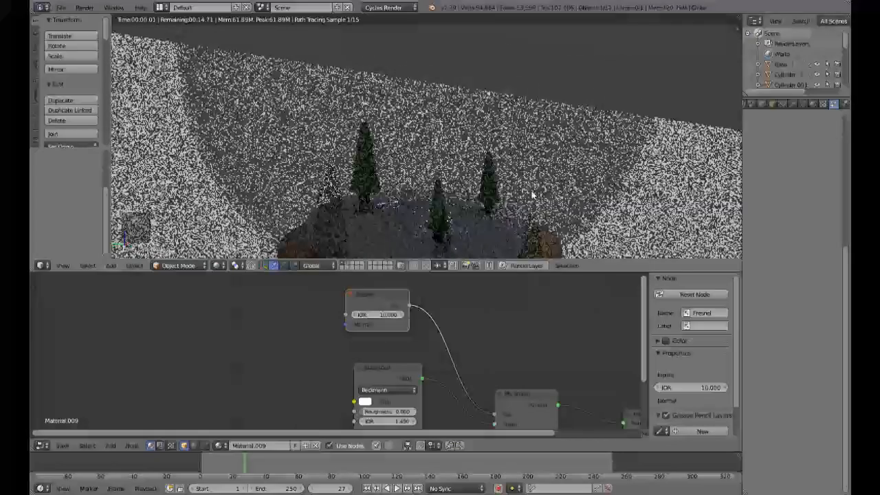
{"action": "middle_click_drag", "start_coordinate": [536, 191], "coordinate": [523, 181]}
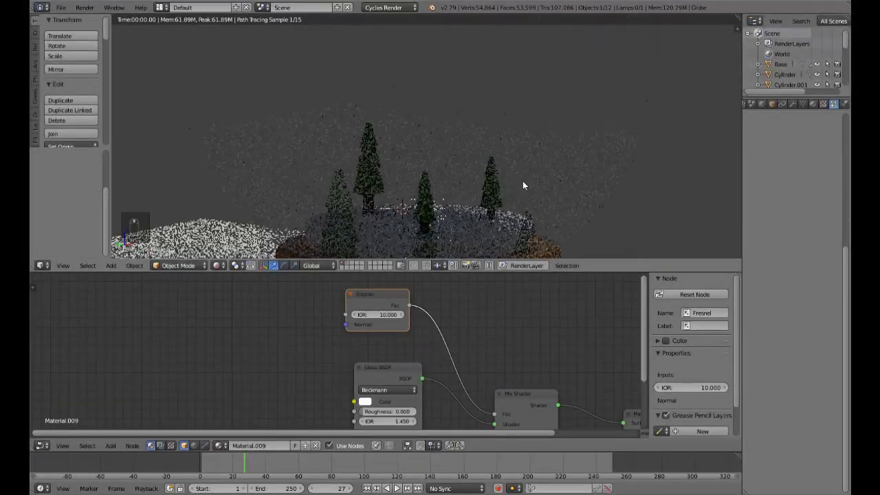
{"action": "scroll", "coordinate": [527, 179], "scroll_direction": "down", "scroll_amount": 3}
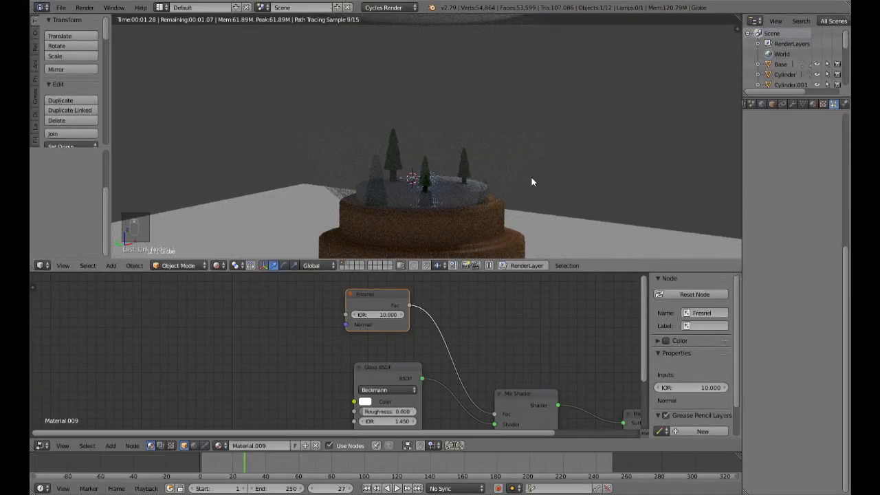
{"action": "key", "text": "shift+z"}
{"action": "scroll", "coordinate": [531, 182], "scroll_direction": "down", "scroll_amount": 2}
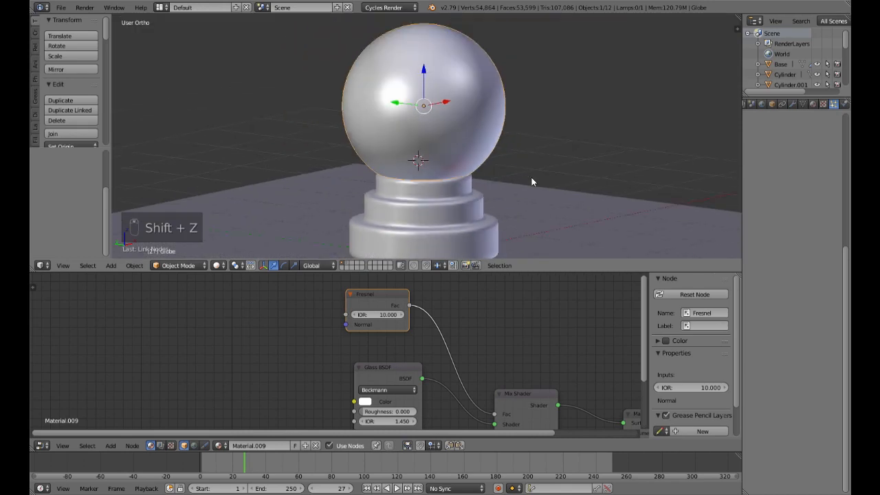
{"action": "scroll", "coordinate": [531, 181], "scroll_direction": "down", "scroll_amount": 2}
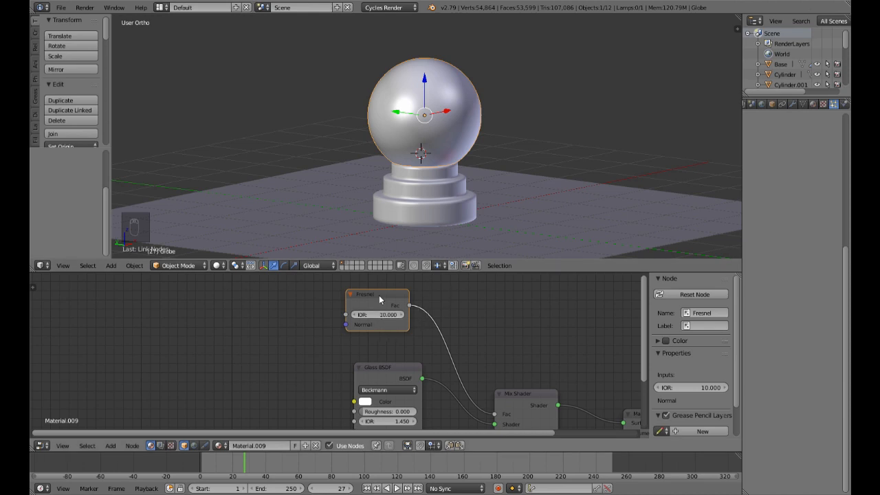
{"action": "key", "text": "shift+z"}
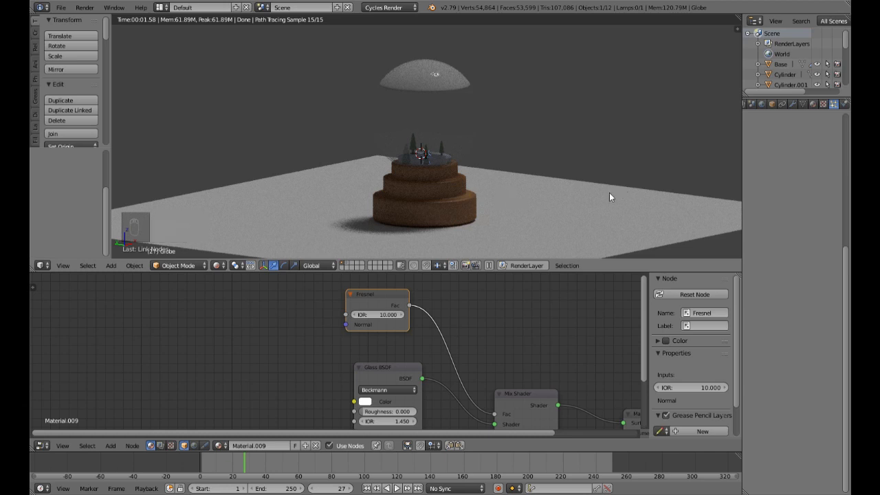
{"action": "scroll", "coordinate": [547, 206], "scroll_direction": "up", "scroll_amount": 3}
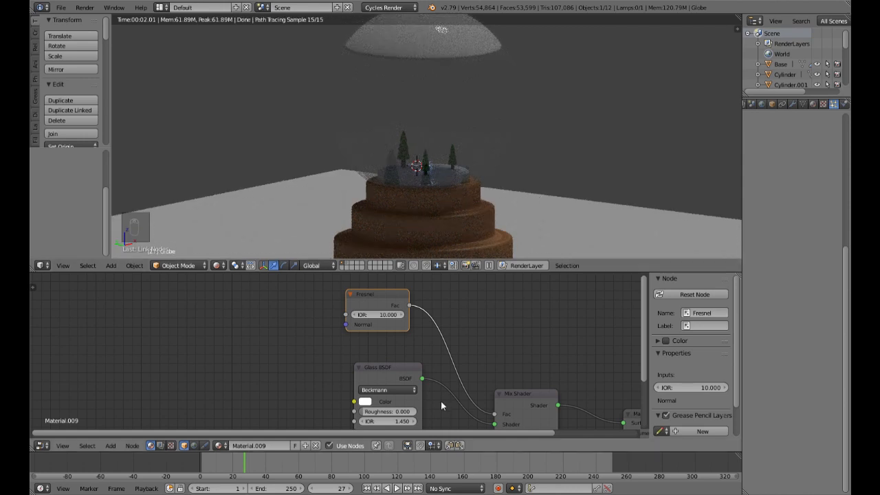
Step: Detach and reattach the Fresnel link at the Mix Shader's factor input and check the render
{"action": "mouse_move", "coordinate": [494, 414]}
{"action": "left_mouse_down"}
{"action": "mouse_move", "coordinate": [460, 382]}
{"action": "mouse_move", "coordinate": [319, 382]}
{"action": "mouse_move", "coordinate": [353, 411]}
{"action": "mouse_move", "coordinate": [428, 359]}
{"action": "mouse_move", "coordinate": [492, 402]}
{"action": "mouse_move", "coordinate": [496, 416]}
{"action": "left_mouse_up"}
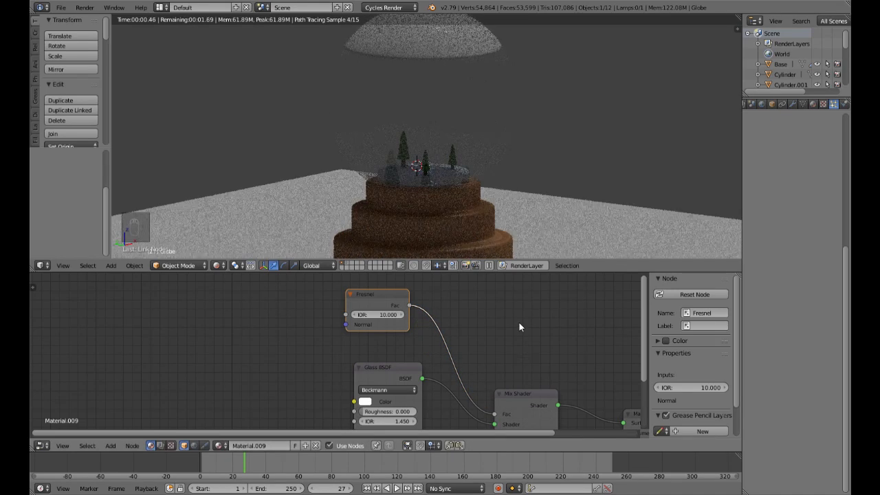
{"action": "scroll", "coordinate": [519, 323], "scroll_direction": "down", "scroll_amount": 1}
{"action": "scroll", "coordinate": [519, 323], "scroll_direction": "down", "scroll_amount": 1}
{"action": "middle_click_drag", "start_coordinate": [440, 335], "coordinate": [408, 385]}
{"action": "scroll", "coordinate": [442, 332], "scroll_direction": "up", "scroll_amount": 4}
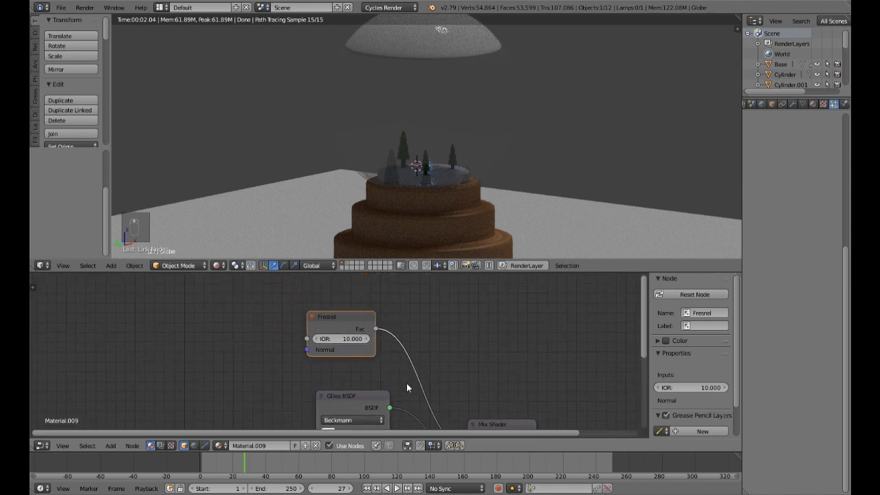
Step: Switch the viewport to solid shading and hide the globe
{"action": "scroll", "coordinate": [470, 195], "scroll_direction": "down", "scroll_amount": 3}
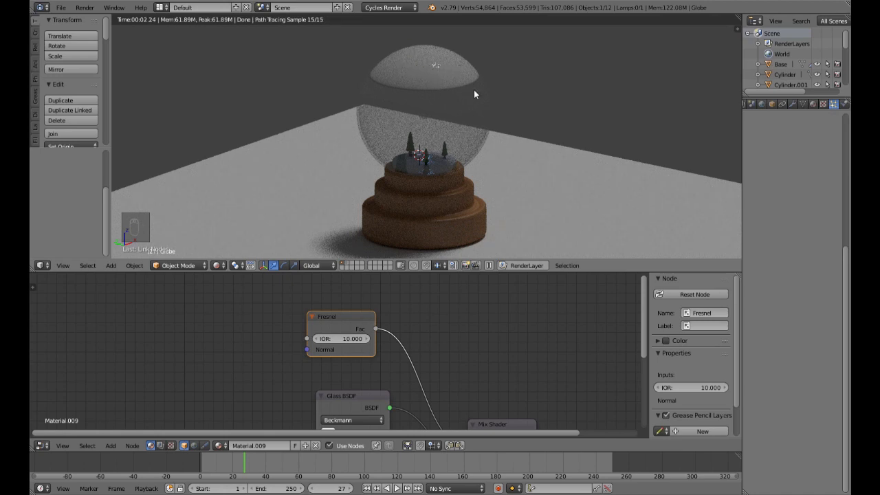
{"action": "key", "text": "shift+z"}
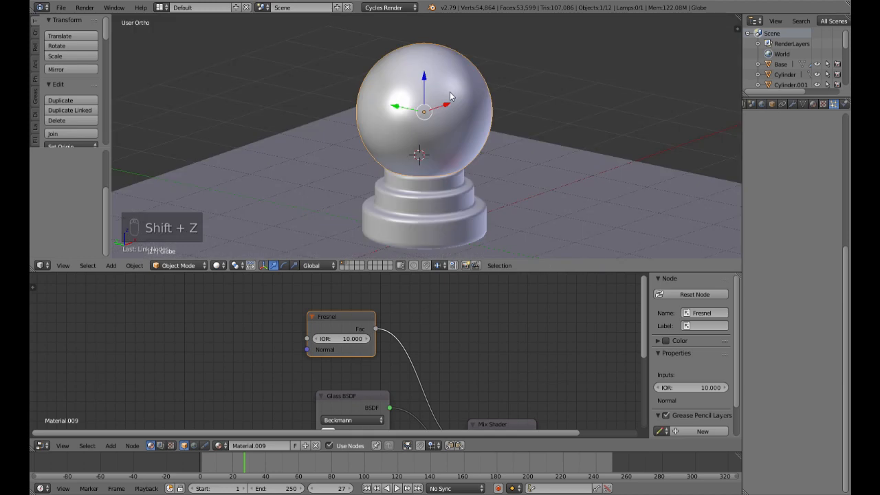
{"action": "key", "text": "h"}
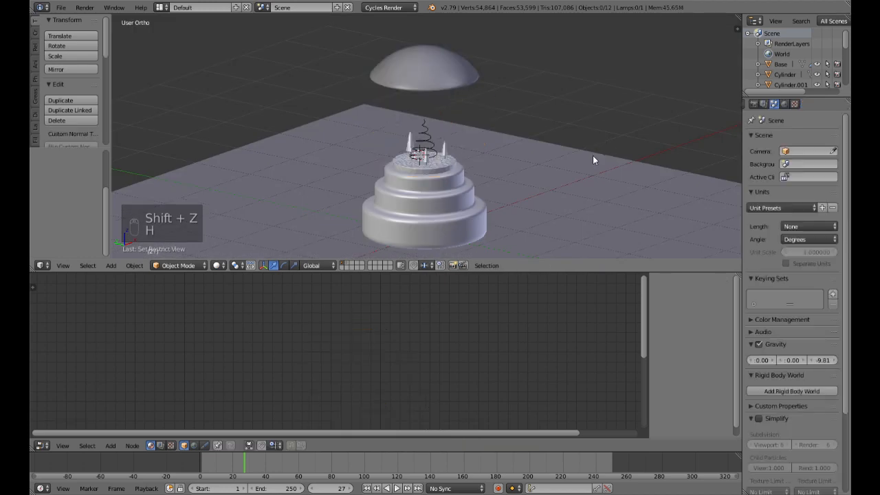
Step: Select the dome-shaped emitter above the trees and view it from a higher angle
{"action": "middle_click_drag", "start_coordinate": [507, 138], "coordinate": [496, 174], "text": "shift"}
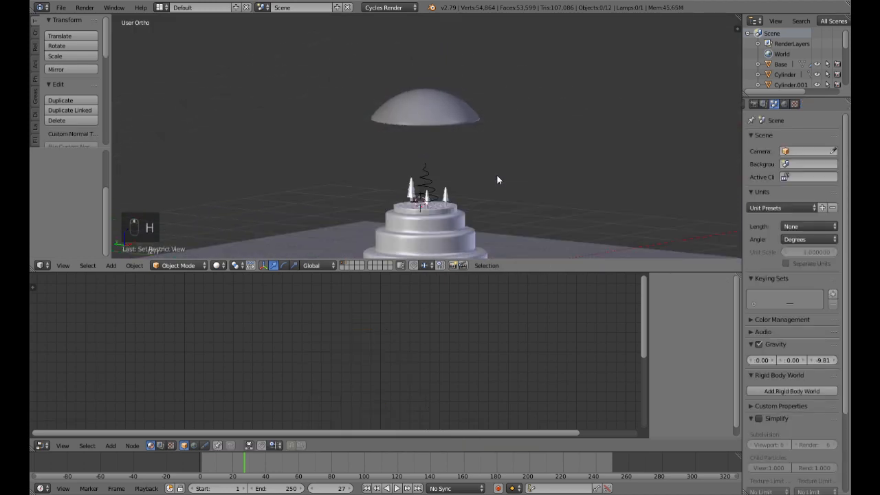
{"action": "scroll", "coordinate": [460, 151], "scroll_direction": "up", "scroll_amount": 3}
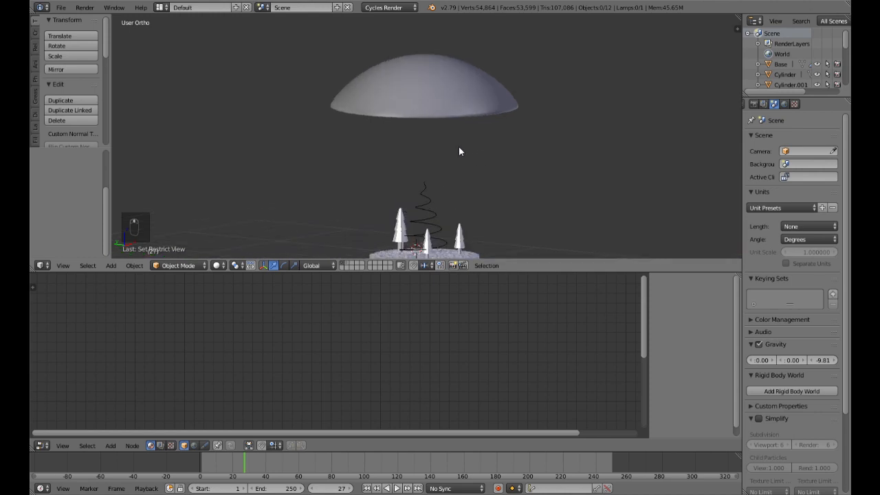
{"action": "right_click", "coordinate": [457, 106]}
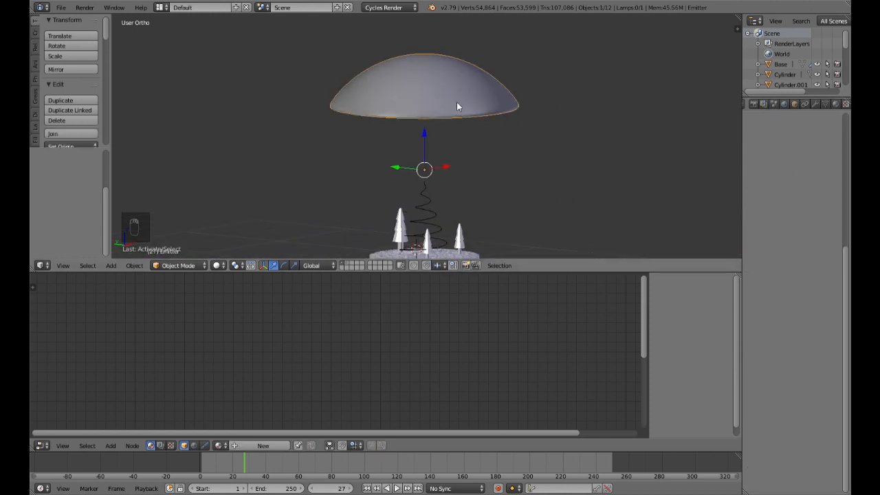
{"action": "middle_click_drag", "start_coordinate": [551, 159], "coordinate": [538, 176]}
{"action": "scroll", "coordinate": [528, 145], "scroll_direction": "down", "scroll_amount": 3}
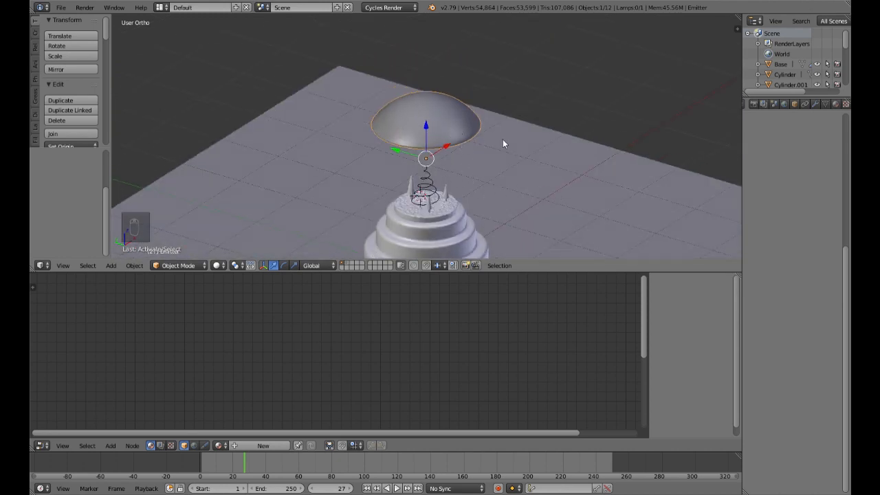
Step: Add a new particle system to the dome-shaped emitter, viewing it from the front
{"action": "key", "text": "KP_1"}
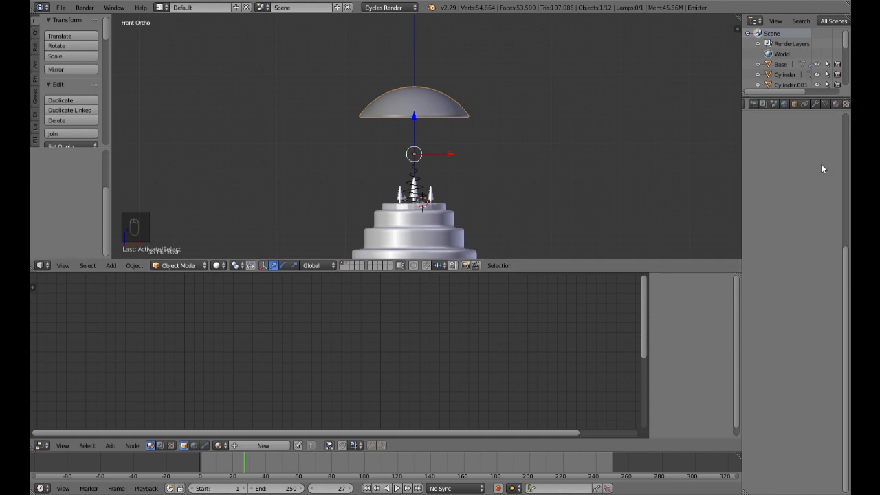
{"action": "left_click", "coordinate": [817, 103]}
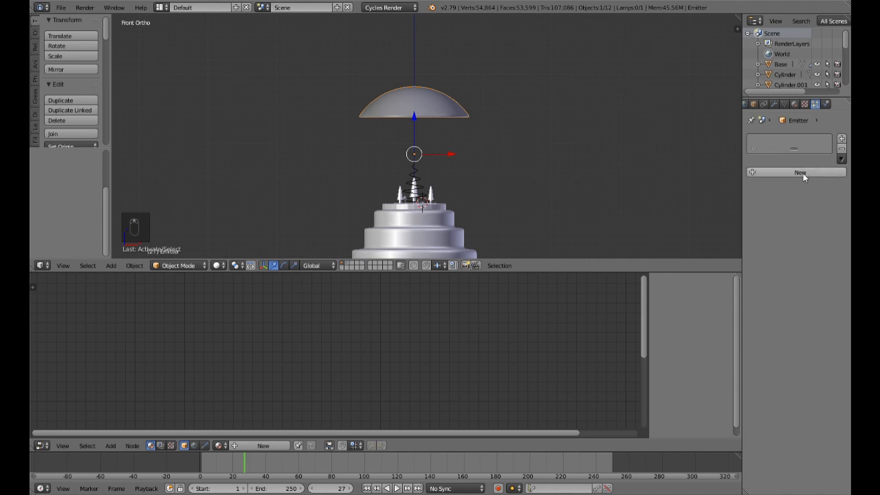
{"action": "left_click", "coordinate": [802, 171]}
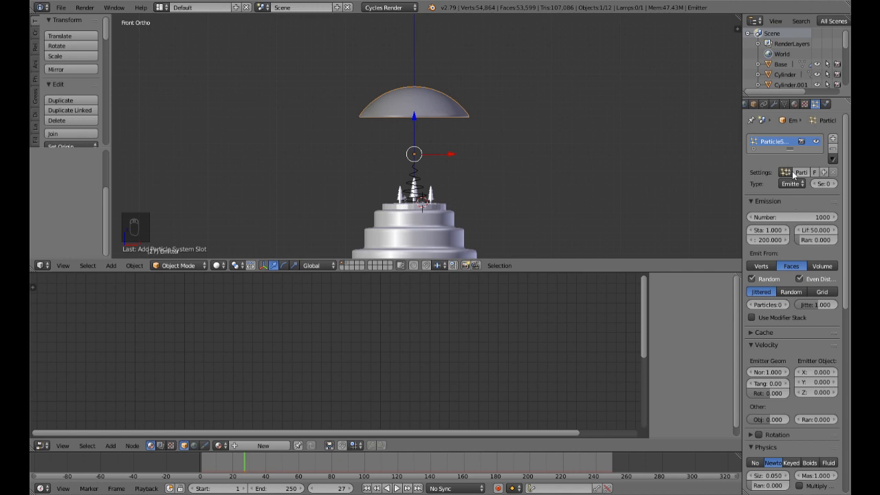
Step: Render the emitter's particles as duplicates of the Snow object
{"action": "scroll", "coordinate": [811, 324], "scroll_direction": "down", "scroll_amount": 5}
{"action": "scroll", "coordinate": [791, 384], "scroll_direction": "down", "scroll_amount": 6}
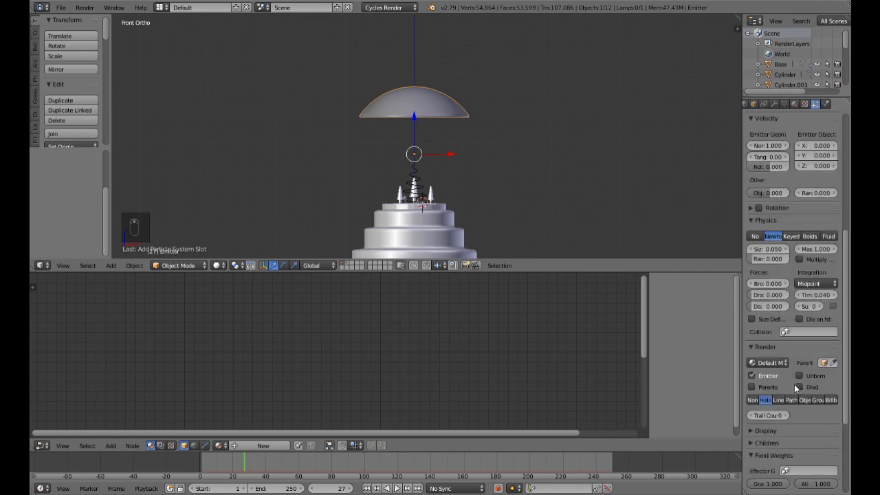
{"action": "left_click", "coordinate": [804, 400]}
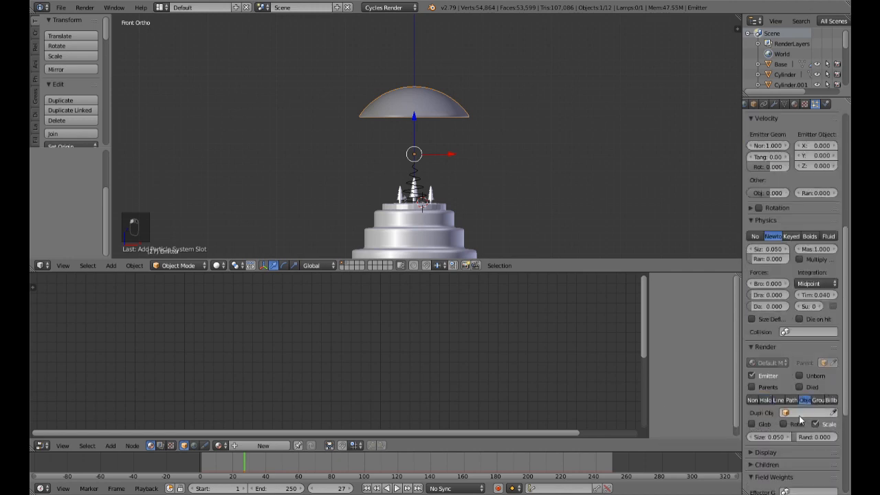
{"action": "left_click", "coordinate": [788, 413]}
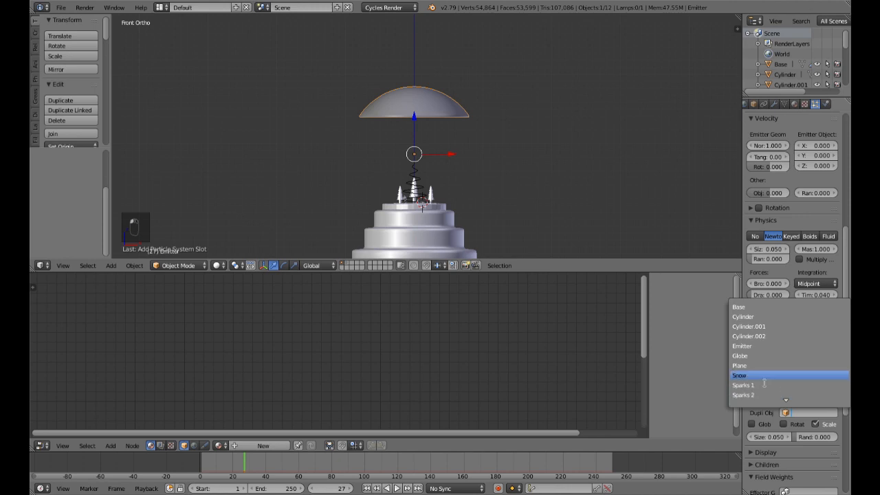
{"action": "left_click", "coordinate": [741, 376]}
Step: Play the animation and examine the particles falling beneath the dome up close
{"action": "middle_click_drag", "start_coordinate": [525, 197], "coordinate": [501, 208]}
{"action": "scroll", "coordinate": [501, 209], "scroll_direction": "up", "scroll_amount": 2}
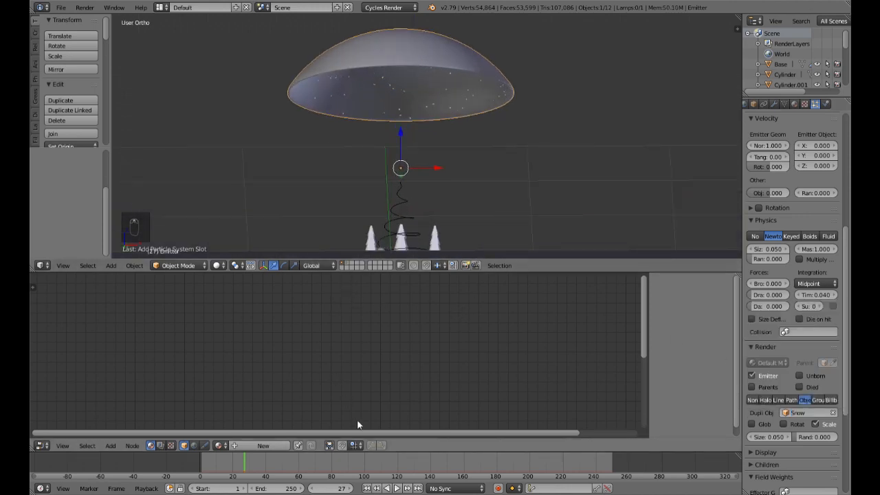
{"action": "left_click", "coordinate": [396, 489]}
{"action": "middle_click_drag", "start_coordinate": [434, 212], "coordinate": [433, 248]}
{"action": "scroll", "coordinate": [432, 247], "scroll_direction": "up", "scroll_amount": 4}
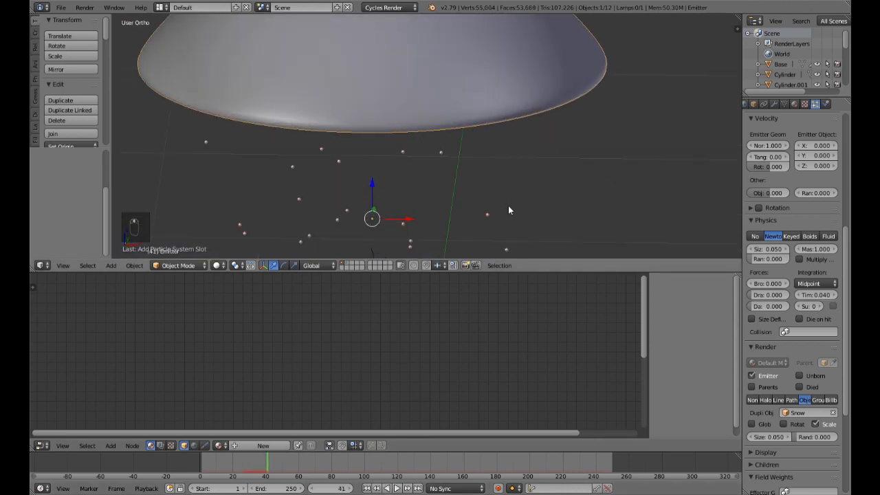
Step: Set the snow particle size to 0.03 in the emitter's physics settings
{"action": "scroll", "coordinate": [775, 294], "scroll_direction": "up", "scroll_amount": 2}
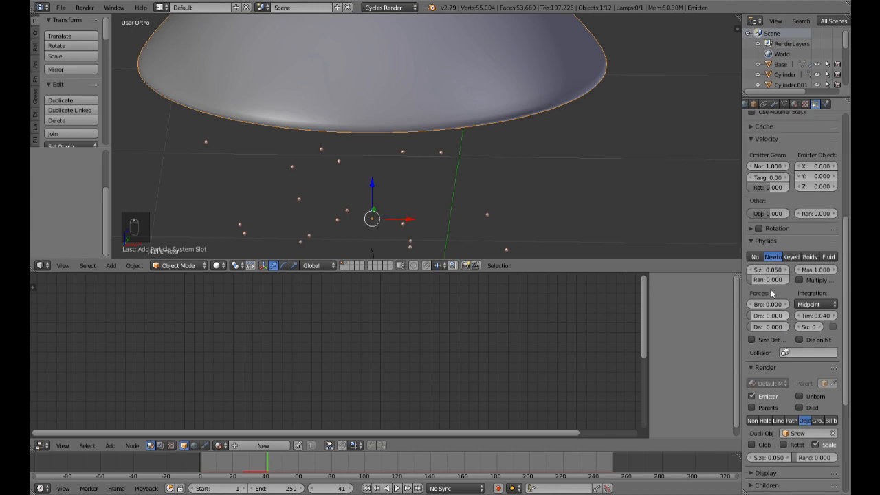
{"action": "left_click", "coordinate": [773, 292]}
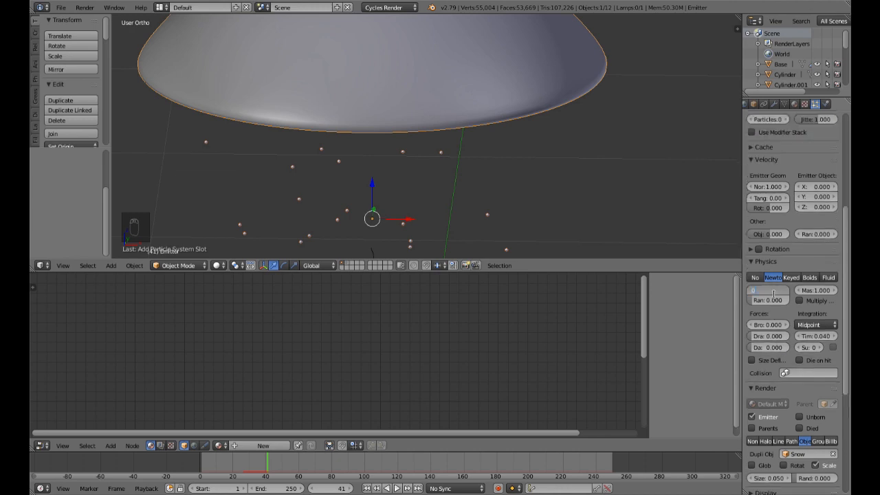
{"action": "type", "text": ".03"}
{"action": "key", "text": "Return"}
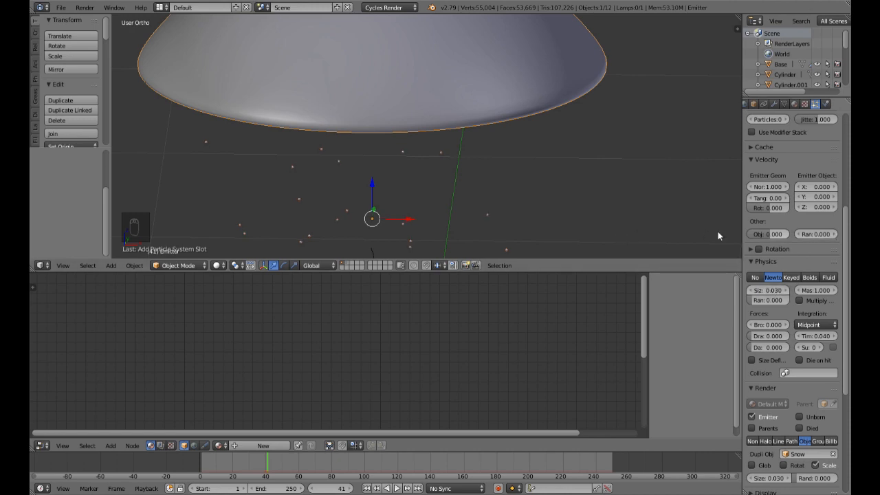
{"action": "scroll", "coordinate": [468, 200], "scroll_direction": "down", "scroll_amount": 4}
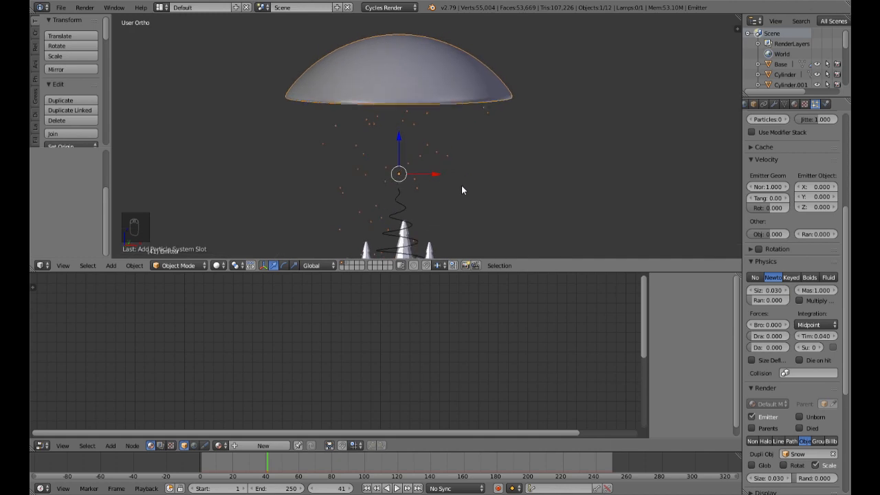
{"action": "scroll", "coordinate": [484, 199], "scroll_direction": "down", "scroll_amount": 2}
{"action": "scroll", "coordinate": [510, 216], "scroll_direction": "down", "scroll_amount": 4}
{"action": "scroll", "coordinate": [794, 204], "scroll_direction": "up", "scroll_amount": 5}
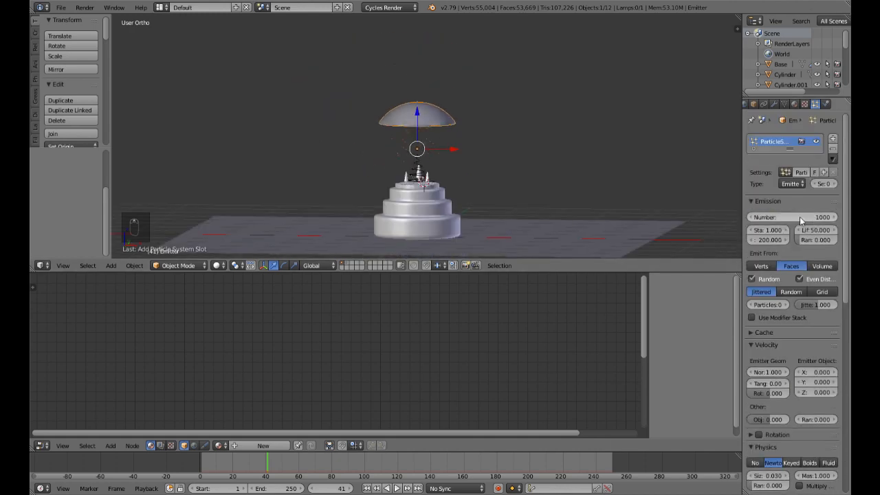
{"action": "left_click", "coordinate": [801, 218]}
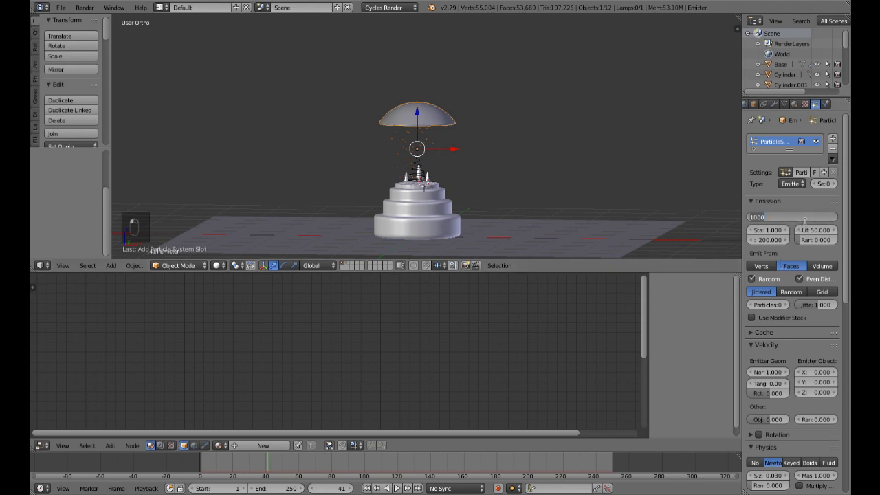
{"action": "key", "text": "Return"}
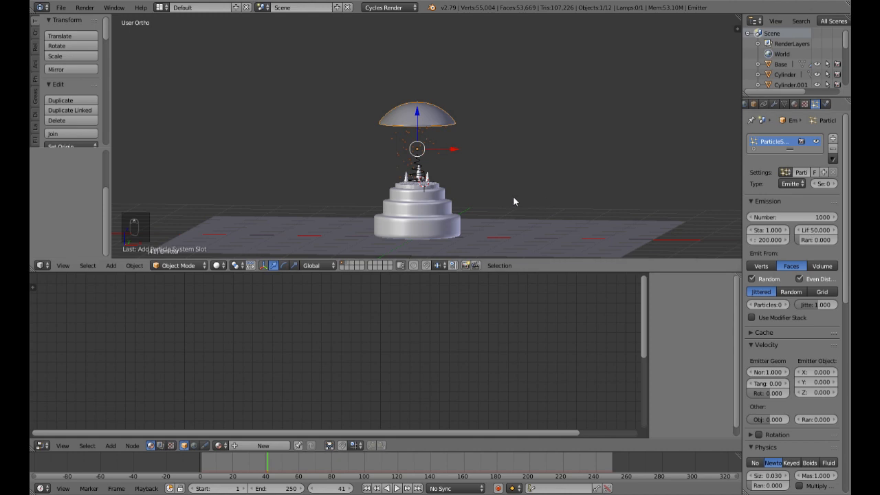
Step: Play the snowfall from the first frame in front view and examine how far the particles fall
{"action": "scroll", "coordinate": [514, 196], "scroll_direction": "up", "scroll_amount": 4}
{"action": "scroll", "coordinate": [516, 200], "scroll_direction": "down", "scroll_amount": 3}
{"action": "left_click", "coordinate": [372, 491]}
{"action": "key", "text": "KP_1"}
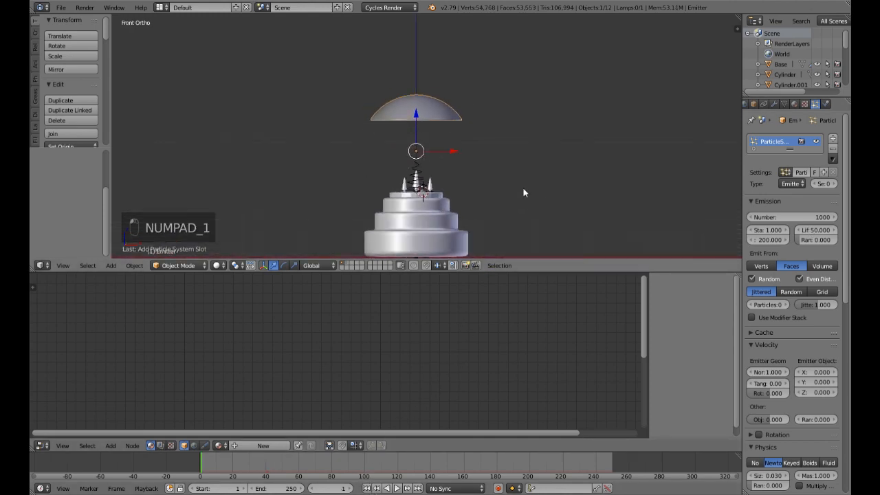
{"action": "middle_click_drag", "start_coordinate": [514, 186], "coordinate": [521, 154], "text": "shift"}
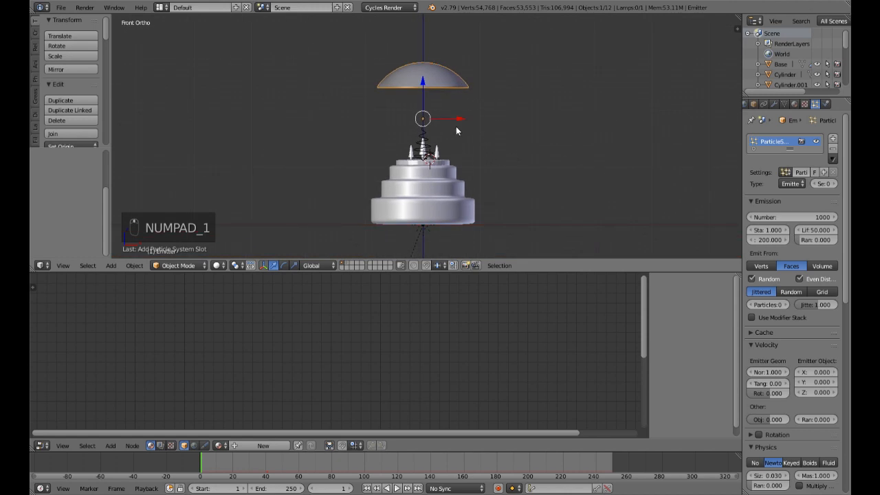
{"action": "left_click", "coordinate": [397, 488]}
{"action": "left_click", "coordinate": [397, 488]}
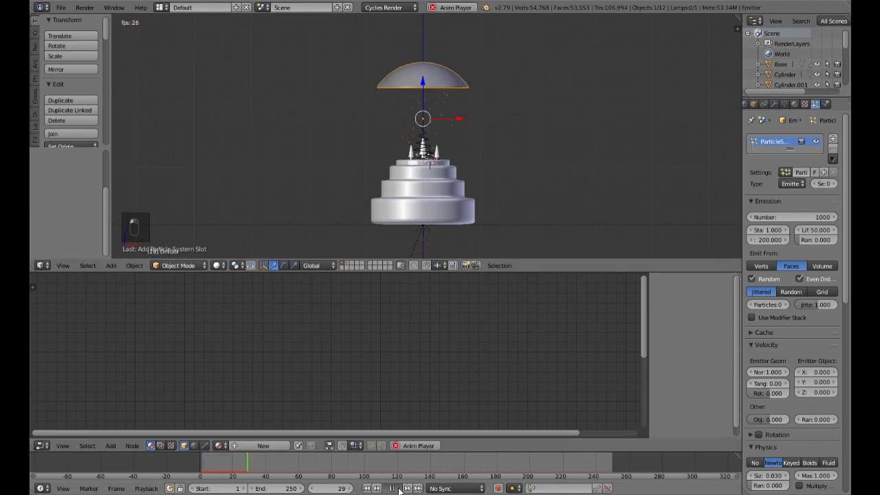
{"action": "scroll", "coordinate": [434, 238], "scroll_direction": "down", "scroll_amount": 10}
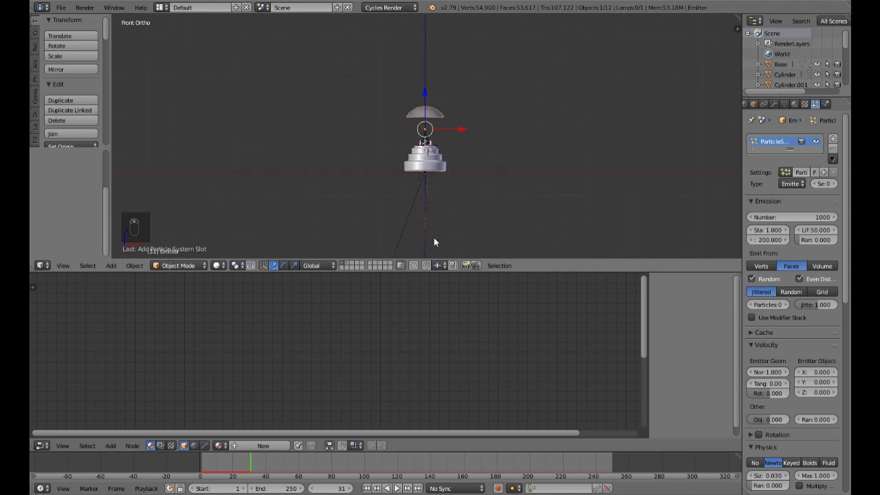
{"action": "scroll", "coordinate": [434, 242], "scroll_direction": "up", "scroll_amount": 10}
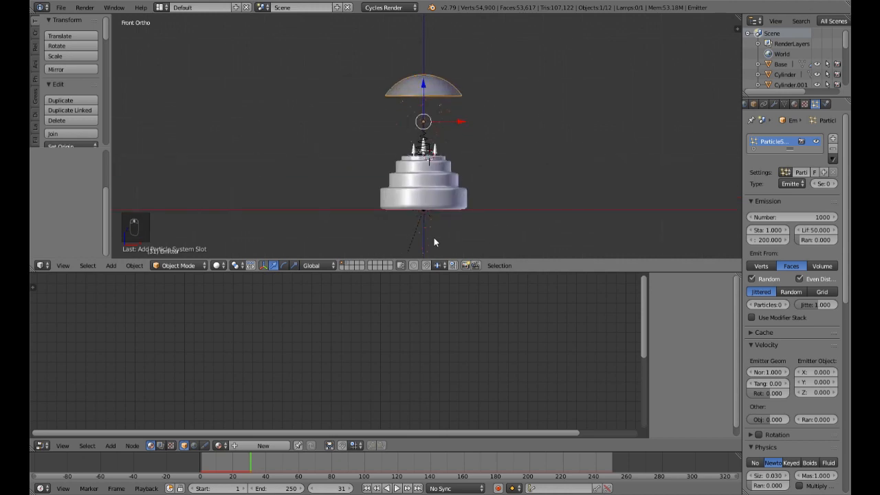
Step: Try a particle lifetime of 20 frames and replay the snowfall from the first frame
{"action": "left_click", "coordinate": [813, 236]}
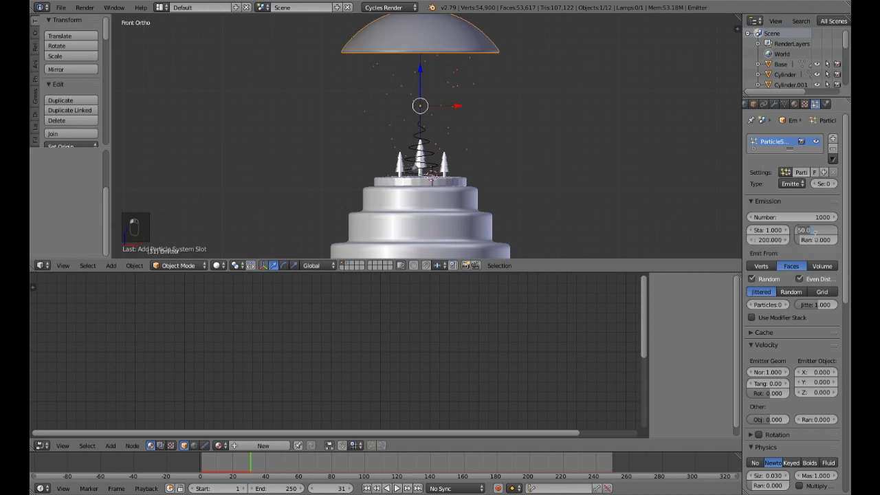
{"action": "type", "text": "20"}
{"action": "key", "text": "Return"}
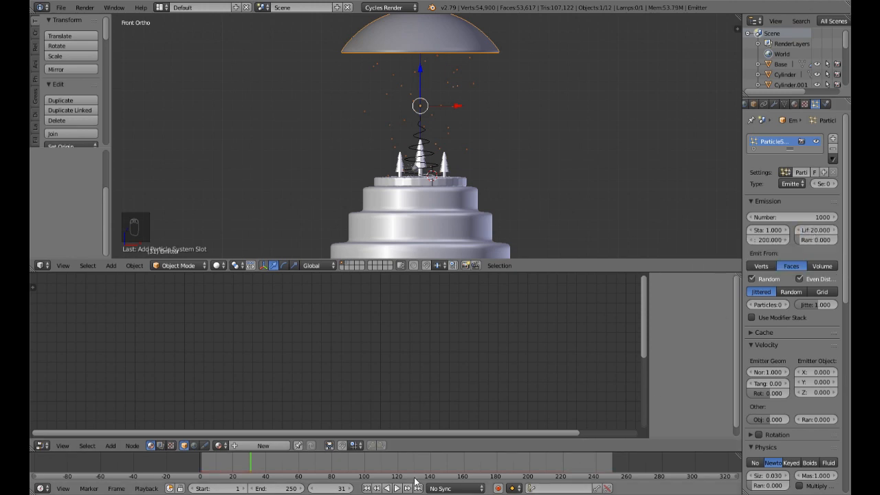
{"action": "left_click", "coordinate": [367, 488]}
{"action": "left_click", "coordinate": [397, 488]}
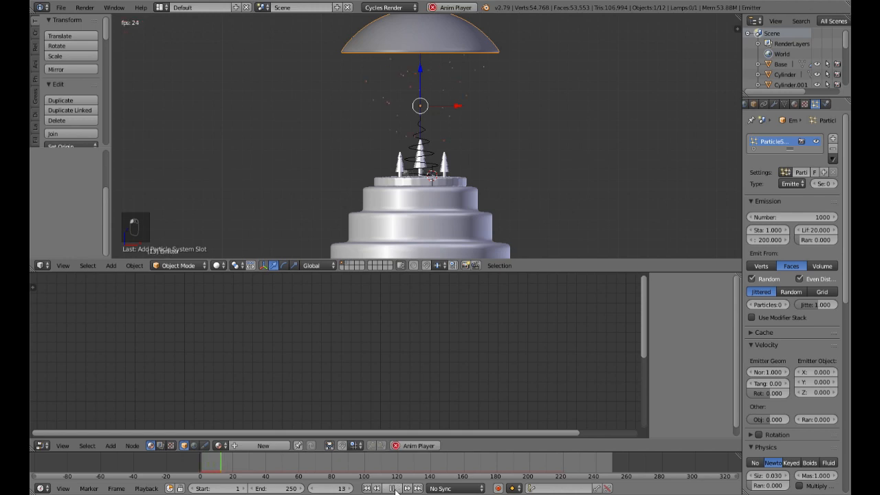
{"action": "left_click", "coordinate": [394, 488]}
{"action": "key", "text": "KP_1"}
{"action": "key", "text": "KP_5"}
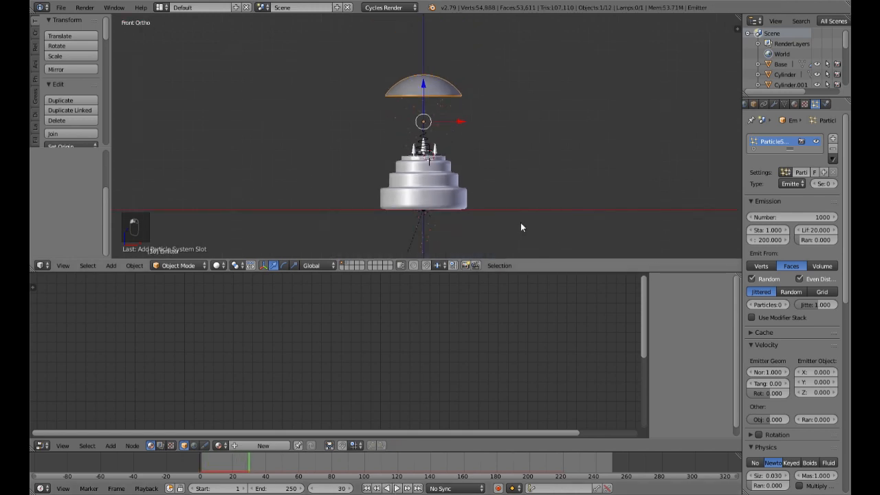
{"action": "scroll", "coordinate": [503, 213], "scroll_direction": "up", "scroll_amount": 3}
Step: Try a particle lifetime of 10 frames, replay from the start and inspect the snow above the trees
{"action": "left_click", "coordinate": [814, 231]}
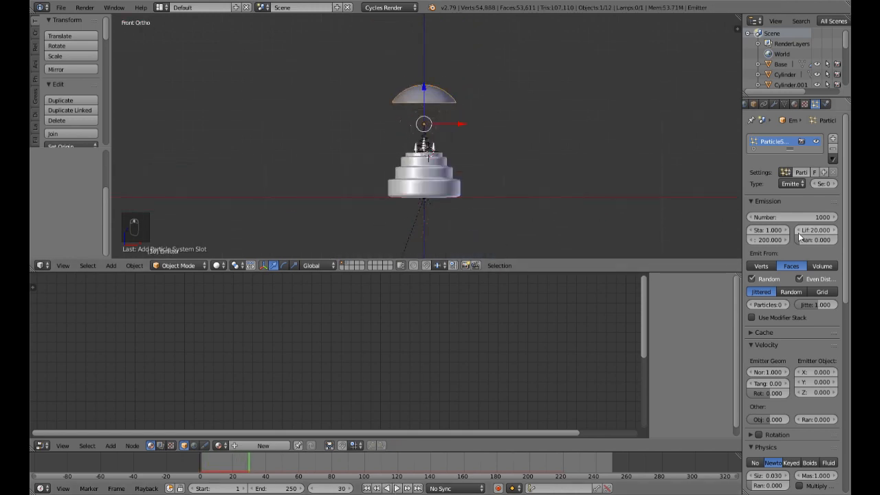
{"action": "type", "text": "10"}
{"action": "key", "text": "Return"}
{"action": "left_click", "coordinate": [367, 488]}
{"action": "left_click", "coordinate": [397, 488]}
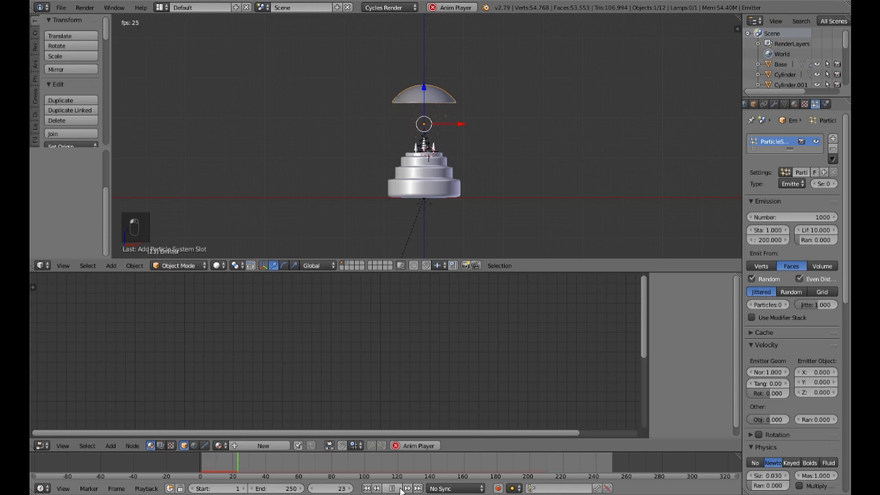
{"action": "left_click", "coordinate": [400, 488]}
{"action": "scroll", "coordinate": [443, 134], "scroll_direction": "up", "scroll_amount": 5}
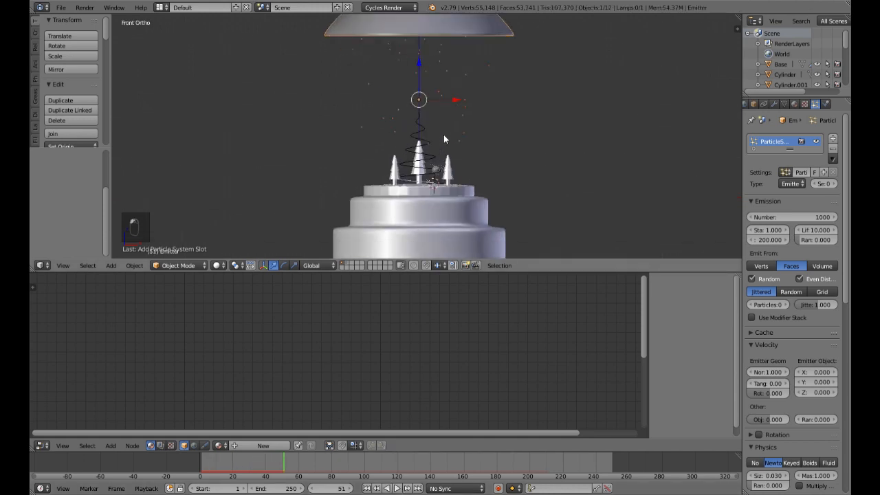
{"action": "mouse_move", "coordinate": [513, 143]}
{"action": "middle_mouse_down"}
{"action": "mouse_move", "coordinate": [488, 177]}
{"action": "mouse_move", "coordinate": [496, 141]}
{"action": "middle_mouse_up"}
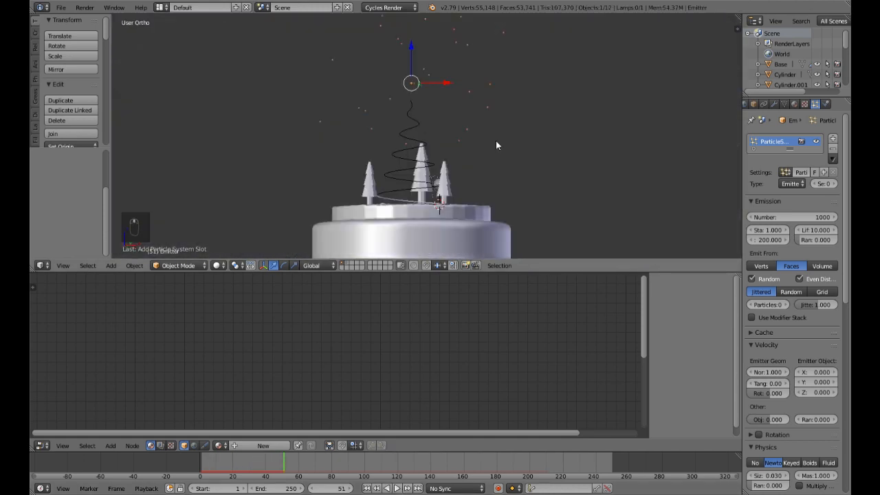
{"action": "scroll", "coordinate": [496, 141], "scroll_direction": "down", "scroll_amount": 4}
Step: Set the number of emitted particles to 5000 and replay the snowfall from the first frame
{"action": "left_click", "coordinate": [801, 219]}
{"action": "type", "text": "5000"}
{"action": "key", "text": "Return"}
{"action": "left_click", "coordinate": [370, 488]}
{"action": "left_click", "coordinate": [401, 488]}
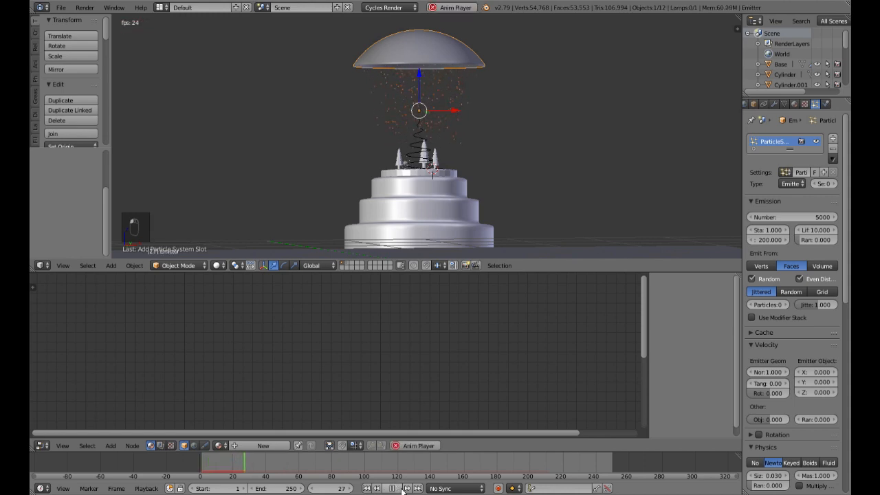
{"action": "scroll", "coordinate": [492, 198], "scroll_direction": "up", "scroll_amount": 3}
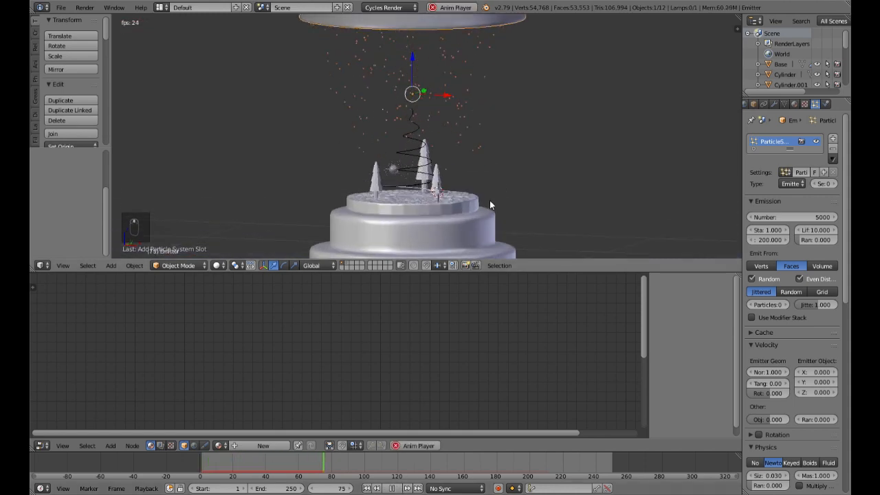
Step: Set the particle lifetime to 12 frames and check the falling snow against the base
{"action": "left_click", "coordinate": [815, 229]}
{"action": "type", "text": "15"}
{"action": "key", "text": "Return"}
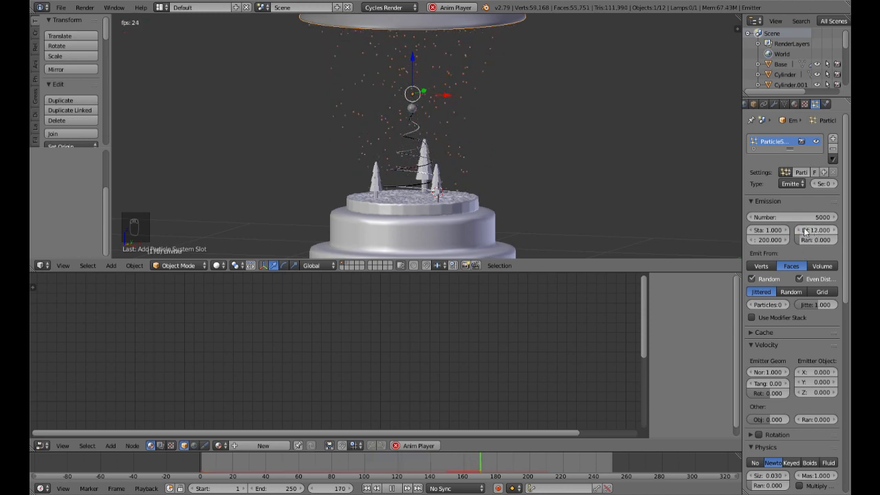
{"action": "scroll", "coordinate": [540, 161], "scroll_direction": "down", "scroll_amount": 3}
{"action": "middle_click_drag", "start_coordinate": [539, 163], "coordinate": [558, 180]}
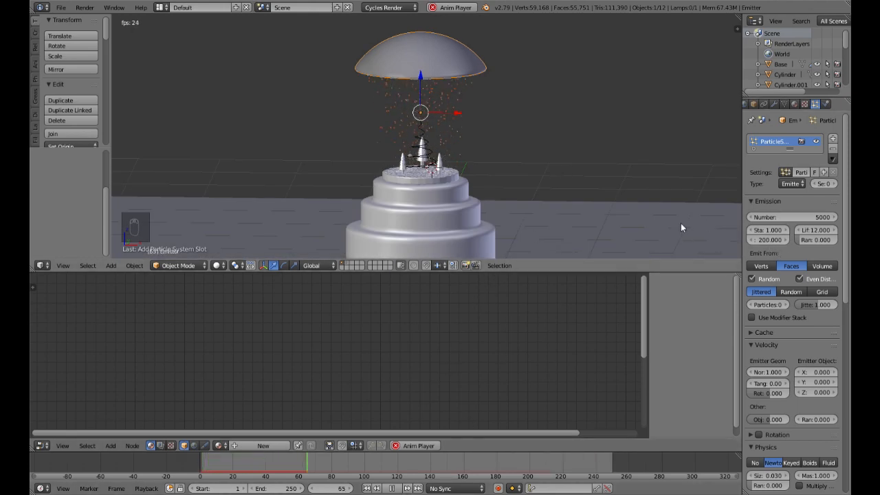
Step: Set the particle emission to end at frame 250 and the lifetime randomness to 1.0
{"action": "left_click", "coordinate": [769, 241]}
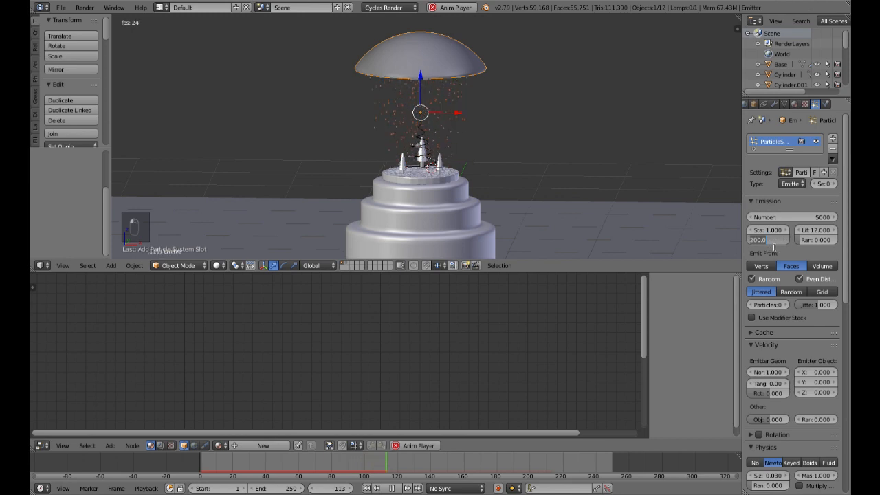
{"action": "type", "text": "250"}
{"action": "key", "text": "Return"}
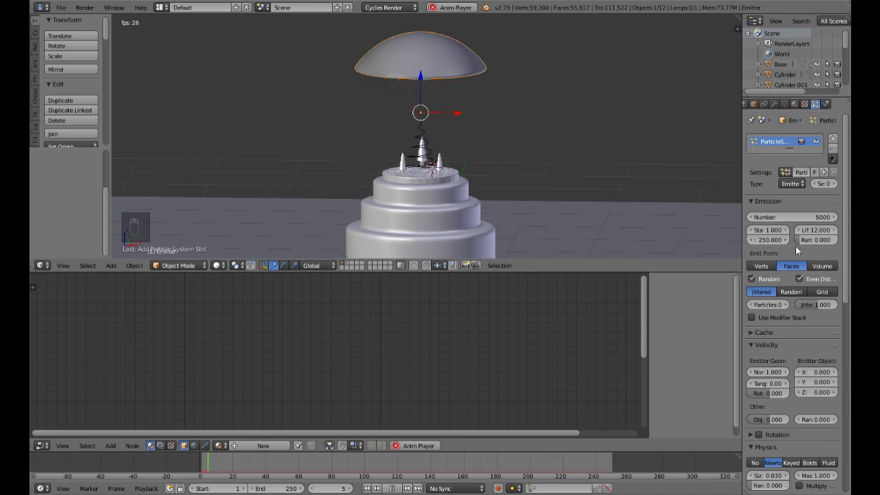
{"action": "left_click_drag", "start_coordinate": [801, 240], "coordinate": [836, 239]}
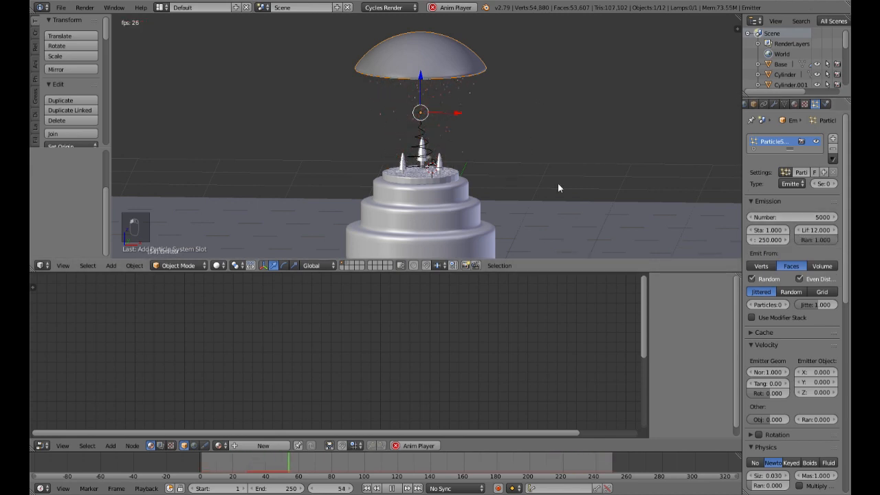
Step: Try a normal emission velocity of 0.1 for the snow particles and watch the snowfall beneath the dome
{"action": "scroll", "coordinate": [557, 182], "scroll_direction": "up", "scroll_amount": 3}
{"action": "scroll", "coordinate": [553, 177], "scroll_direction": "down", "scroll_amount": 4}
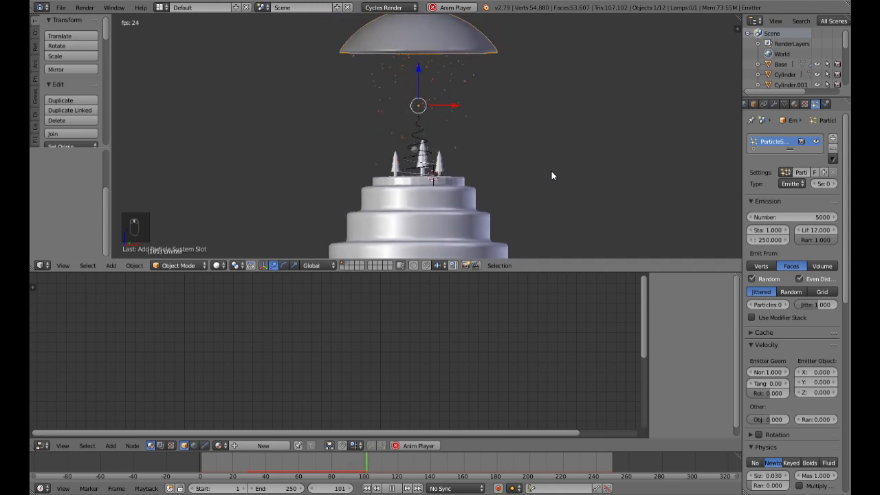
{"action": "scroll", "coordinate": [538, 170], "scroll_direction": "down", "scroll_amount": 1}
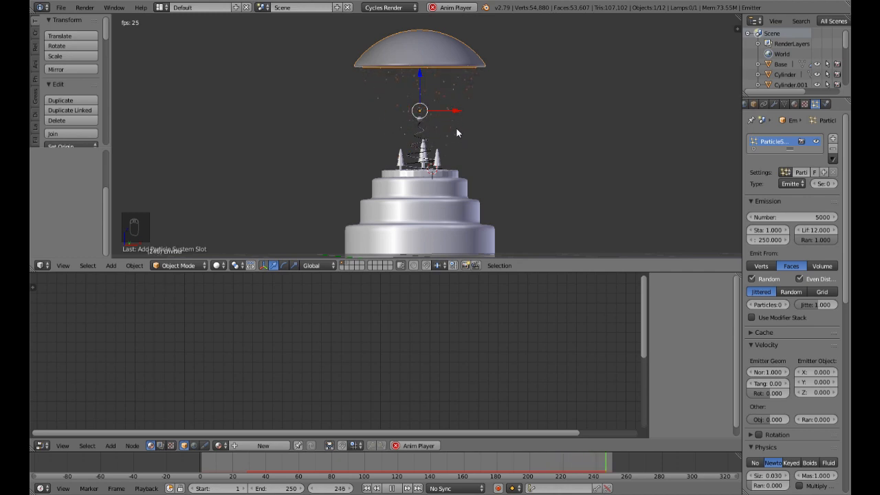
{"action": "scroll", "coordinate": [462, 149], "scroll_direction": "up", "scroll_amount": 5}
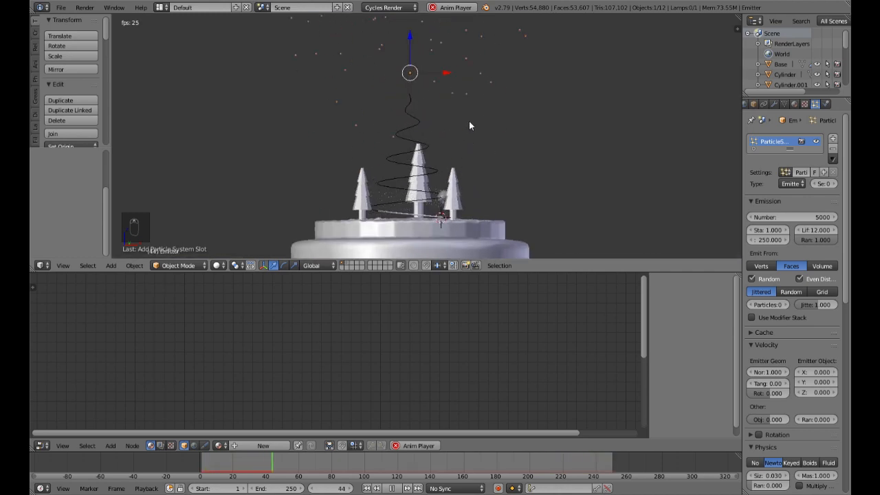
{"action": "scroll", "coordinate": [469, 125], "scroll_direction": "down", "scroll_amount": 2}
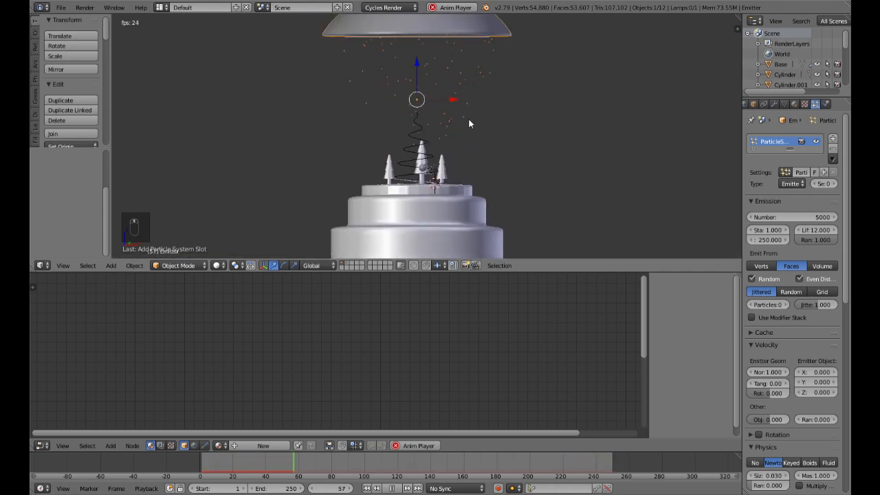
{"action": "left_click", "coordinate": [771, 372]}
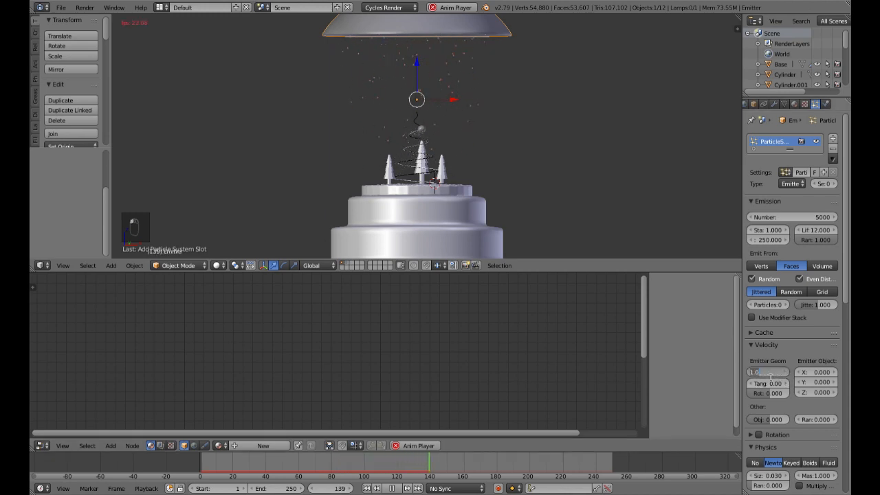
{"action": "key", "text": "Return"}
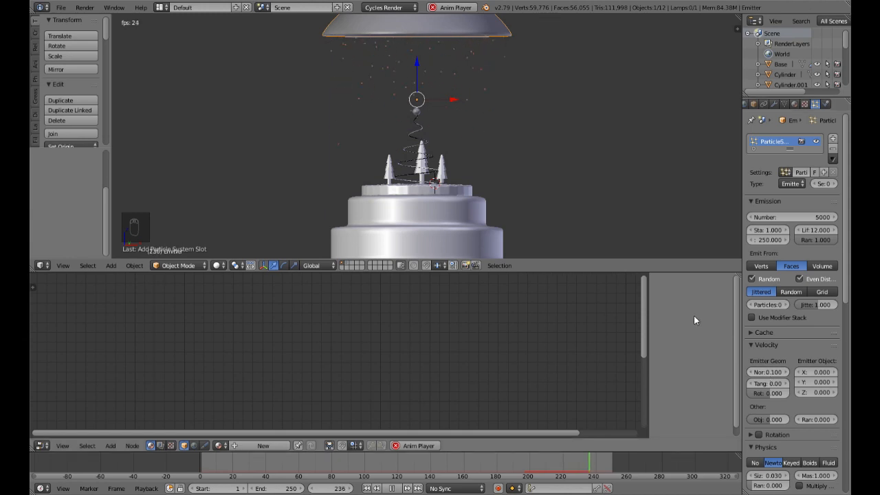
{"action": "mouse_move", "coordinate": [515, 149]}
{"action": "middle_mouse_down"}
{"action": "mouse_move", "coordinate": [499, 163]}
{"action": "mouse_move", "coordinate": [502, 150]}
{"action": "middle_mouse_up"}
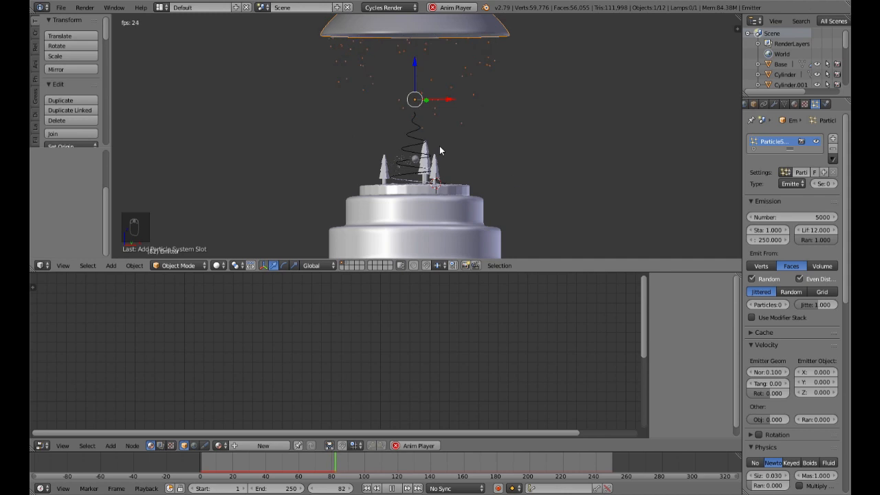
Step: Try a normal emission velocity of 0.05 and check the snowfall over the whole globe
{"action": "left_click", "coordinate": [775, 377]}
{"action": "type", "text": "5"}
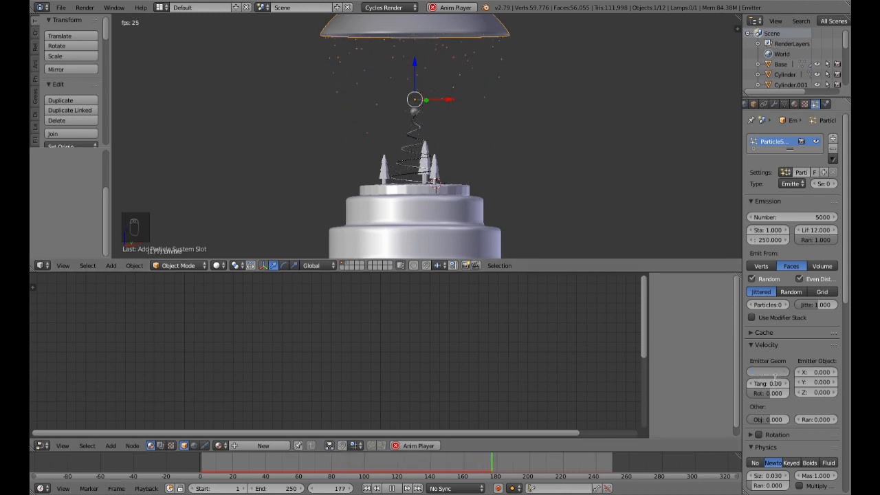
{"action": "key", "text": "Return"}
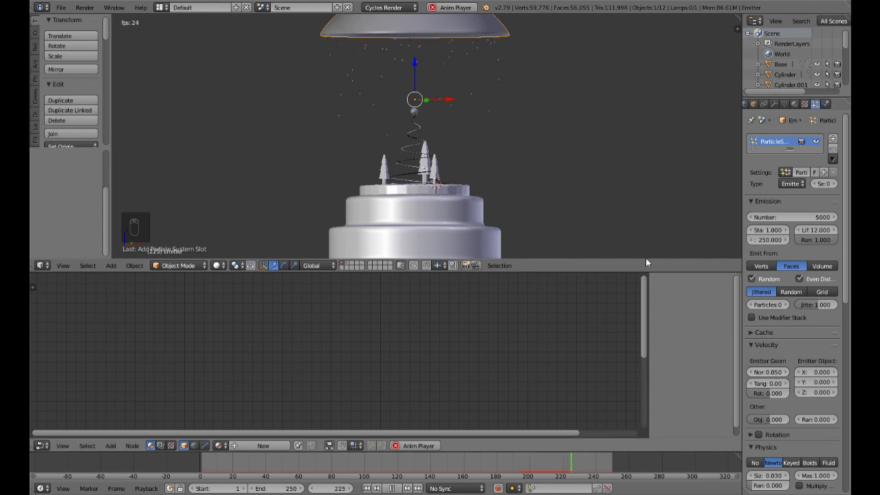
{"action": "scroll", "coordinate": [531, 196], "scroll_direction": "down", "scroll_amount": 2}
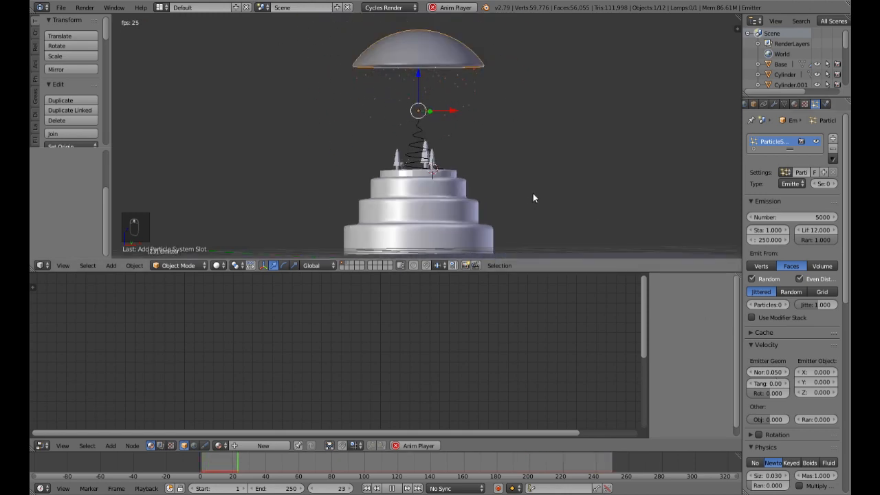
Step: Set the snow particles' normal emission velocity to 0.01
{"action": "left_click", "coordinate": [771, 376]}
{"action": "key", "text": "BackSpace"}
{"action": "type", "text": "0.01"}
{"action": "key", "text": "Return"}
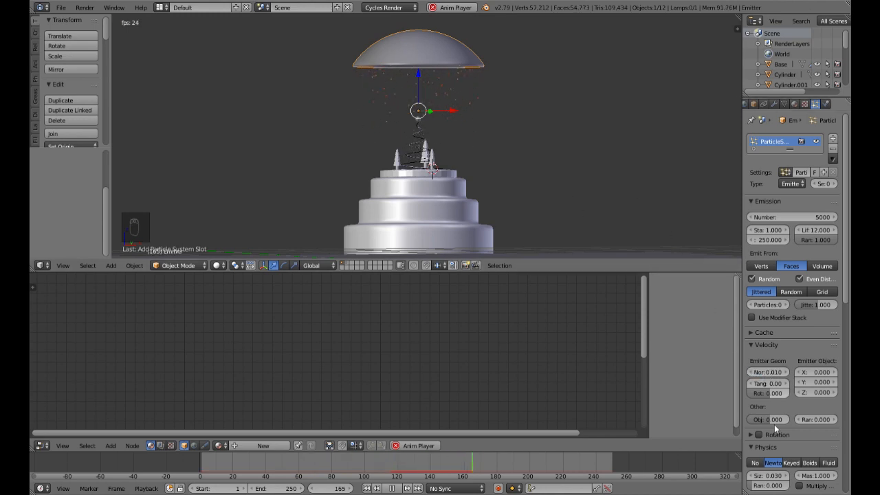
Step: Lower the particle system's gravity field weight to about 0.333 and inspect the snow falling from the dome
{"action": "scroll", "coordinate": [782, 463], "scroll_direction": "down", "scroll_amount": 10}
{"action": "scroll", "coordinate": [782, 461], "scroll_direction": "down", "scroll_amount": 3}
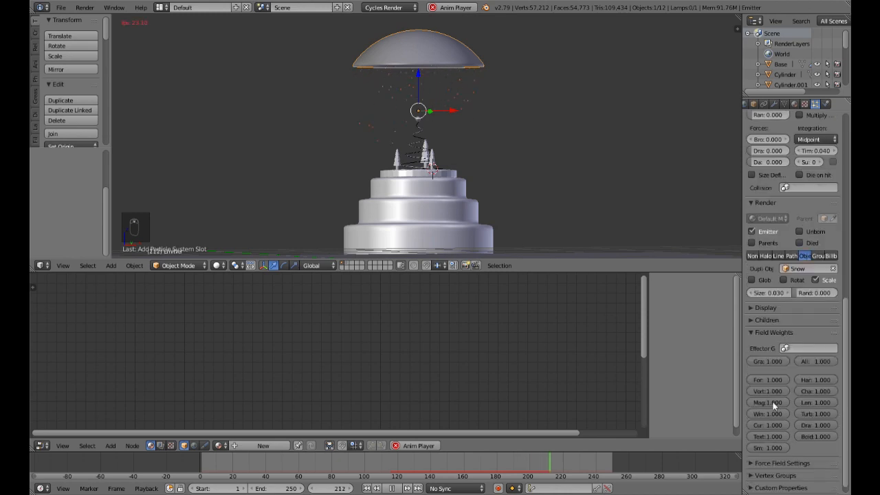
{"action": "left_click_drag", "start_coordinate": [777, 363], "coordinate": [752, 363]}
{"action": "scroll", "coordinate": [399, 139], "scroll_direction": "up", "scroll_amount": 2}
{"action": "middle_click_drag", "start_coordinate": [488, 101], "coordinate": [506, 221], "text": "shift"}
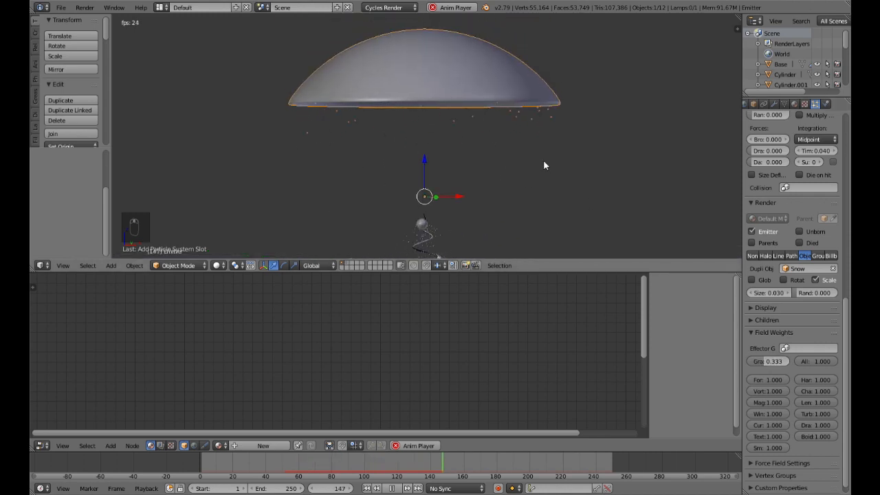
{"action": "scroll", "coordinate": [543, 165], "scroll_direction": "down", "scroll_amount": 2}
Step: Try a particle lifetime of 50 frames and watch how far the snow falls
{"action": "scroll", "coordinate": [812, 219], "scroll_direction": "up", "scroll_amount": 8}
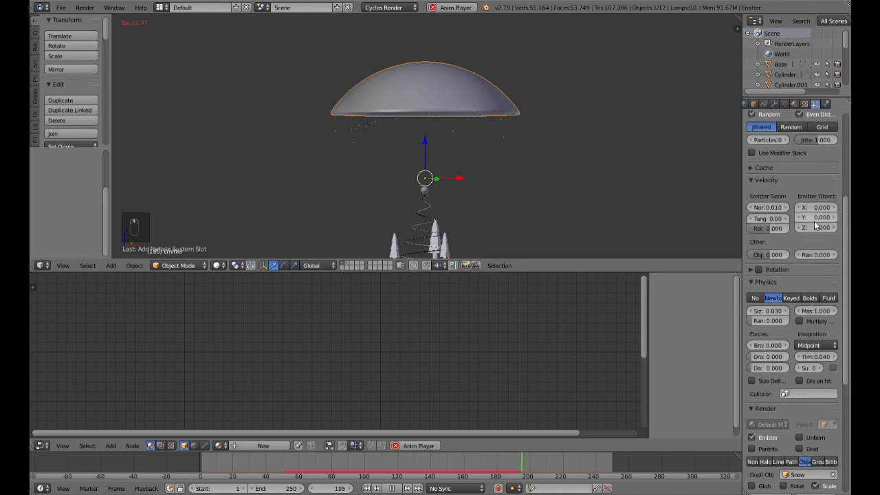
{"action": "scroll", "coordinate": [815, 224], "scroll_direction": "up", "scroll_amount": 3}
{"action": "scroll", "coordinate": [819, 228], "scroll_direction": "up", "scroll_amount": 3}
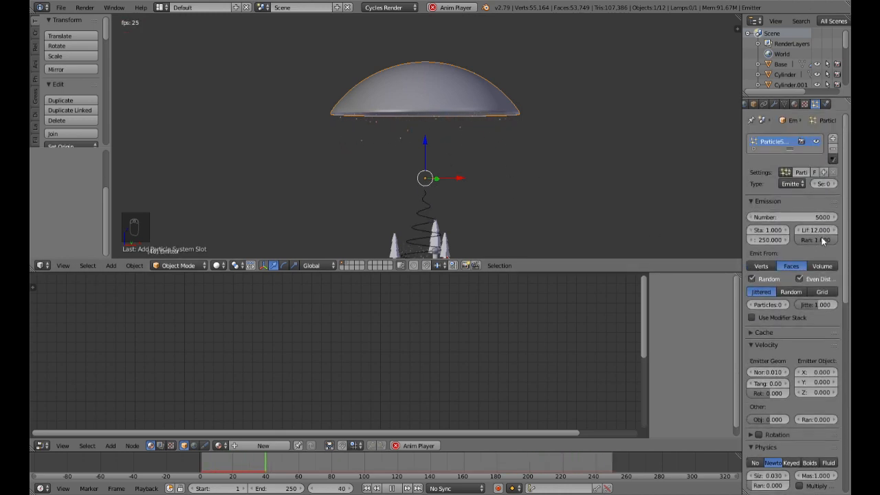
{"action": "key", "text": "Return"}
{"action": "scroll", "coordinate": [497, 177], "scroll_direction": "down", "scroll_amount": 3}
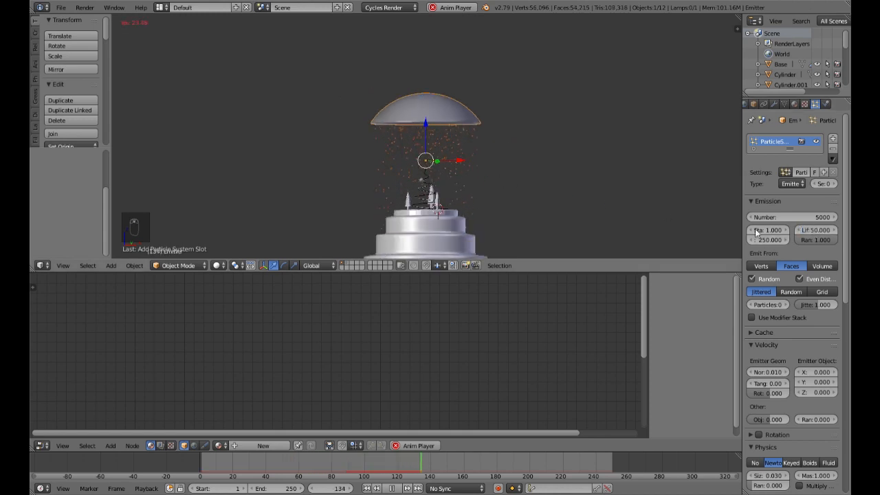
Step: Try a particle lifetime of 20 frames and compare the snow's reach with the base
{"action": "left_click", "coordinate": [814, 231]}
{"action": "key", "text": "Return"}
{"action": "scroll", "coordinate": [505, 172], "scroll_direction": "down", "scroll_amount": 3}
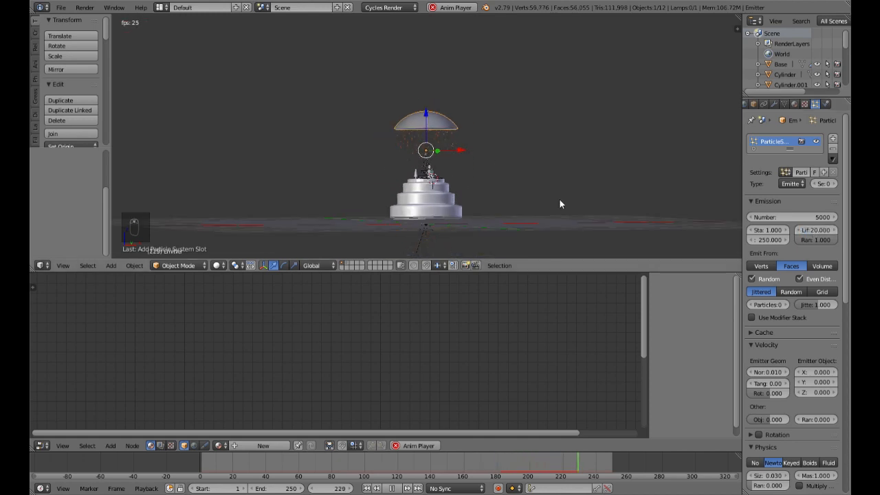
{"action": "scroll", "coordinate": [532, 198], "scroll_direction": "up", "scroll_amount": 3}
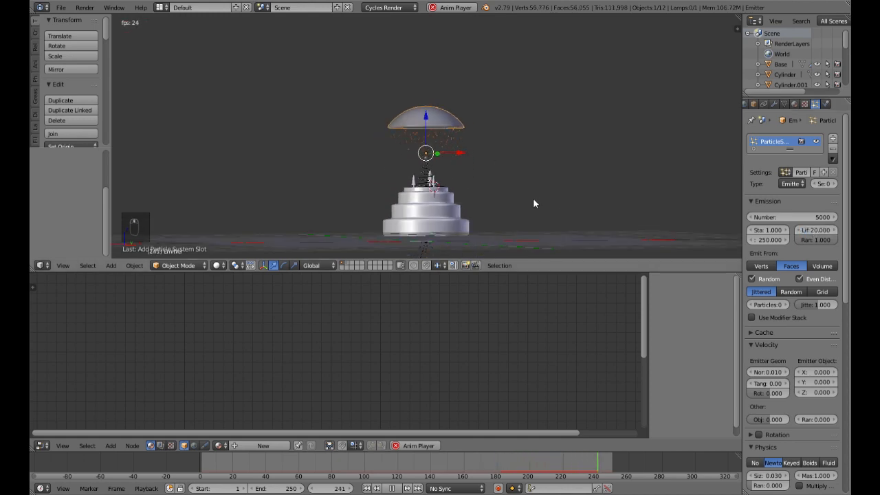
Step: Try a particle lifetime of 25 frames during playback
{"action": "left_click", "coordinate": [814, 235]}
{"action": "type", "text": "25"}
{"action": "key", "text": "Return"}
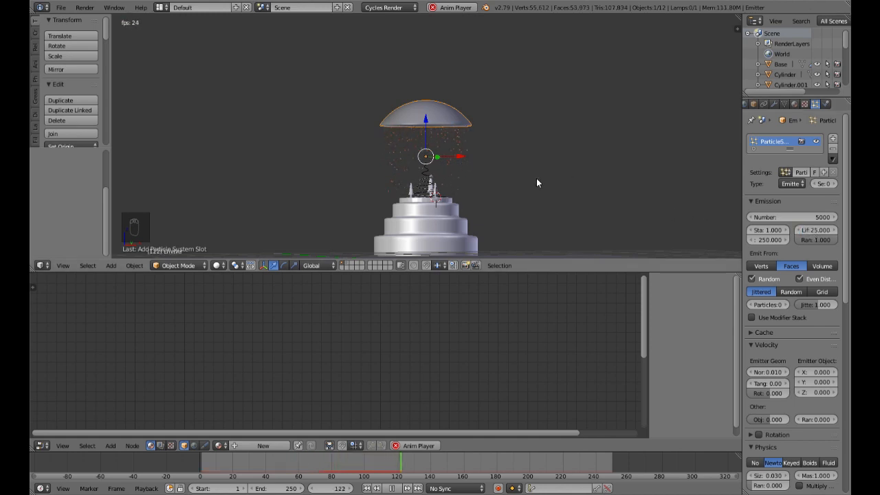
Step: Set the particle lifetime to 22 frames and inspect the snowfall from several distances and angles
{"action": "left_click", "coordinate": [816, 231]}
{"action": "type", "text": "2"}
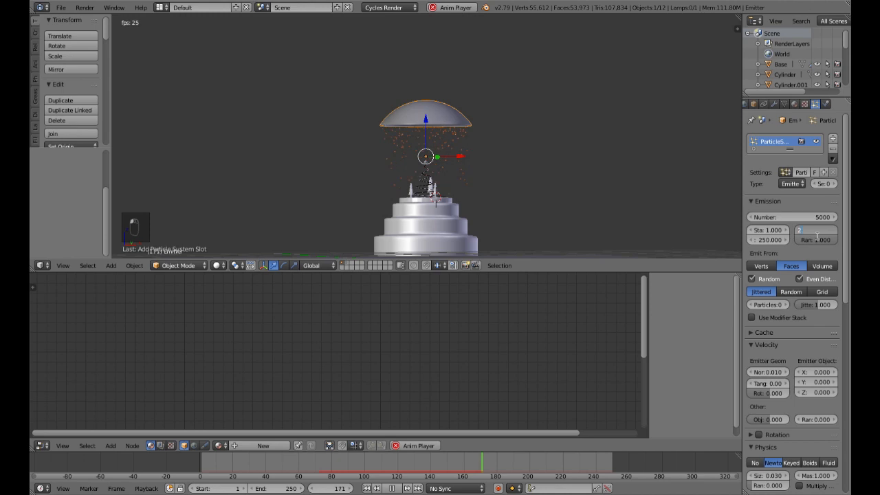
{"action": "type", "text": "2"}
{"action": "key", "text": "Return"}
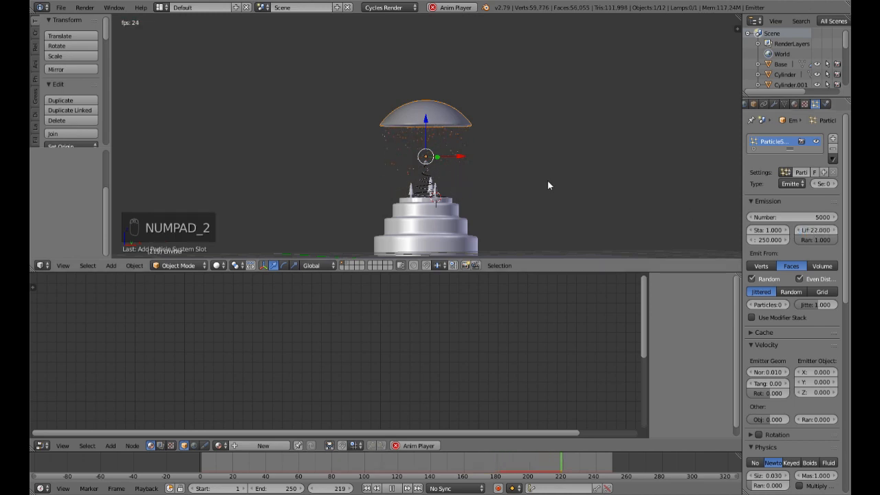
{"action": "scroll", "coordinate": [547, 185], "scroll_direction": "up", "scroll_amount": 3}
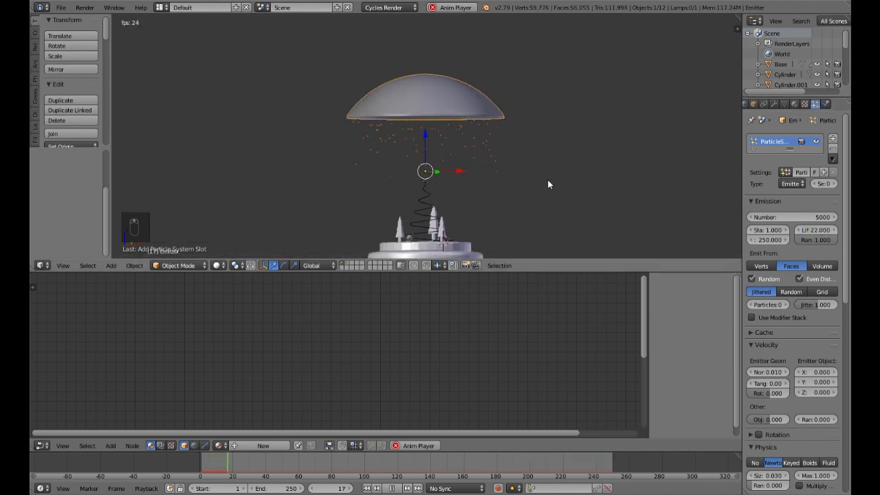
{"action": "scroll", "coordinate": [548, 184], "scroll_direction": "down", "scroll_amount": 5}
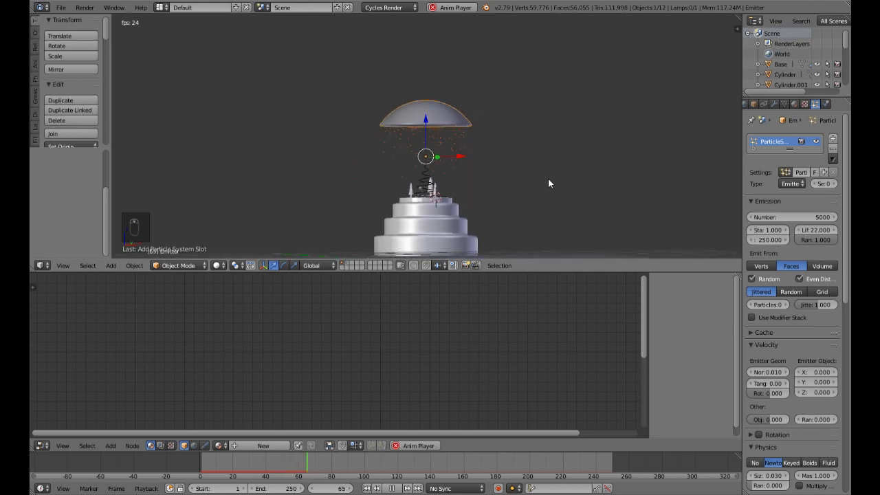
{"action": "middle_click_drag", "start_coordinate": [548, 183], "coordinate": [532, 197]}
{"action": "scroll", "coordinate": [532, 197], "scroll_direction": "up", "scroll_amount": 3}
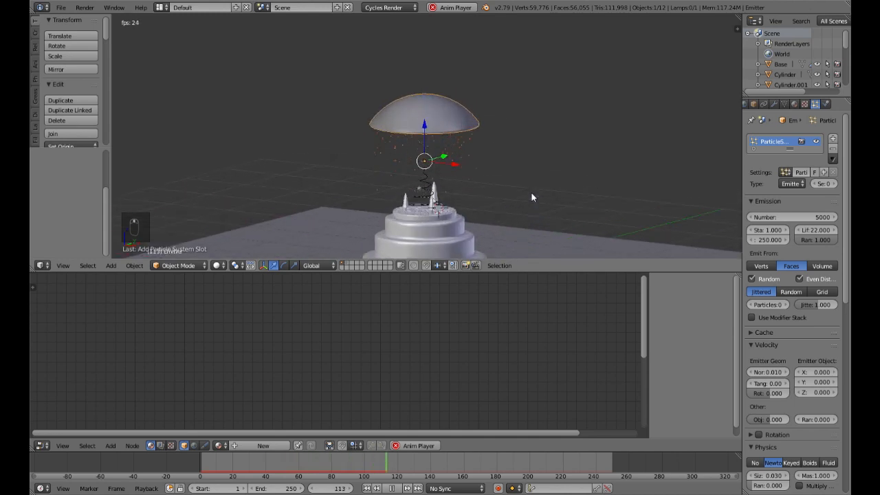
{"action": "scroll", "coordinate": [531, 197], "scroll_direction": "up", "scroll_amount": 3}
{"action": "scroll", "coordinate": [532, 198], "scroll_direction": "down", "scroll_amount": 2}
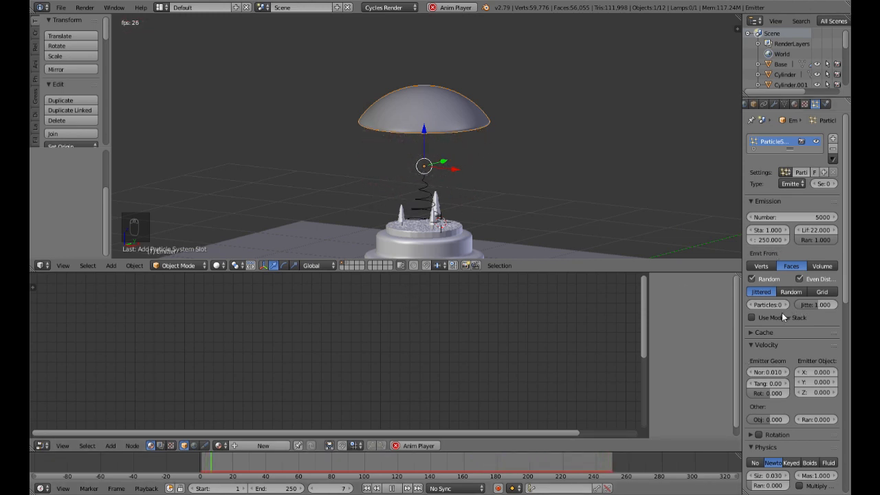
Step: Disable even distribution for the snow emission and switch the face distribution from jittered to Random
{"action": "left_click", "coordinate": [800, 278]}
{"action": "middle_click_drag", "start_coordinate": [461, 153], "coordinate": [491, 134]}
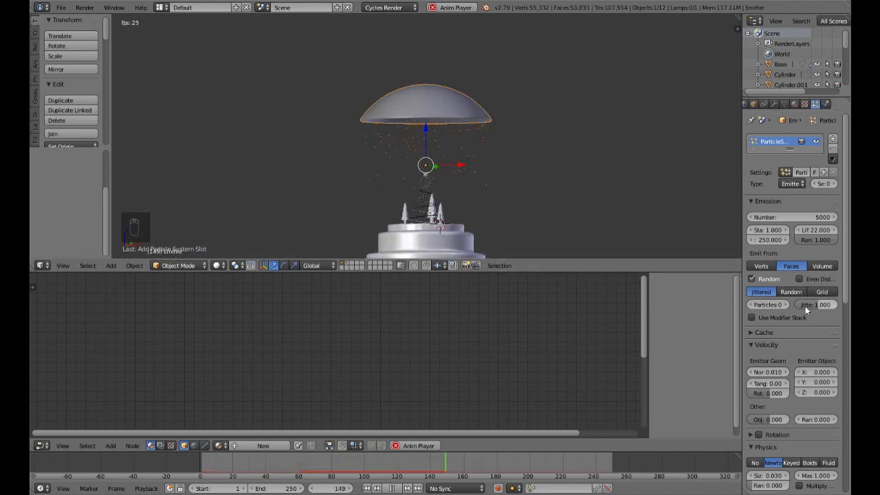
{"action": "left_click", "coordinate": [791, 293]}
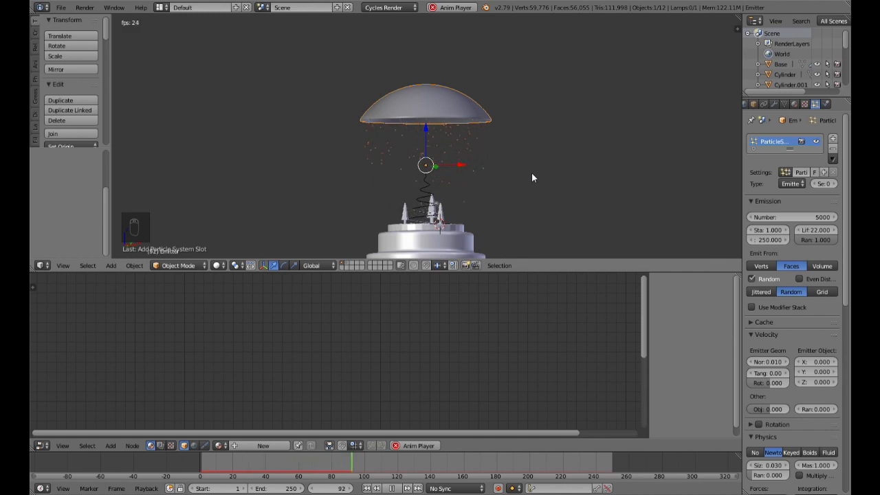
Step: Set the snow particles' physics size randomness to 1.0 and check the flakes beneath the dome
{"action": "scroll", "coordinate": [772, 397], "scroll_direction": "down", "scroll_amount": 3}
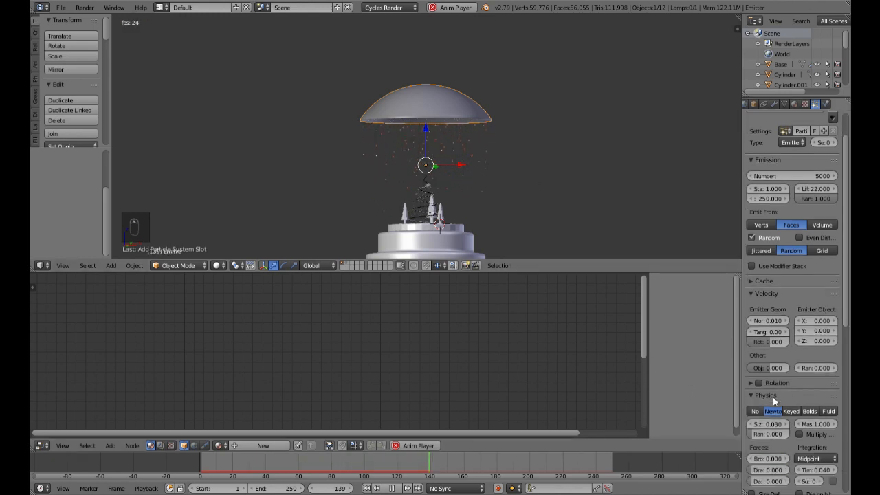
{"action": "scroll", "coordinate": [773, 397], "scroll_direction": "down", "scroll_amount": 1}
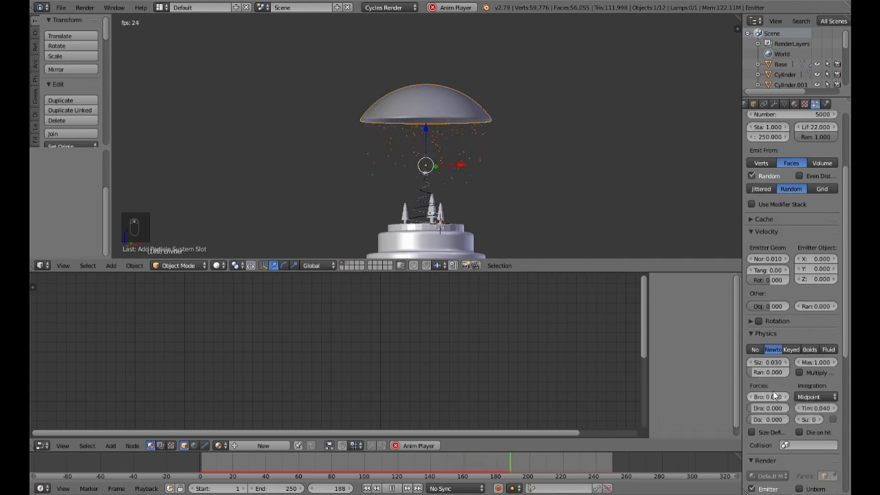
{"action": "left_click_drag", "start_coordinate": [766, 375], "coordinate": [791, 372]}
{"action": "scroll", "coordinate": [513, 194], "scroll_direction": "up", "scroll_amount": 4}
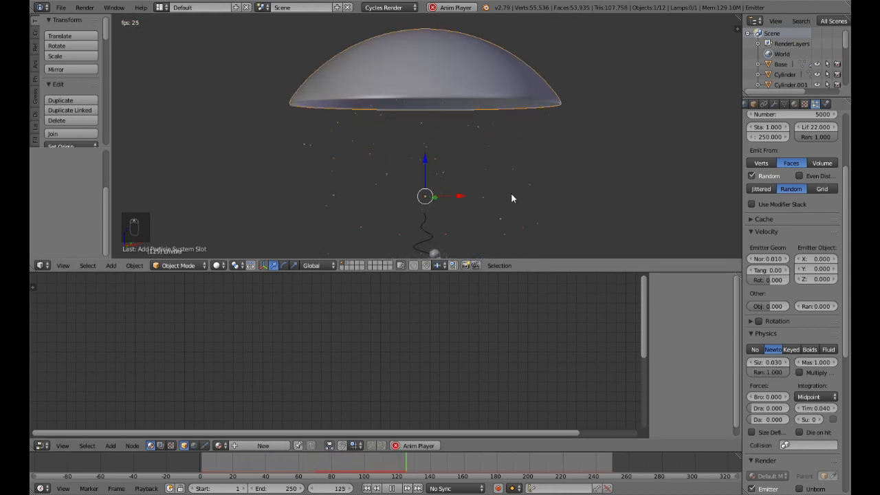
Step: Stop playback and examine the snow particles in a rendered viewport preview, then return to solid shading
{"action": "left_click", "coordinate": [394, 488]}
{"action": "scroll", "coordinate": [490, 183], "scroll_direction": "down", "scroll_amount": 4}
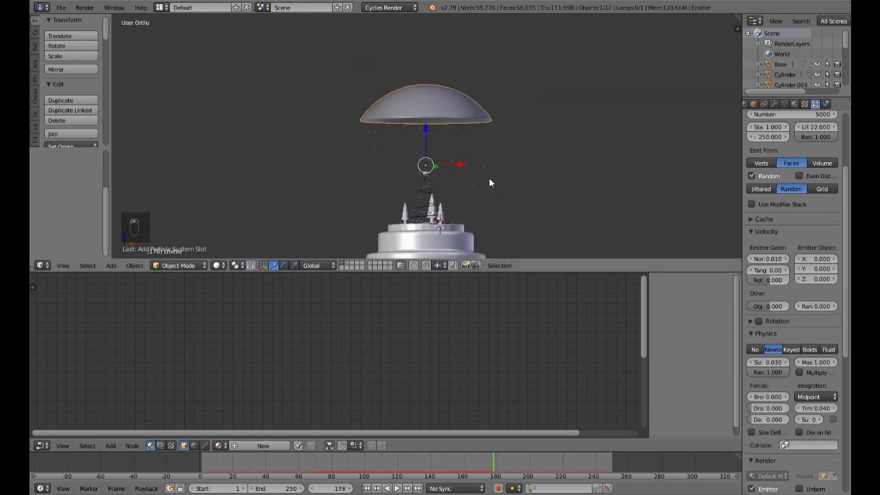
{"action": "key", "text": "shift+z"}
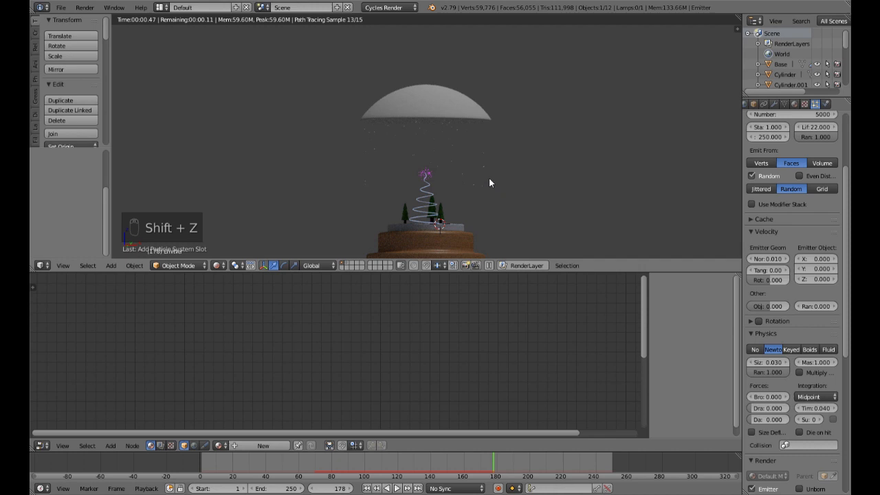
{"action": "scroll", "coordinate": [490, 178], "scroll_direction": "up", "scroll_amount": 4}
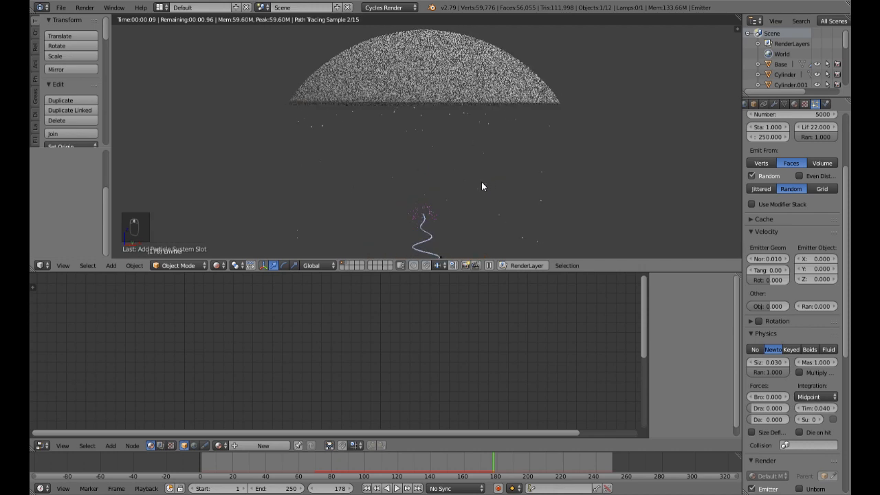
{"action": "scroll", "coordinate": [481, 183], "scroll_direction": "up", "scroll_amount": 4}
{"action": "scroll", "coordinate": [481, 183], "scroll_direction": "down", "scroll_amount": 4}
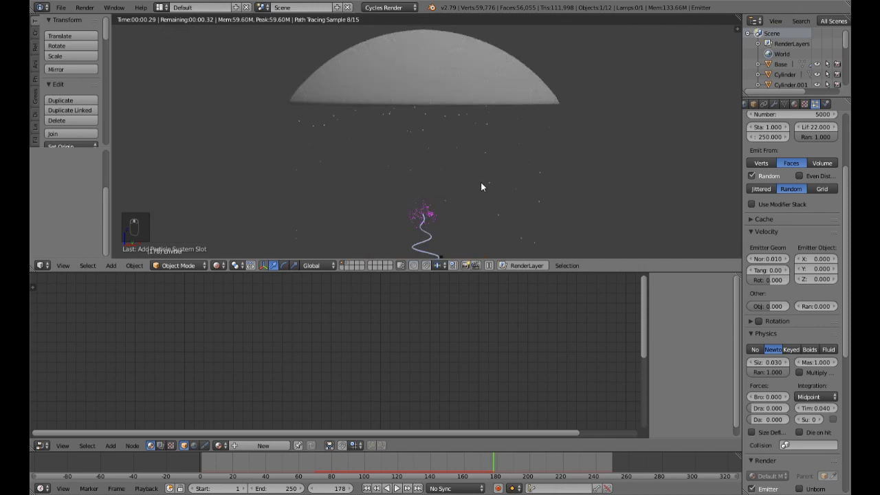
{"action": "key", "text": "shift+z"}
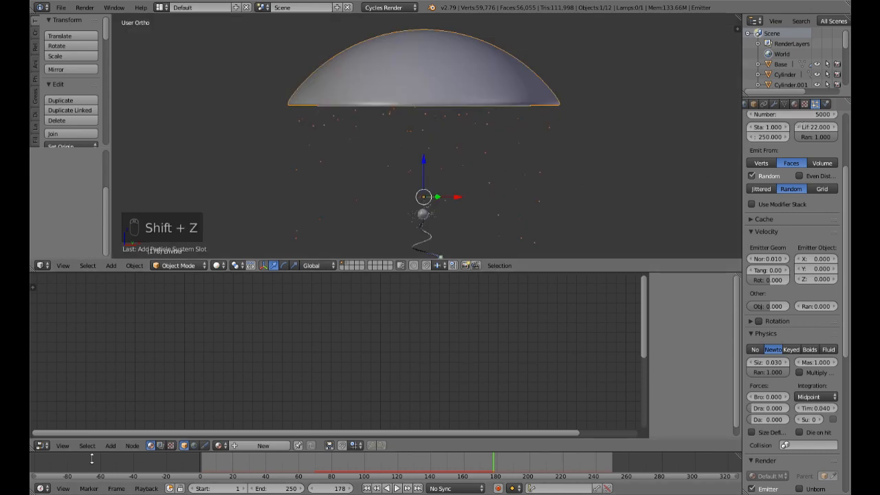
Step: On the snow object's layer, select the middle small sphere and set its Emission strength to 1.0
{"action": "left_click", "coordinate": [348, 265]}
{"action": "middle_click_drag", "start_coordinate": [473, 195], "coordinate": [436, 117]}
{"action": "right_click", "coordinate": [446, 175]}
{"action": "middle_click_drag", "start_coordinate": [440, 377], "coordinate": [392, 295]}
{"action": "left_click", "coordinate": [376, 364]}
{"action": "type", "text": "1"}
{"action": "key", "text": "Return"}
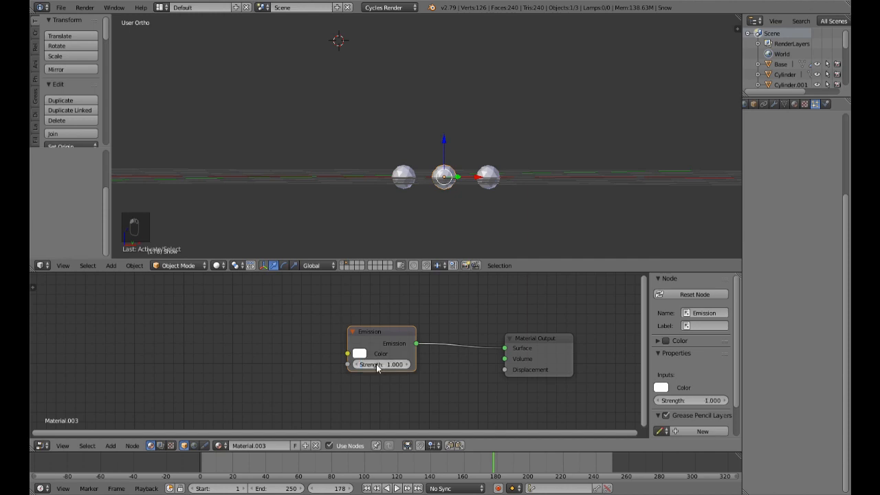
Step: Return to the main scene layer and inspect the falling snow in a rendered preview, ending in solid shading
{"action": "left_click", "coordinate": [345, 266]}
{"action": "scroll", "coordinate": [411, 121], "scroll_direction": "down", "scroll_amount": 1}
{"action": "mouse_move", "coordinate": [418, 128]}
{"action": "middle_mouse_down", "text": "shift"}
{"action": "mouse_move", "coordinate": [489, 35]}
{"action": "mouse_move", "coordinate": [487, 77]}
{"action": "middle_mouse_up", "text": "shift"}
{"action": "key", "text": "shift+z"}
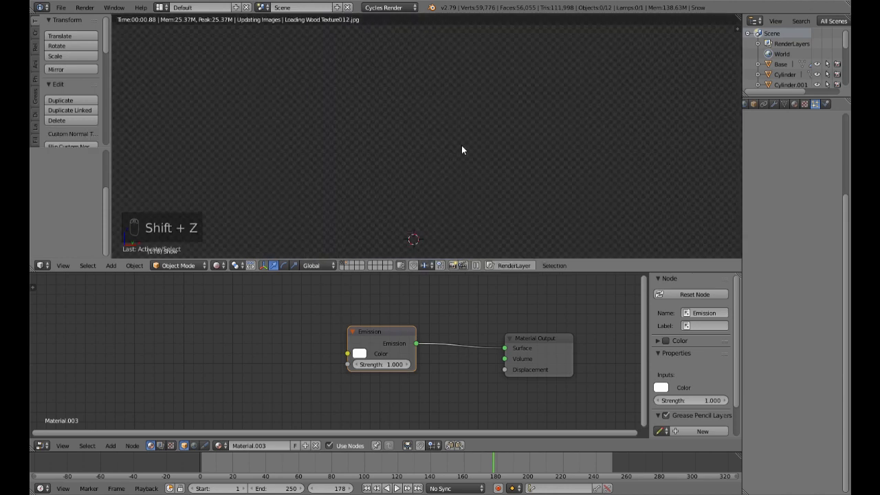
{"action": "scroll", "coordinate": [461, 146], "scroll_direction": "up", "scroll_amount": 4}
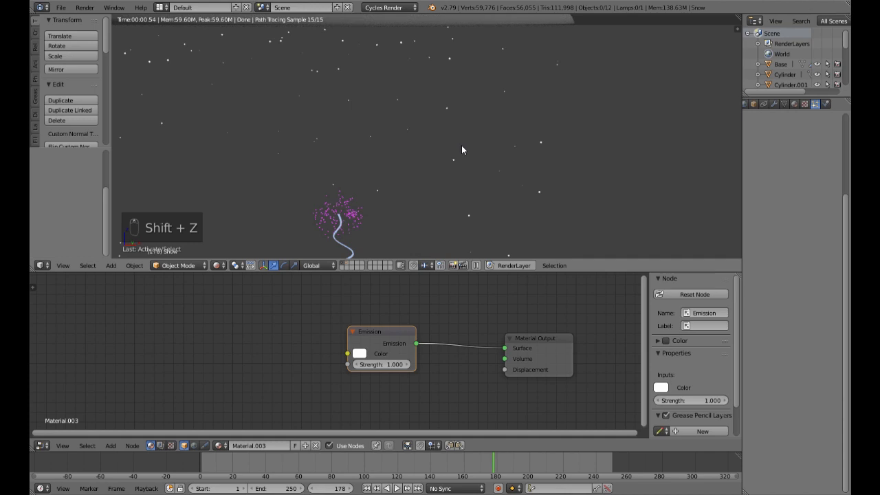
{"action": "scroll", "coordinate": [462, 145], "scroll_direction": "down", "scroll_amount": 4}
{"action": "key", "text": "shift+z"}
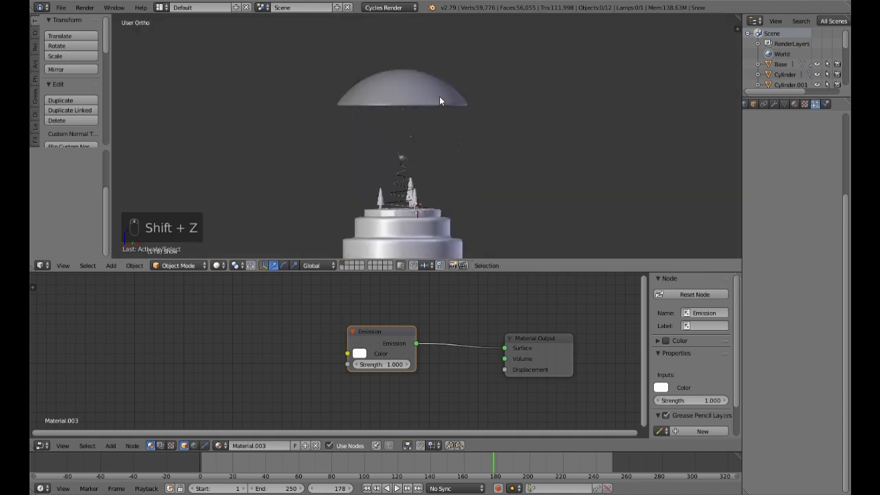
Step: Disable rendering of the dome emitter itself in its particle settings and unhide the glass sphere
{"action": "right_click", "coordinate": [440, 101]}
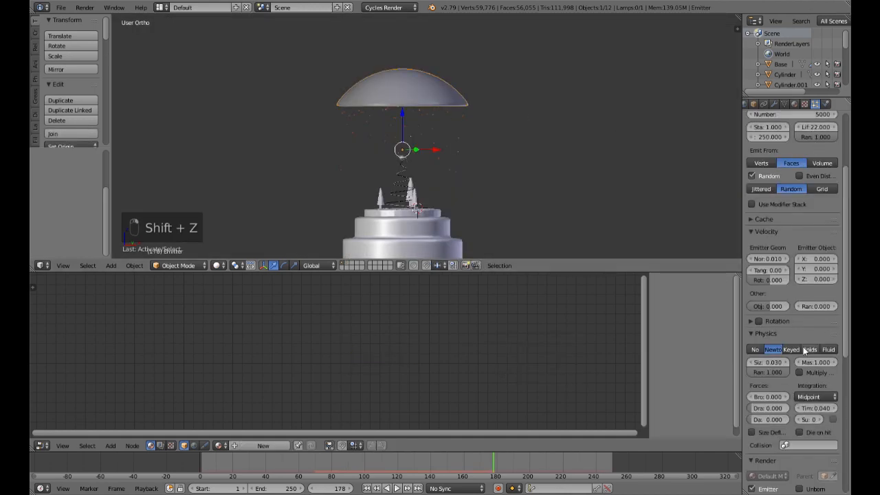
{"action": "scroll", "coordinate": [804, 351], "scroll_direction": "down", "scroll_amount": 5}
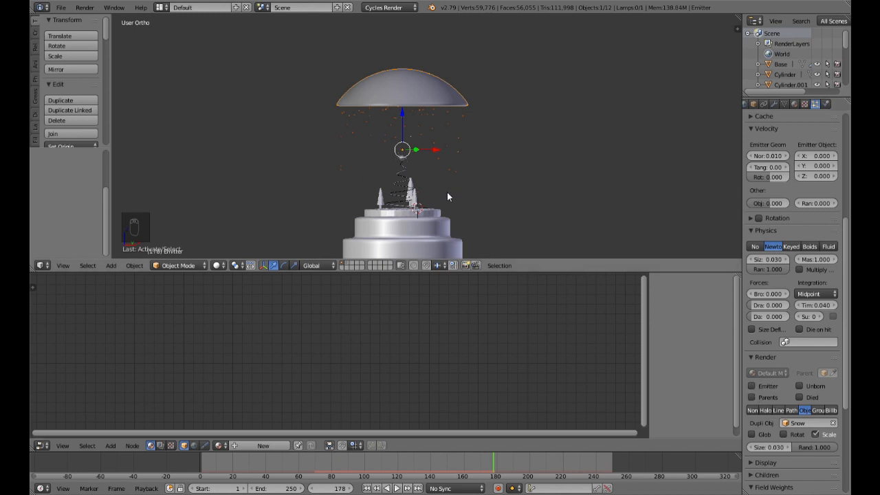
{"action": "key", "text": "alt+h"}
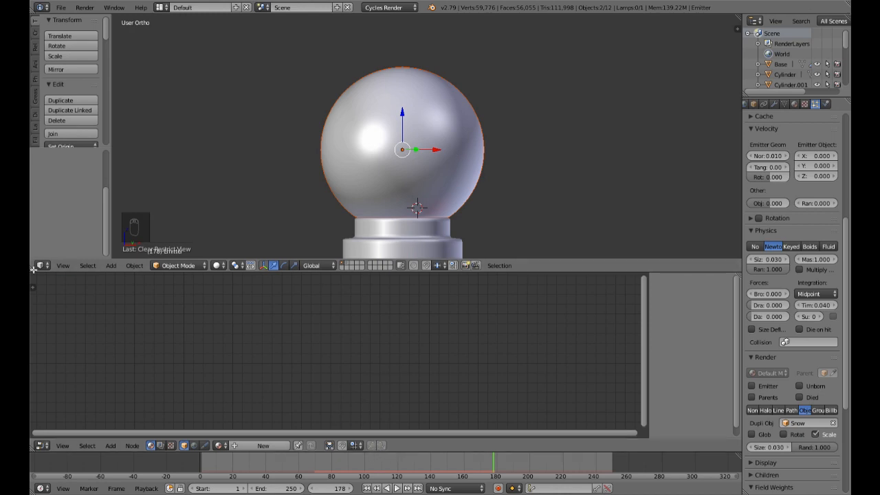
Step: Enlarge the 3D view over the node editor and examine the whole snow globe in a rendered preview
{"action": "key", "text": "ctrl+Up"}
{"action": "key", "text": "shift+z"}
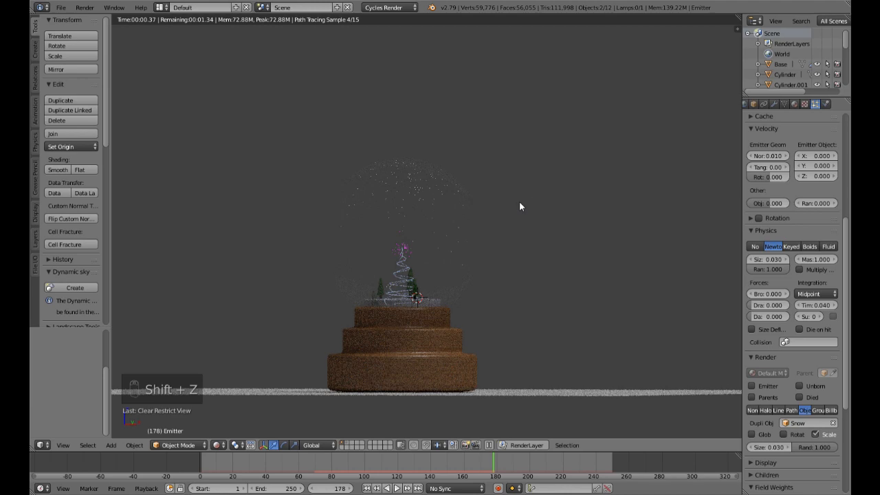
{"action": "middle_click_drag", "start_coordinate": [528, 196], "coordinate": [521, 229]}
{"action": "scroll", "coordinate": [520, 230], "scroll_direction": "up", "scroll_amount": 1}
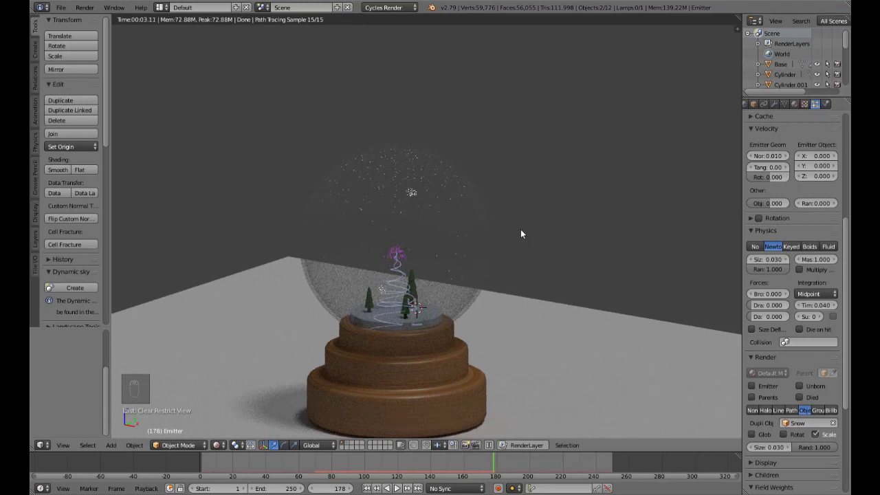
{"action": "scroll", "coordinate": [521, 229], "scroll_direction": "up", "scroll_amount": 1}
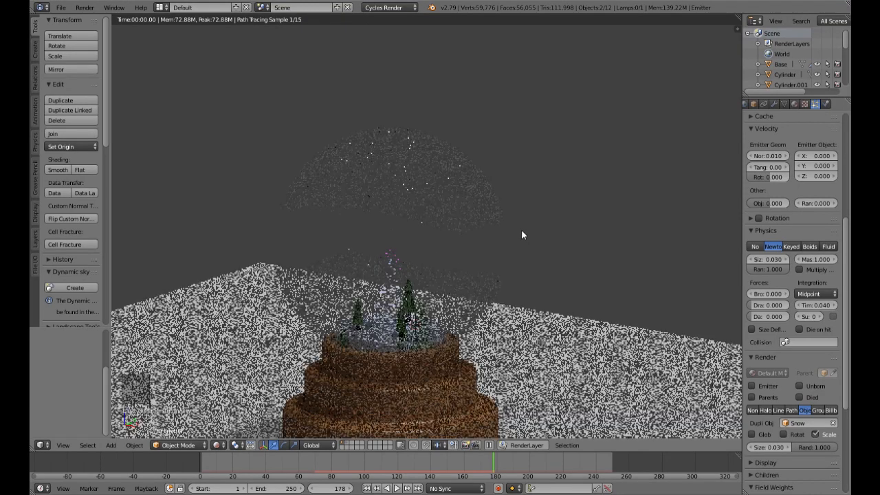
Step: Play the animation in the rendered preview, stop it, and return to solid shading
{"action": "left_click", "coordinate": [398, 488]}
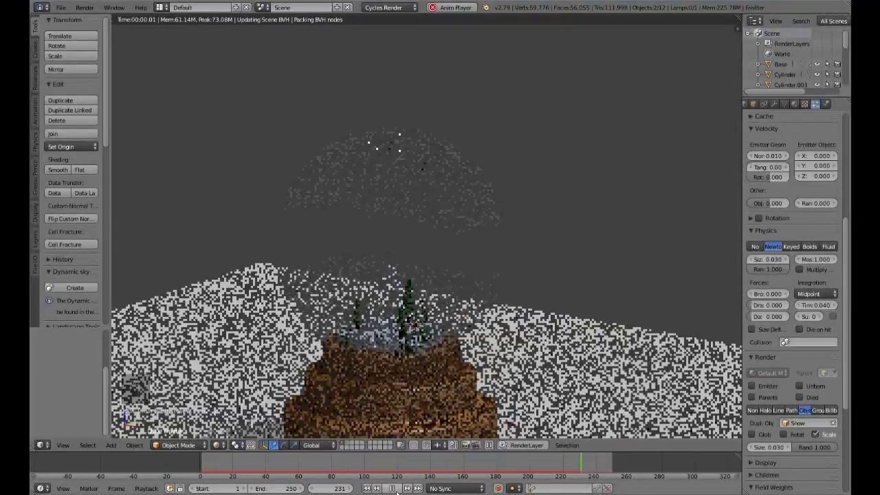
{"action": "left_click", "coordinate": [391, 488]}
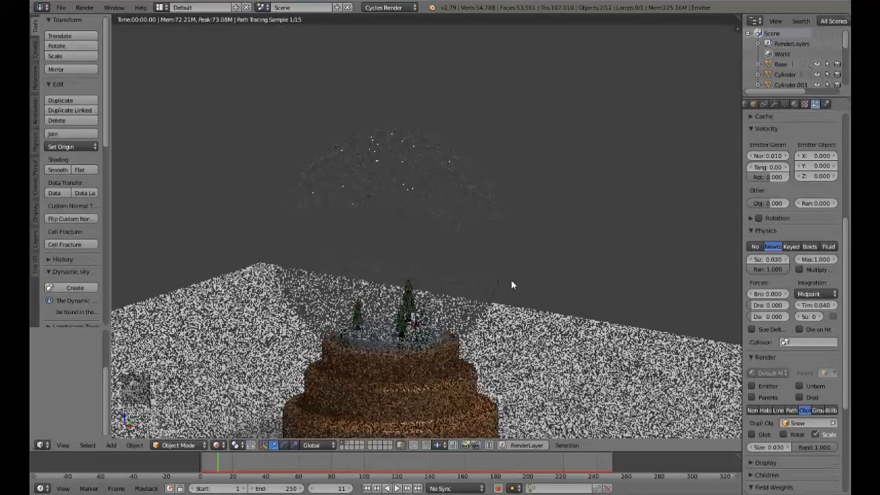
{"action": "middle_click_drag", "start_coordinate": [508, 271], "coordinate": [501, 278]}
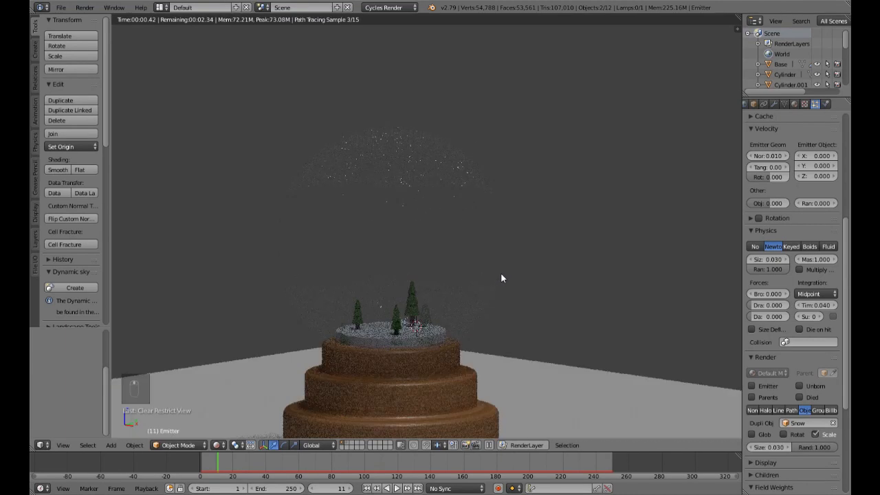
{"action": "key", "text": "shift+z"}
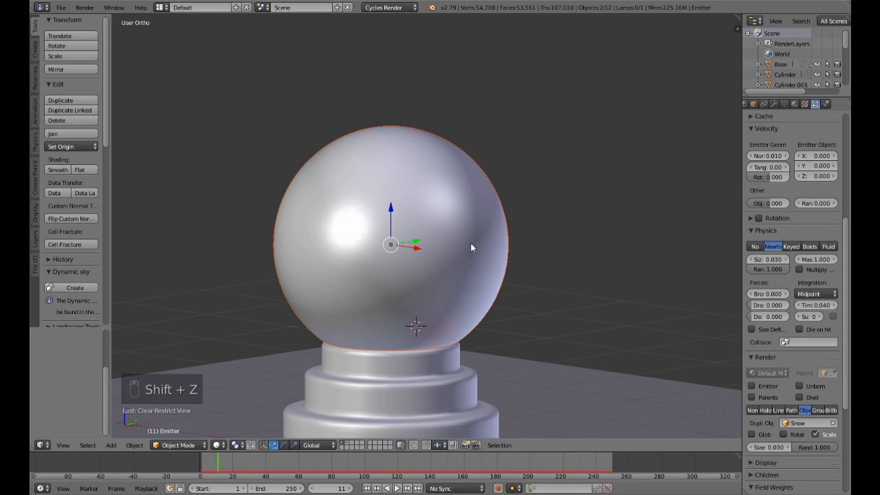
Step: Undo the first hide, then hide only the glass sphere so the dome and trees can be seen
{"action": "key", "text": "h"}
{"action": "key", "text": "ctrl+z"}
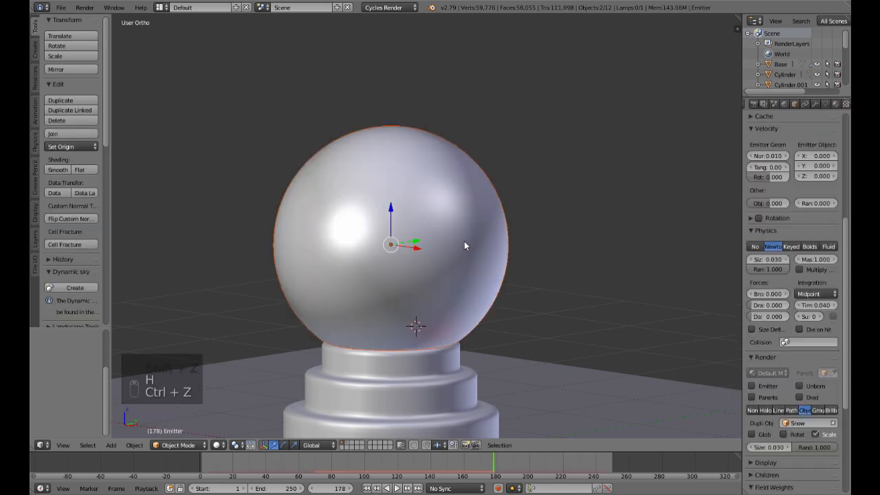
{"action": "key", "text": "h"}
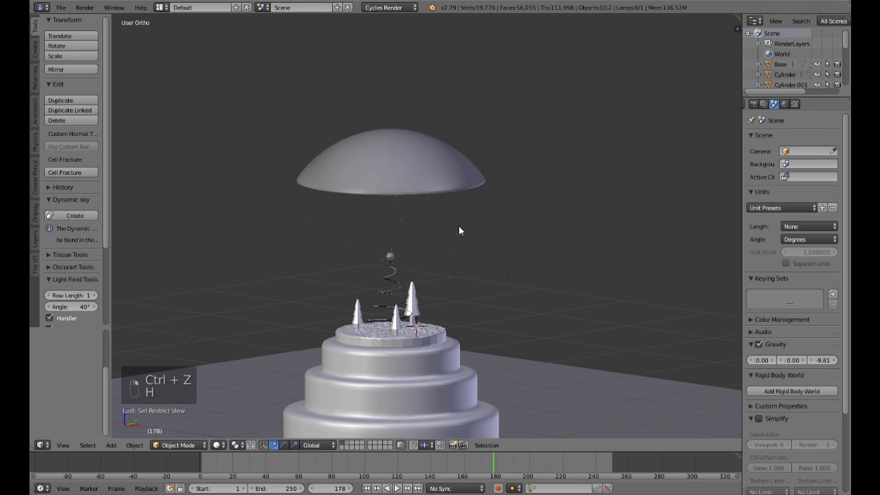
{"action": "scroll", "coordinate": [450, 212], "scroll_direction": "up", "scroll_amount": 3}
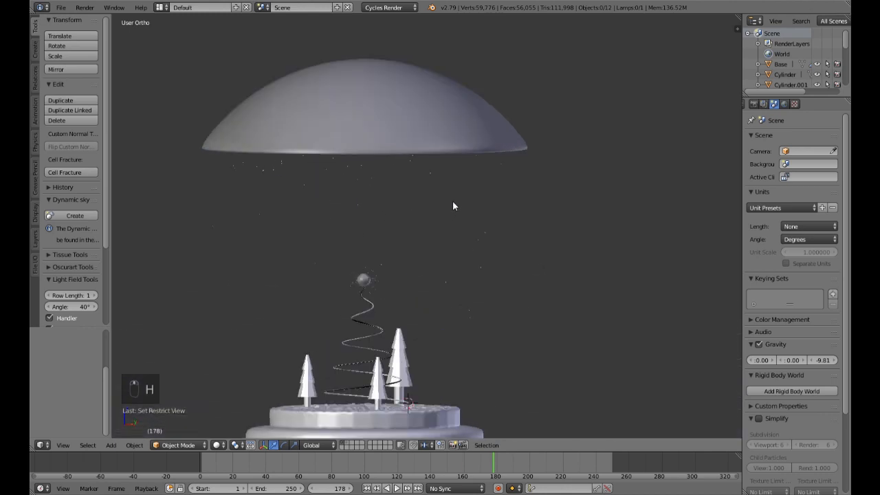
Step: Set the dome emitter's snow particle size to 0.04 and the particle lifetime to 25 frames
{"action": "right_click", "coordinate": [464, 146]}
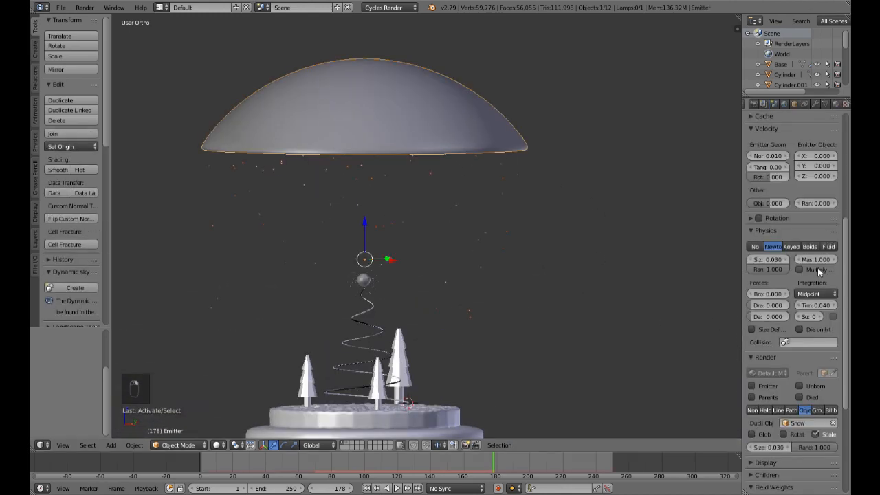
{"action": "scroll", "coordinate": [776, 337], "scroll_direction": "up", "scroll_amount": 1}
{"action": "left_click", "coordinate": [767, 281]}
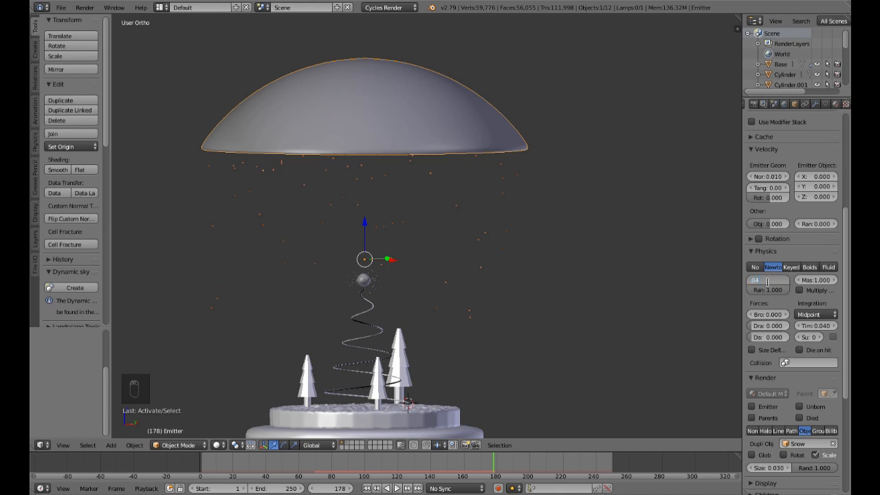
{"action": "key", "text": "Return"}
{"action": "scroll", "coordinate": [783, 265], "scroll_direction": "up", "scroll_amount": 6}
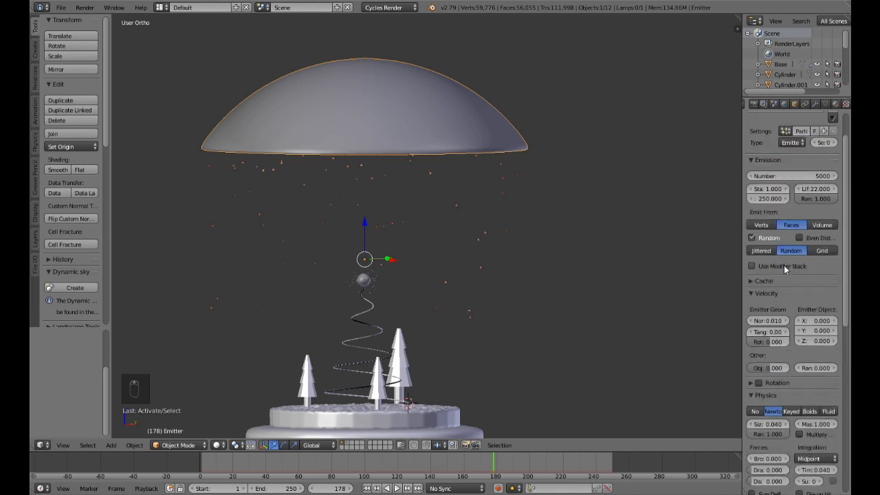
{"action": "scroll", "coordinate": [783, 265], "scroll_direction": "up", "scroll_amount": 2}
{"action": "left_click", "coordinate": [817, 234]}
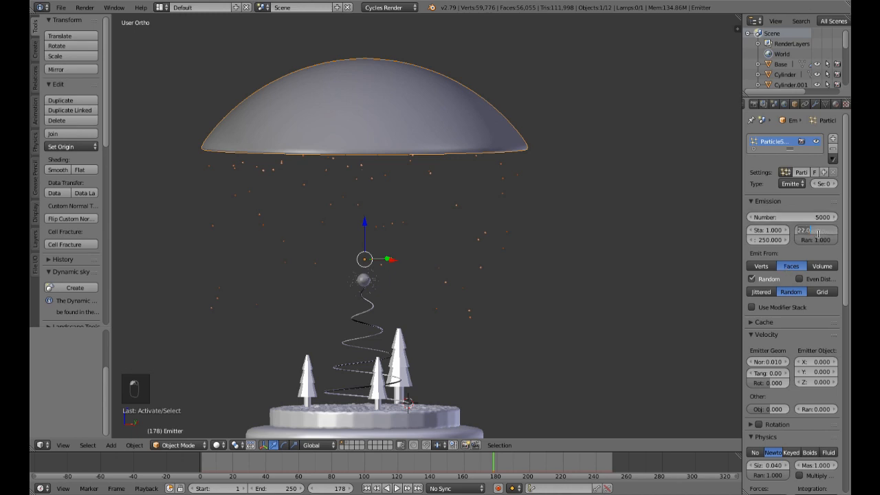
{"action": "type", "text": "25"}
{"action": "key", "text": "Return"}
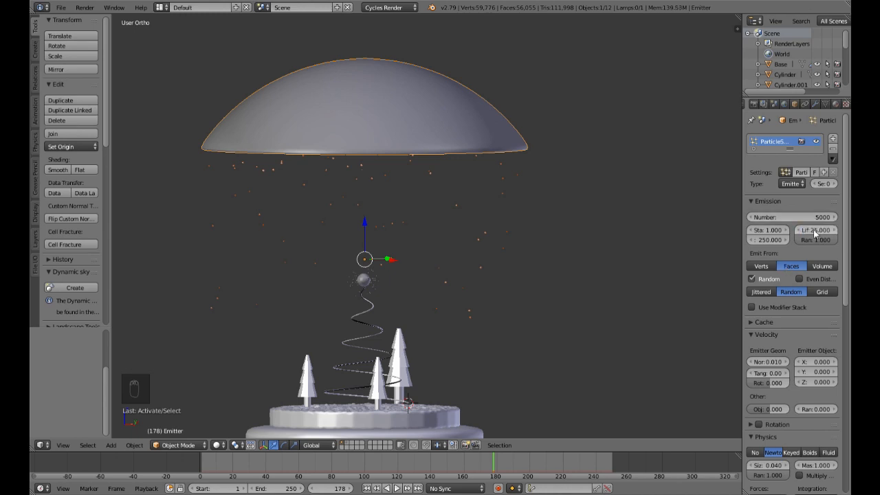
Step: Play the animation from frame 1 to check the snowfall beneath the dome, then stop playback
{"action": "left_click", "coordinate": [376, 488]}
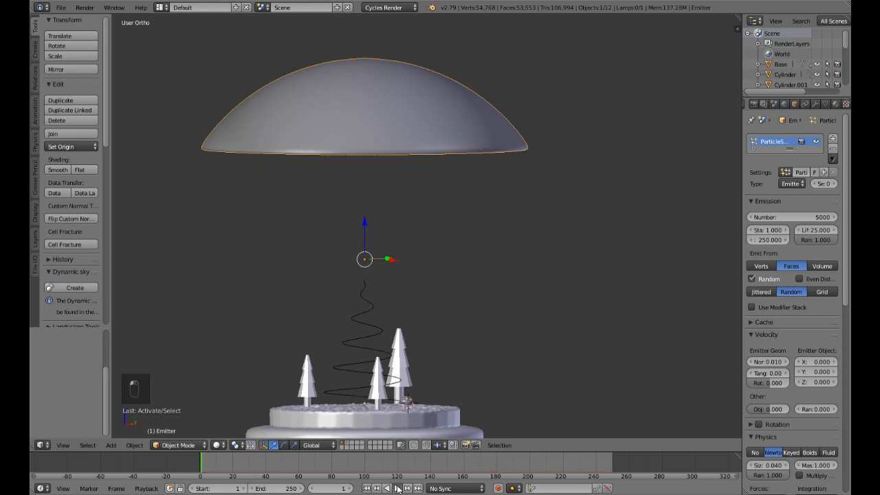
{"action": "left_click", "coordinate": [397, 488]}
{"action": "scroll", "coordinate": [472, 323], "scroll_direction": "down", "scroll_amount": 4}
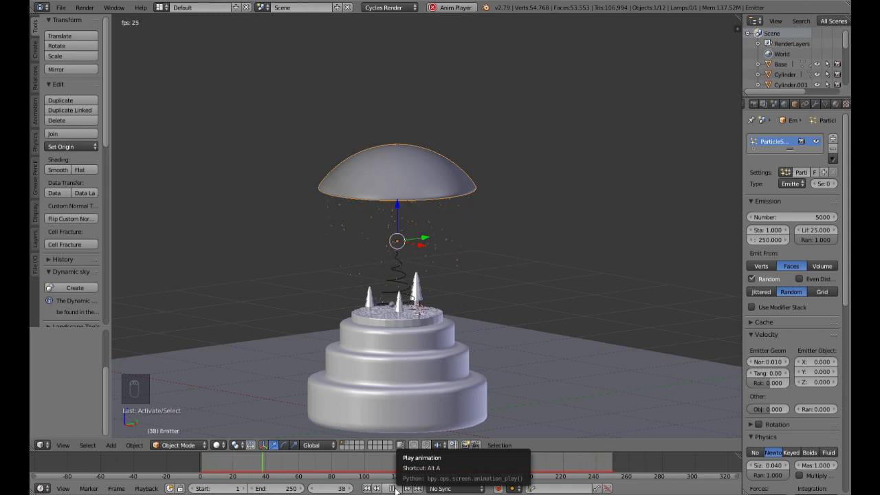
{"action": "left_click", "coordinate": [393, 488]}
Step: Unhide the glass sphere and inspect the complete snow globe in a rendered preview, then return to solid shading
{"action": "key", "text": "alt+h"}
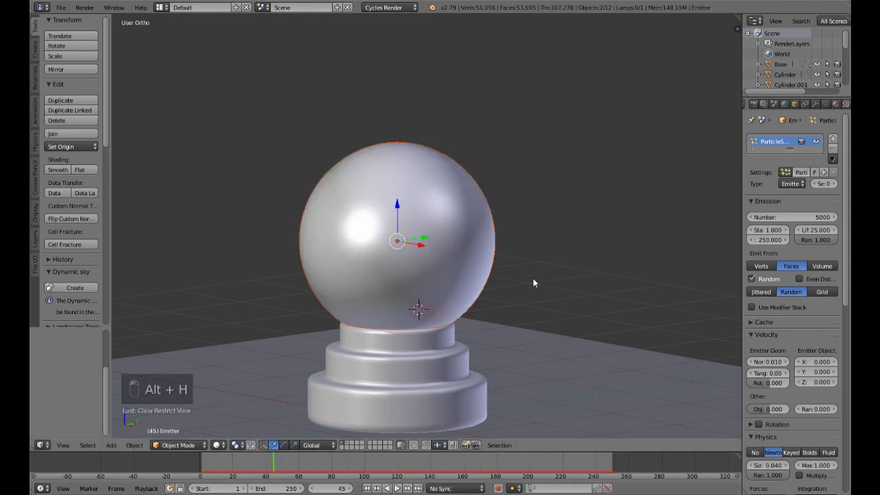
{"action": "key", "text": "shift+z"}
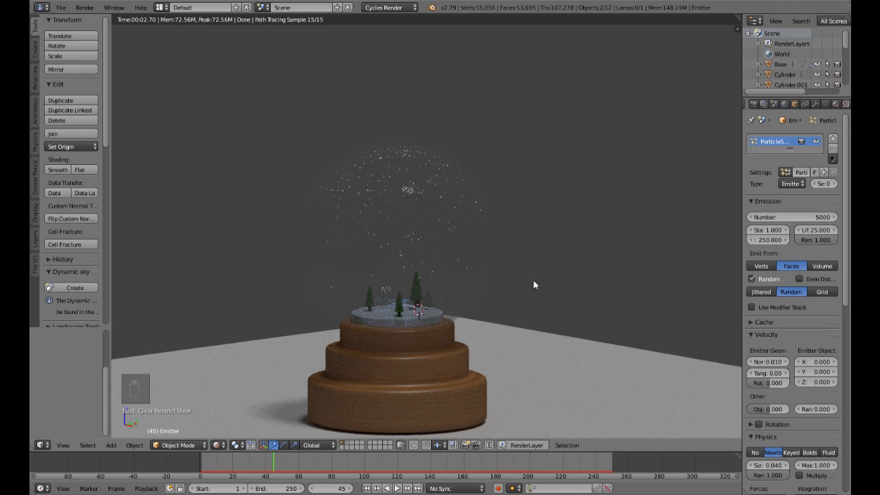
{"action": "scroll", "coordinate": [532, 279], "scroll_direction": "up", "scroll_amount": 2}
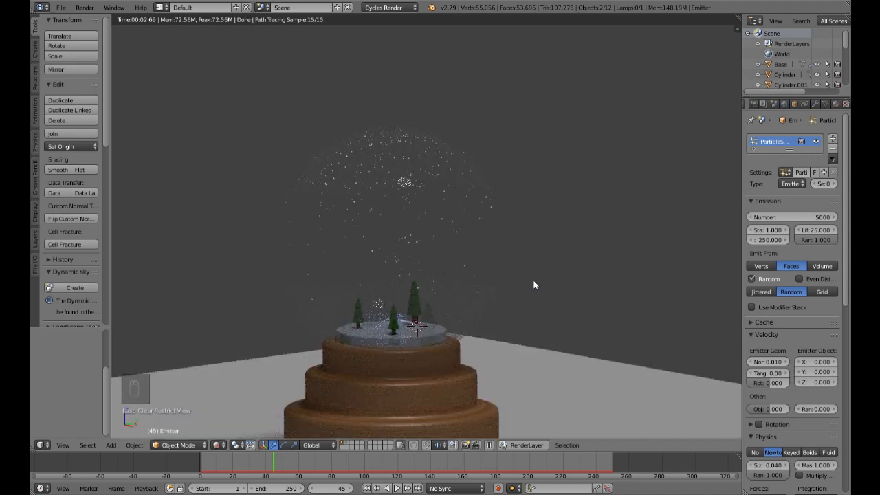
{"action": "scroll", "coordinate": [534, 280], "scroll_direction": "down", "scroll_amount": 2}
{"action": "key", "text": "shift+z"}
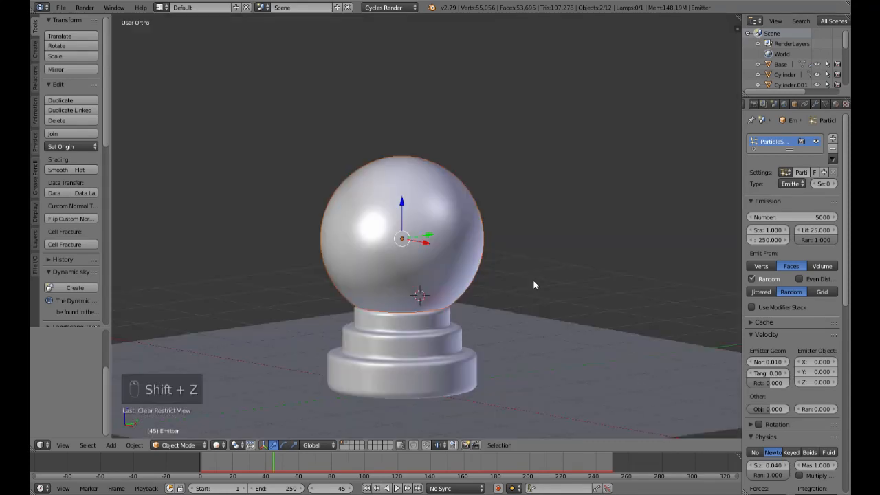
Step: Change the Sun lamp's emission colour to a pale blue and check the lighting in a rendered preview
{"action": "scroll", "coordinate": [533, 280], "scroll_direction": "down", "scroll_amount": 4}
{"action": "right_click", "coordinate": [395, 367]}
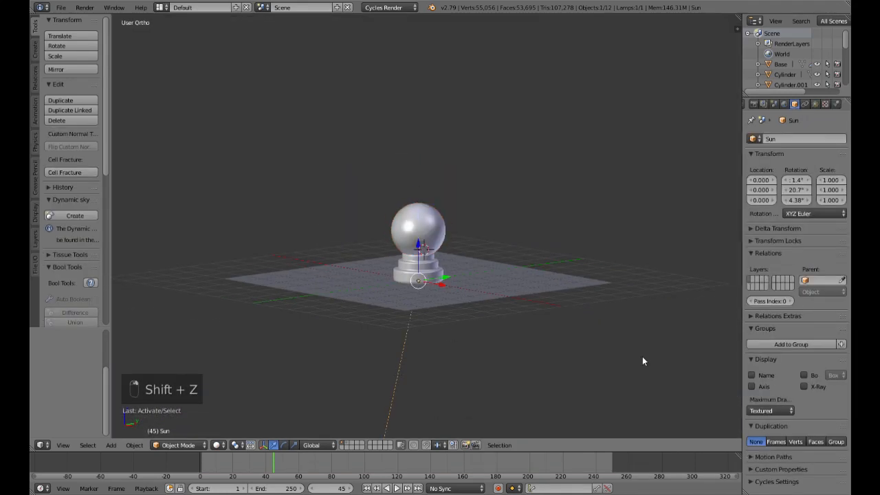
{"action": "left_click", "coordinate": [816, 104]}
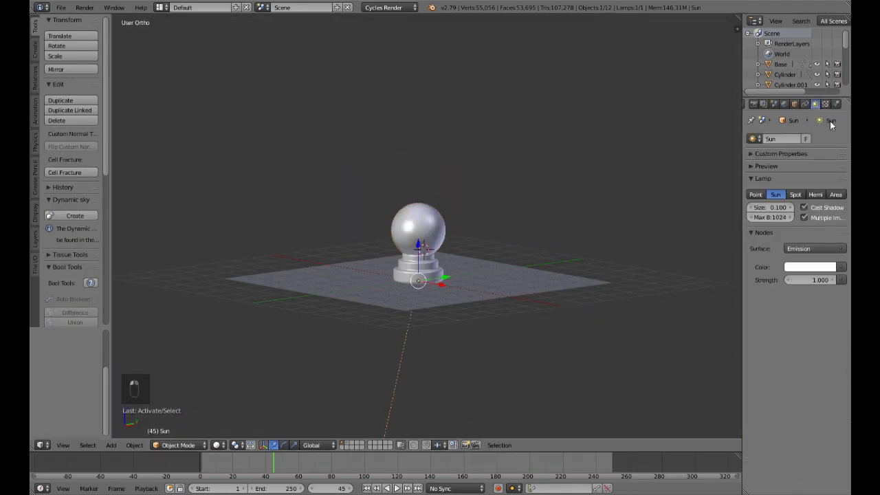
{"action": "left_click", "coordinate": [805, 268]}
{"action": "left_click_drag", "start_coordinate": [790, 153], "coordinate": [789, 150]}
{"action": "key", "text": "shift+z"}
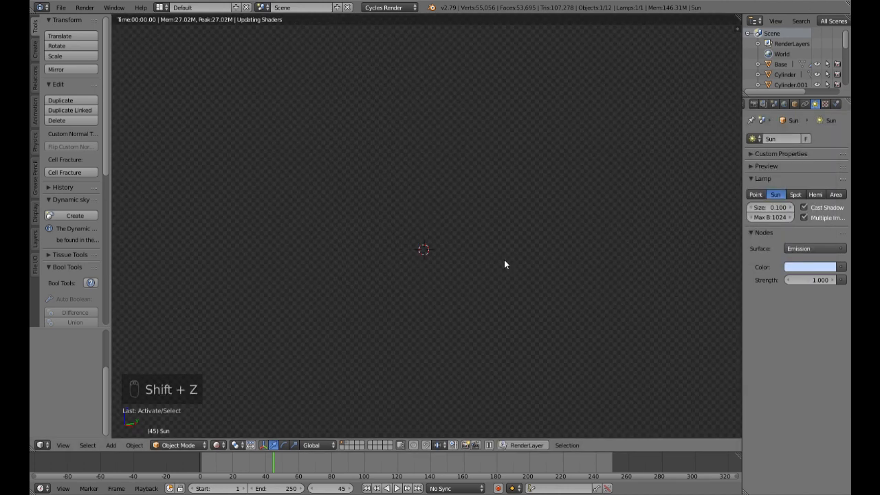
{"action": "scroll", "coordinate": [488, 282], "scroll_direction": "up", "scroll_amount": 4}
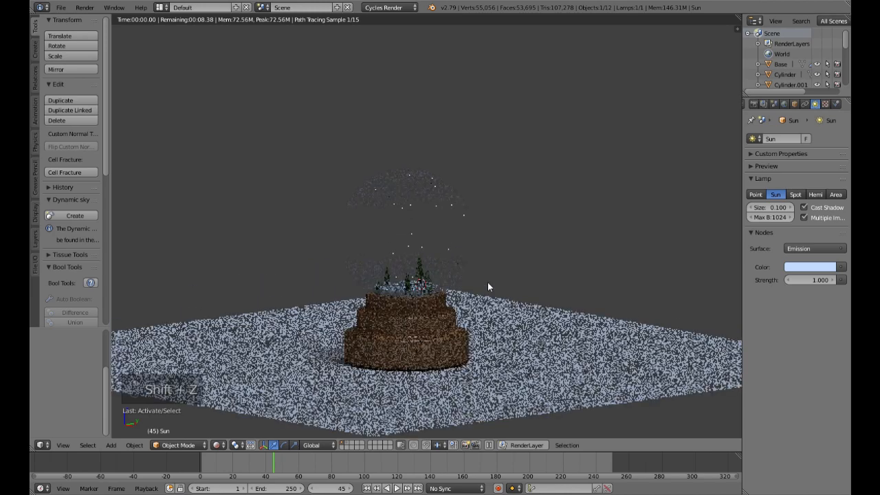
{"action": "middle_click_drag", "start_coordinate": [487, 282], "coordinate": [499, 291]}
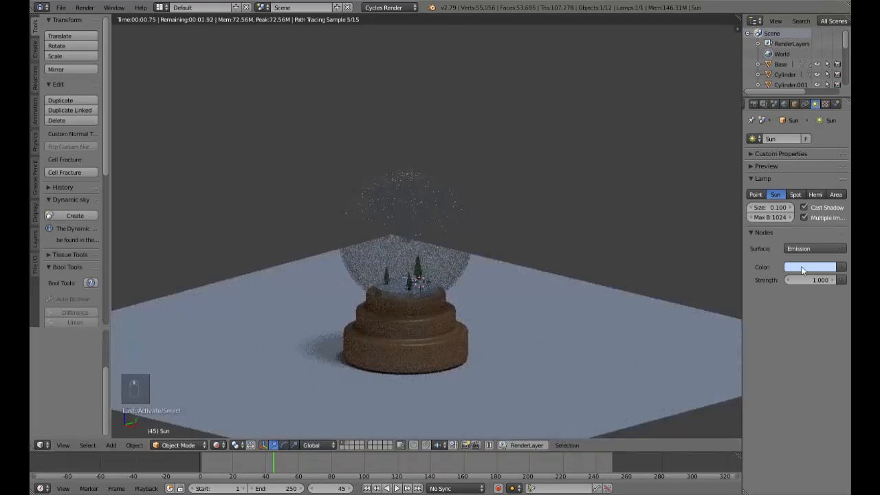
Step: Create a new world background and set its colour to a very dark navy blue
{"action": "left_click", "coordinate": [784, 104]}
{"action": "middle_click_drag", "start_coordinate": [616, 263], "coordinate": [618, 243]}
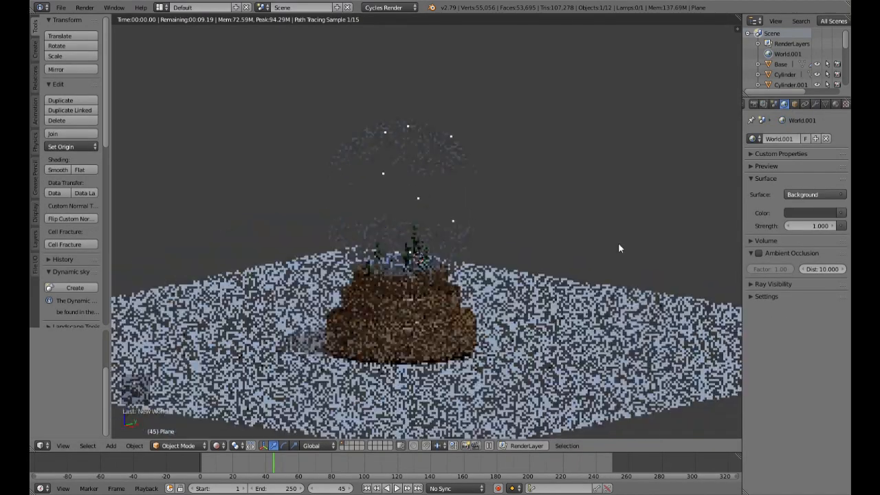
{"action": "left_click", "coordinate": [811, 212]}
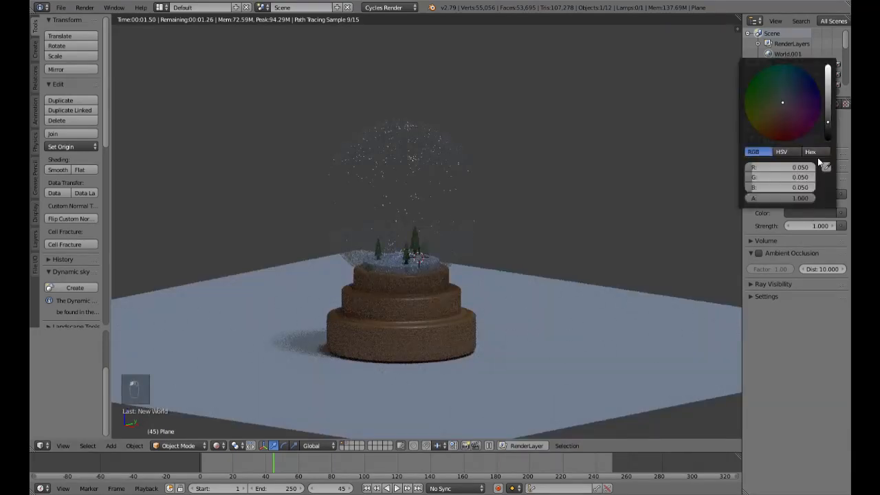
{"action": "left_click_drag", "start_coordinate": [797, 100], "coordinate": [799, 95]}
{"action": "left_click_drag", "start_coordinate": [825, 122], "coordinate": [827, 129]}
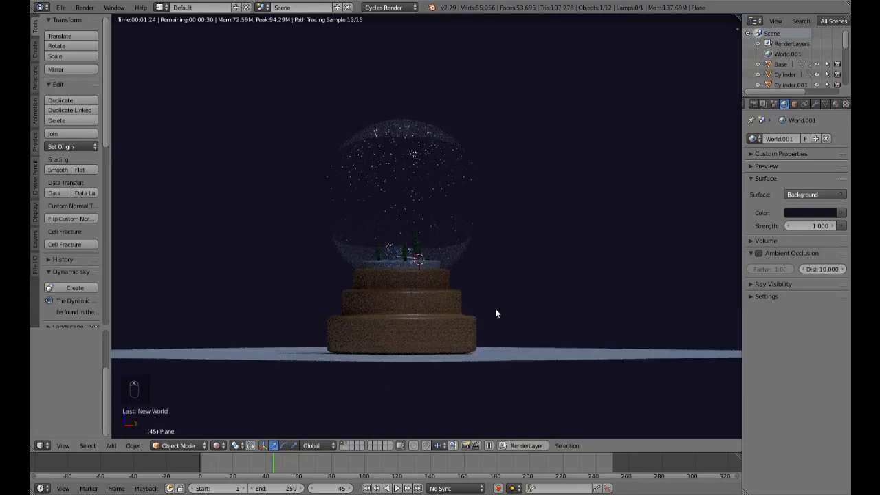
Step: Inspect the rendered snow globe against the dark background and set the world background strength to 0.8
{"action": "scroll", "coordinate": [467, 292], "scroll_direction": "up", "scroll_amount": 4}
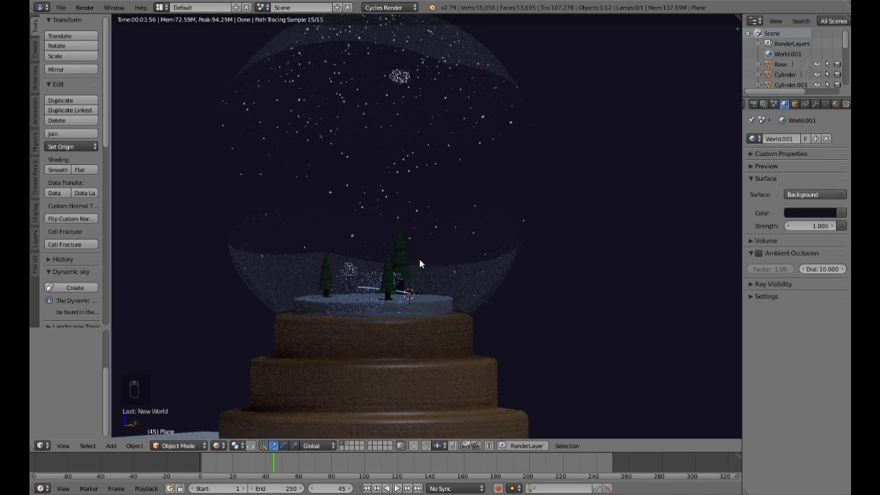
{"action": "scroll", "coordinate": [419, 260], "scroll_direction": "down", "scroll_amount": 4}
{"action": "middle_click_drag", "start_coordinate": [411, 284], "coordinate": [557, 303]}
{"action": "left_click", "coordinate": [814, 229]}
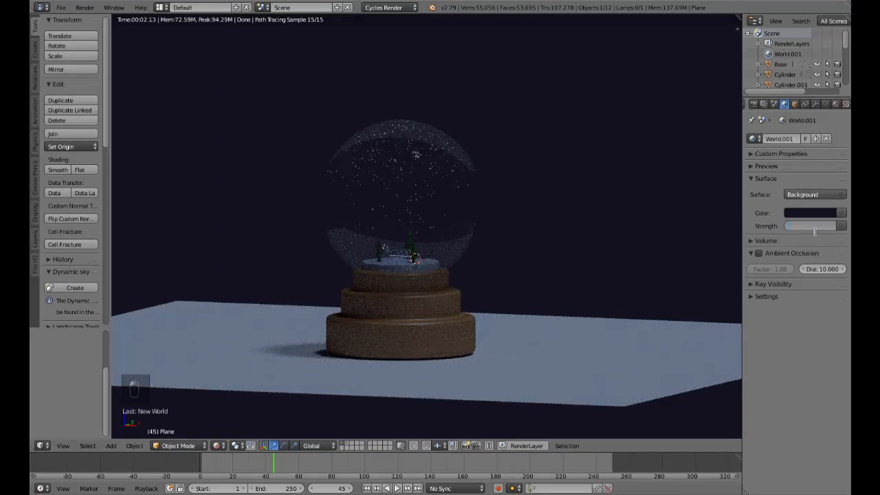
{"action": "type", "text": ".8"}
{"action": "key", "text": "Return"}
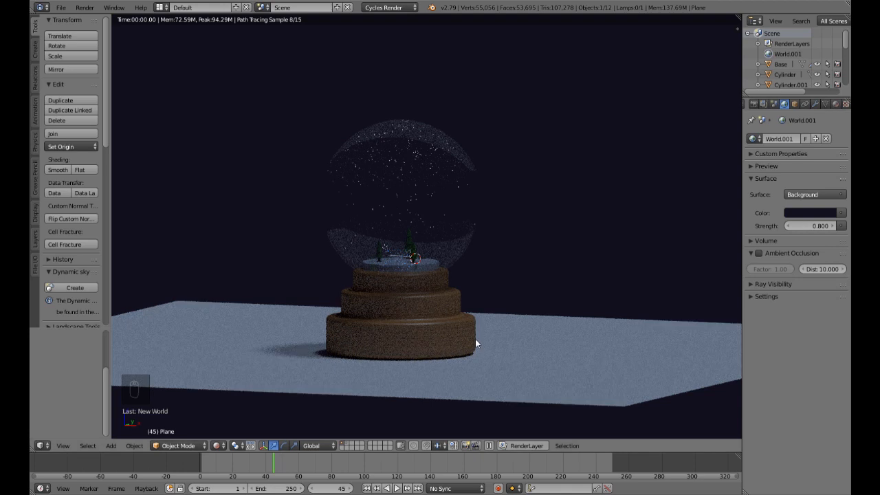
Step: Nudge the ground plane slightly upward along Z against the globe's base, then briefly switch to the rendered preview and back to solid shading
{"action": "key", "text": "shift+z"}
{"action": "right_click", "coordinate": [515, 369]}
{"action": "key", "text": "g"}
{"action": "key", "text": "z"}
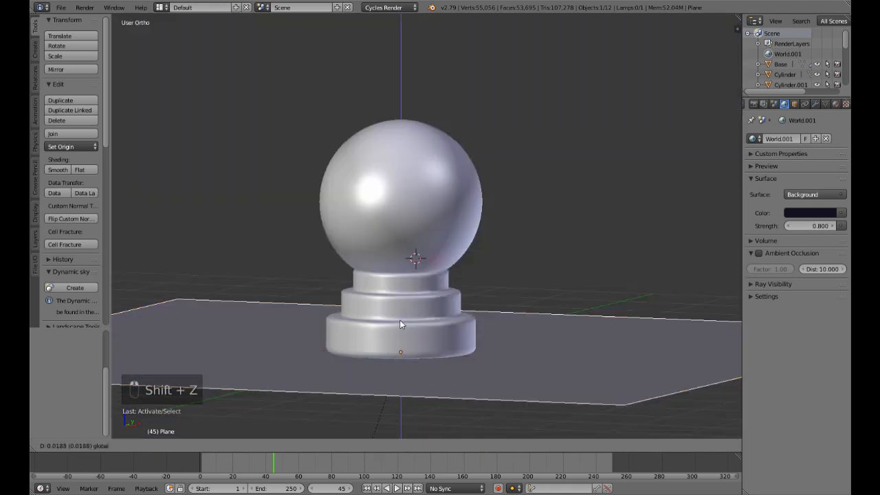
{"action": "left_click", "coordinate": [400, 318]}
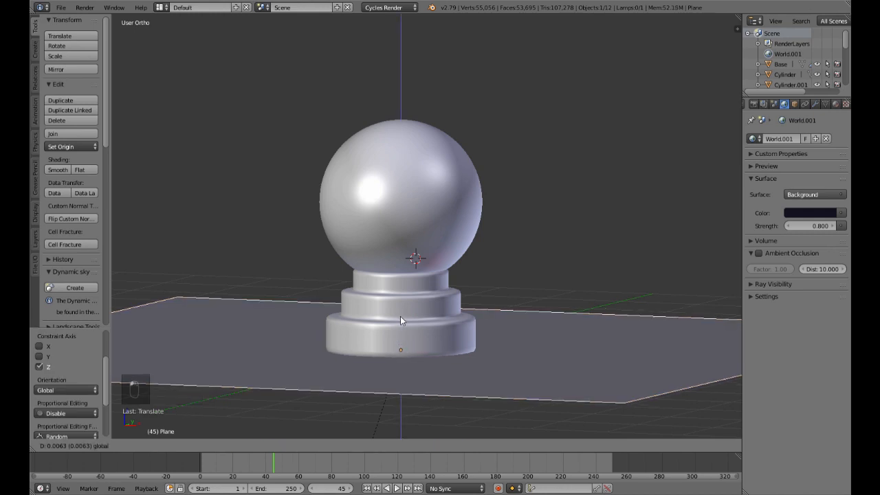
{"action": "key", "text": "shift+z"}
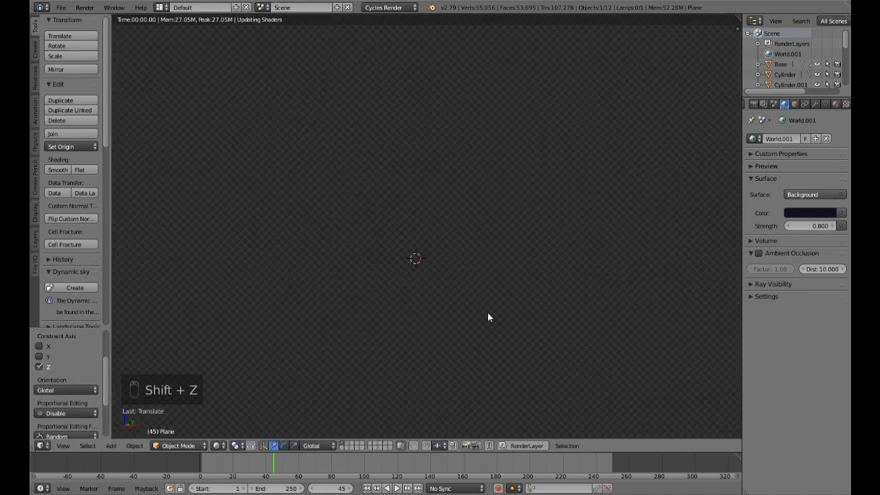
{"action": "key", "text": "shift+z"}
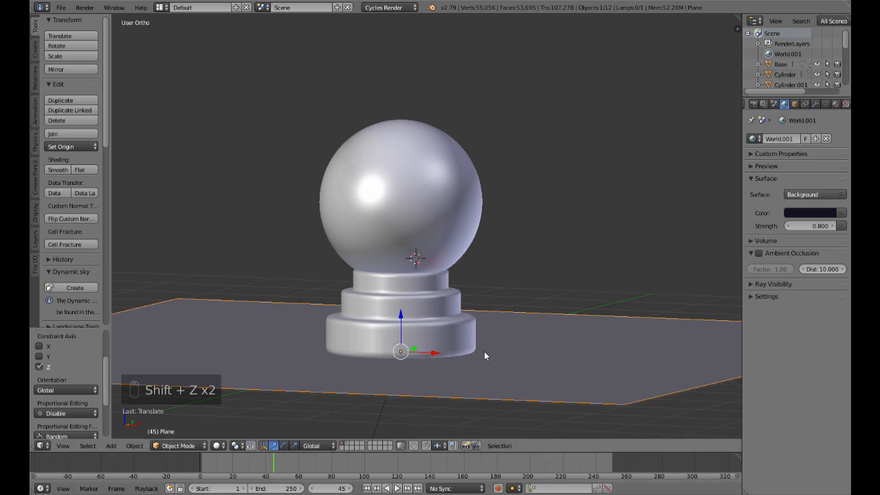
Step: Hide the glass sphere to expose the trees and spiral path inside the globe
{"action": "scroll", "coordinate": [484, 351], "scroll_direction": "down", "scroll_amount": 3}
{"action": "middle_click_drag", "start_coordinate": [458, 327], "coordinate": [473, 346]}
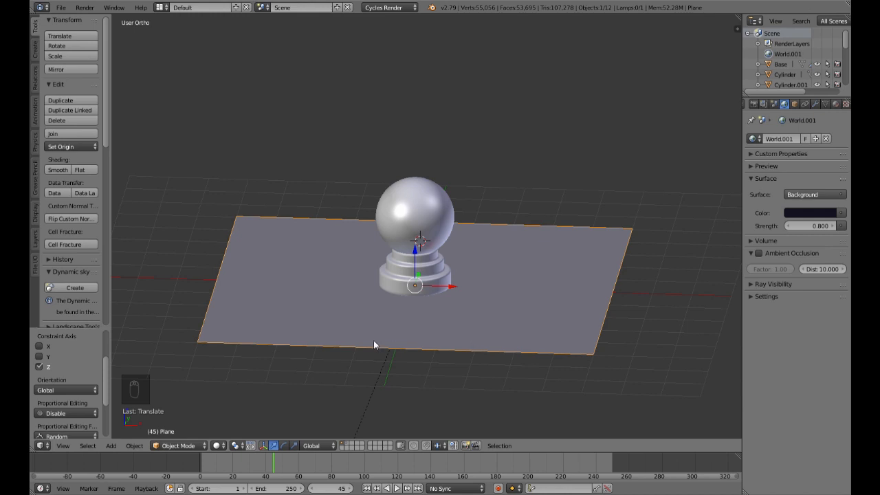
{"action": "right_click", "coordinate": [445, 226]}
{"action": "key", "text": "h"}
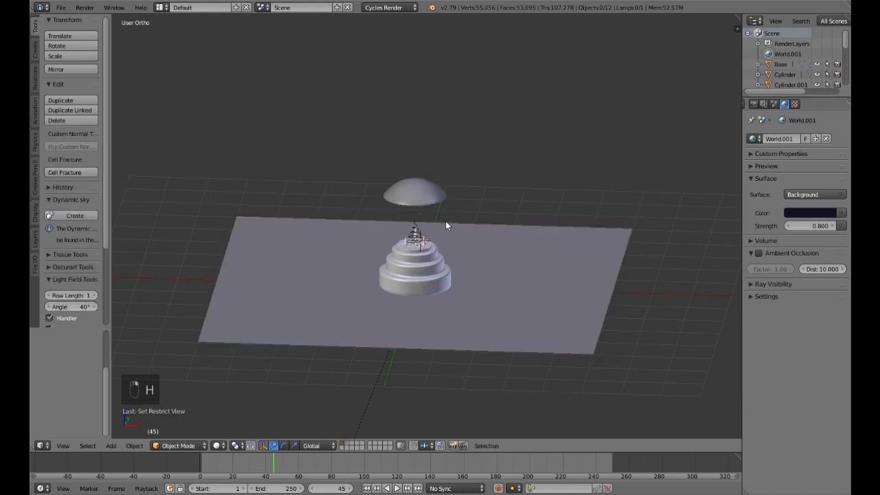
Step: Return to frame 1, add a camera near the trees, and align it to the current view
{"action": "scroll", "coordinate": [446, 221], "scroll_direction": "up", "scroll_amount": 6}
{"action": "scroll", "coordinate": [446, 235], "scroll_direction": "up", "scroll_amount": 4}
{"action": "middle_click_drag", "start_coordinate": [420, 273], "coordinate": [432, 256], "text": "shift"}
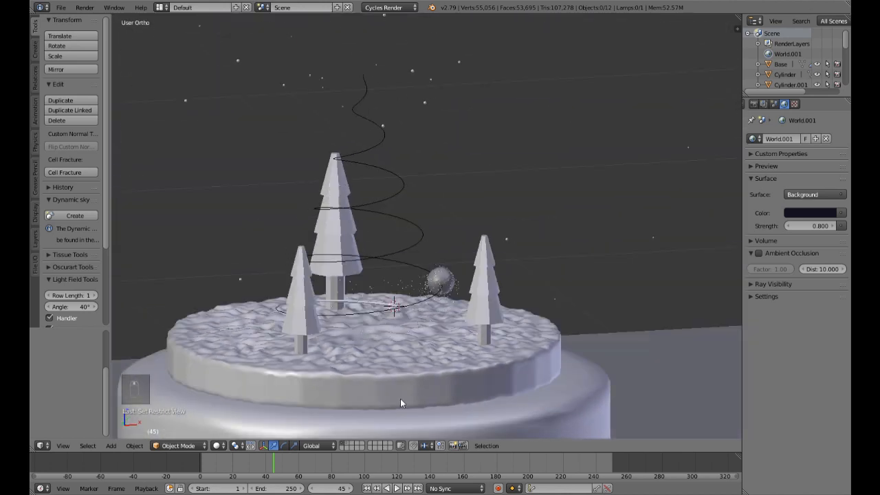
{"action": "left_click", "coordinate": [366, 489]}
{"action": "middle_click_drag", "start_coordinate": [487, 359], "coordinate": [430, 333]}
{"action": "key", "text": "shift+a"}
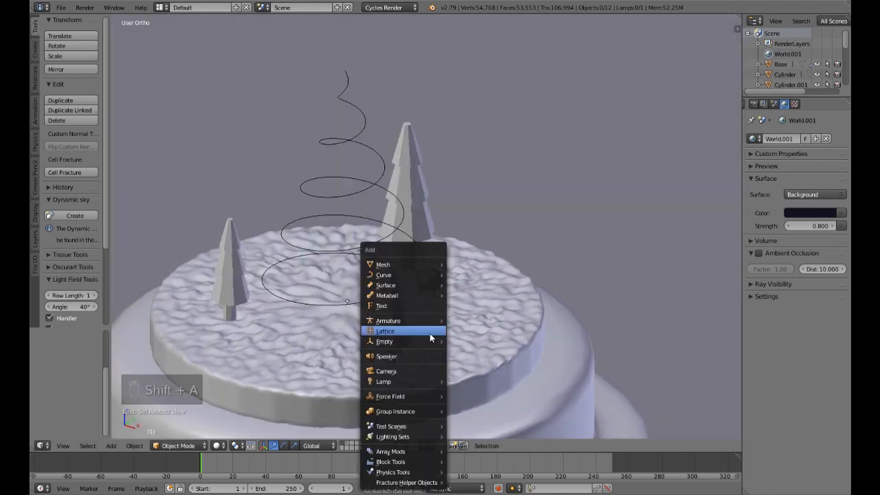
{"action": "mouse_move", "coordinate": [403, 273]}
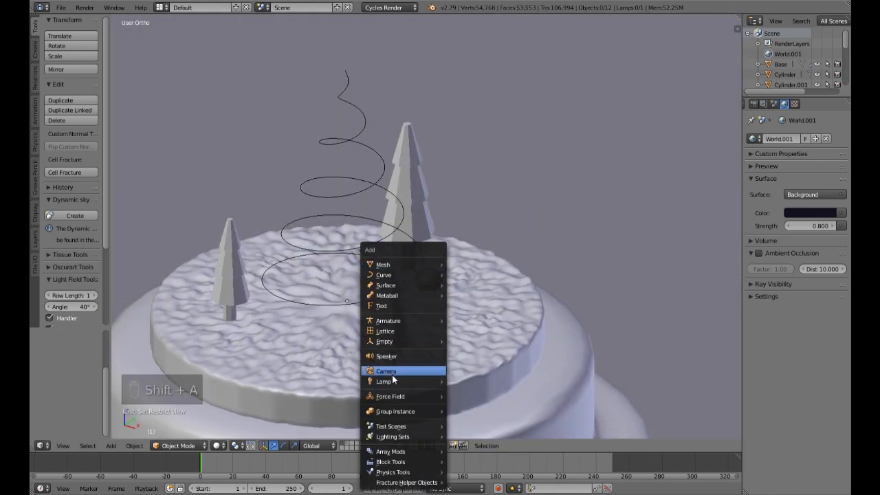
{"action": "left_click", "coordinate": [393, 372]}
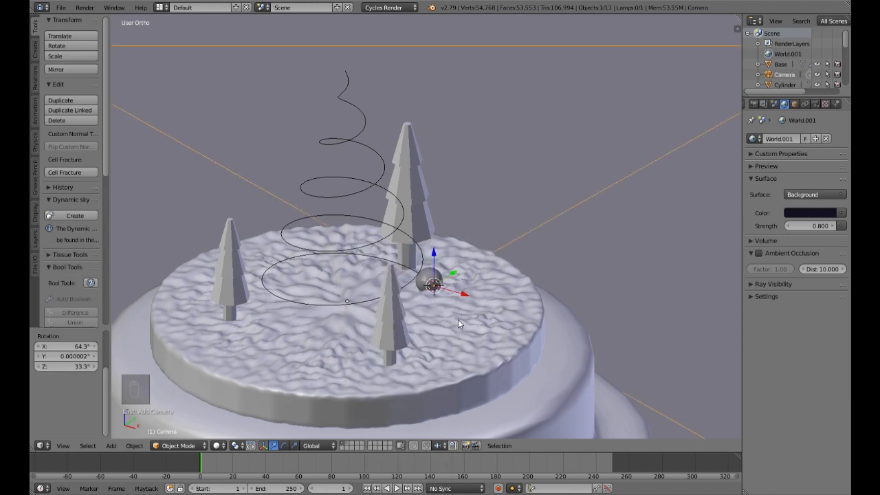
{"action": "key", "text": "ctrl+alt+KP_0"}
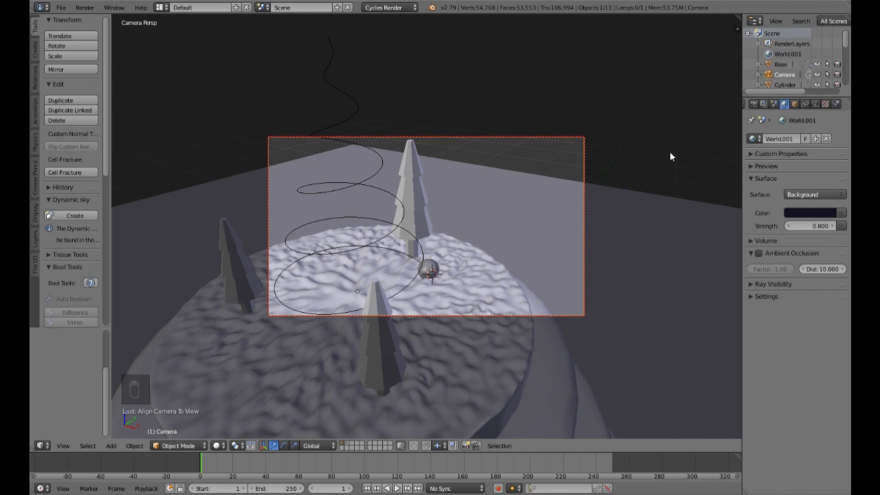
Step: With Lock Camera to View on, reposition the camera to a low view across the snow towards the three trees
{"action": "key", "text": "n"}
{"action": "scroll", "coordinate": [669, 289], "scroll_direction": "up", "scroll_amount": 5}
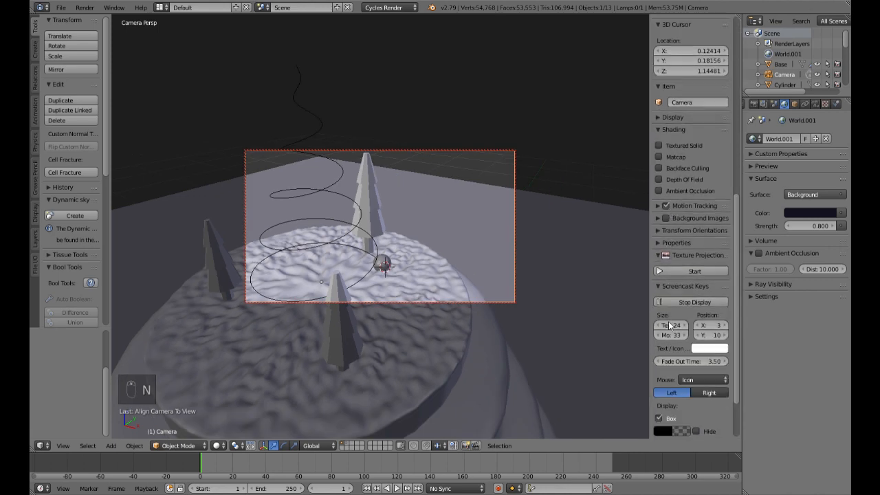
{"action": "scroll", "coordinate": [666, 322], "scroll_direction": "up", "scroll_amount": 8}
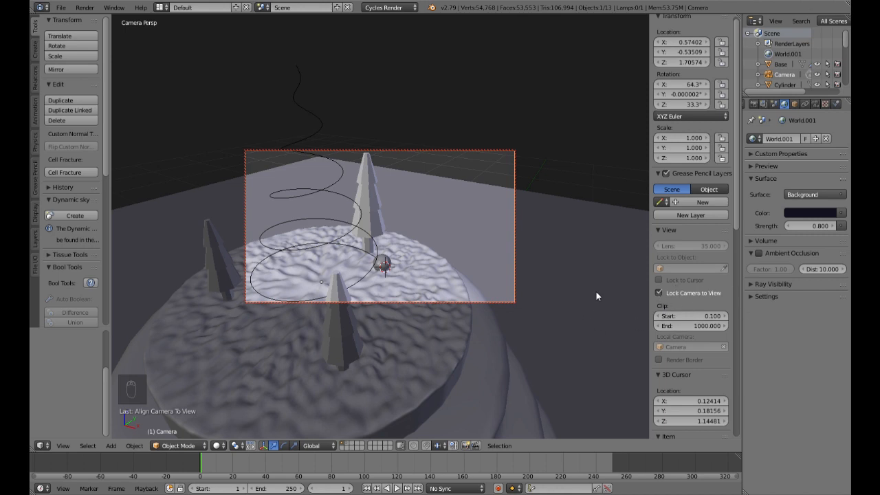
{"action": "key", "text": "n"}
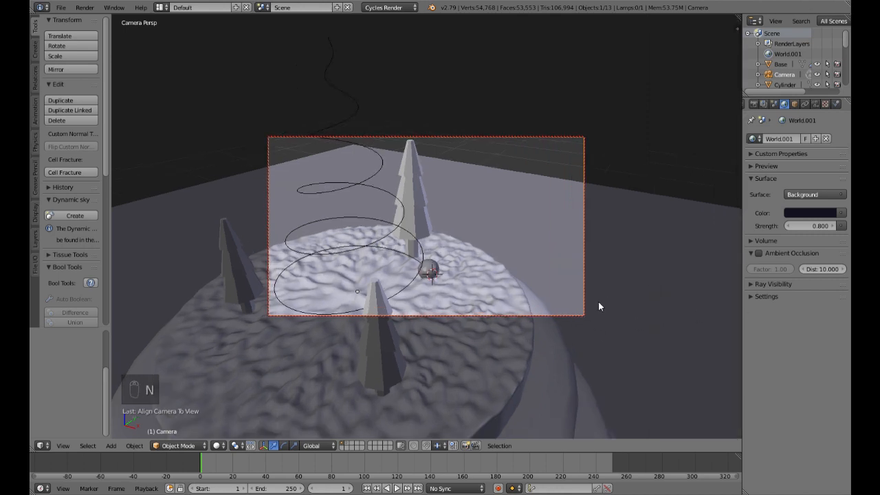
{"action": "middle_click_drag", "start_coordinate": [598, 301], "coordinate": [598, 265]}
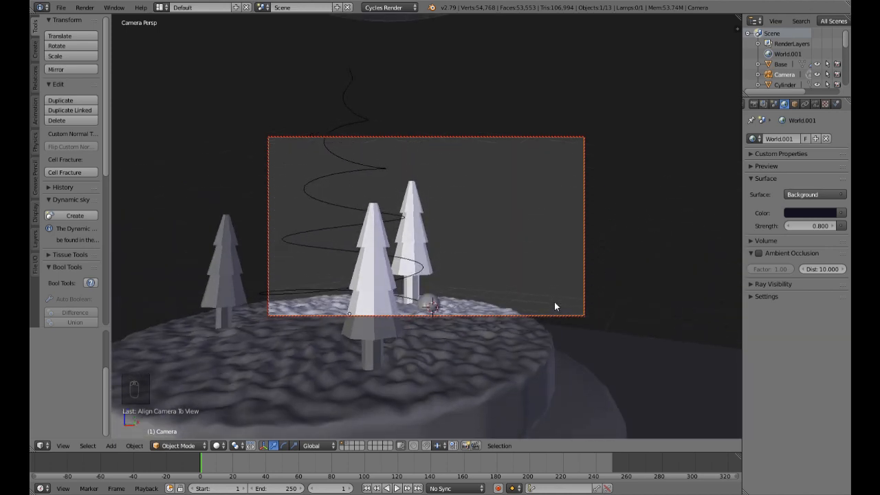
{"action": "middle_click_drag", "start_coordinate": [554, 302], "coordinate": [558, 272]}
{"action": "middle_click_drag", "start_coordinate": [485, 271], "coordinate": [538, 231]}
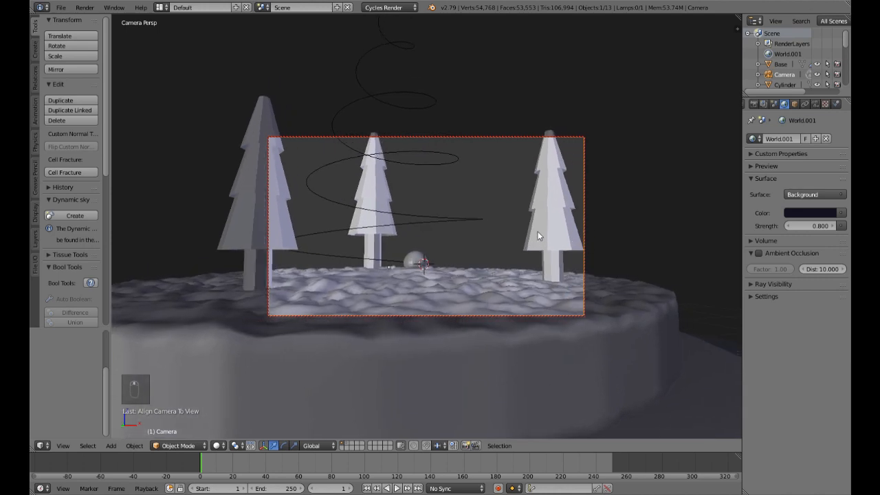
Step: Set the camera's focal length to 28 mm
{"action": "left_click", "coordinate": [817, 104]}
{"action": "left_click_drag", "start_coordinate": [770, 182], "coordinate": [749, 183]}
{"action": "left_click", "coordinate": [775, 183]}
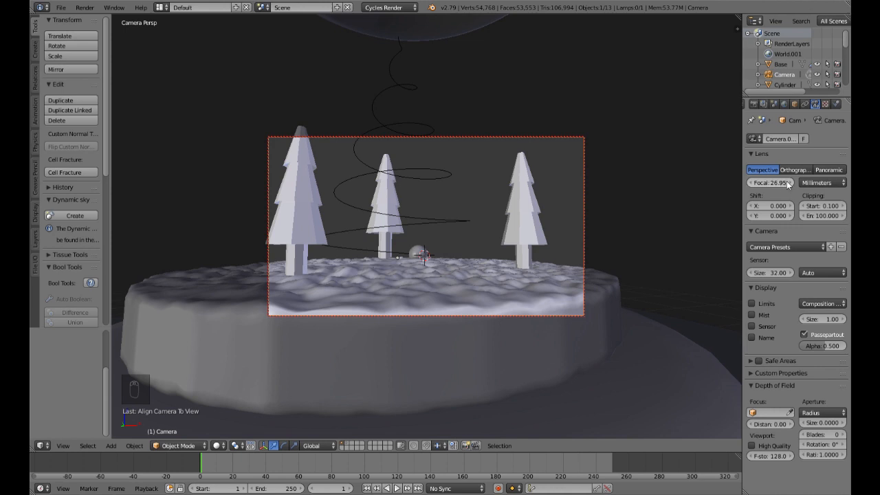
{"action": "type", "text": "28"}
{"action": "key", "text": "Return"}
Step: Move the camera close to the small emitter sphere and the nearby tree, and check the framing in a rendered preview
{"action": "middle_click_drag", "start_coordinate": [485, 275], "coordinate": [488, 200], "text": "ctrl"}
{"action": "middle_click_drag", "start_coordinate": [505, 242], "coordinate": [531, 237], "text": "shift"}
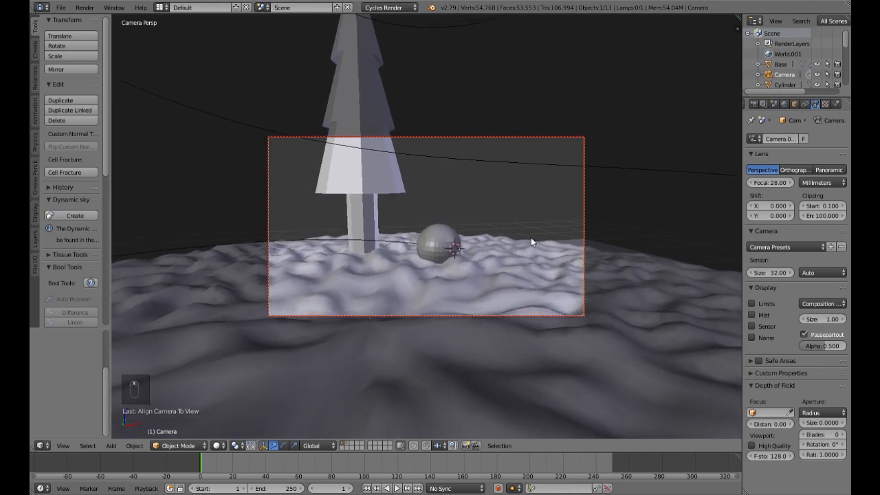
{"action": "key", "text": "shift+z"}
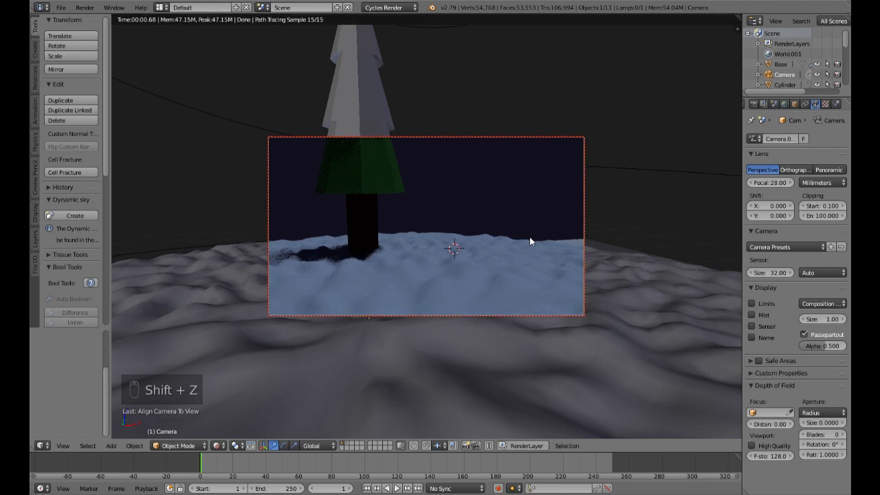
{"action": "key", "text": "shift+z"}
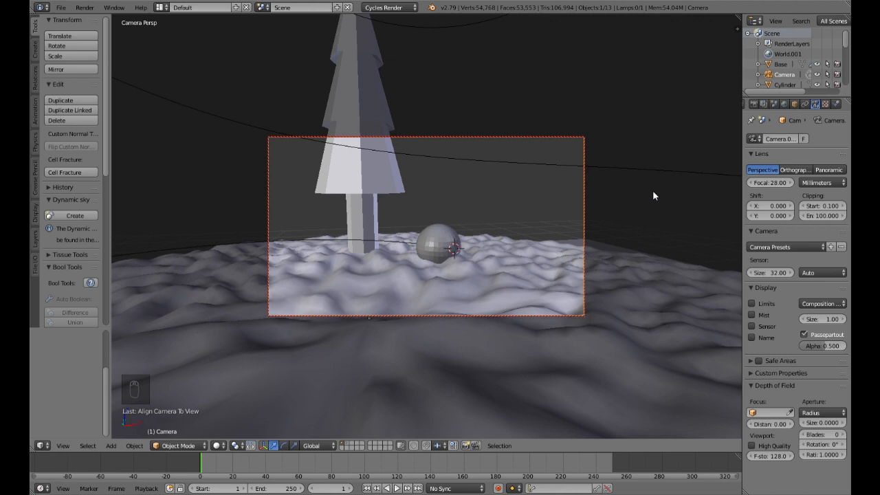
Step: Keyframe the camera's location and rotation at frame 1
{"action": "key", "text": "n"}
{"action": "scroll", "coordinate": [703, 159], "scroll_direction": "up", "scroll_amount": 1}
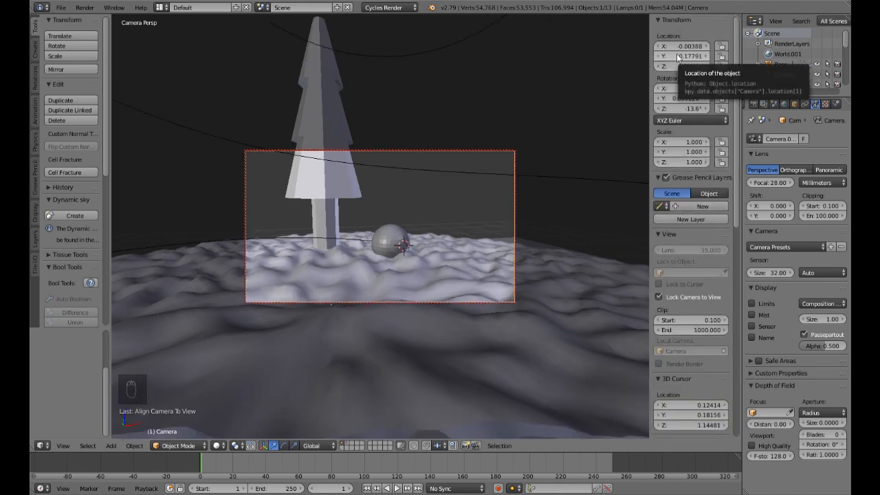
{"action": "key", "text": "i"}
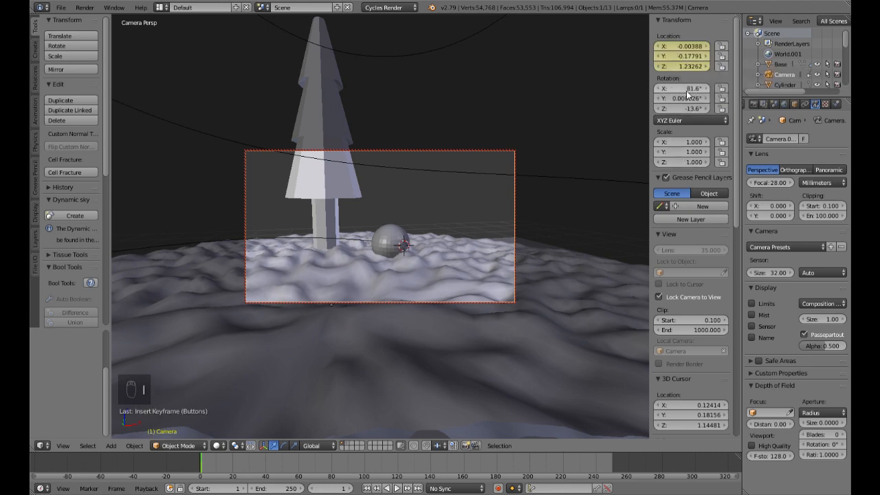
{"action": "key", "text": "i"}
{"action": "left_click", "coordinate": [266, 469]}
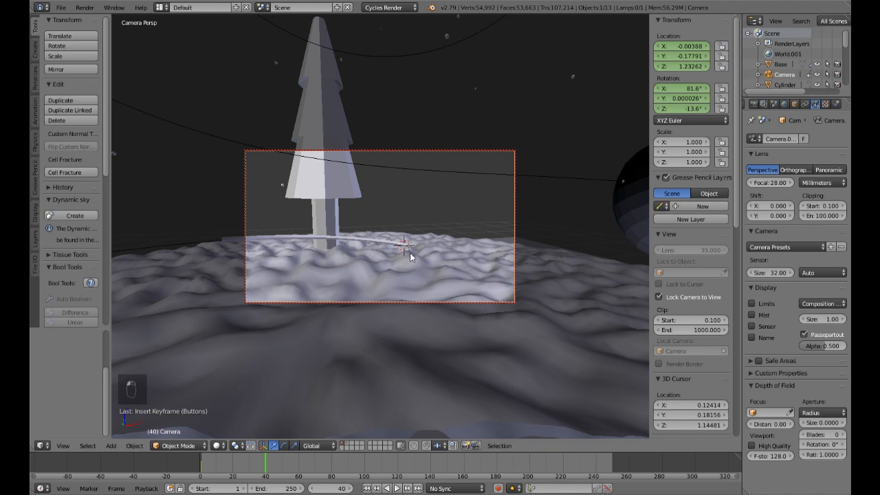
{"action": "scroll", "coordinate": [407, 271], "scroll_direction": "down", "scroll_amount": 5}
{"action": "scroll", "coordinate": [410, 291], "scroll_direction": "up", "scroll_amount": 2}
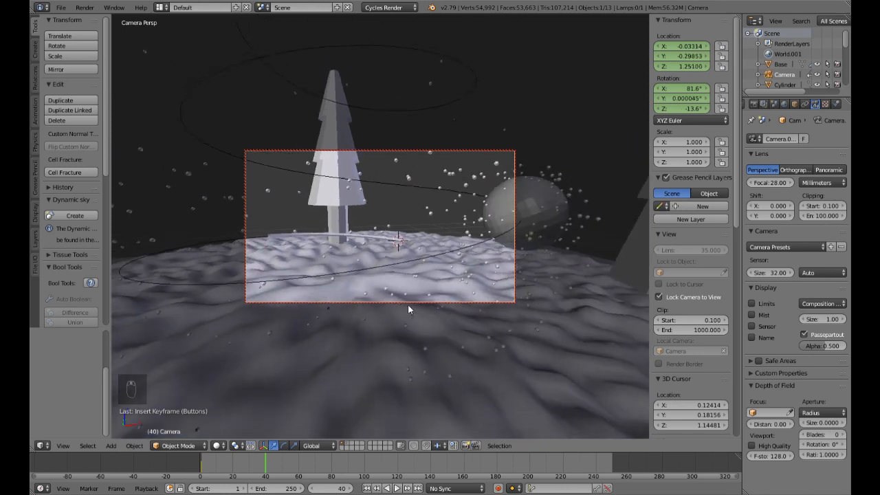
Step: At frame 20, aim the camera at the emitter sphere between two trees and keyframe its location and rotation
{"action": "left_click", "coordinate": [233, 466]}
{"action": "key", "text": "alt+a"}
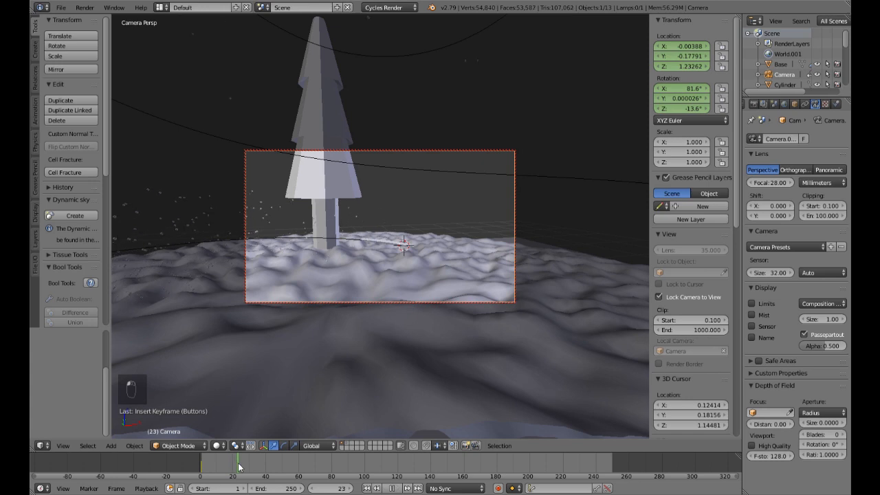
{"action": "key", "text": "alt+a"}
{"action": "middle_click_drag", "start_coordinate": [431, 287], "coordinate": [389, 259]}
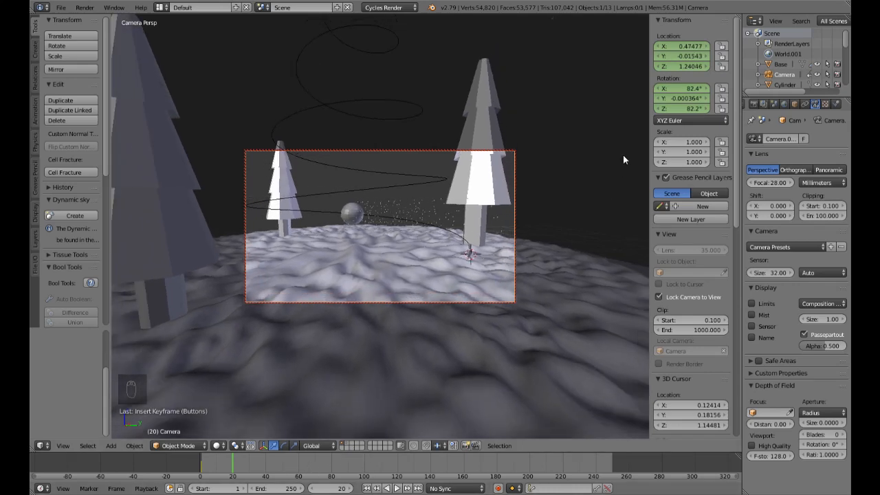
{"action": "key", "text": "i"}
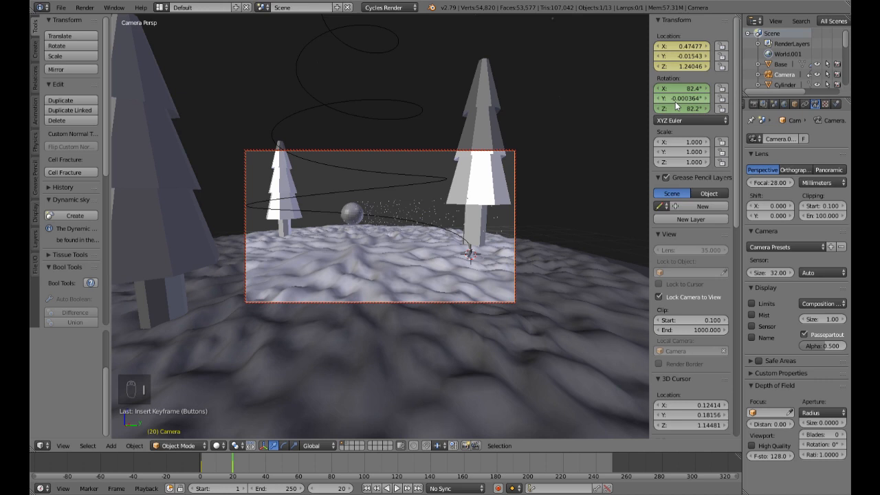
{"action": "key", "text": "i"}
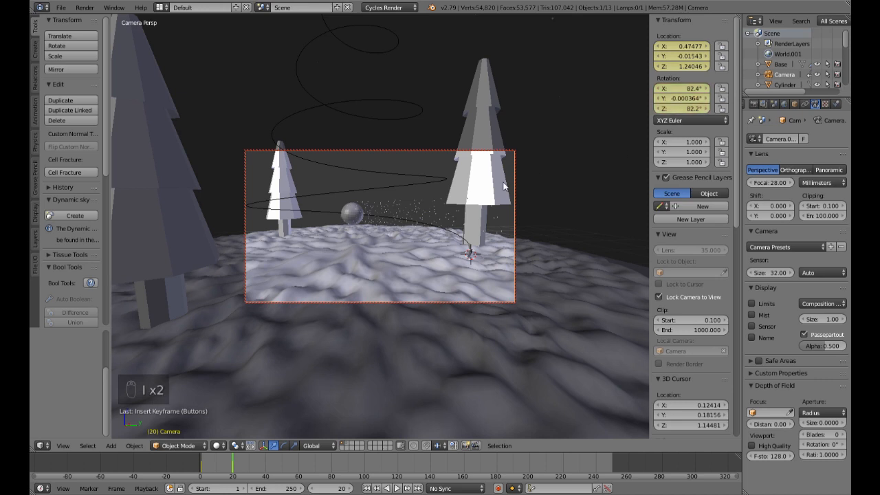
Step: At frame 40, swing the camera round to face the emitter sphere and all three trees, and keyframe its location and rotation
{"action": "left_click", "coordinate": [267, 466]}
{"action": "middle_click_drag", "start_coordinate": [321, 257], "coordinate": [426, 262]}
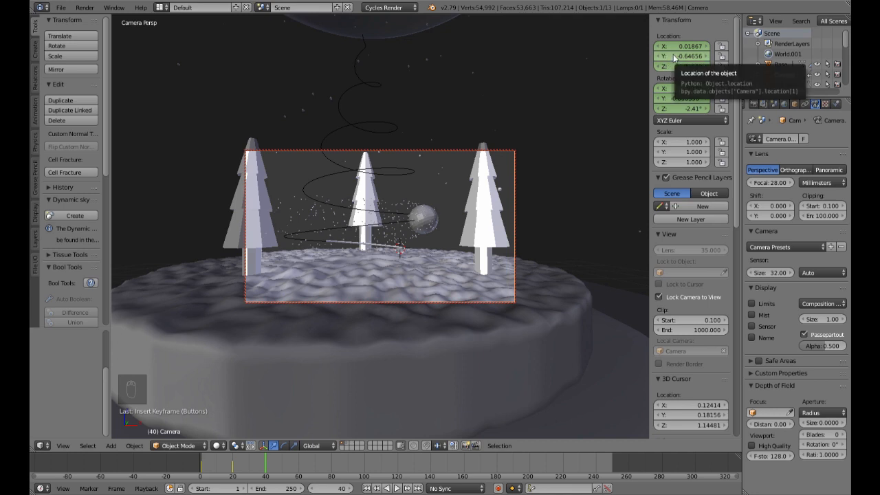
{"action": "key", "text": "i"}
{"action": "key", "text": "i"}
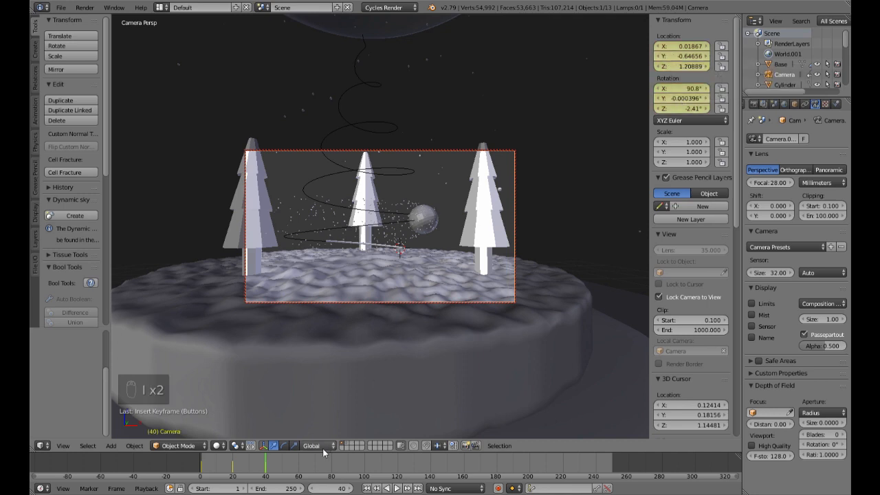
Step: At frame 80, pull the camera back to about Y -0.93, raise it to about Z 1.29, and keyframe its location and rotation
{"action": "left_click", "coordinate": [331, 468]}
{"action": "scroll", "coordinate": [375, 258], "scroll_direction": "down", "scroll_amount": 5}
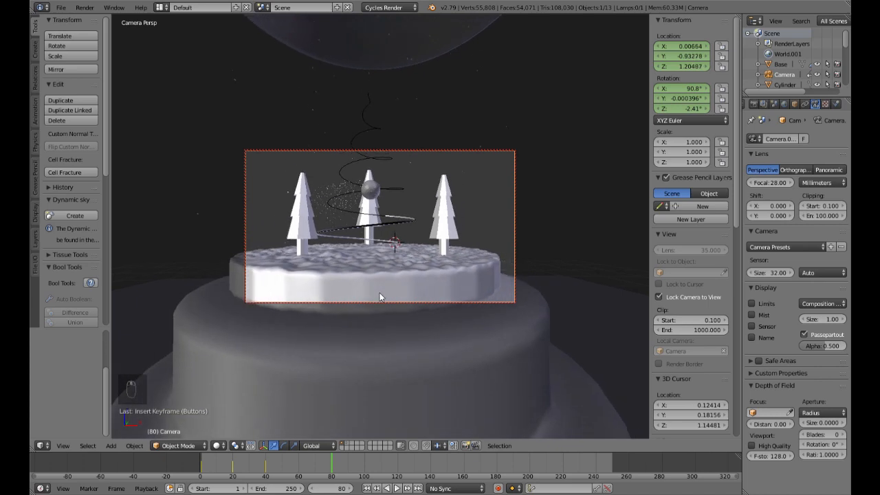
{"action": "middle_click_drag", "start_coordinate": [391, 243], "coordinate": [389, 258], "text": "shift"}
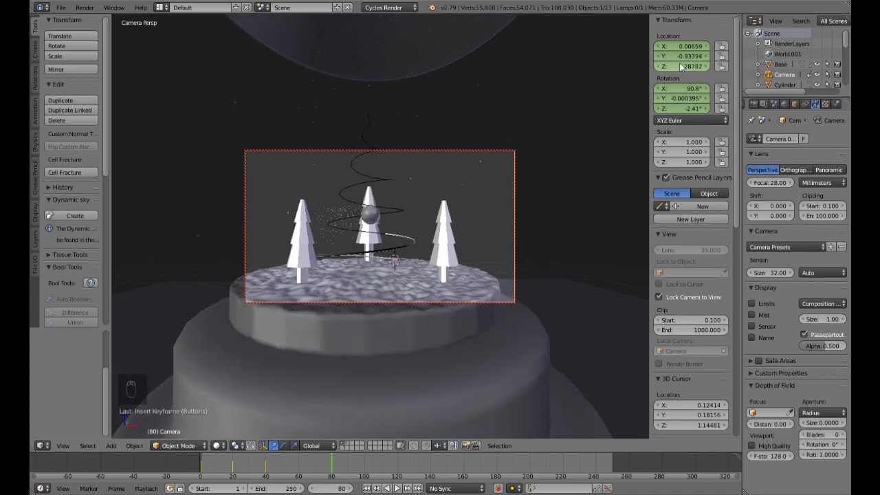
{"action": "key", "text": "i"}
{"action": "key", "text": "i"}
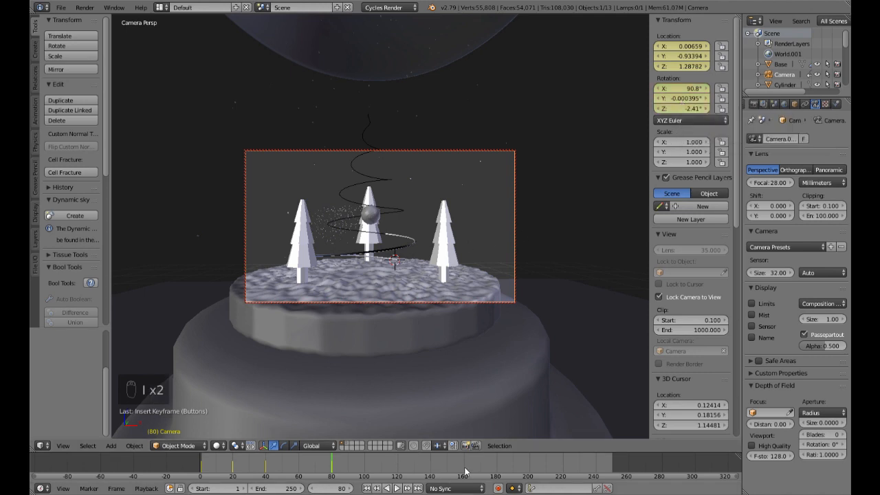
Step: At frame 140, pull the camera back to about Y -1.94 so the spiral and upper base are framed, and keyframe its location and rotation
{"action": "left_click", "coordinate": [430, 470]}
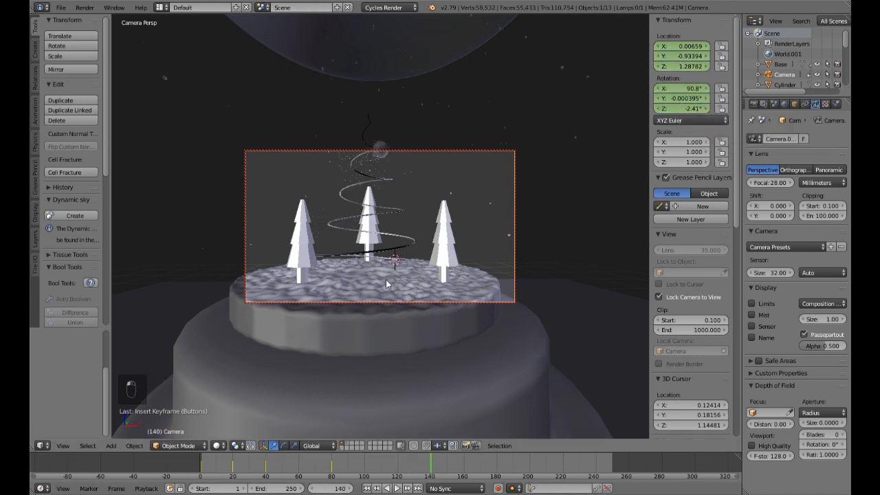
{"action": "scroll", "coordinate": [390, 296], "scroll_direction": "down", "scroll_amount": 2}
{"action": "scroll", "coordinate": [389, 297], "scroll_direction": "down", "scroll_amount": 4}
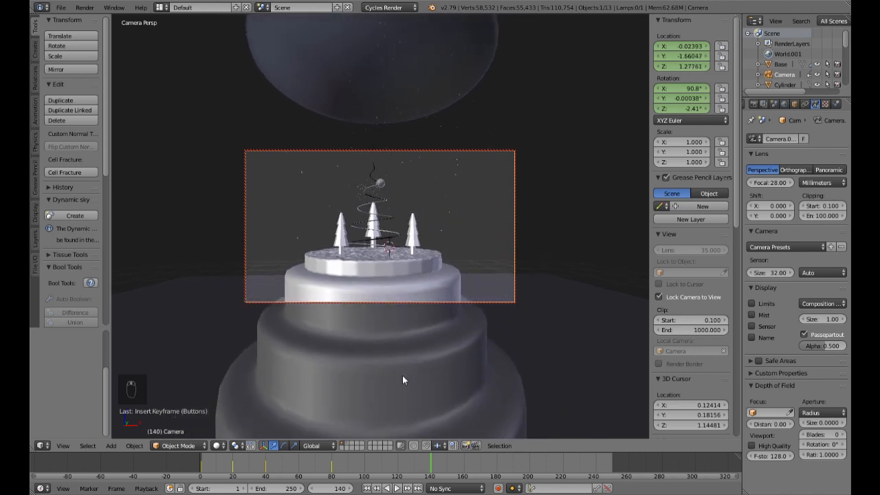
{"action": "scroll", "coordinate": [405, 406], "scroll_direction": "down", "scroll_amount": 2}
{"action": "middle_click_drag", "start_coordinate": [411, 244], "coordinate": [413, 251], "text": "shift"}
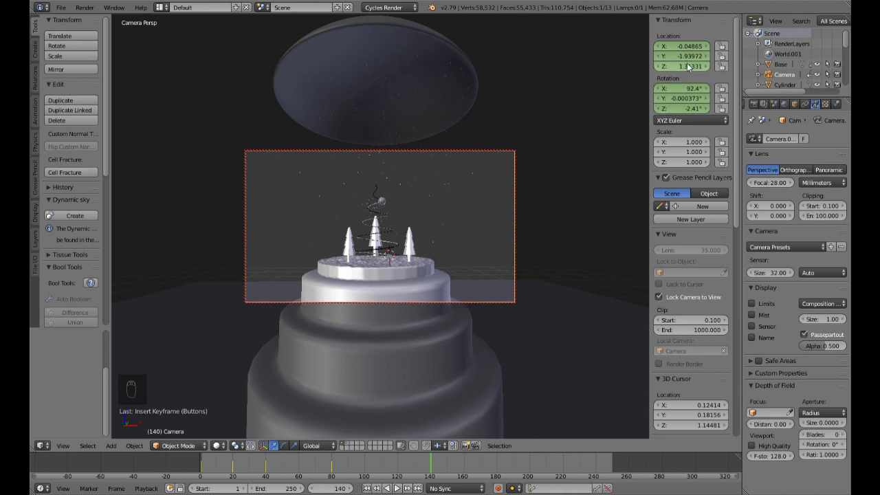
{"action": "key", "text": "i"}
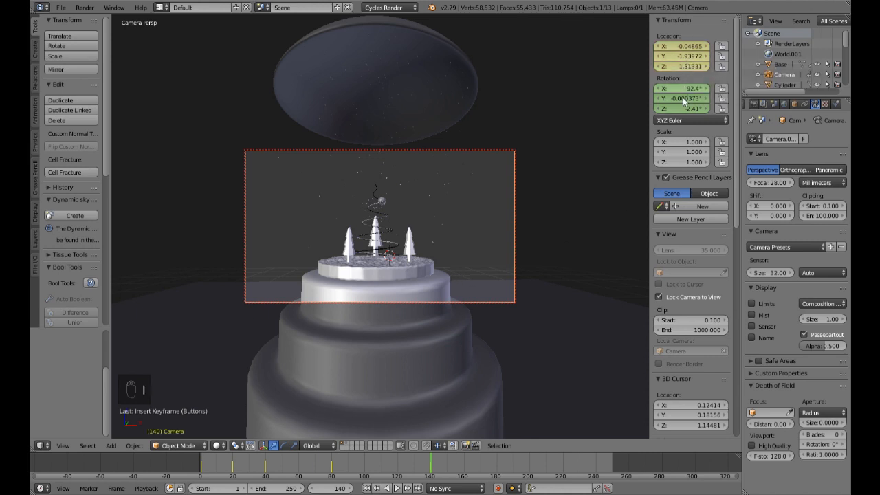
{"action": "key", "text": "i"}
{"action": "scroll", "coordinate": [415, 263], "scroll_direction": "down", "scroll_amount": 1}
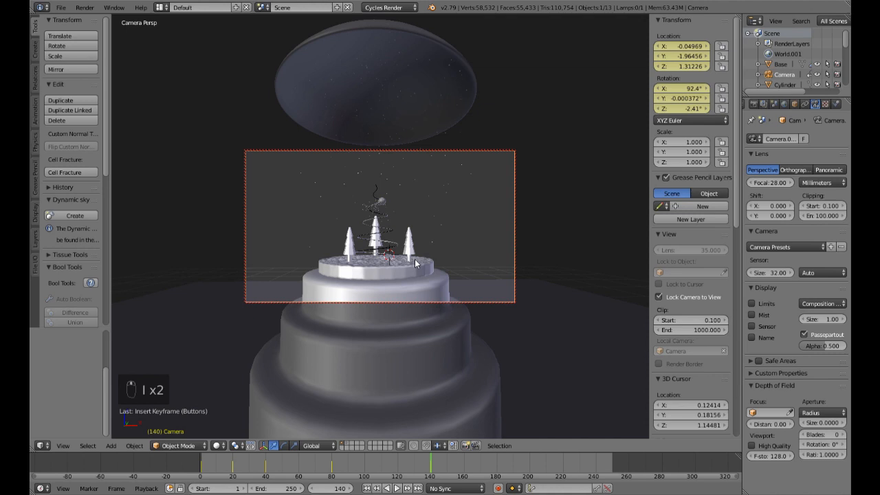
{"action": "scroll", "coordinate": [416, 263], "scroll_direction": "up", "scroll_amount": 1}
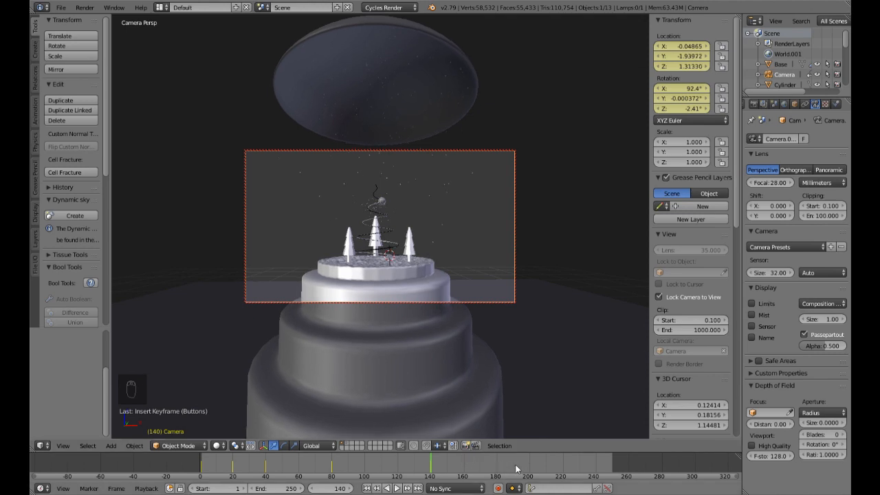
Step: At frame 250, frame the whole snow globe off-centre from about Y -6.24, checking it in a rendered preview, and keyframe the camera's location and rotation
{"action": "left_click", "coordinate": [611, 467]}
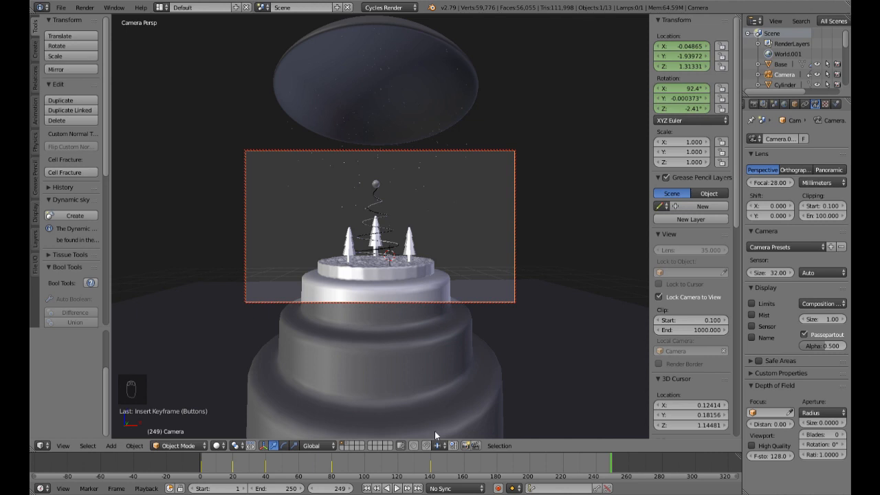
{"action": "key", "text": "Right"}
{"action": "middle_click_drag", "start_coordinate": [419, 294], "coordinate": [386, 200], "text": "ctrl"}
{"action": "middle_click_drag", "start_coordinate": [444, 195], "coordinate": [389, 203]}
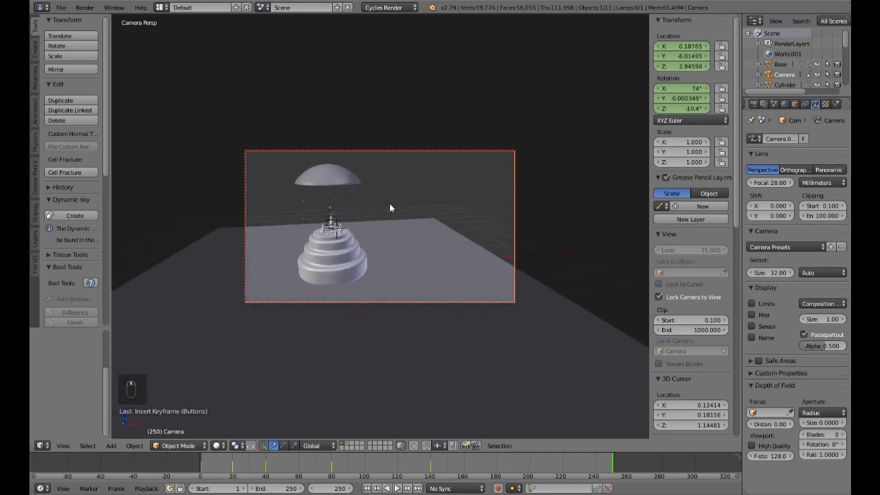
{"action": "key", "text": "shift+z"}
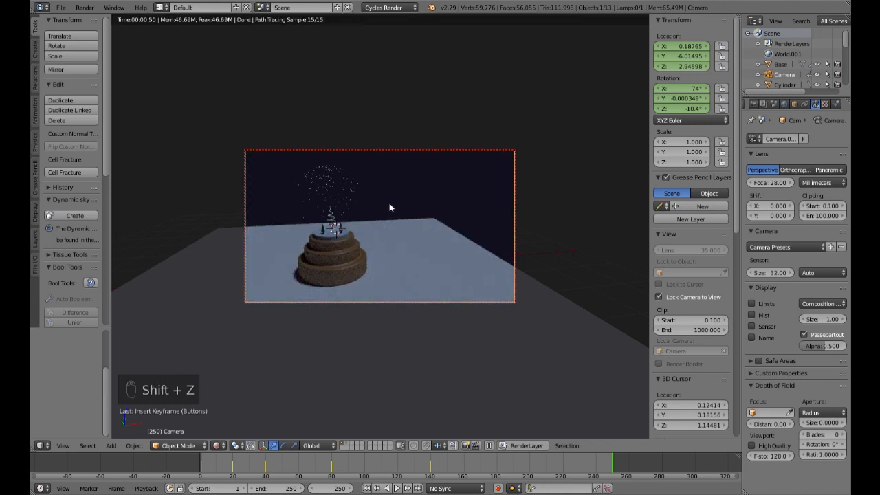
{"action": "key", "text": "shift+z"}
{"action": "key", "text": "shift+z"}
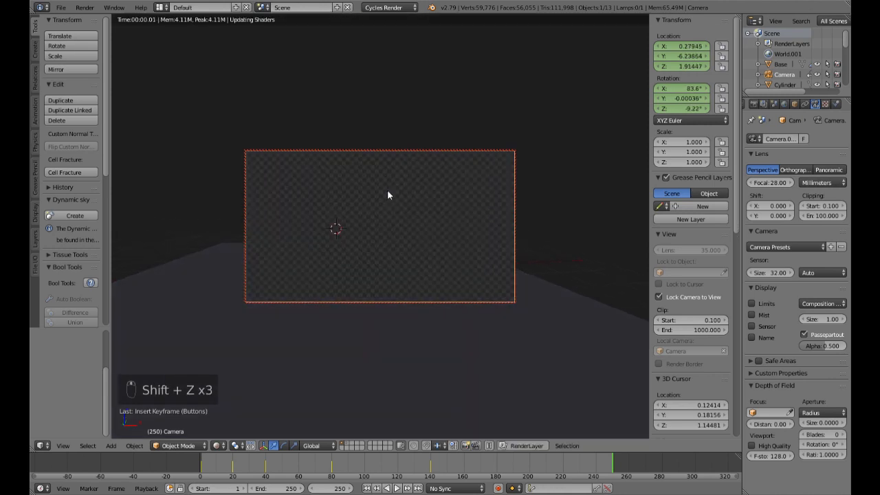
{"action": "key", "text": "shift+z"}
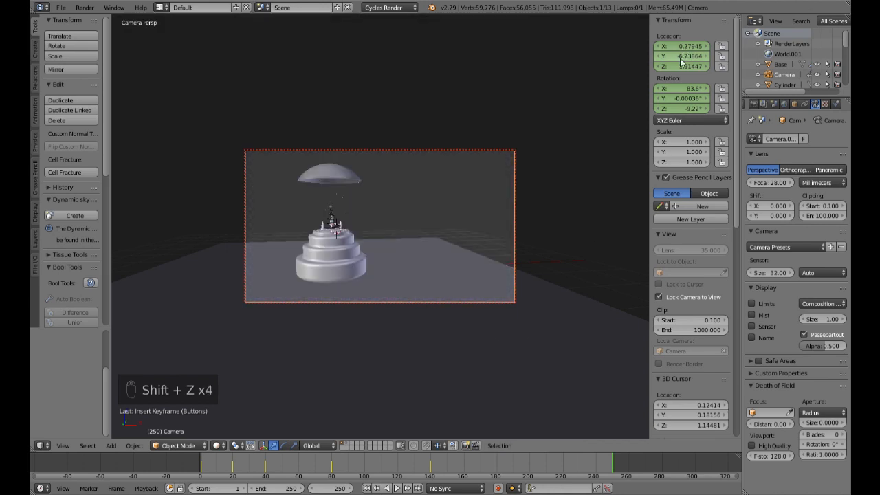
{"action": "key", "text": "i"}
{"action": "key", "text": "i"}
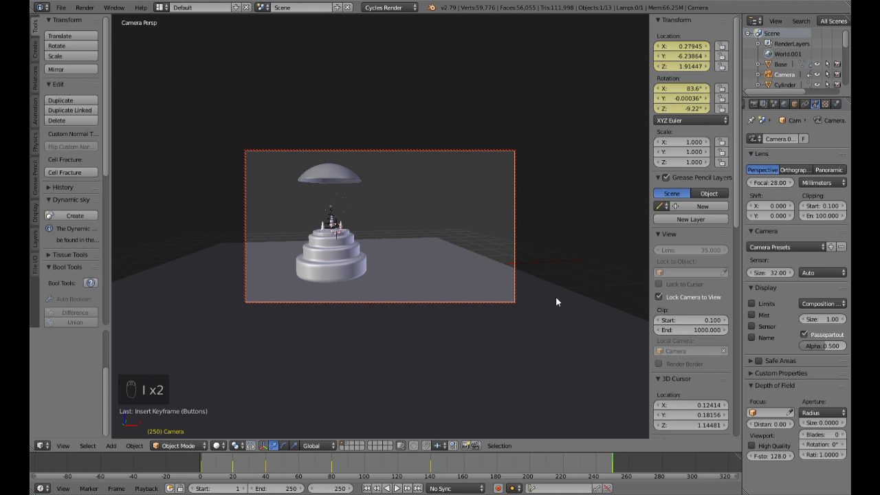
Step: Play the camera animation from frame 1 to check the movement between keyframes
{"action": "left_click", "coordinate": [366, 488]}
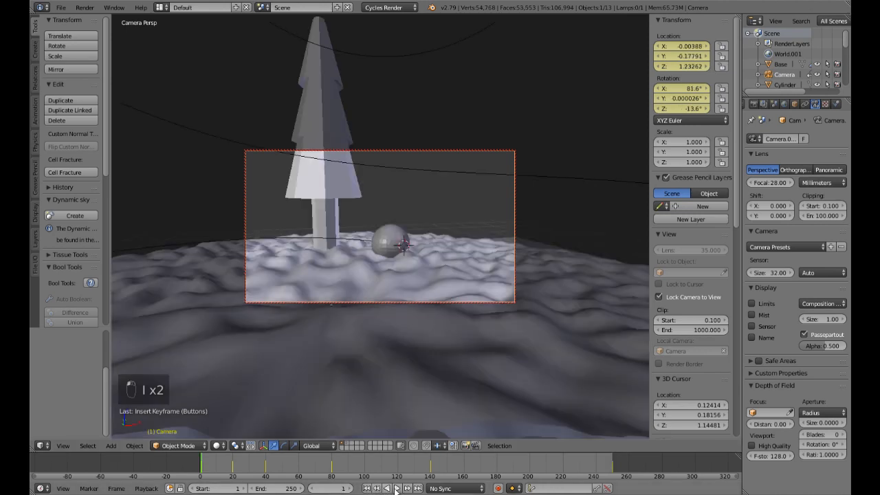
{"action": "left_click", "coordinate": [397, 489]}
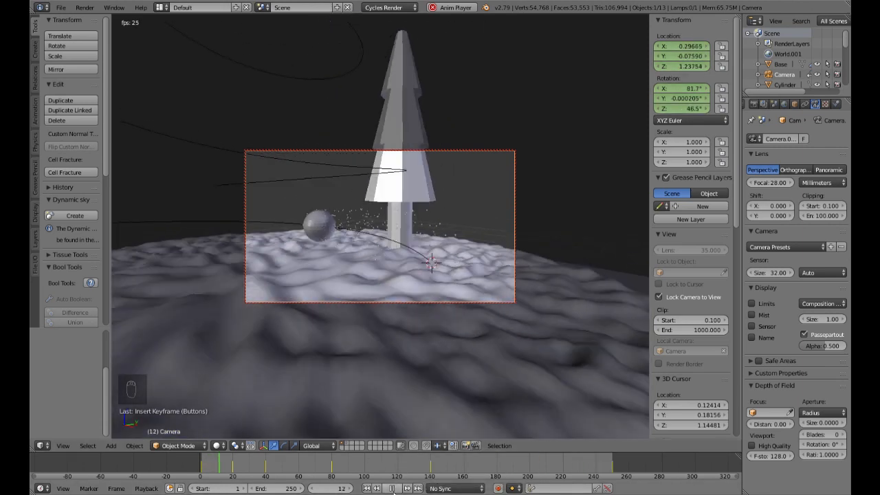
{"action": "left_click", "coordinate": [395, 488]}
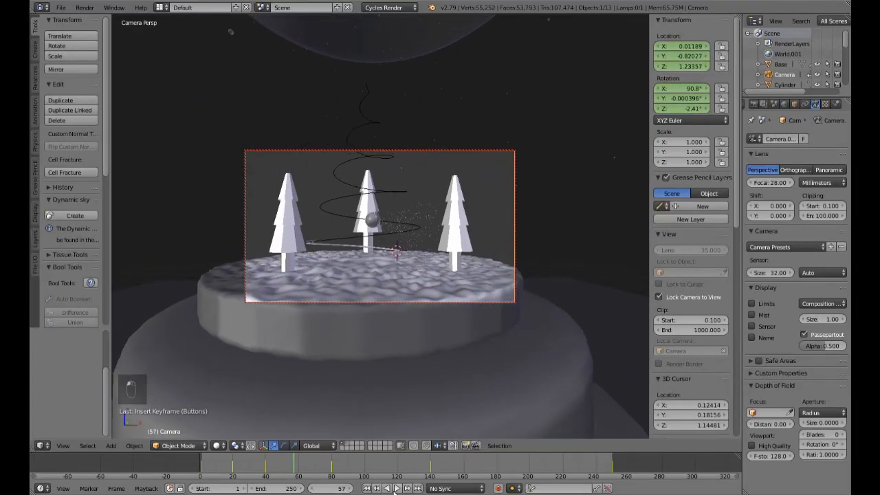
Step: Delete the camera's keyframes at frame 20
{"action": "left_click", "coordinate": [233, 473]}
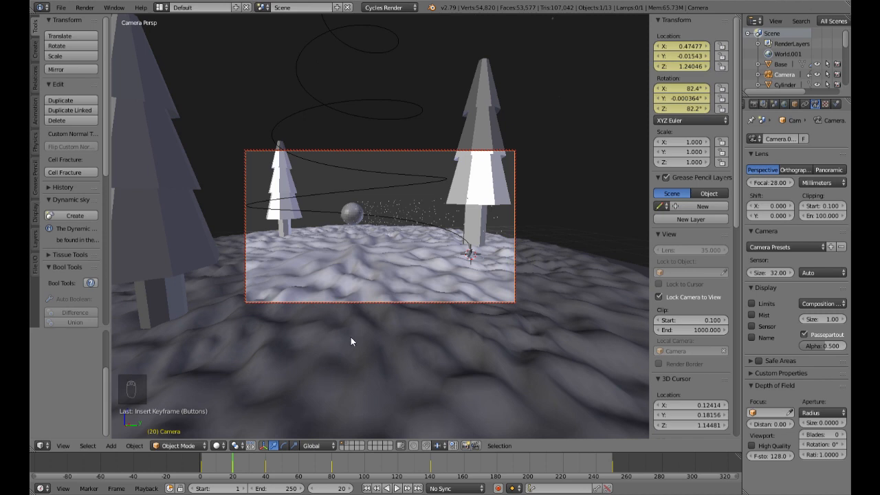
{"action": "key", "text": "space"}
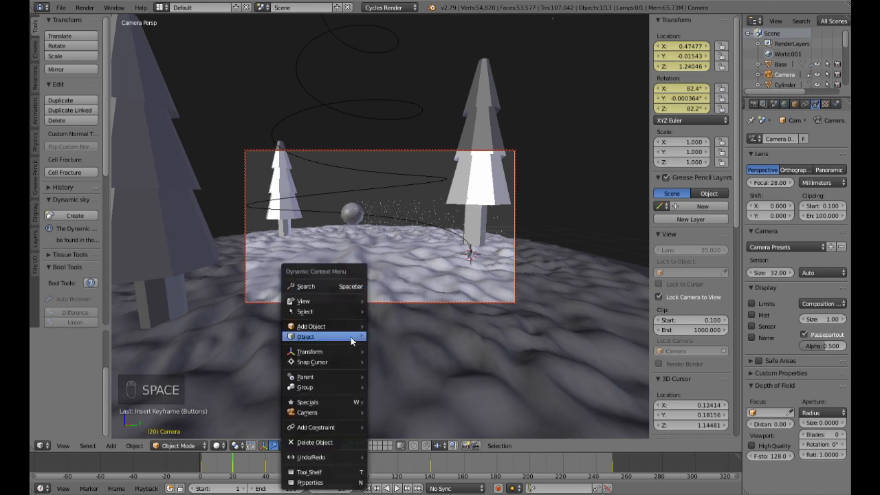
{"action": "left_click", "coordinate": [322, 287]}
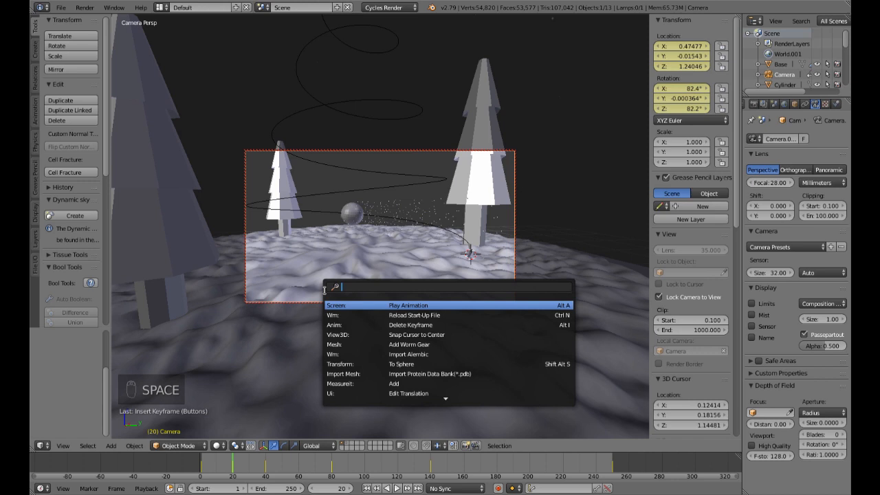
{"action": "type", "text": "delet"}
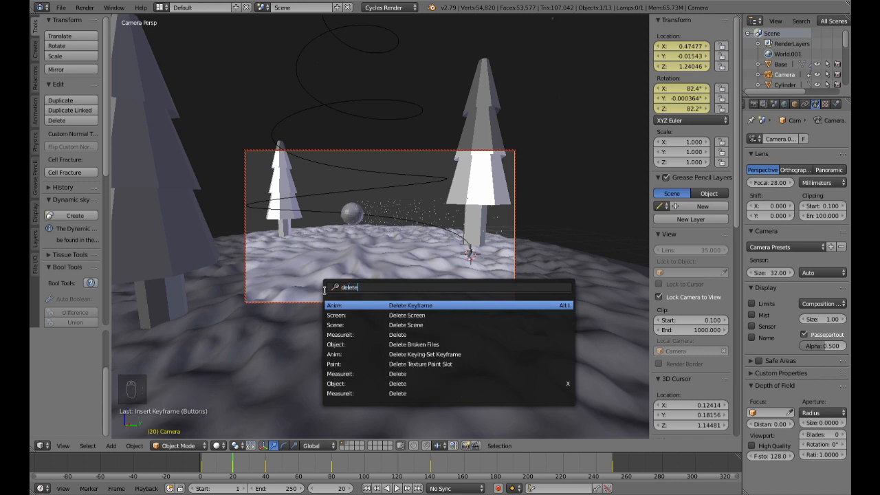
{"action": "type", "text": "e"}
{"action": "key", "text": "Return"}
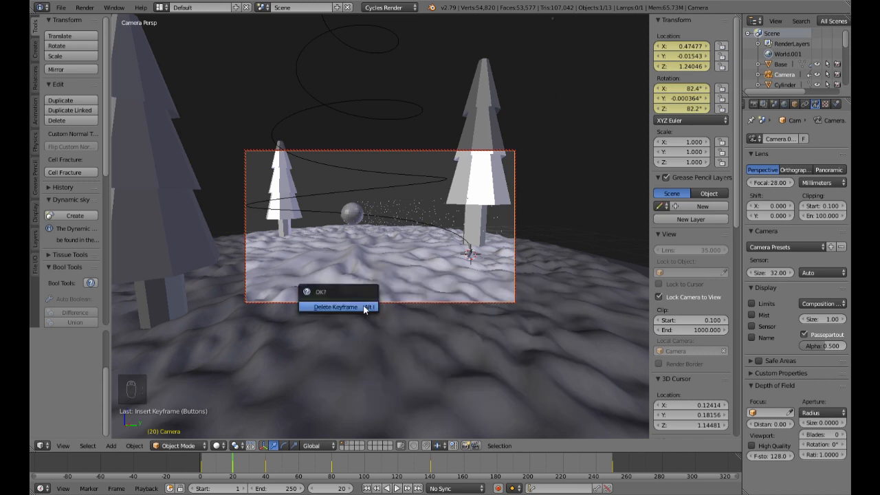
{"action": "left_click", "coordinate": [366, 309]}
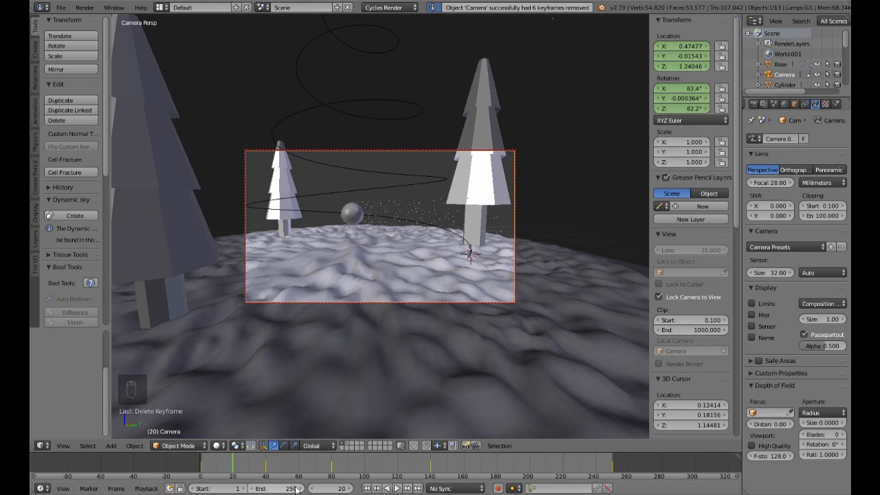
Step: Replay the revised camera move from the start, return to frame 1, and save the file over the existing one
{"action": "left_click", "coordinate": [202, 468]}
{"action": "left_click", "coordinate": [397, 488]}
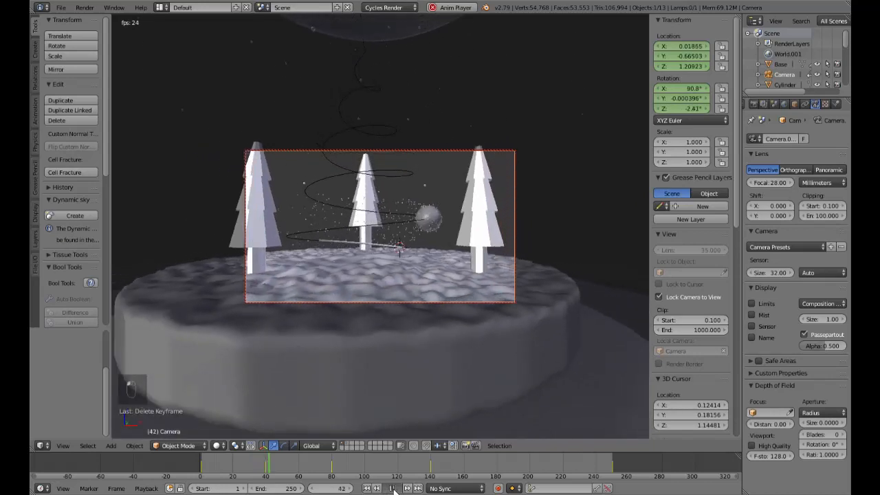
{"action": "left_click", "coordinate": [392, 489]}
{"action": "left_click", "coordinate": [366, 488]}
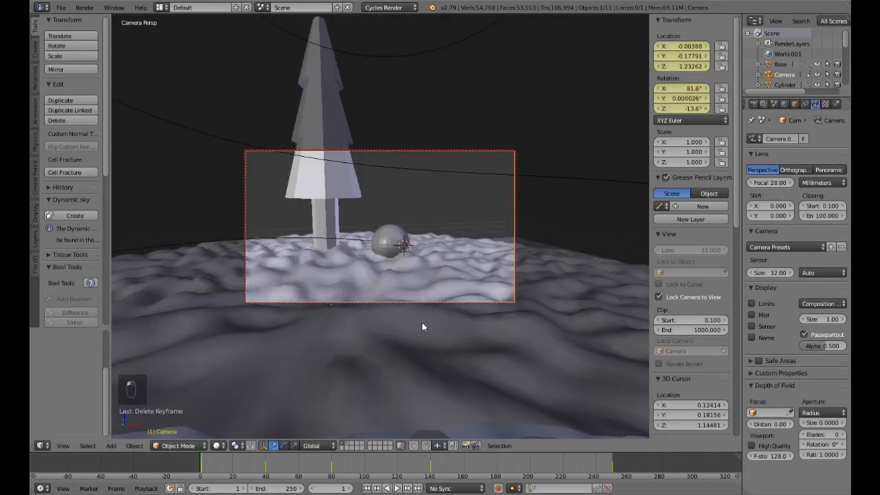
{"action": "key", "text": "ctrl+s"}
{"action": "left_click", "coordinate": [423, 321]}
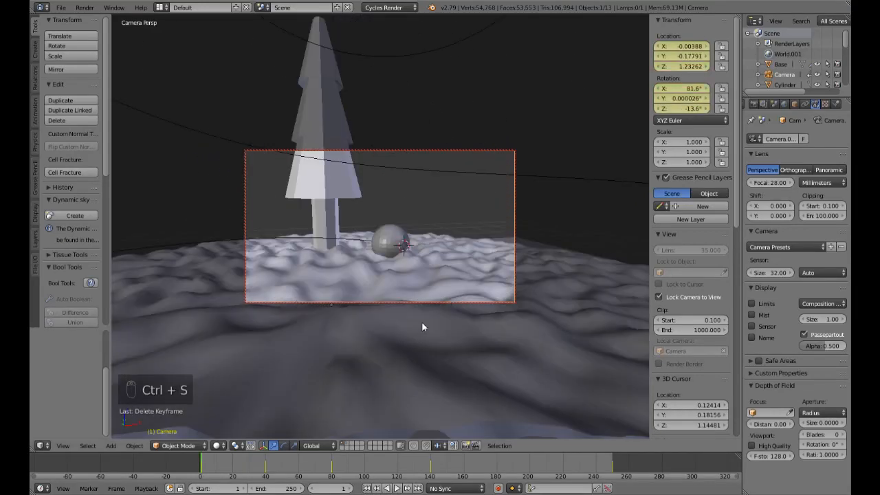
Step: Unhide the glass globe and check the rendered preview at frames from the start to the end of the animation
{"action": "key", "text": "alt+h"}
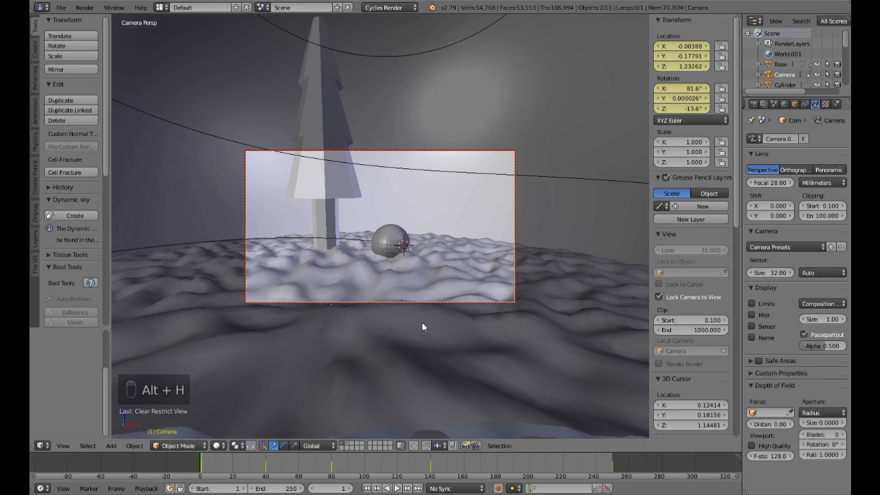
{"action": "key", "text": "shift+z"}
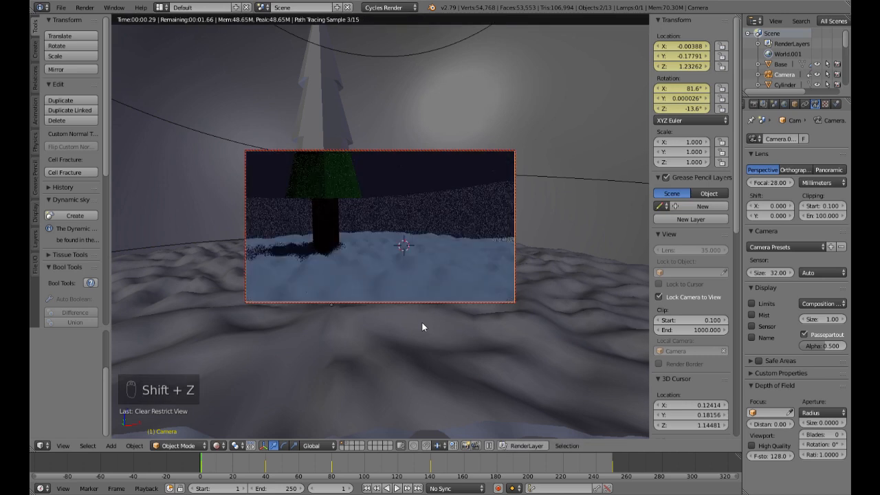
{"action": "left_click", "coordinate": [233, 471]}
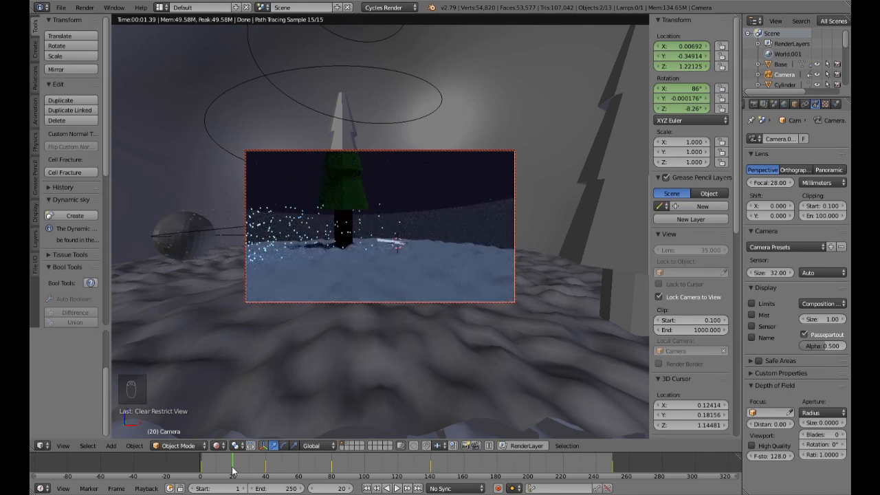
{"action": "left_click_drag", "start_coordinate": [232, 472], "coordinate": [612, 469]}
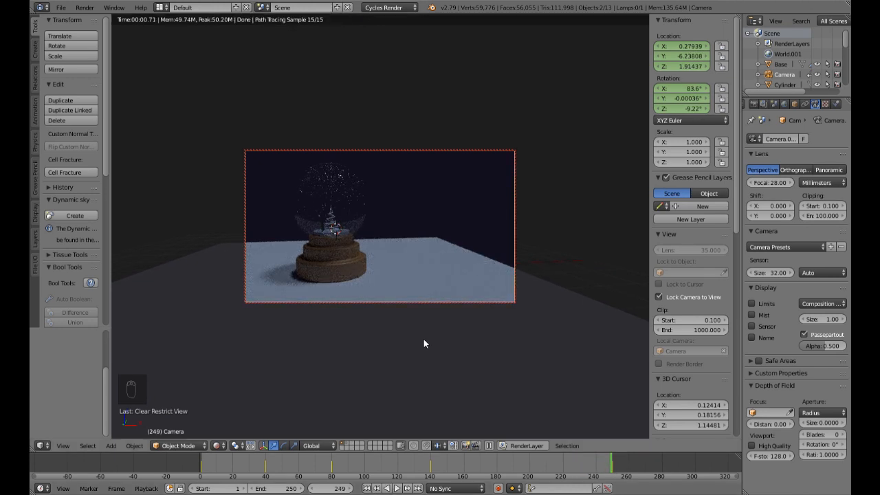
{"action": "key", "text": "shift+z"}
Step: Give the ground plane a new material
{"action": "right_click", "coordinate": [440, 345]}
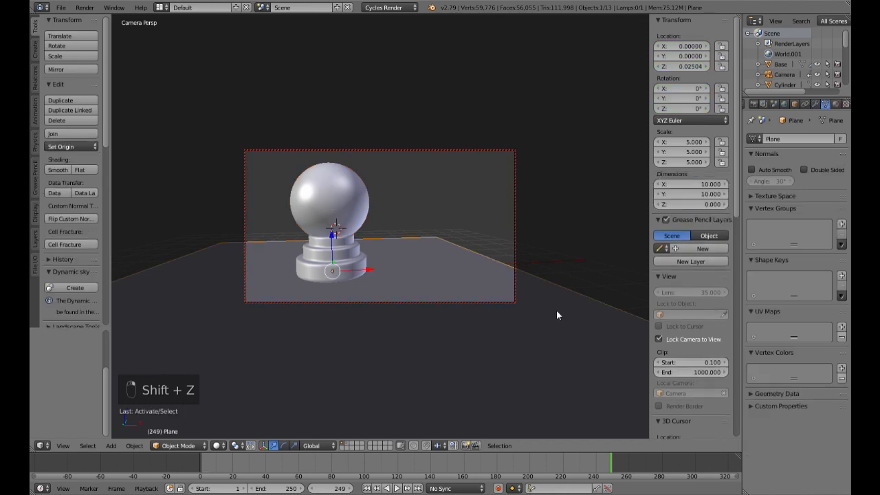
{"action": "left_click", "coordinate": [836, 104]}
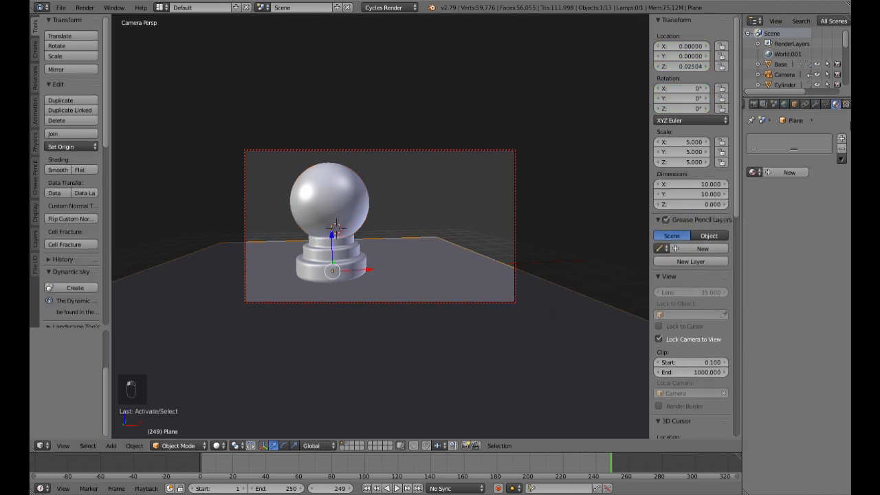
{"action": "left_click", "coordinate": [790, 172]}
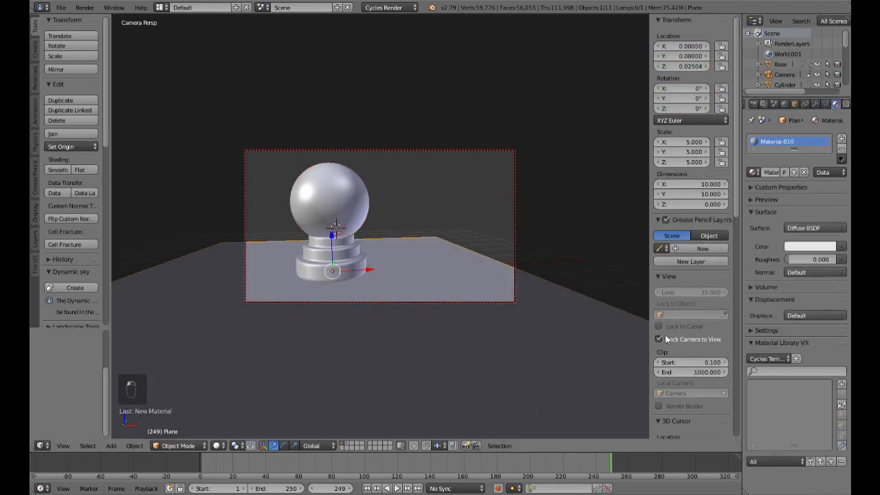
Step: Open a Node Editor below the 3D view and space out the ground material's Diffuse BSDF and Material Output nodes
{"action": "left_click_drag", "start_coordinate": [33, 452], "coordinate": [62, 304]}
{"action": "left_click", "coordinate": [41, 447]}
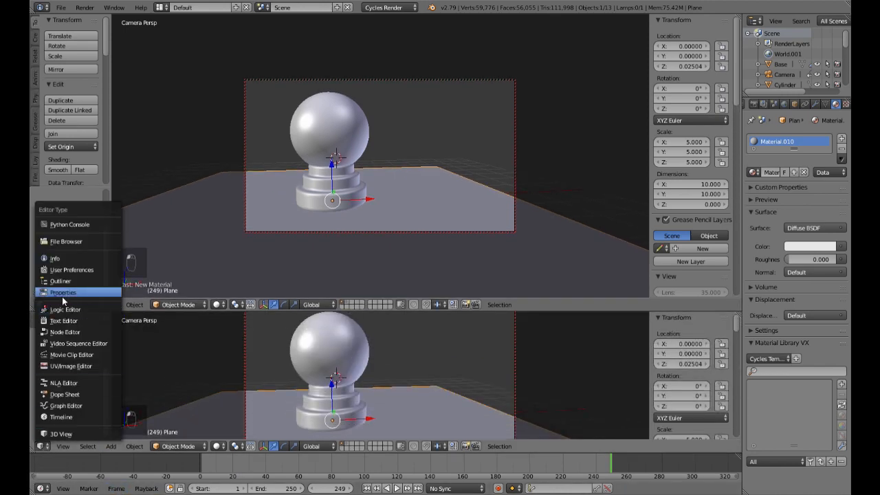
{"action": "left_click", "coordinate": [65, 332]}
{"action": "scroll", "coordinate": [340, 374], "scroll_direction": "up", "scroll_amount": 3}
{"action": "left_click_drag", "start_coordinate": [364, 373], "coordinate": [486, 380]}
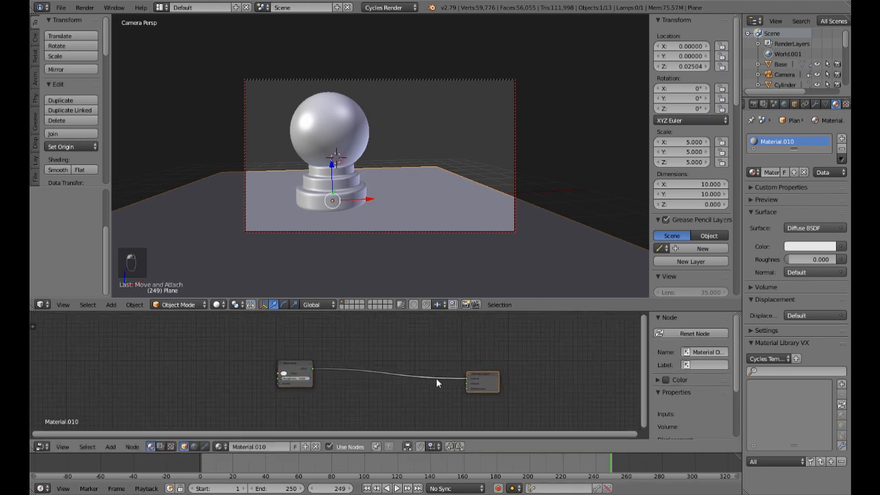
{"action": "left_click_drag", "start_coordinate": [295, 369], "coordinate": [358, 359]}
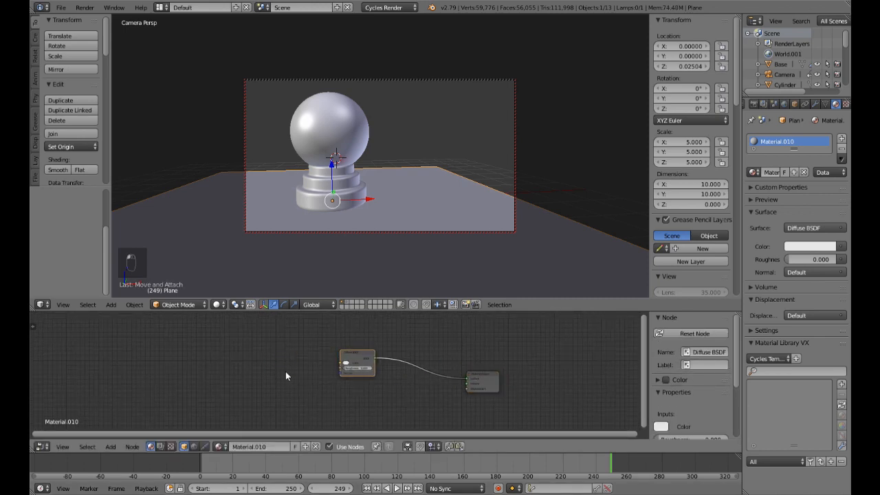
Step: Add an Image Texture node, link its color to the Diffuse BSDF color, and assign the already loaded wood texture image
{"action": "key", "text": "shift+a"}
{"action": "key", "text": "Escape"}
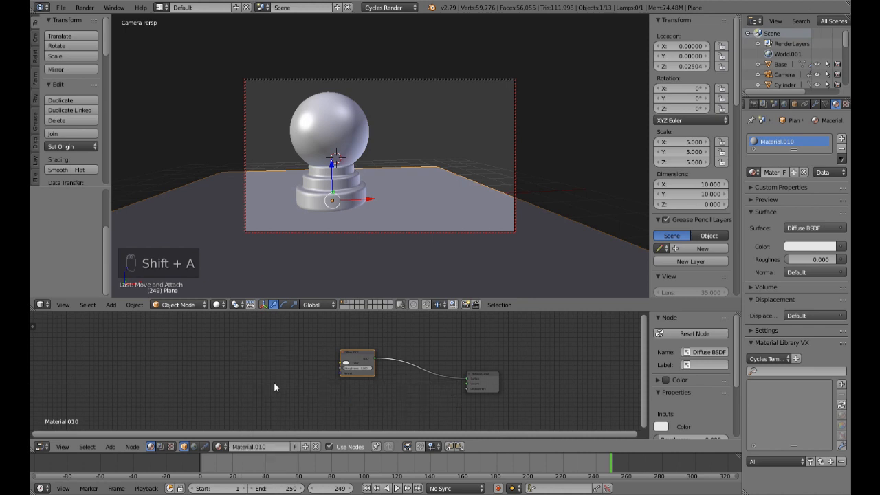
{"action": "key", "text": "shift+a"}
{"action": "mouse_move", "coordinate": [260, 420]}
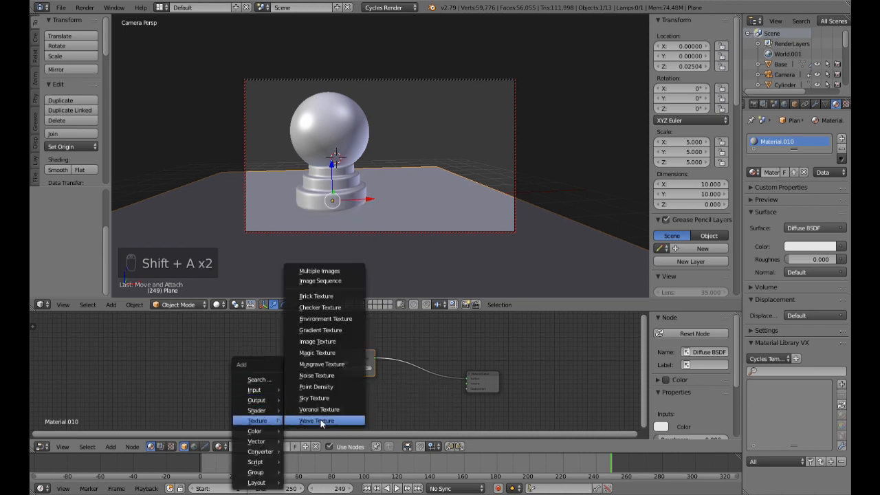
{"action": "left_click", "coordinate": [323, 342]}
{"action": "left_click", "coordinate": [255, 347]}
{"action": "left_click_drag", "start_coordinate": [288, 357], "coordinate": [340, 365]}
{"action": "scroll", "coordinate": [244, 382], "scroll_direction": "up", "scroll_amount": 2}
{"action": "left_click", "coordinate": [226, 369]}
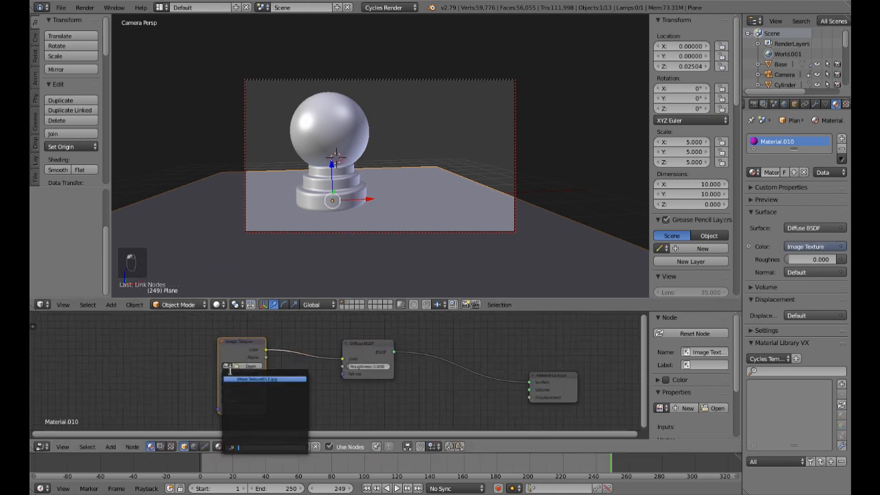
{"action": "left_click", "coordinate": [240, 378]}
Step: Make room beside the Image Texture node and insert an RGB Curves node between it and the Diffuse BSDF
{"action": "left_click_drag", "start_coordinate": [239, 345], "coordinate": [128, 341]}
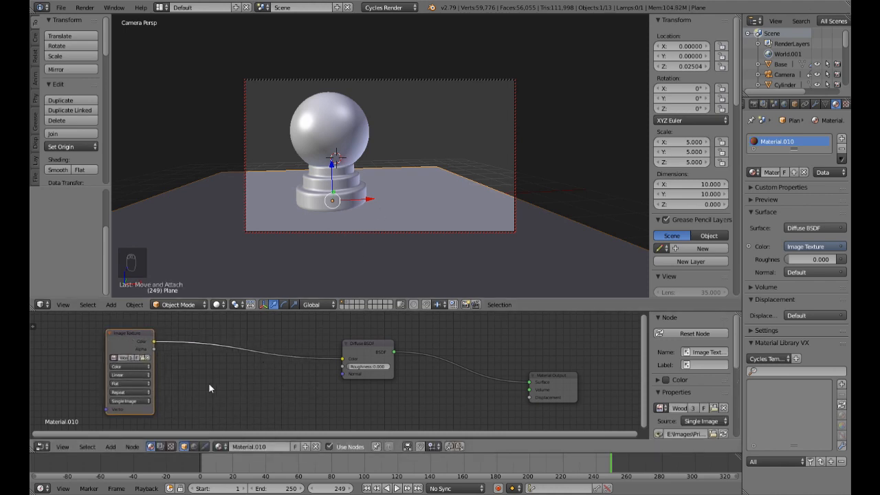
{"action": "key", "text": "shift+a"}
{"action": "mouse_move", "coordinate": [206, 385]}
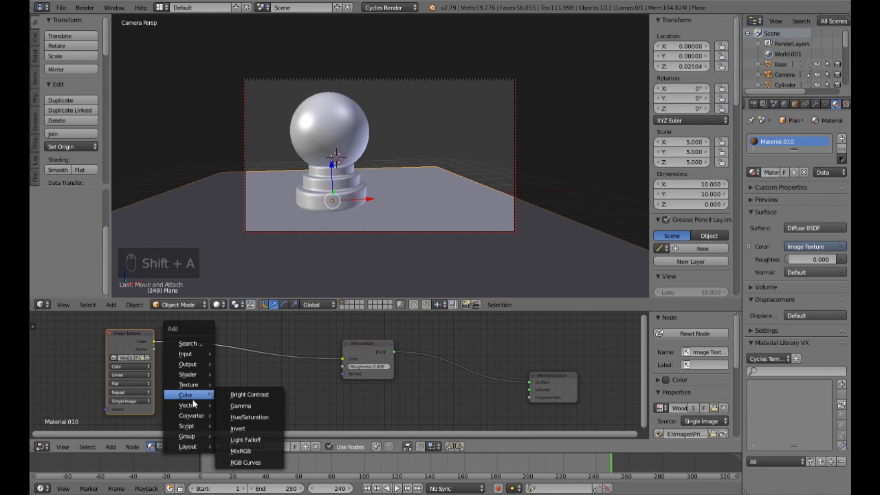
{"action": "left_click", "coordinate": [244, 462]}
{"action": "left_click", "coordinate": [214, 328]}
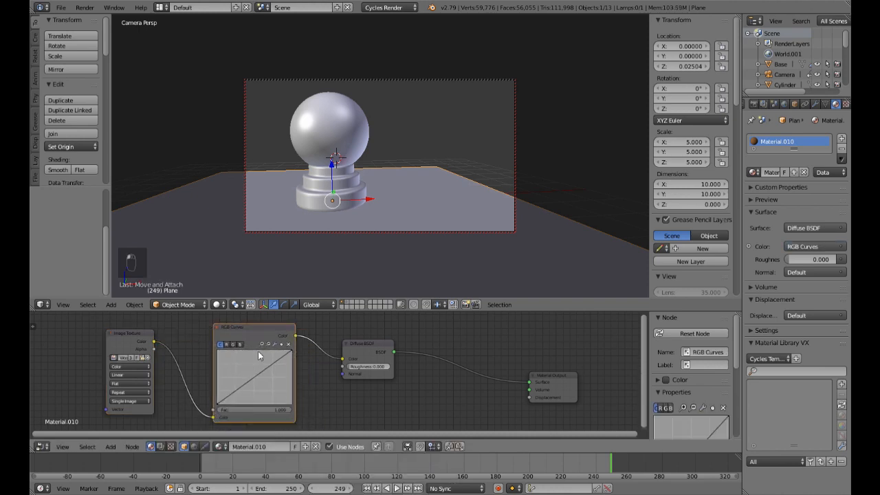
Step: With the rendered preview on, bend the RGB Curves: combined at about (0.52, 0.69), red about (0.34, 0.51), green about (0.48, 0.41)
{"action": "key", "text": "shift+z"}
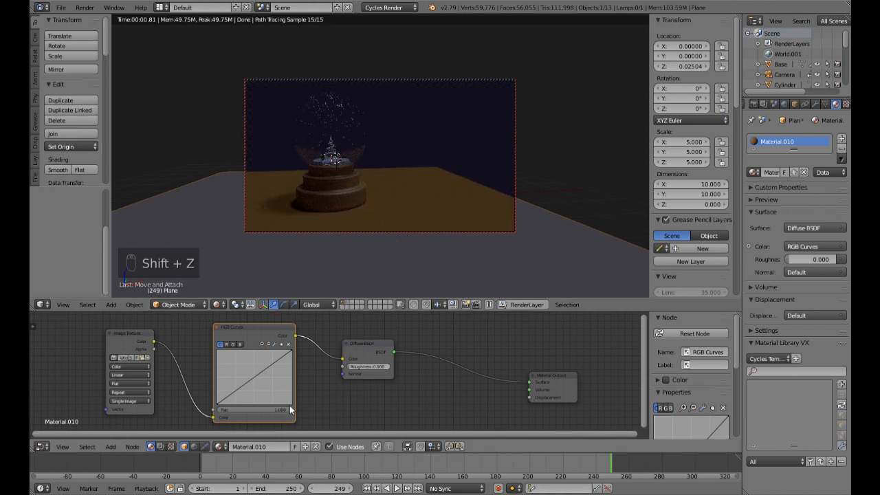
{"action": "left_click", "coordinate": [257, 376]}
{"action": "left_click_drag", "start_coordinate": [257, 375], "coordinate": [255, 366]}
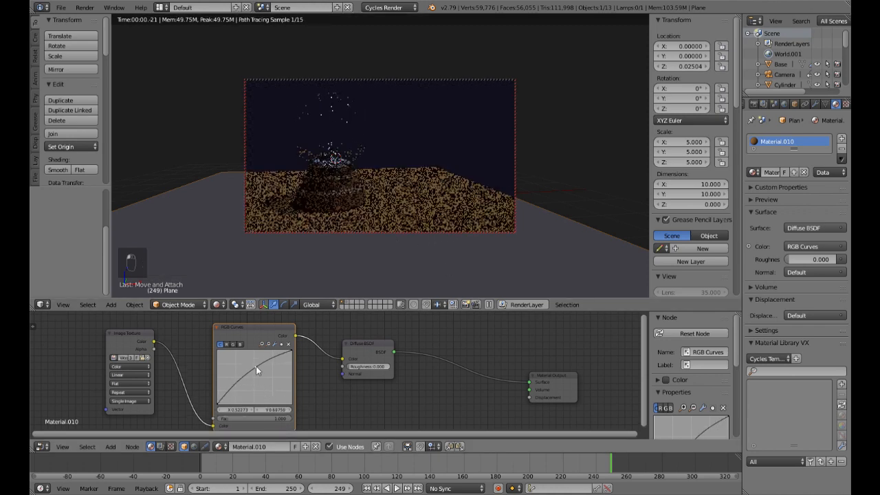
{"action": "left_click", "coordinate": [231, 345]}
{"action": "mouse_move", "coordinate": [239, 382]}
{"action": "left_mouse_down"}
{"action": "mouse_move", "coordinate": [247, 390]}
{"action": "mouse_move", "coordinate": [242, 376]}
{"action": "left_mouse_up"}
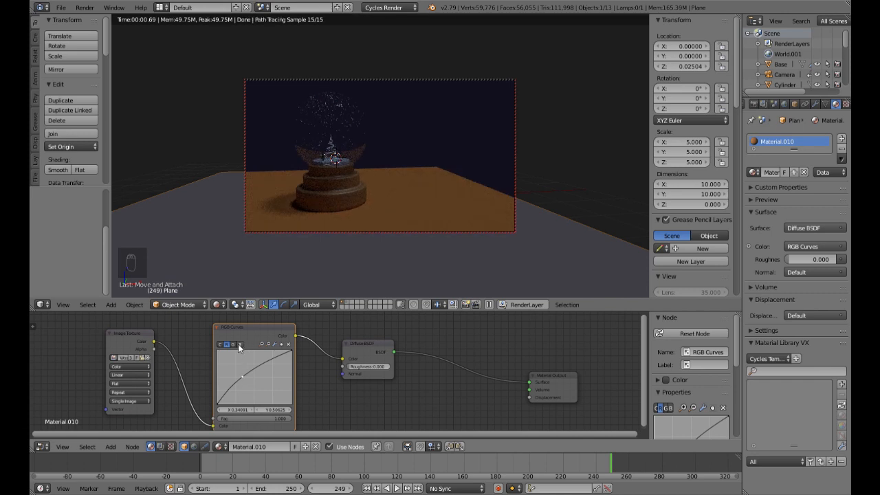
{"action": "left_click", "coordinate": [233, 345]}
{"action": "left_click_drag", "start_coordinate": [251, 378], "coordinate": [253, 382]}
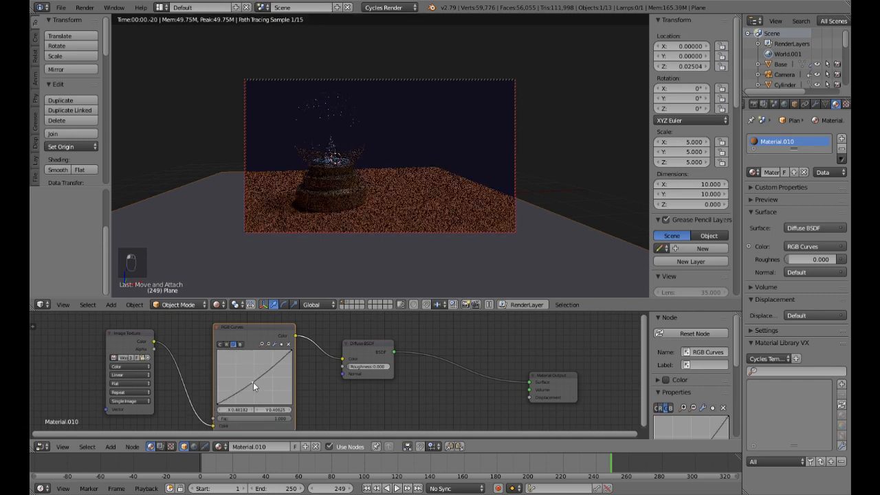
Step: Add a Mapping node before the Image Texture node and link its vector output to the texture's vector input
{"action": "middle_click_drag", "start_coordinate": [198, 374], "coordinate": [396, 368]}
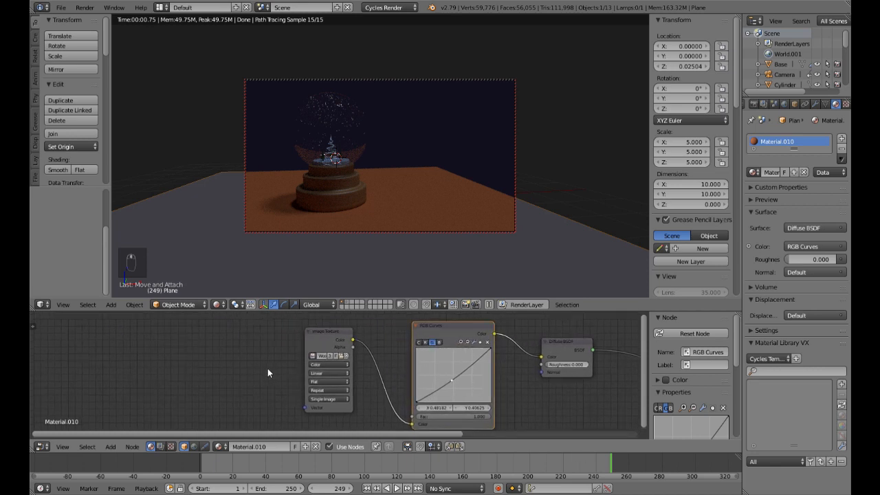
{"action": "key", "text": "shift+a"}
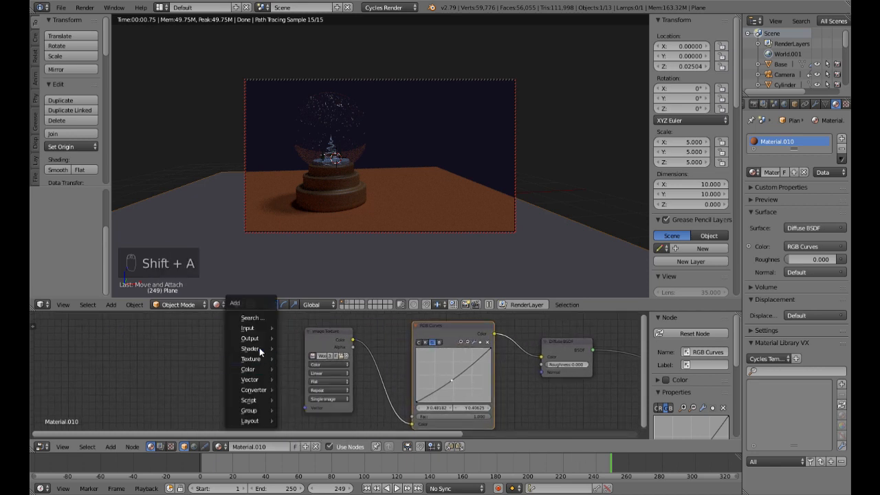
{"action": "mouse_move", "coordinate": [250, 380]}
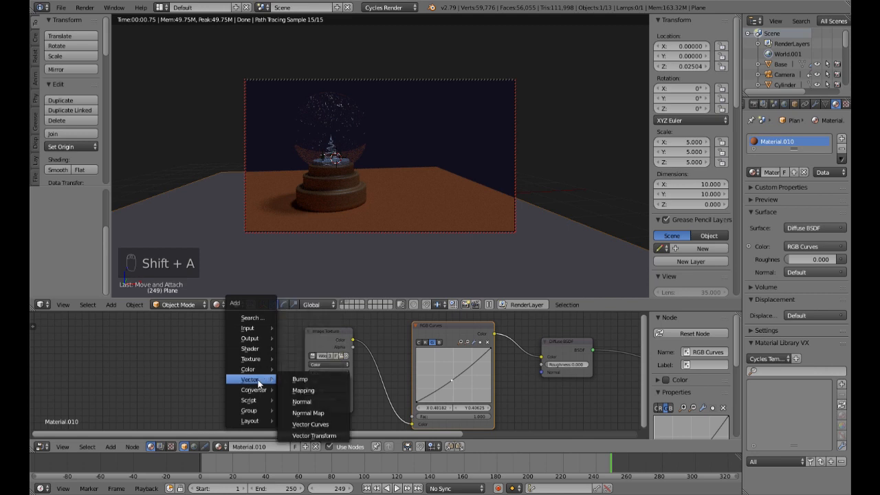
{"action": "left_click", "coordinate": [310, 389]}
{"action": "left_click", "coordinate": [167, 334]}
{"action": "left_click_drag", "start_coordinate": [275, 347], "coordinate": [280, 358]}
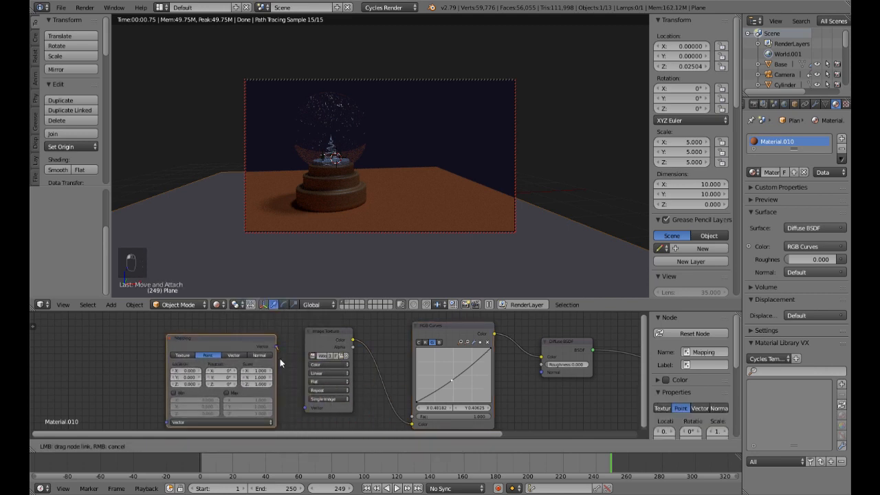
{"action": "left_click_drag", "start_coordinate": [301, 407], "coordinate": [304, 408]}
Step: Add a Texture Coordinate node and link its Generated output to the Mapping node's vector input
{"action": "scroll", "coordinate": [274, 385], "scroll_direction": "up", "scroll_amount": 6, "text": "ctrl"}
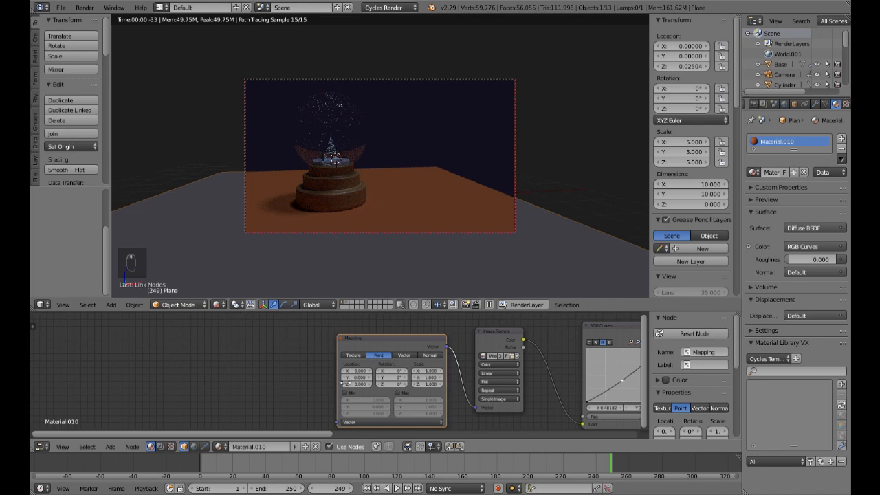
{"action": "key", "text": "shift+a"}
{"action": "mouse_move", "coordinate": [296, 317]}
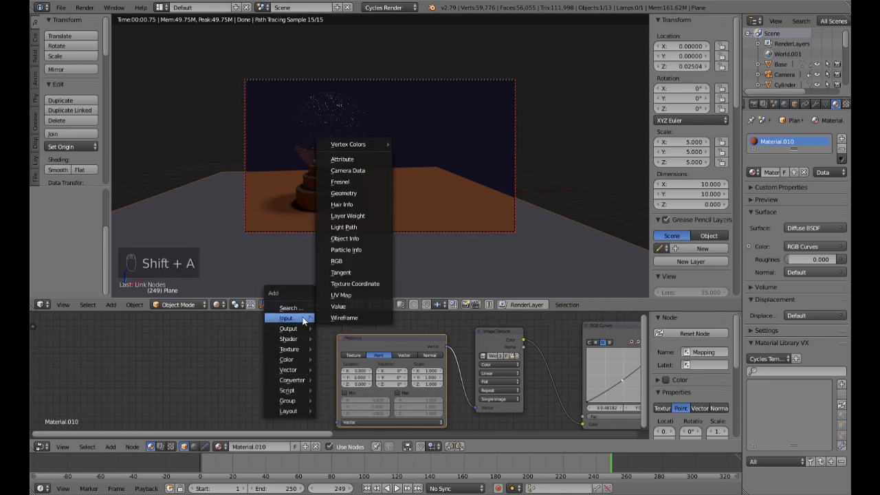
{"action": "left_click", "coordinate": [355, 284]}
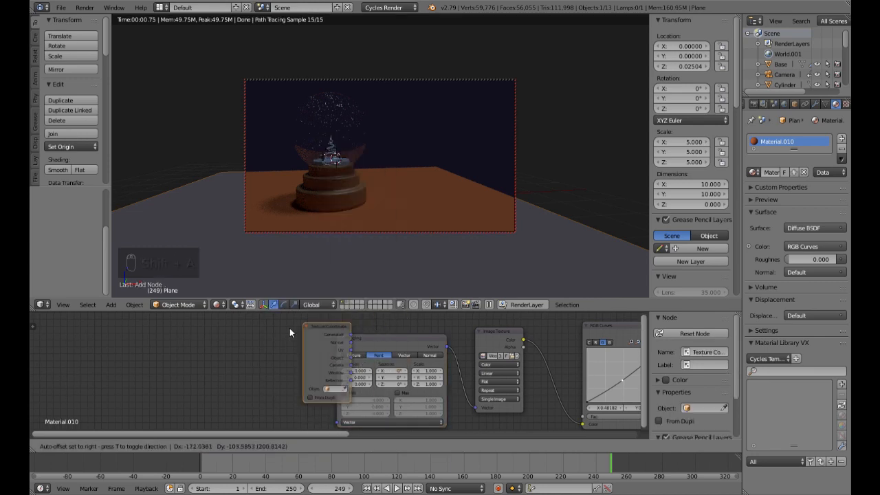
{"action": "left_click", "coordinate": [252, 340]}
{"action": "left_click_drag", "start_coordinate": [294, 351], "coordinate": [337, 421]}
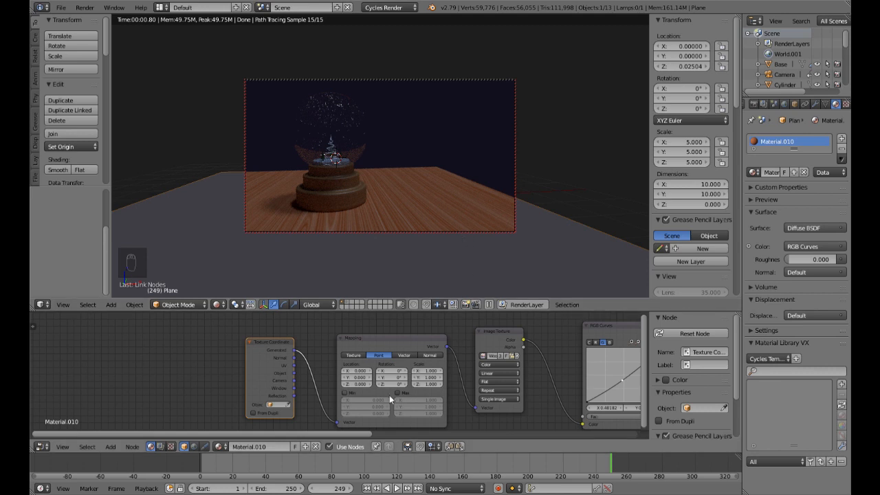
Step: Make the wood image in the ground's Image Texture node a single-user copy and save the file over the existing one
{"action": "middle_click_drag", "start_coordinate": [511, 430], "coordinate": [328, 415]}
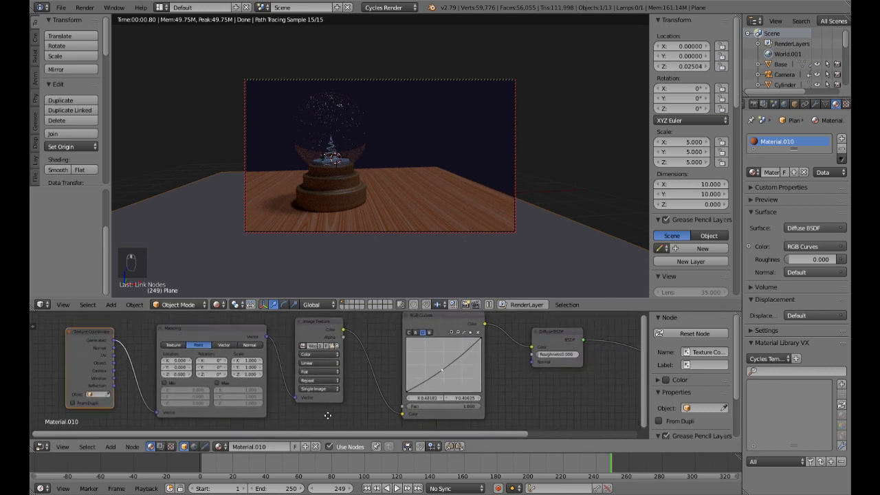
{"action": "left_click", "coordinate": [321, 348]}
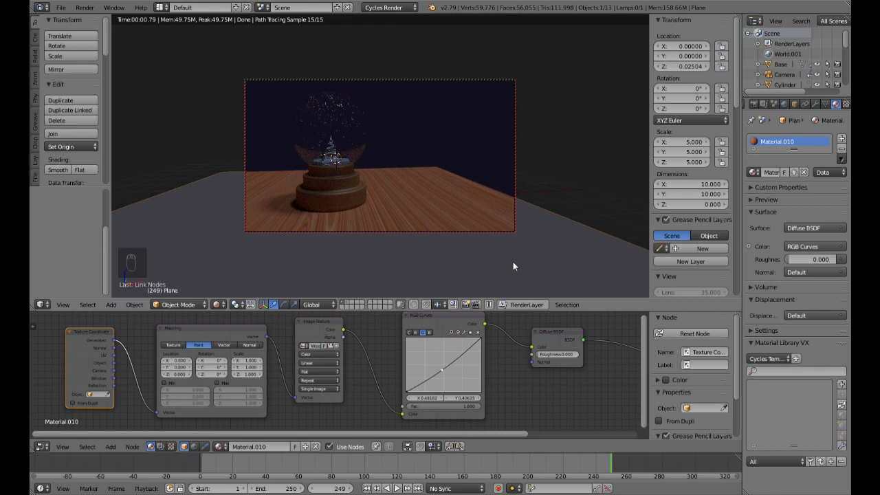
{"action": "key", "text": "ctrl+s"}
{"action": "left_click", "coordinate": [421, 245]}
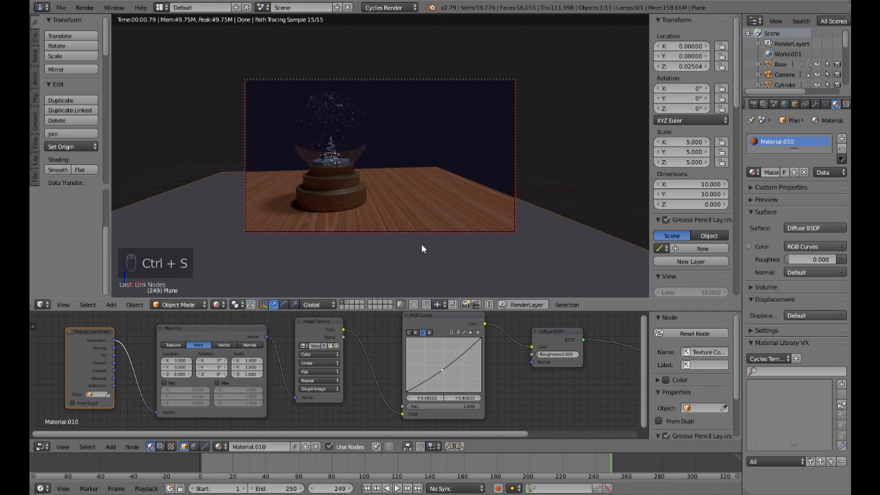
Step: Return the 3D view to solid shading, close the Node Editor, and set the render samples to 1
{"action": "key", "text": "shift+z"}
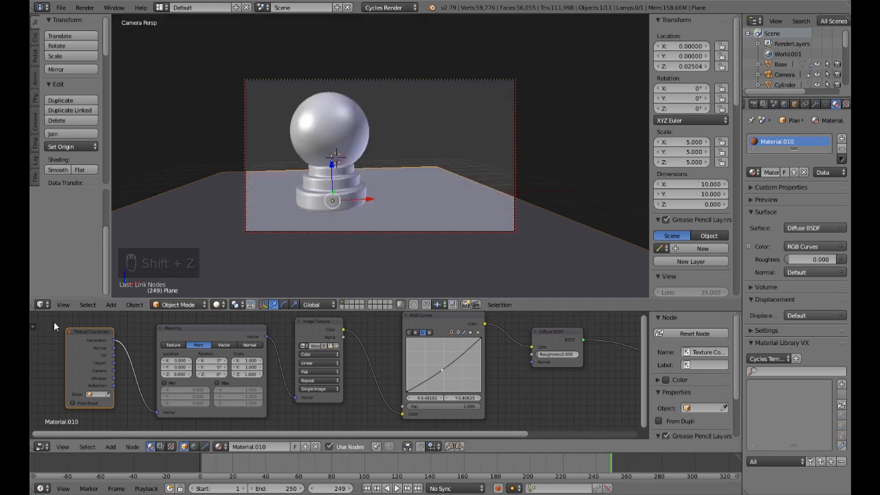
{"action": "left_click_drag", "start_coordinate": [33, 309], "coordinate": [36, 347]}
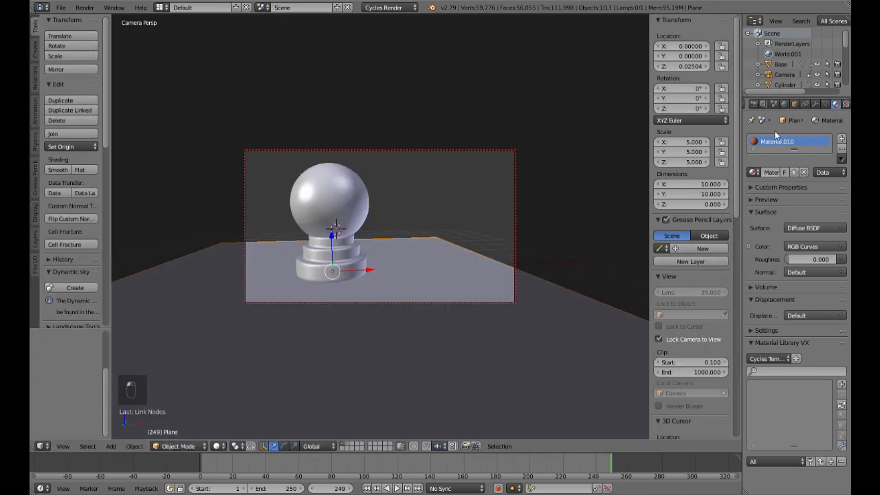
{"action": "left_click", "coordinate": [754, 104]}
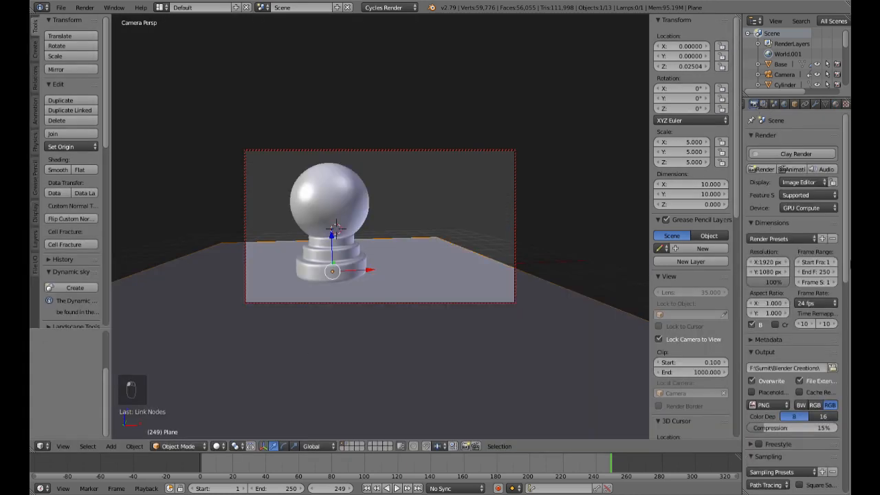
{"action": "scroll", "coordinate": [819, 337], "scroll_direction": "down", "scroll_amount": 6}
{"action": "left_click", "coordinate": [821, 324]}
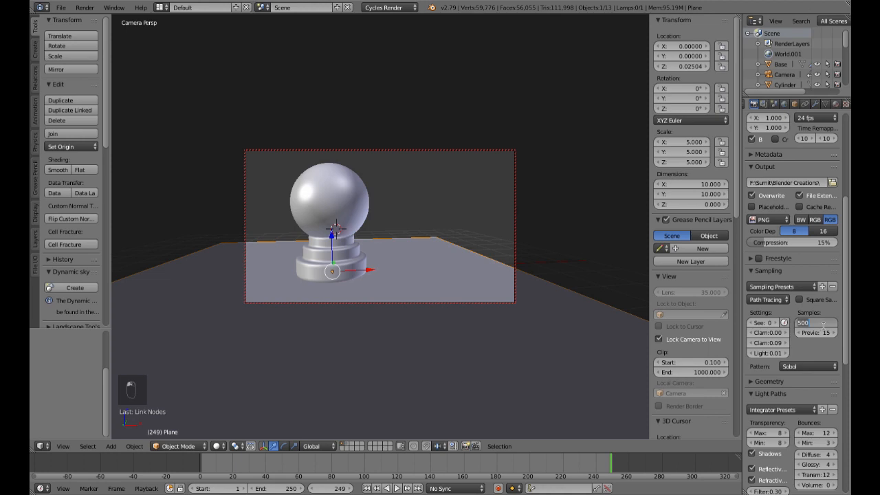
{"action": "type", "text": "1"}
{"action": "key", "text": "Return"}
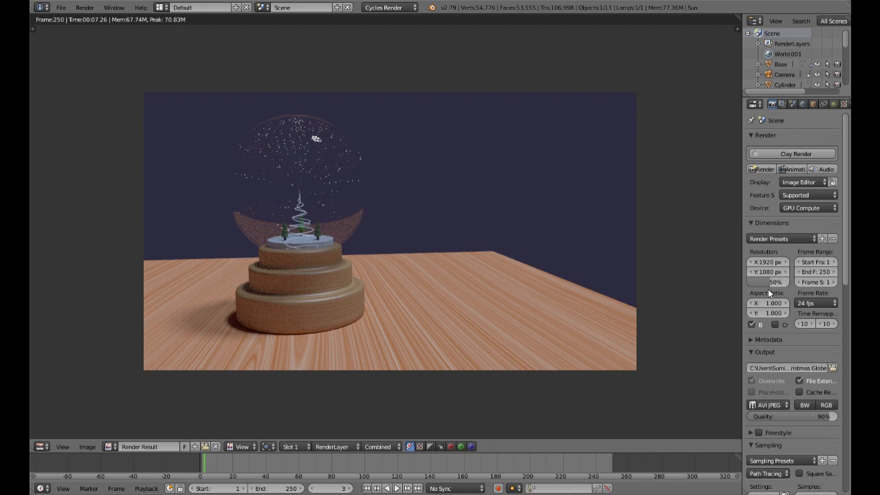
Step: Review the resolution, output and sampling settings used for the animation render
{"action": "scroll", "coordinate": [812, 425], "scroll_direction": "down", "scroll_amount": 5}
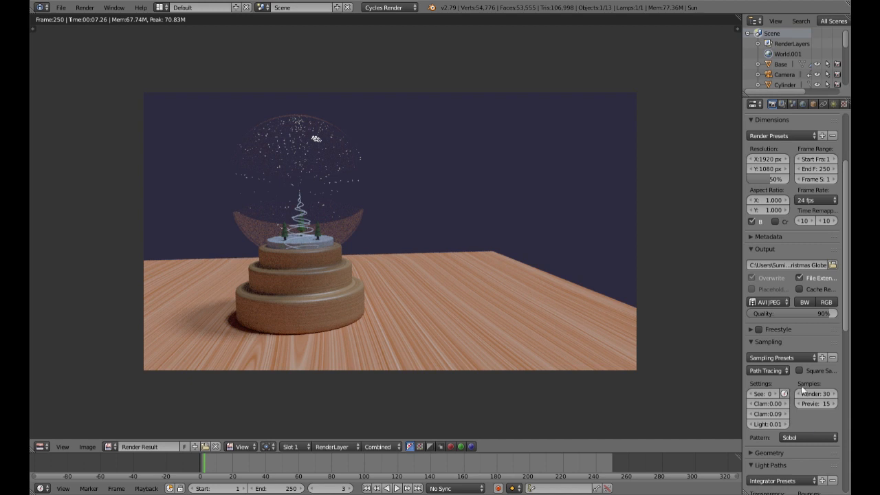